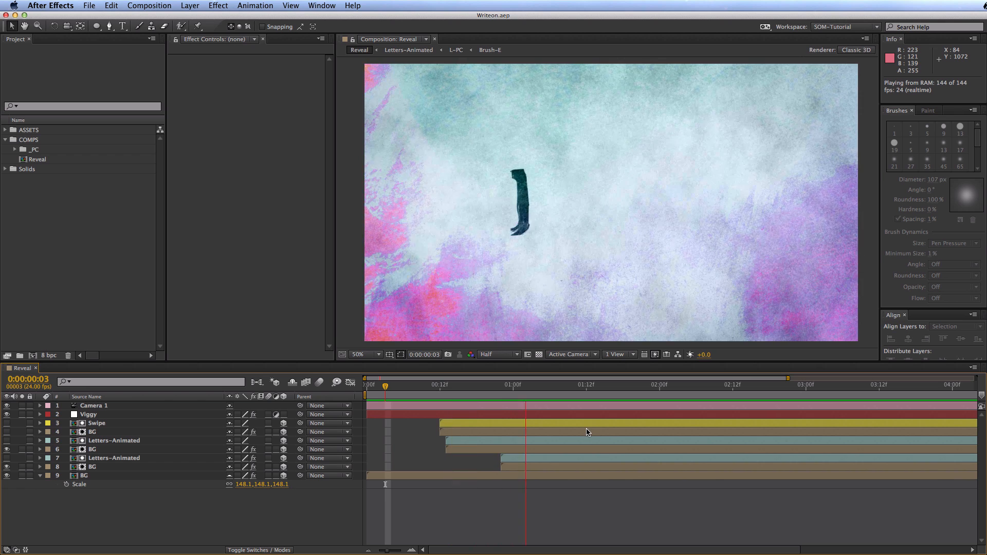
Stop the preview and create a new 1920 x 1080, 24 fps, six-second composition named Quick-Writeon
{"action": "key", "text": "space"}
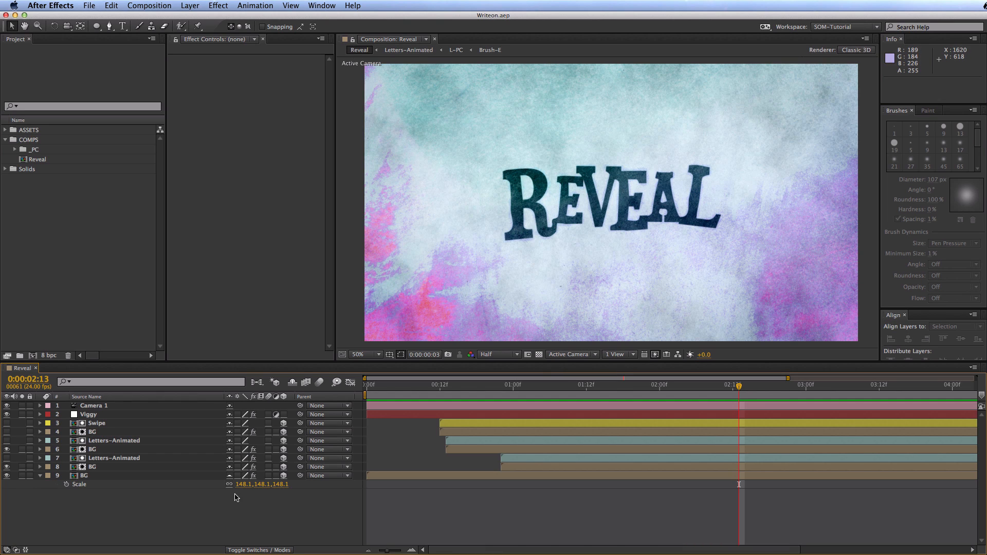
{"action": "left_click", "coordinate": [47, 266]}
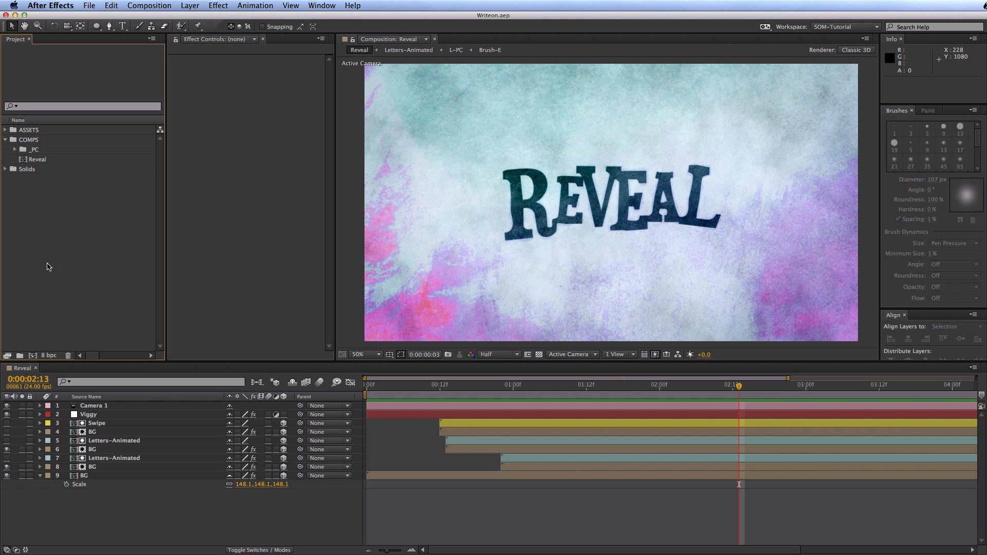
{"action": "key", "text": "super+n"}
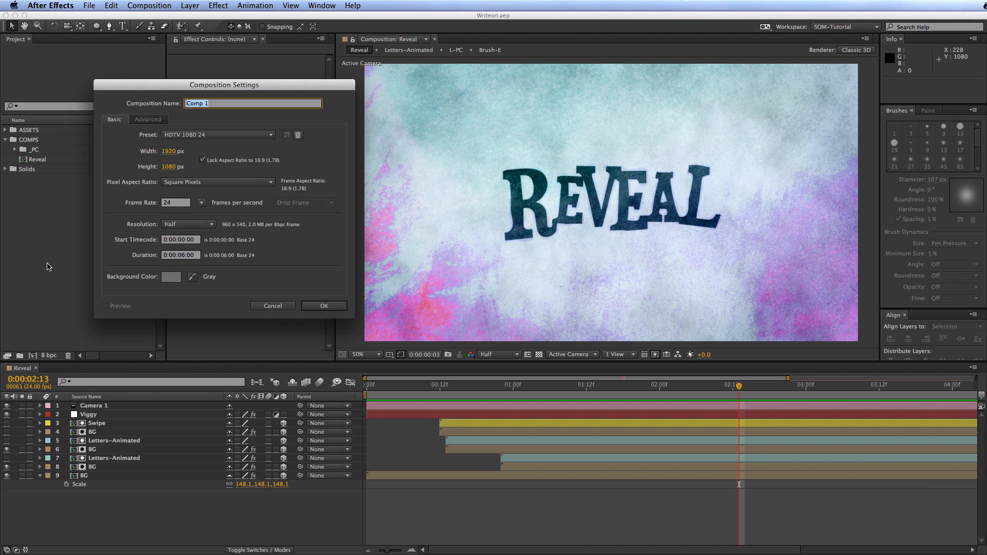
{"action": "type", "text": "Quick"}
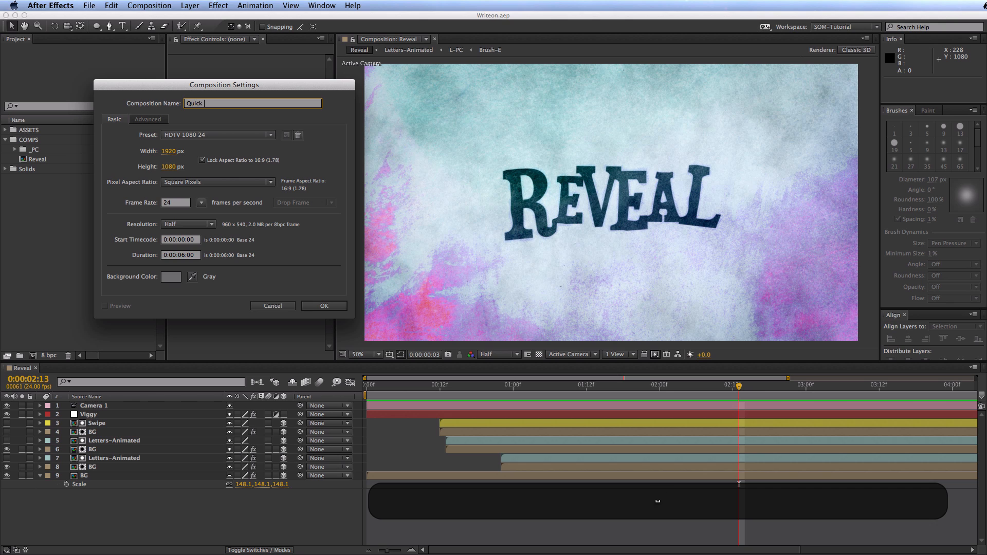
{"action": "key", "text": "BackSpace"}
{"action": "type", "text": "-Writeon"}
{"action": "key", "text": "Return"}
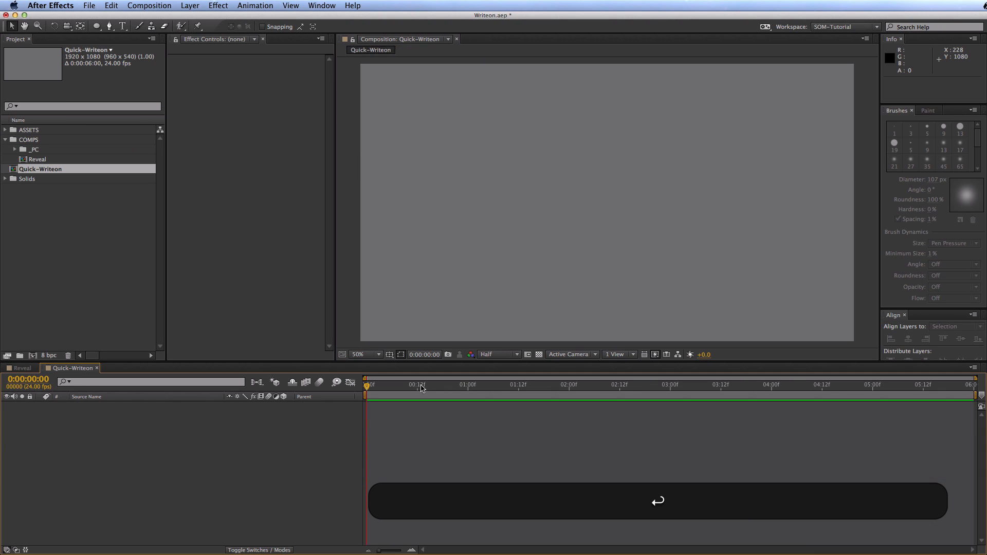
Add a text layer to the composition containing the first name in capital letters
{"action": "key", "text": "super+t"}
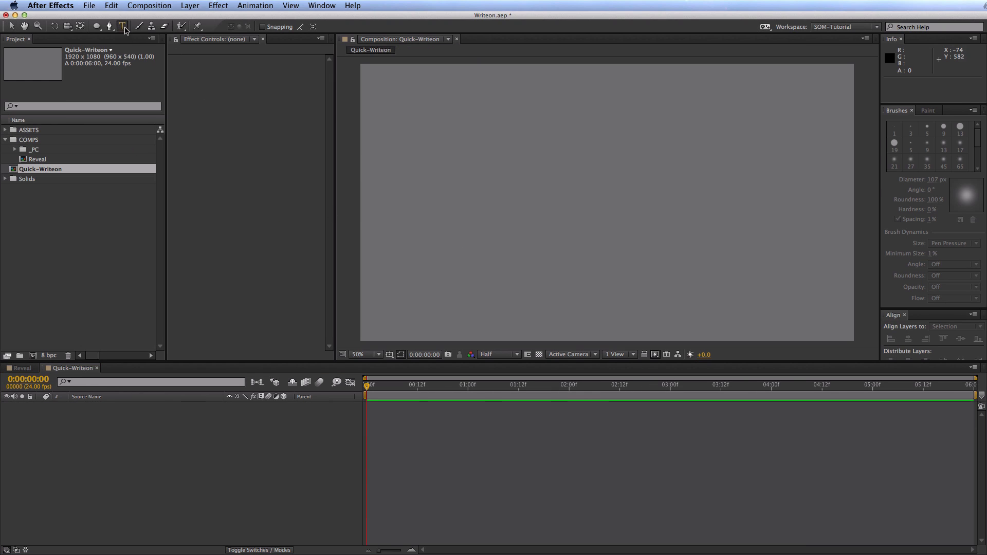
{"action": "left_click", "coordinate": [529, 201]}
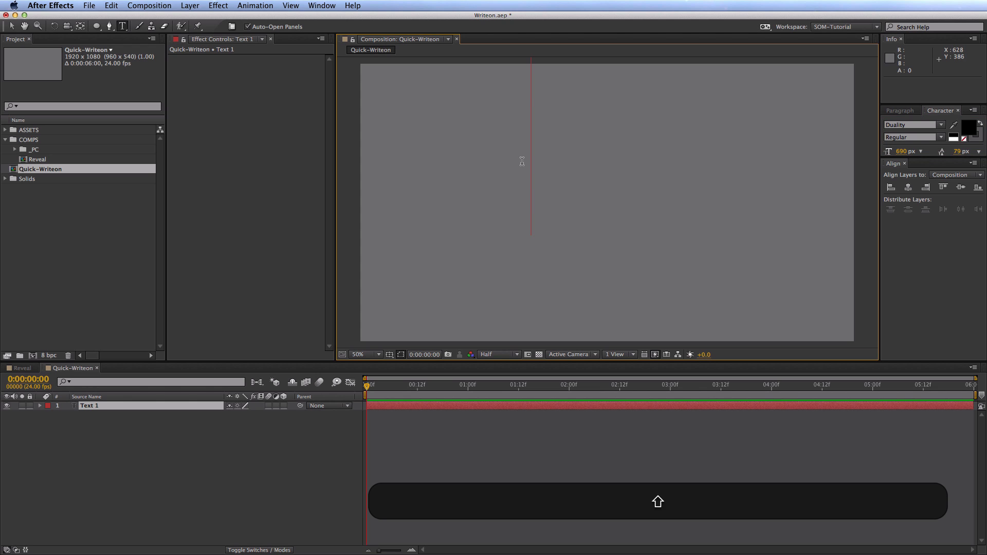
{"action": "type", "text": "JOE"}
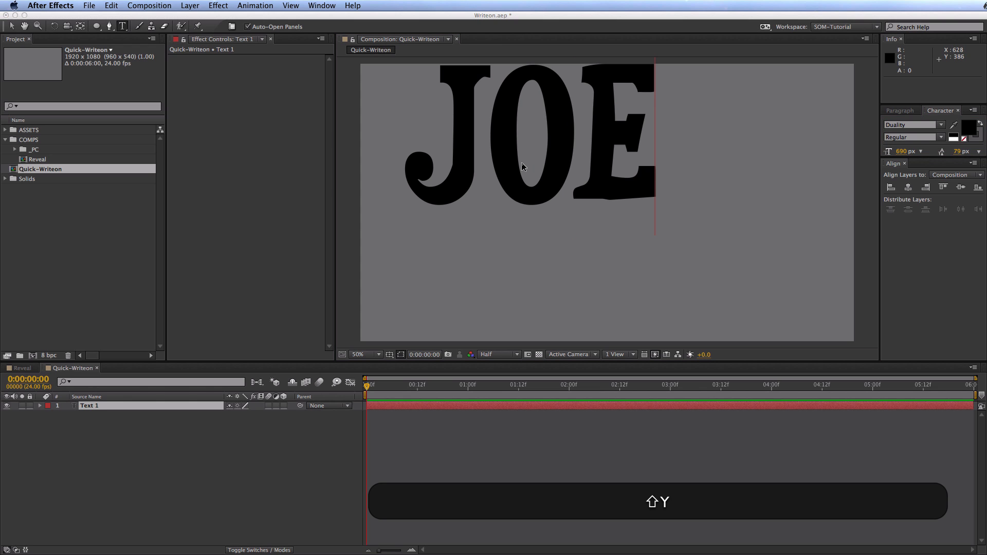
{"action": "key", "text": "KP_Enter"}
{"action": "left_click", "coordinate": [523, 207]}
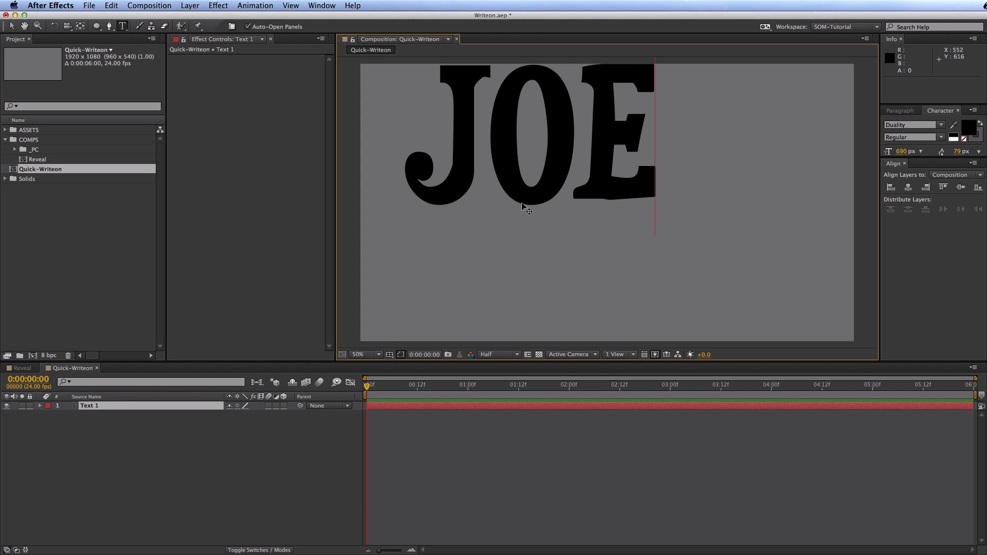
{"action": "type", "text": "Y"}
{"action": "key", "text": "KP_Enter"}
{"action": "key", "text": "v"}
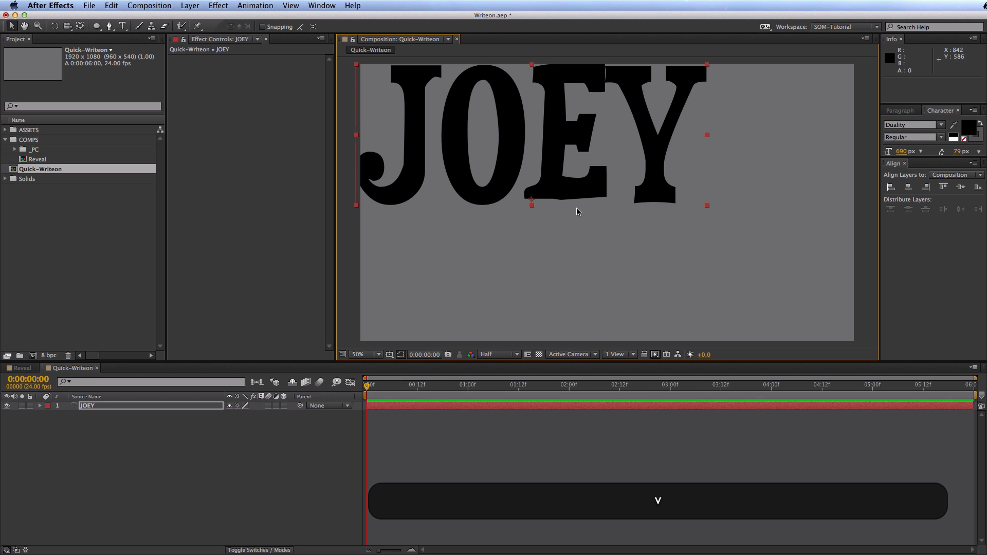
Position the name text in the middle of the frame and scale it to 89.7%
{"action": "left_click_drag", "start_coordinate": [561, 172], "coordinate": [792, 303]}
{"action": "left_click_drag", "start_coordinate": [779, 270], "coordinate": [757, 269]}
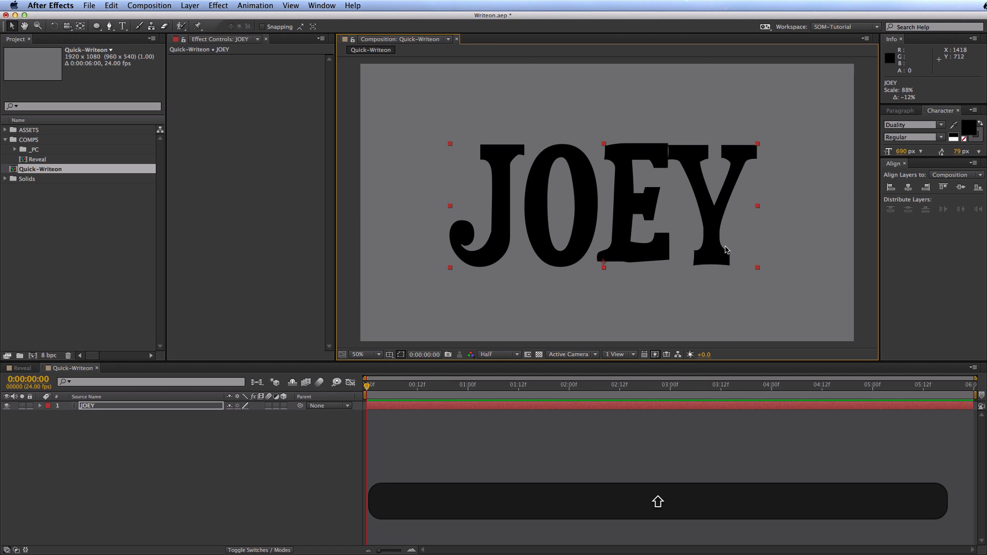
{"action": "left_click_drag", "start_coordinate": [630, 202], "coordinate": [628, 206]}
{"action": "key", "text": "s"}
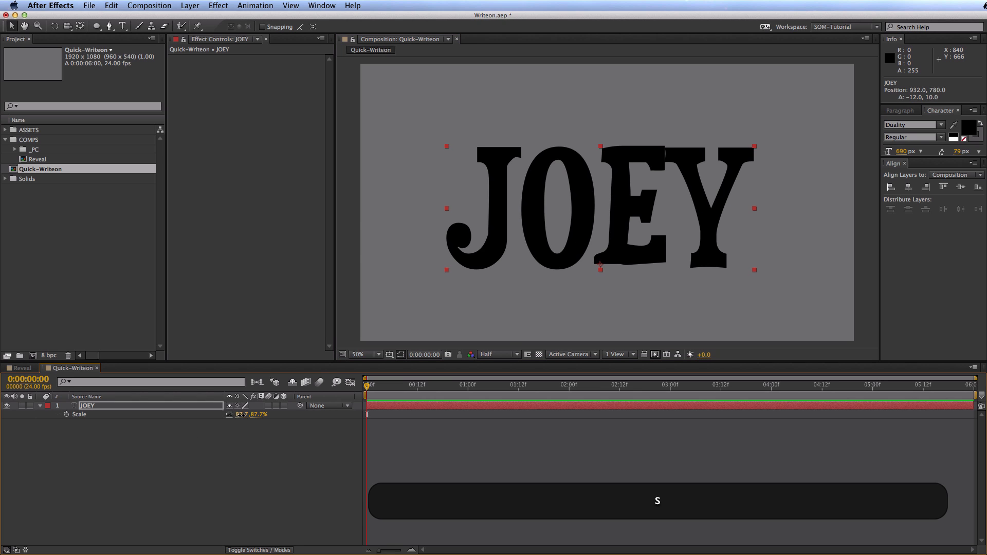
{"action": "left_click_drag", "start_coordinate": [240, 414], "coordinate": [232, 378]}
{"action": "mouse_move", "coordinate": [587, 203]}
{"action": "left_mouse_down"}
{"action": "mouse_move", "coordinate": [635, 230]}
{"action": "mouse_move", "coordinate": [584, 202]}
{"action": "left_mouse_up"}
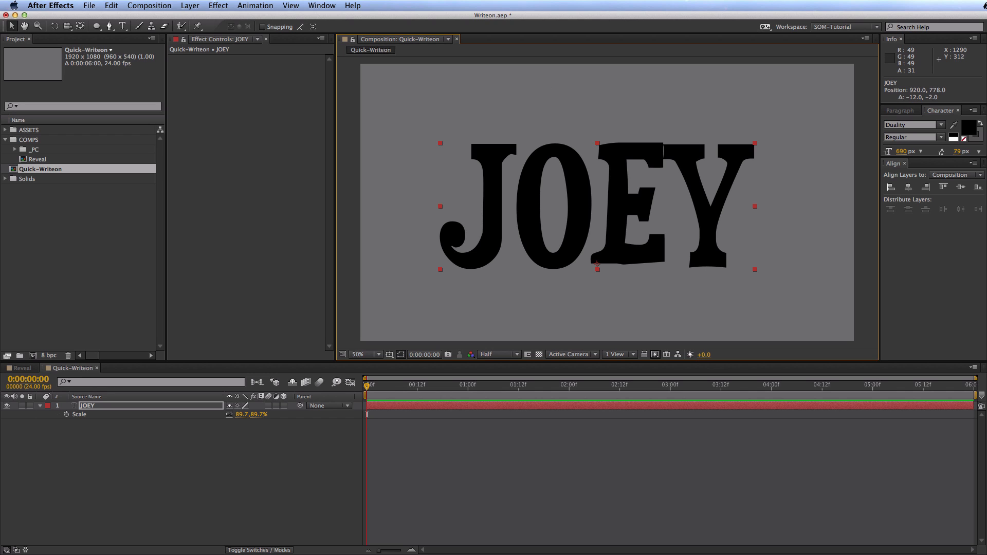
{"action": "left_click", "coordinate": [193, 466]}
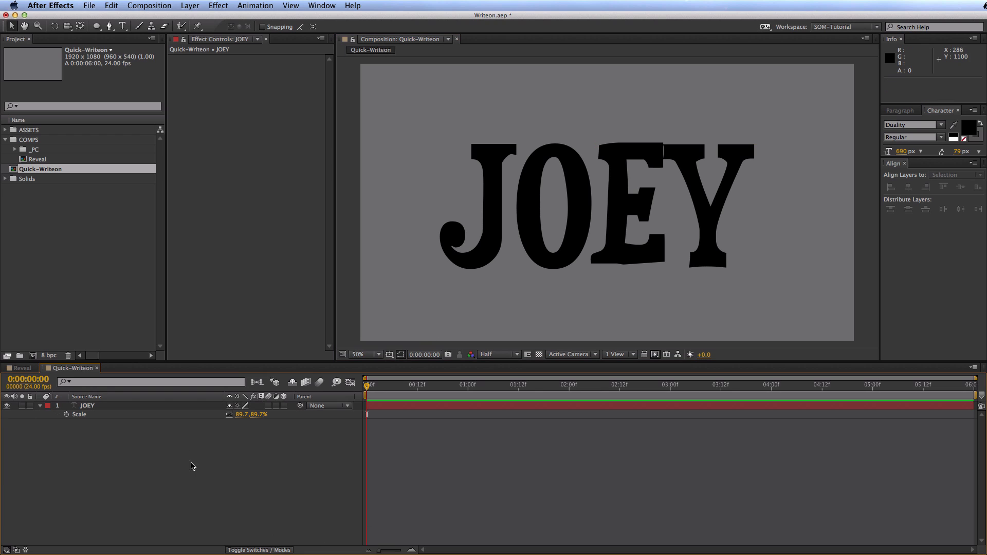
Pre-compose the text layer as Name-PC, moving all attributes into the new composition
{"action": "left_click", "coordinate": [115, 407]}
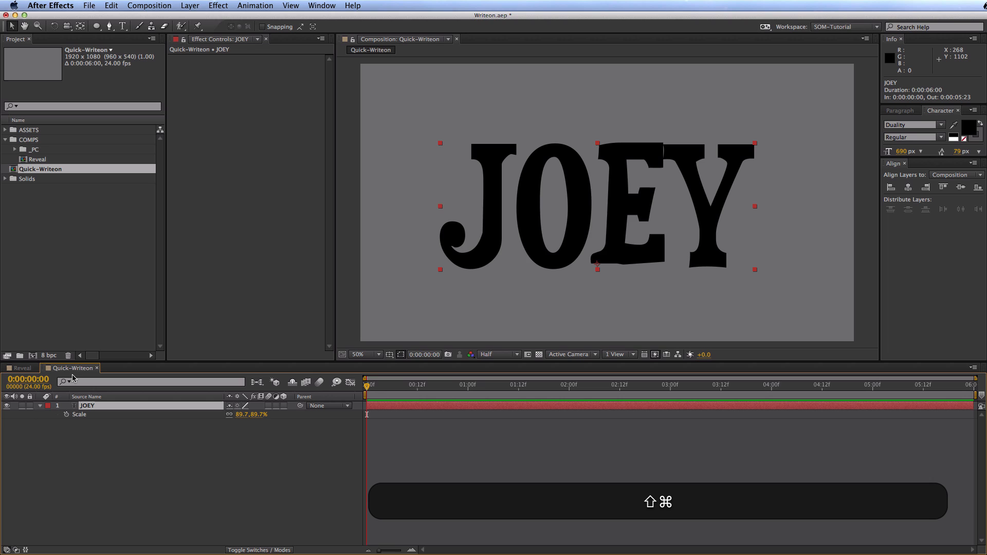
{"action": "key", "text": "super+shift+c"}
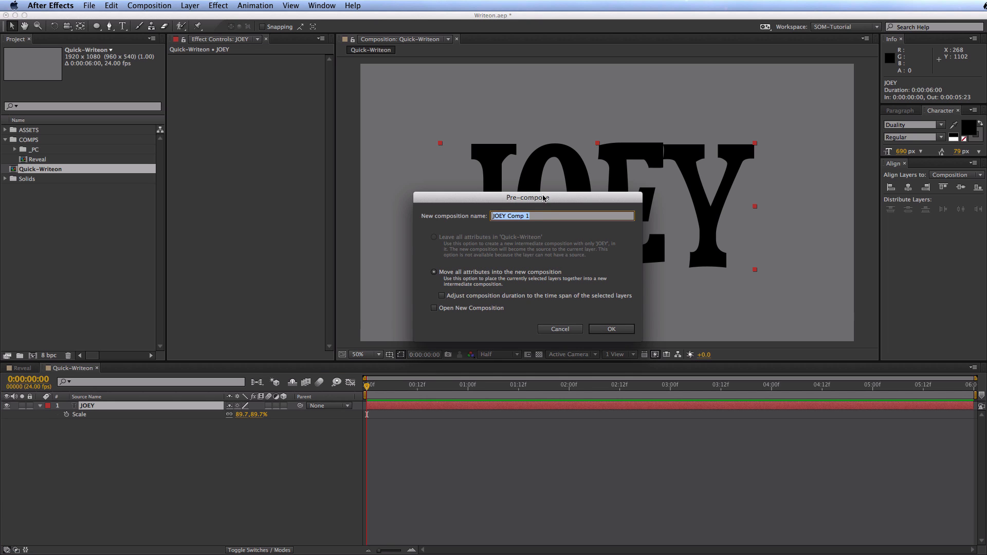
{"action": "type", "text": "Name-PC"}
{"action": "key", "text": "Return"}
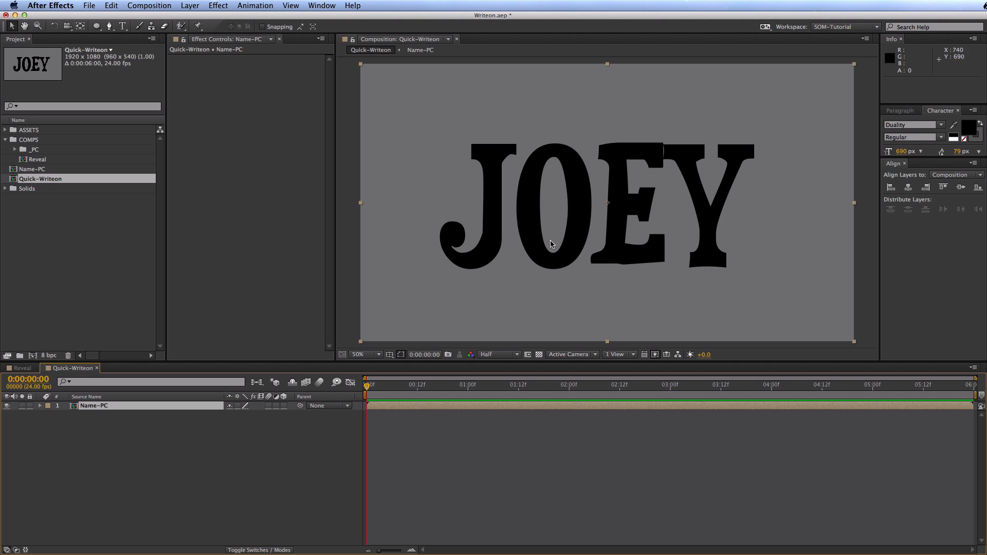
{"action": "left_click", "coordinate": [193, 456]}
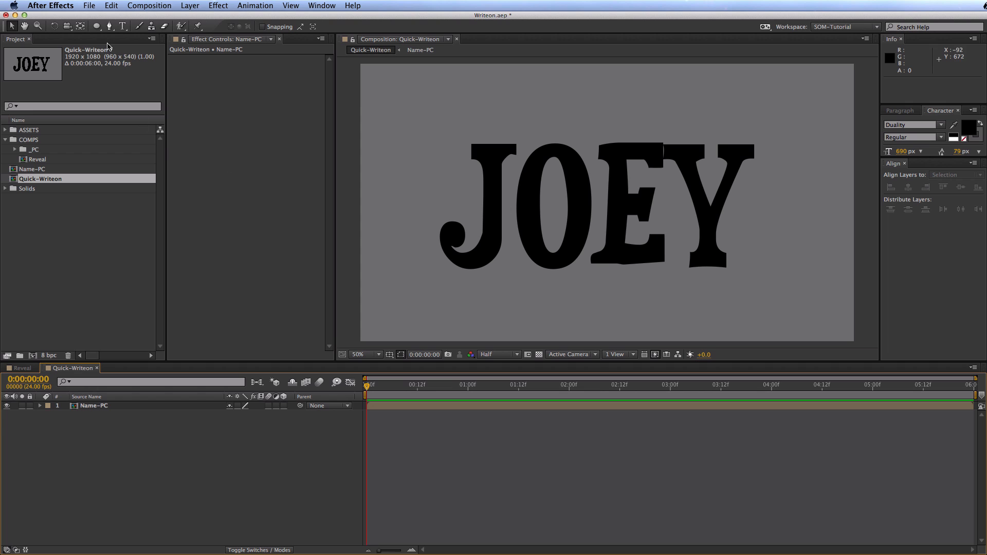
Activate the Brush tool and try to paint on the name directly in the composition view
{"action": "left_click", "coordinate": [138, 27]}
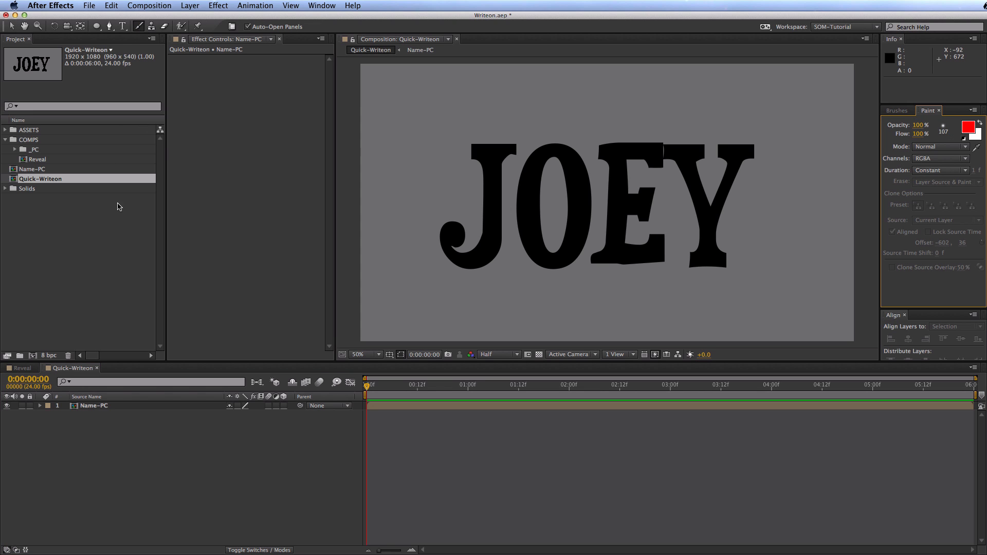
{"action": "left_click", "coordinate": [555, 205]}
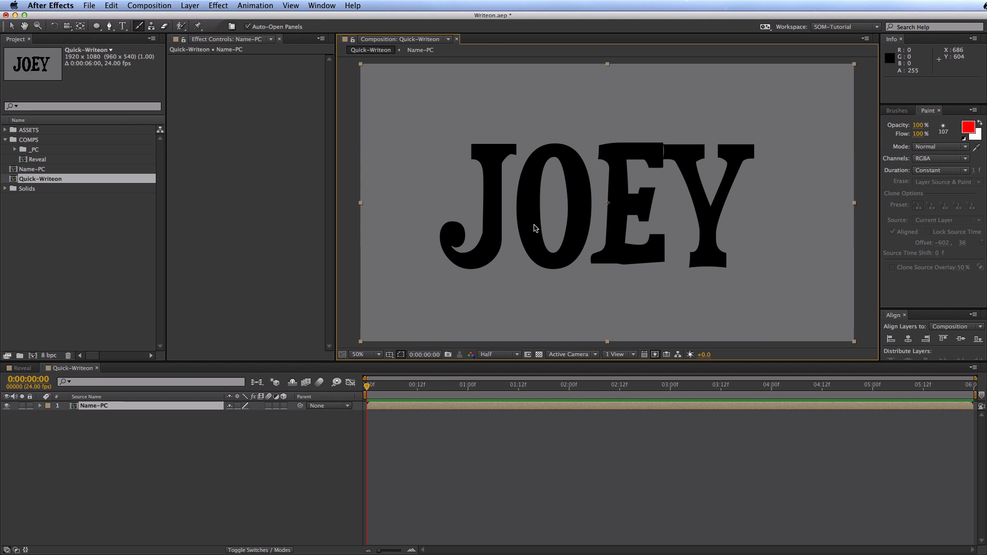
{"action": "left_click", "coordinate": [575, 215]}
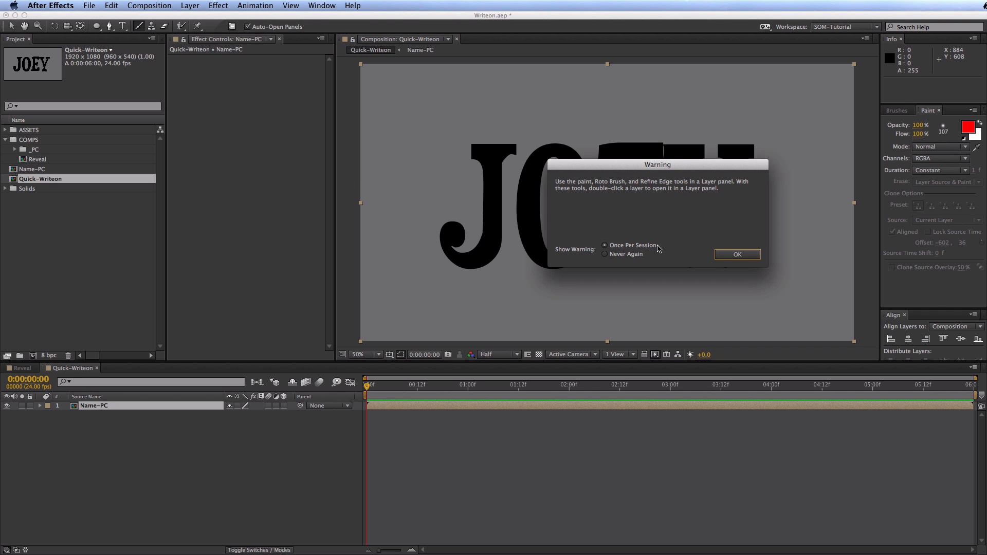
{"action": "left_click", "coordinate": [725, 255]}
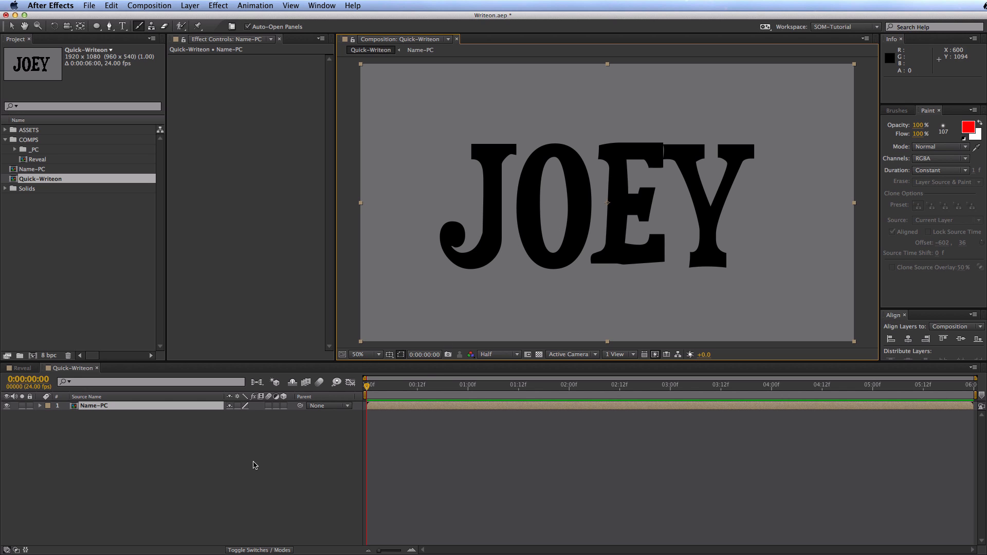
Open the Name-PC layer in its own Layer viewer and widen it to show the whole name beside the composition
{"action": "right_click", "coordinate": [104, 407]}
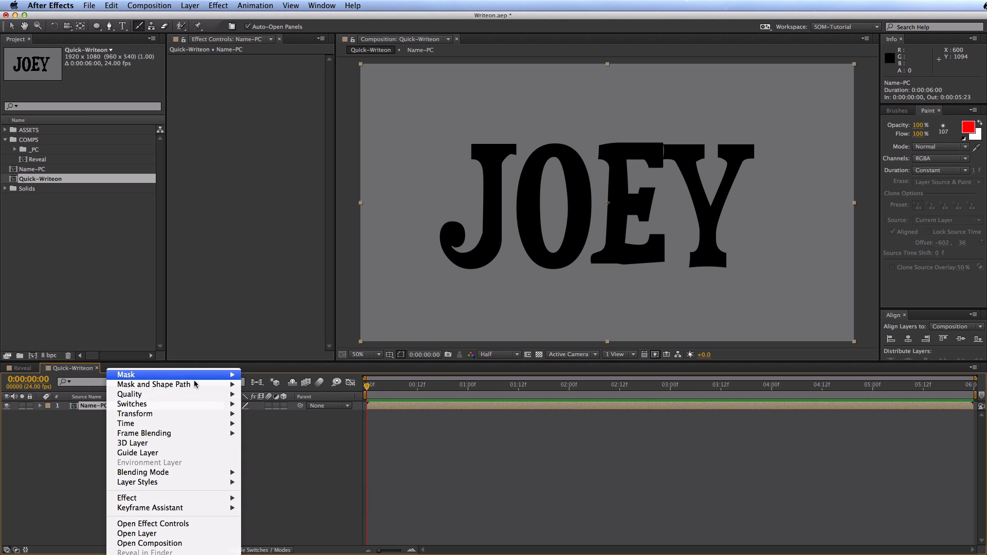
{"action": "left_click", "coordinate": [153, 535]}
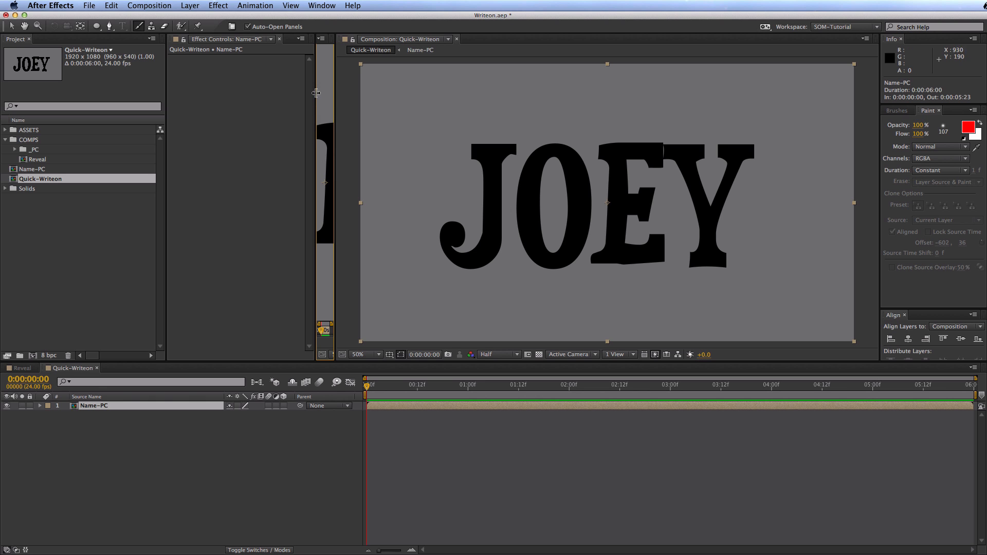
{"action": "left_click_drag", "start_coordinate": [317, 93], "coordinate": [636, 102]}
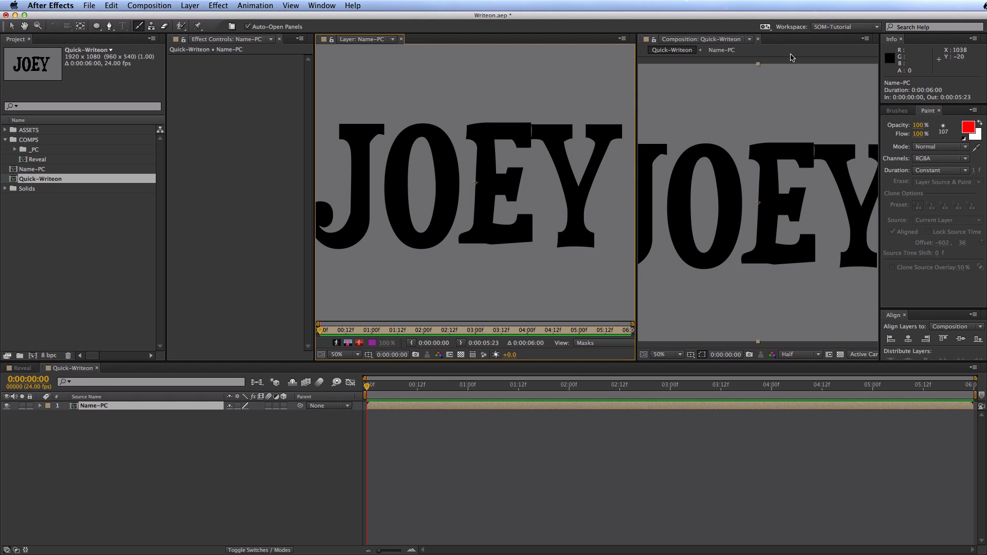
Zoom the composition view to 25%, reframe it, and give the Layer viewer more width
{"action": "key", "text": "comma"}
{"action": "key", "text": "period"}
{"action": "left_click", "coordinate": [771, 237]}
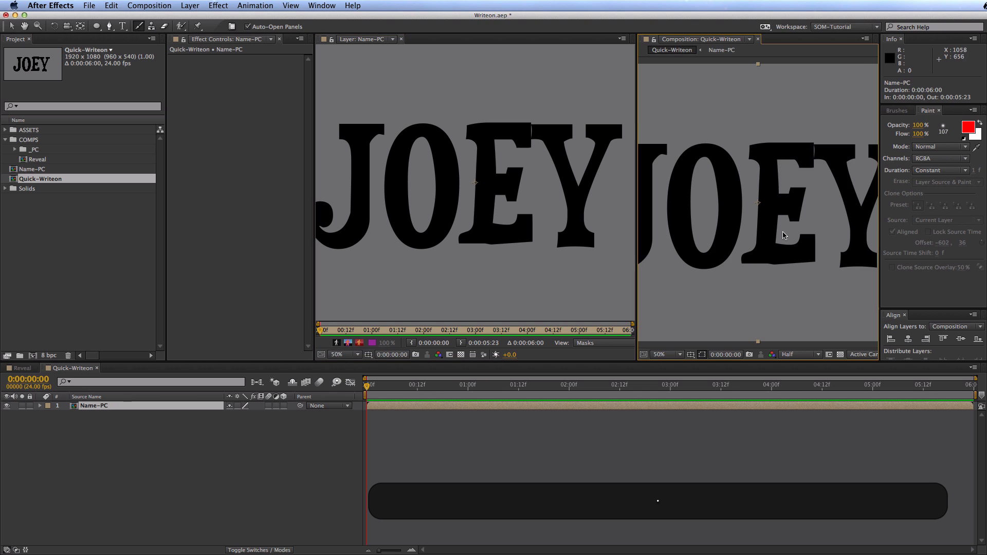
{"action": "key", "text": "comma"}
{"action": "key", "text": "space"}
{"action": "left_click_drag", "start_coordinate": [746, 214], "coordinate": [749, 199]}
{"action": "key", "text": "ctrl+b"}
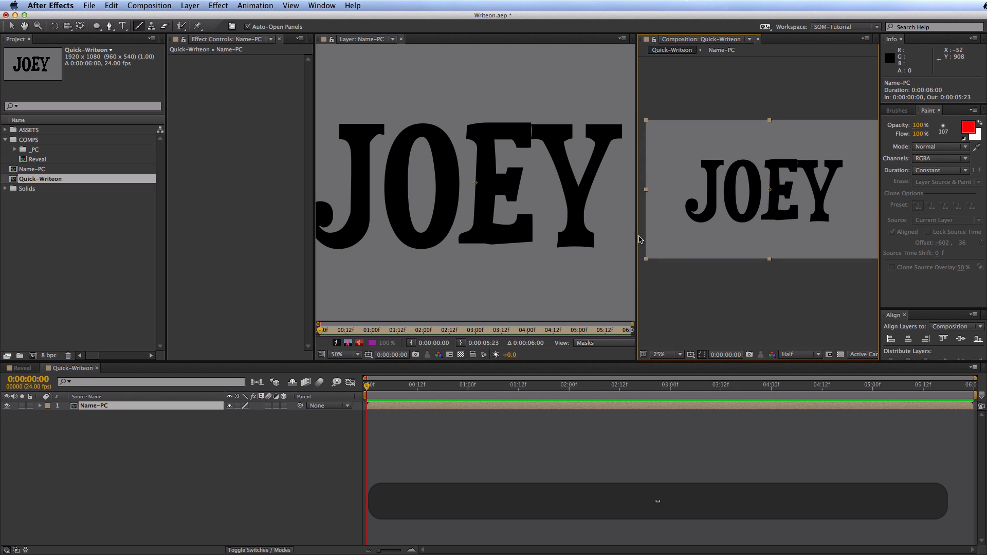
{"action": "left_click_drag", "start_coordinate": [637, 237], "coordinate": [688, 234]}
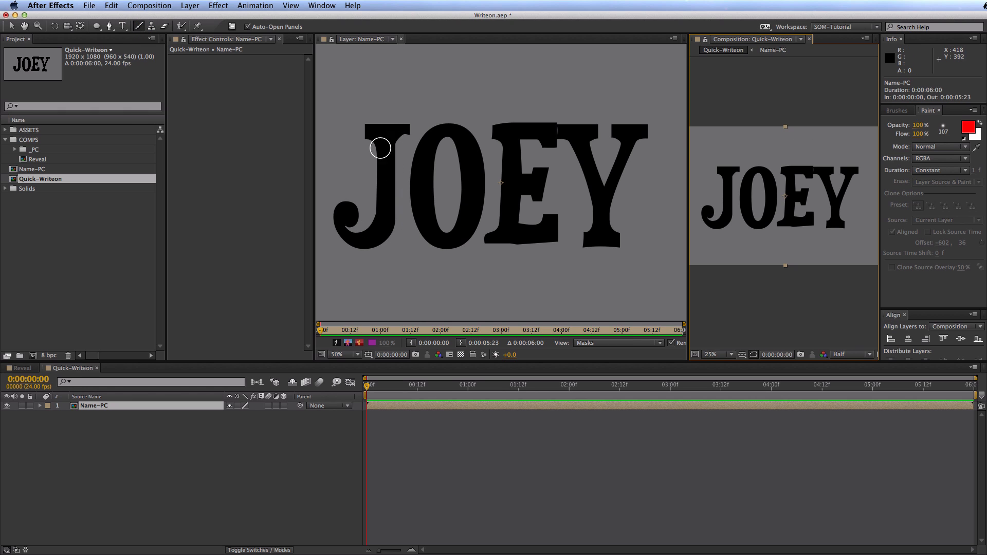
Try several red brush strokes on the Name-PC layer, mainly along the letter J, undoing each one
{"action": "mouse_move", "coordinate": [549, 102]}
{"action": "left_mouse_down"}
{"action": "mouse_move", "coordinate": [467, 215]}
{"action": "mouse_move", "coordinate": [387, 141]}
{"action": "left_mouse_up"}
{"action": "key", "text": "super+z"}
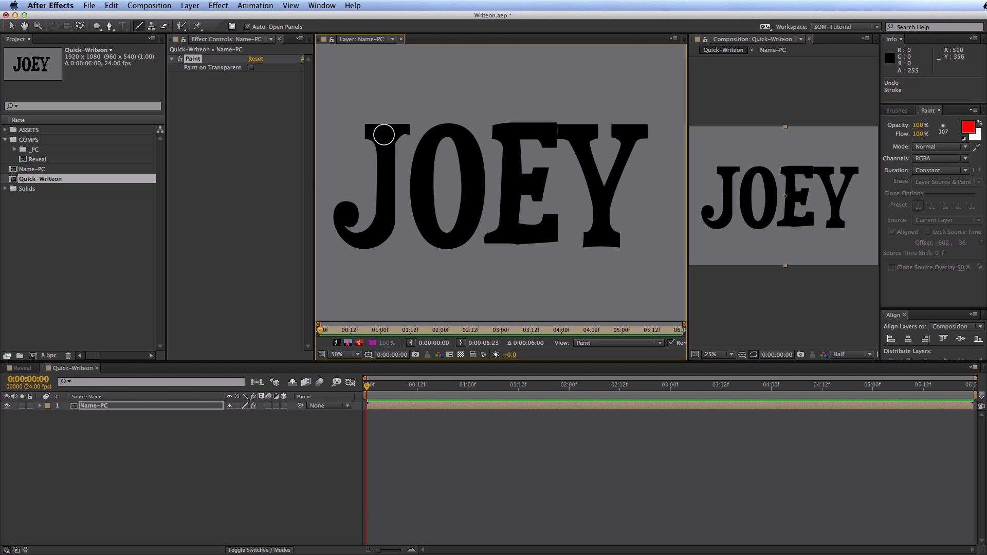
{"action": "mouse_move", "coordinate": [384, 111]}
{"action": "left_mouse_down"}
{"action": "mouse_move", "coordinate": [387, 171]}
{"action": "mouse_move", "coordinate": [368, 240]}
{"action": "mouse_move", "coordinate": [345, 238]}
{"action": "mouse_move", "coordinate": [353, 216]}
{"action": "left_mouse_up"}
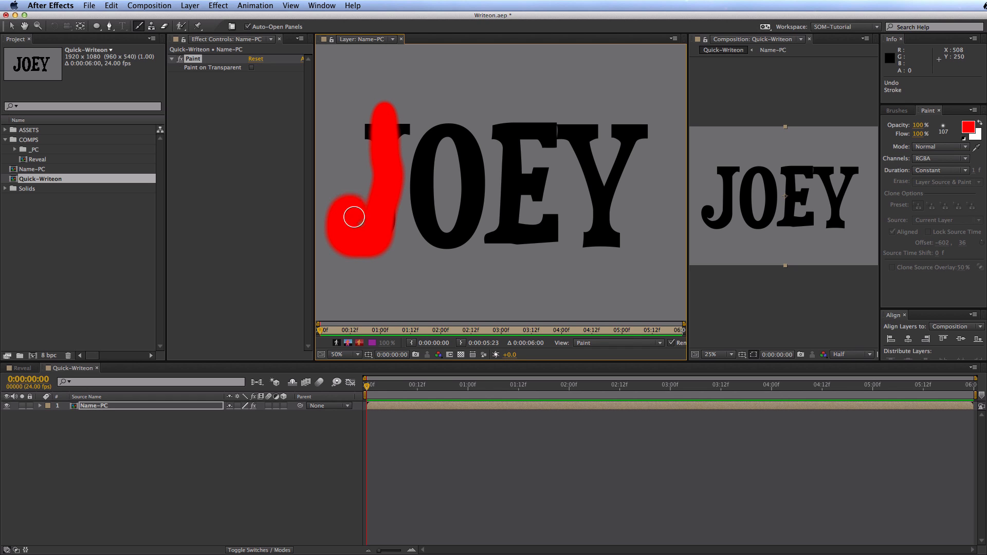
{"action": "key", "text": "super+z"}
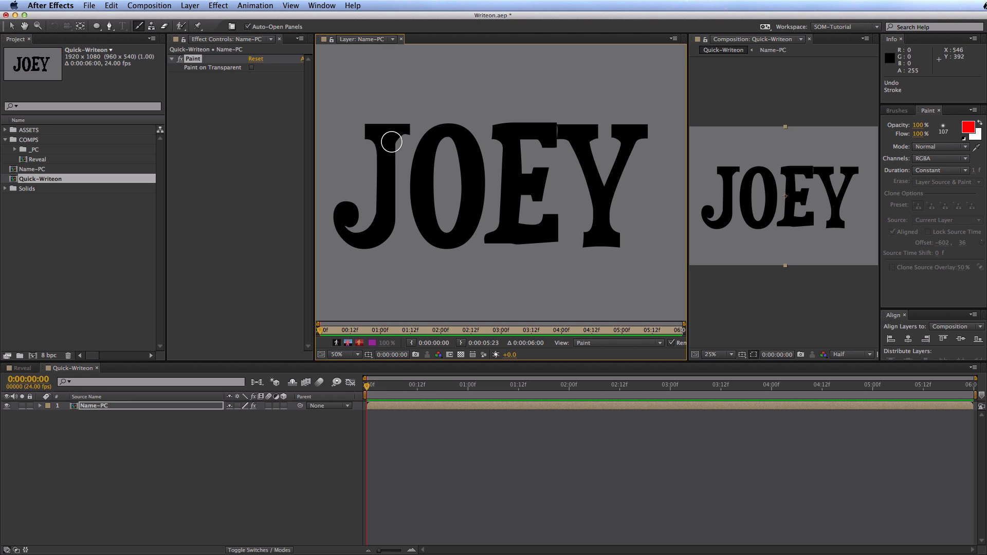
{"action": "mouse_move", "coordinate": [385, 123]}
{"action": "left_mouse_down"}
{"action": "mouse_move", "coordinate": [380, 230]}
{"action": "mouse_move", "coordinate": [357, 239]}
{"action": "mouse_move", "coordinate": [334, 214]}
{"action": "mouse_move", "coordinate": [348, 220]}
{"action": "left_mouse_up"}
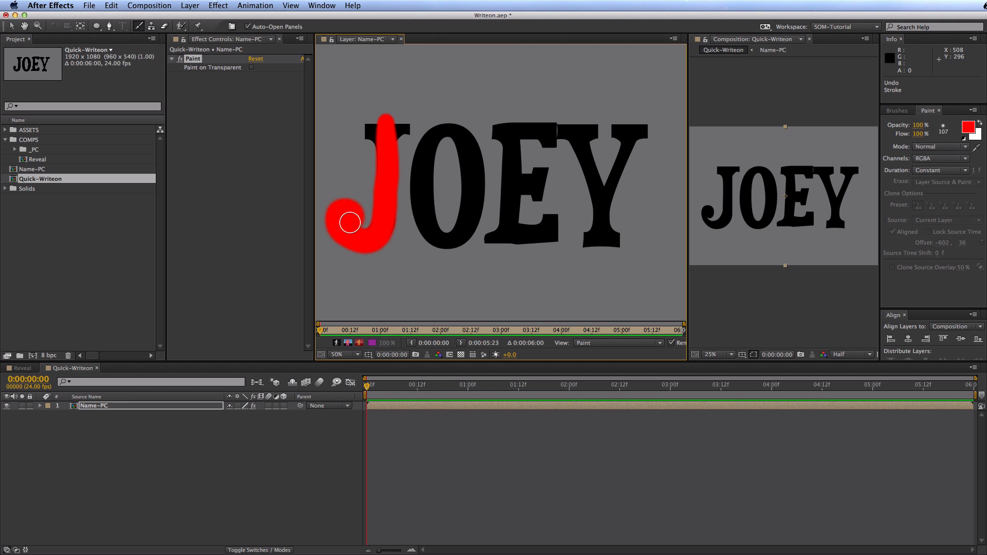
{"action": "key", "text": "super+z"}
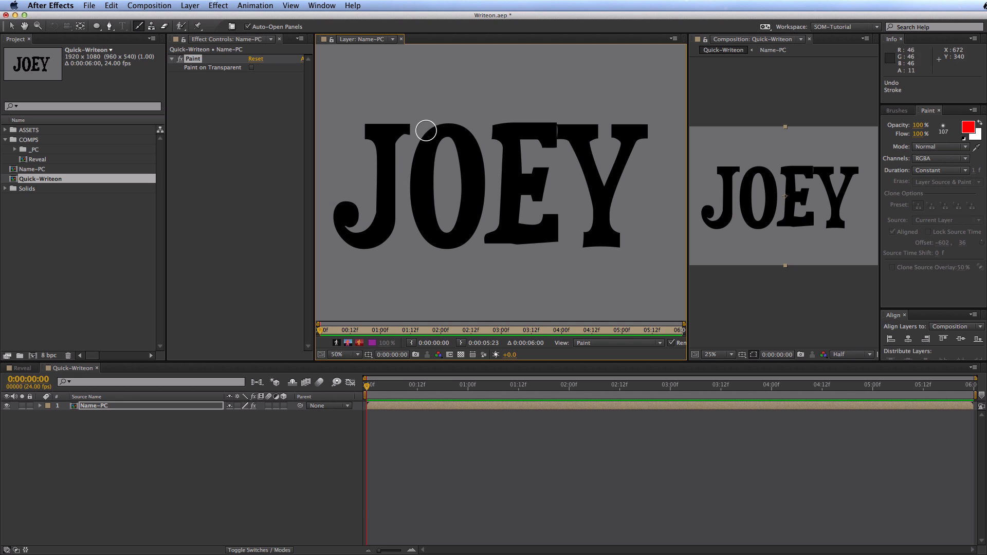
Reduce the brush diameter to 51 px, try a thinner stroke along the J, and undo it
{"action": "mouse_move", "coordinate": [434, 114]}
{"action": "left_mouse_down"}
{"action": "mouse_move", "coordinate": [500, 116]}
{"action": "mouse_move", "coordinate": [429, 117]}
{"action": "left_mouse_up"}
{"action": "mouse_move", "coordinate": [385, 143]}
{"action": "left_mouse_down"}
{"action": "mouse_move", "coordinate": [383, 213]}
{"action": "mouse_move", "coordinate": [345, 212]}
{"action": "left_mouse_up"}
{"action": "key", "text": "super+z"}
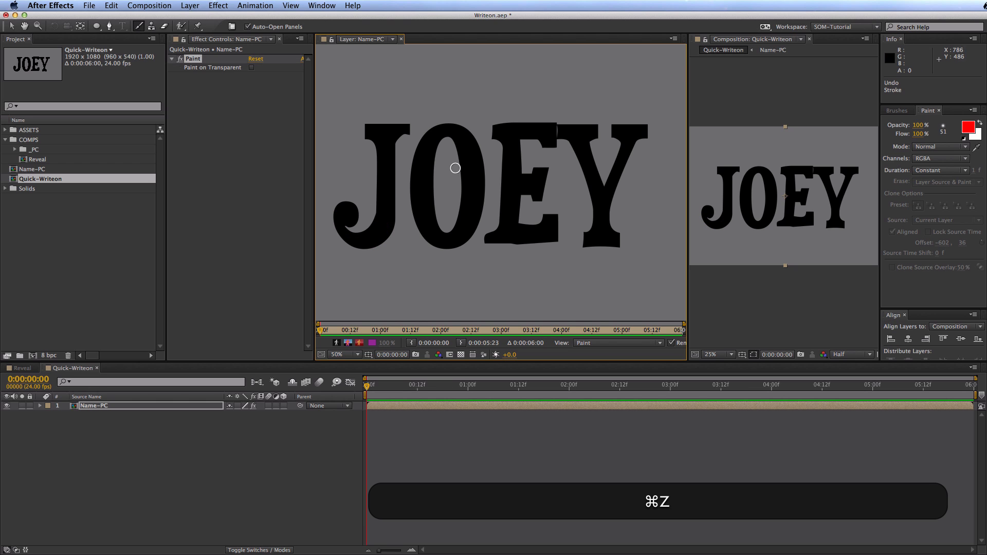
Enlarge the brush diameter to 383 px and paint one red stroke covering the letter J
{"action": "left_click_drag", "start_coordinate": [381, 211], "coordinate": [419, 212]}
{"action": "mouse_move", "coordinate": [383, 110]}
{"action": "left_mouse_down"}
{"action": "mouse_move", "coordinate": [389, 178]}
{"action": "mouse_move", "coordinate": [372, 222]}
{"action": "mouse_move", "coordinate": [350, 201]}
{"action": "left_mouse_up"}
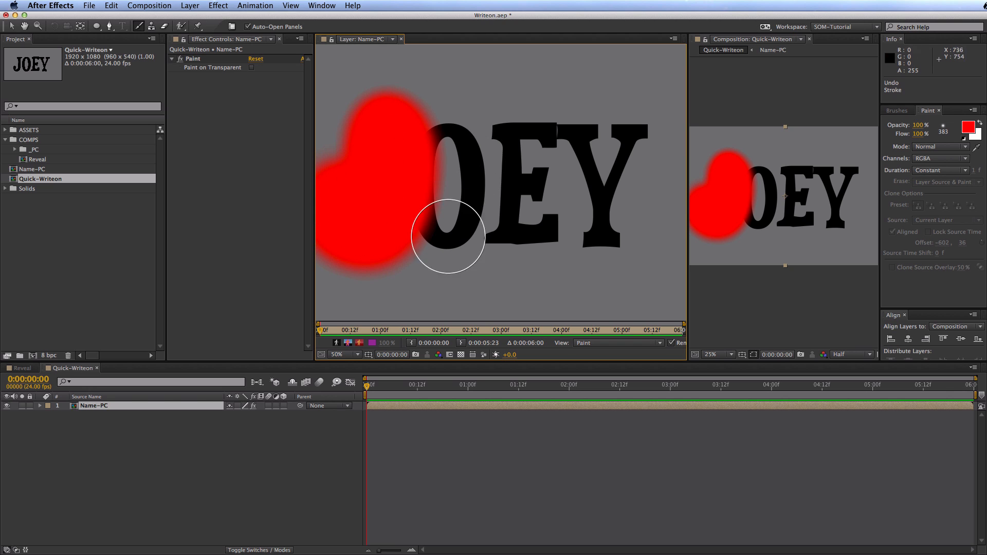
Undo the oversized red stroke covering the J and reduce the brush diameter to 149 px
{"action": "key", "text": "super+z"}
{"action": "left_click_drag", "start_coordinate": [402, 146], "coordinate": [369, 177], "text": "super"}
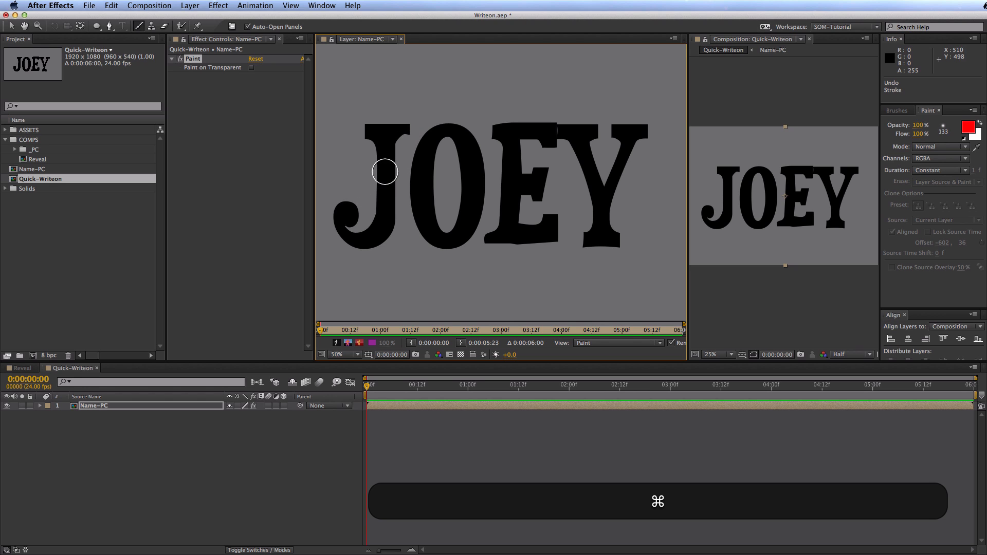
Try several red strokes with the smaller brush along the J and over the neighbouring letters, undoing each one
{"action": "left_click_drag", "start_coordinate": [386, 147], "coordinate": [384, 236]}
{"action": "key", "text": "super+z"}
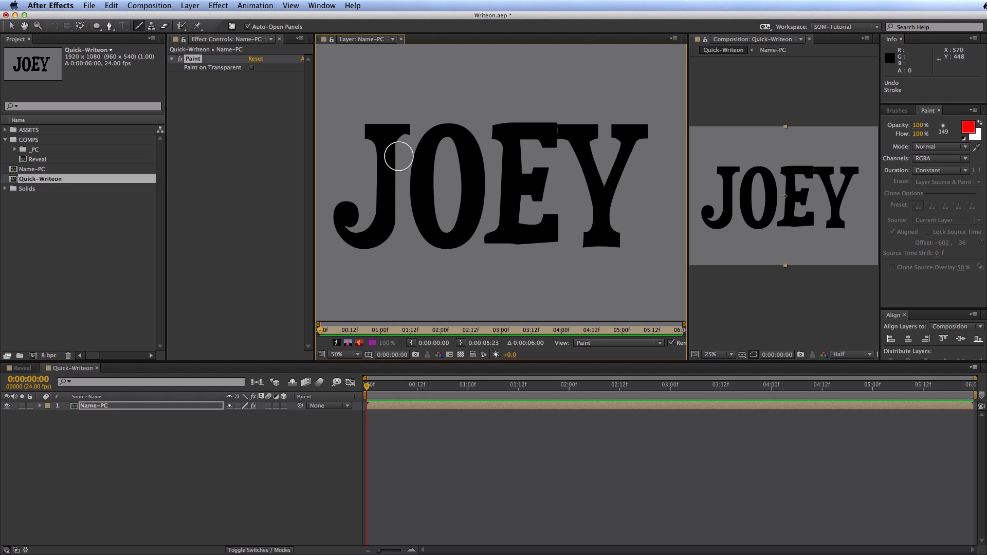
{"action": "mouse_move", "coordinate": [388, 104]}
{"action": "left_mouse_down"}
{"action": "mouse_move", "coordinate": [388, 191]}
{"action": "mouse_move", "coordinate": [343, 234]}
{"action": "left_mouse_up"}
{"action": "key", "text": "super+z"}
{"action": "mouse_move", "coordinate": [476, 92]}
{"action": "left_mouse_down"}
{"action": "mouse_move", "coordinate": [418, 137]}
{"action": "mouse_move", "coordinate": [432, 271]}
{"action": "mouse_move", "coordinate": [558, 148]}
{"action": "left_mouse_up"}
{"action": "key", "text": "super+z"}
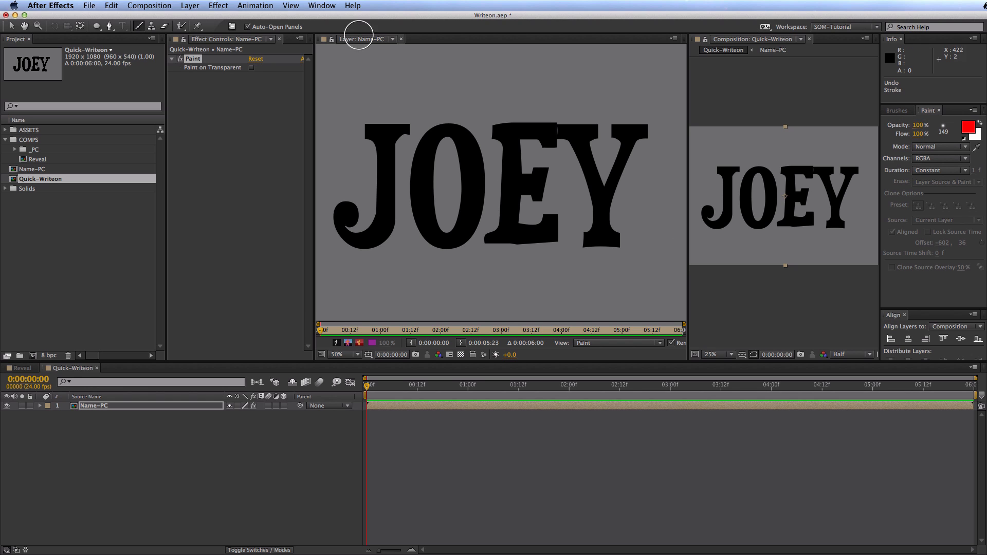
{"action": "left_click", "coordinate": [326, 5]}
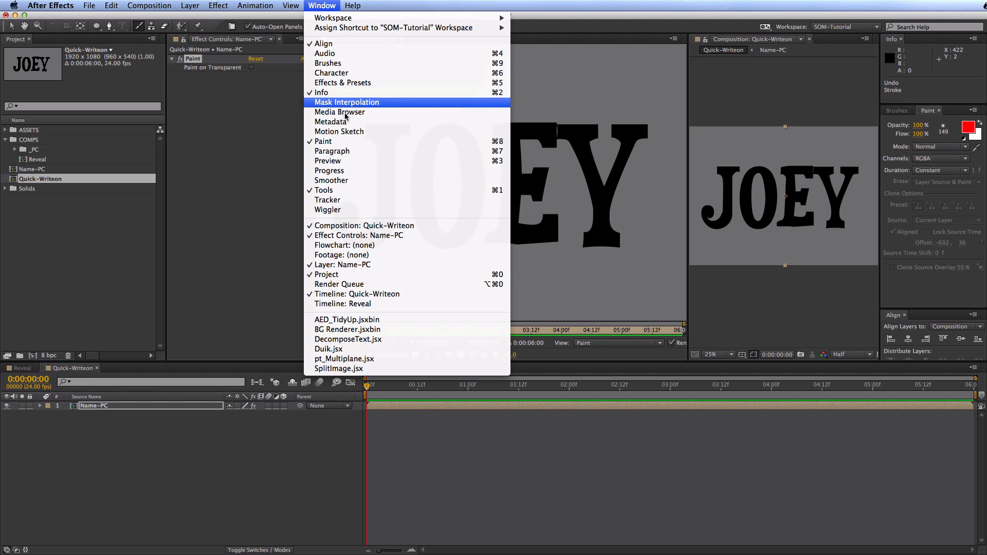
{"action": "left_click", "coordinate": [896, 173]}
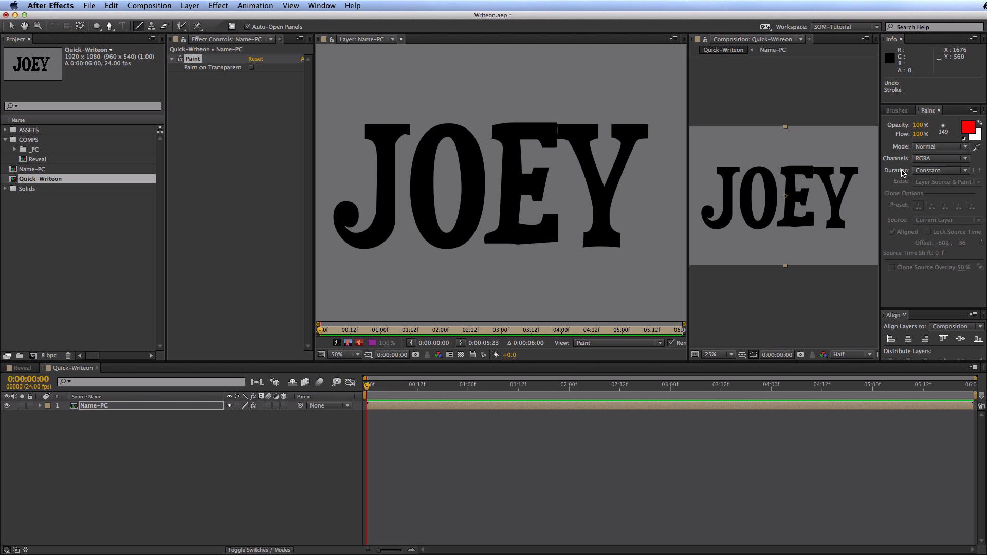
{"action": "left_click", "coordinate": [936, 173]}
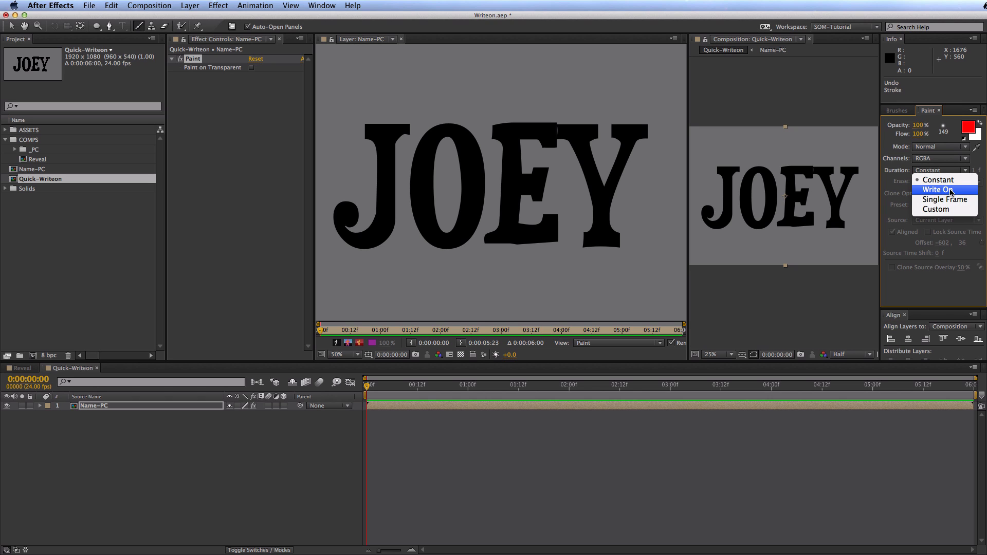
{"action": "left_click", "coordinate": [939, 180]}
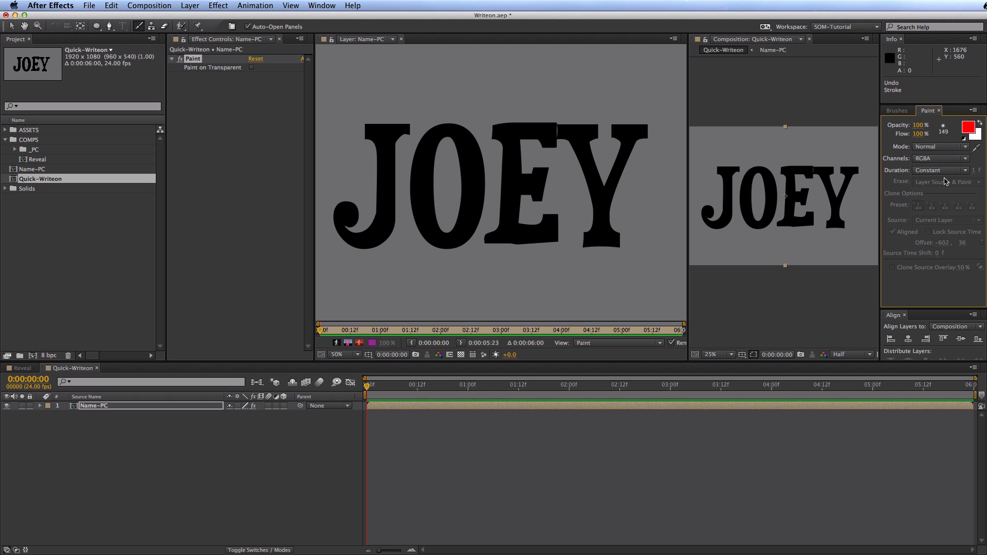
Set the paint duration to Write On and paint one continuous stroke along the letter J
{"action": "left_click", "coordinate": [937, 174]}
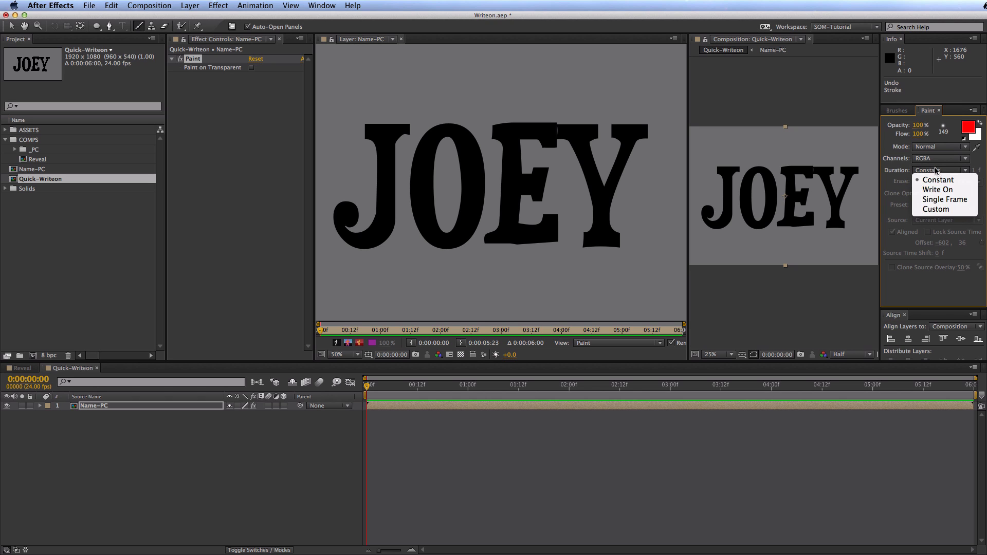
{"action": "left_click", "coordinate": [936, 190]}
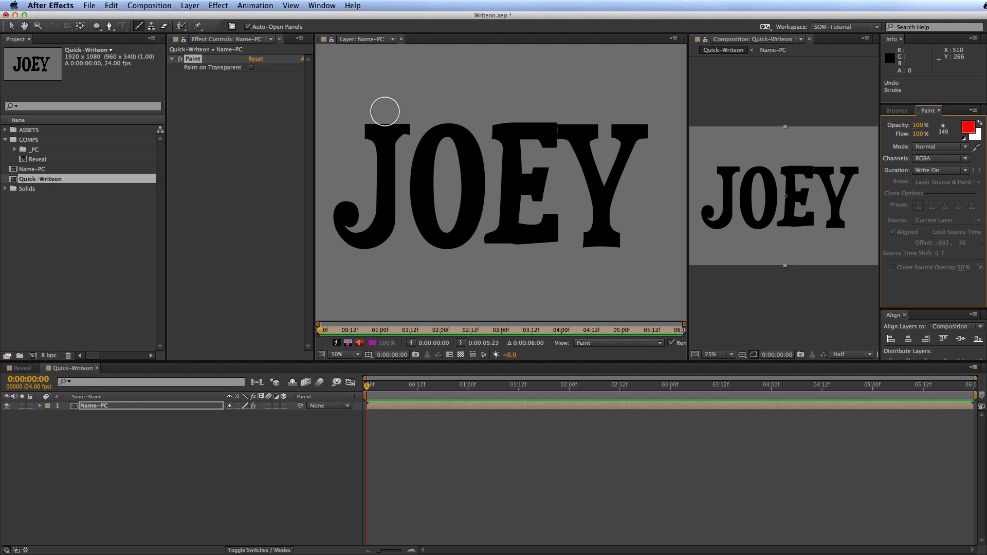
{"action": "mouse_move", "coordinate": [384, 111]}
{"action": "left_mouse_down"}
{"action": "mouse_move", "coordinate": [384, 210]}
{"action": "mouse_move", "coordinate": [367, 237]}
{"action": "mouse_move", "coordinate": [339, 227]}
{"action": "mouse_move", "coordinate": [355, 213]}
{"action": "left_mouse_up"}
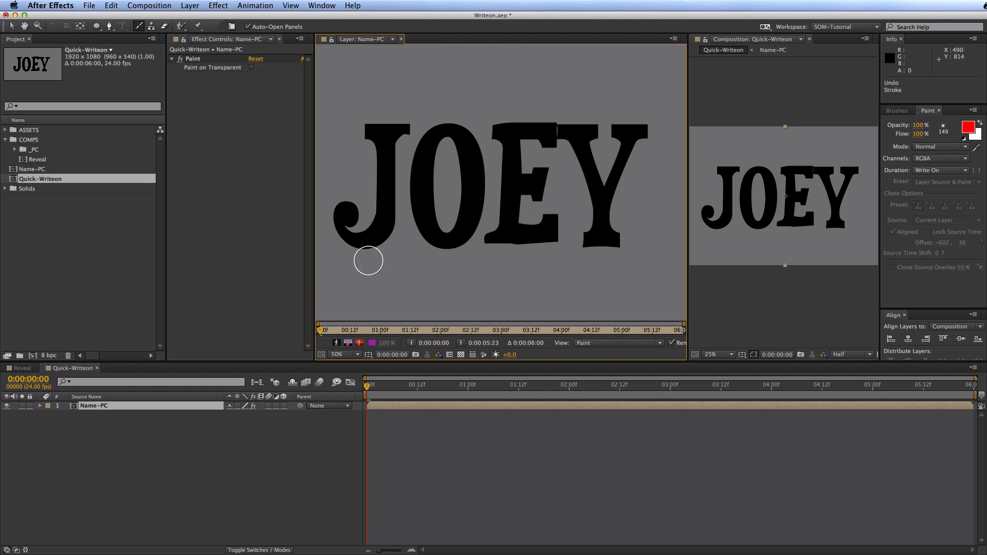
Play back the write-on stroke in the layer view and timeline, and return the time indicator to the start
{"action": "key", "text": "space"}
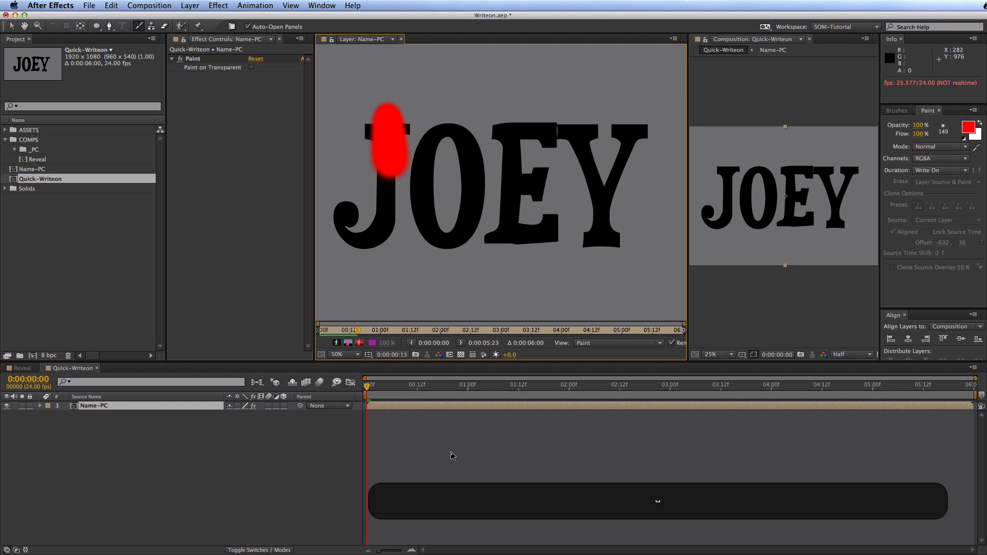
{"action": "key", "text": "space"}
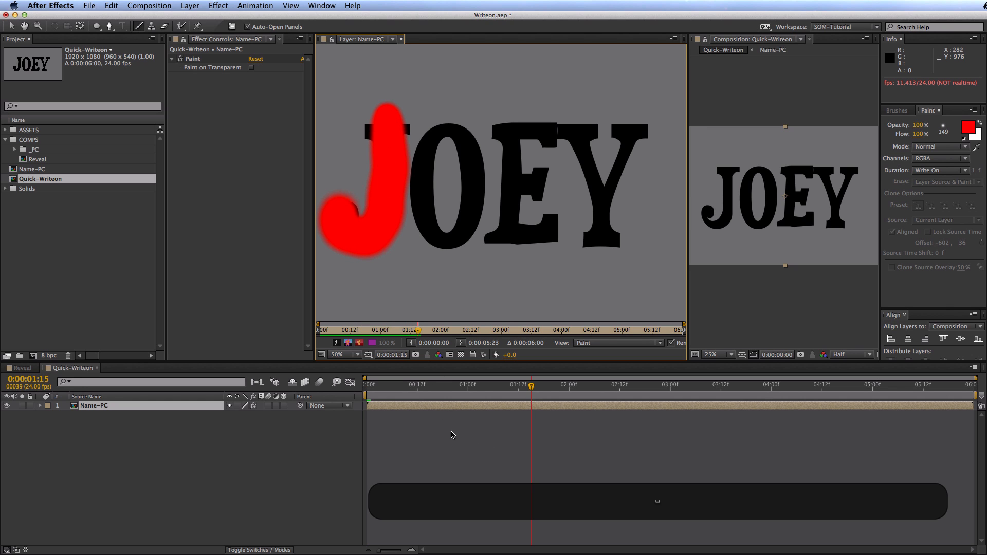
{"action": "left_click", "coordinate": [455, 385]}
{"action": "left_click_drag", "start_coordinate": [433, 383], "coordinate": [278, 417]}
Undo the write-on stroke on the J and set the paint duration back to Constant
{"action": "key", "text": "super"}
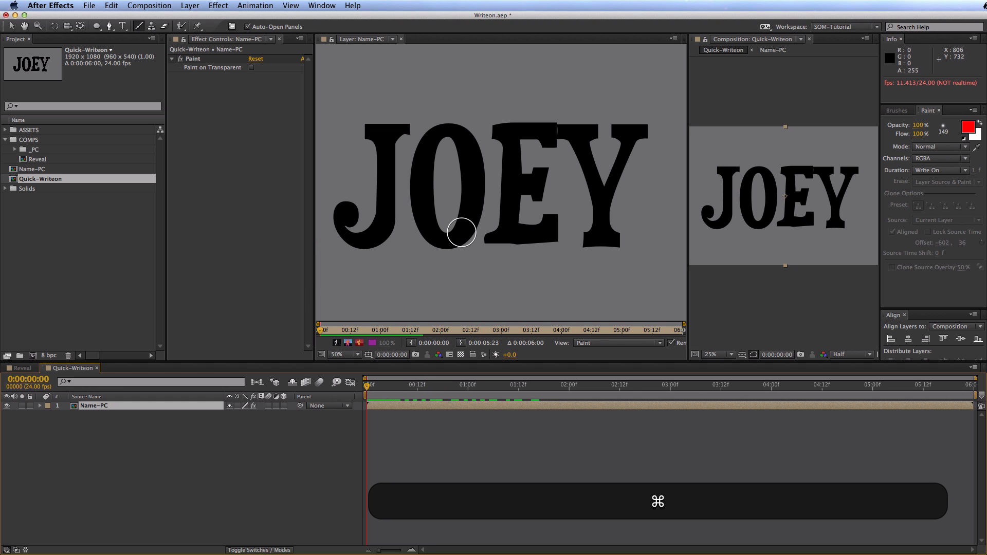
{"action": "key", "text": "super+z"}
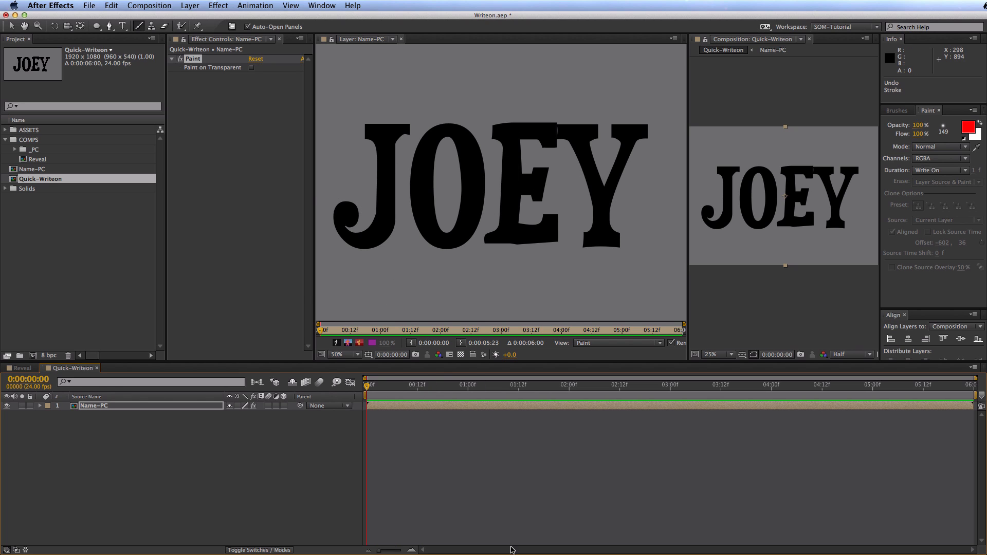
{"action": "left_click", "coordinate": [933, 172]}
{"action": "left_click", "coordinate": [935, 184]}
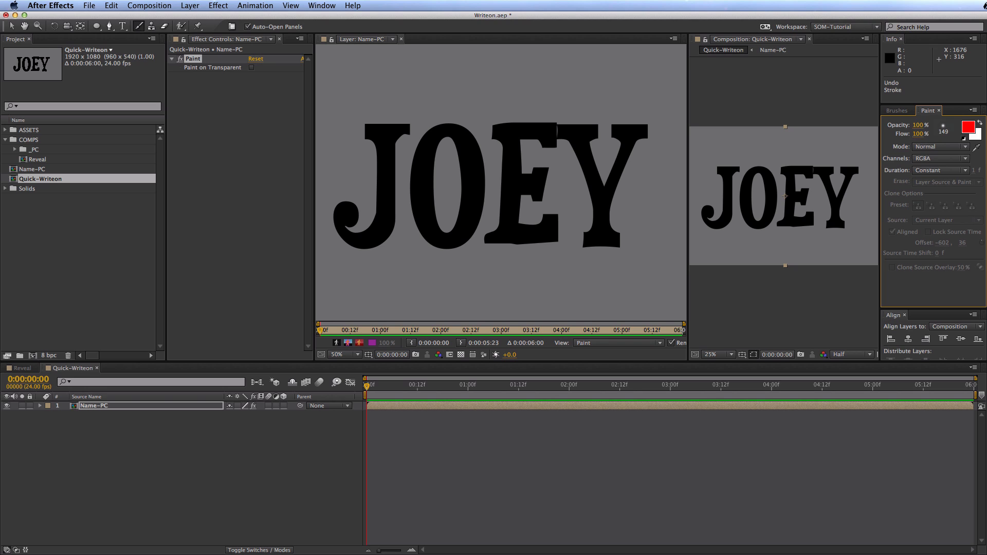
Show the brush settings, try a soft-edged red stroke along the letter J, and undo it
{"action": "left_click", "coordinate": [889, 111]}
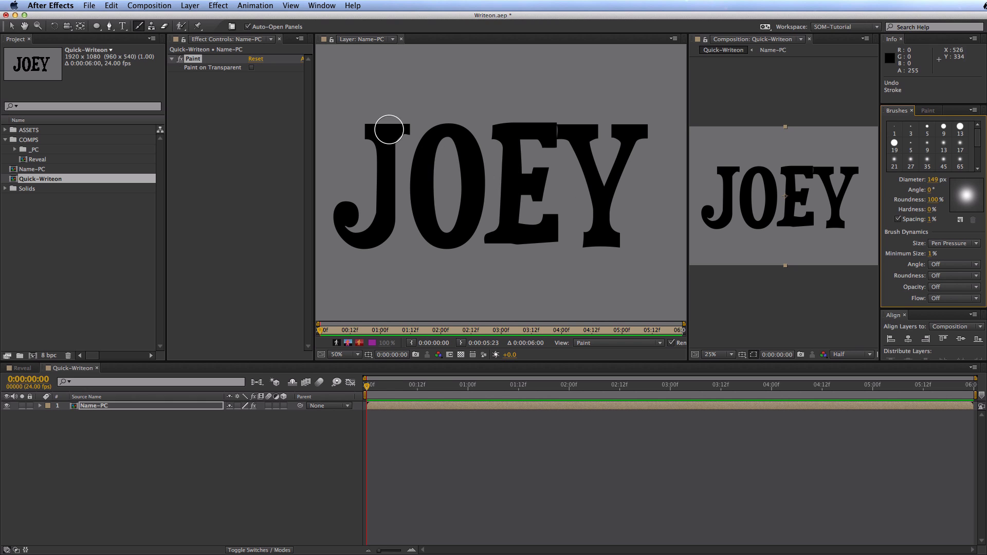
{"action": "mouse_move", "coordinate": [387, 126]}
{"action": "left_mouse_down"}
{"action": "mouse_move", "coordinate": [383, 217]}
{"action": "mouse_move", "coordinate": [362, 238]}
{"action": "mouse_move", "coordinate": [341, 213]}
{"action": "left_mouse_up"}
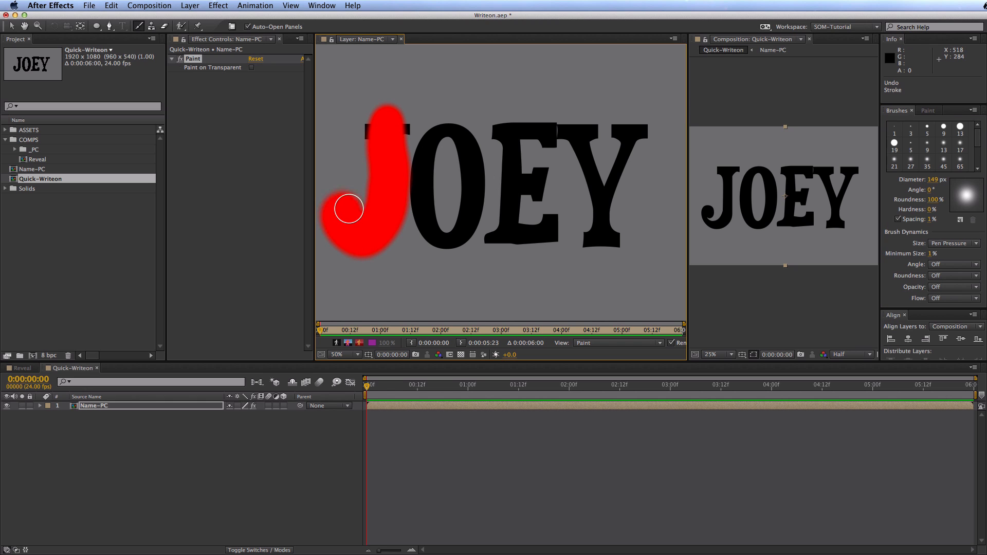
{"action": "key", "text": "super+z"}
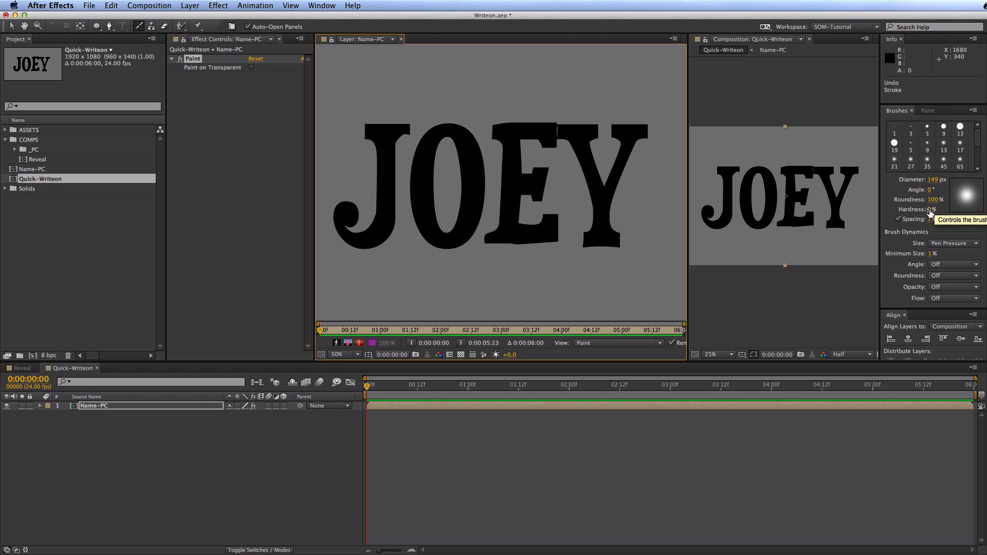
Set the brush hardness to 50%, try a short stroke down the J, and undo it
{"action": "mouse_move", "coordinate": [931, 211]}
{"action": "left_mouse_down"}
{"action": "mouse_move", "coordinate": [983, 206]}
{"action": "mouse_move", "coordinate": [940, 215]}
{"action": "left_mouse_up"}
{"action": "left_click", "coordinate": [932, 209]}
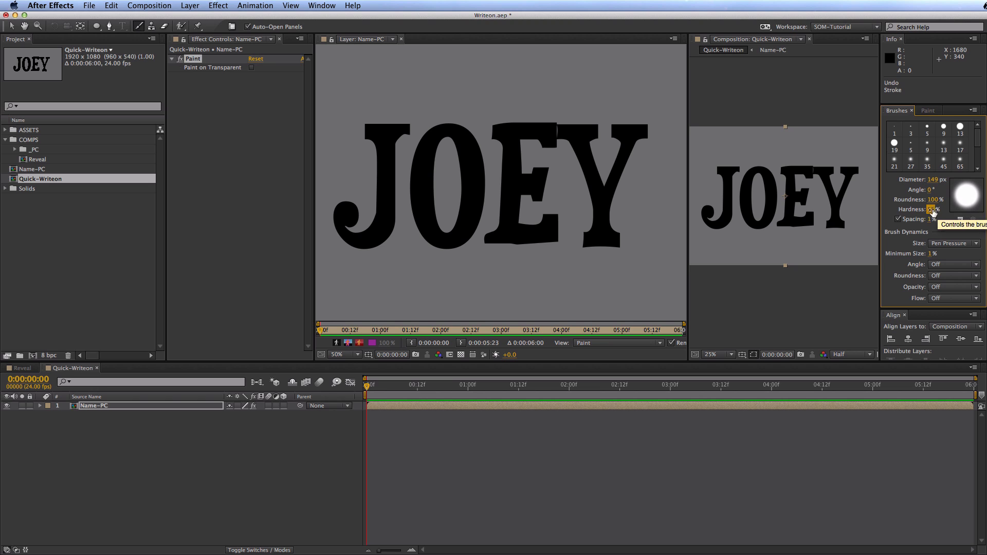
{"action": "type", "text": "50"}
{"action": "key", "text": "Return"}
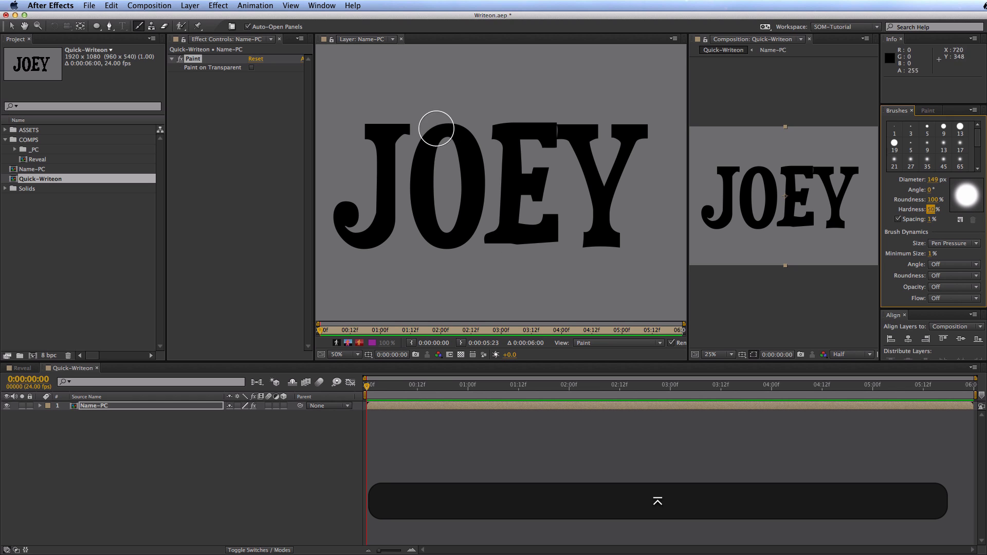
{"action": "left_click_drag", "start_coordinate": [387, 126], "coordinate": [397, 160]}
{"action": "key", "text": "super+z"}
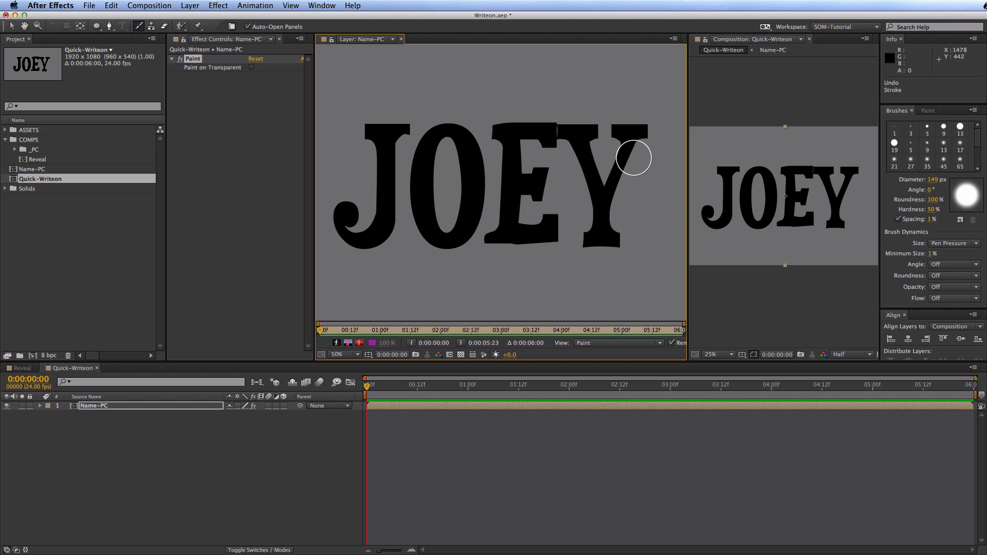
Set the brush spacing to 50%, try an S-shaped red stroke across the middle letters, and undo it
{"action": "left_click", "coordinate": [931, 219]}
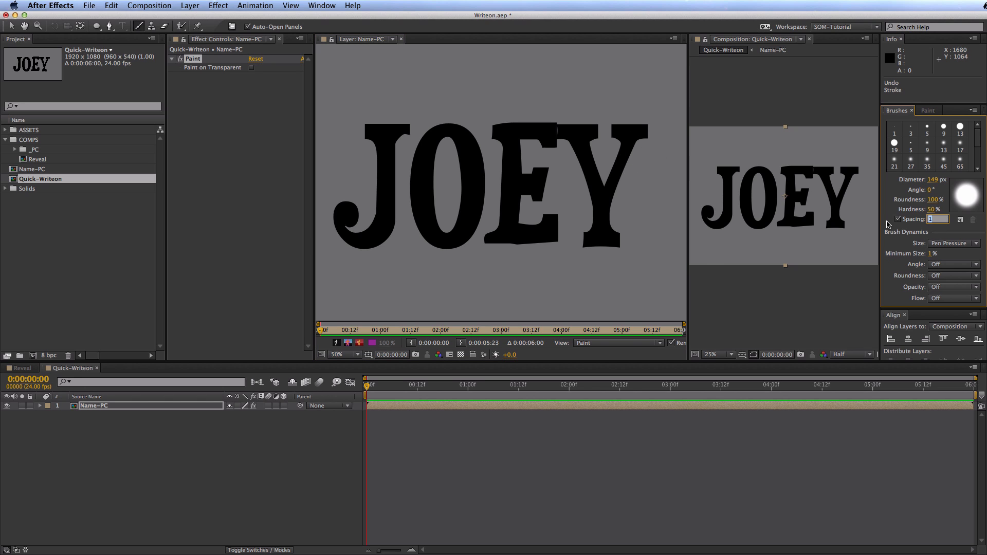
{"action": "type", "text": "50"}
{"action": "key", "text": "Return"}
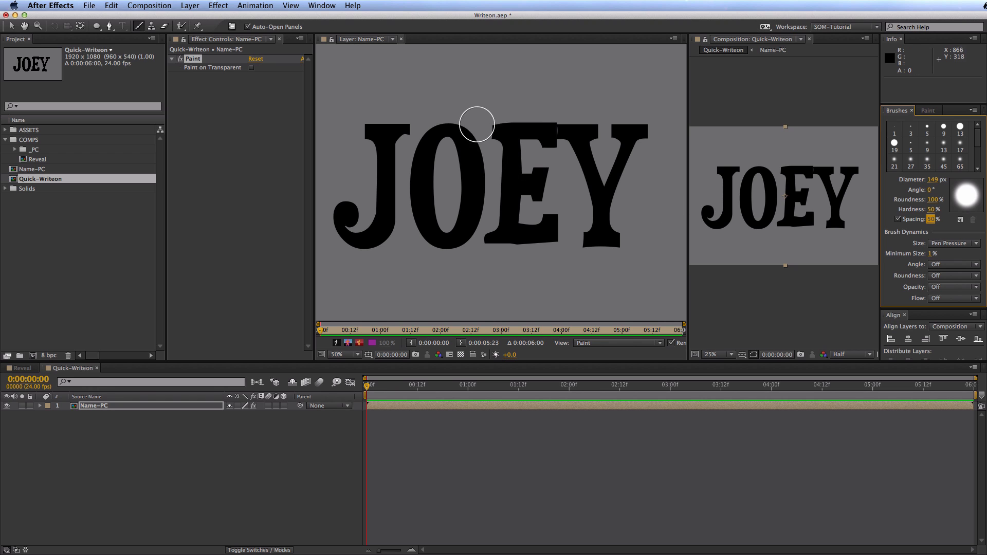
{"action": "mouse_move", "coordinate": [538, 106]}
{"action": "left_mouse_down"}
{"action": "mouse_move", "coordinate": [489, 82]}
{"action": "mouse_move", "coordinate": [529, 203]}
{"action": "left_mouse_up"}
{"action": "left_click_drag", "start_coordinate": [485, 239], "coordinate": [403, 250]}
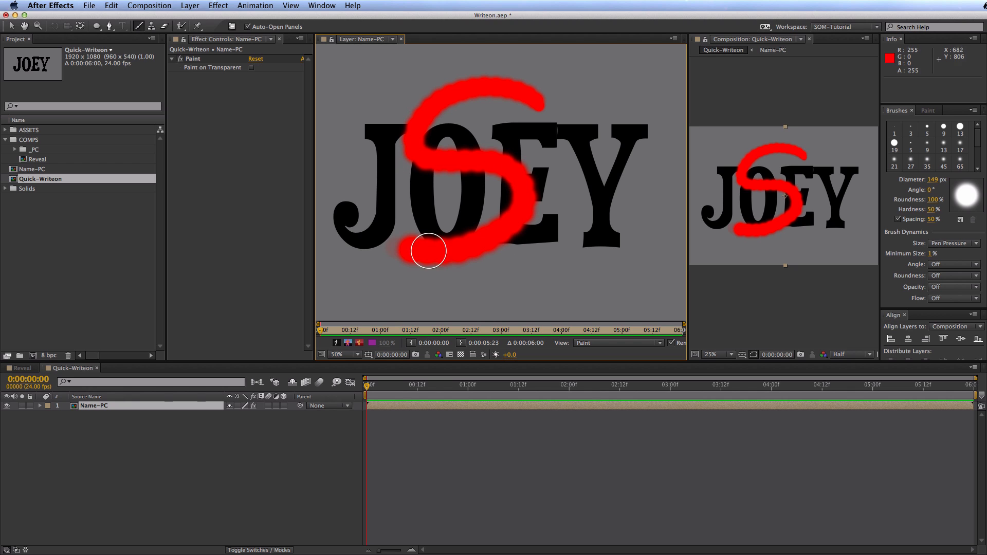
{"action": "key", "text": "super+z"}
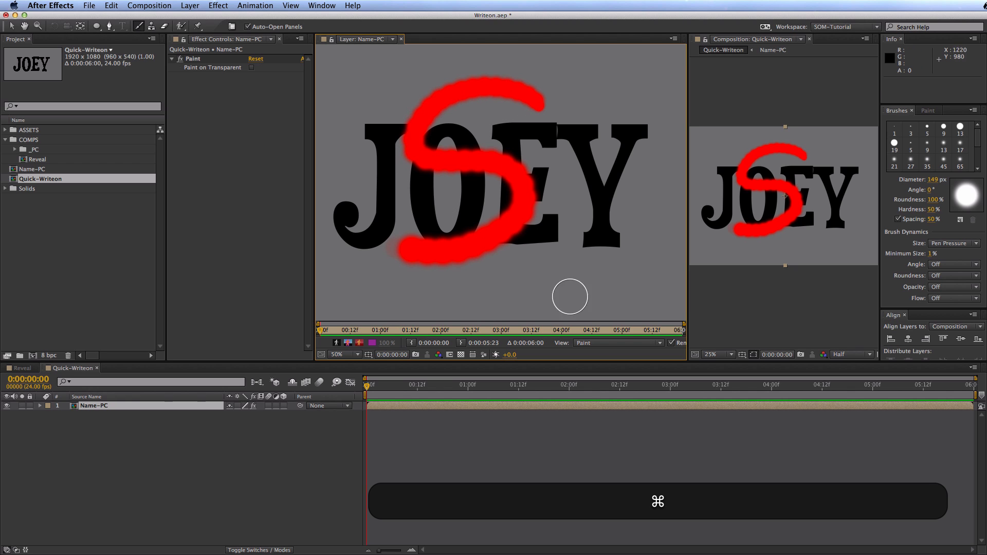
Set the brush spacing back to 1%, try a large S-shaped stroke across the text, and undo it
{"action": "left_click", "coordinate": [931, 220]}
{"action": "type", "text": "1"}
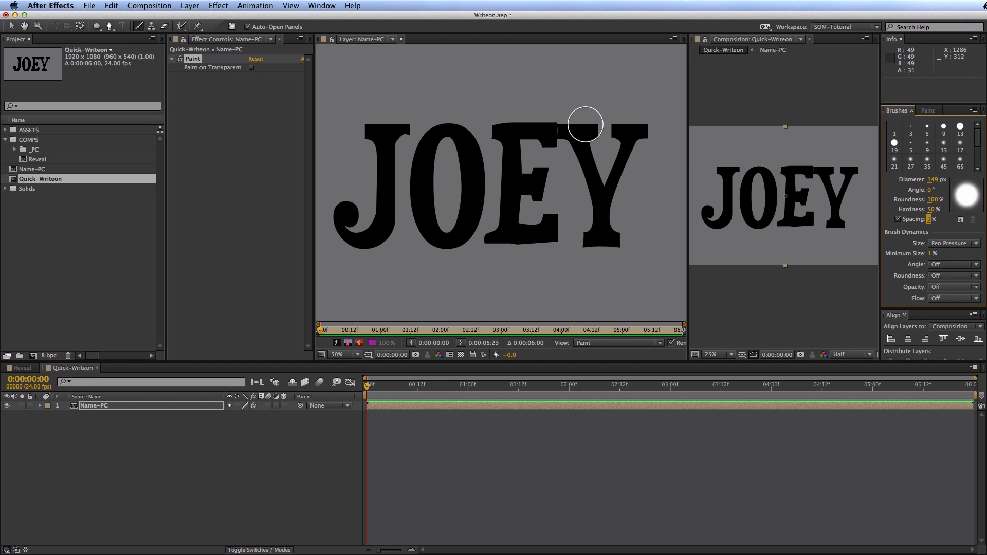
{"action": "mouse_move", "coordinate": [584, 121]}
{"action": "left_mouse_down"}
{"action": "mouse_move", "coordinate": [564, 88]}
{"action": "mouse_move", "coordinate": [433, 137]}
{"action": "mouse_move", "coordinate": [537, 200]}
{"action": "mouse_move", "coordinate": [370, 176]}
{"action": "left_mouse_up"}
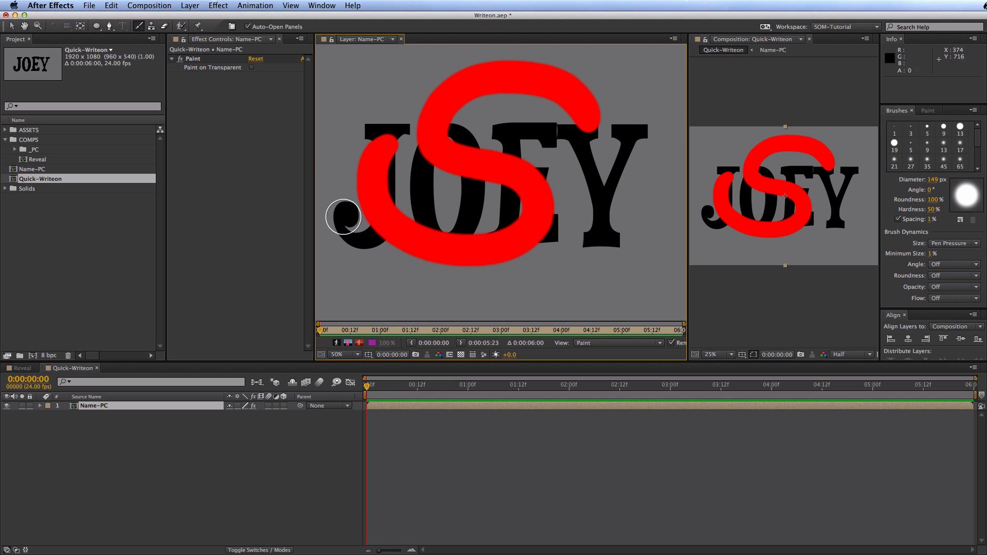
{"action": "key", "text": "super+z"}
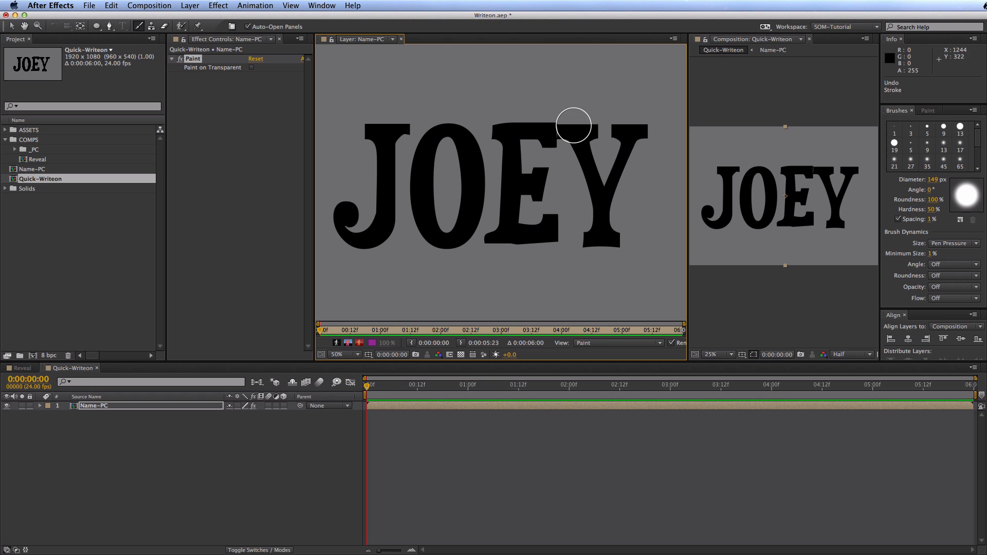
Try covering the letter Y with two separate red strokes, one for the short arm and one for the long diagonal, and undo both
{"action": "left_click_drag", "start_coordinate": [570, 120], "coordinate": [597, 193]}
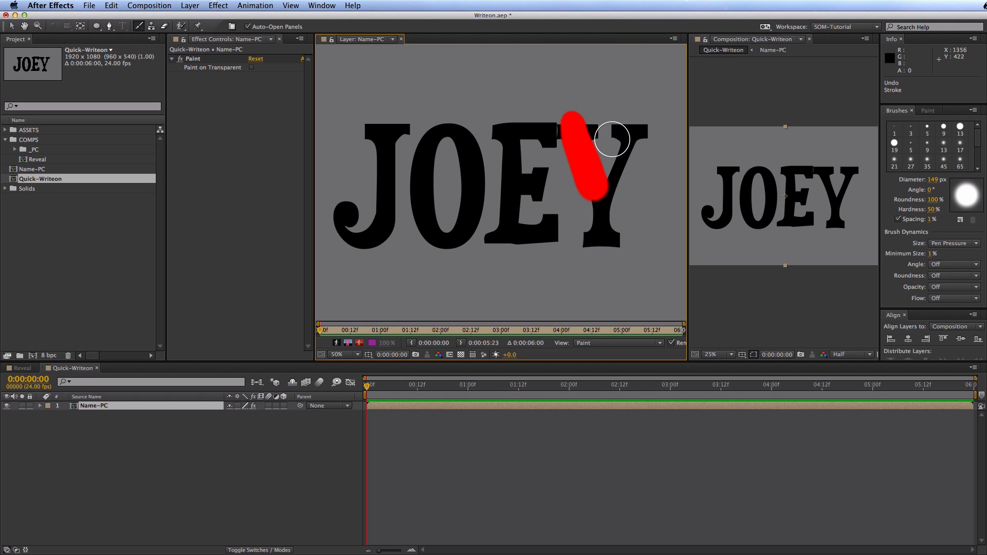
{"action": "mouse_move", "coordinate": [640, 110]}
{"action": "left_mouse_down"}
{"action": "mouse_move", "coordinate": [604, 192]}
{"action": "mouse_move", "coordinate": [594, 260]}
{"action": "left_mouse_up"}
{"action": "key", "text": "super+z"}
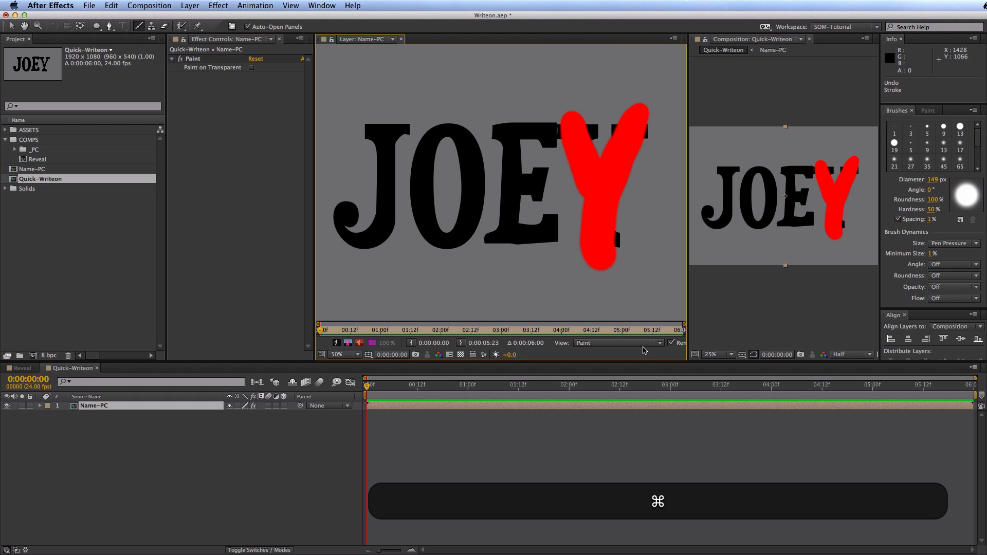
{"action": "key", "text": "super+z"}
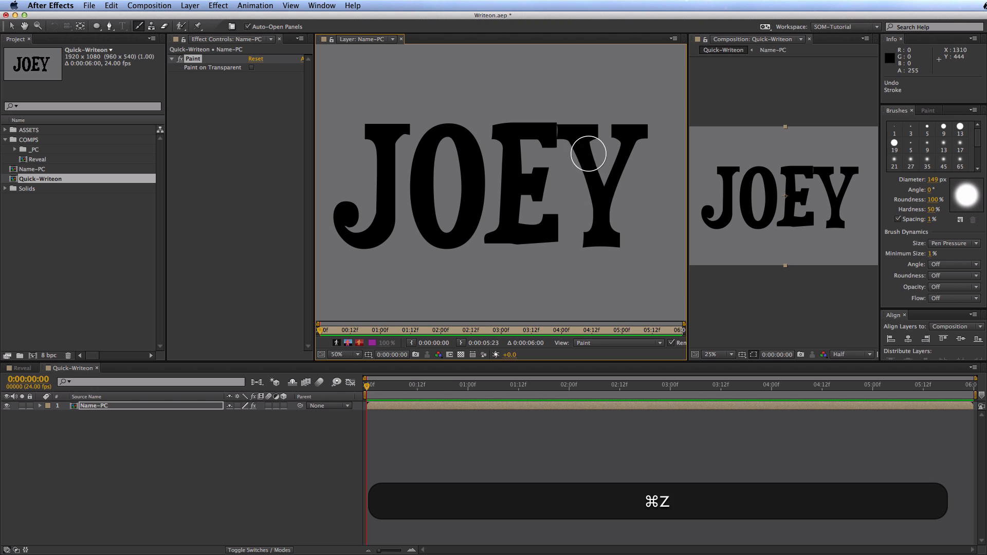
Try strokes of varying thickness over the Y and along the J, undoing each one
{"action": "mouse_move", "coordinate": [570, 116]}
{"action": "left_mouse_down"}
{"action": "mouse_move", "coordinate": [597, 196]}
{"action": "mouse_move", "coordinate": [642, 103]}
{"action": "left_mouse_up"}
{"action": "left_click_drag", "start_coordinate": [598, 212], "coordinate": [596, 272]}
{"action": "key", "text": "super+z"}
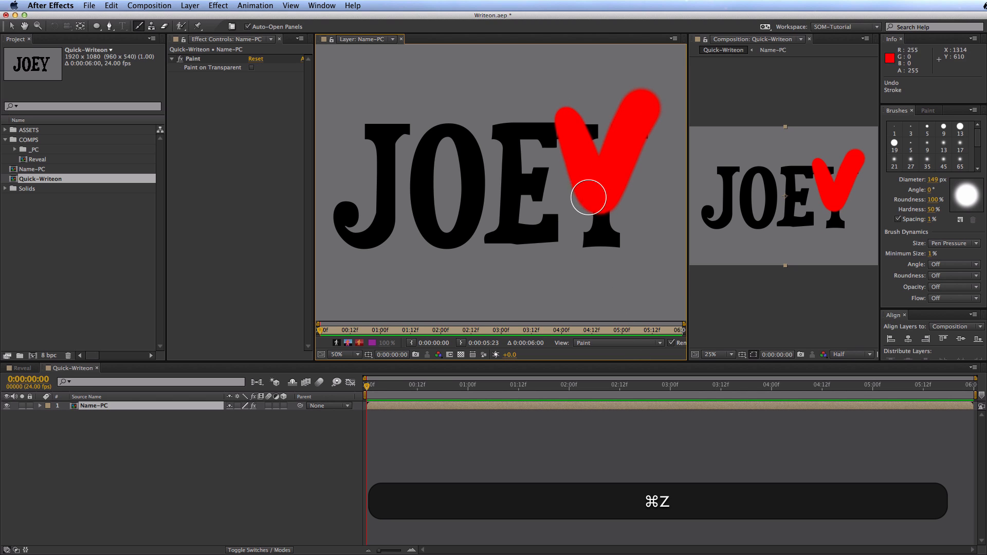
{"action": "key", "text": "super+z"}
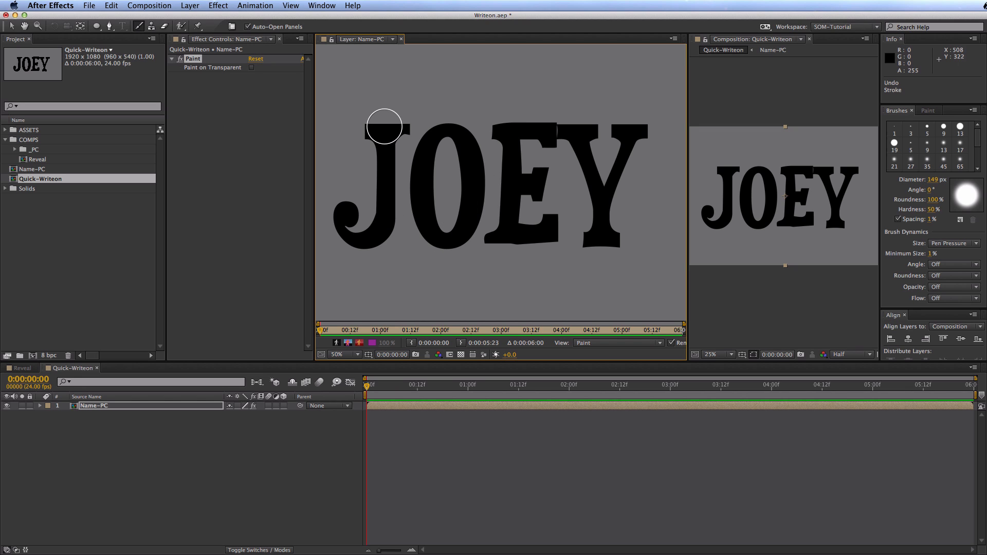
{"action": "mouse_move", "coordinate": [384, 121]}
{"action": "left_mouse_down"}
{"action": "mouse_move", "coordinate": [379, 232]}
{"action": "mouse_move", "coordinate": [355, 241]}
{"action": "mouse_move", "coordinate": [340, 234]}
{"action": "mouse_move", "coordinate": [336, 218]}
{"action": "mouse_move", "coordinate": [354, 208]}
{"action": "left_mouse_up"}
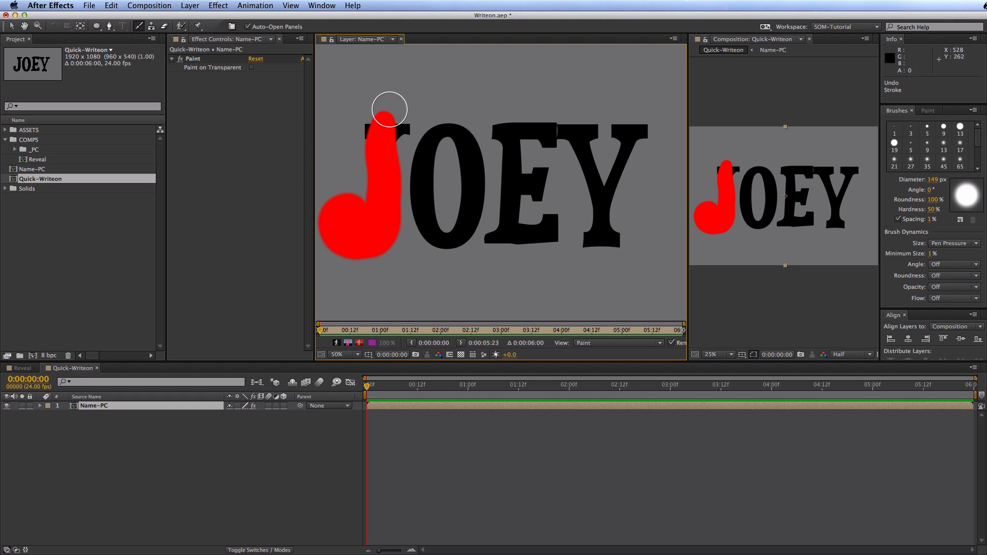
{"action": "key", "text": "super+z"}
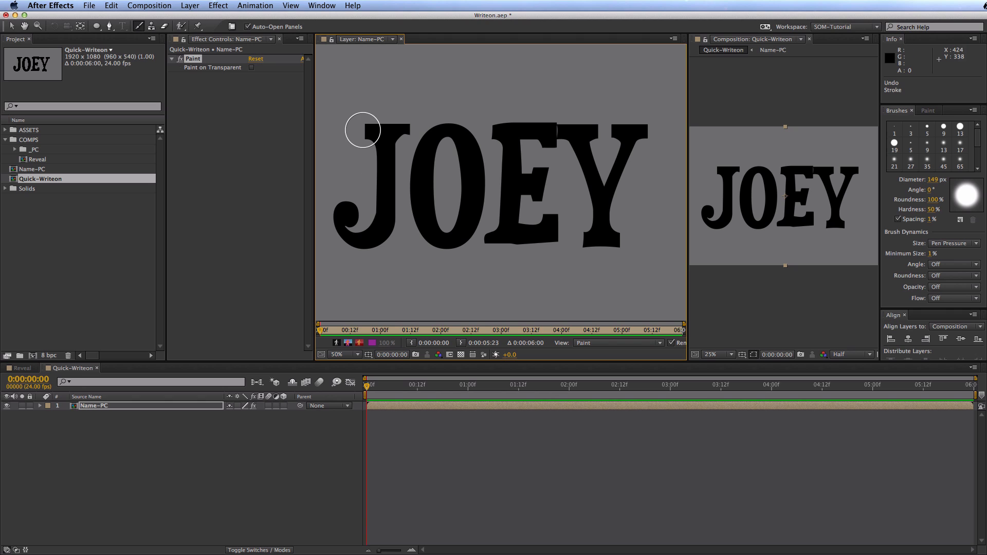
Paint one continuous red stroke over the letter J and another around the O, undoing and repainting the first attempt at the O
{"action": "mouse_move", "coordinate": [360, 129]}
{"action": "left_mouse_down"}
{"action": "mouse_move", "coordinate": [403, 129]}
{"action": "mouse_move", "coordinate": [380, 143]}
{"action": "mouse_move", "coordinate": [386, 216]}
{"action": "mouse_move", "coordinate": [374, 238]}
{"action": "mouse_move", "coordinate": [353, 219]}
{"action": "left_mouse_up"}
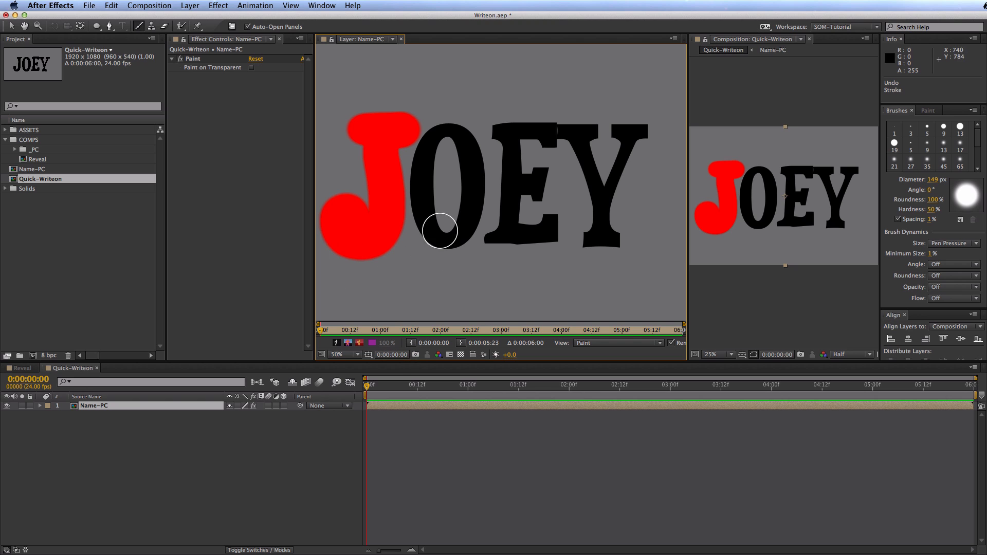
{"action": "left_click", "coordinate": [444, 134]}
{"action": "mouse_move", "coordinate": [444, 134]}
{"action": "left_mouse_down"}
{"action": "mouse_move", "coordinate": [429, 150]}
{"action": "mouse_move", "coordinate": [422, 202]}
{"action": "mouse_move", "coordinate": [433, 234]}
{"action": "mouse_move", "coordinate": [451, 238]}
{"action": "mouse_move", "coordinate": [472, 207]}
{"action": "mouse_move", "coordinate": [471, 170]}
{"action": "mouse_move", "coordinate": [444, 133]}
{"action": "left_mouse_up"}
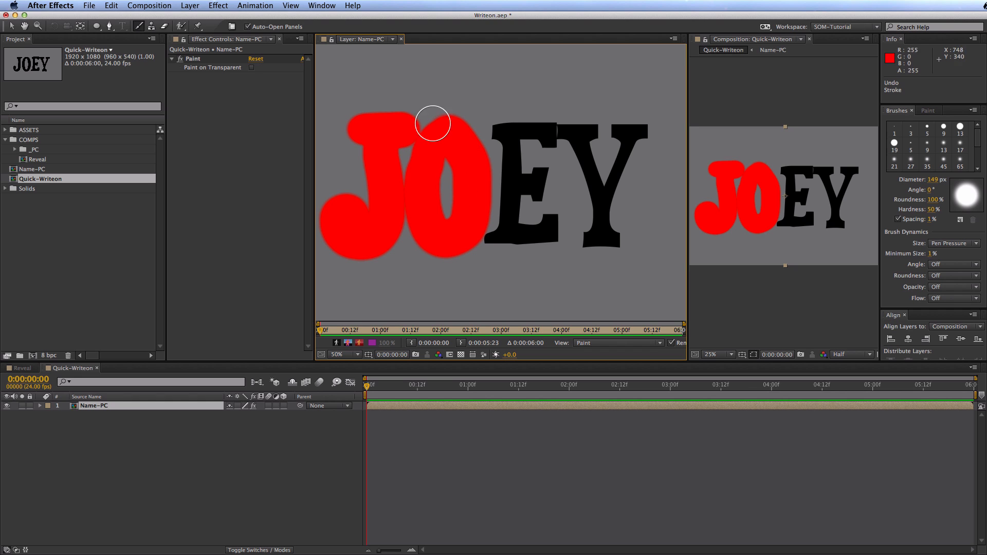
{"action": "key", "text": "super+z"}
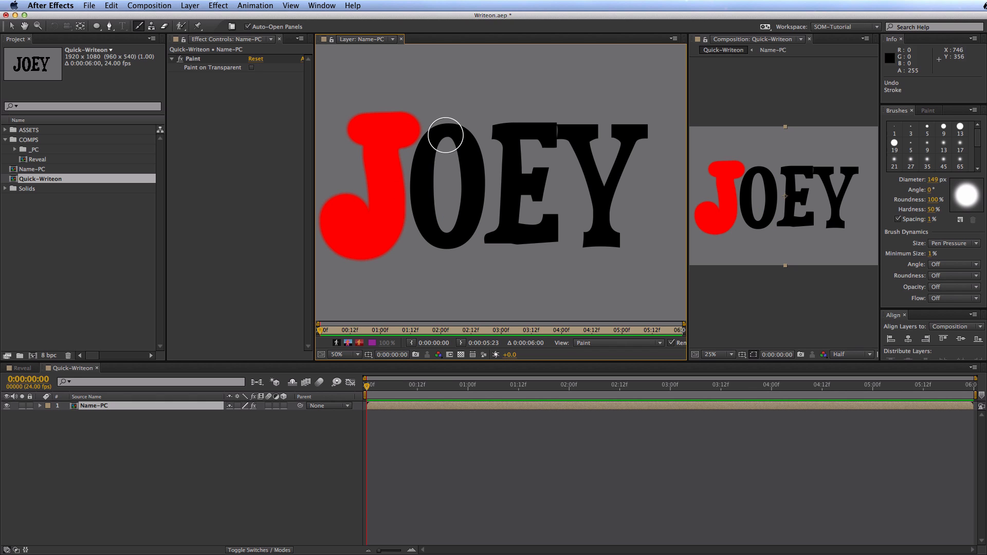
{"action": "mouse_move", "coordinate": [443, 133]}
{"action": "left_mouse_down"}
{"action": "mouse_move", "coordinate": [422, 195]}
{"action": "mouse_move", "coordinate": [441, 240]}
{"action": "mouse_move", "coordinate": [462, 228]}
{"action": "mouse_move", "coordinate": [468, 199]}
{"action": "mouse_move", "coordinate": [467, 149]}
{"action": "mouse_move", "coordinate": [452, 133]}
{"action": "left_mouse_up"}
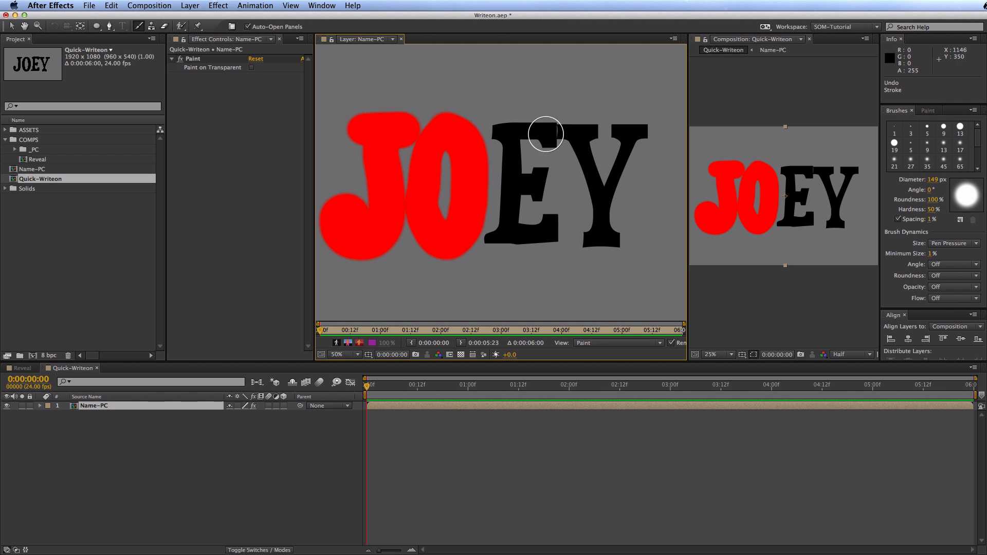
Cover the E with separate red strokes for its stem and arms, and the Y with one short and one long stroke
{"action": "mouse_move", "coordinate": [499, 127]}
{"action": "left_mouse_down"}
{"action": "mouse_move", "coordinate": [507, 222]}
{"action": "mouse_move", "coordinate": [488, 238]}
{"action": "left_mouse_up"}
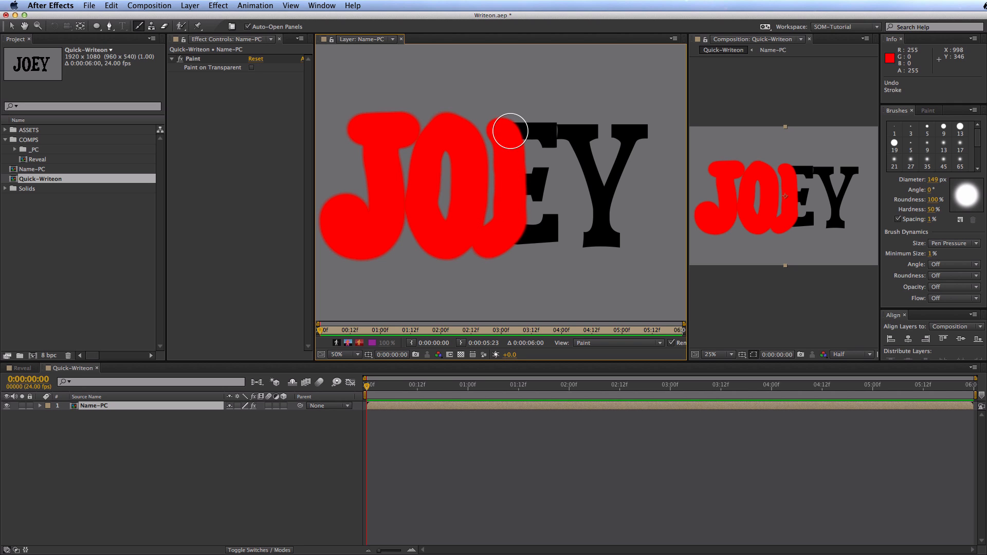
{"action": "mouse_move", "coordinate": [507, 128]}
{"action": "left_mouse_down"}
{"action": "mouse_move", "coordinate": [547, 127]}
{"action": "mouse_move", "coordinate": [541, 143]}
{"action": "left_mouse_up"}
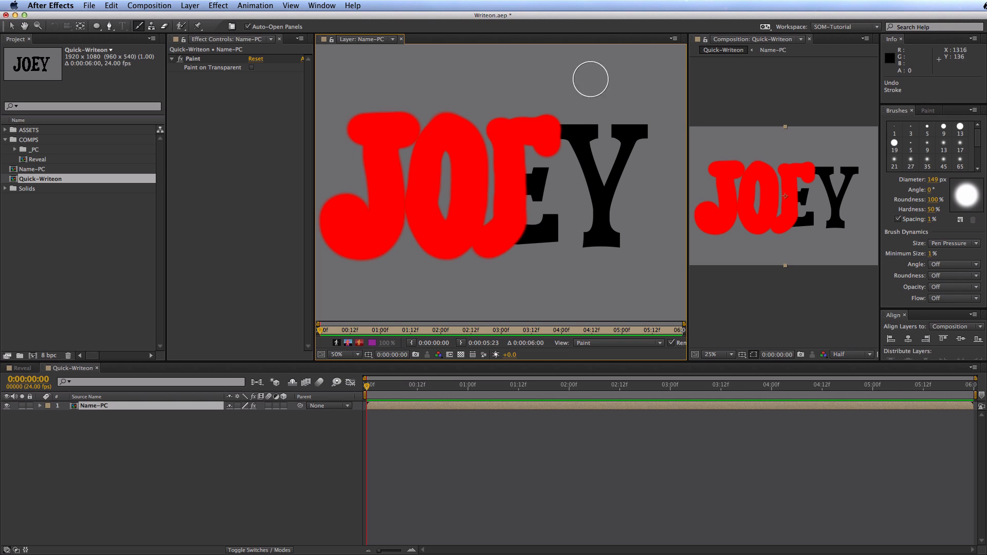
{"action": "mouse_move", "coordinate": [532, 185]}
{"action": "left_mouse_down"}
{"action": "mouse_move", "coordinate": [522, 234]}
{"action": "mouse_move", "coordinate": [512, 230]}
{"action": "mouse_move", "coordinate": [547, 225]}
{"action": "left_mouse_up"}
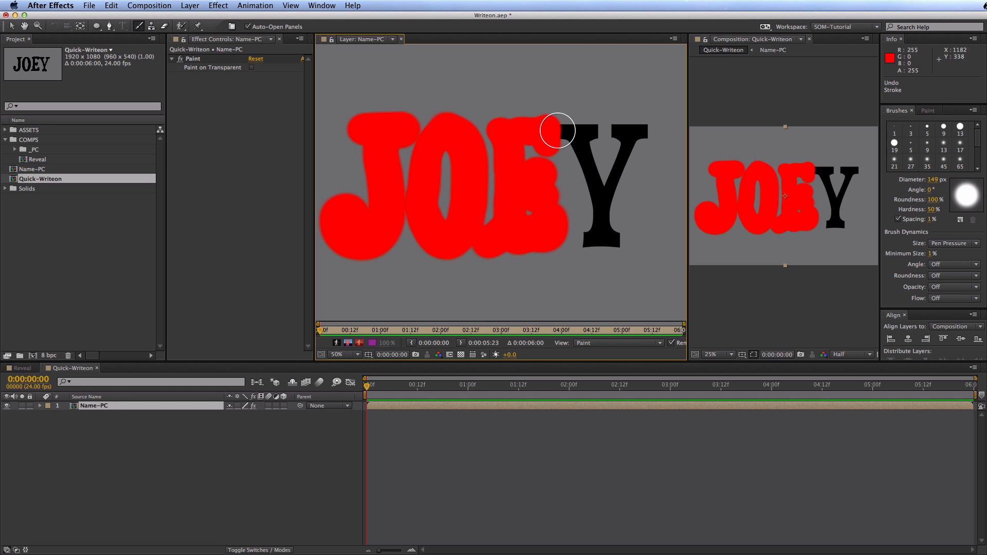
{"action": "mouse_move", "coordinate": [555, 128]}
{"action": "left_mouse_down"}
{"action": "mouse_move", "coordinate": [589, 131]}
{"action": "mouse_move", "coordinate": [579, 141]}
{"action": "mouse_move", "coordinate": [591, 189]}
{"action": "left_mouse_up"}
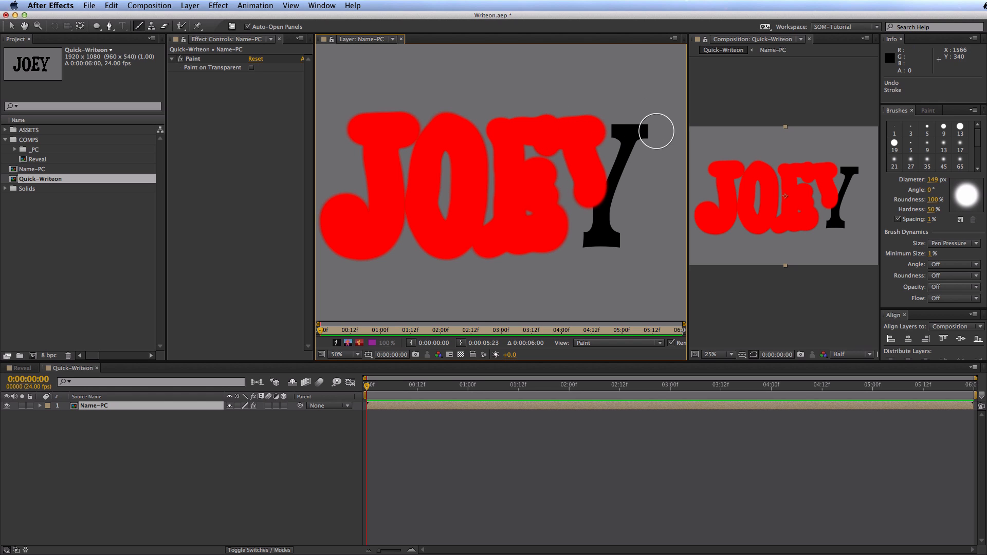
{"action": "mouse_move", "coordinate": [652, 128]}
{"action": "left_mouse_down"}
{"action": "mouse_move", "coordinate": [627, 132]}
{"action": "mouse_move", "coordinate": [588, 233]}
{"action": "mouse_move", "coordinate": [642, 252]}
{"action": "left_mouse_up"}
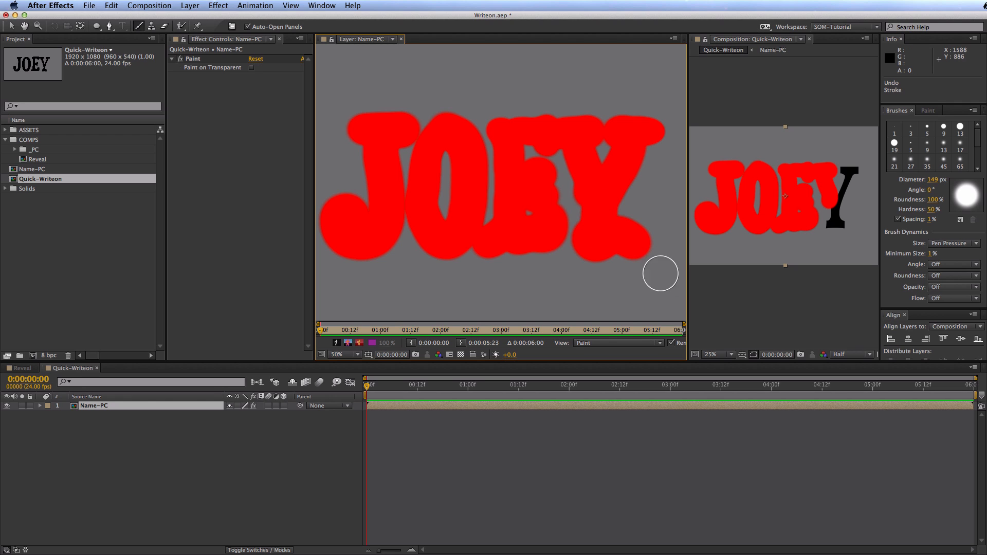
Close the Layer view of Name-PC, enlarge the composition view to 50% zoom, and switch to the Selection tool
{"action": "left_click", "coordinate": [305, 496]}
{"action": "left_click", "coordinate": [116, 410]}
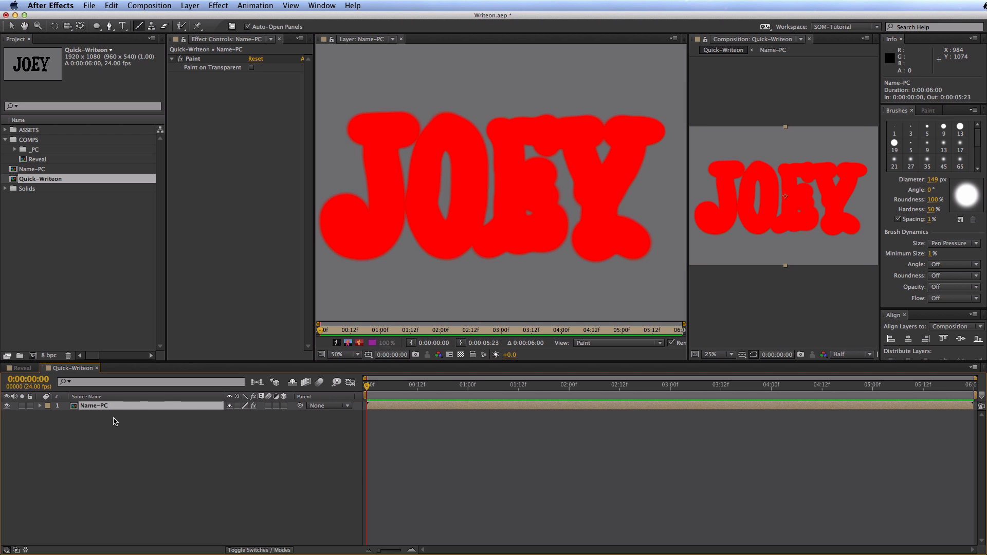
{"action": "left_click", "coordinate": [403, 39]}
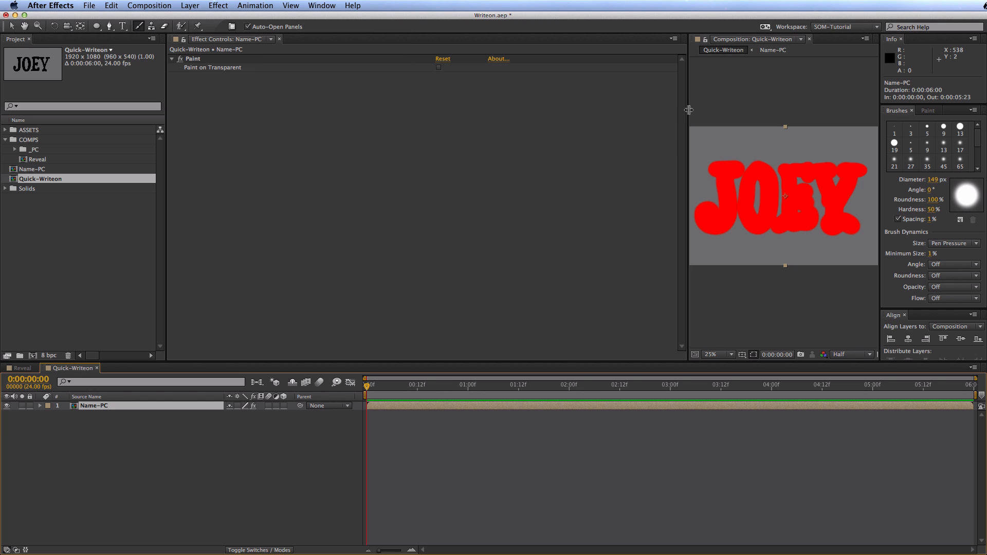
{"action": "left_click_drag", "start_coordinate": [687, 79], "coordinate": [337, 82]}
{"action": "key", "text": "period"}
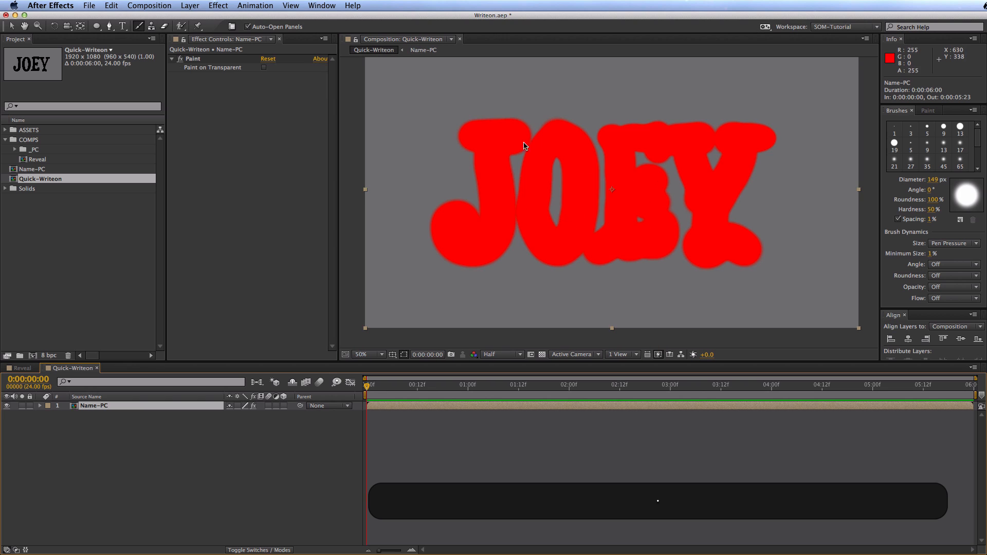
{"action": "key", "text": "v"}
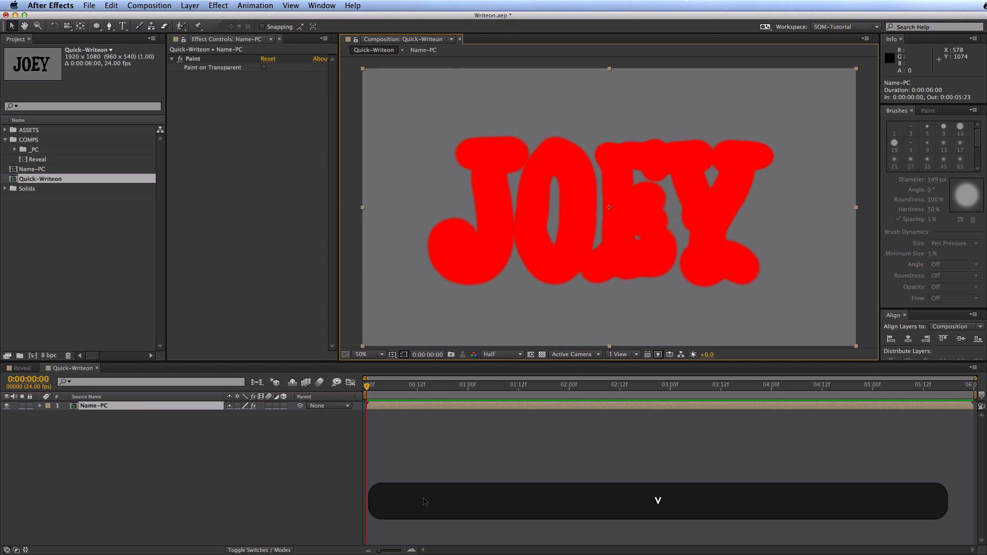
Reveal the Paint effect's brushes on the Name-PC layer and expand the Stroke Options of Brush 1
{"action": "key", "text": "e"}
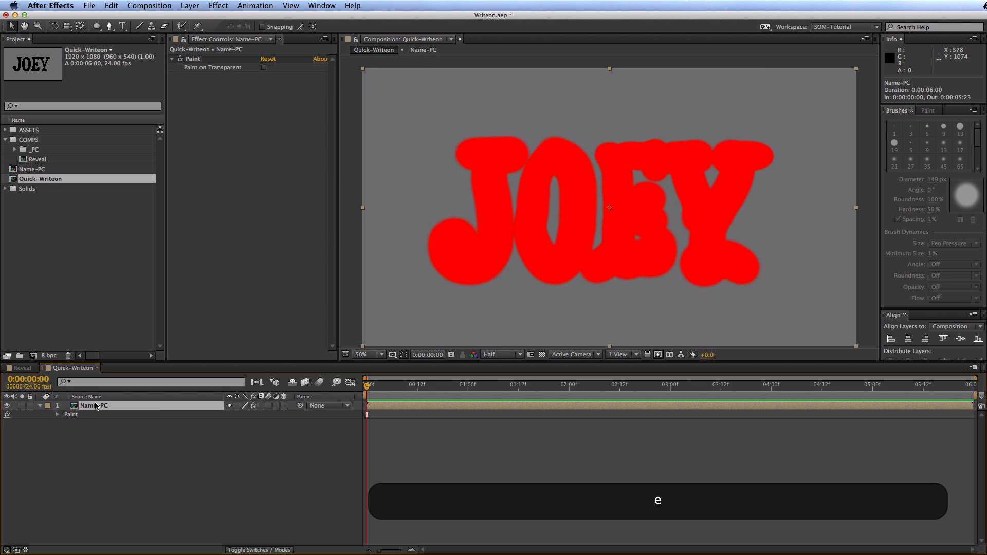
{"action": "left_click", "coordinate": [72, 416]}
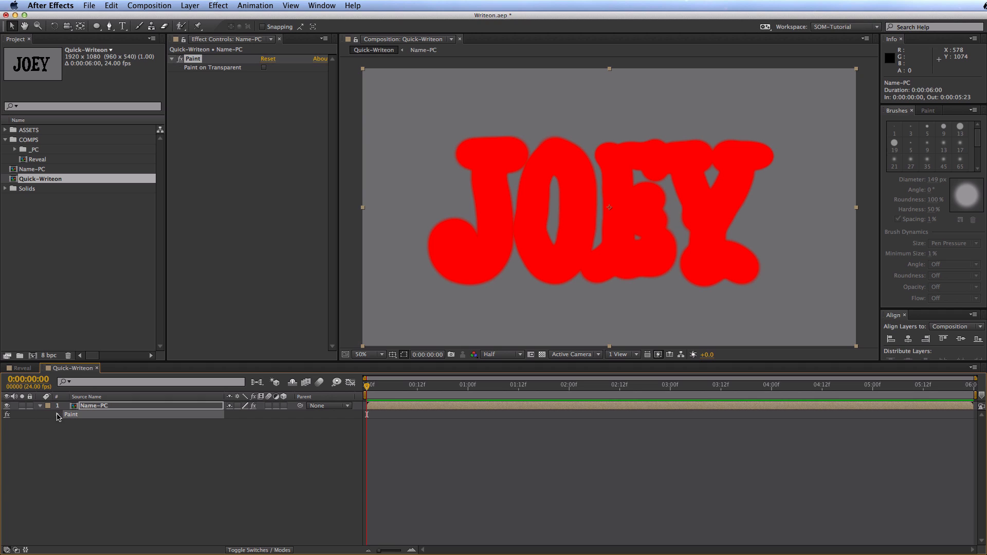
{"action": "left_click", "coordinate": [58, 414]}
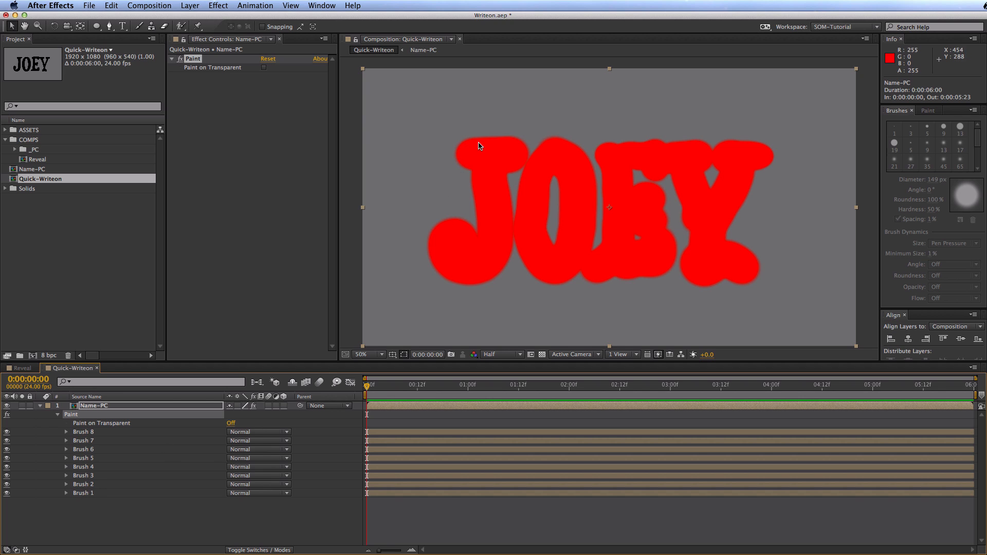
{"action": "left_click", "coordinate": [66, 494]}
{"action": "left_click", "coordinate": [74, 511]}
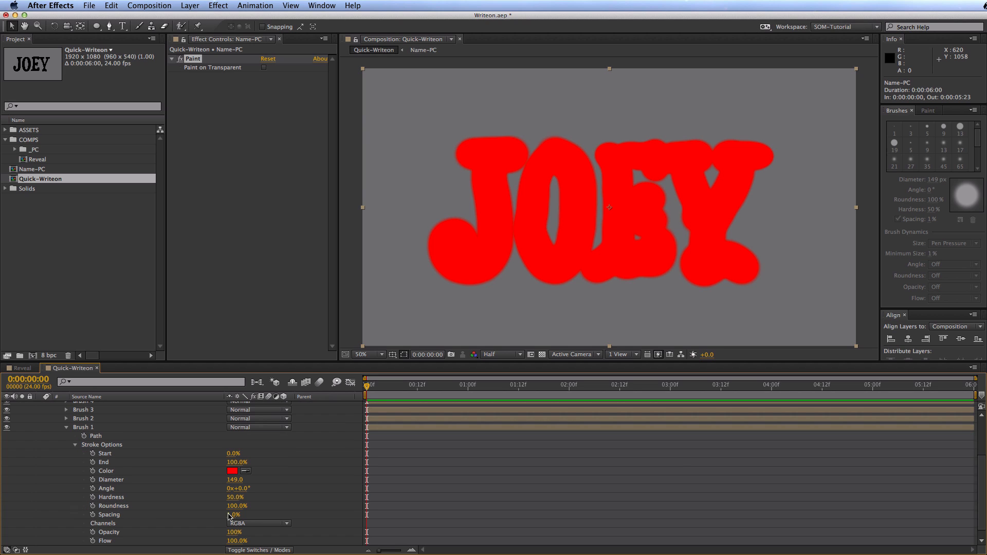
{"action": "scroll", "coordinate": [943, 462], "scroll_direction": "down", "scroll_amount": 1}
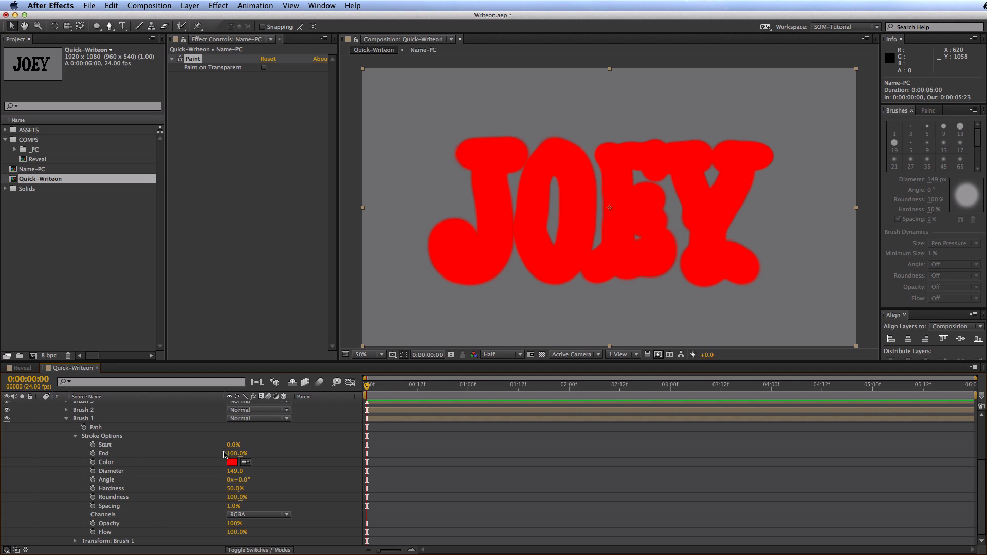
Scrub the End value of Brush 1 down to 0%, then collapse its properties and deselect everything
{"action": "left_click_drag", "start_coordinate": [237, 454], "coordinate": [159, 454]}
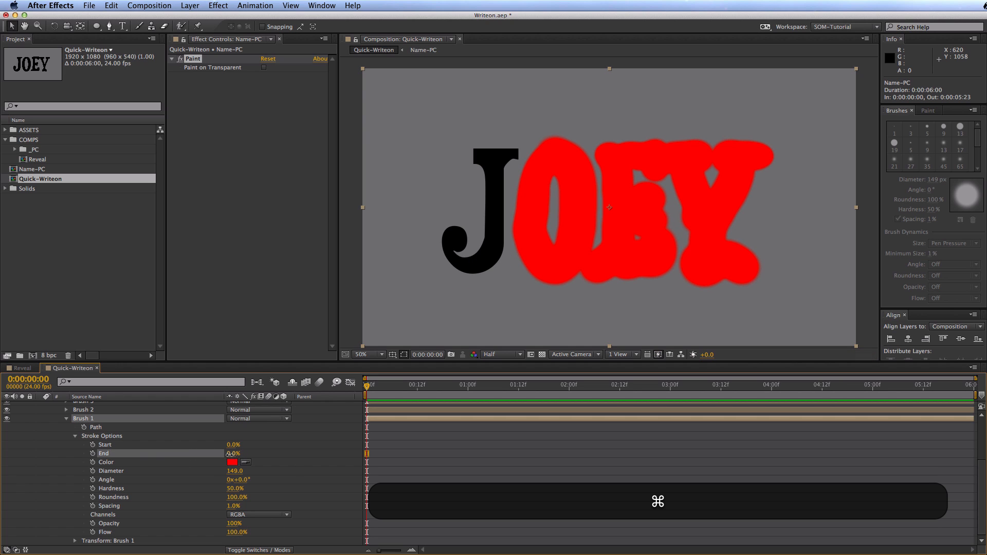
{"action": "mouse_move", "coordinate": [238, 453]}
{"action": "left_mouse_down"}
{"action": "mouse_move", "coordinate": [674, 379]}
{"action": "mouse_move", "coordinate": [195, 448]}
{"action": "left_mouse_up"}
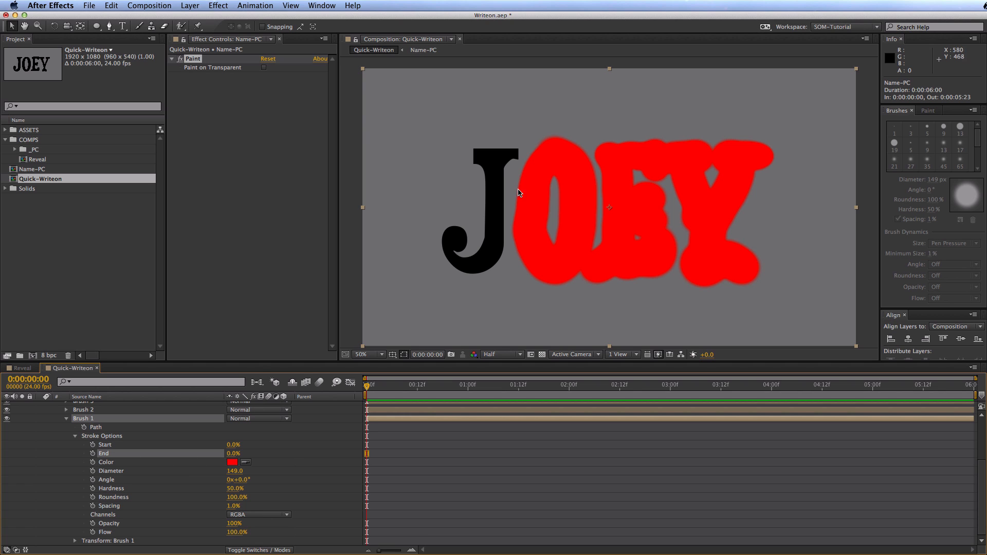
{"action": "left_click", "coordinate": [67, 419]}
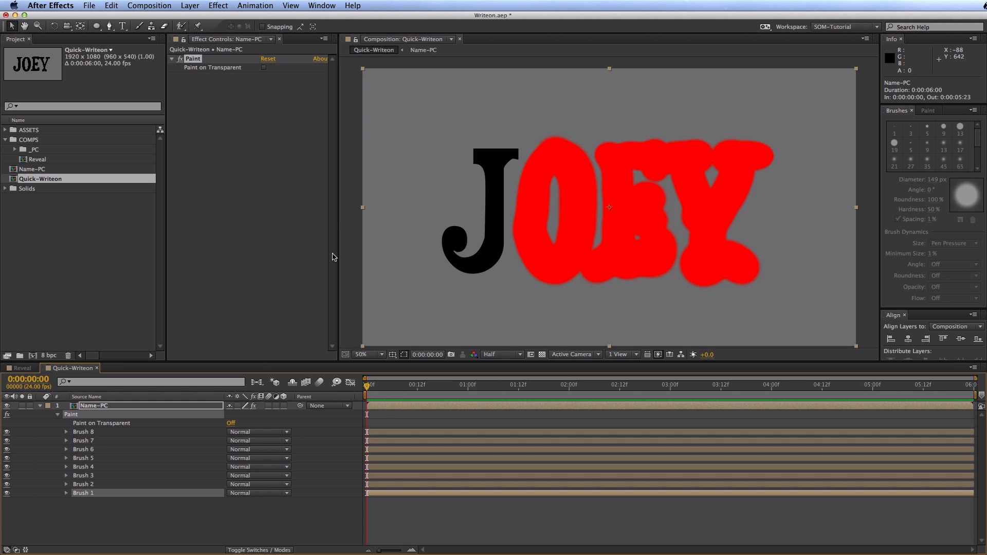
{"action": "left_click", "coordinate": [138, 537]}
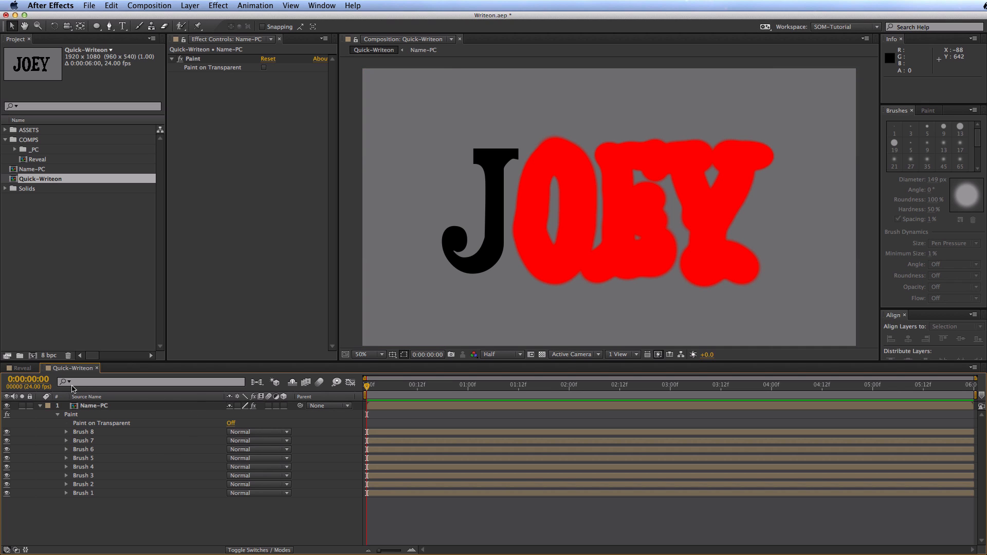
Filter the timeline properties by "end" and look through the End values of all the brushes
{"action": "left_click", "coordinate": [102, 381]}
{"action": "type", "text": "end"}
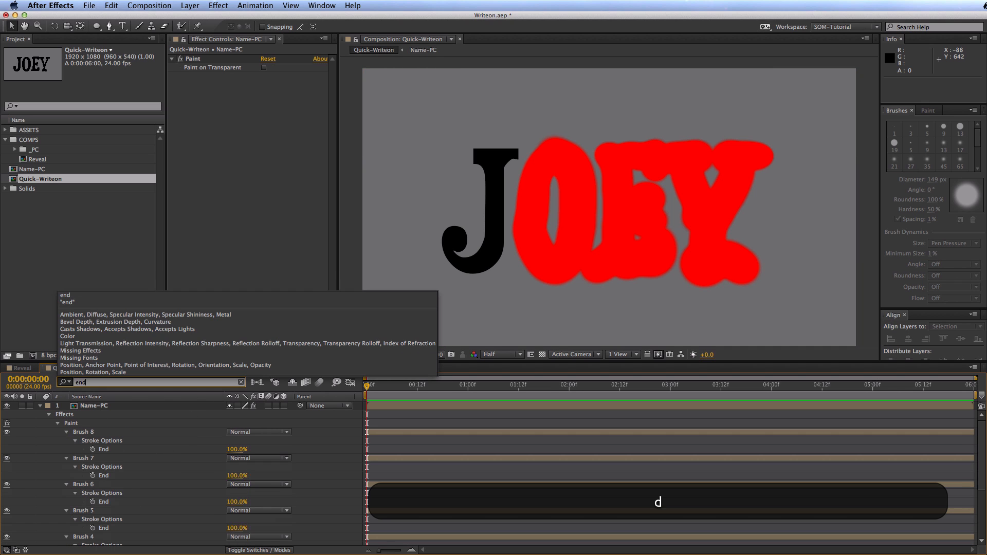
{"action": "key", "text": "Return"}
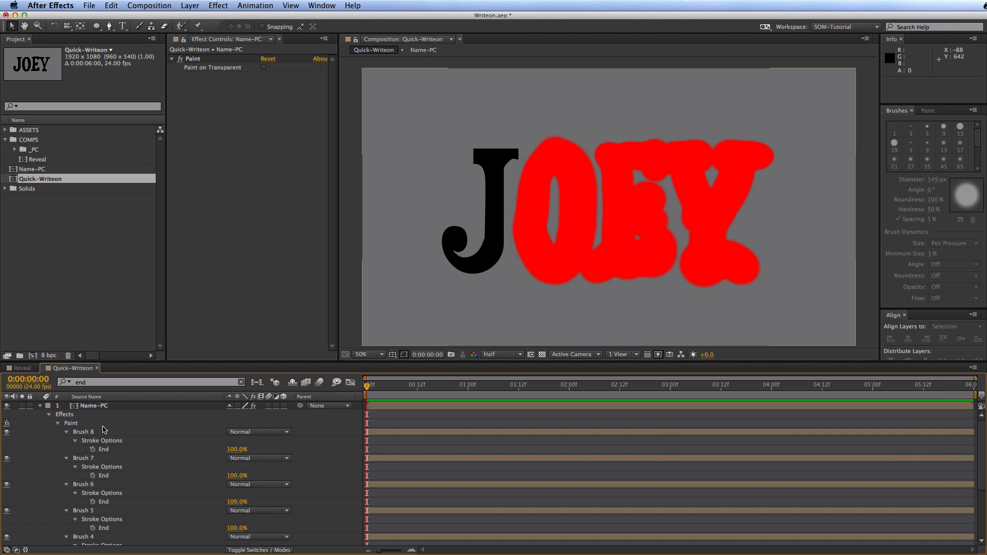
{"action": "scroll", "coordinate": [176, 490], "scroll_direction": "down", "scroll_amount": 5}
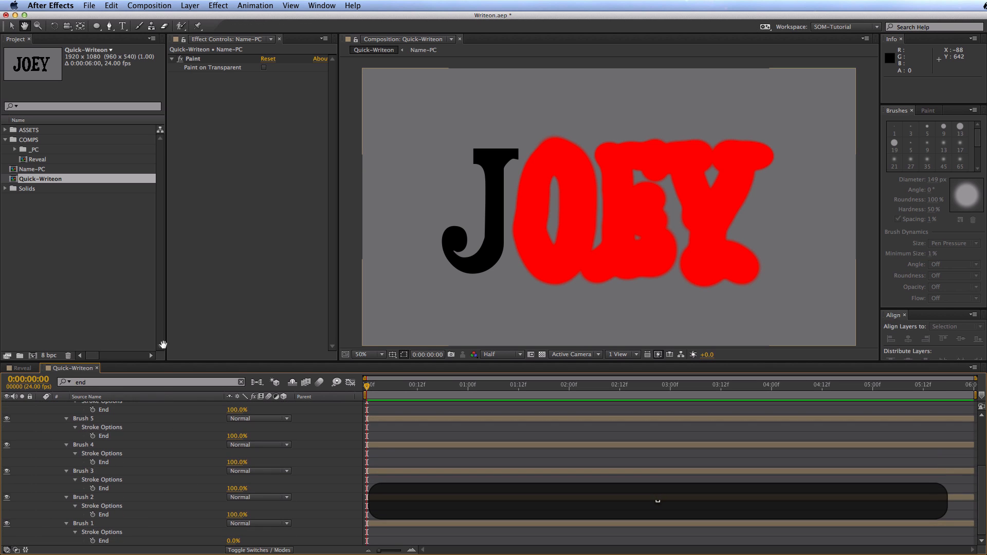
{"action": "scroll", "coordinate": [154, 514], "scroll_direction": "up", "scroll_amount": 5}
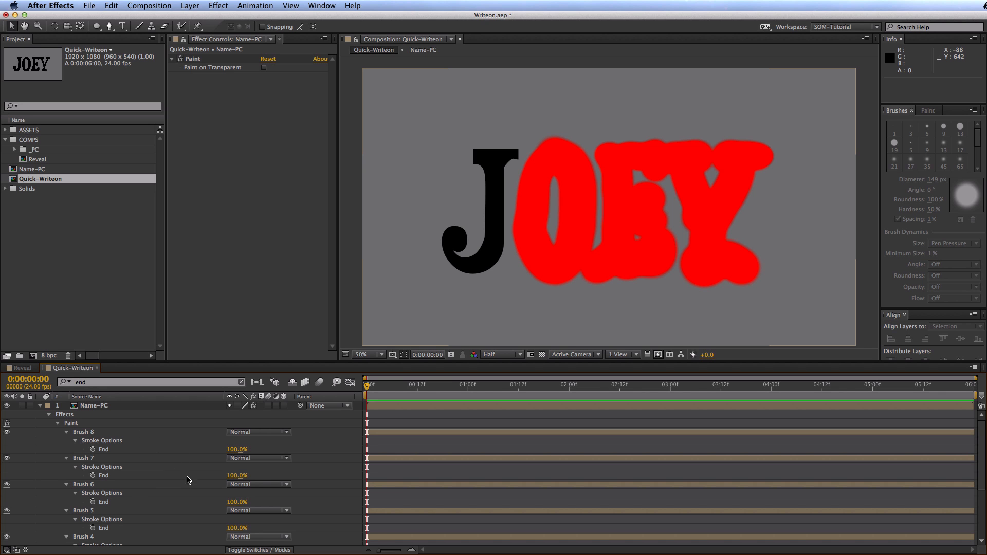
{"action": "key", "text": "space"}
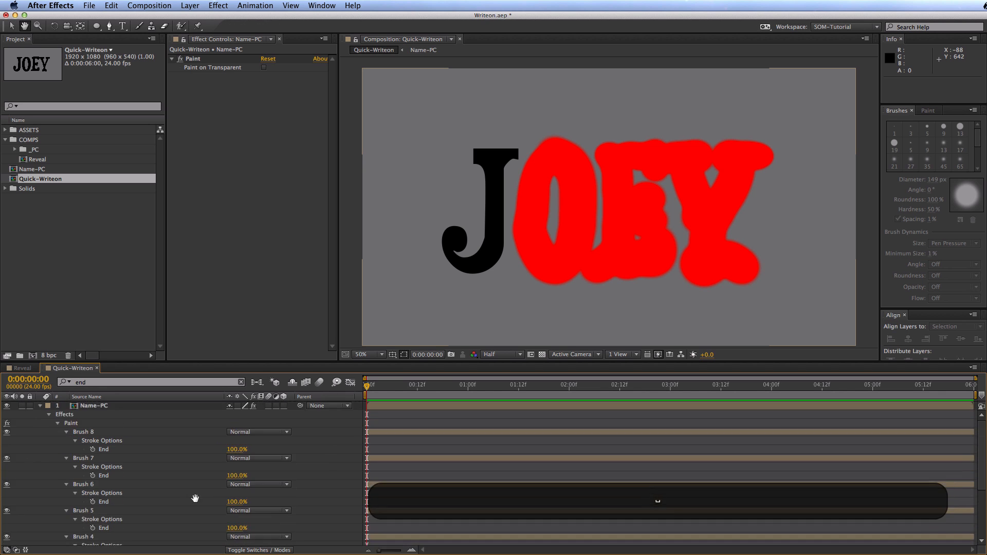
{"action": "left_click_drag", "start_coordinate": [180, 486], "coordinate": [198, 510]}
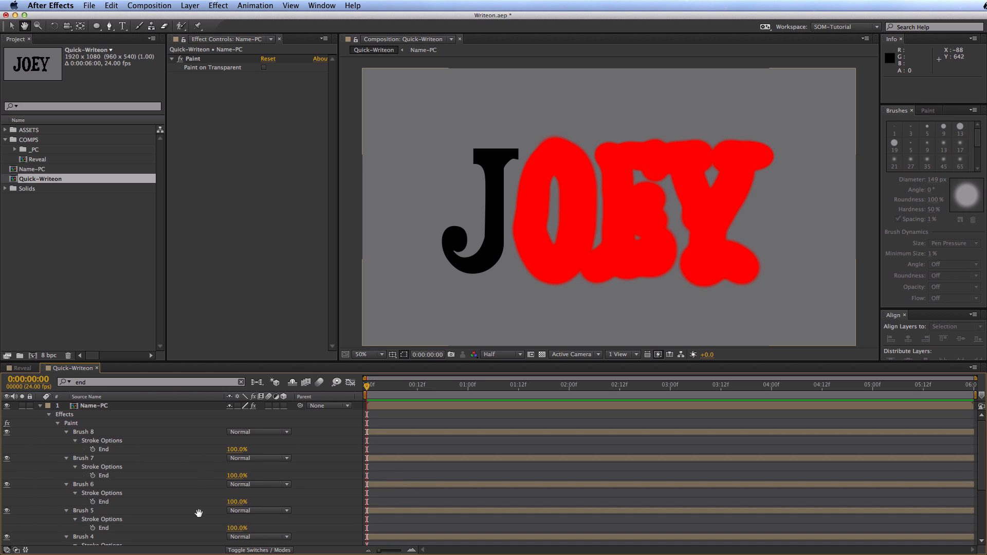
Turn on keyframing of the End property for Brushes 8, 7, 6 and 5 at the first frame
{"action": "left_click", "coordinate": [92, 449]}
{"action": "left_click", "coordinate": [92, 476]}
{"action": "left_click", "coordinate": [93, 502]}
{"action": "left_click", "coordinate": [92, 528]}
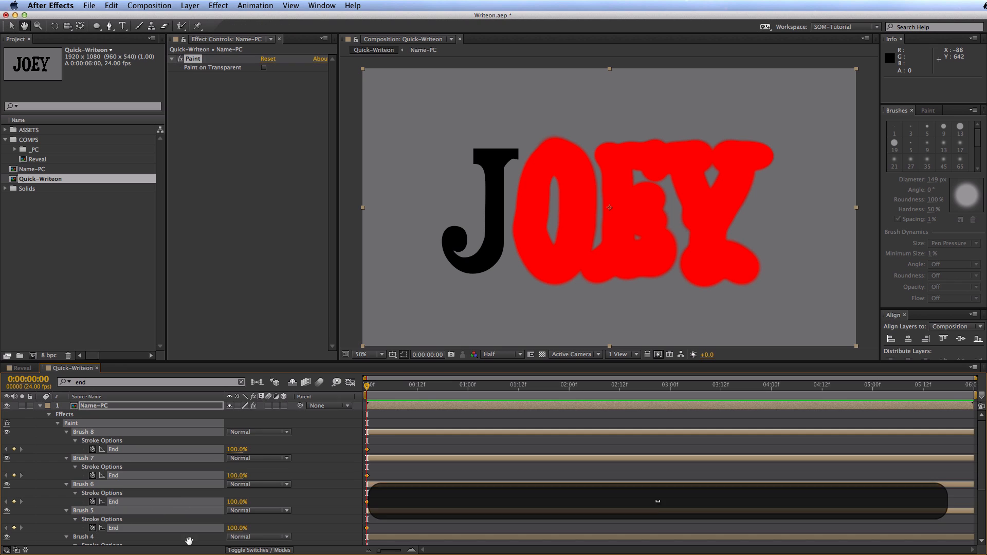
Turn on End keyframing for Brushes 4 to 1 as well, and set End to 0% for Brushes 2 to 5
{"action": "left_click_drag", "start_coordinate": [187, 537], "coordinate": [202, 390]}
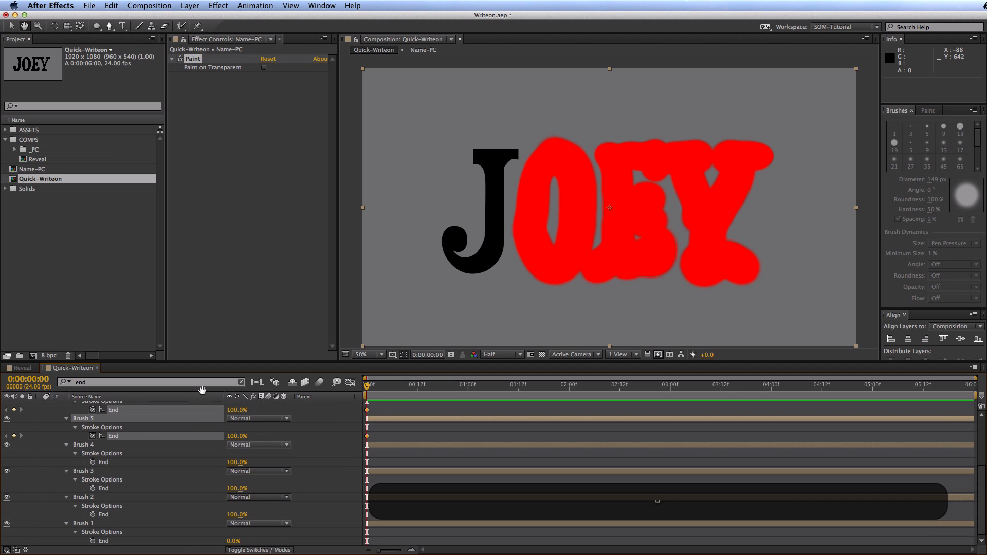
{"action": "left_click", "coordinate": [234, 514]}
{"action": "type", "text": "0"}
{"action": "key", "text": "Return"}
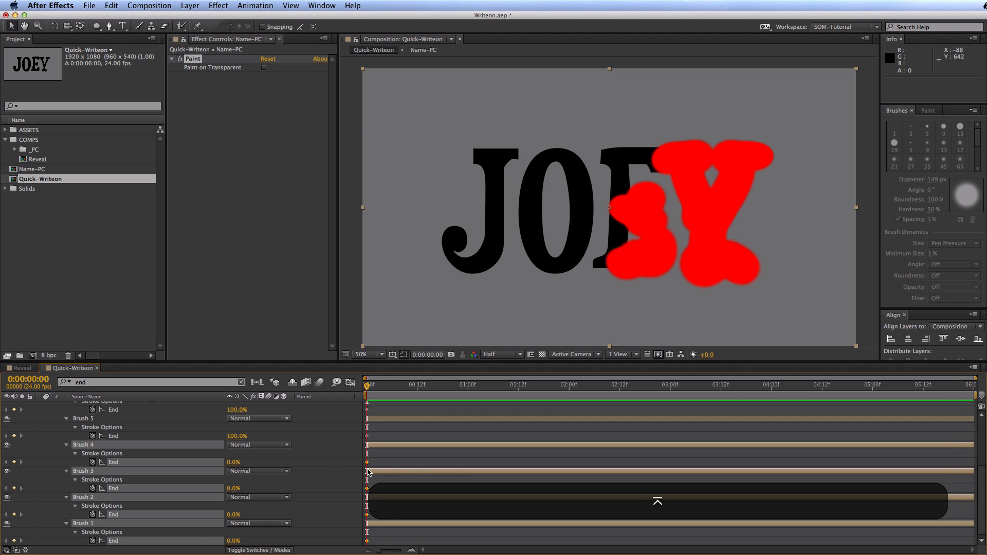
{"action": "left_click", "coordinate": [235, 436]}
{"action": "type", "text": "0"}
{"action": "key", "text": "Return"}
Select the End properties of all eight brushes together and set them to 0% at the first frame
{"action": "left_click", "coordinate": [114, 540]}
{"action": "left_click", "coordinate": [113, 514], "text": "shift"}
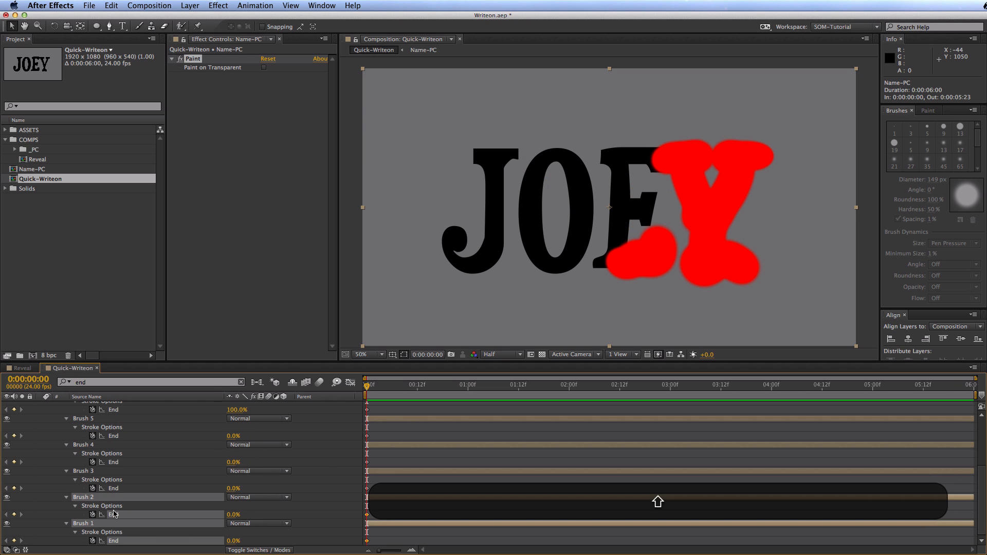
{"action": "left_click", "coordinate": [114, 488], "text": "shift"}
{"action": "left_click", "coordinate": [113, 462], "text": "shift"}
{"action": "left_click", "coordinate": [113, 435], "text": "shift"}
{"action": "left_click", "coordinate": [114, 410], "text": "shift"}
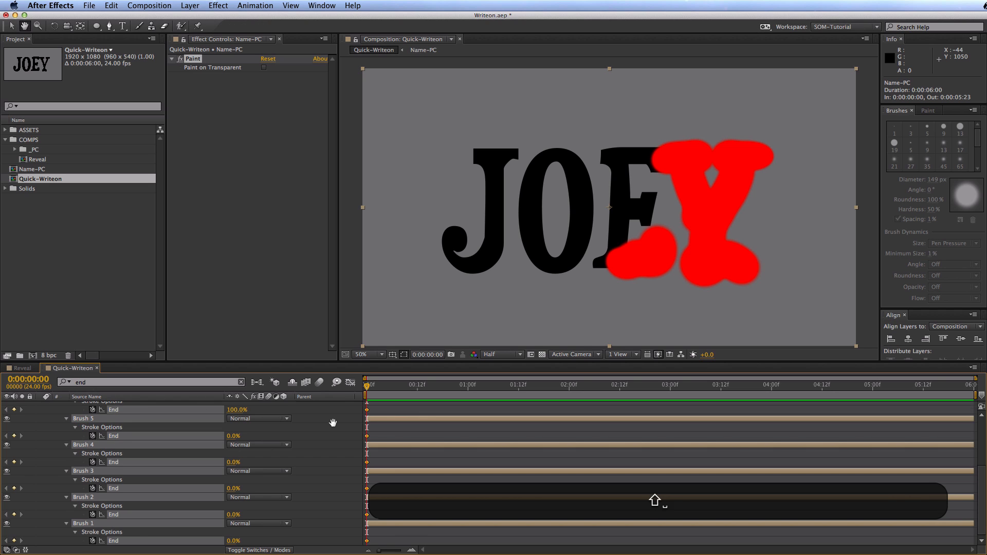
{"action": "scroll", "coordinate": [113, 462], "scroll_direction": "up", "scroll_amount": 3}
{"action": "left_click", "coordinate": [113, 475], "text": "shift"}
{"action": "left_click", "coordinate": [114, 449], "text": "shift"}
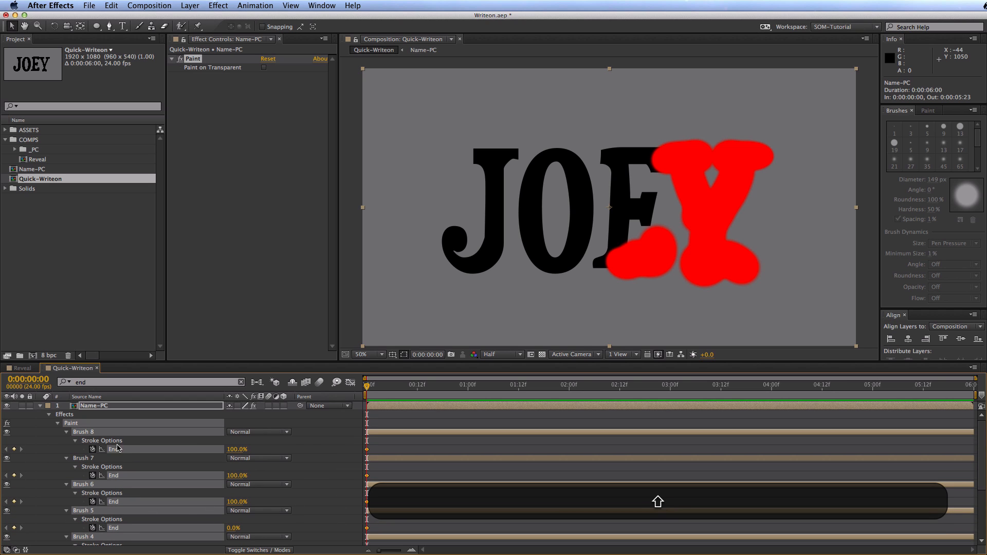
{"action": "left_click", "coordinate": [237, 449]}
{"action": "type", "text": "0"}
{"action": "key", "text": "Return"}
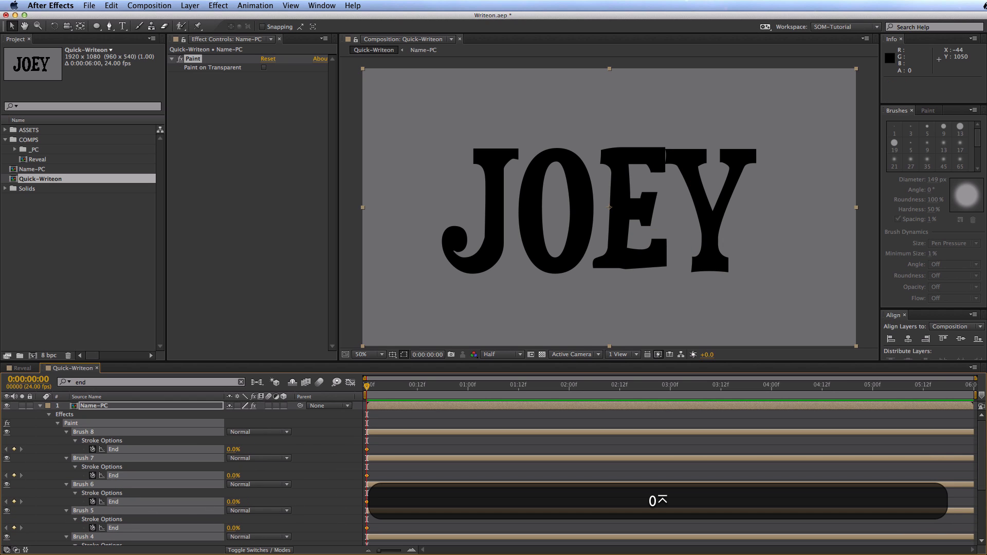
Set the End value of all eight brushes to 100% together at frame 6
{"action": "key", "text": "shift"}
{"action": "key", "text": "Page_Down"}
{"action": "key", "text": "Page_Down"}
{"action": "key", "text": "Page_Down"}
{"action": "key", "text": "Page_Down"}
{"action": "key", "text": "Page_Down"}
{"action": "key", "text": "Page_Down"}
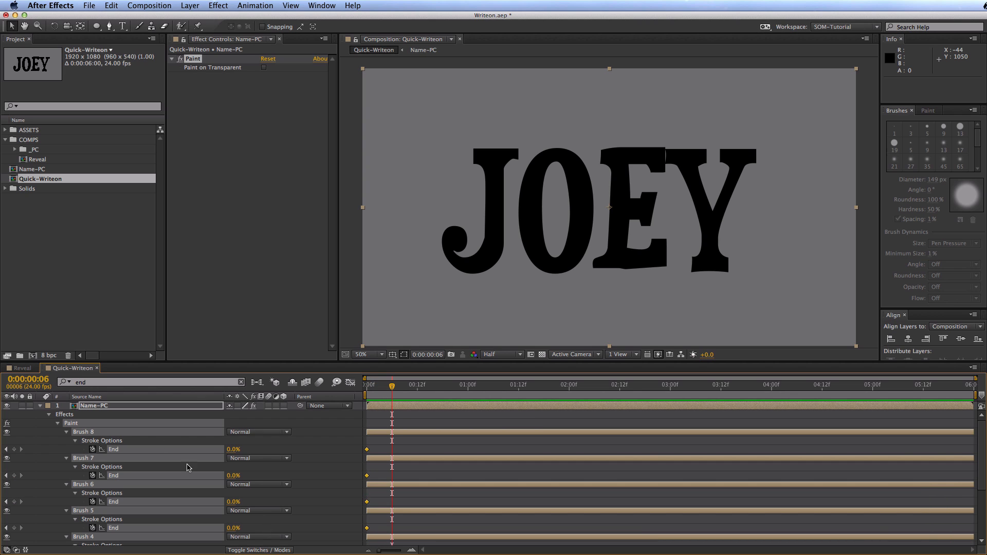
{"action": "left_click_drag", "start_coordinate": [236, 452], "coordinate": [357, 441]}
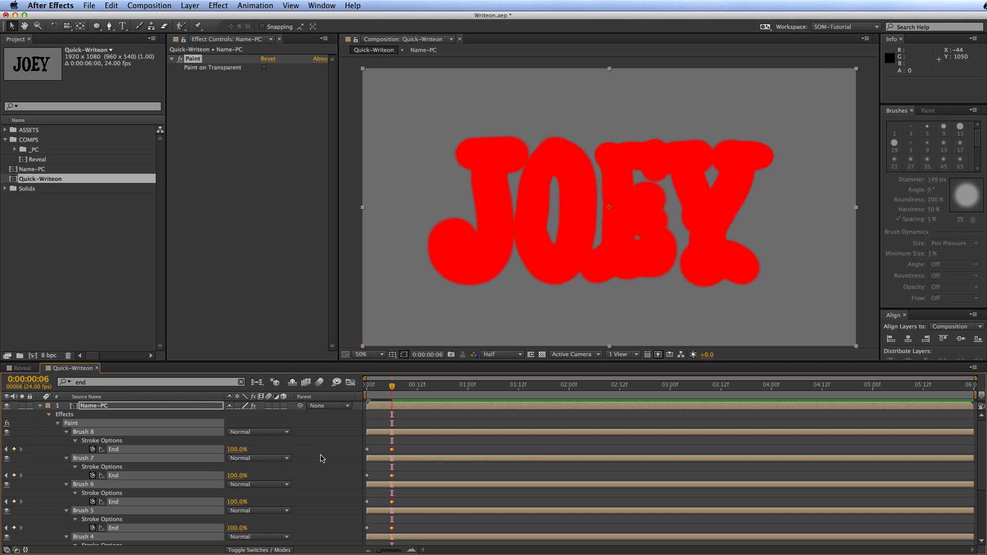
Show only the keyframed properties of the Name-PC layer and enlarge the timeline area to fit all eight brushes
{"action": "key", "text": "u"}
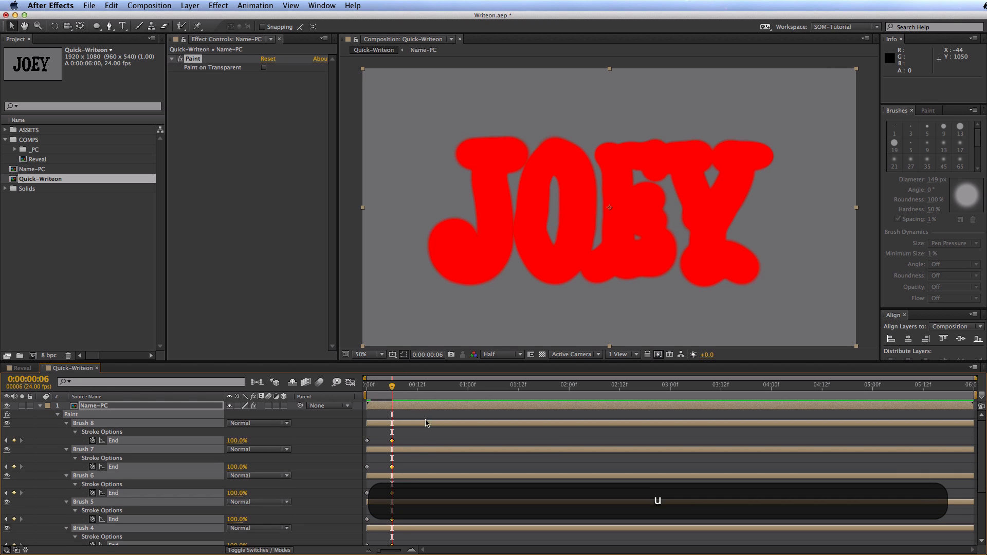
{"action": "key", "text": "u"}
{"action": "left_click", "coordinate": [248, 406]}
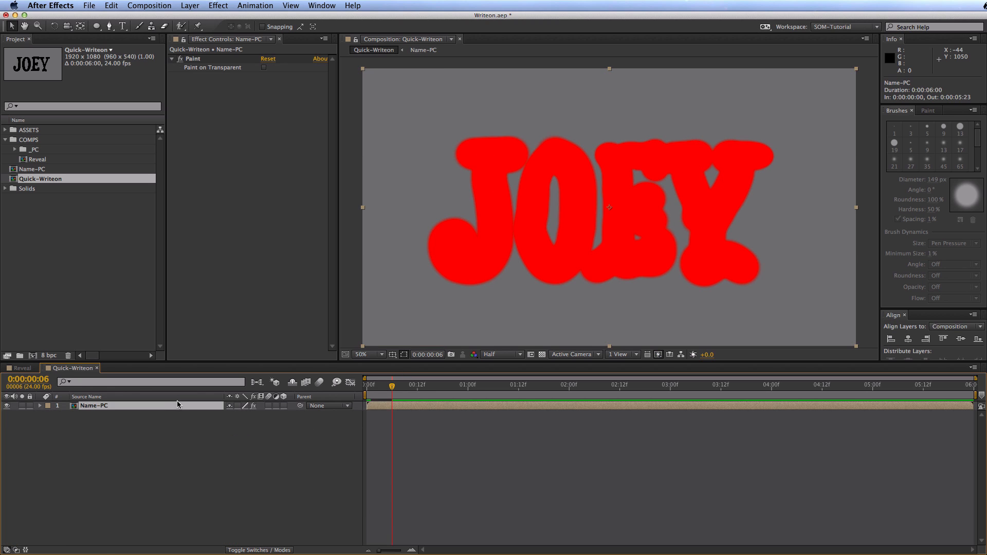
{"action": "key", "text": "u"}
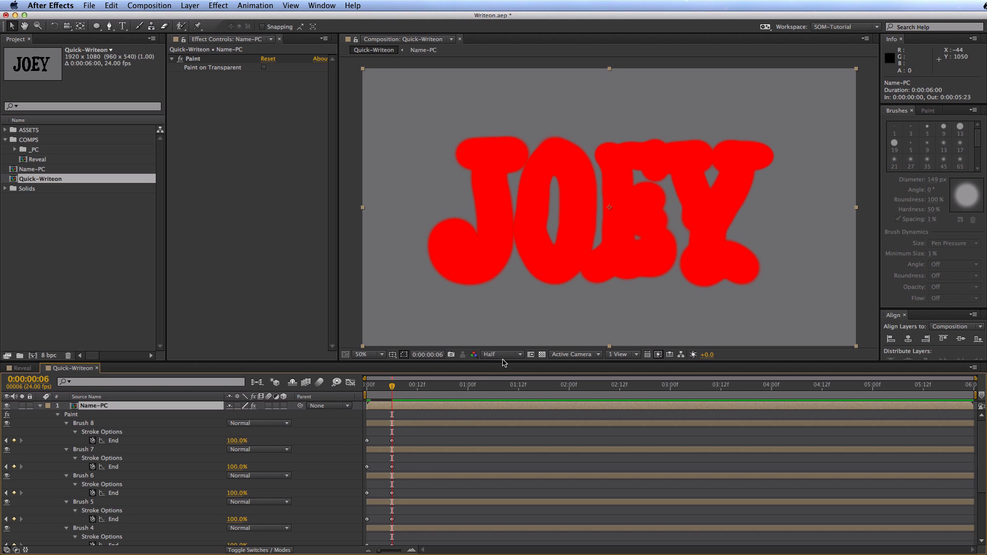
{"action": "mouse_move", "coordinate": [504, 361]}
{"action": "left_mouse_down"}
{"action": "mouse_move", "coordinate": [483, 252]}
{"action": "mouse_move", "coordinate": [485, 266]}
{"action": "left_mouse_up"}
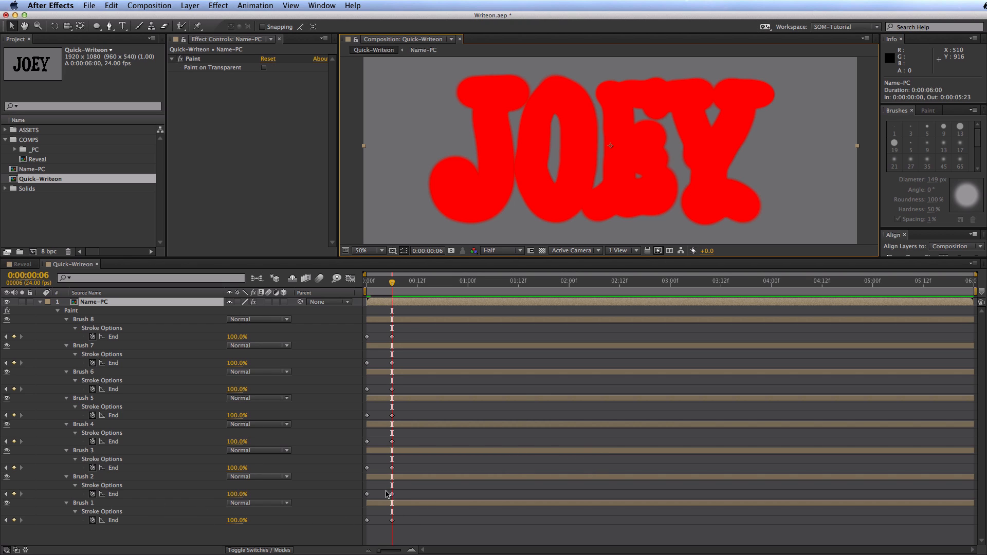
Offset Brushes 2, 3 and 4 in time, with Brush 2 starting at frame 4 and Brush 3 at frame 6
{"action": "mouse_move", "coordinate": [373, 480]}
{"action": "left_mouse_down"}
{"action": "mouse_move", "coordinate": [399, 481]}
{"action": "mouse_move", "coordinate": [406, 425]}
{"action": "mouse_move", "coordinate": [469, 426]}
{"action": "left_mouse_up"}
{"action": "left_click_drag", "start_coordinate": [361, 295], "coordinate": [417, 291]}
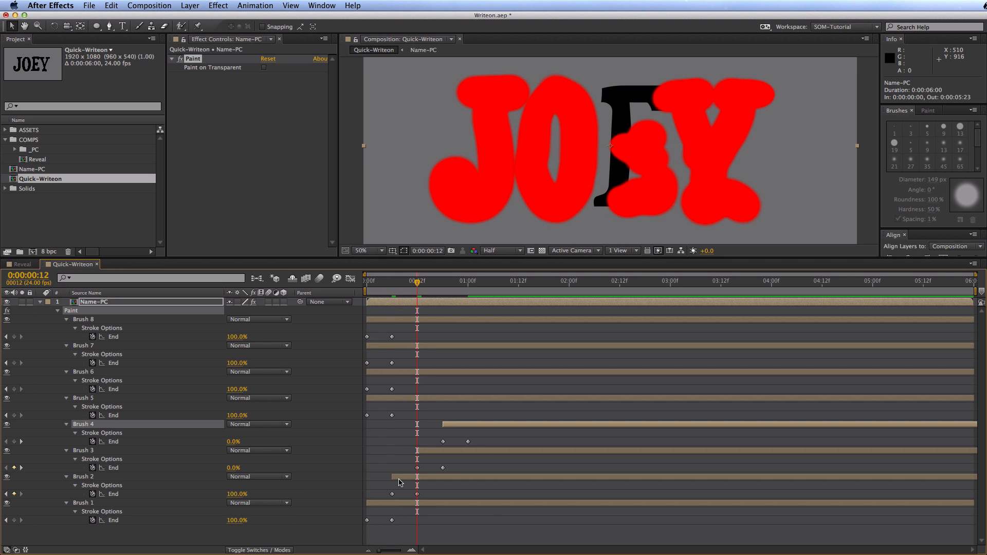
{"action": "left_click_drag", "start_coordinate": [402, 479], "coordinate": [398, 482]}
{"action": "left_click_drag", "start_coordinate": [374, 289], "coordinate": [389, 289]}
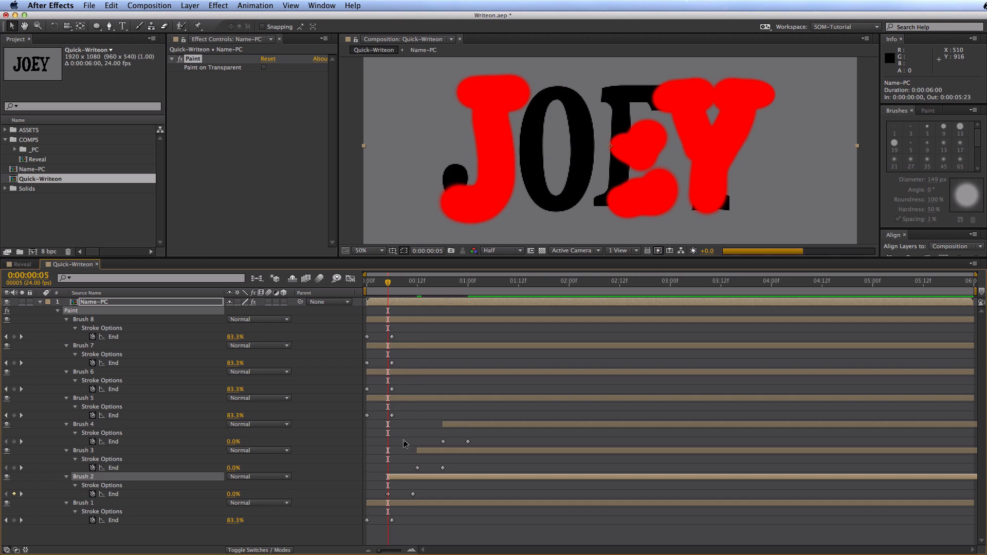
{"action": "left_click_drag", "start_coordinate": [408, 478], "coordinate": [404, 478]}
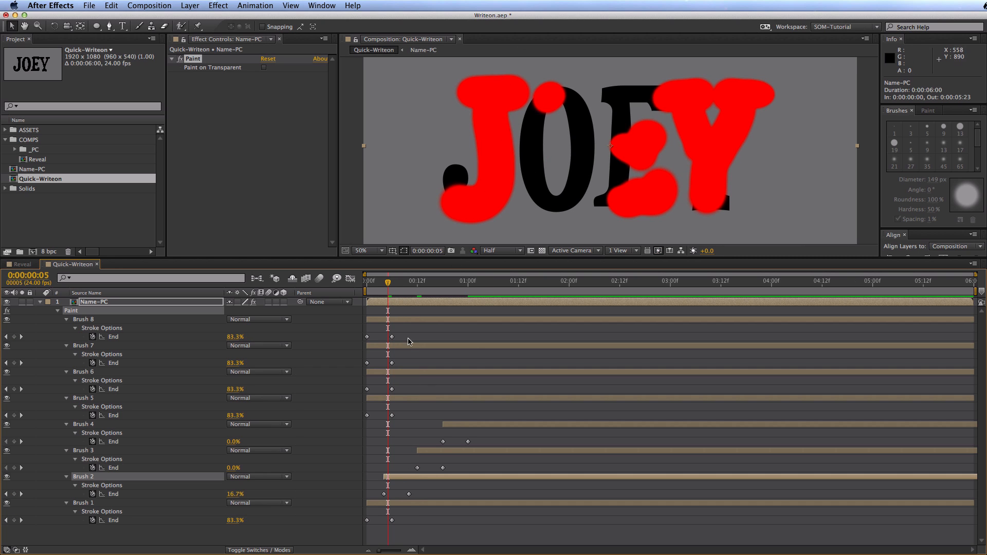
{"action": "left_click_drag", "start_coordinate": [377, 288], "coordinate": [409, 284]}
{"action": "left_click_drag", "start_coordinate": [428, 453], "coordinate": [404, 458]}
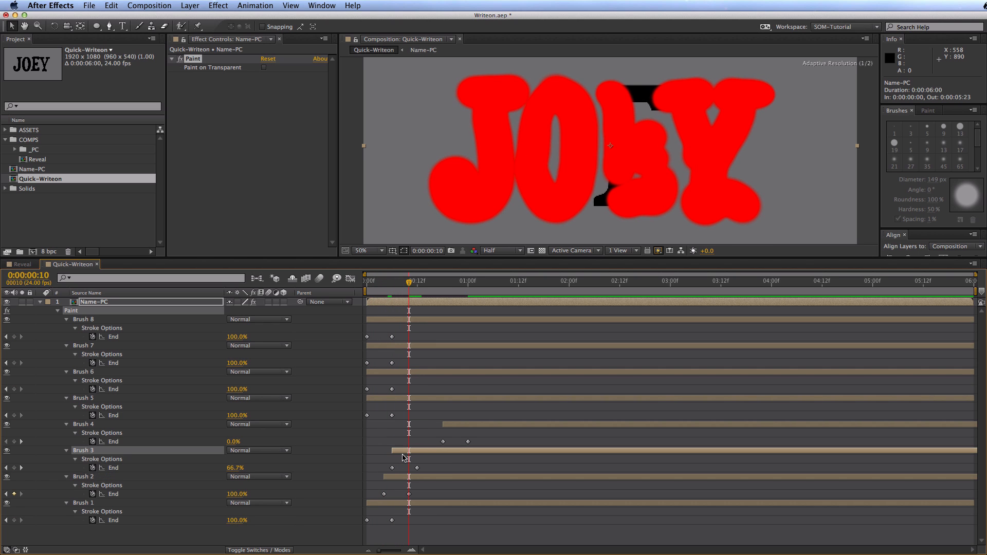
Stagger Brushes 4 to 8 to start at frames 10, 11, 12, 14 and 17, shortening their End animations to 3 to 5 frames
{"action": "mouse_move", "coordinate": [452, 425]}
{"action": "left_mouse_down"}
{"action": "mouse_move", "coordinate": [418, 426]}
{"action": "mouse_move", "coordinate": [431, 398]}
{"action": "mouse_move", "coordinate": [451, 401]}
{"action": "left_mouse_up"}
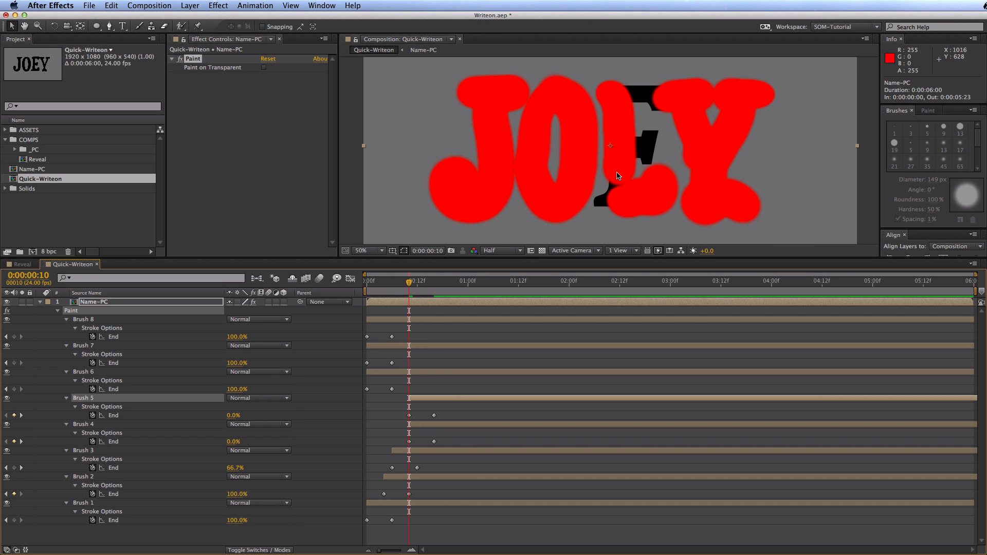
{"action": "mouse_move", "coordinate": [407, 372]}
{"action": "left_mouse_down"}
{"action": "mouse_move", "coordinate": [453, 371]}
{"action": "mouse_move", "coordinate": [460, 457]}
{"action": "left_mouse_up"}
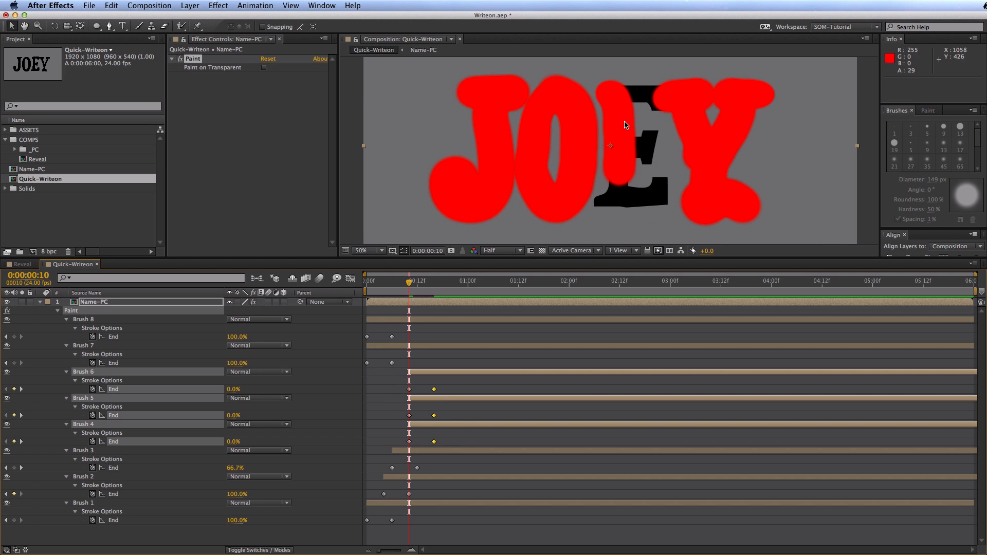
{"action": "mouse_move", "coordinate": [433, 392]}
{"action": "left_mouse_down"}
{"action": "mouse_move", "coordinate": [421, 392]}
{"action": "mouse_move", "coordinate": [425, 400]}
{"action": "mouse_move", "coordinate": [423, 347]}
{"action": "mouse_move", "coordinate": [452, 345]}
{"action": "left_mouse_up"}
{"action": "left_click", "coordinate": [453, 417]}
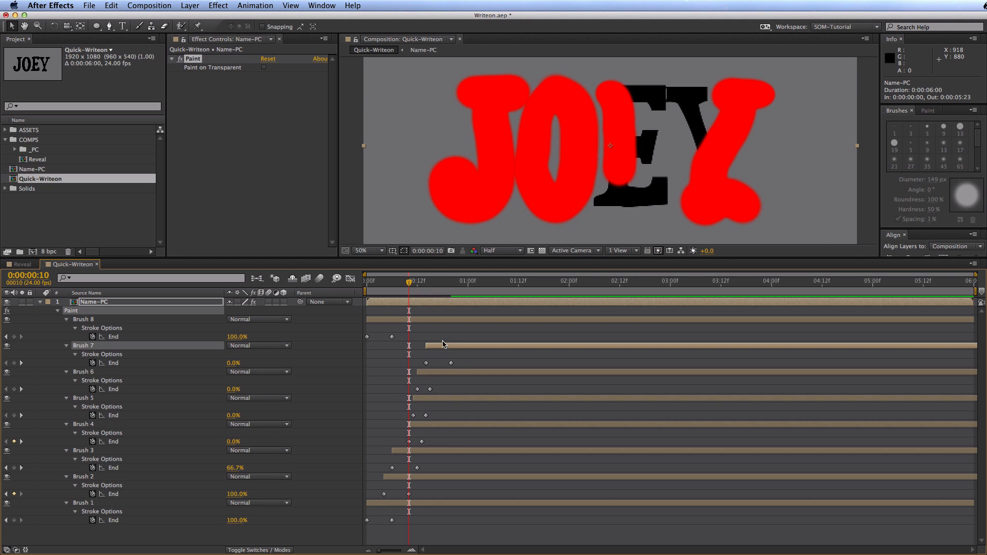
{"action": "left_click_drag", "start_coordinate": [451, 363], "coordinate": [443, 365]}
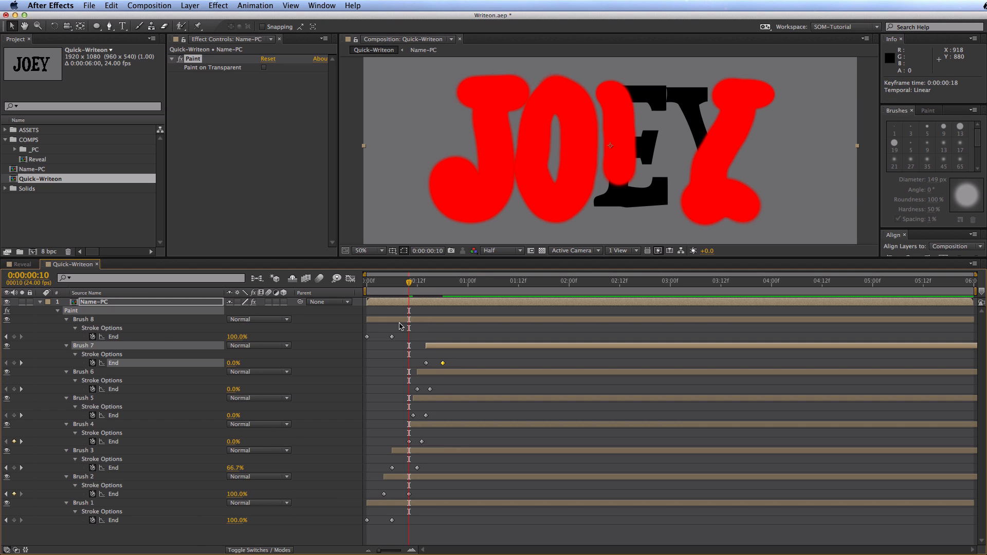
{"action": "mouse_move", "coordinate": [401, 325]}
{"action": "left_mouse_down"}
{"action": "mouse_move", "coordinate": [474, 324]}
{"action": "mouse_move", "coordinate": [459, 337]}
{"action": "left_mouse_up"}
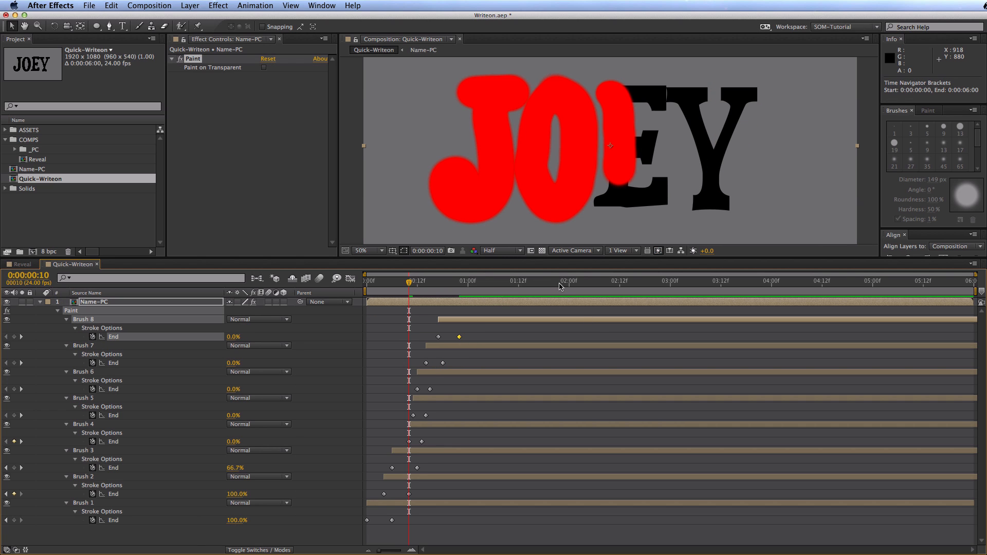
End the work area at 0:00:02:02 and play a RAM preview of the write-on
{"action": "left_click_drag", "start_coordinate": [391, 289], "coordinate": [569, 290]}
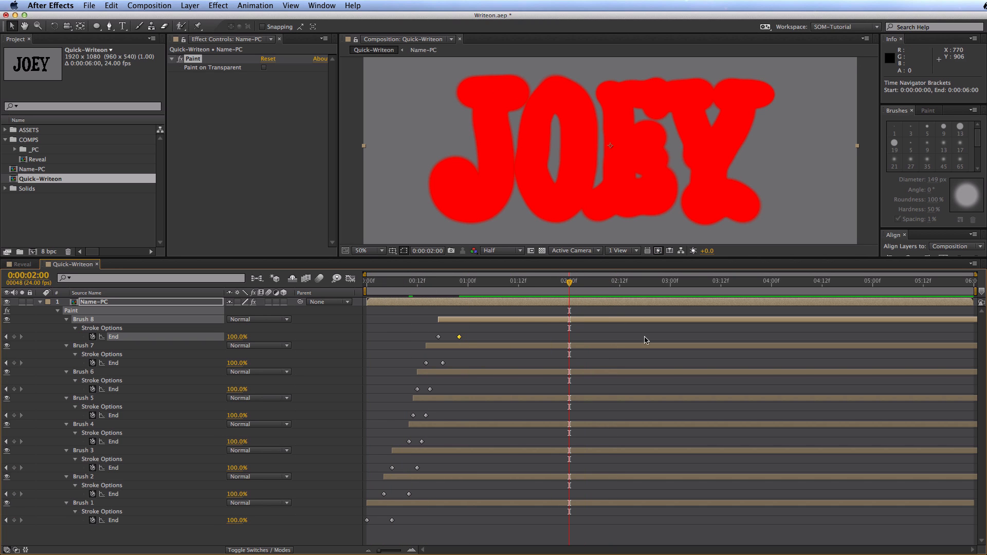
{"action": "key", "text": "n"}
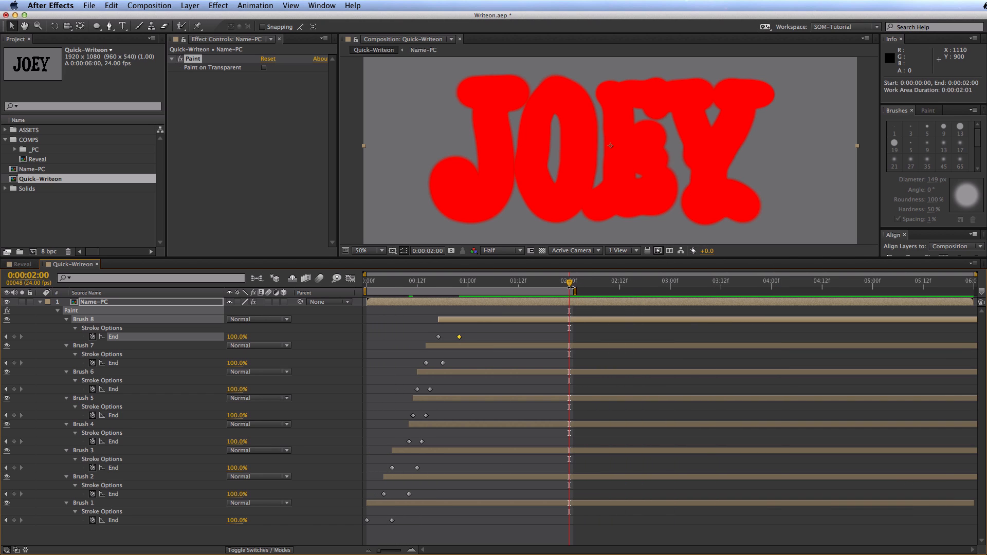
{"action": "mouse_move", "coordinate": [570, 287]}
{"action": "left_mouse_down"}
{"action": "mouse_move", "coordinate": [644, 290]}
{"action": "mouse_move", "coordinate": [582, 291]}
{"action": "left_mouse_up"}
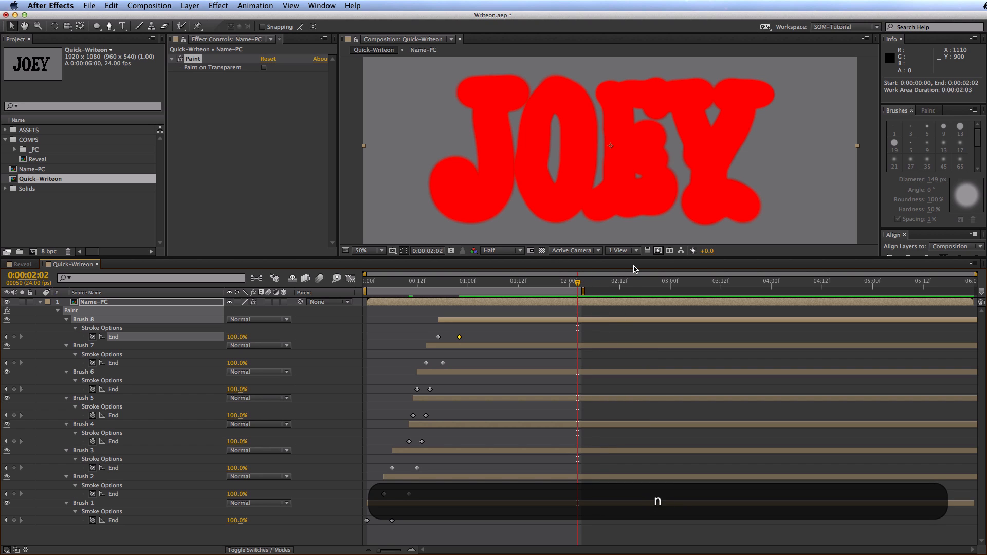
{"action": "key", "text": "KP_0"}
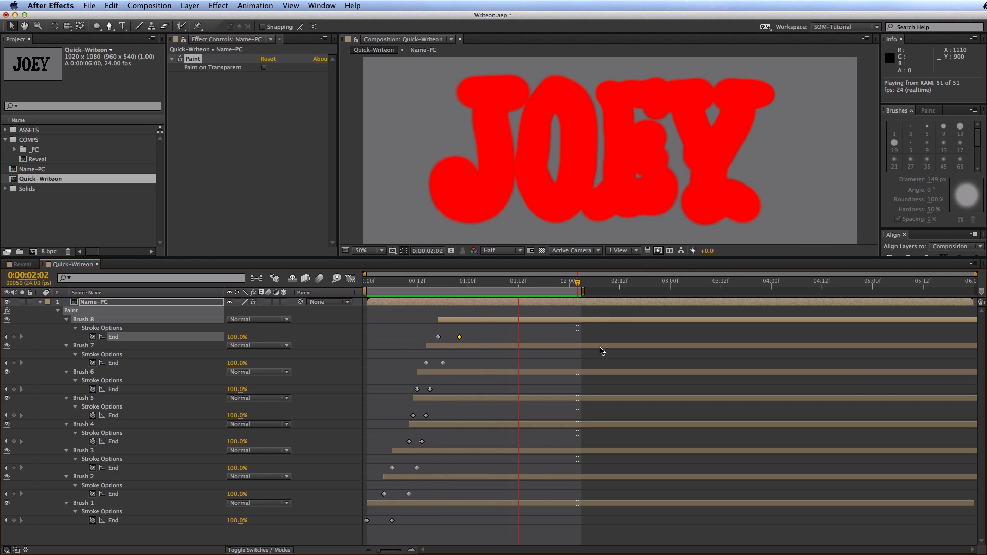
{"action": "key", "text": "space"}
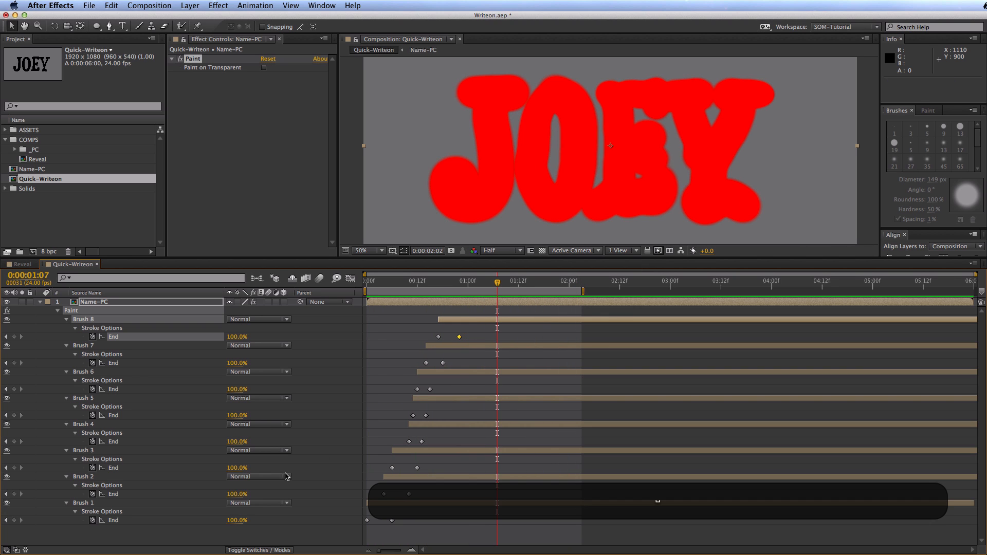
Collapse the Name-PC layer's properties and rename the layer PAINT
{"action": "left_click", "coordinate": [41, 305]}
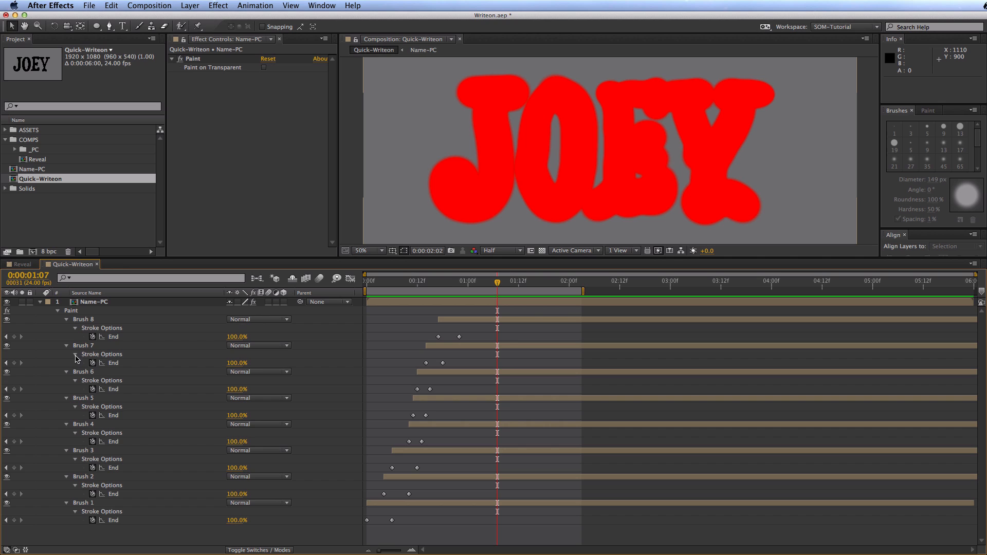
{"action": "left_click", "coordinate": [40, 303]}
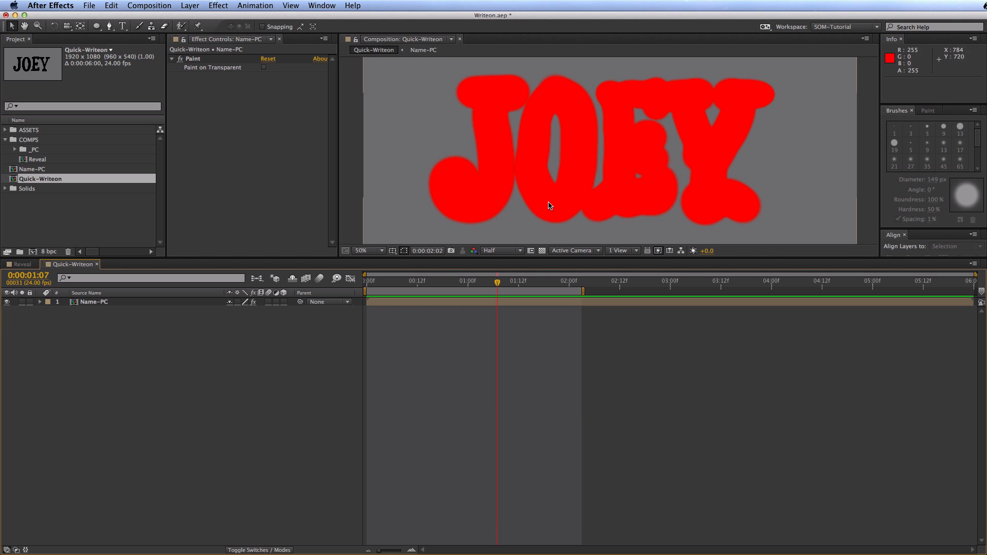
{"action": "left_click", "coordinate": [86, 303]}
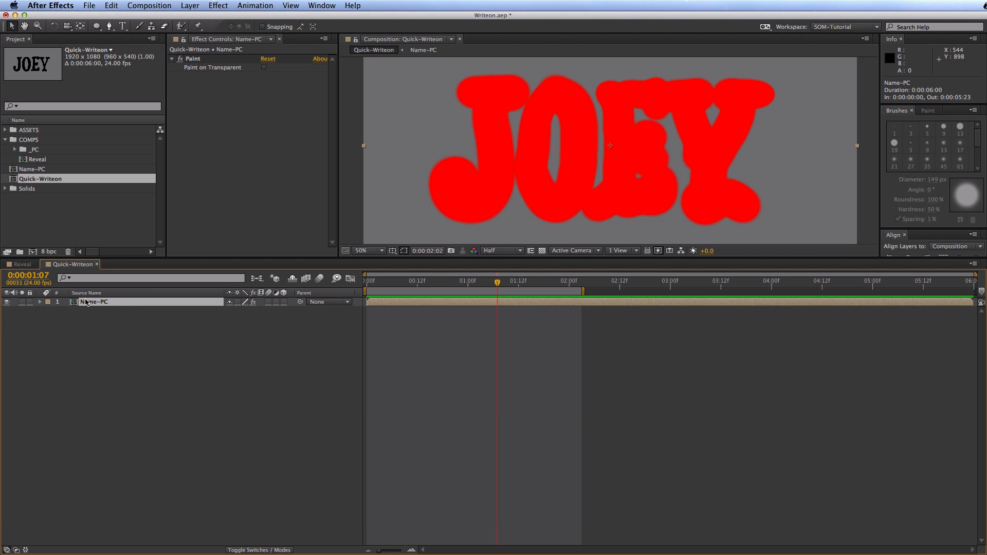
{"action": "key", "text": "Return"}
{"action": "type", "text": "PAINT"}
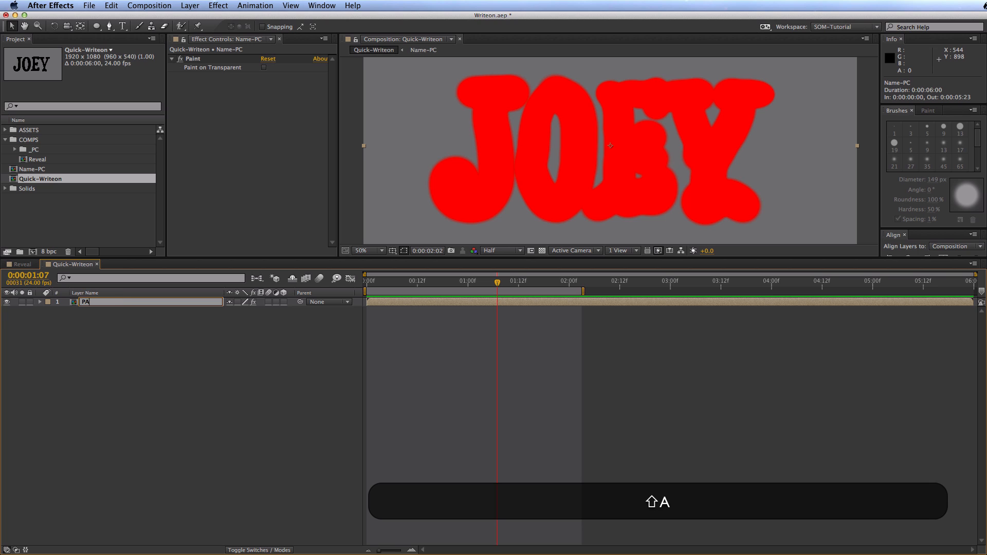
{"action": "key", "text": "shift+Return"}
Duplicate the PAINT layer and name the copy FONT
{"action": "key", "text": "cmd+d"}
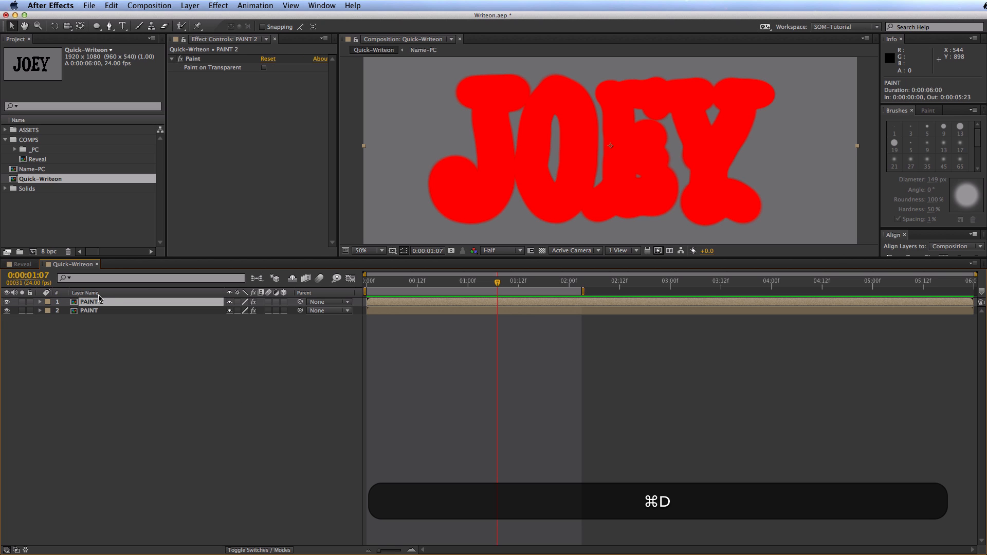
{"action": "key", "text": "Return"}
{"action": "type", "text": "FONT"}
{"action": "key", "text": "shift+Return"}
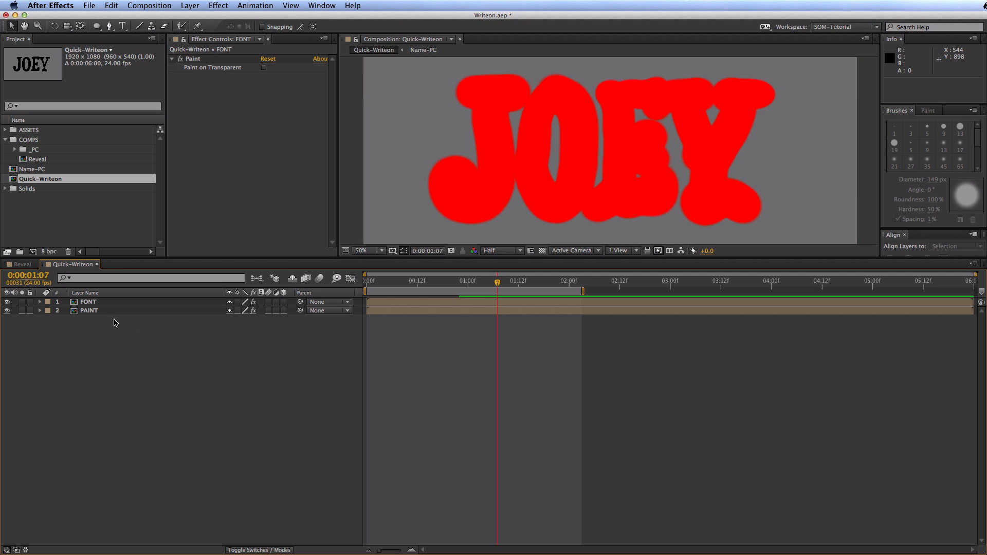
Delete the Paint effect from the FONT layer
{"action": "left_click", "coordinate": [102, 312]}
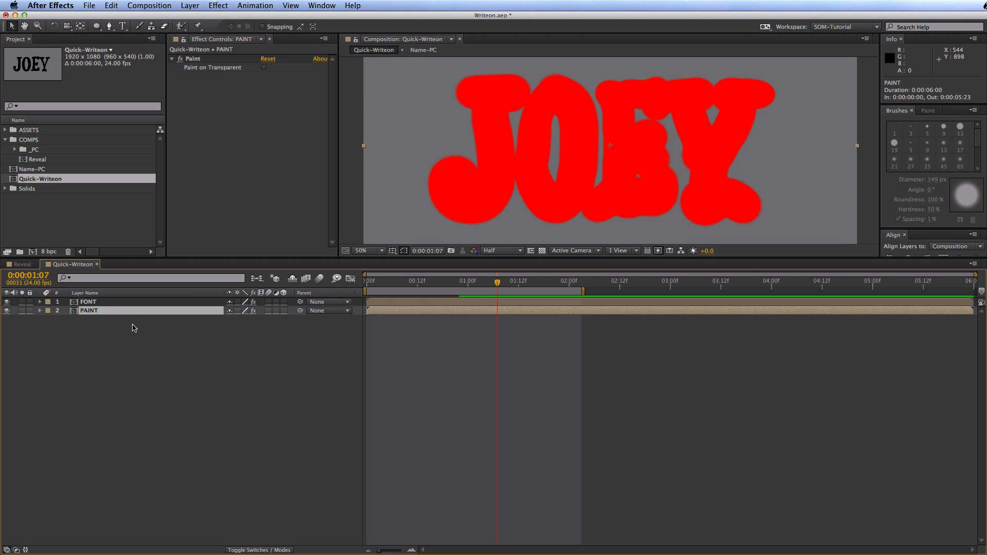
{"action": "left_click", "coordinate": [99, 303]}
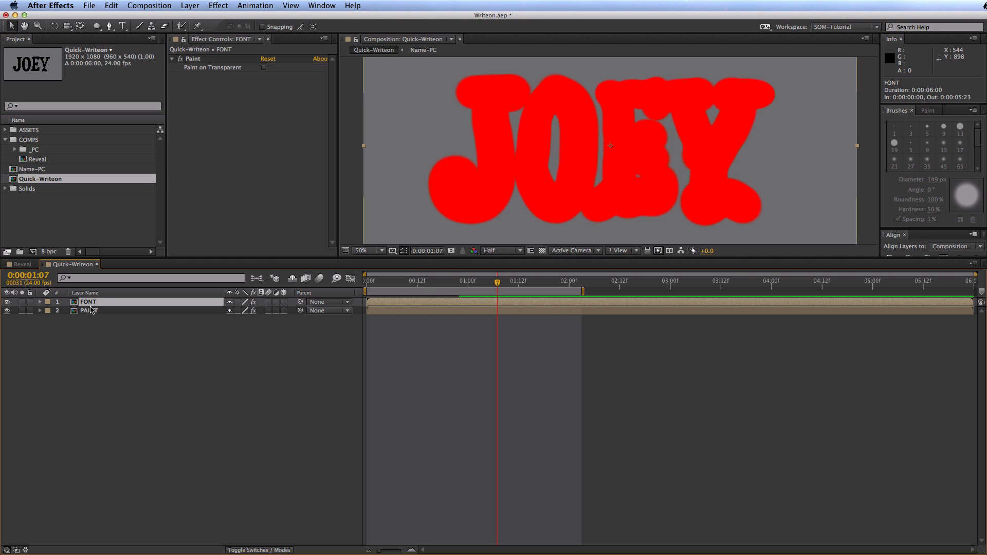
{"action": "left_click", "coordinate": [193, 63]}
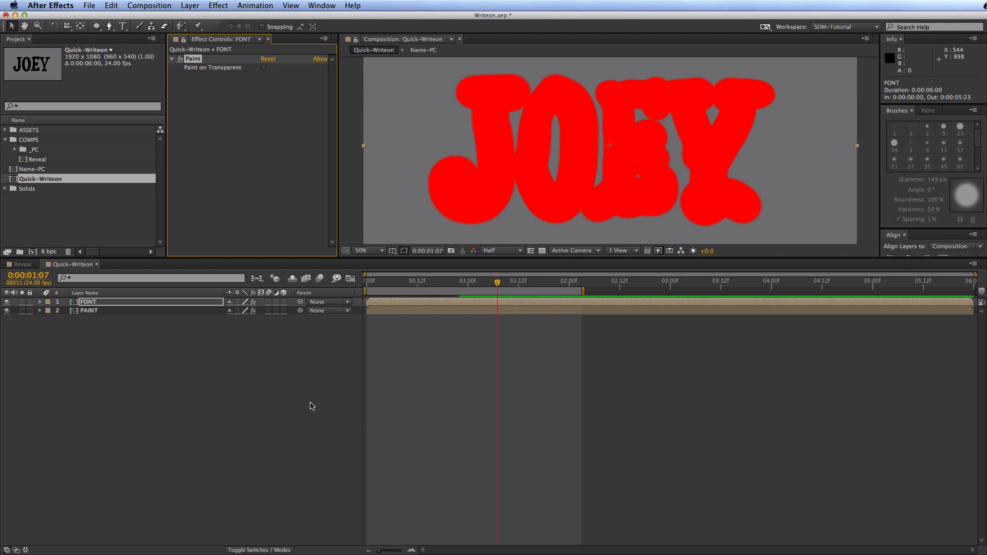
{"action": "key", "text": "BackSpace"}
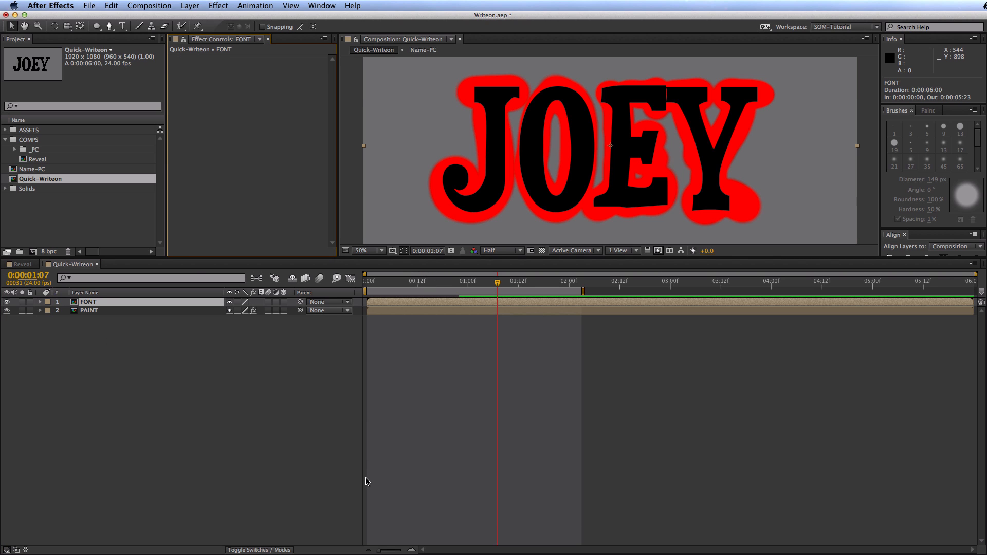
Compare the timeline's layer switches columns with its Mode and TrkMat columns by toggling between the two views
{"action": "key", "text": "F4"}
{"action": "key", "text": "F4"}
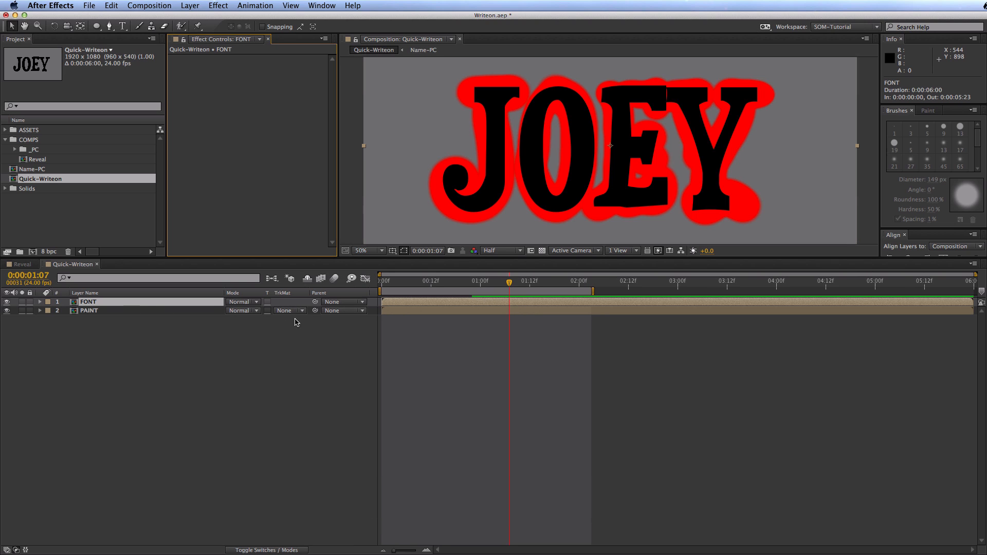
{"action": "key", "text": "F4"}
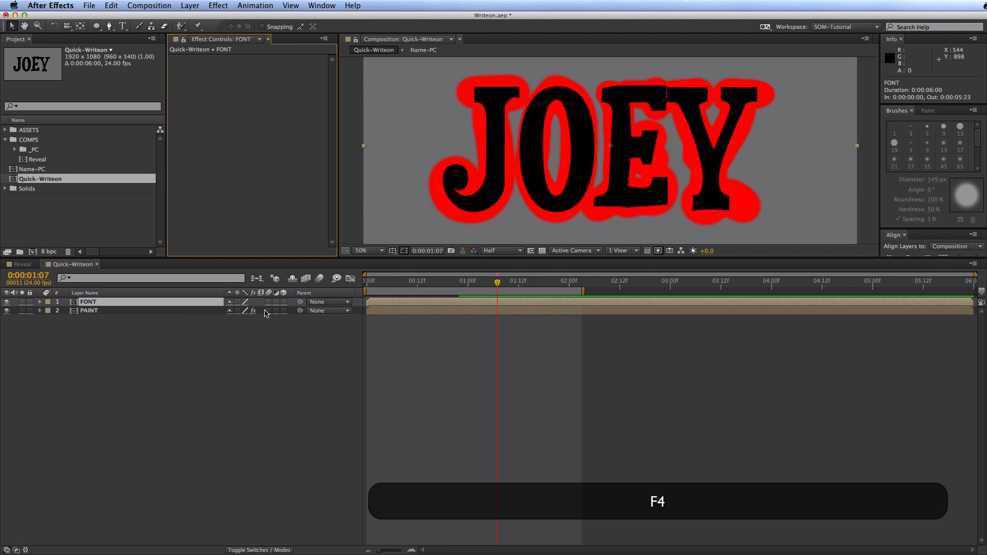
{"action": "key", "text": "F4"}
{"action": "key", "text": "F4"}
{"action": "key", "text": "F4"}
{"action": "key", "text": "F4"}
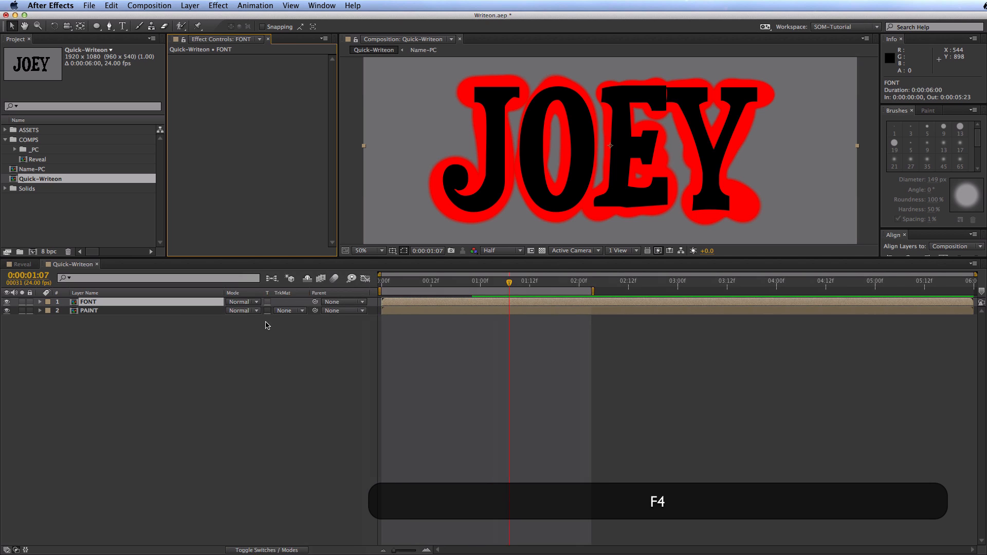
{"action": "key", "text": "F4"}
{"action": "key", "text": "F4"}
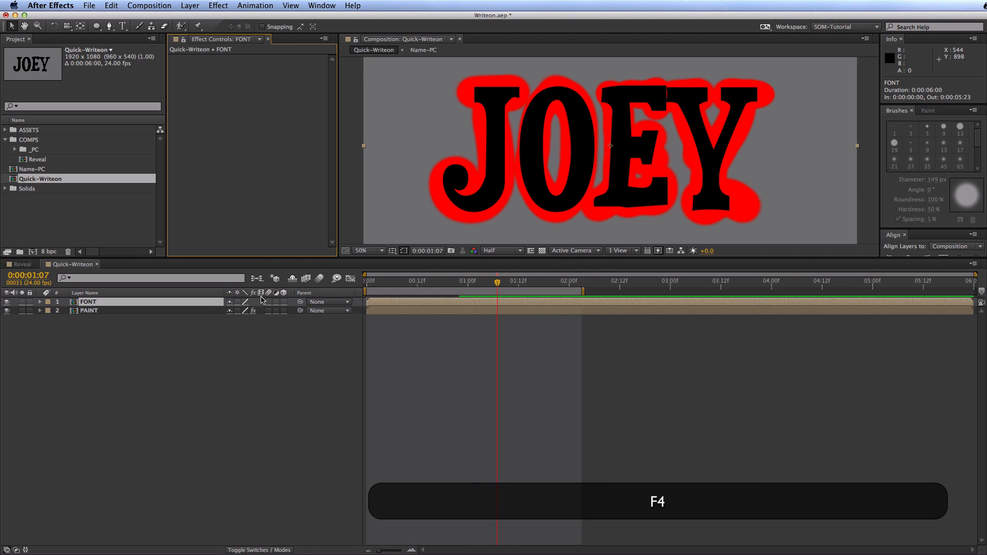
{"action": "key", "text": "F4"}
{"action": "key", "text": "F4"}
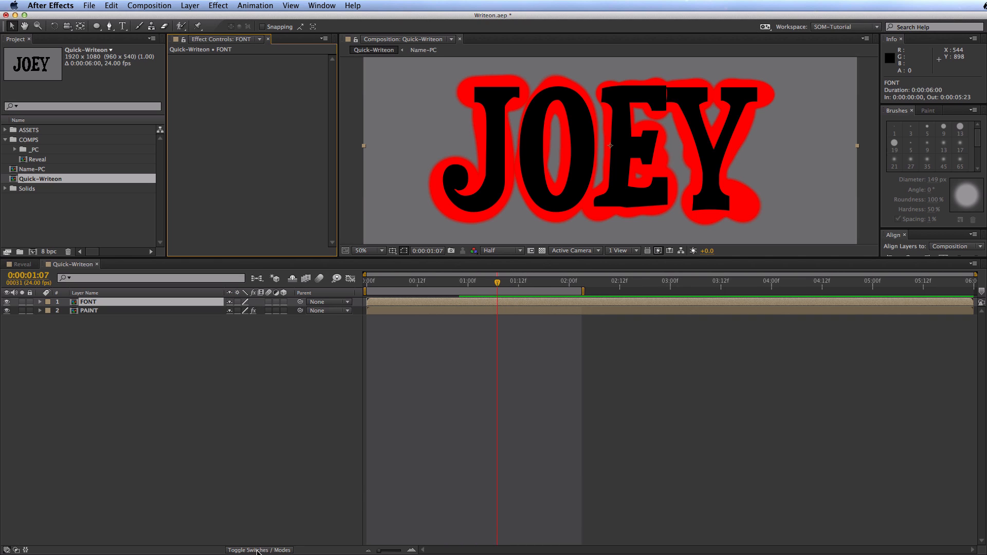
Set the PAINT layer's track matte to Alpha Matte "FONT" and preview the write-on animation
{"action": "key", "text": "F4"}
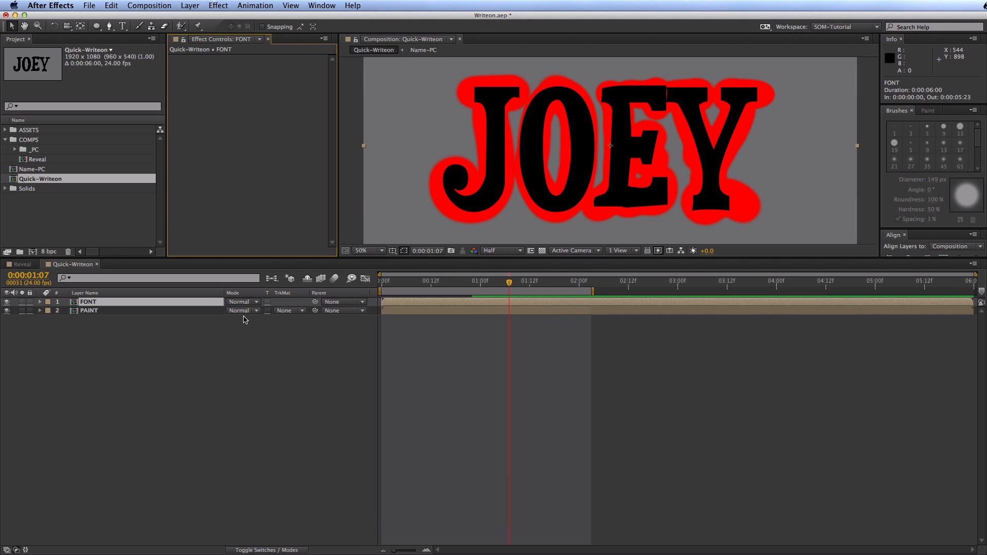
{"action": "left_click", "coordinate": [138, 312]}
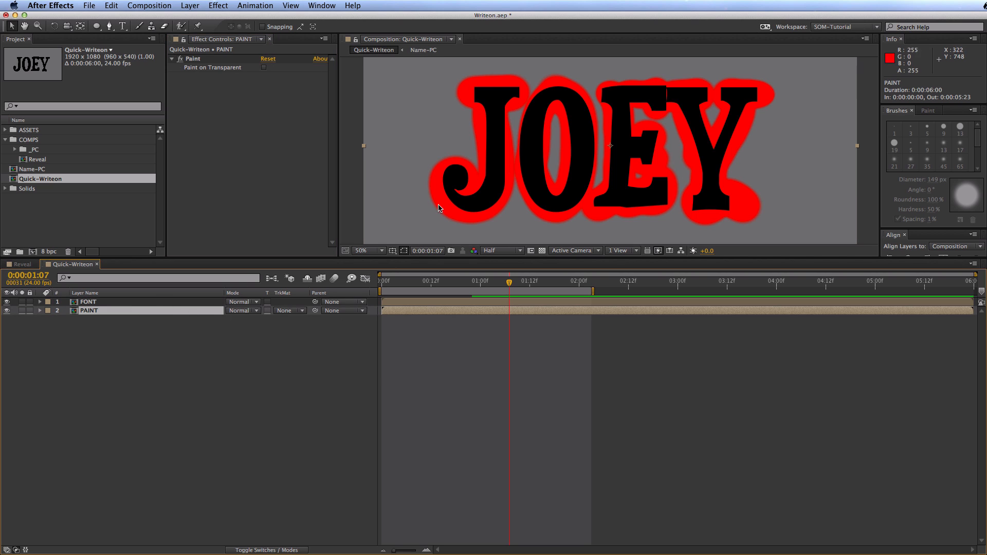
{"action": "left_click", "coordinate": [286, 311]}
{"action": "left_click", "coordinate": [293, 337]}
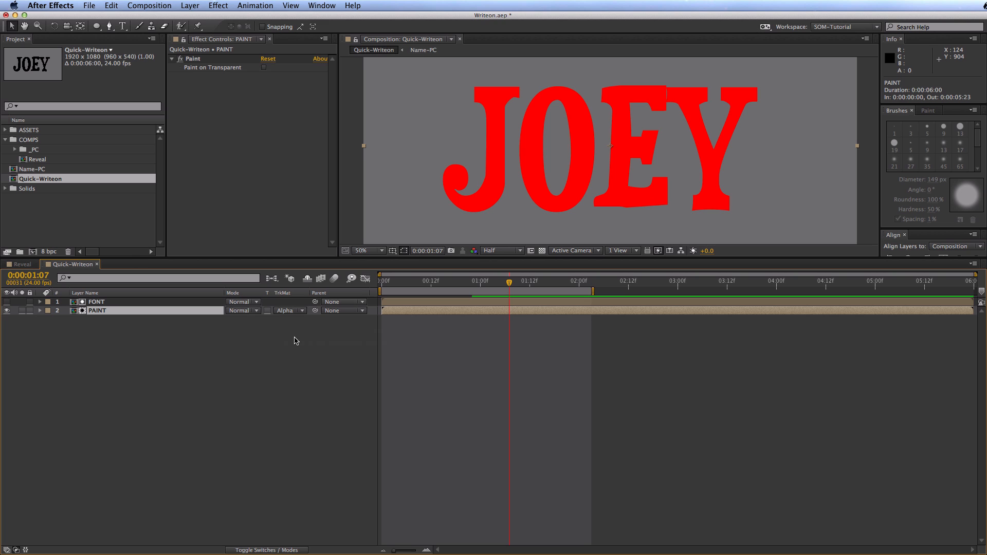
{"action": "key", "text": "KP_0"}
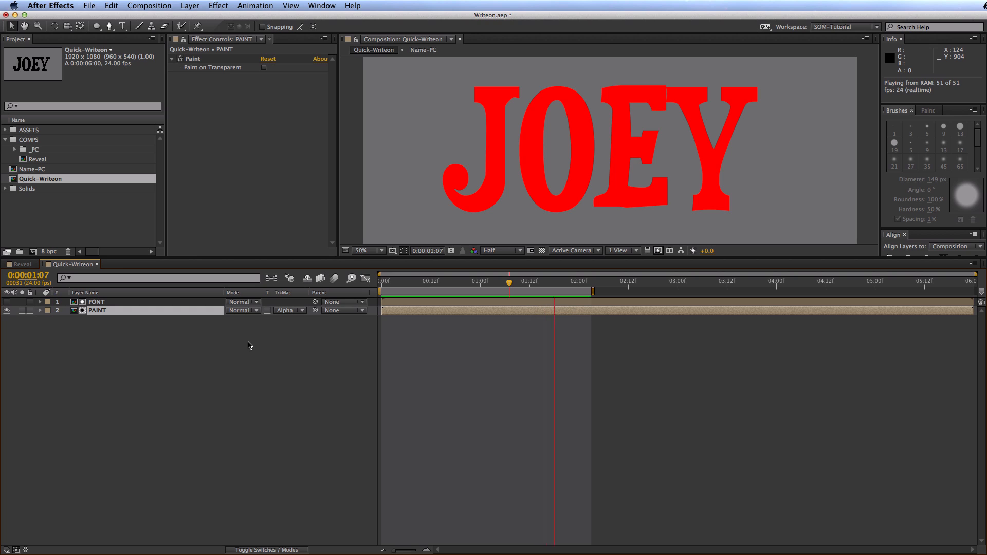
{"action": "key", "text": "space"}
{"action": "left_click", "coordinate": [304, 455]}
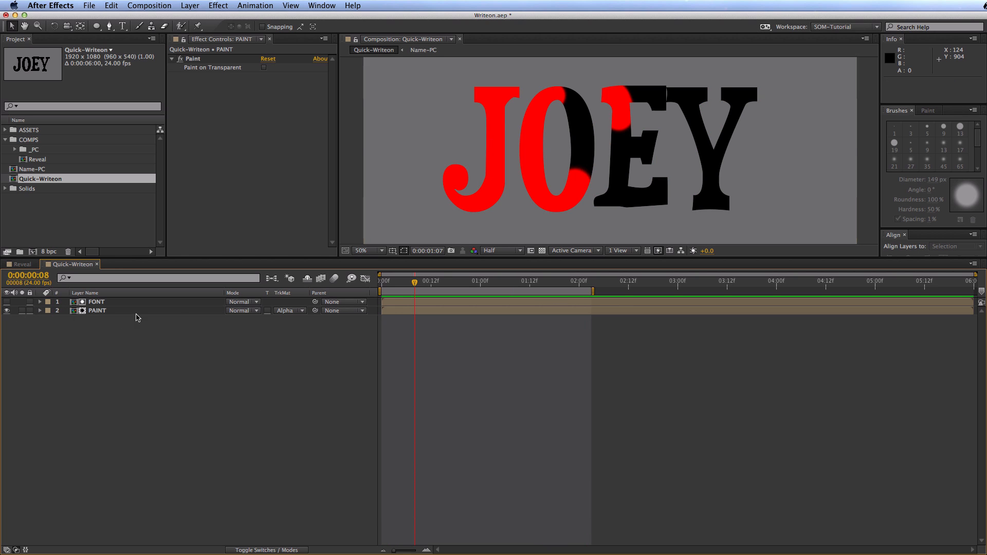
Remove the track matte from the PAINT layer and inspect the first frames of the animation
{"action": "left_click", "coordinate": [294, 312]}
{"action": "left_click", "coordinate": [296, 318]}
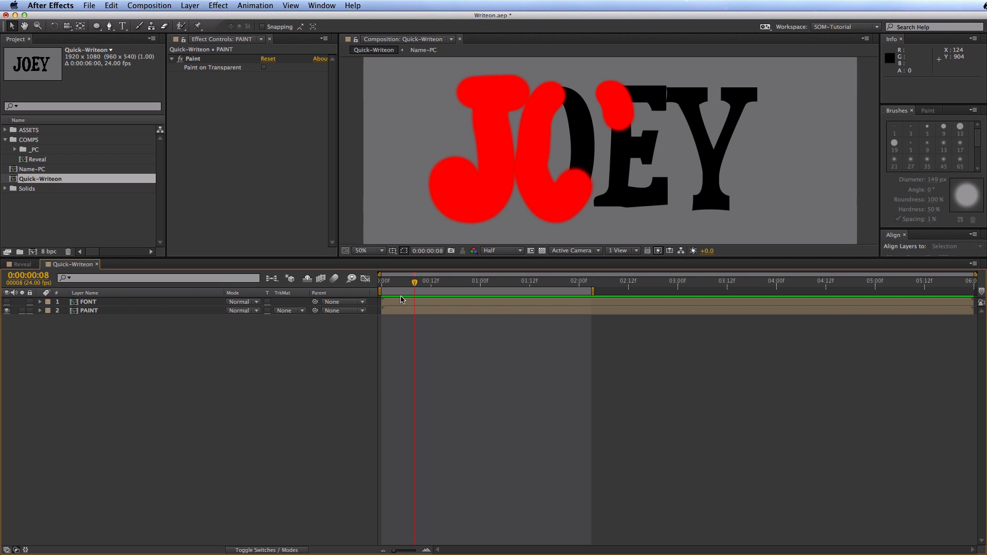
{"action": "left_click_drag", "start_coordinate": [386, 282], "coordinate": [369, 281]}
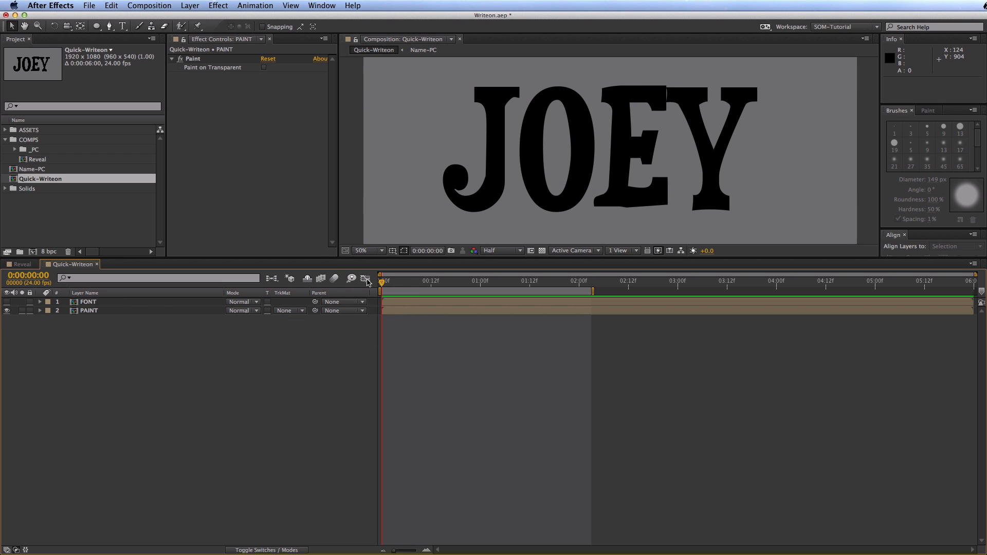
{"action": "left_click", "coordinate": [74, 309]}
{"action": "mouse_move", "coordinate": [383, 284]}
{"action": "left_mouse_down"}
{"action": "mouse_move", "coordinate": [405, 285]}
{"action": "mouse_move", "coordinate": [385, 285]}
{"action": "left_mouse_up"}
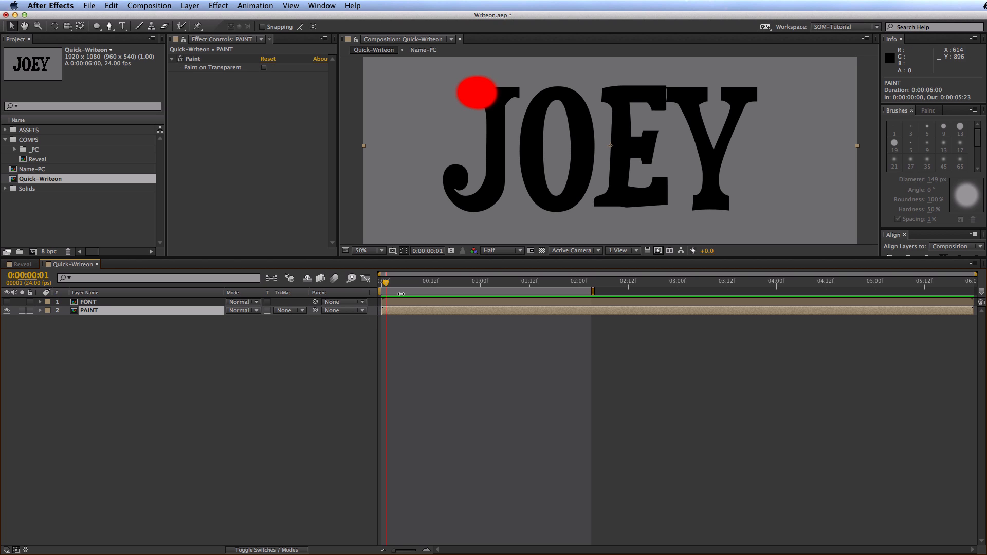
{"action": "mouse_move", "coordinate": [386, 282]}
{"action": "left_mouse_down"}
{"action": "mouse_move", "coordinate": [496, 284]}
{"action": "mouse_move", "coordinate": [374, 291]}
{"action": "left_mouse_up"}
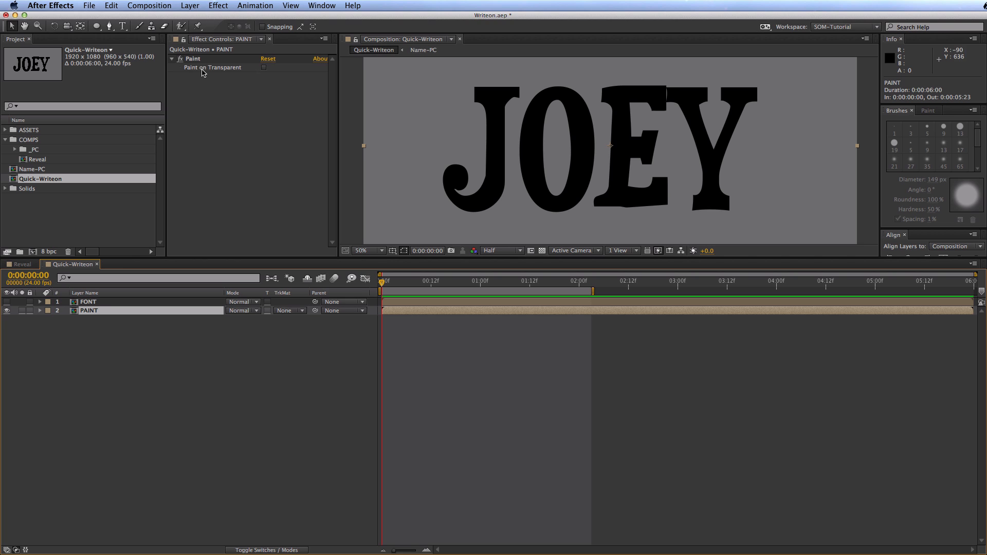
Enable Paint on Transparent in the PAINT layer's Paint effect and preview the strokes
{"action": "left_click", "coordinate": [264, 68]}
{"action": "key", "text": "KP_0"}
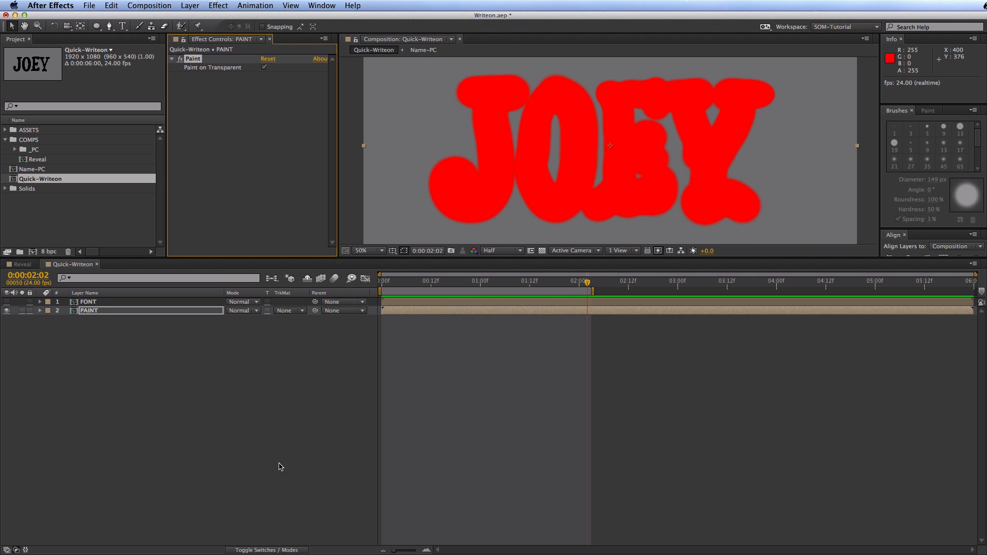
{"action": "left_click", "coordinate": [103, 401]}
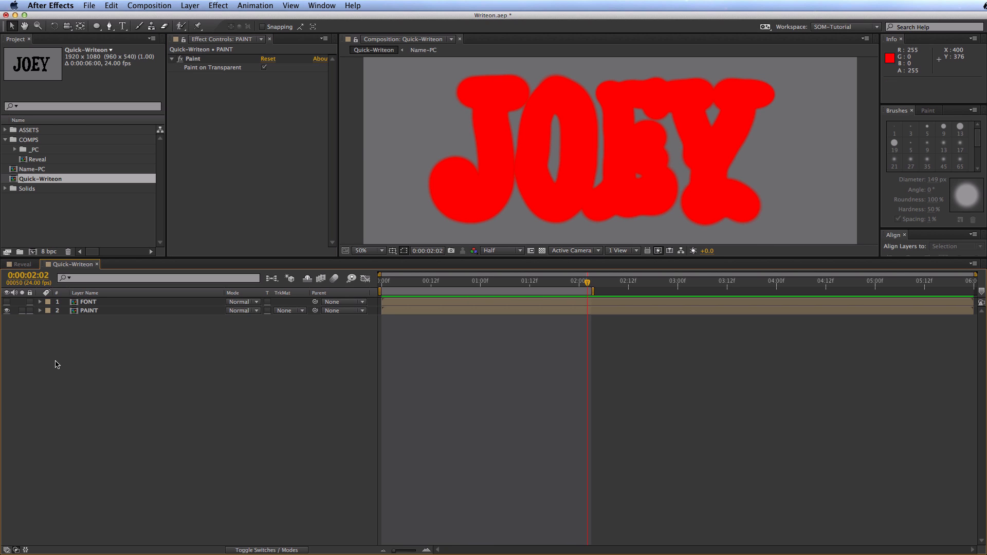
Matte the PAINT layer with Alpha Matte "FONT" and play back the result
{"action": "left_click", "coordinate": [299, 311]}
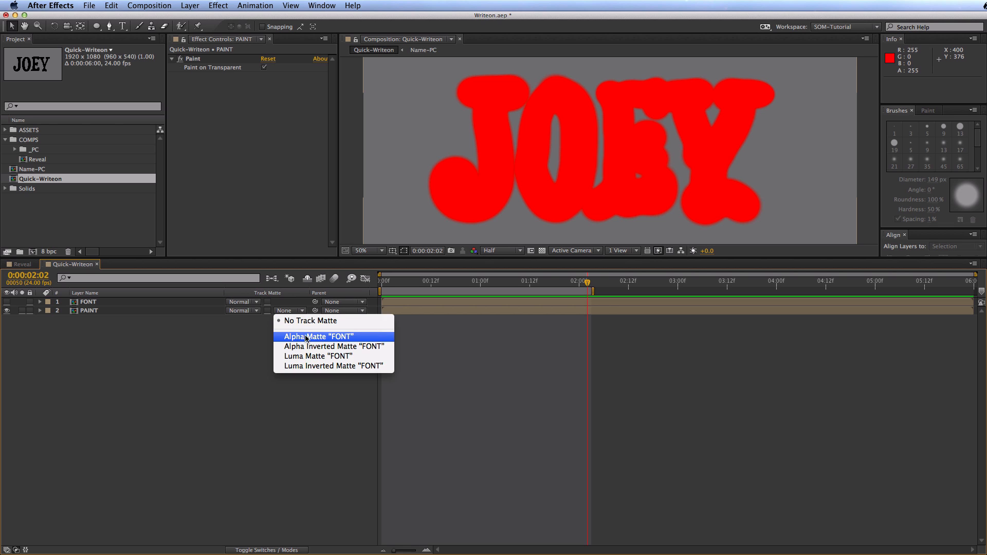
{"action": "left_click", "coordinate": [307, 338]}
{"action": "key", "text": "KP_0"}
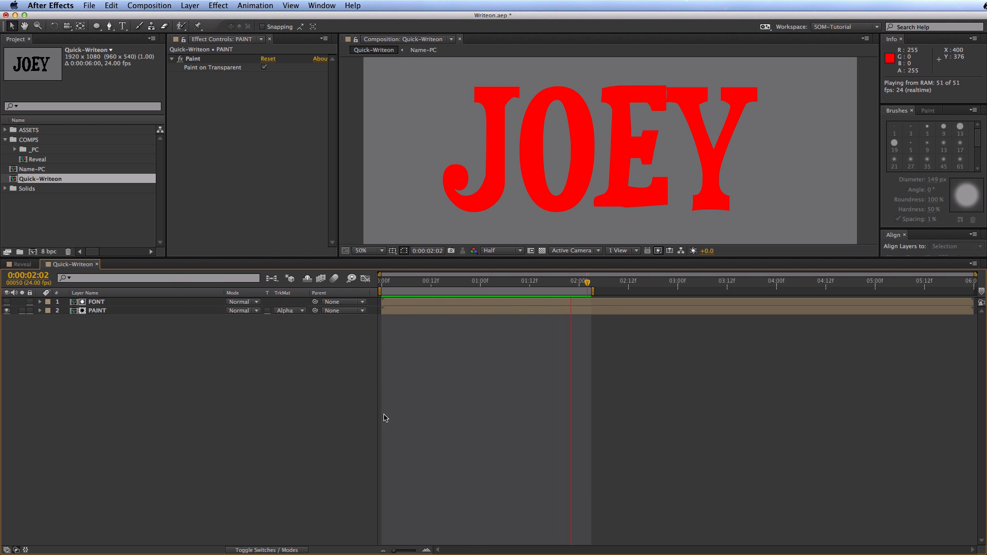
{"action": "key", "text": "space"}
{"action": "left_click", "coordinate": [448, 303]}
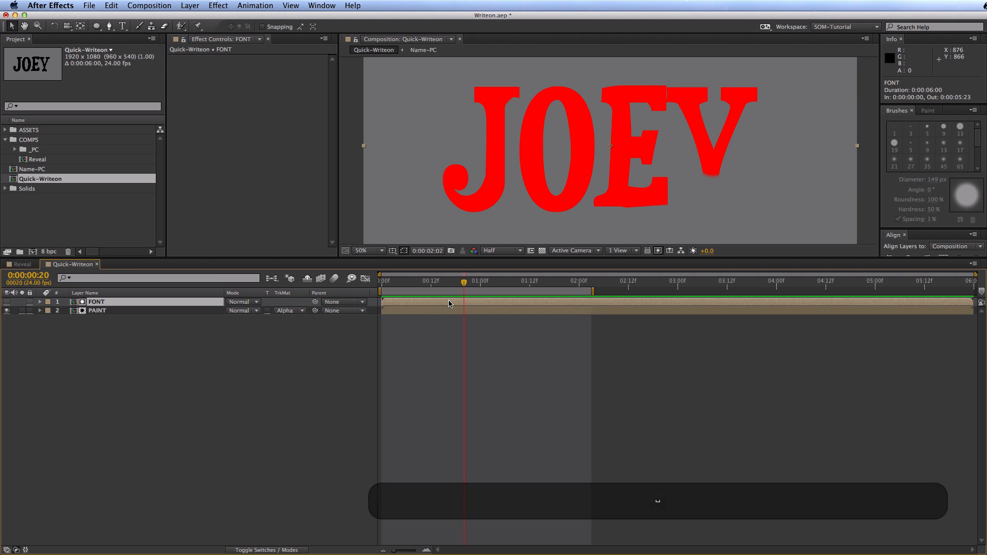
{"action": "left_click", "coordinate": [218, 5]}
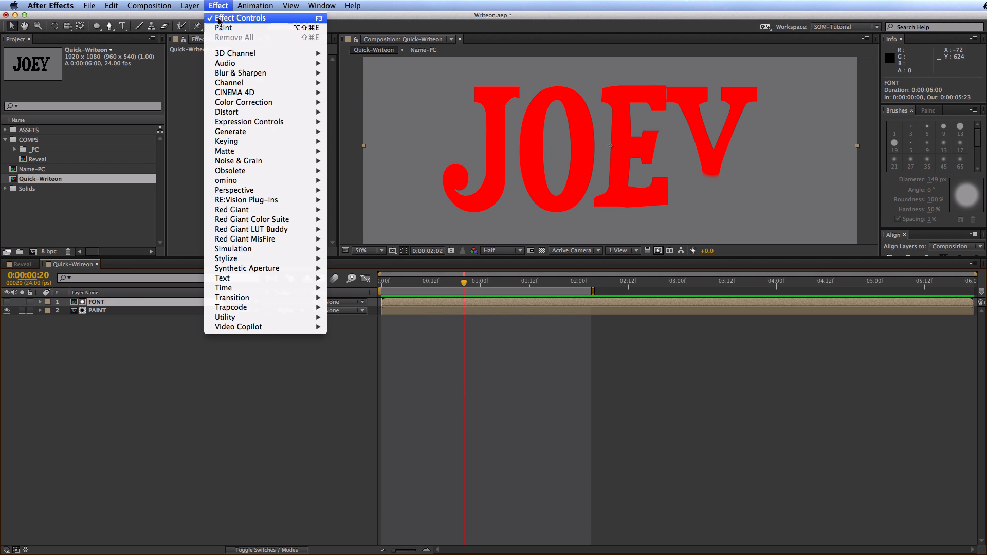
{"action": "mouse_move", "coordinate": [238, 134]}
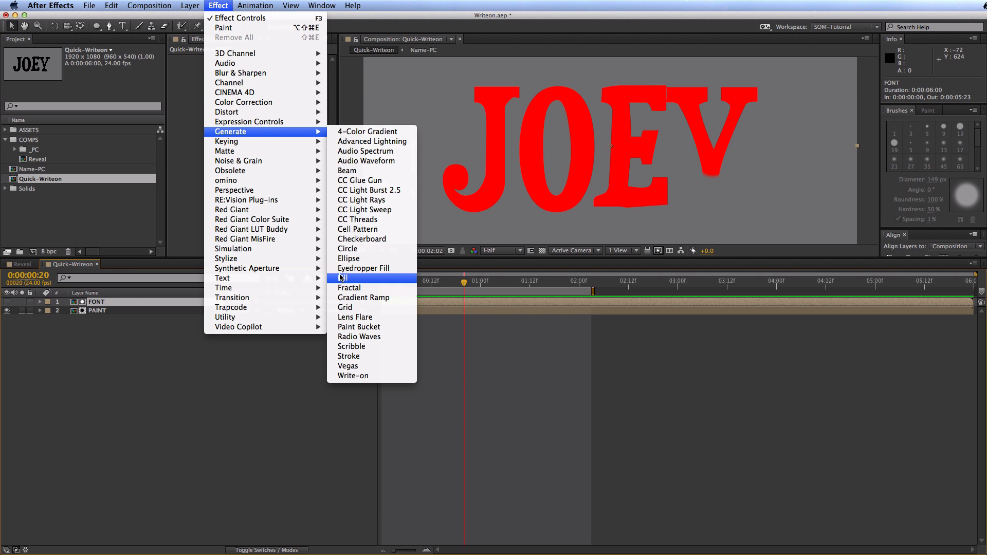
Apply a Fill effect to the PAINT layer and set its color to black
{"action": "left_click", "coordinate": [141, 310]}
{"action": "left_click", "coordinate": [218, 5]}
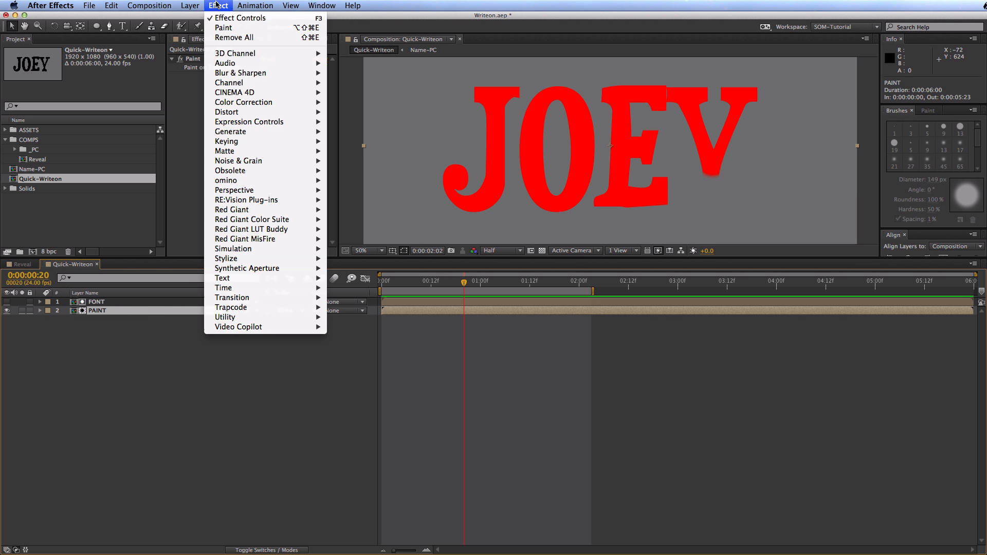
{"action": "mouse_move", "coordinate": [244, 135]}
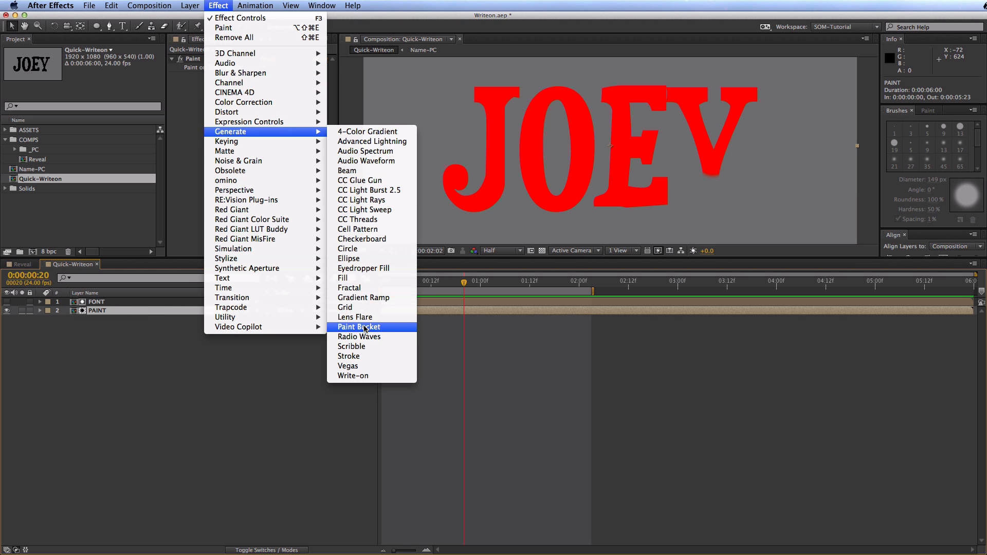
{"action": "left_click", "coordinate": [366, 278]}
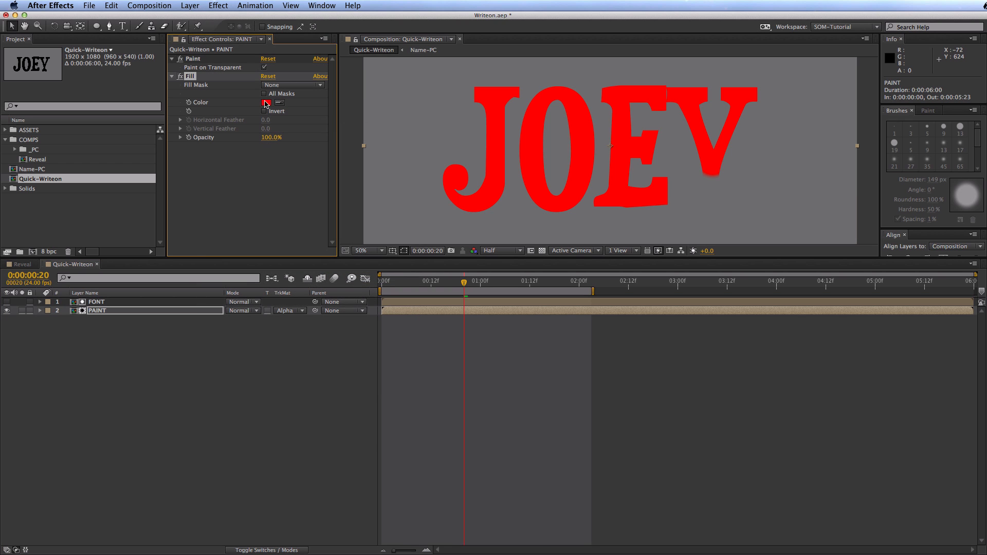
{"action": "left_click", "coordinate": [266, 103]}
{"action": "left_click_drag", "start_coordinate": [354, 476], "coordinate": [309, 525]}
{"action": "left_click", "coordinate": [508, 404]}
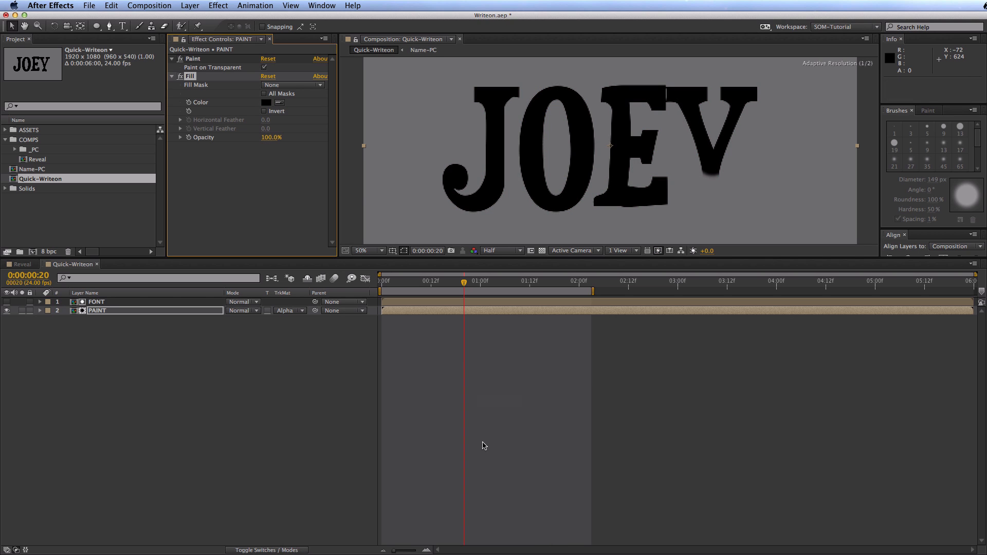
{"action": "left_click", "coordinate": [483, 446]}
Preview the black write-on and step frame by frame around frames 6 to 11 to examine how the letters are revealed
{"action": "key", "text": "KP_0"}
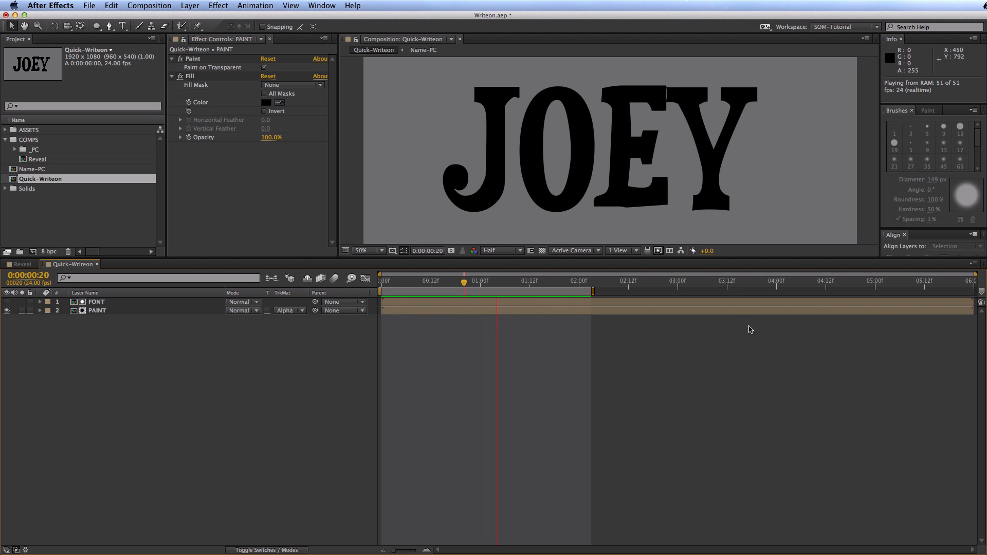
{"action": "key", "text": "space"}
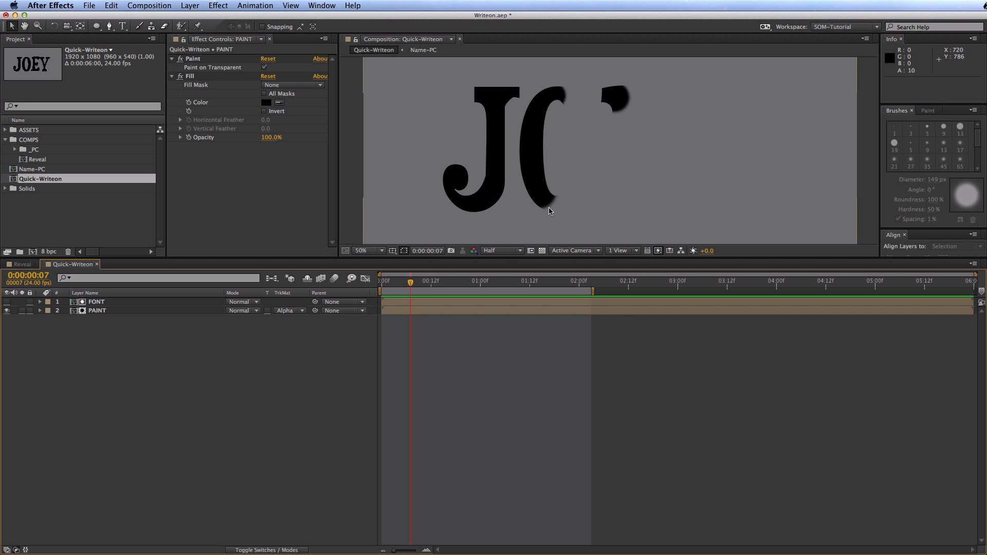
{"action": "key", "text": "Page_Down"}
{"action": "key", "text": "Page_Down"}
{"action": "key", "text": "Page_Down"}
{"action": "key", "text": "Page_Down"}
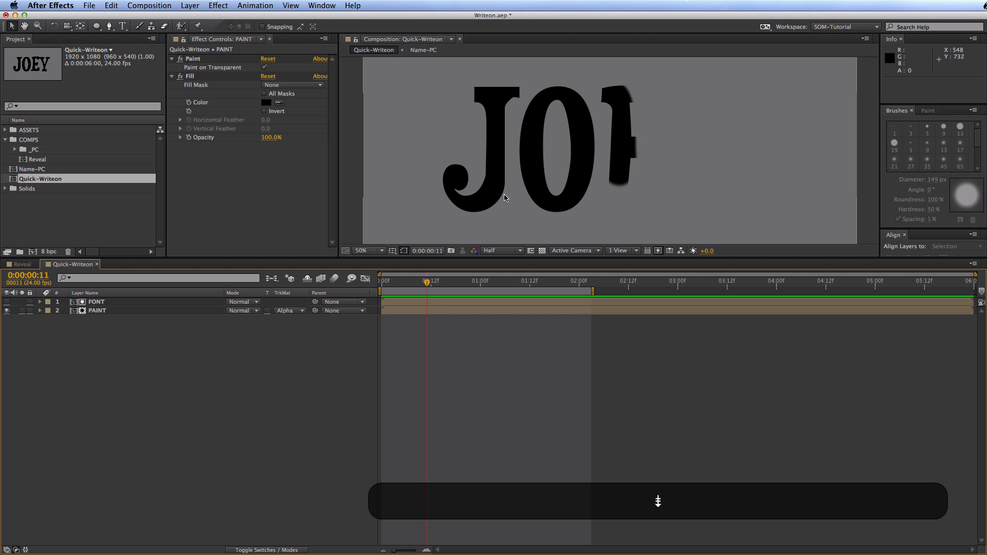
{"action": "key", "text": "Page_Up"}
{"action": "key", "text": "Page_Up"}
{"action": "key", "text": "Page_Up"}
{"action": "key", "text": "Page_Up"}
{"action": "key", "text": "Page_Up"}
{"action": "key", "text": "Page_Down"}
{"action": "key", "text": "Page_Down"}
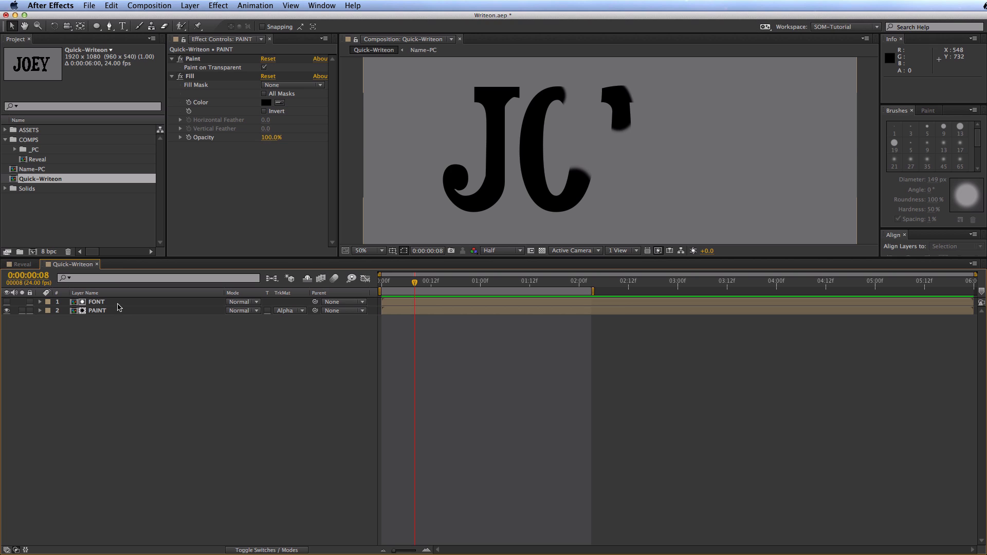
Set the PAINT layer to No Track Matte and turn the FONT layer's visibility on
{"action": "left_click", "coordinate": [116, 303]}
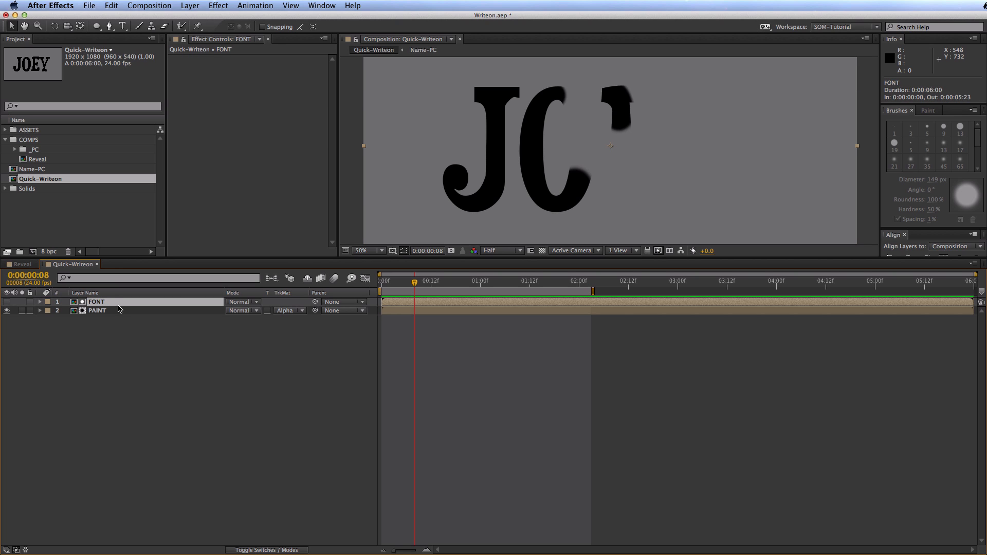
{"action": "left_click", "coordinate": [102, 311]}
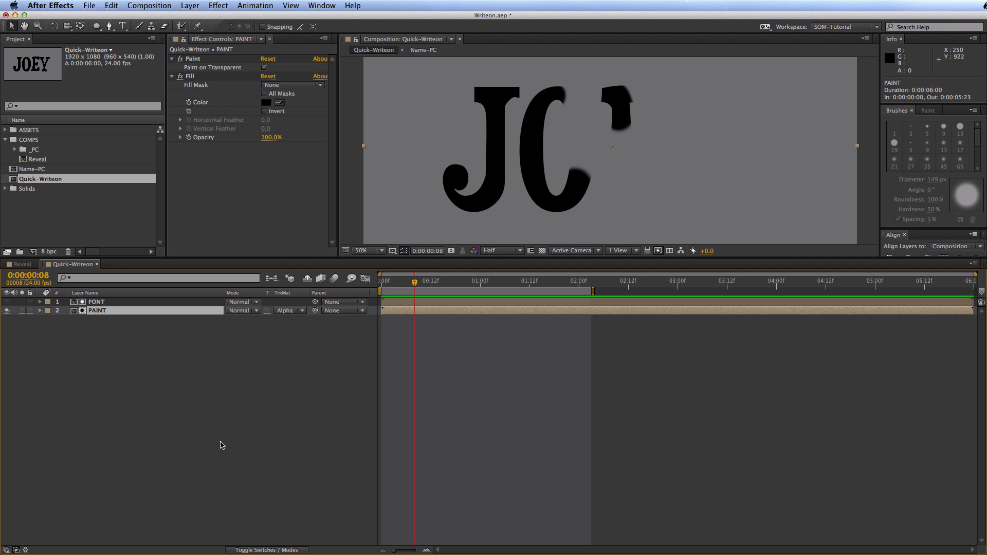
{"action": "left_click", "coordinate": [288, 311]}
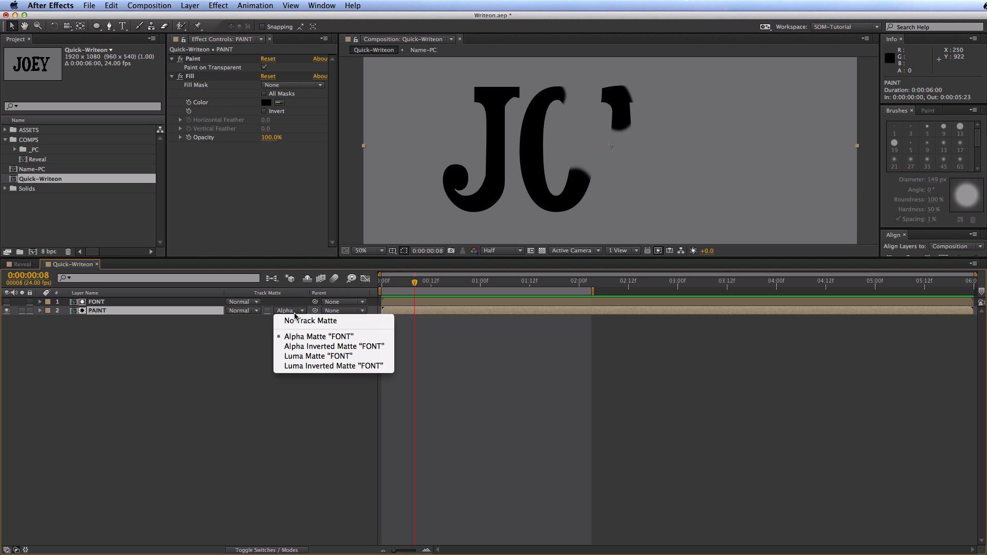
{"action": "left_click", "coordinate": [296, 321]}
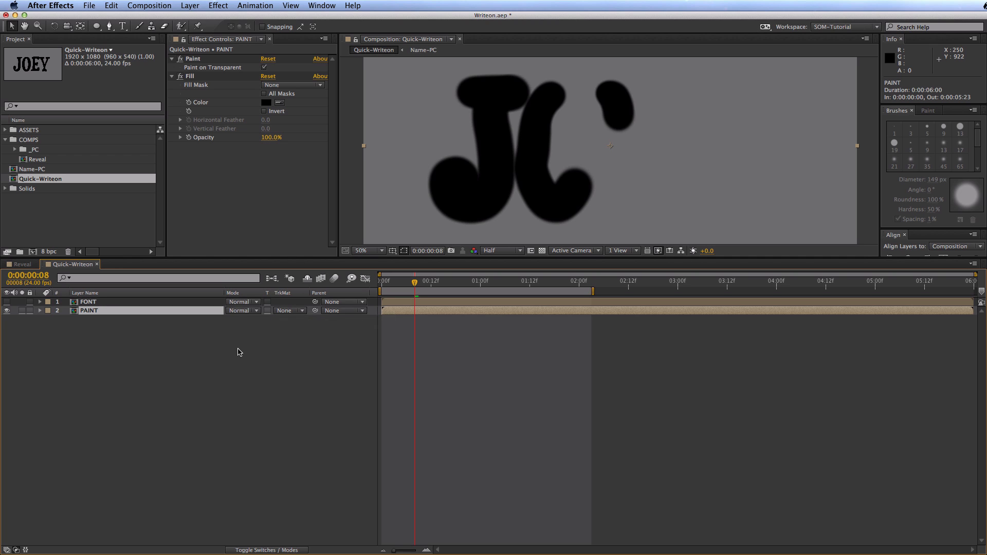
{"action": "left_click", "coordinate": [113, 330]}
{"action": "left_click", "coordinate": [7, 302]}
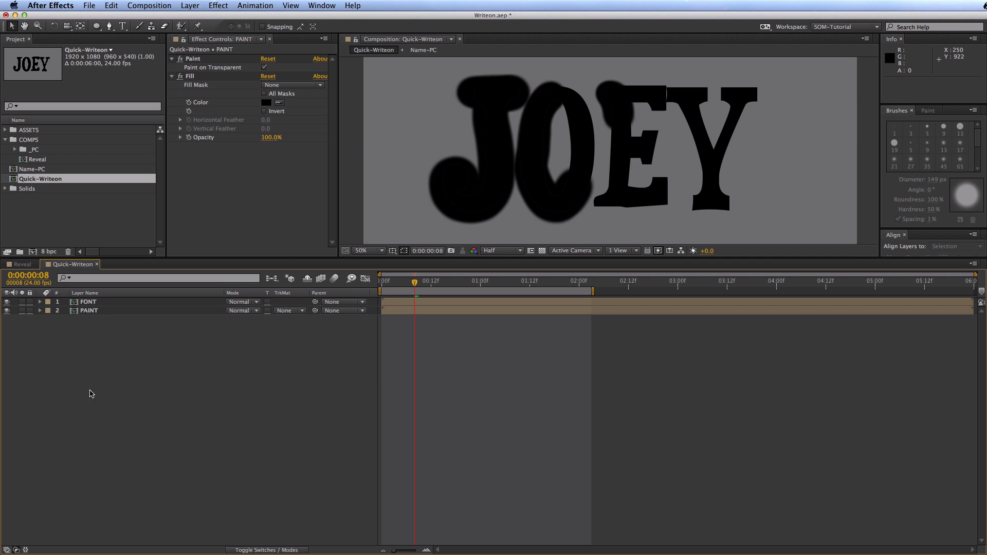
Move the FONT layer below PAINT and delete the Fill effect from the PAINT layer
{"action": "left_click", "coordinate": [87, 302]}
{"action": "left_click_drag", "start_coordinate": [94, 304], "coordinate": [129, 360]}
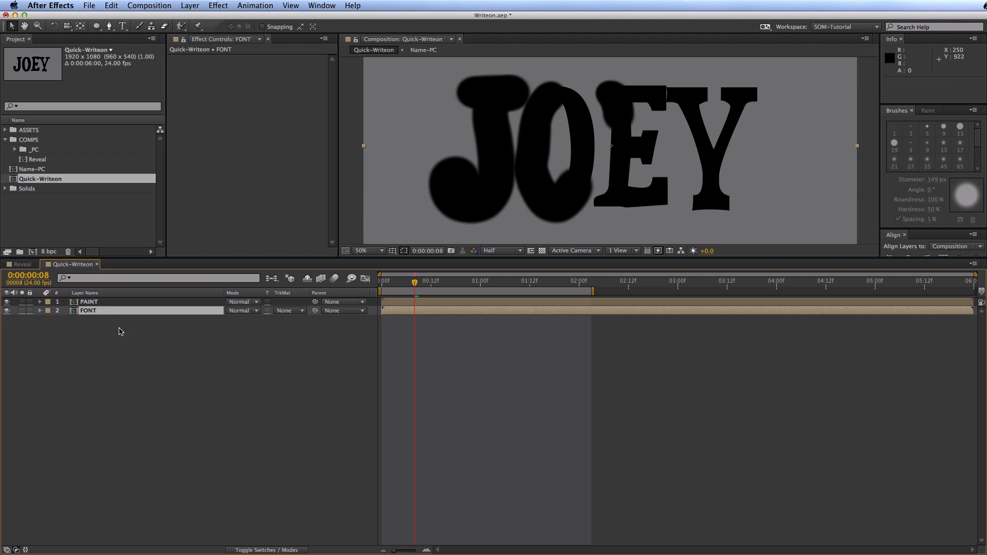
{"action": "left_click", "coordinate": [139, 302]}
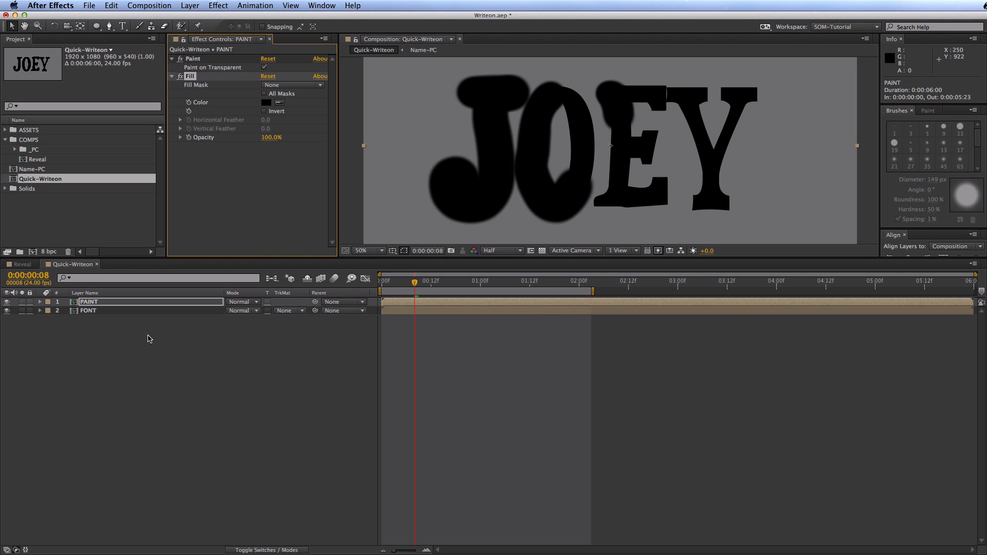
{"action": "key", "text": "BackSpace"}
Set the FONT layer's track matte to Alpha Matte "PAINT" and preview the write-on
{"action": "left_click", "coordinate": [155, 311]}
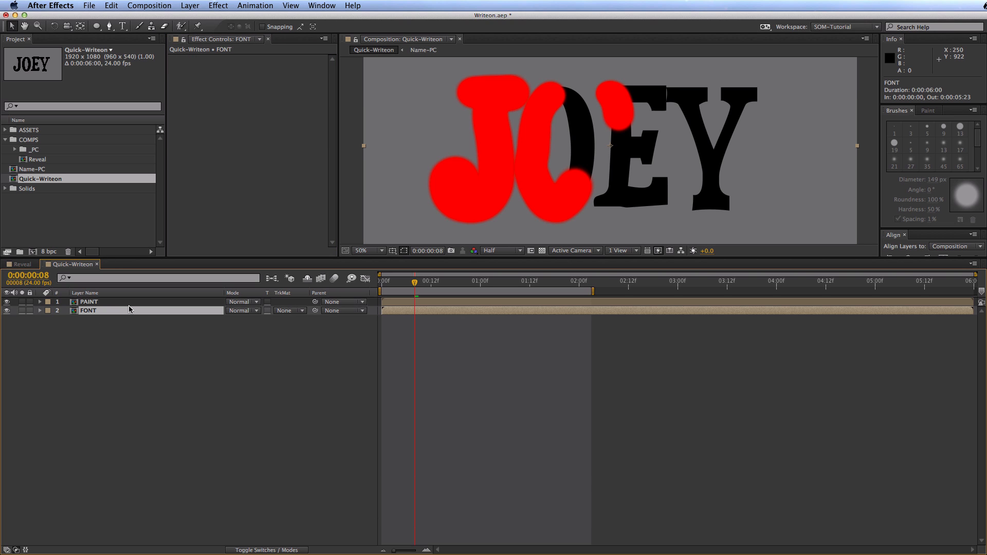
{"action": "left_click", "coordinate": [288, 311]}
{"action": "left_click", "coordinate": [309, 337]}
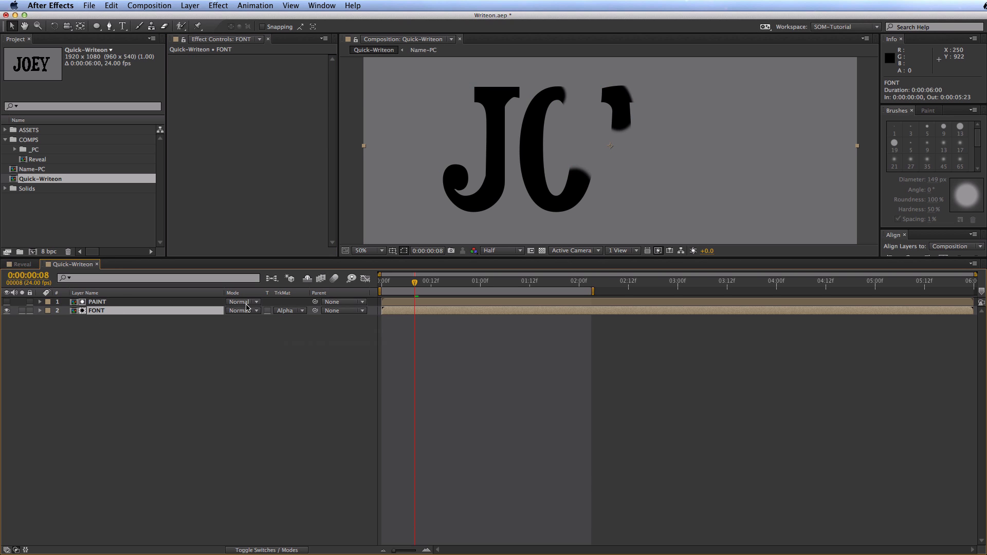
{"action": "key", "text": "space"}
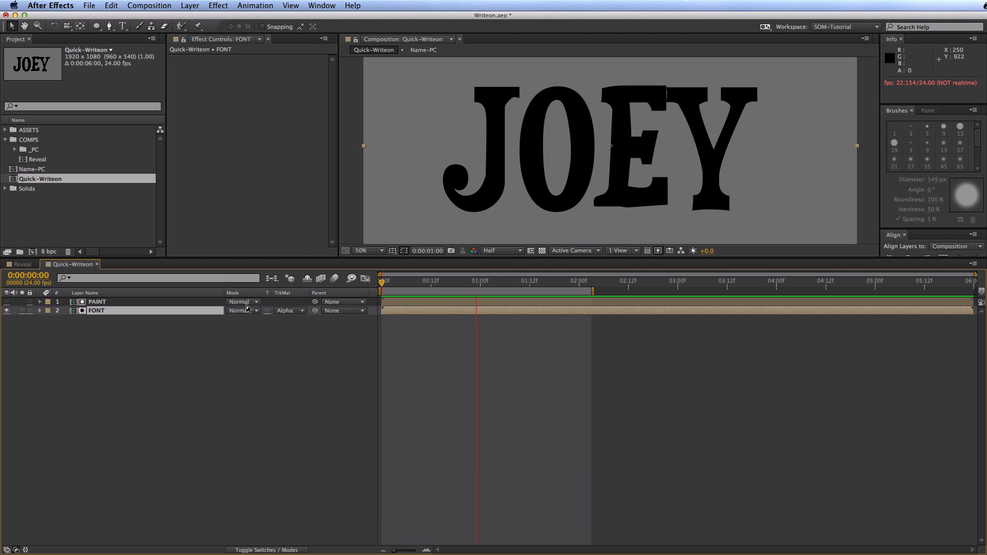
{"action": "key", "text": "space"}
{"action": "key", "text": "space"}
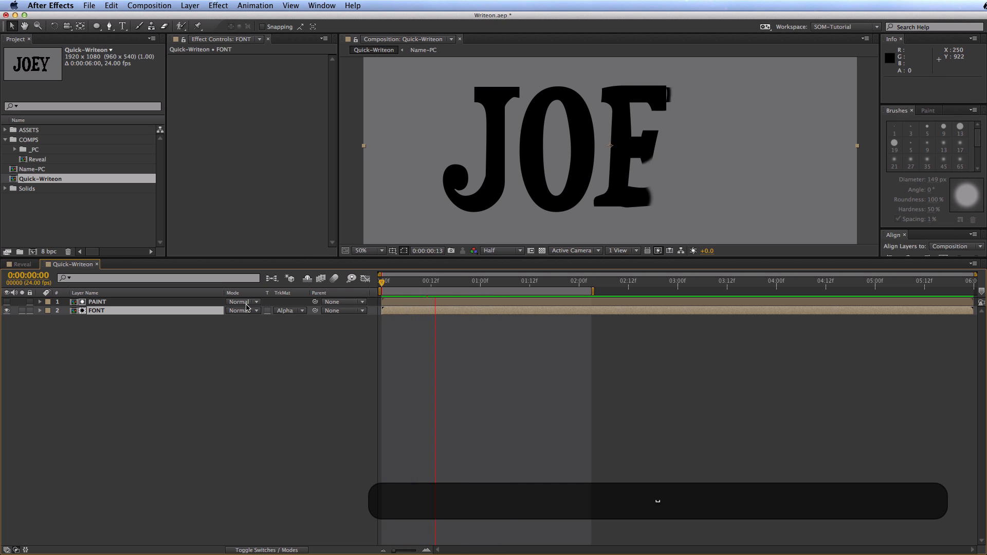
Apply the Roughen Edges effect to the PAINT layer
{"action": "left_click", "coordinate": [375, 316]}
{"action": "left_click_drag", "start_coordinate": [482, 283], "coordinate": [509, 283]}
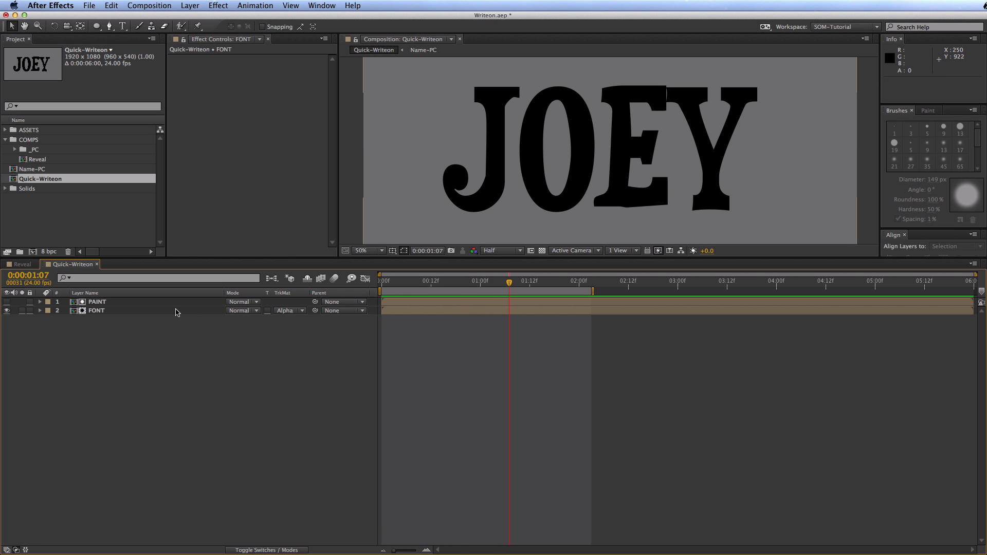
{"action": "left_click", "coordinate": [153, 305]}
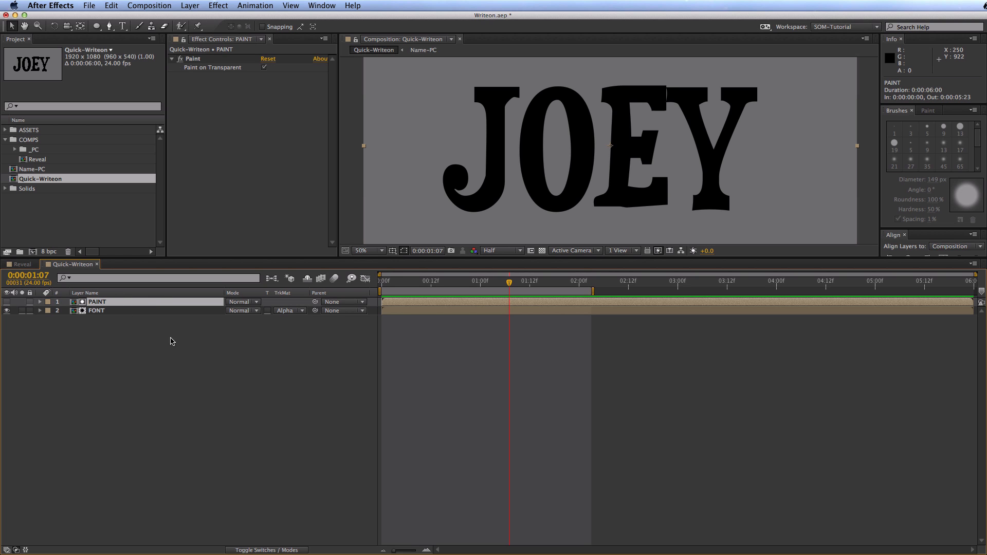
{"action": "left_click", "coordinate": [438, 283]}
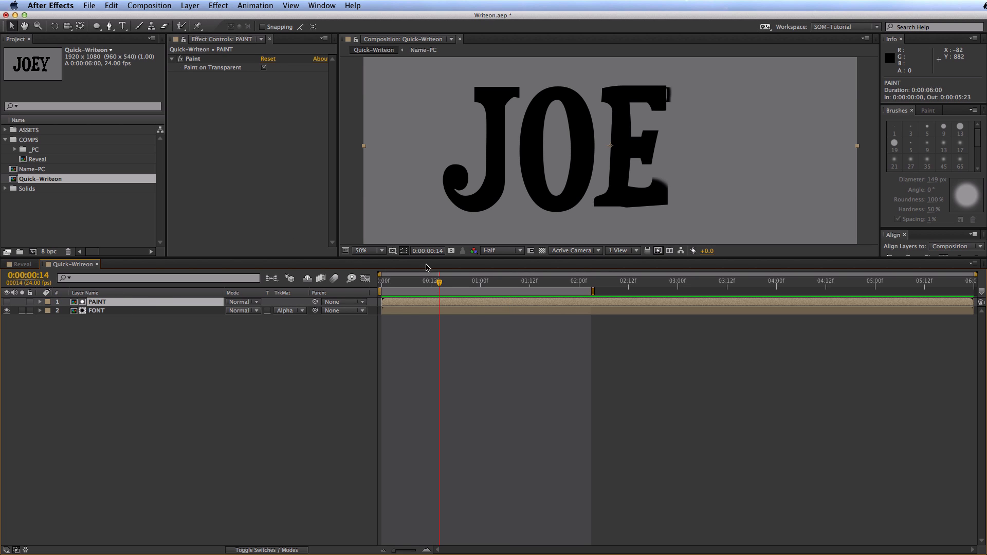
{"action": "left_click", "coordinate": [219, 5]}
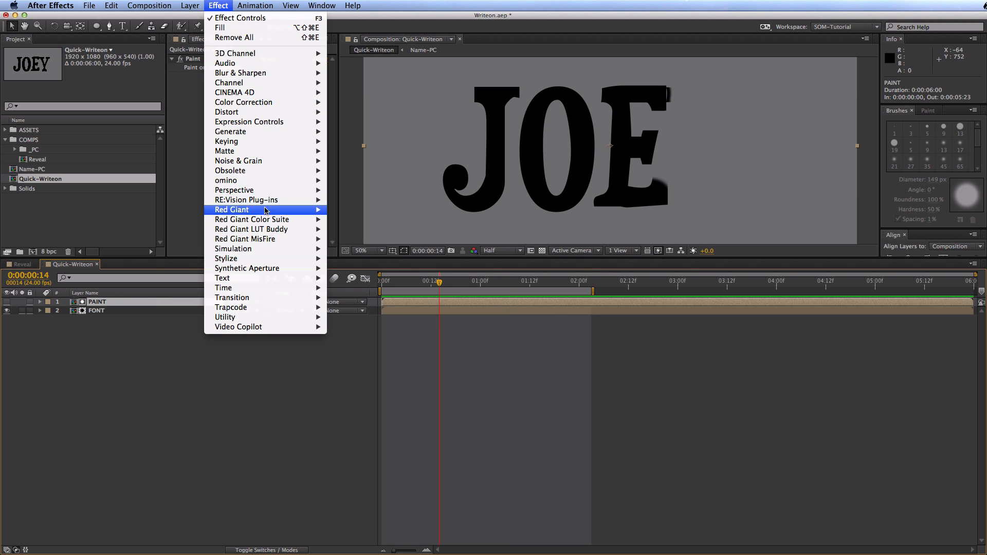
{"action": "mouse_move", "coordinate": [287, 261]}
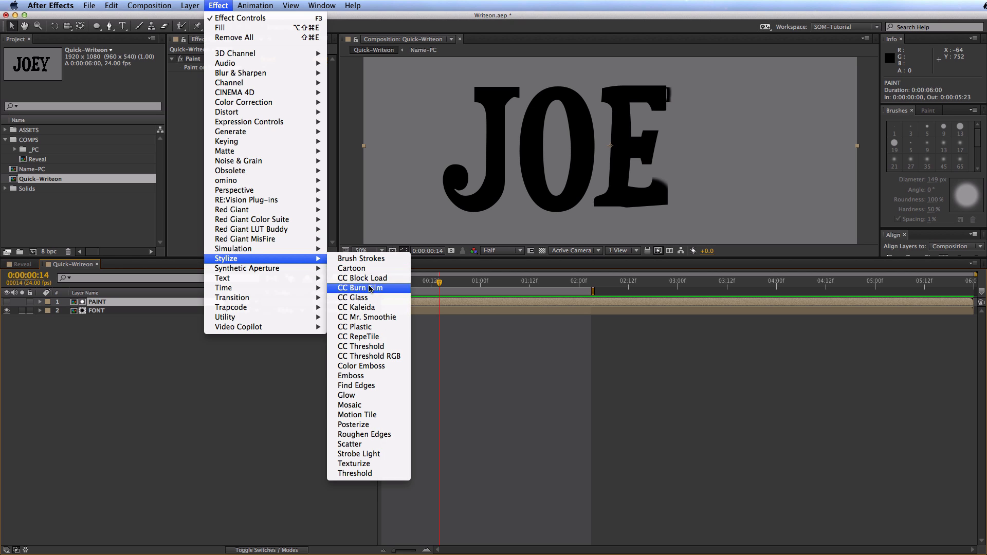
{"action": "left_click", "coordinate": [396, 436]}
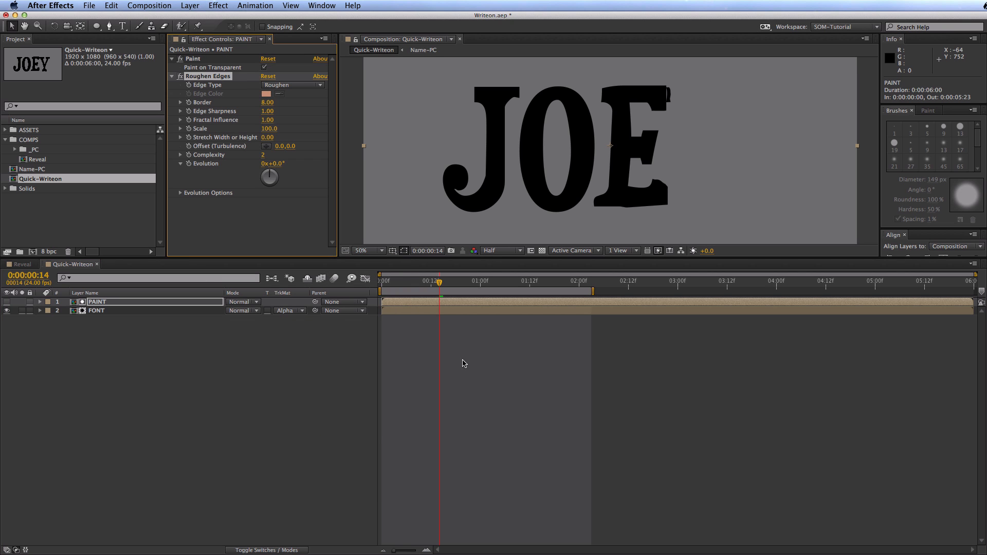
Turn on the PAINT layer's visibility at frame 7 and raise the Roughen Edges Border to 89
{"action": "mouse_move", "coordinate": [424, 283]}
{"action": "left_mouse_down"}
{"action": "mouse_move", "coordinate": [386, 283]}
{"action": "mouse_move", "coordinate": [410, 282]}
{"action": "left_mouse_up"}
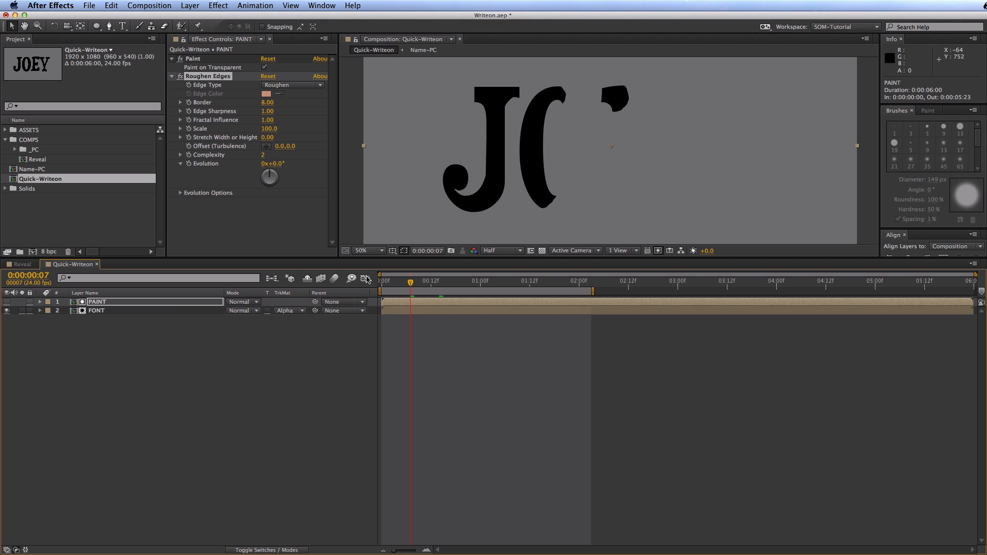
{"action": "left_click_drag", "start_coordinate": [267, 102], "coordinate": [301, 118]}
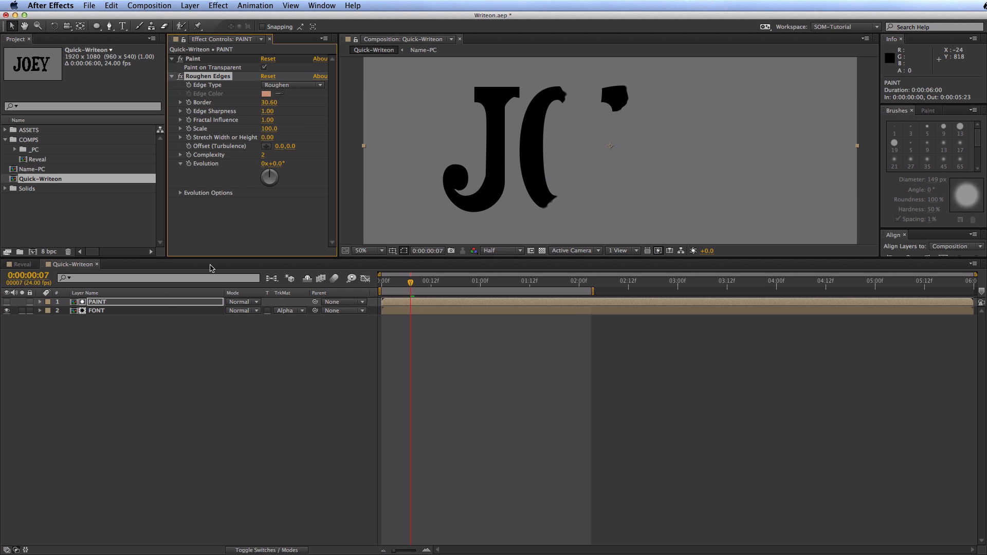
{"action": "left_click", "coordinate": [7, 302]}
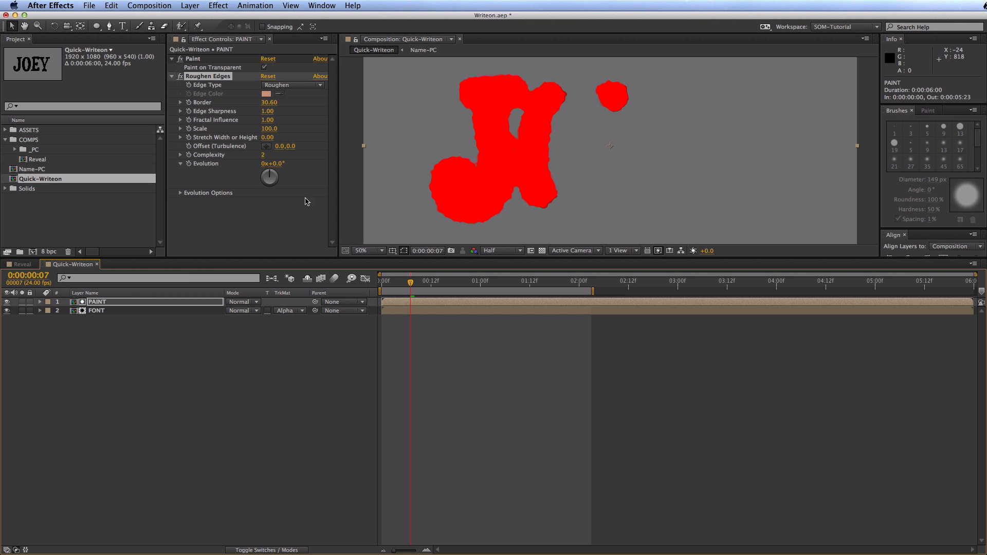
{"action": "mouse_move", "coordinate": [267, 108]}
{"action": "left_mouse_down"}
{"action": "mouse_move", "coordinate": [251, 106]}
{"action": "mouse_move", "coordinate": [277, 110]}
{"action": "left_mouse_up"}
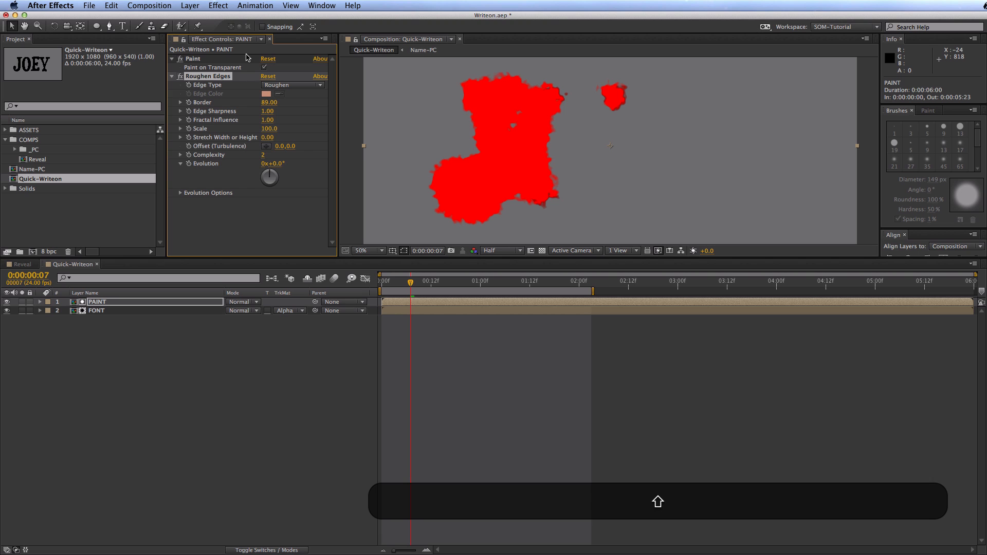
Preview the roughened red paint strokes to examine how their edges animate
{"action": "key", "text": "KP_0"}
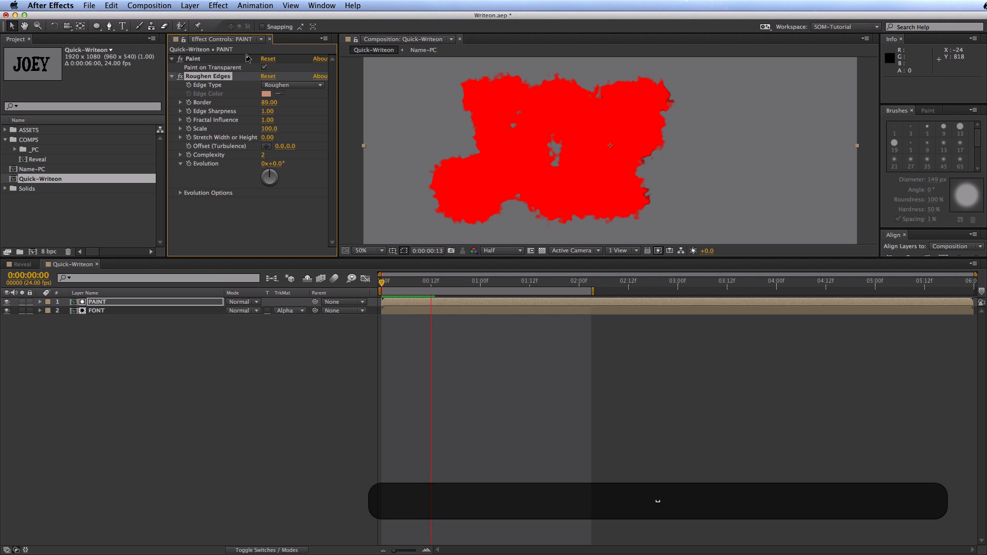
{"action": "key", "text": "space"}
{"action": "key", "text": "space"}
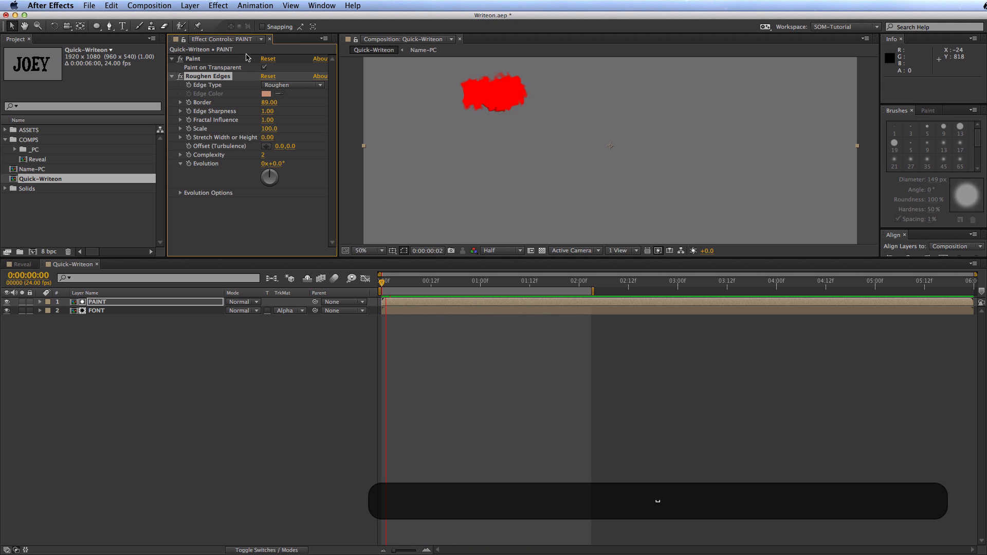
{"action": "key", "text": "space"}
{"action": "key", "text": "space"}
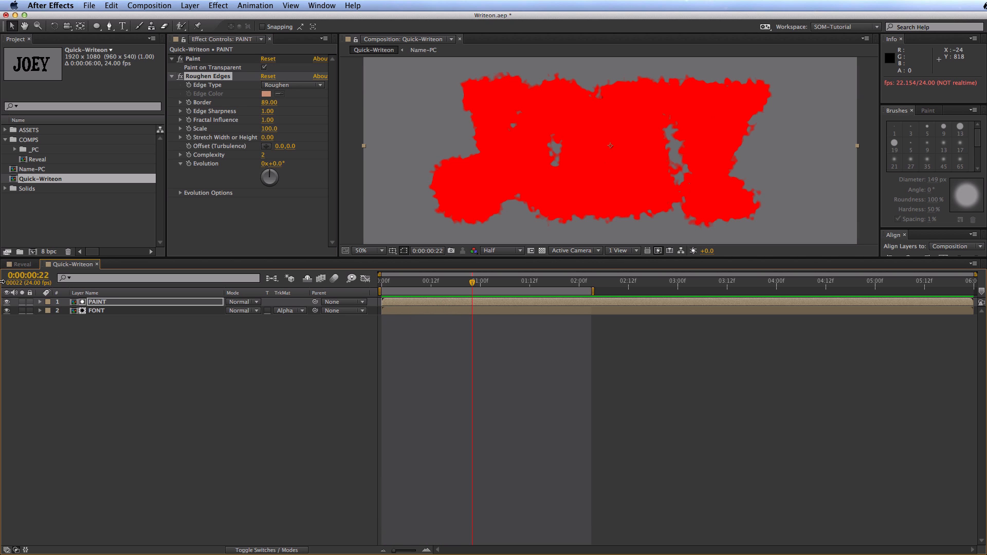
Hide the PAINT layer, preview the write-on, and examine the roughened letter edges between frames 11 and 5
{"action": "left_click", "coordinate": [7, 302]}
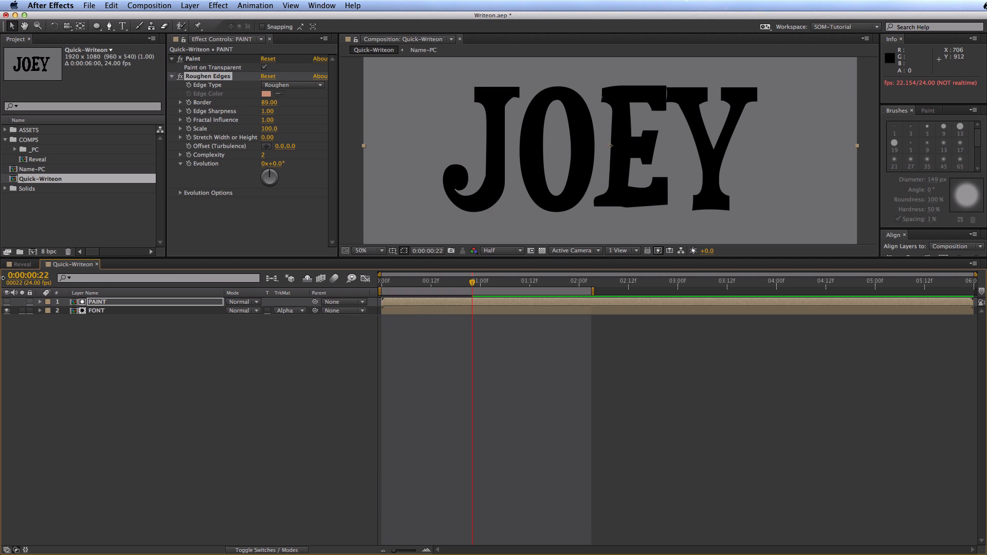
{"action": "key", "text": "KP_0"}
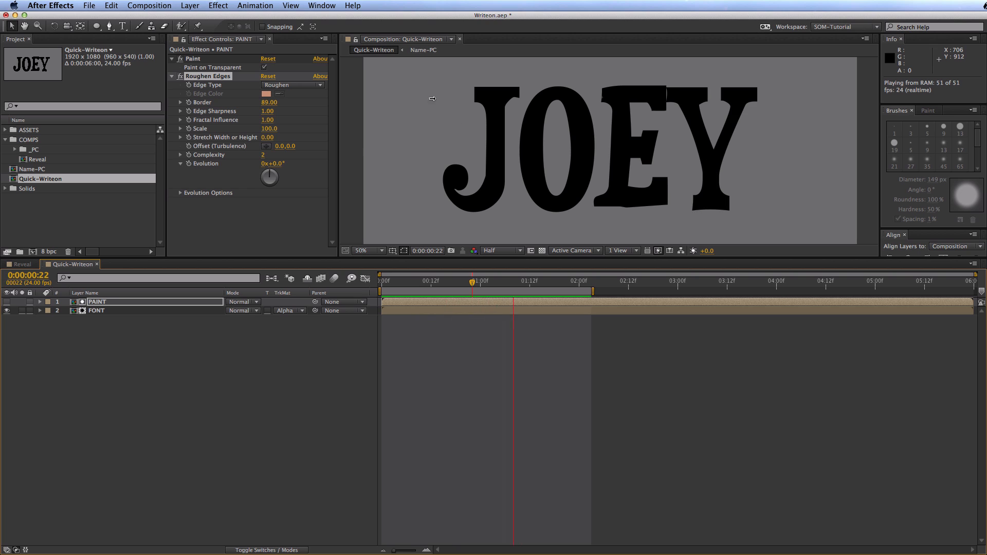
{"action": "key", "text": "KP_0"}
{"action": "left_click", "coordinate": [422, 281]}
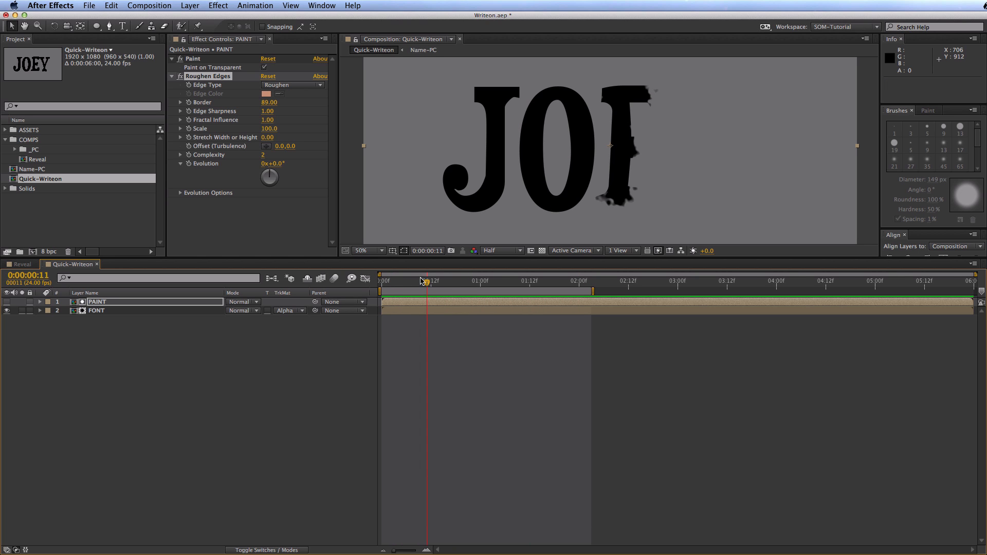
{"action": "left_click_drag", "start_coordinate": [426, 283], "coordinate": [402, 283]}
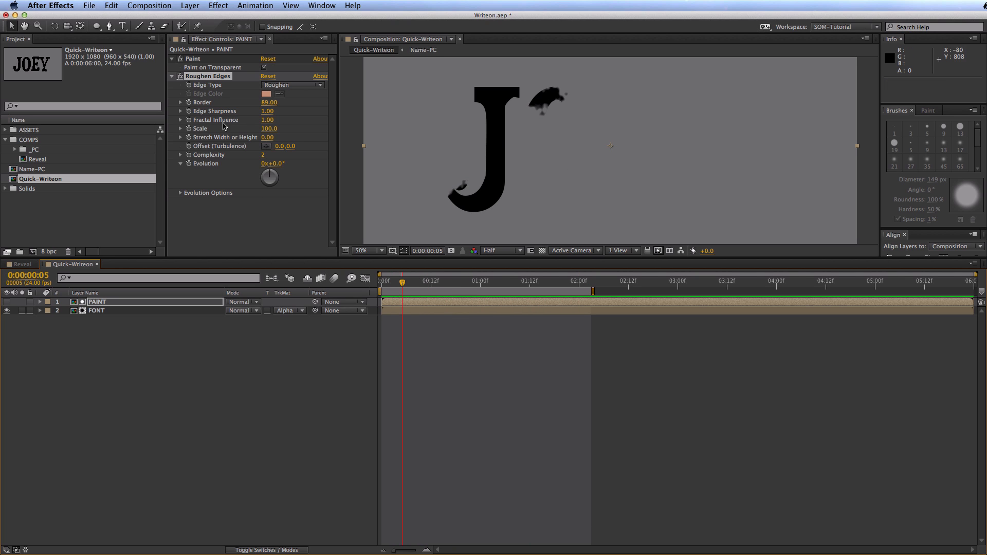
Set the Roughen Edges type to Spiky and the Edge Sharpness to 0.22, and preview the write-on
{"action": "left_click", "coordinate": [278, 86]}
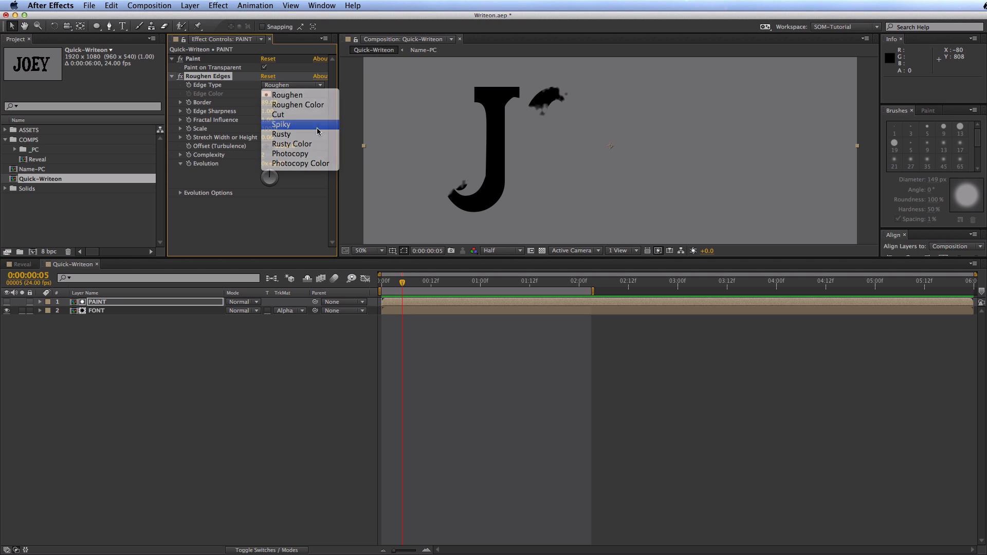
{"action": "left_click", "coordinate": [282, 127]}
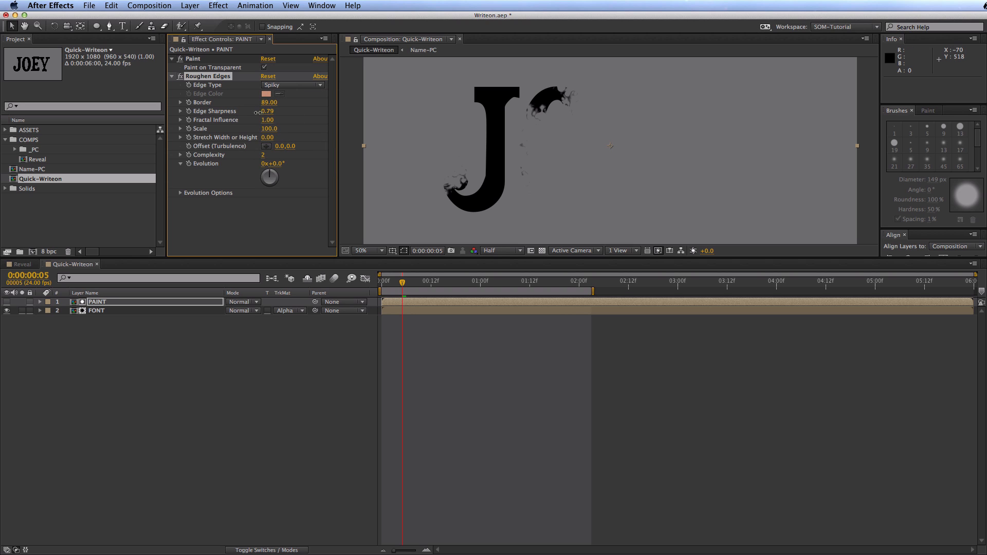
{"action": "left_click_drag", "start_coordinate": [257, 113], "coordinate": [193, 131]}
{"action": "key", "text": "KP_0"}
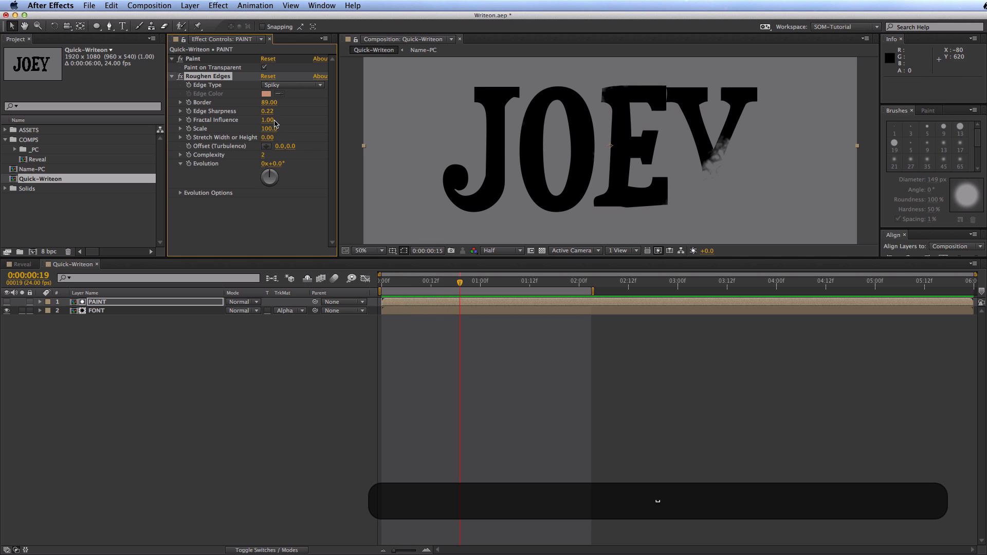
Set the Roughen Edges Border to 31.90 and preview the softened write-on
{"action": "left_click_drag", "start_coordinate": [206, 106], "coordinate": [45, 169]}
{"action": "key", "text": "0"}
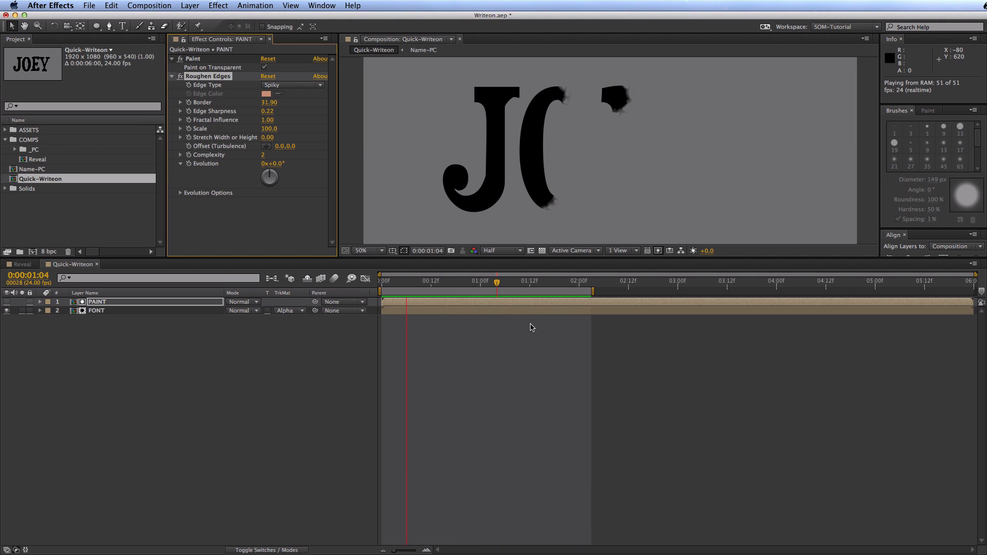
{"action": "key", "text": "space"}
{"action": "left_click", "coordinate": [160, 416]}
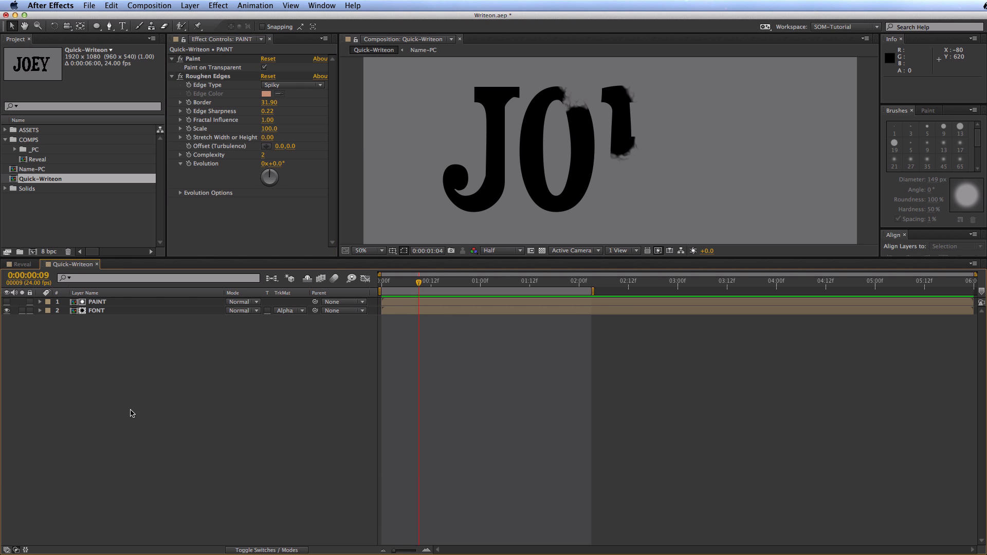
{"action": "key", "text": "ctrl+a"}
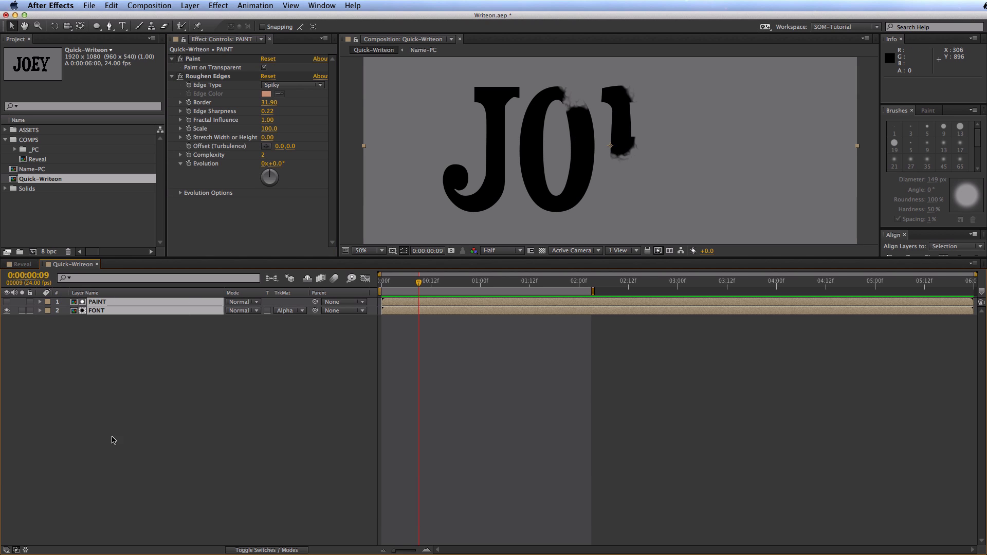
{"action": "left_click", "coordinate": [170, 373]}
{"action": "key", "text": "KP_0"}
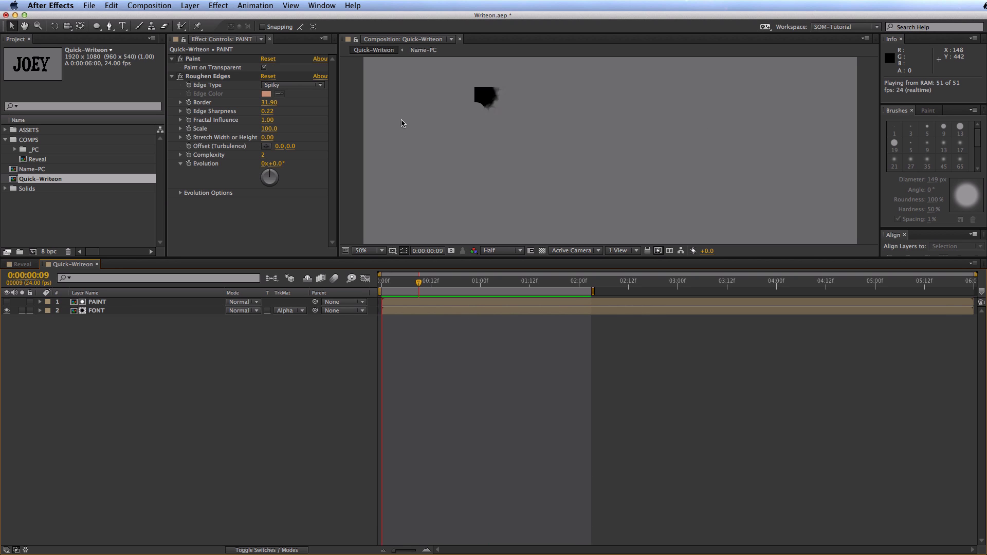
{"action": "key", "text": "space"}
Pre-compose the PAINT and FONT layers into a new composition named JoeyWriteon
{"action": "key", "text": "super+a"}
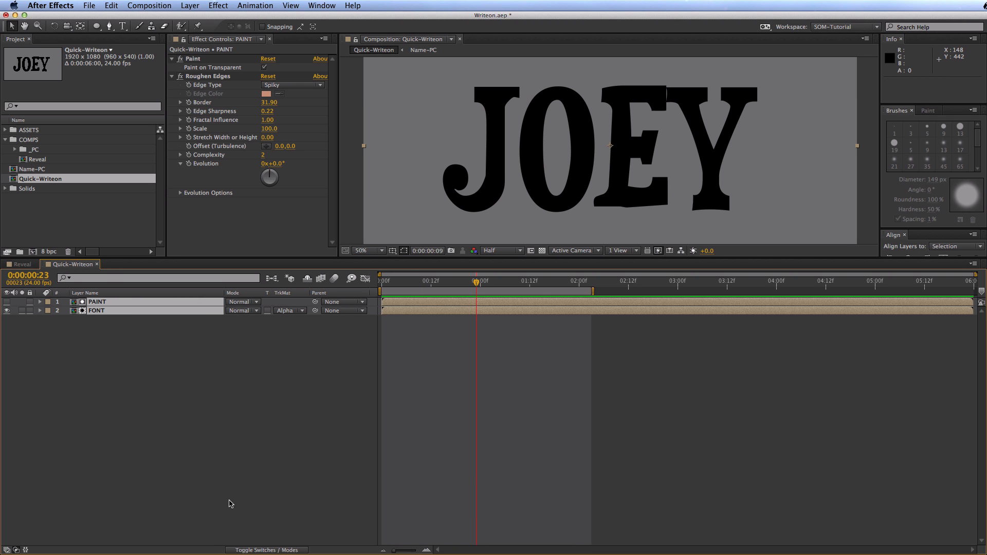
{"action": "key", "text": "shift+super+c"}
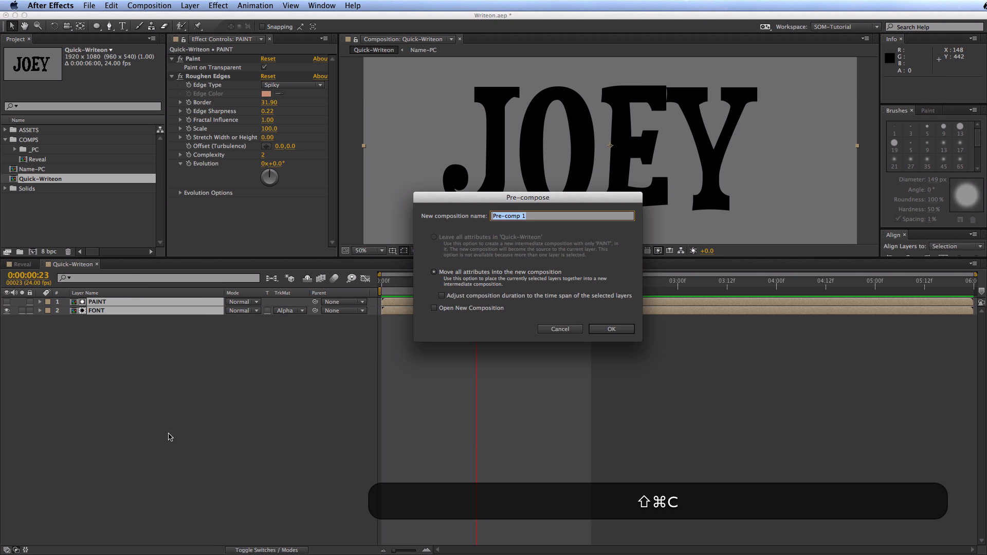
{"action": "type", "text": "JoeyWriteon"}
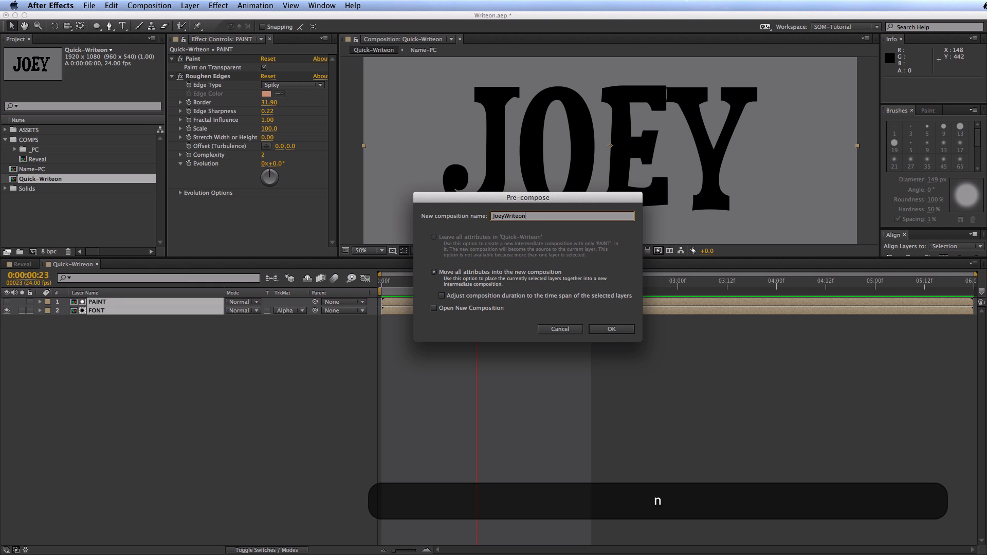
{"action": "key", "text": "Return"}
Duplicate the JoeyWriteon layer and offset the upper copy one frame later
{"action": "key", "text": "super+d"}
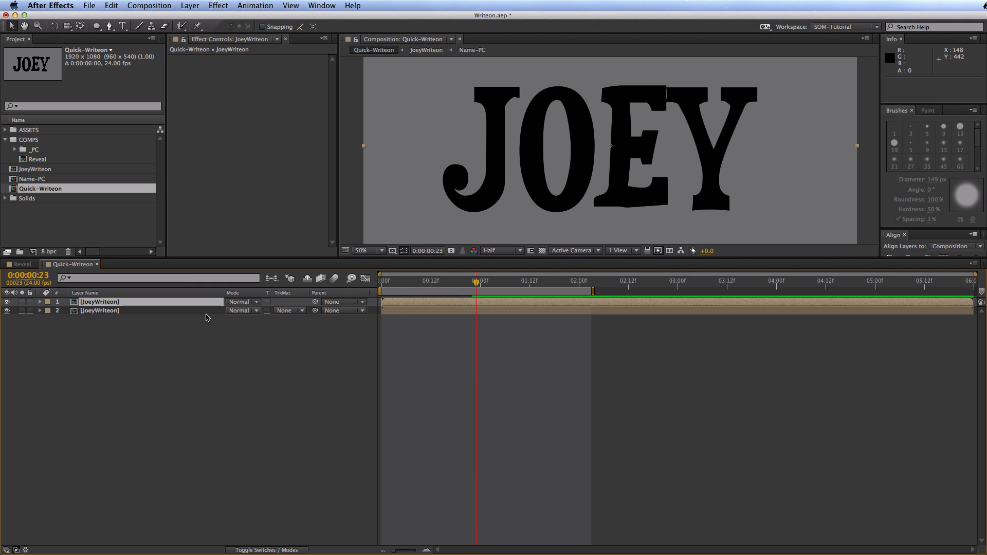
{"action": "key", "text": "alt+Page_Down"}
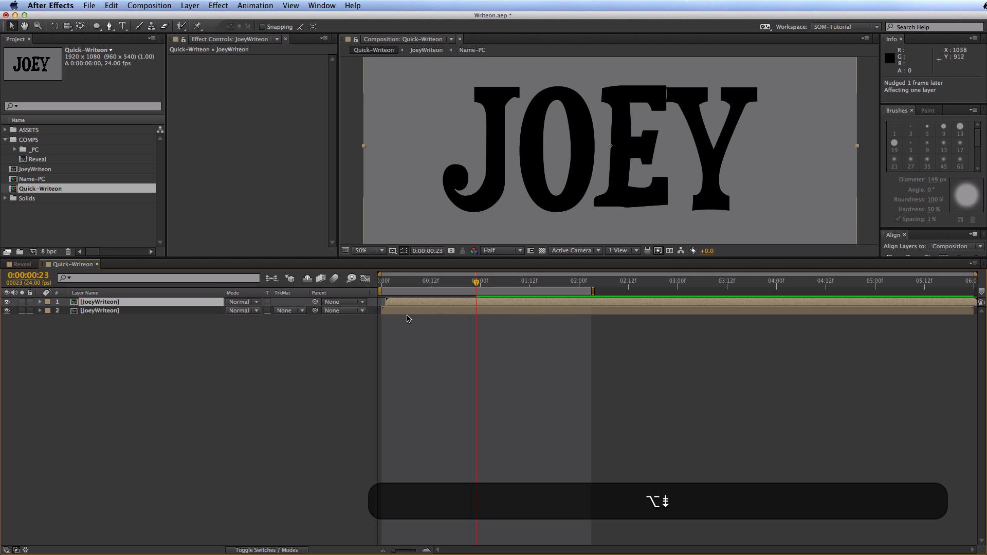
{"action": "key", "text": "alt+Page_Up"}
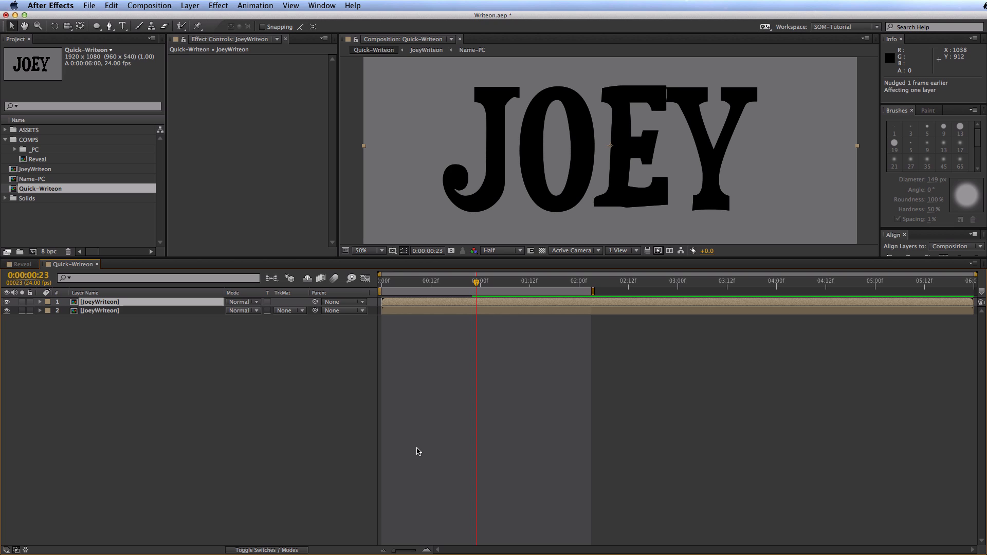
{"action": "key", "text": "alt+Page_Down"}
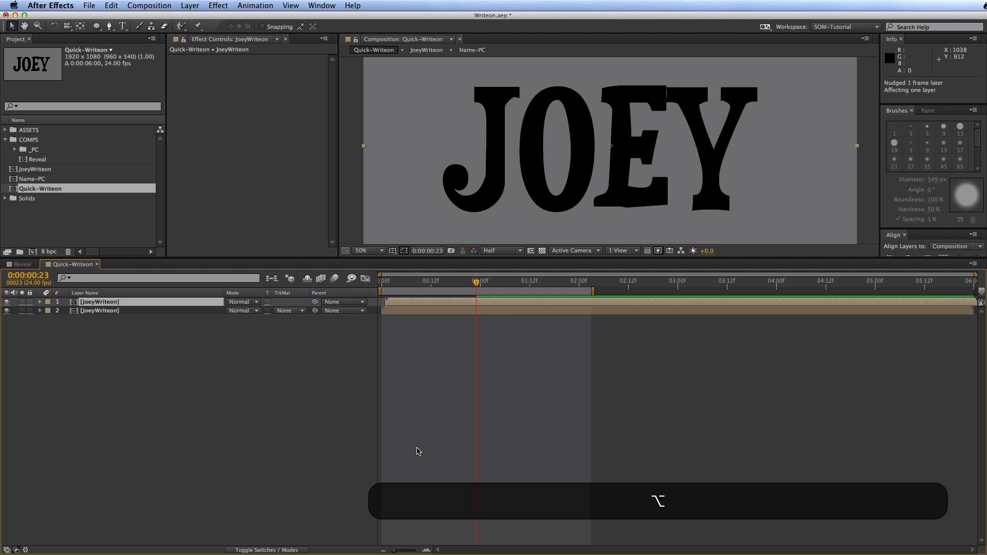
{"action": "key", "text": "alt+Page_Up"}
Set the opacity of the lower JoeyWriteon layer to 50%
{"action": "left_click", "coordinate": [158, 315]}
{"action": "key", "text": "t"}
{"action": "left_click", "coordinate": [234, 319]}
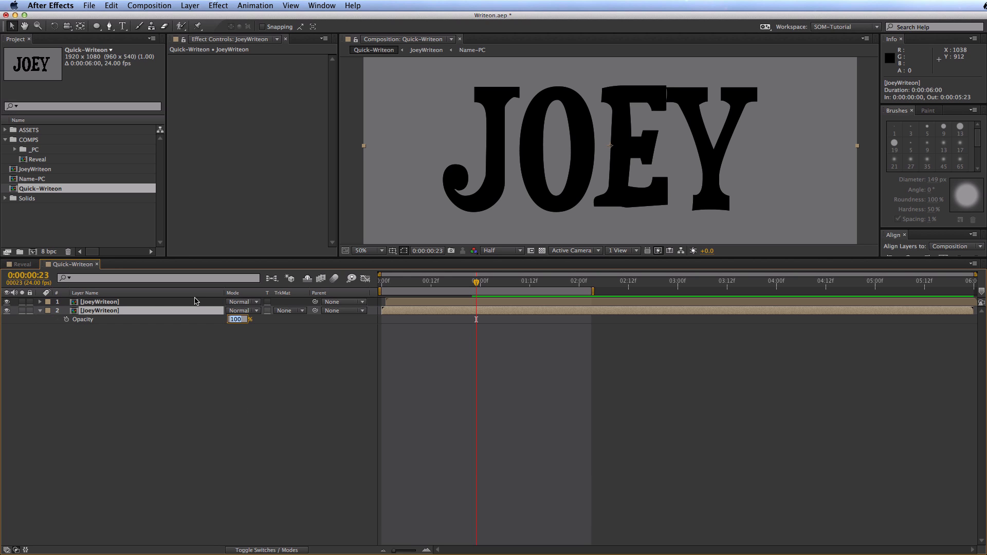
{"action": "type", "text": "50"}
{"action": "key", "text": "Return"}
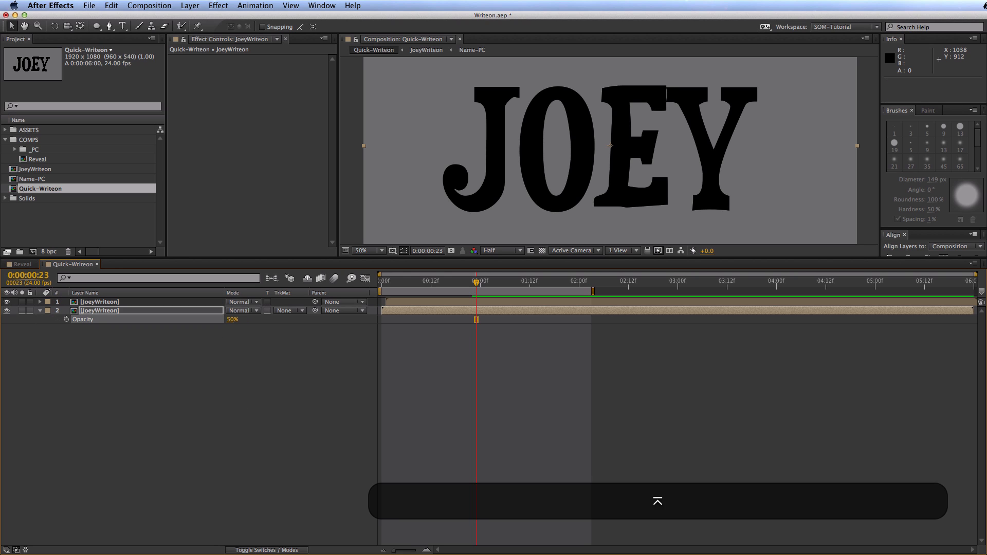
Return to the first frame and step forward to frame 5 to examine the semi-transparent leading edge
{"action": "key", "text": "Home"}
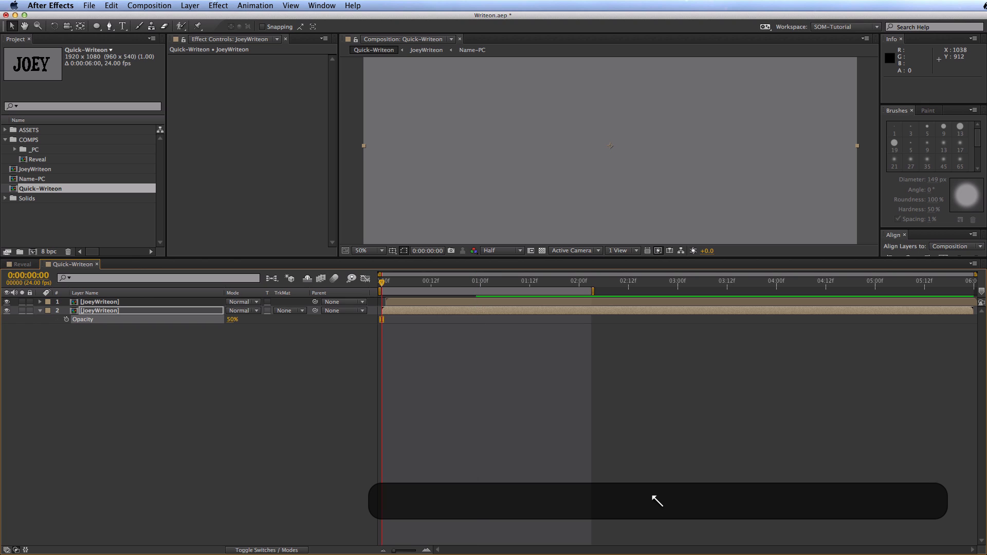
{"action": "key", "text": "Page_Down"}
{"action": "key", "text": "Page_Down"}
{"action": "key", "text": "Page_Down"}
{"action": "key", "text": "Page_Down"}
{"action": "key", "text": "Page_Down"}
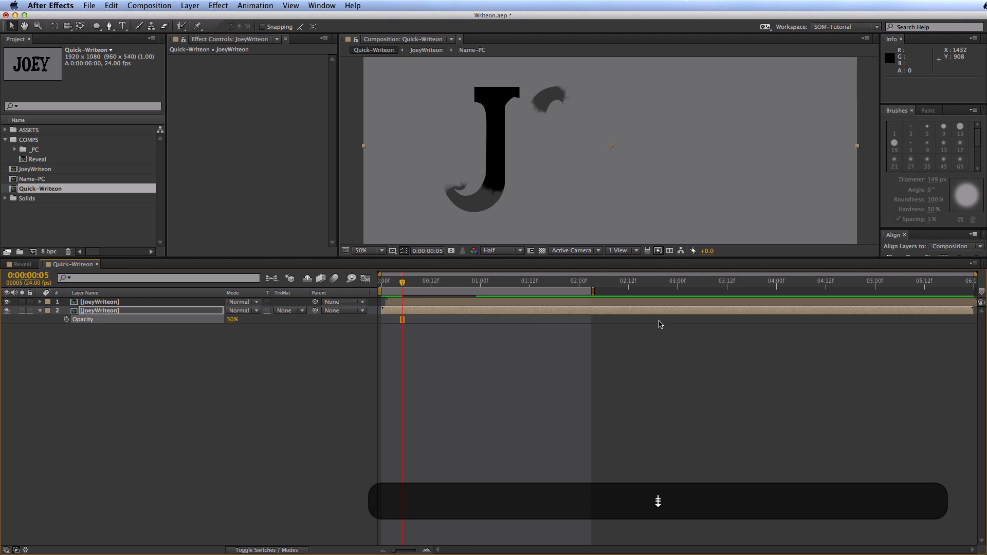
Preview the write-on playback with the offset semi-transparent copy, and stop it
{"action": "key", "text": "KP_0"}
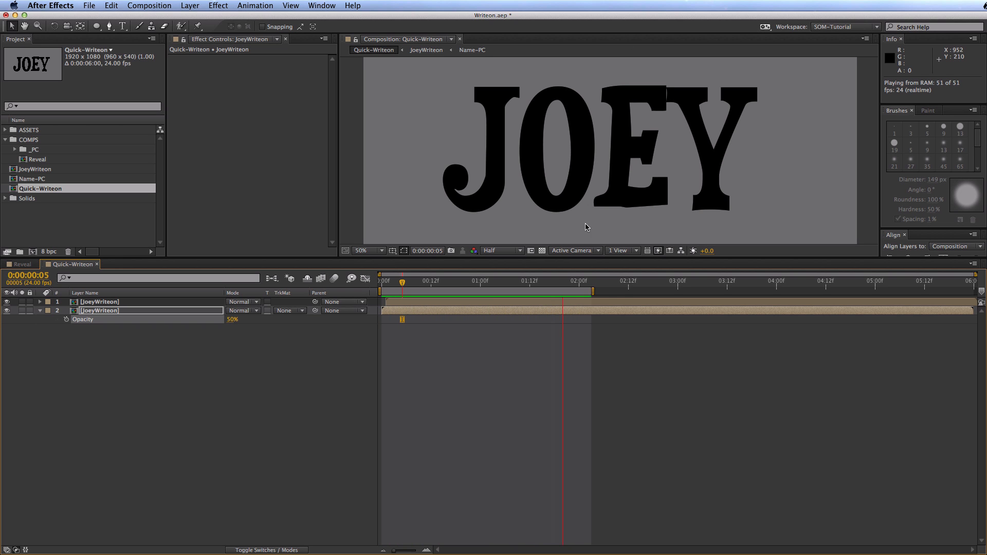
{"action": "key", "text": "space"}
{"action": "left_click", "coordinate": [504, 378]}
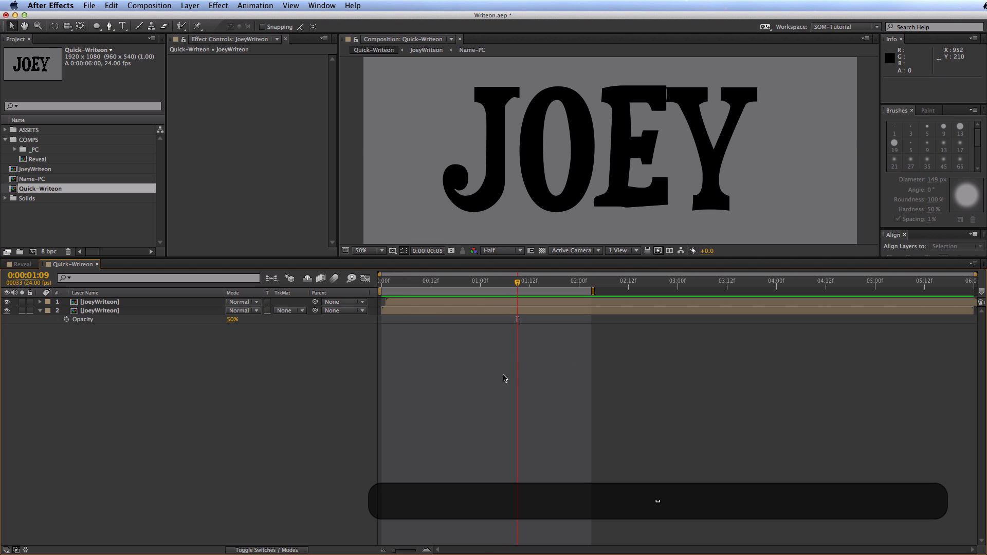
Realign the upper JoeyWriteon layer to start at the first frame and enable time remapping on both JoeyWriteon layers
{"action": "left_click", "coordinate": [406, 302]}
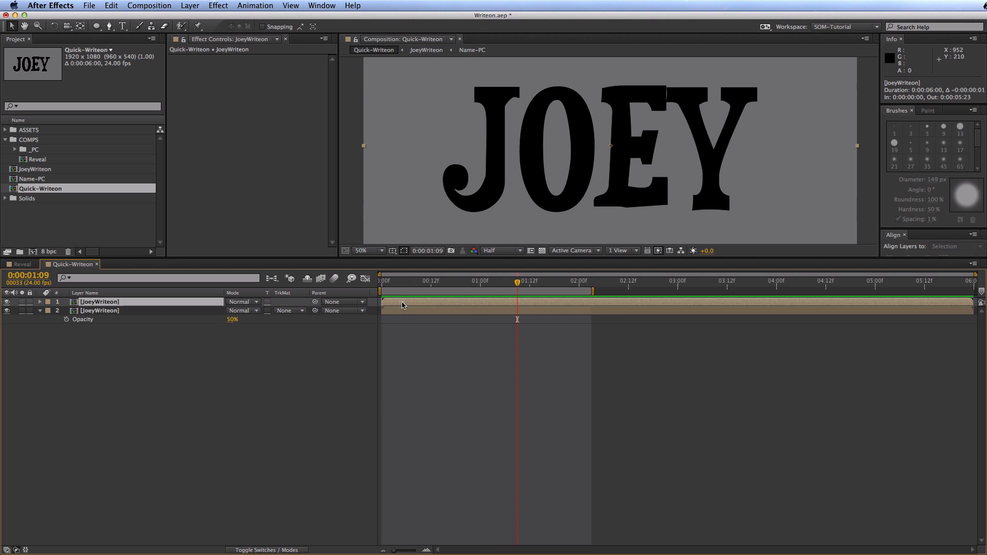
{"action": "left_click", "coordinate": [399, 332]}
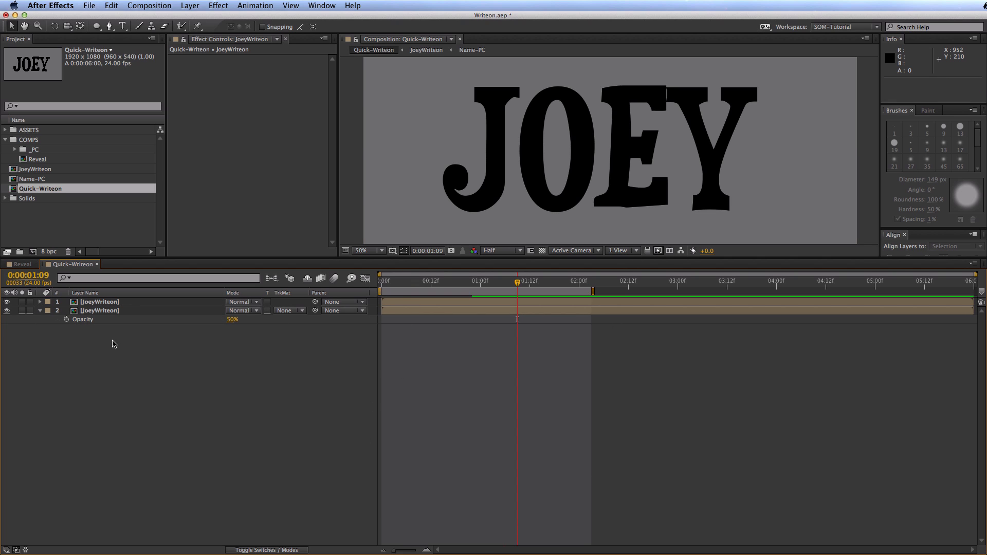
{"action": "left_click", "coordinate": [140, 308]}
{"action": "left_click_drag", "start_coordinate": [137, 322], "coordinate": [89, 321]}
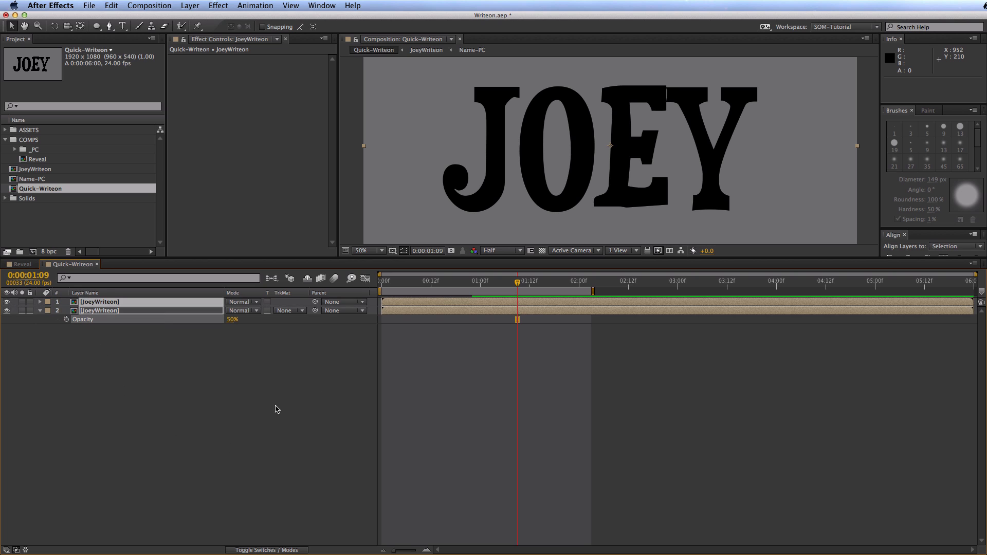
{"action": "left_click", "coordinate": [191, 5]}
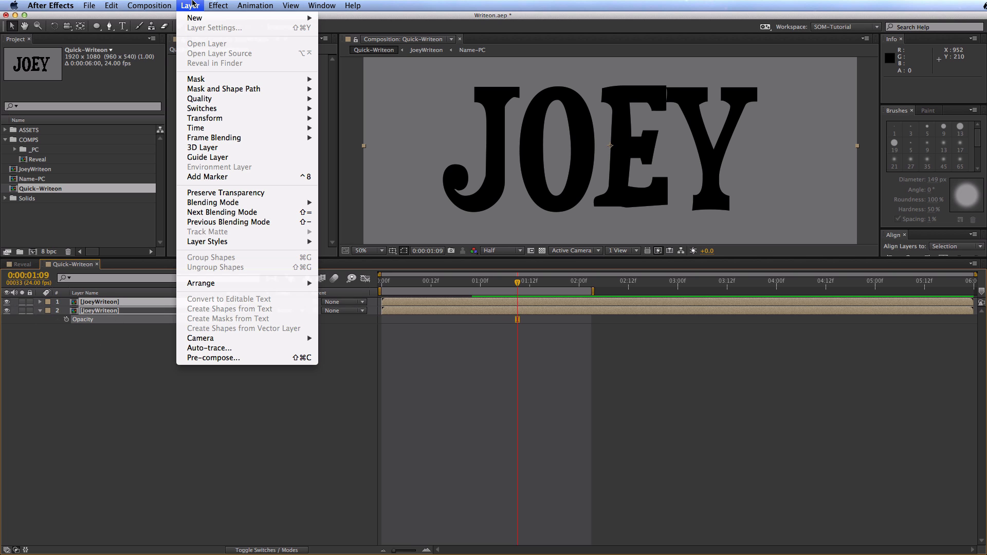
{"action": "mouse_move", "coordinate": [309, 128]}
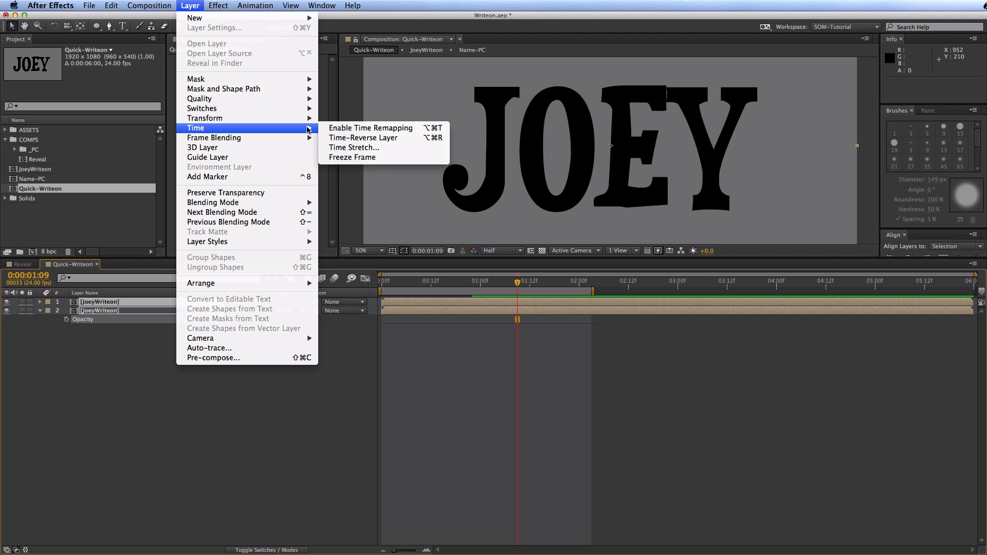
{"action": "left_click", "coordinate": [382, 130]}
Add Time Remap keyframes at 0:00:01:01 on both JoeyWriteon layers and move them to about 0:00:02:03 to slow the write-on
{"action": "mouse_move", "coordinate": [476, 284]}
{"action": "left_mouse_down"}
{"action": "mouse_move", "coordinate": [381, 283]}
{"action": "mouse_move", "coordinate": [484, 282]}
{"action": "left_mouse_up"}
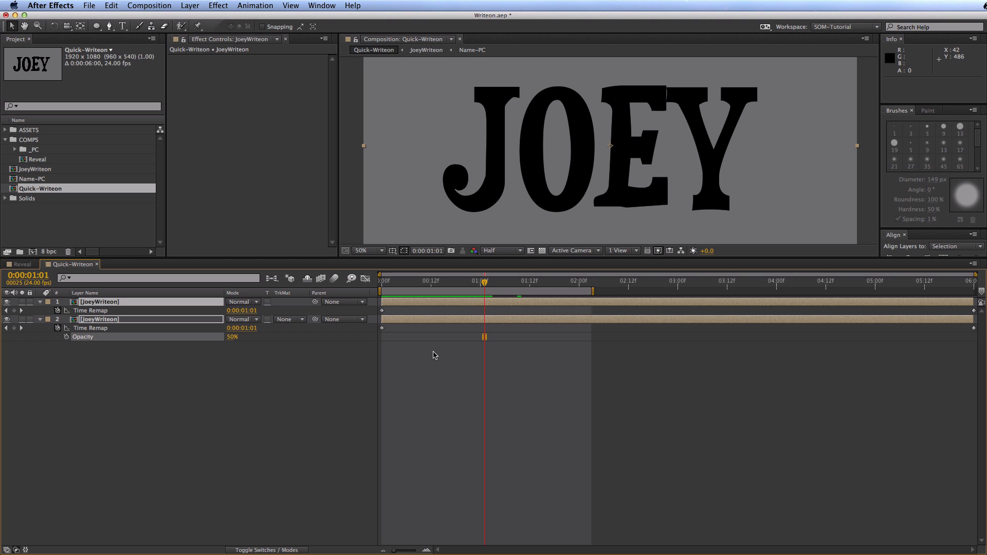
{"action": "left_click", "coordinate": [14, 311]}
{"action": "left_click", "coordinate": [13, 328]}
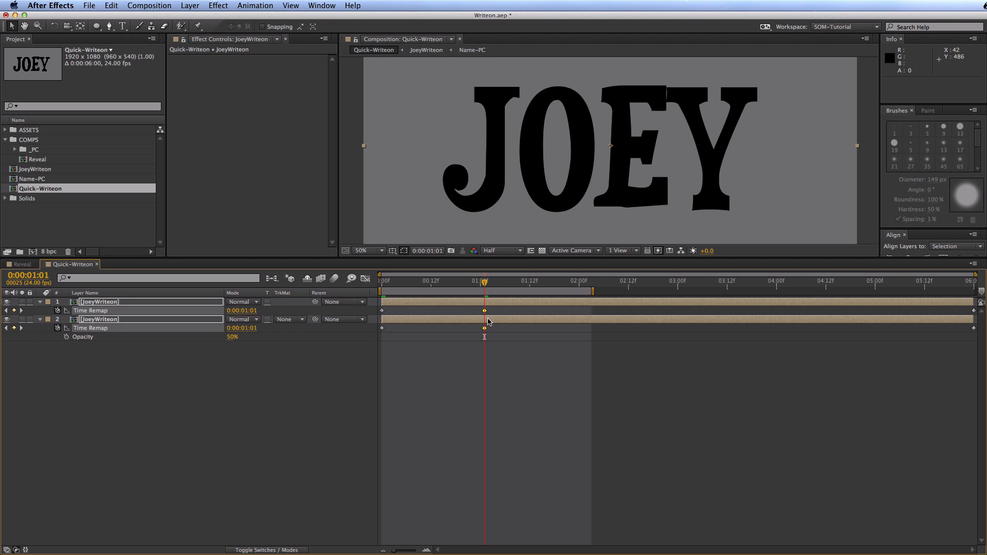
{"action": "left_click_drag", "start_coordinate": [501, 328], "coordinate": [592, 328]}
Extend the work area end to 0:00:03:21 and offset the upper JoeyWriteon layer one frame later
{"action": "left_click_drag", "start_coordinate": [593, 291], "coordinate": [770, 290]}
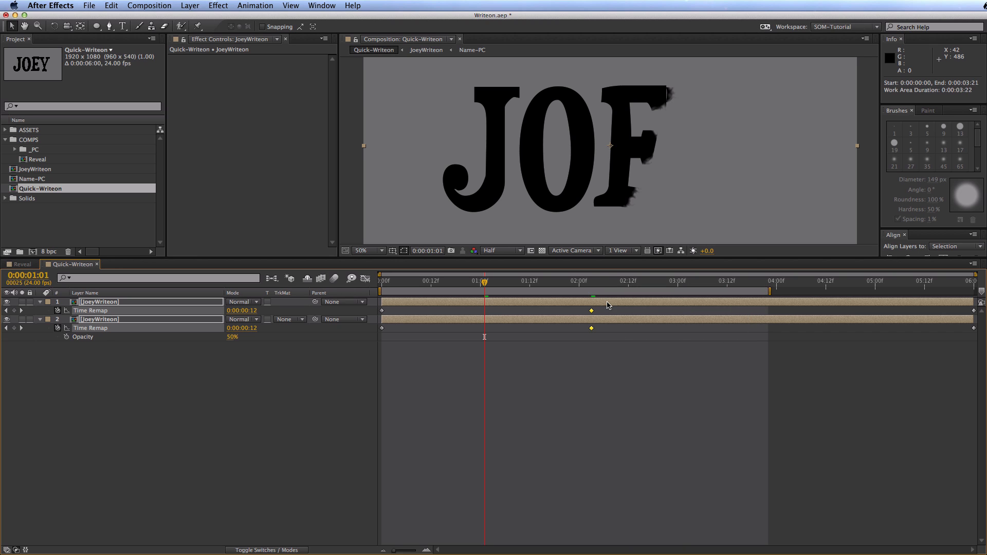
{"action": "left_click", "coordinate": [139, 301]}
{"action": "key", "text": "alt+Page_Down"}
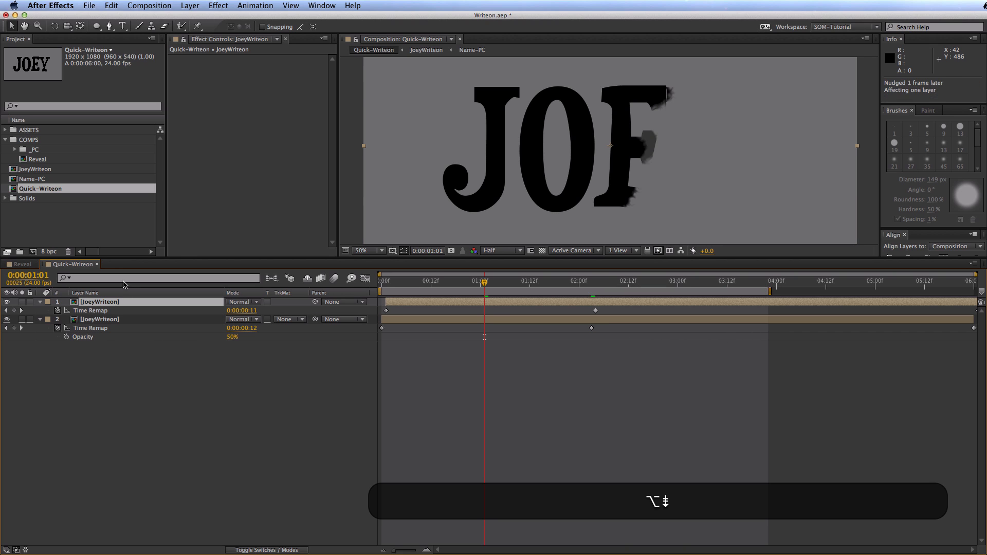
Preview the slowed write-on with its softened leading edge and save the project
{"action": "key", "text": "KP_0"}
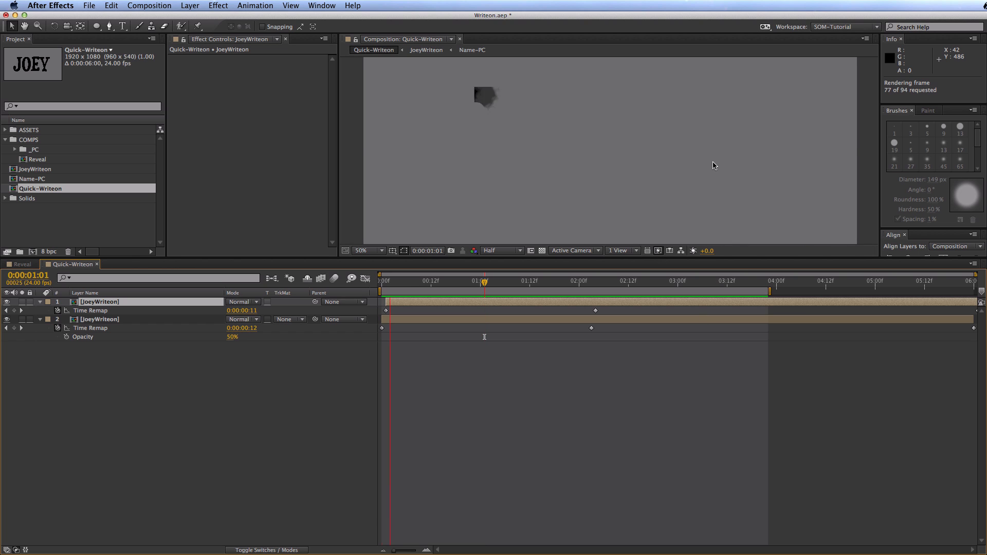
{"action": "key", "text": "KP_0"}
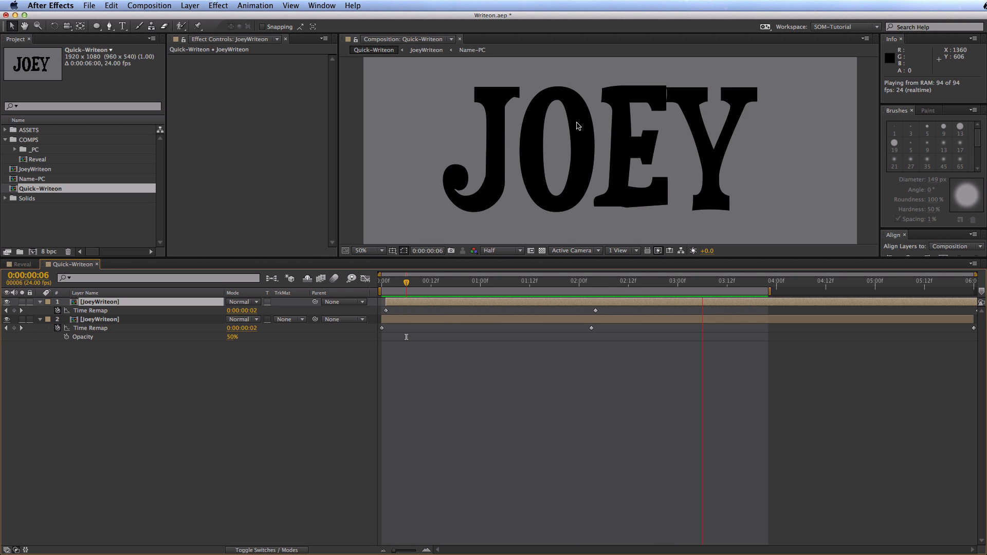
{"action": "key", "text": "space"}
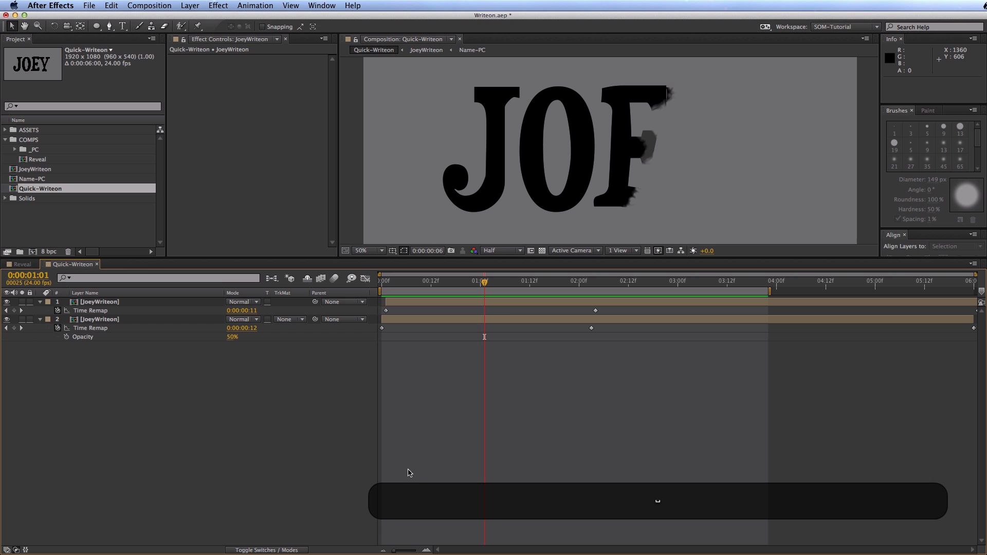
{"action": "key", "text": "cmd+s"}
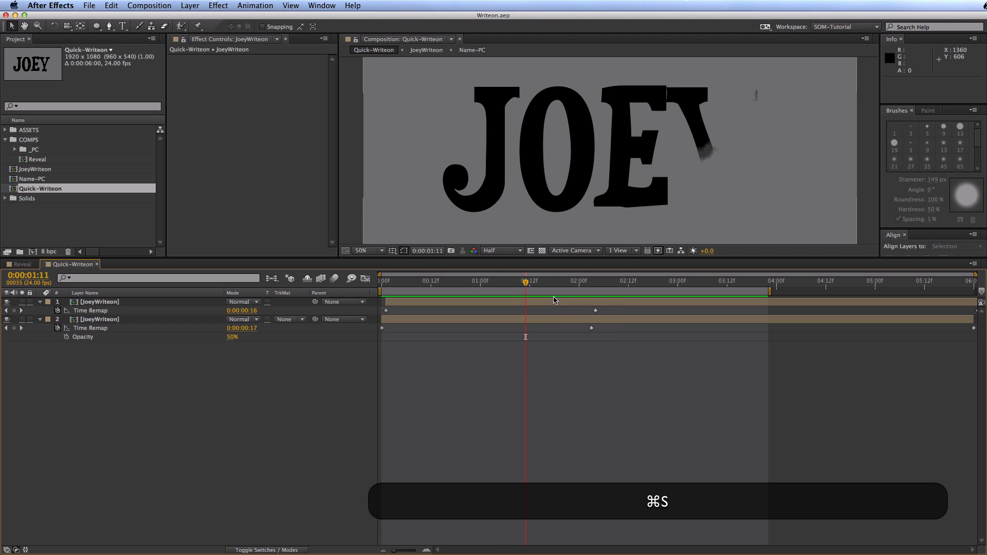
{"action": "left_click", "coordinate": [588, 282]}
{"action": "left_click_drag", "start_coordinate": [595, 282], "coordinate": [615, 282]}
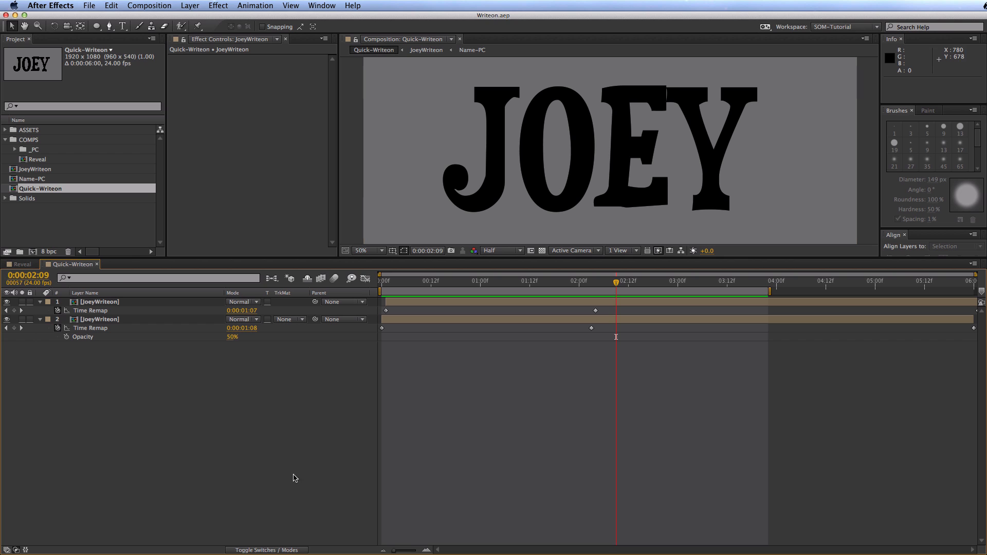
{"action": "left_click", "coordinate": [95, 232]}
{"action": "key", "text": "super+n"}
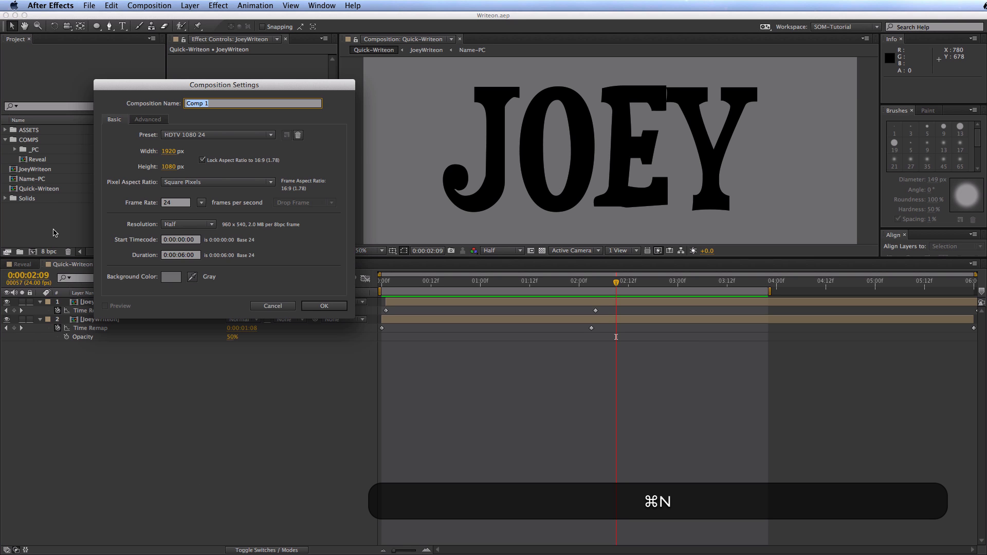
{"action": "key", "text": "Escape"}
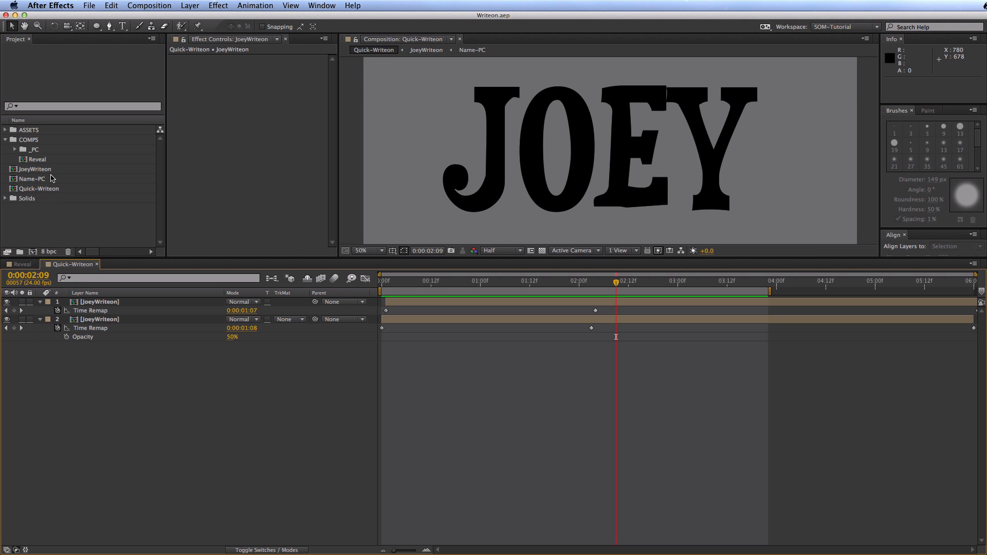
Open the nested JoeyWriteon composition and its FONT layer's Name-PC composition to examine the source lettering
{"action": "double_click", "coordinate": [106, 320]}
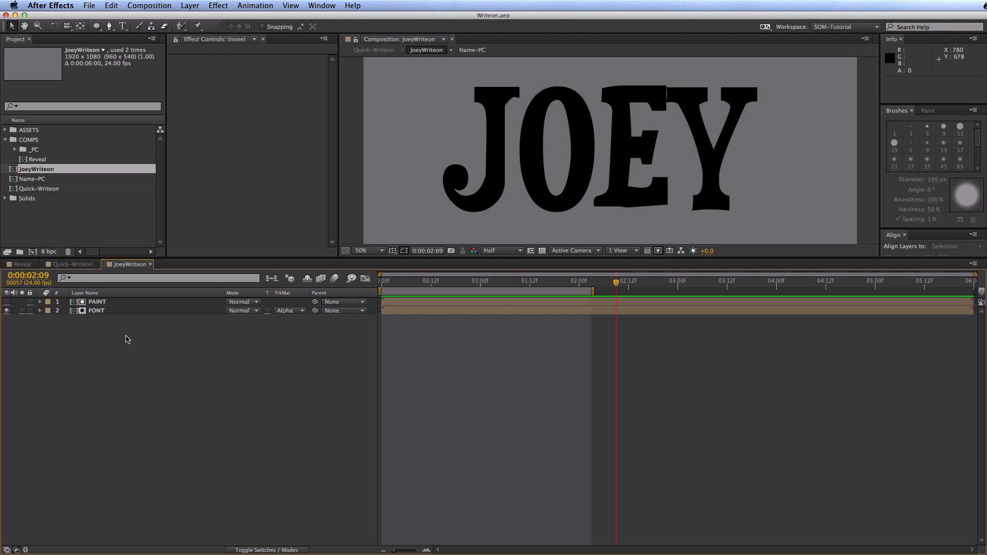
{"action": "left_click", "coordinate": [118, 312]}
{"action": "double_click", "coordinate": [119, 312]}
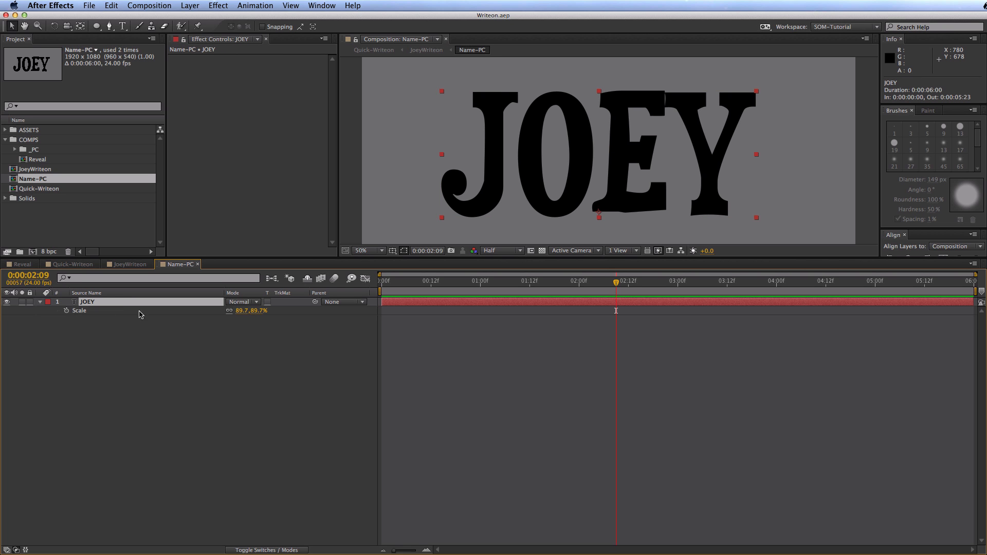
{"action": "key", "text": "space"}
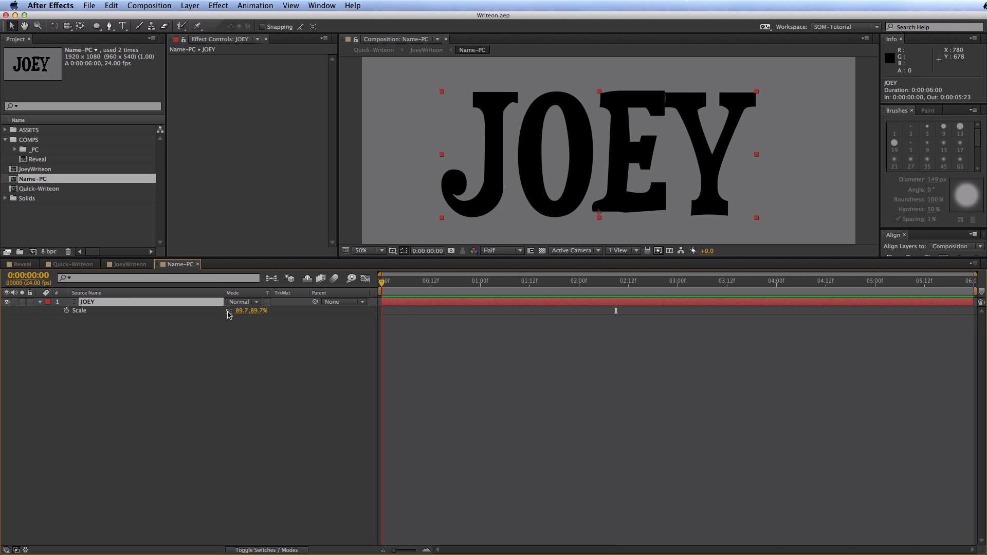
{"action": "key", "text": "space"}
{"action": "left_click", "coordinate": [164, 393]}
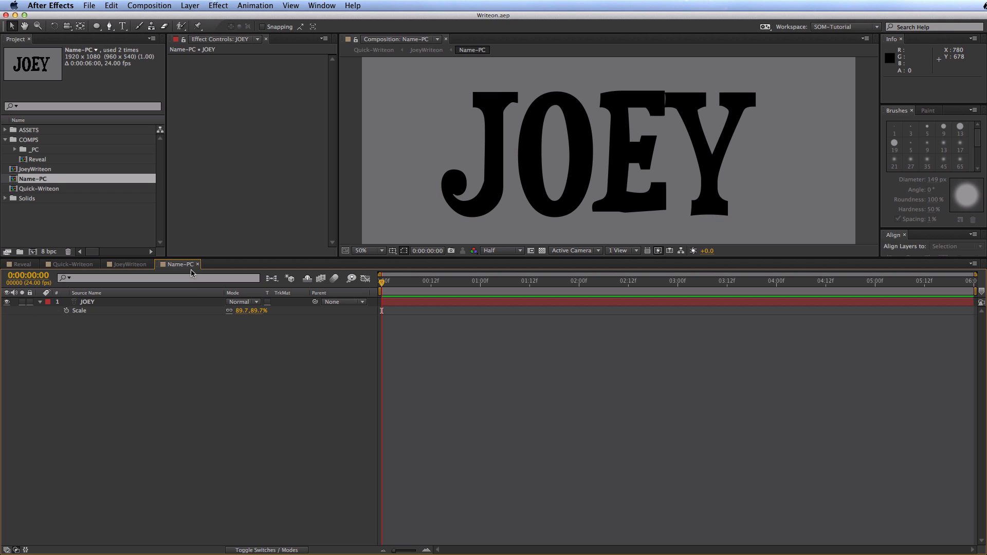
Create a new composition from Name-PC and rename it WriteOnStroke
{"action": "left_click", "coordinate": [59, 241]}
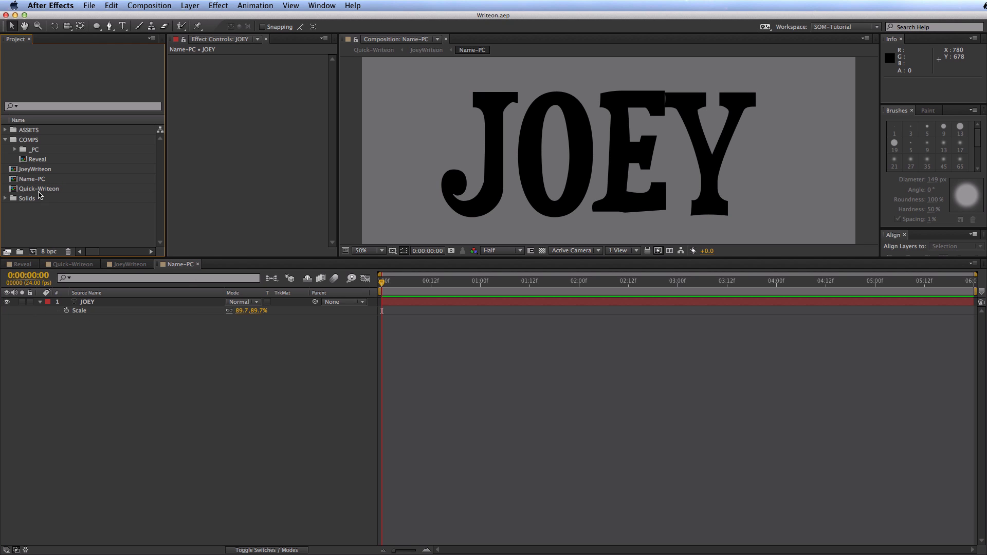
{"action": "left_click", "coordinate": [35, 180]}
{"action": "left_click_drag", "start_coordinate": [35, 180], "coordinate": [32, 254]}
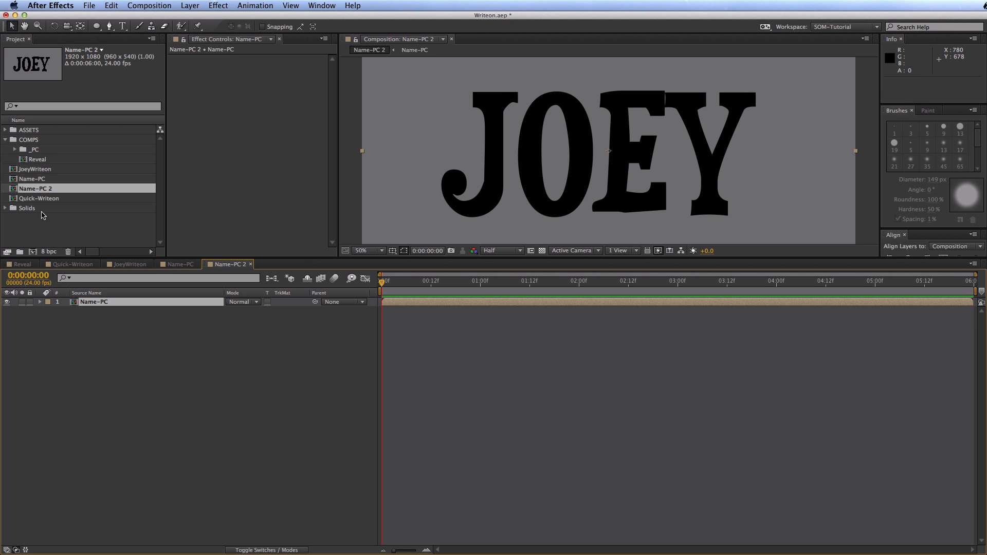
{"action": "left_click", "coordinate": [47, 190]}
{"action": "key", "text": "Return"}
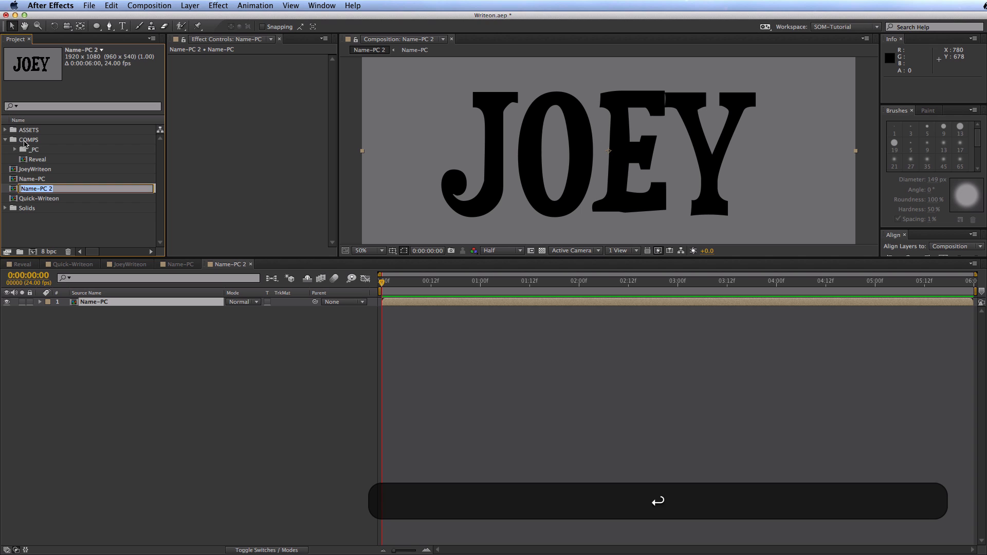
{"action": "type", "text": "WriteOnStroke"}
{"action": "key", "text": "Return"}
Draw an open Pen path with an 80 px stroke on a new shape layer, following the letter J from above its stem through the hook
{"action": "left_click", "coordinate": [395, 315]}
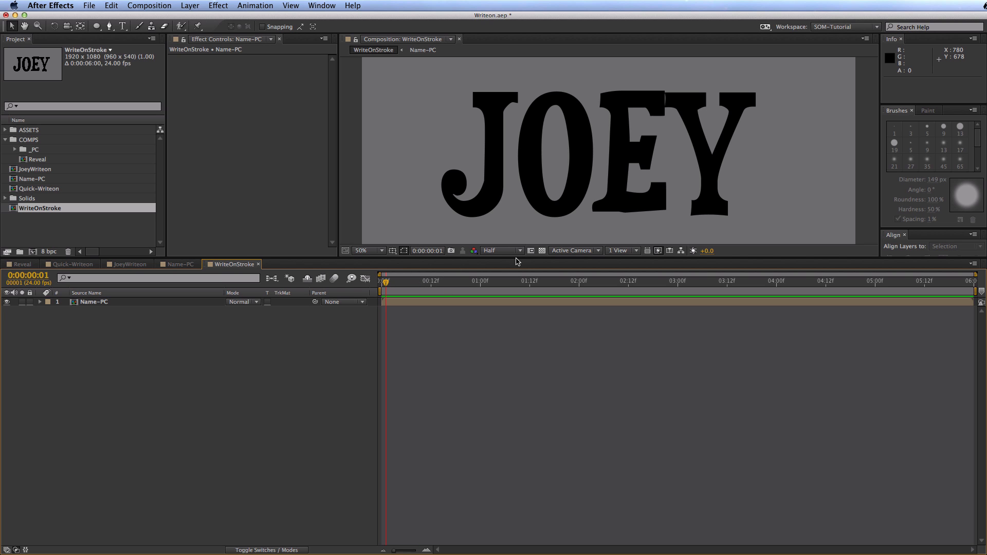
{"action": "left_click_drag", "start_coordinate": [515, 257], "coordinate": [515, 370]}
{"action": "key", "text": "space"}
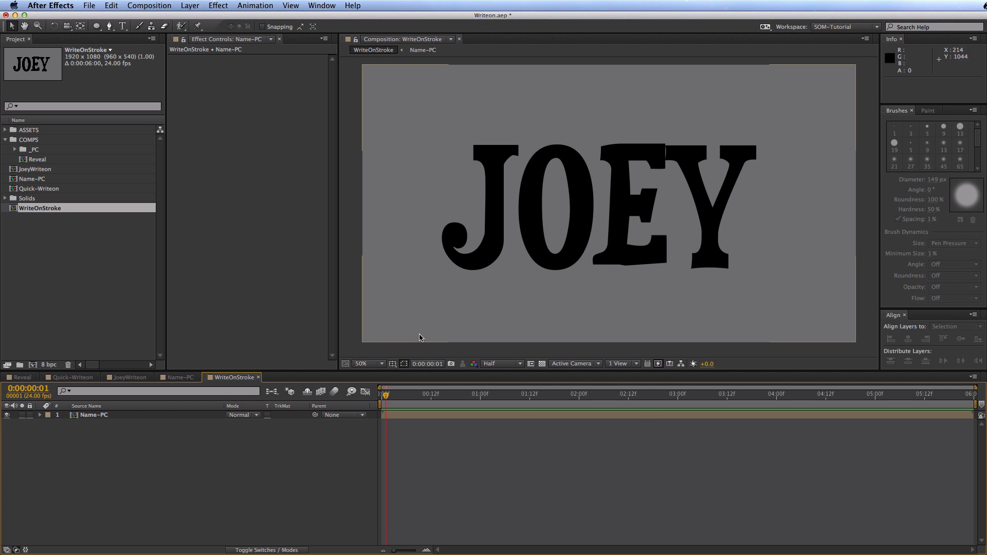
{"action": "key", "text": "g"}
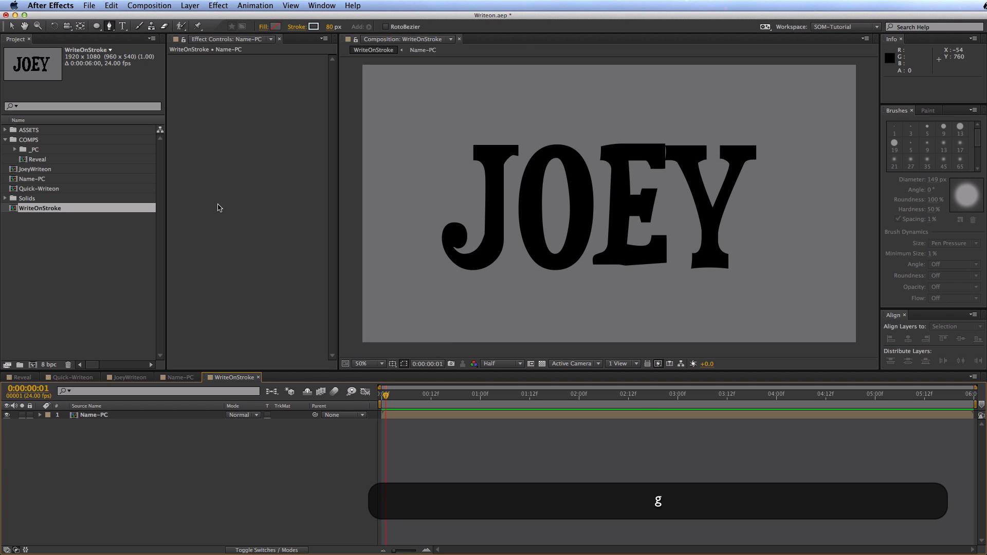
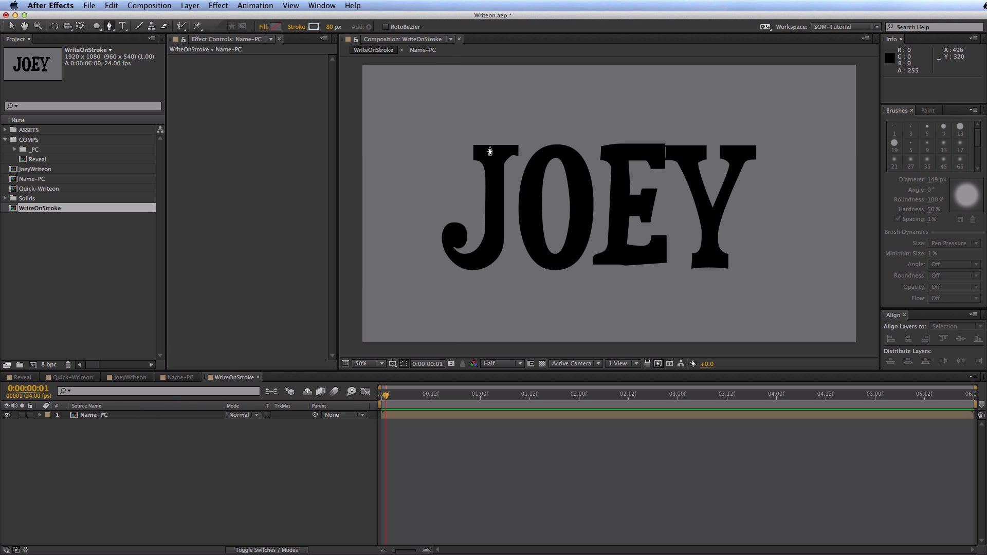
{"action": "left_click", "coordinate": [492, 129]}
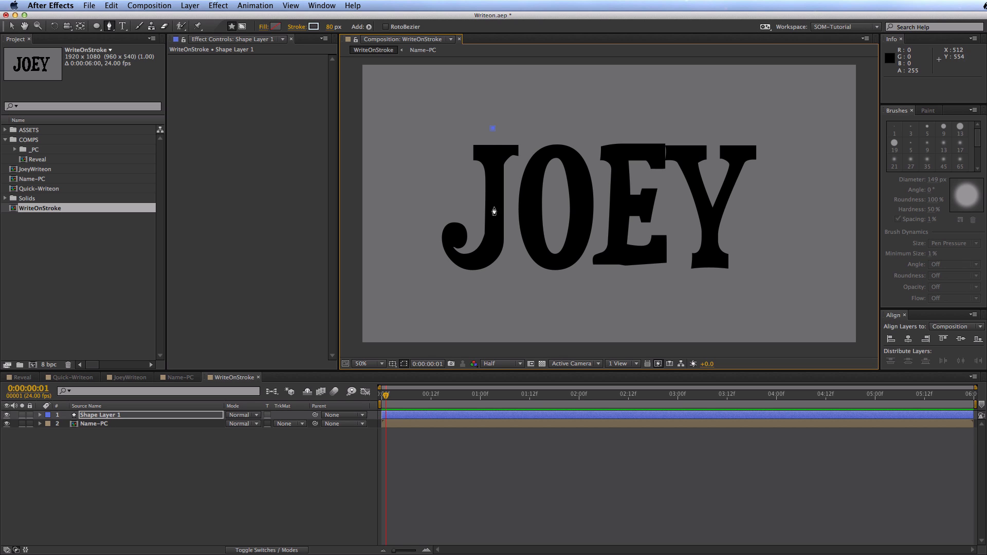
{"action": "left_click_drag", "start_coordinate": [494, 208], "coordinate": [494, 223]}
{"action": "mouse_move", "coordinate": [484, 256]}
{"action": "left_mouse_down"}
{"action": "mouse_move", "coordinate": [467, 265]}
{"action": "mouse_move", "coordinate": [440, 254]}
{"action": "mouse_move", "coordinate": [447, 232]}
{"action": "mouse_move", "coordinate": [461, 232]}
{"action": "mouse_move", "coordinate": [452, 252]}
{"action": "mouse_move", "coordinate": [491, 255]}
{"action": "mouse_move", "coordinate": [498, 239]}
{"action": "left_mouse_up"}
{"action": "left_click", "coordinate": [448, 252]}
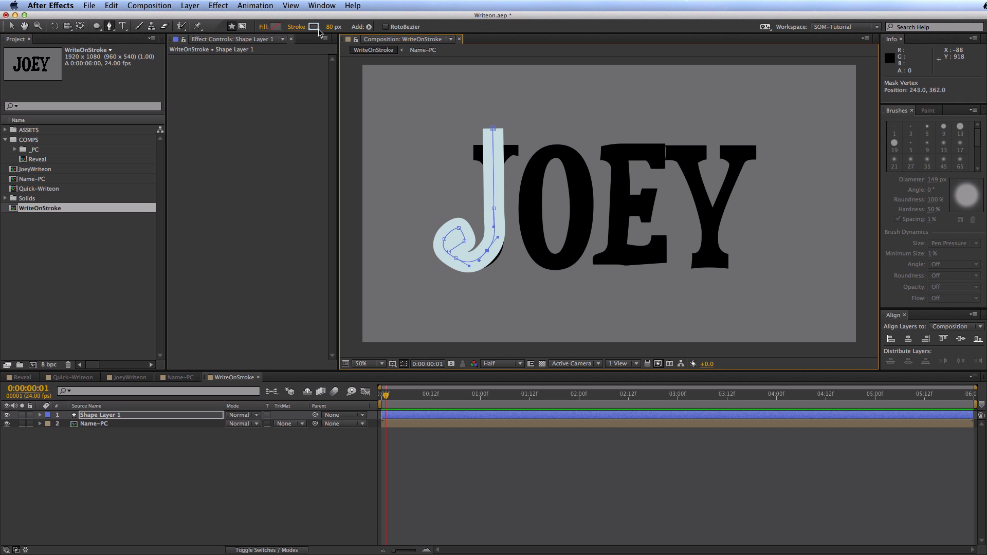
Set the J path's stroke width to 94.5 px and adjust the vertex at the lower bend to cover the letter
{"action": "mouse_move", "coordinate": [332, 26]}
{"action": "left_mouse_down"}
{"action": "mouse_move", "coordinate": [405, 39]}
{"action": "mouse_move", "coordinate": [362, 46]}
{"action": "left_mouse_up"}
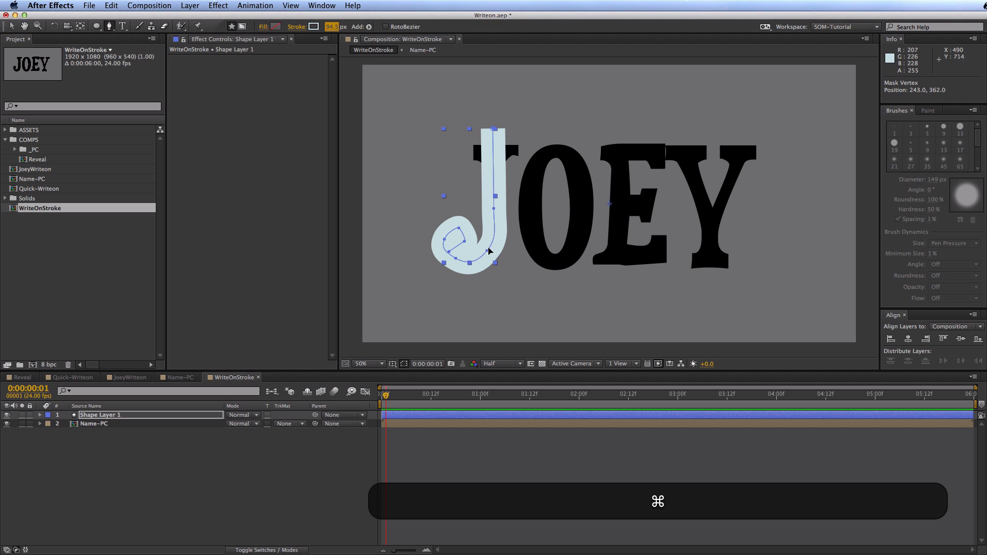
{"action": "left_click_drag", "start_coordinate": [488, 250], "coordinate": [499, 235]}
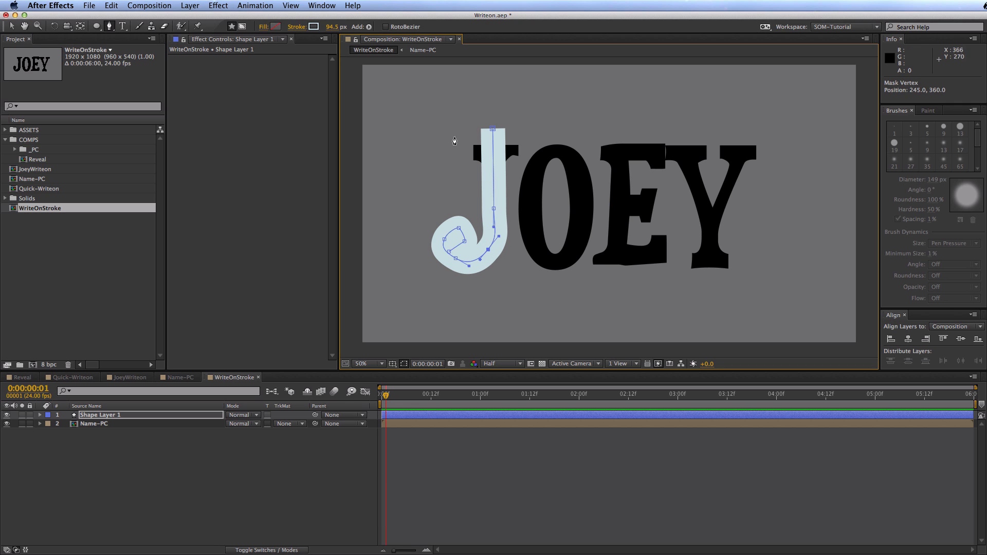
Reshape the upper part of the J path so it starts at the serif's right end, curves around its left side and follows the stem
{"action": "left_click_drag", "start_coordinate": [493, 129], "coordinate": [519, 150]}
{"action": "left_click", "coordinate": [492, 153]}
{"action": "left_click", "coordinate": [497, 177]}
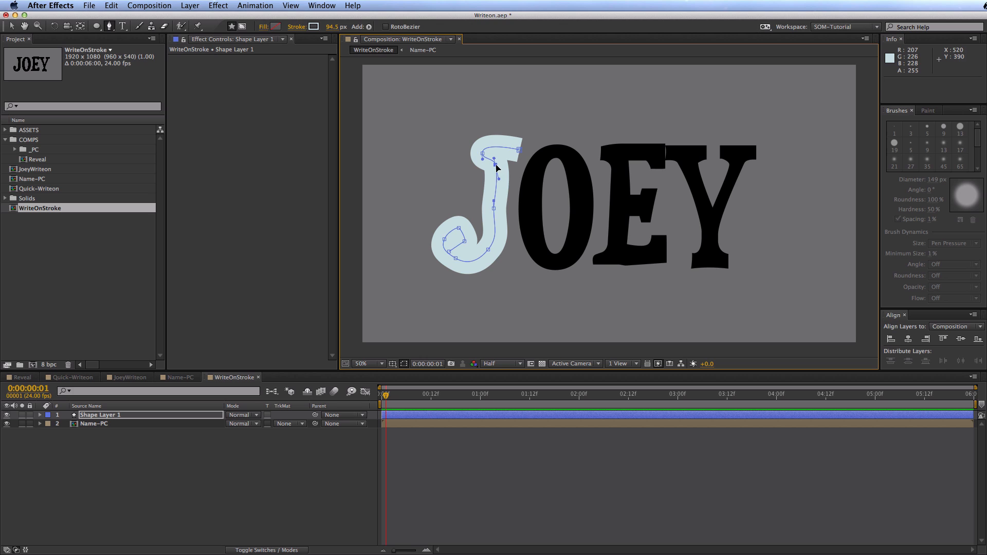
{"action": "left_click", "coordinate": [494, 208]}
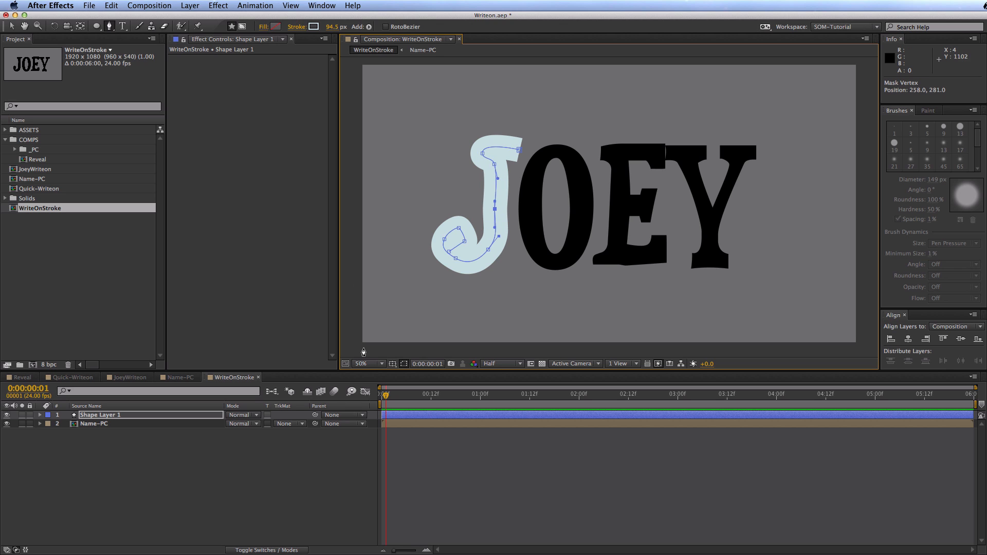
Rename the shape layer covering the letter J as J
{"action": "left_click_drag", "start_coordinate": [159, 419], "coordinate": [130, 415]}
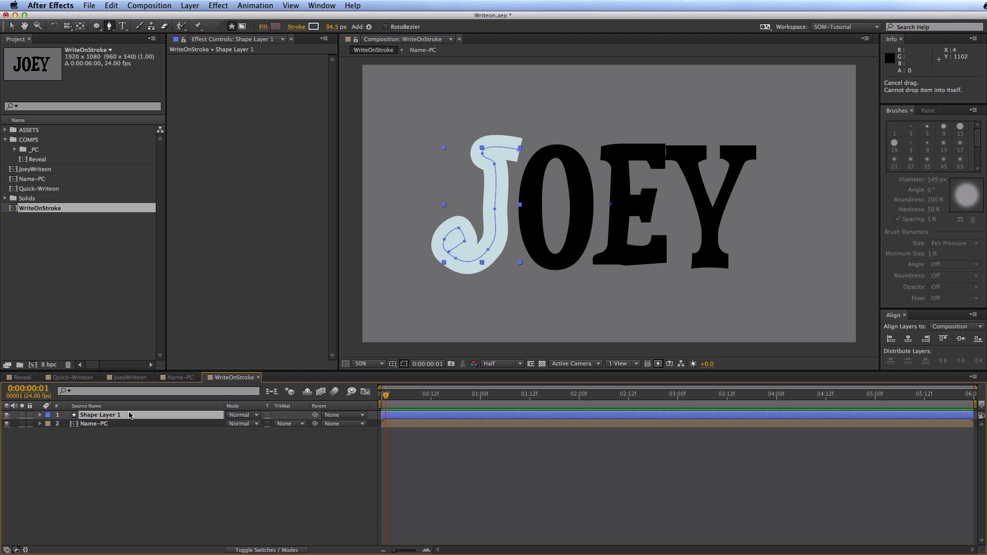
{"action": "key", "text": "Return"}
{"action": "type", "text": "J"}
{"action": "key", "text": "Return"}
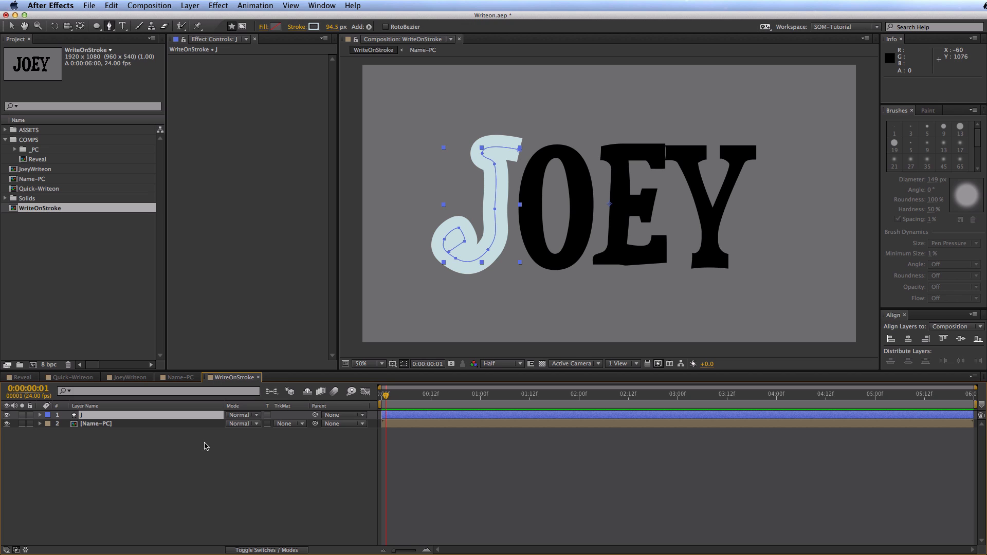
Add a Trim Paths operator to the J shape layer and expand its properties
{"action": "left_click", "coordinate": [40, 415]}
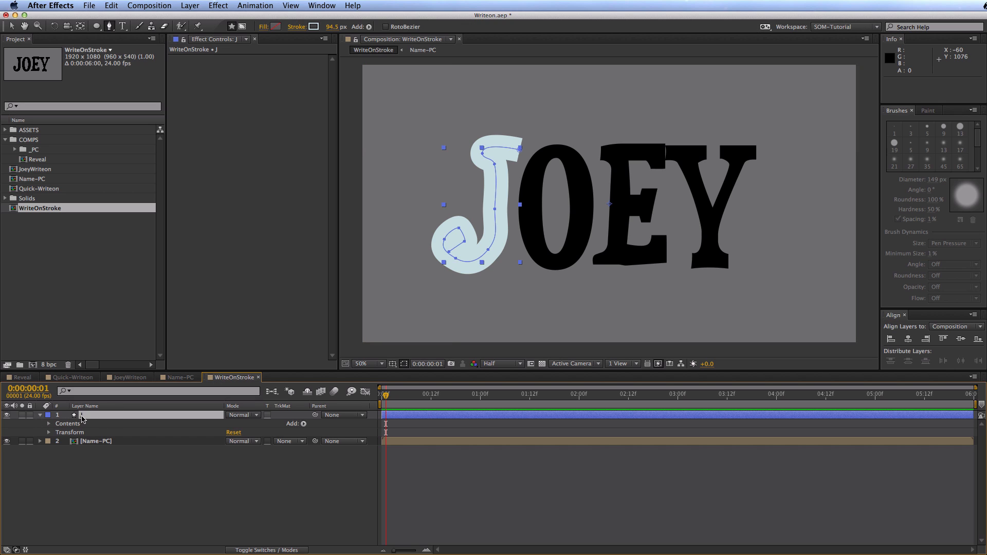
{"action": "left_click", "coordinate": [303, 424]}
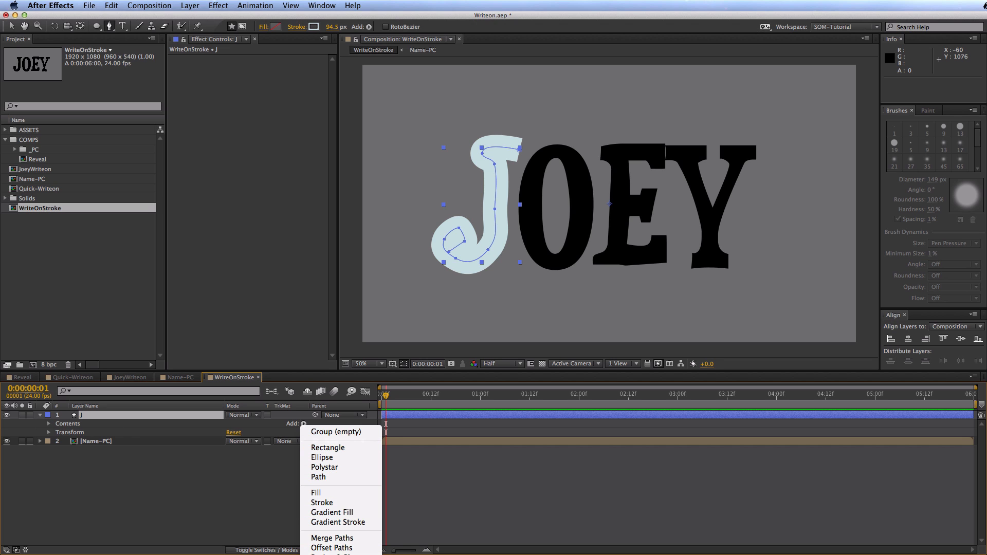
{"action": "left_click", "coordinate": [329, 549]}
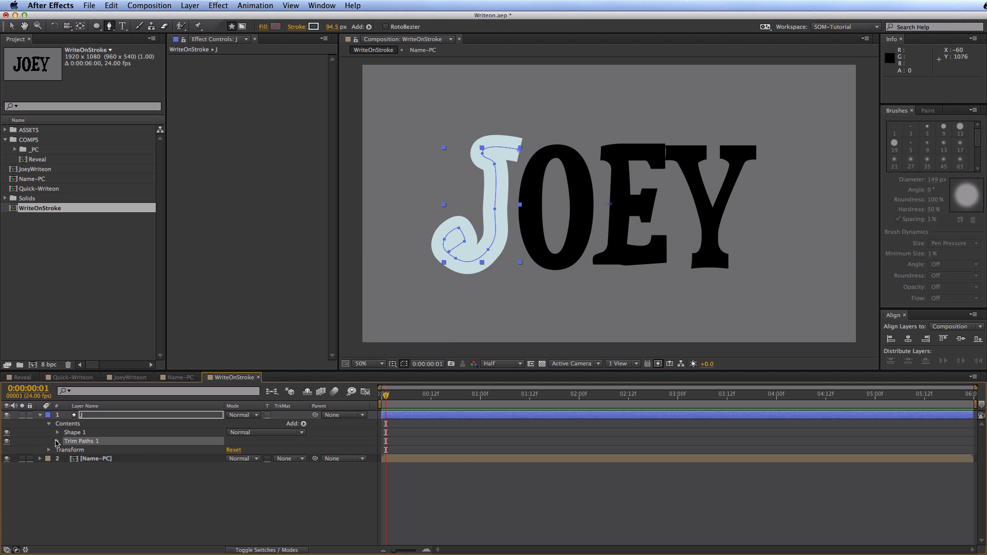
{"action": "left_click", "coordinate": [57, 441]}
Keyframe the J layer's Trim Paths End from 0% at frame 0 to 100% at frame 6
{"action": "mouse_move", "coordinate": [235, 458]}
{"action": "left_mouse_down"}
{"action": "mouse_move", "coordinate": [61, 459]}
{"action": "mouse_move", "coordinate": [179, 448]}
{"action": "mouse_move", "coordinate": [378, 380]}
{"action": "mouse_move", "coordinate": [88, 409]}
{"action": "left_mouse_up"}
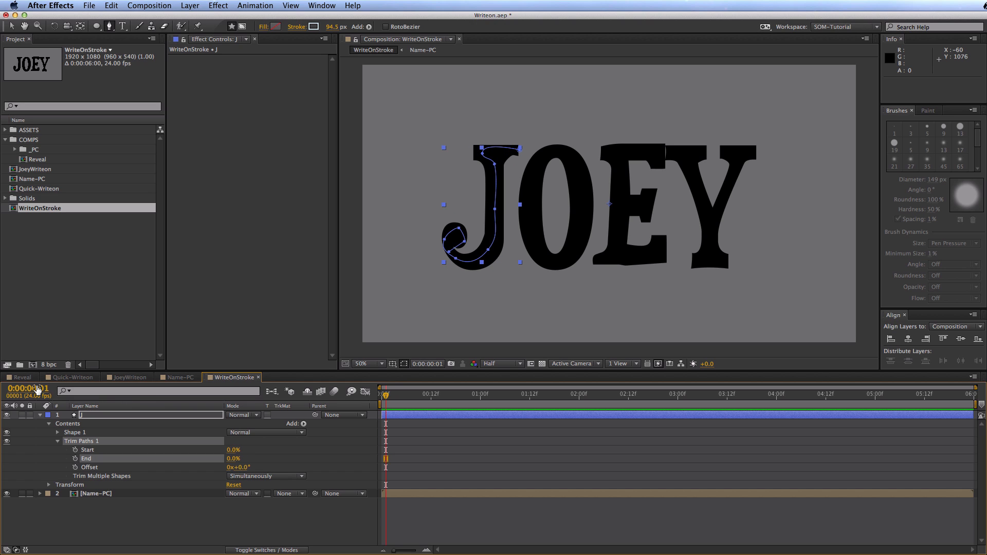
{"action": "left_click_drag", "start_coordinate": [37, 389], "coordinate": [34, 390]}
{"action": "left_click", "coordinate": [75, 459]}
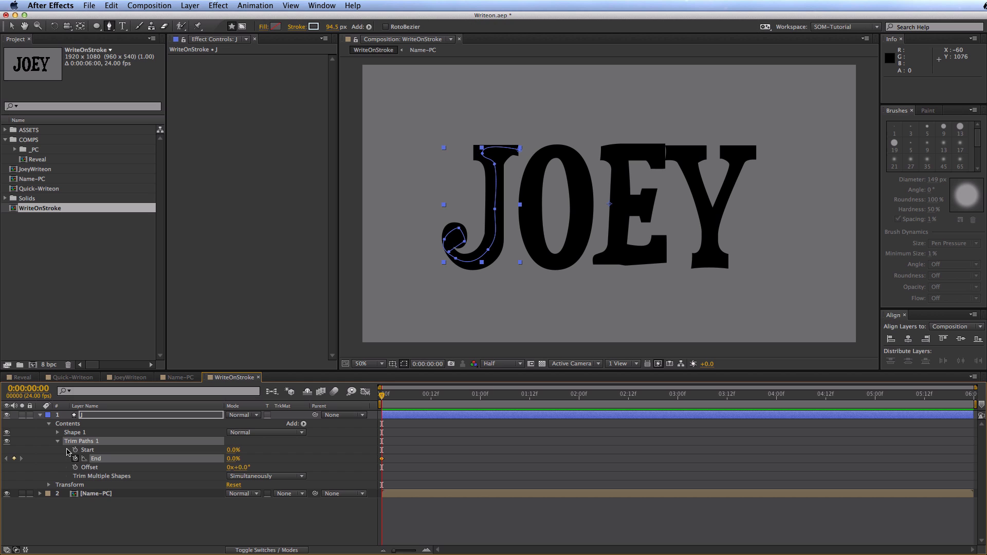
{"action": "key", "text": "Page_Down"}
{"action": "key", "text": "Page_Down"}
{"action": "key", "text": "Page_Down"}
{"action": "key", "text": "Page_Down"}
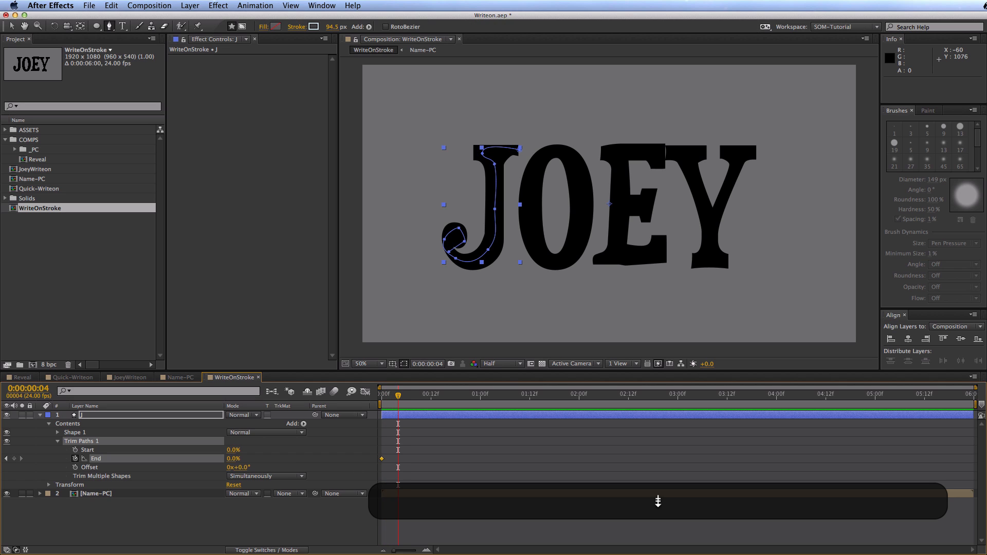
{"action": "key", "text": "Page_Down"}
{"action": "left_click_drag", "start_coordinate": [235, 460], "coordinate": [535, 506]}
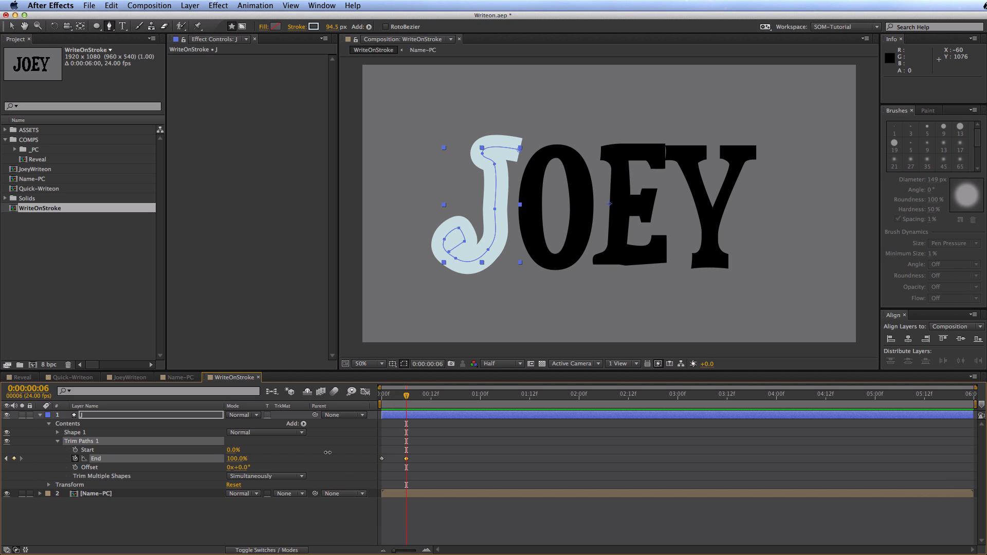
{"action": "mouse_move", "coordinate": [406, 395]}
{"action": "left_mouse_down"}
{"action": "mouse_move", "coordinate": [379, 395]}
{"action": "mouse_move", "coordinate": [406, 395]}
{"action": "left_mouse_up"}
Draw a stroked Pen path on a new shape layer, following the letter O counterclockwise from its top all the way around
{"action": "left_click", "coordinate": [389, 522]}
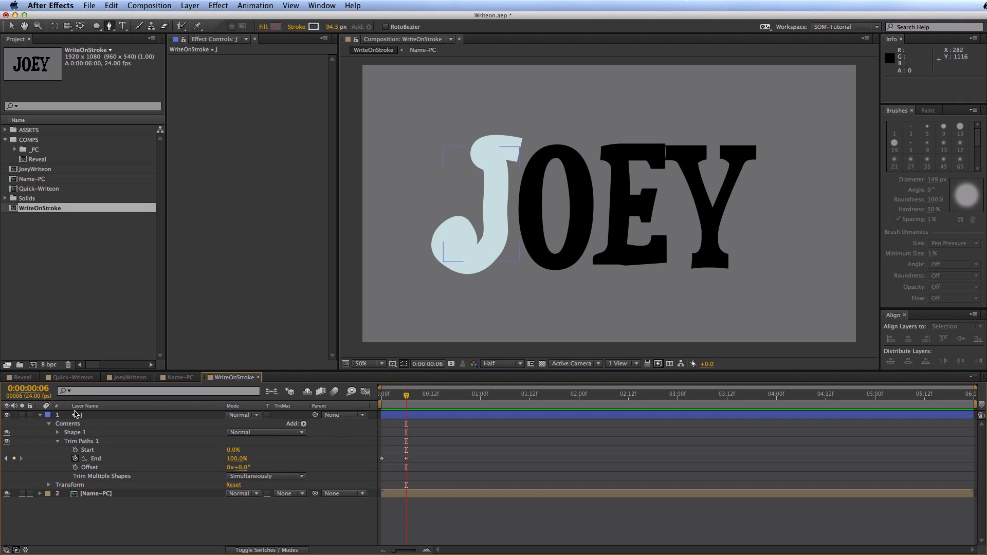
{"action": "left_click", "coordinate": [170, 522]}
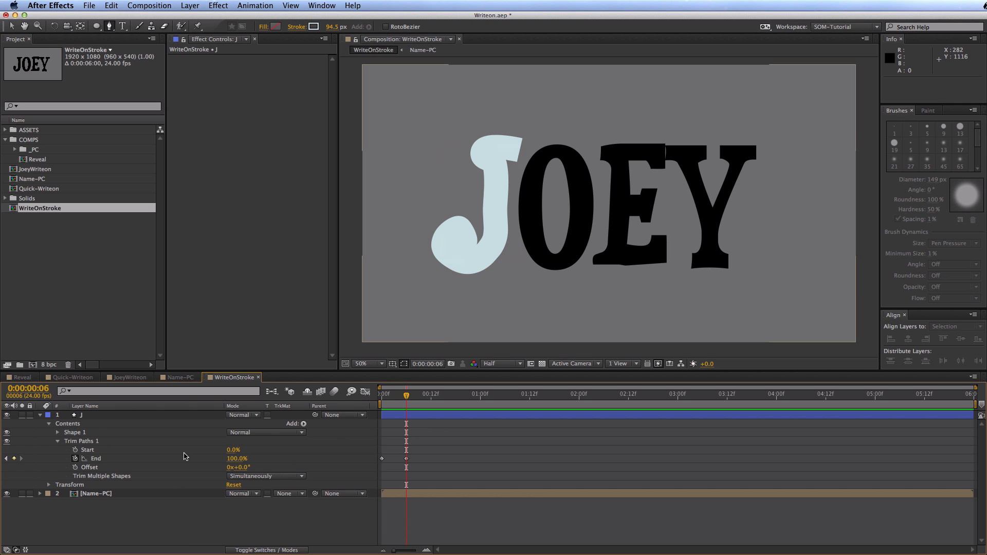
{"action": "left_click", "coordinate": [93, 416]}
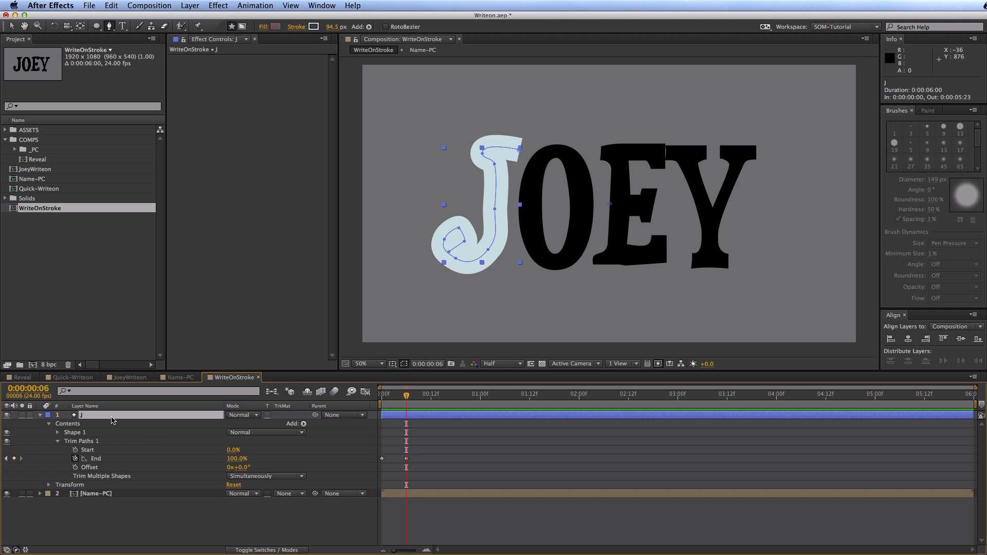
{"action": "left_click", "coordinate": [217, 524]}
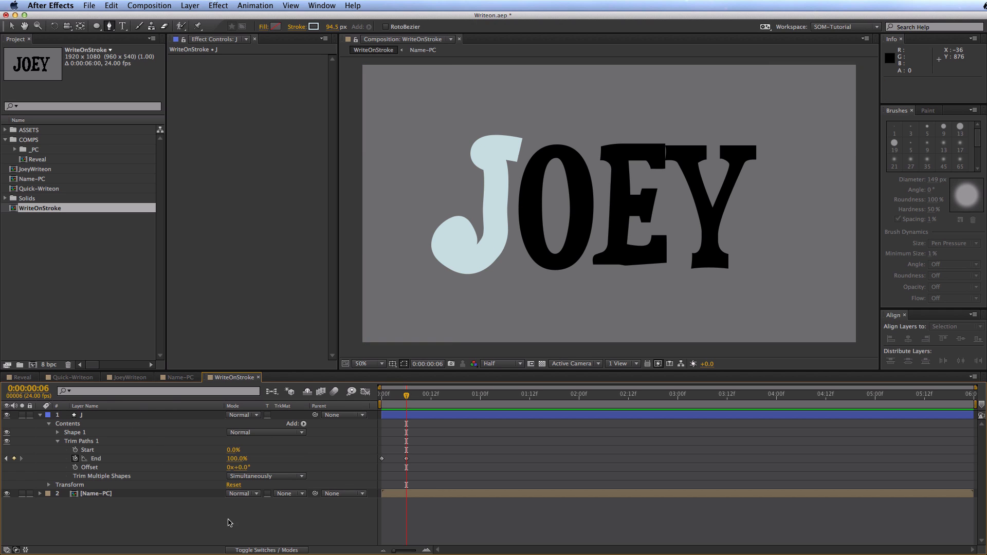
{"action": "left_click", "coordinate": [555, 151]}
{"action": "mouse_move", "coordinate": [529, 195]}
{"action": "left_mouse_down"}
{"action": "mouse_move", "coordinate": [528, 226]}
{"action": "mouse_move", "coordinate": [555, 262]}
{"action": "mouse_move", "coordinate": [576, 251]}
{"action": "mouse_move", "coordinate": [581, 217]}
{"action": "left_mouse_up"}
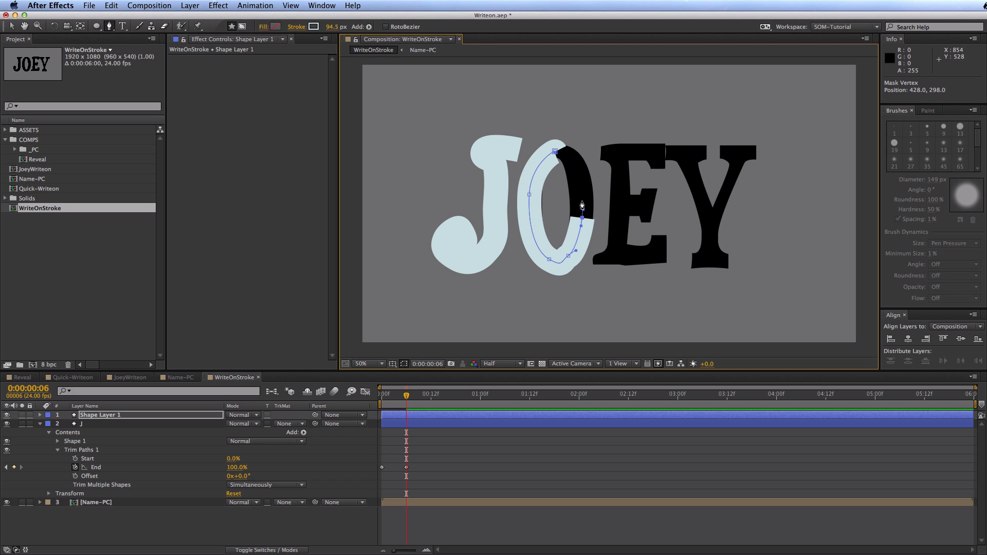
{"action": "mouse_move", "coordinate": [579, 180]}
{"action": "left_mouse_down"}
{"action": "mouse_move", "coordinate": [562, 154]}
{"action": "mouse_move", "coordinate": [545, 153]}
{"action": "mouse_move", "coordinate": [569, 158]}
{"action": "left_mouse_up"}
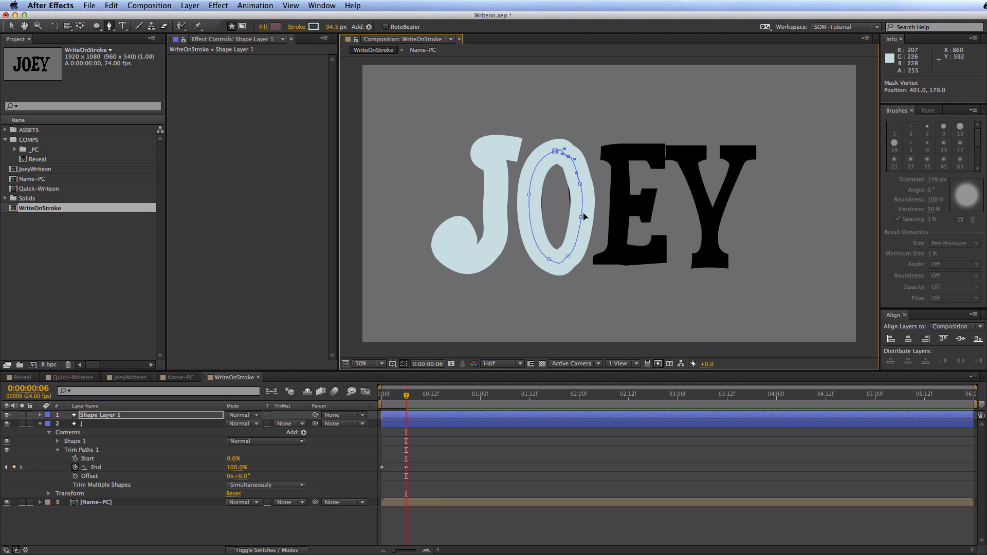
Widen the O path's stroke to 104.2 px and rename its shape layer as O
{"action": "left_click_drag", "start_coordinate": [335, 27], "coordinate": [368, 20]}
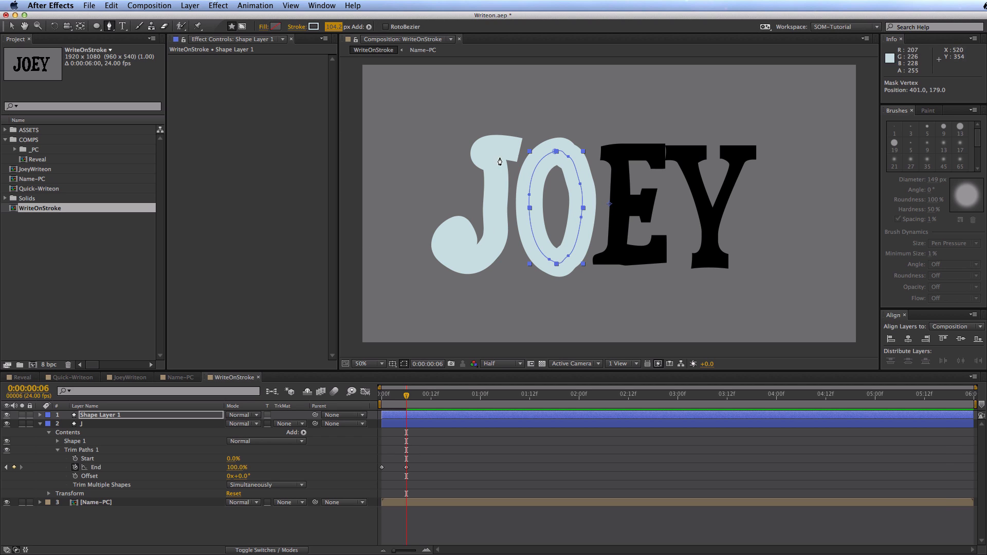
{"action": "left_click", "coordinate": [170, 417]}
{"action": "key", "text": "Return"}
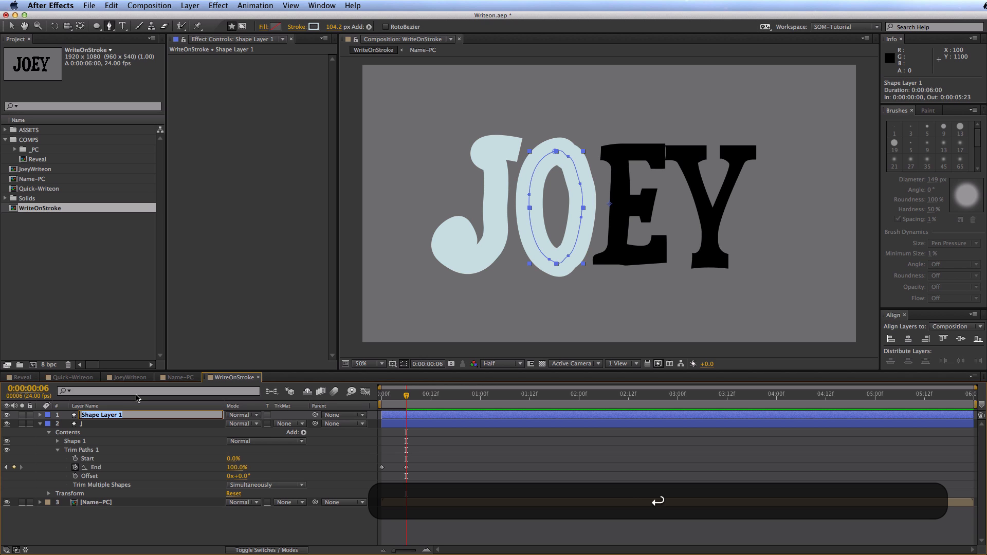
{"action": "type", "text": "O"}
{"action": "key", "text": "Return"}
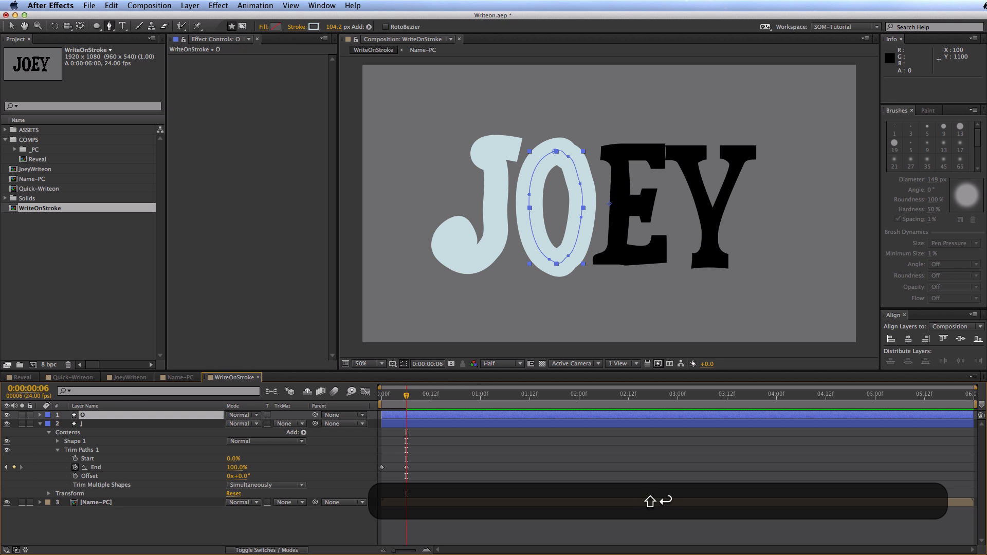
Shift the O layer to start at frame 6 and try to paste the J layer's Trim Paths onto it
{"action": "left_click", "coordinate": [86, 450]}
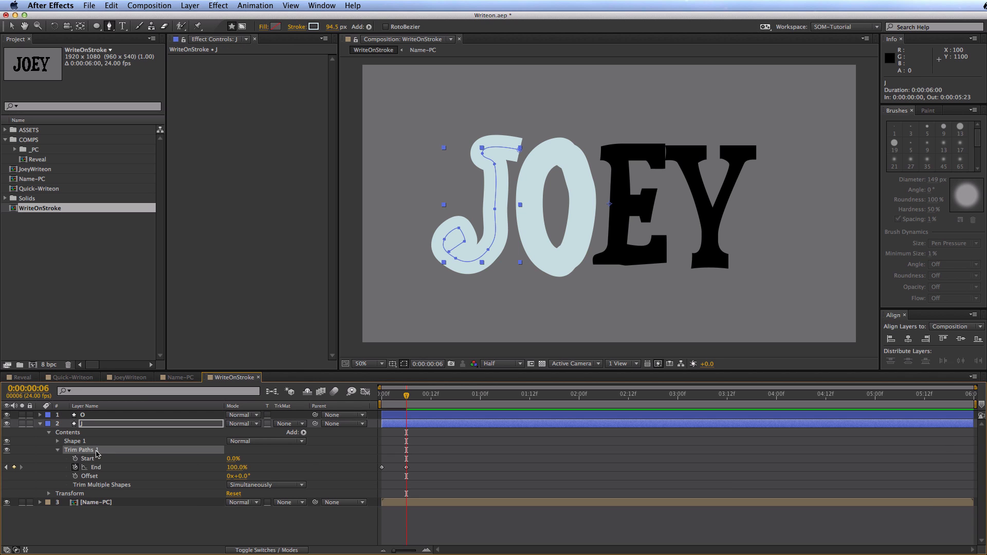
{"action": "key", "text": "super"}
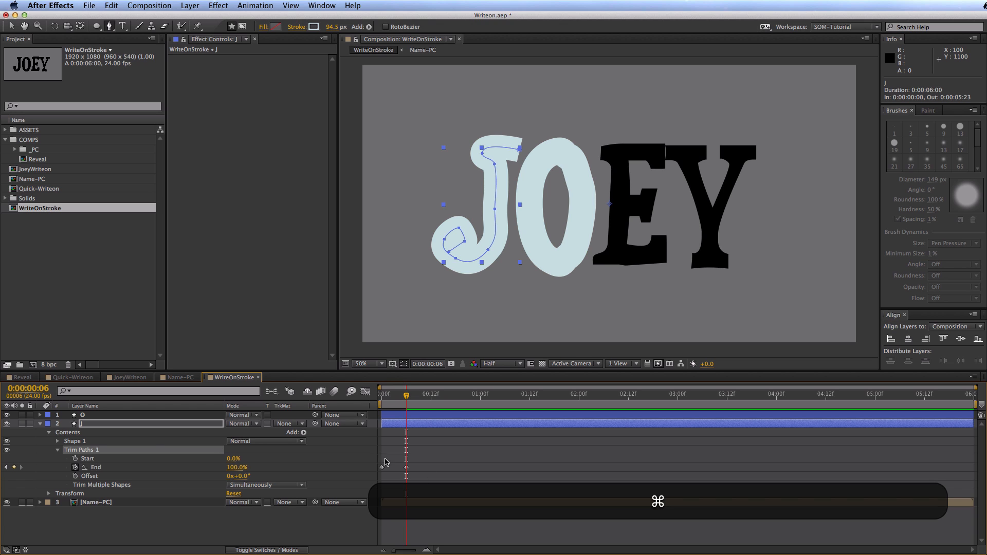
{"action": "key", "text": "super+c"}
{"action": "left_click", "coordinate": [98, 417]}
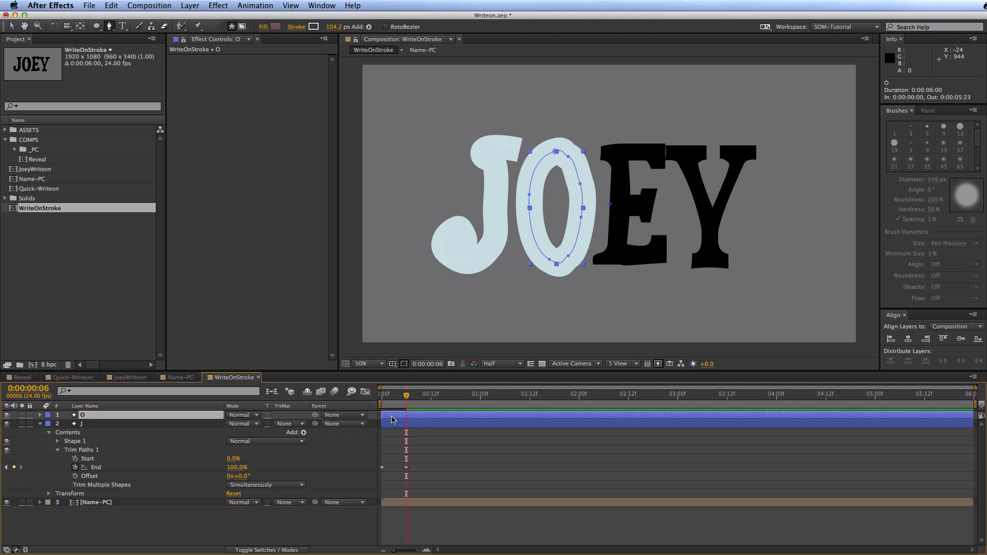
{"action": "left_click_drag", "start_coordinate": [392, 418], "coordinate": [416, 422]}
{"action": "key", "text": "super+v"}
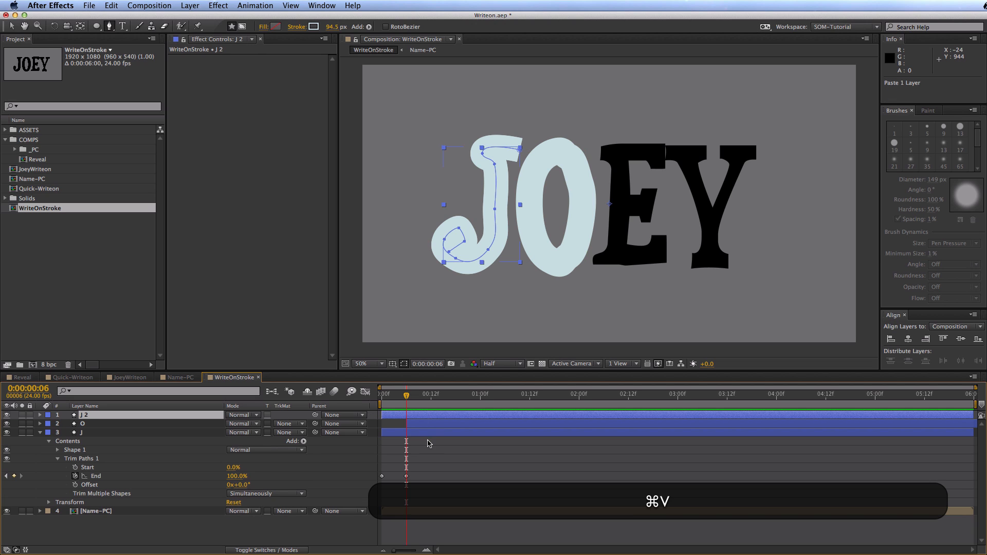
{"action": "key", "text": "super+z"}
Copy the J layer's Trim Paths onto the O layer and reveal the O layer's keyframes
{"action": "left_click", "coordinate": [100, 451]}
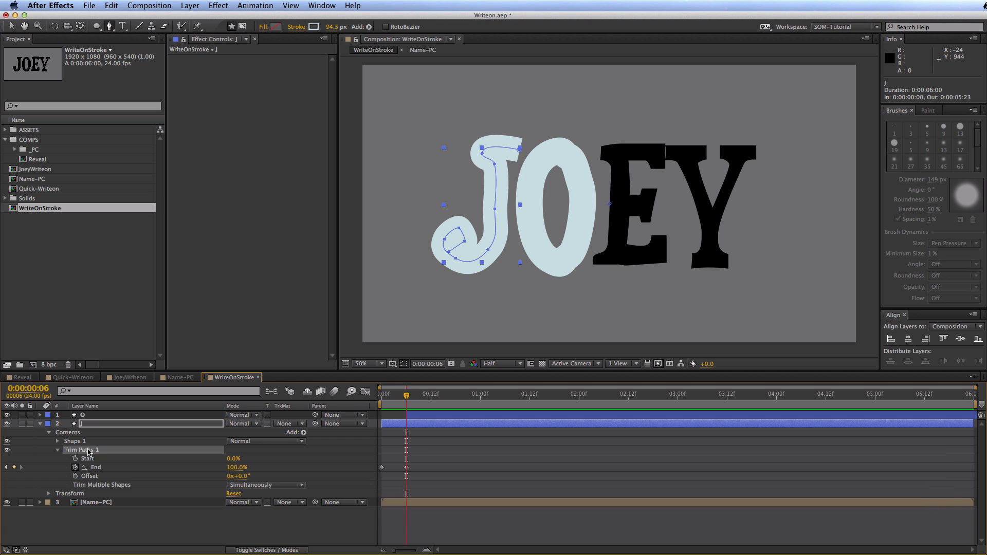
{"action": "key", "text": "super+c"}
{"action": "left_click", "coordinate": [94, 415]}
{"action": "key", "text": "super+v"}
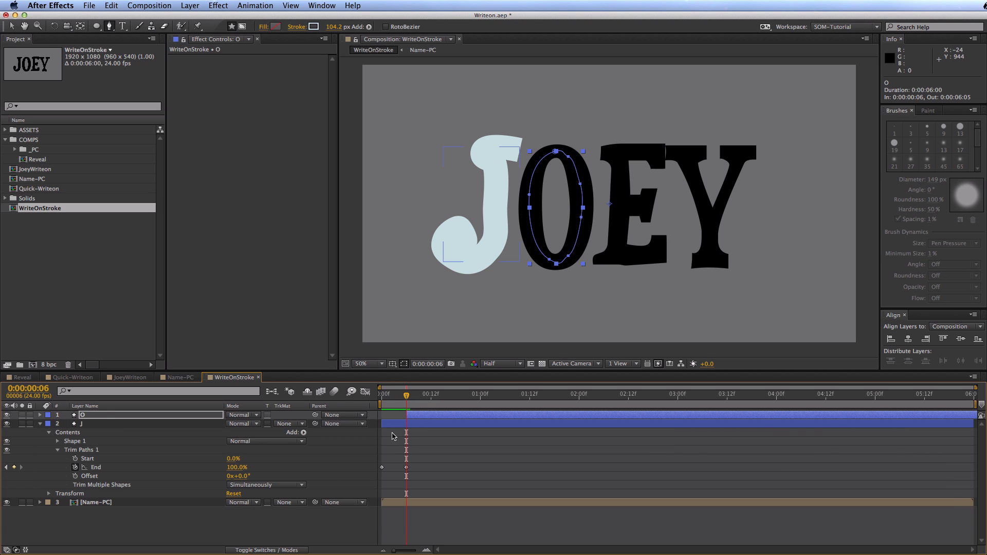
{"action": "key", "text": "u"}
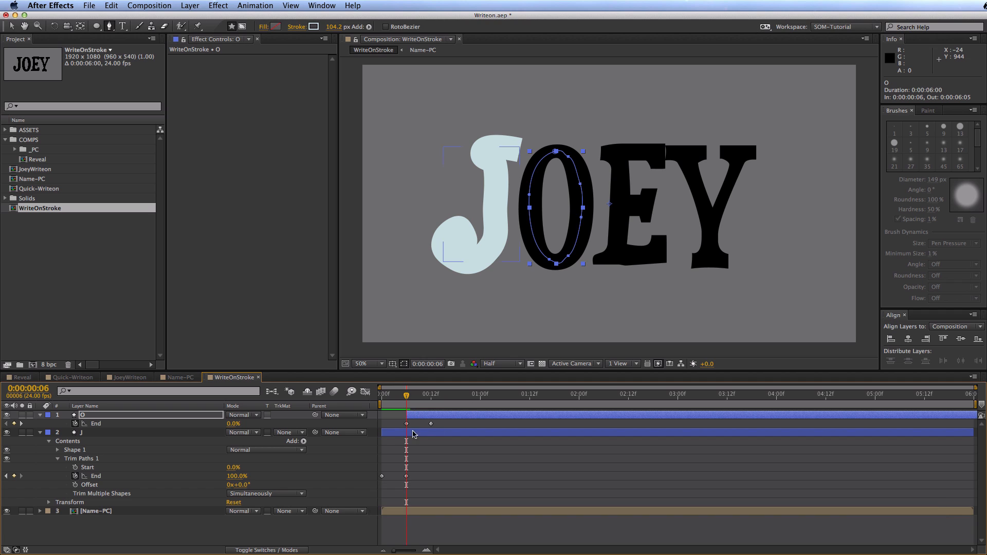
Apply Easy Ease to all Trim Paths End keyframes on the J and O layers and preview the animation
{"action": "key", "text": "space"}
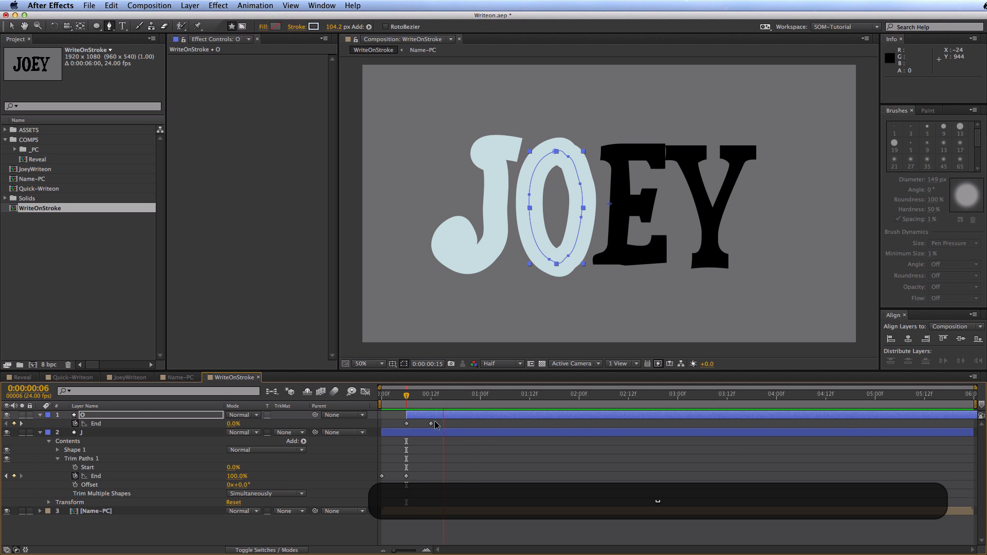
{"action": "mouse_move", "coordinate": [398, 400]}
{"action": "left_mouse_down"}
{"action": "mouse_move", "coordinate": [446, 400]}
{"action": "mouse_move", "coordinate": [360, 506]}
{"action": "left_mouse_up"}
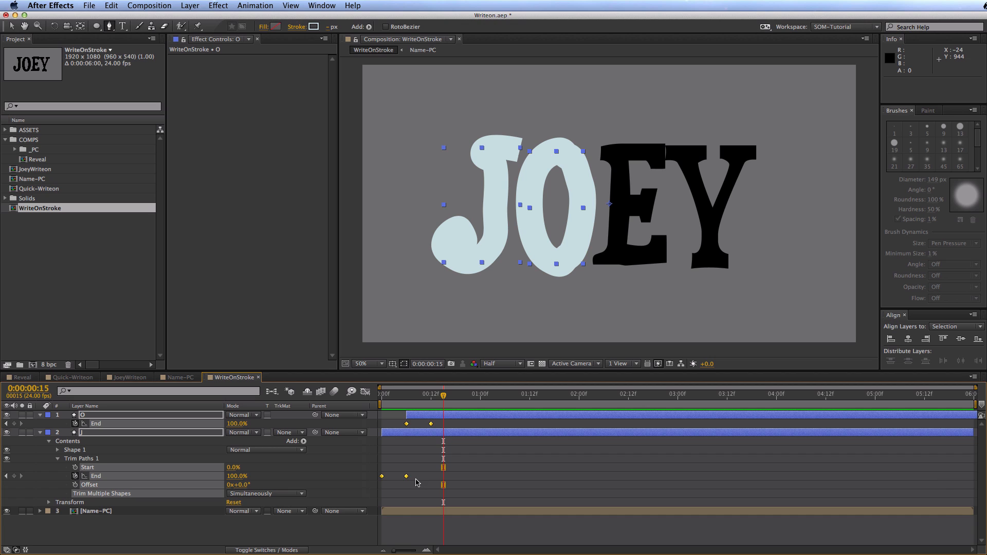
{"action": "key", "text": "F9"}
{"action": "key", "text": "space"}
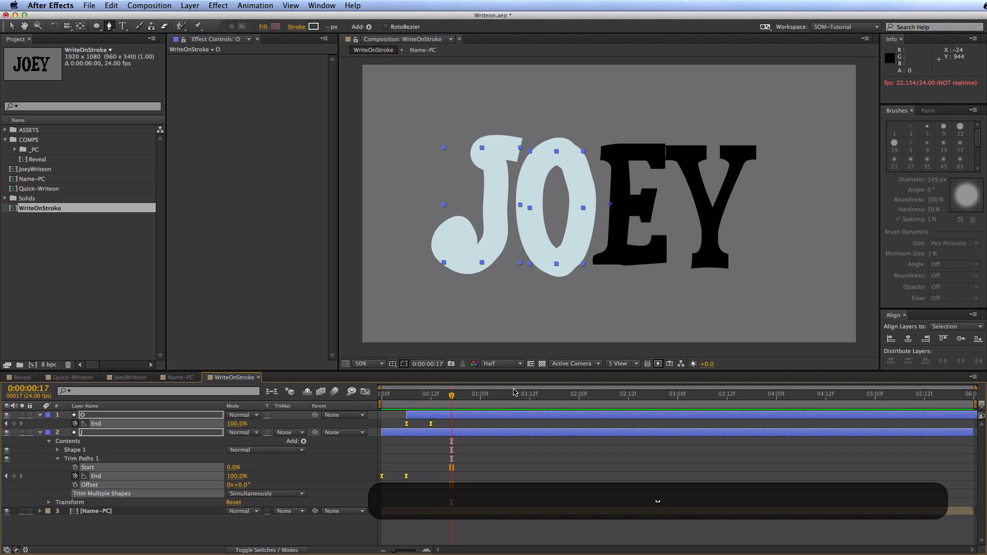
{"action": "left_click", "coordinate": [379, 399]}
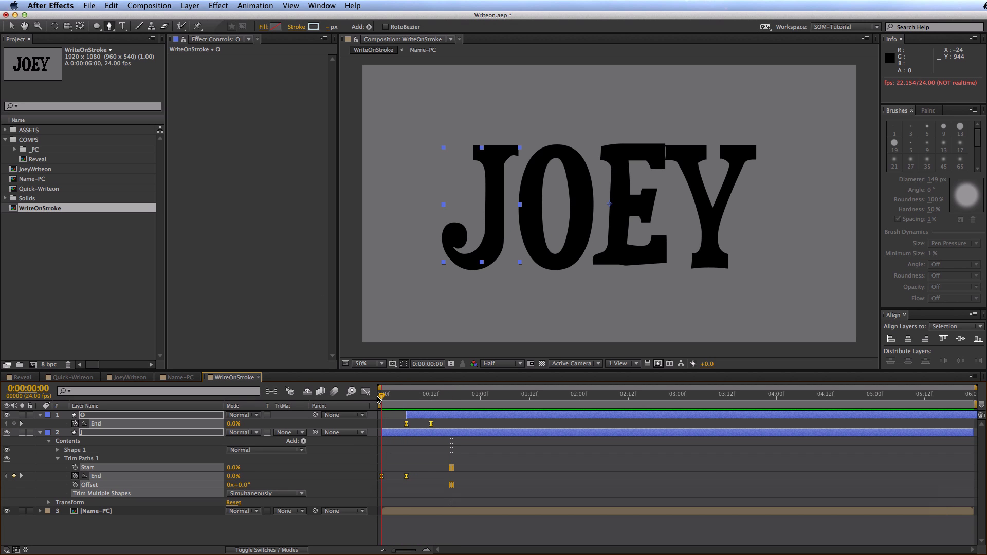
Align the O layer's start with the J layer at frame 0 and move both layers' final End keyframes to 1:00
{"action": "left_click", "coordinate": [426, 416]}
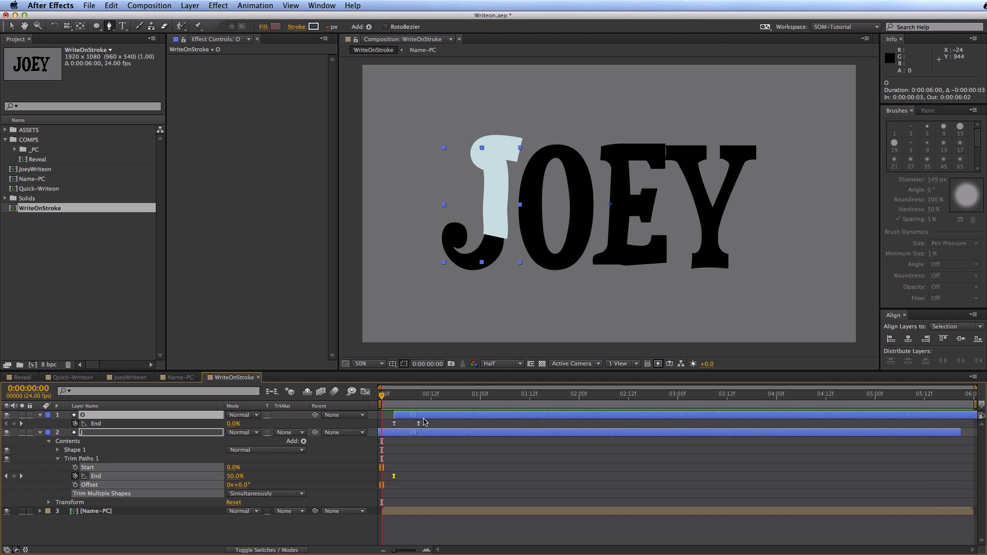
{"action": "key", "text": "super+z"}
{"action": "left_click_drag", "start_coordinate": [426, 416], "coordinate": [446, 500]}
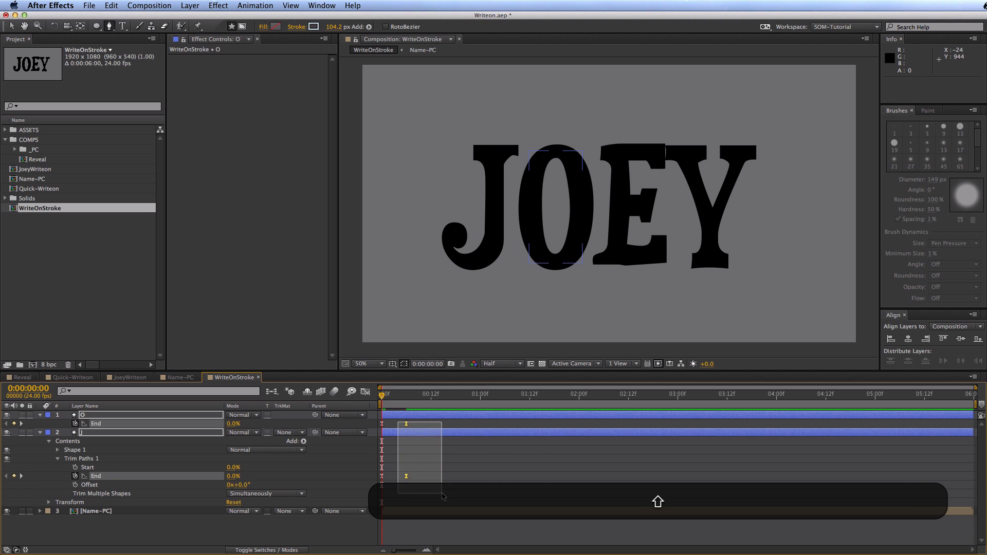
{"action": "left_click_drag", "start_coordinate": [404, 473], "coordinate": [440, 477]}
{"action": "left_click_drag", "start_coordinate": [388, 433], "coordinate": [420, 429]}
{"action": "left_click_drag", "start_coordinate": [481, 429], "coordinate": [485, 429]}
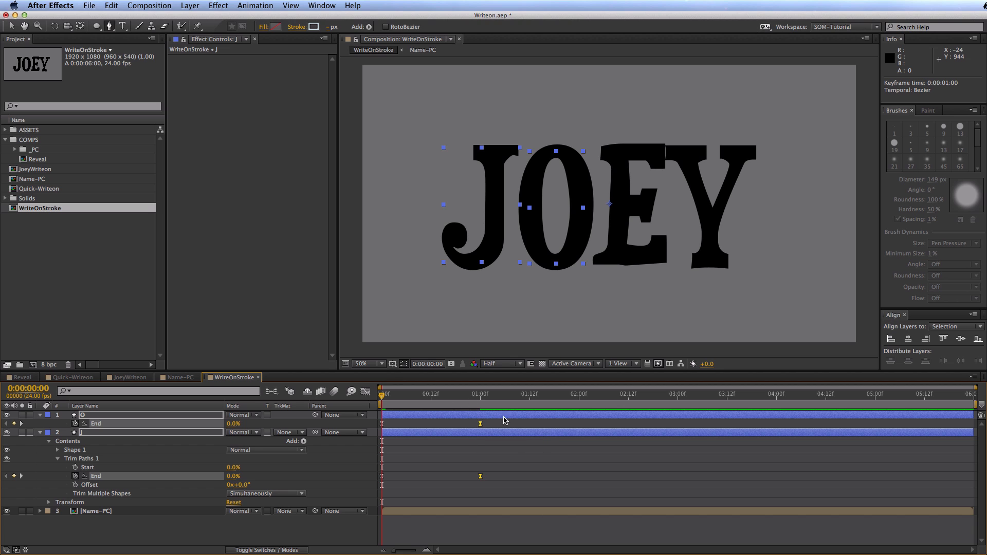
Lengthen the easing handles at both ends of the J and O layers' End curves in the Graph Editor and preview the steeper animation
{"action": "key", "text": "space"}
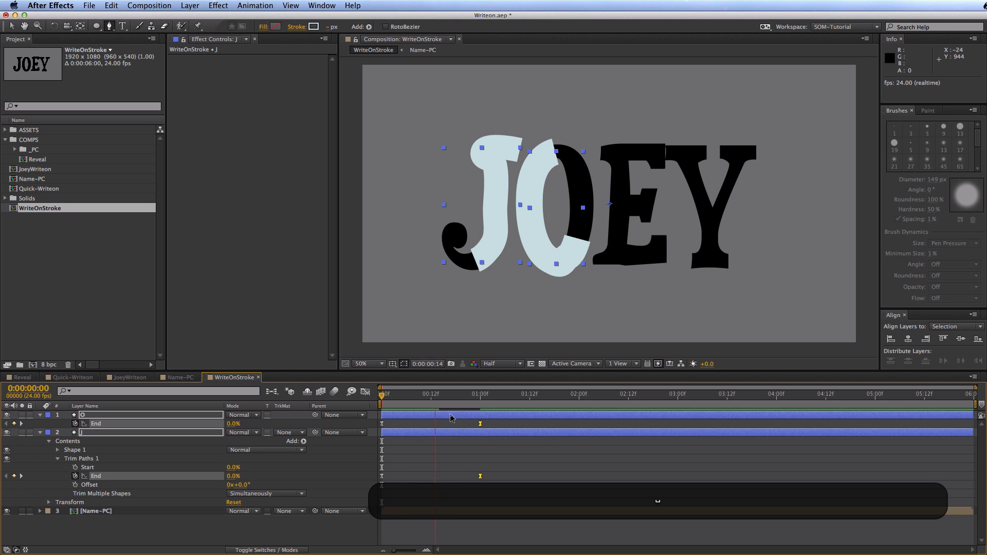
{"action": "left_click", "coordinate": [372, 400]}
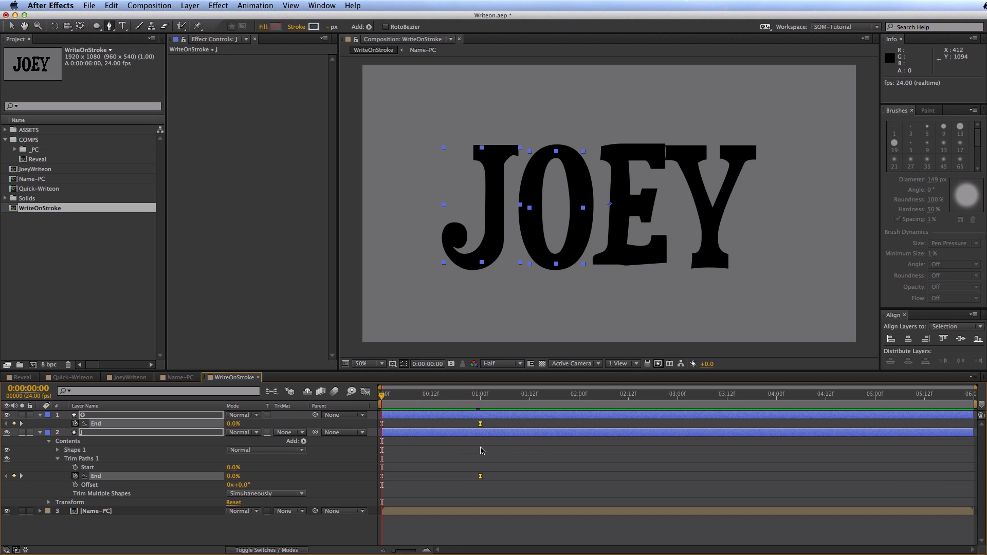
{"action": "left_click_drag", "start_coordinate": [529, 481], "coordinate": [393, 454]}
{"action": "left_click", "coordinate": [365, 392]}
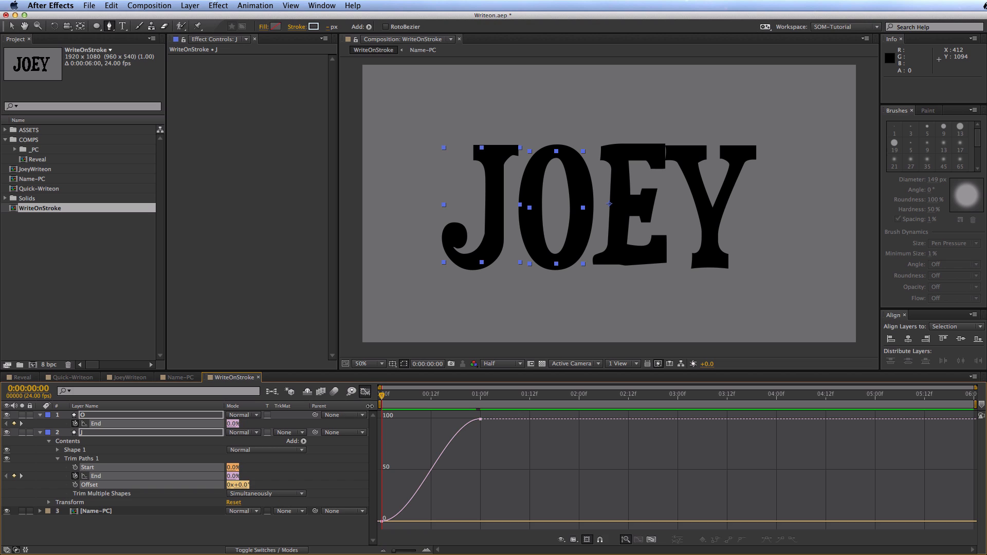
{"action": "left_click_drag", "start_coordinate": [510, 441], "coordinate": [419, 434]}
{"action": "left_click", "coordinate": [382, 521]}
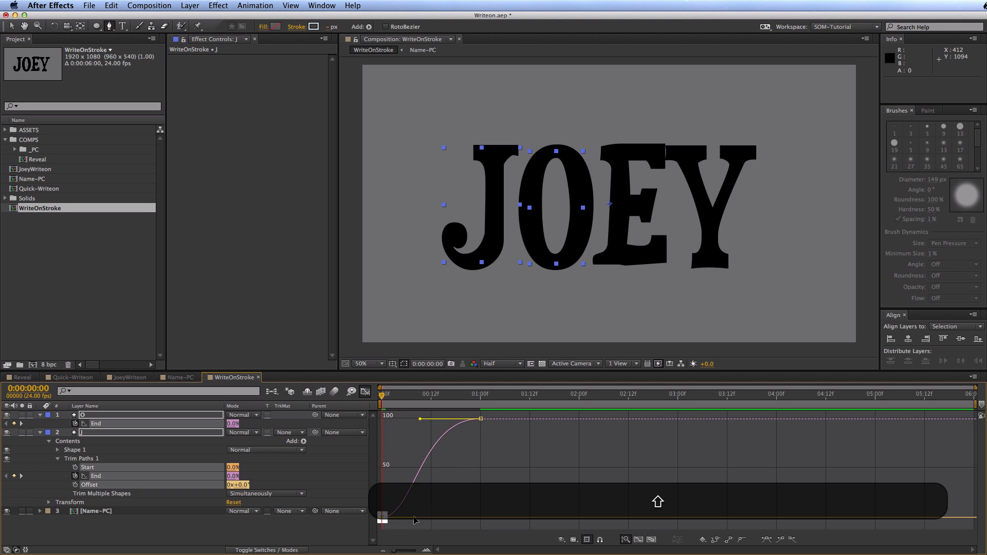
{"action": "left_click_drag", "start_coordinate": [414, 522], "coordinate": [441, 520]}
{"action": "key", "text": "space"}
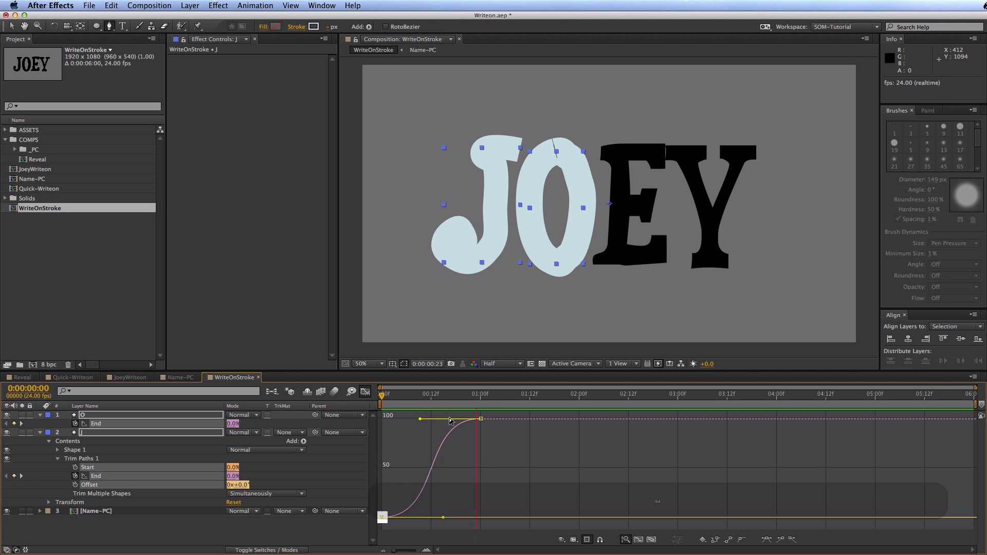
{"action": "left_click", "coordinate": [365, 391]}
{"action": "left_click", "coordinate": [419, 530]}
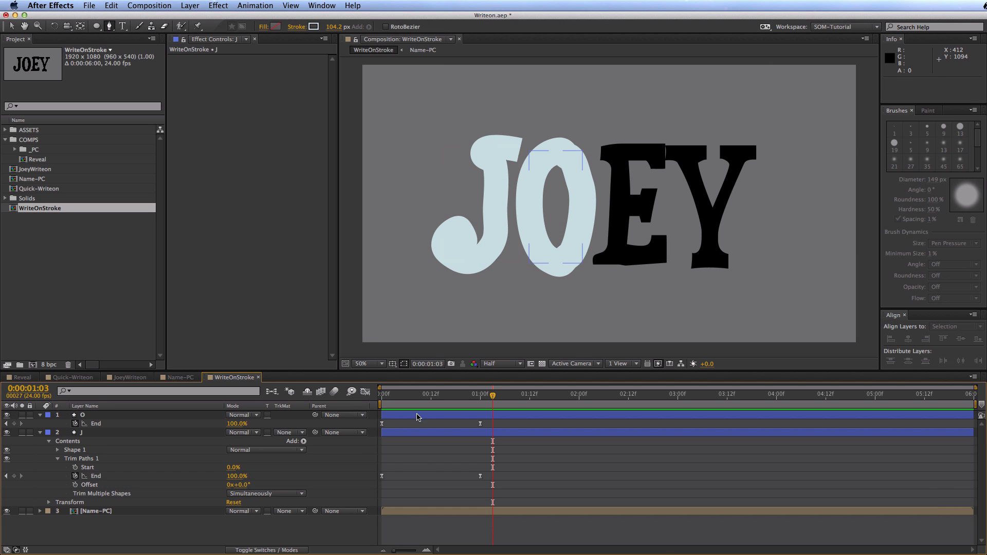
Offset the O layer to start about 9 frames after the J layer and preview the overlapping animation
{"action": "left_click", "coordinate": [445, 416]}
{"action": "left_click_drag", "start_coordinate": [445, 416], "coordinate": [454, 416]}
{"action": "key", "text": "KP_0"}
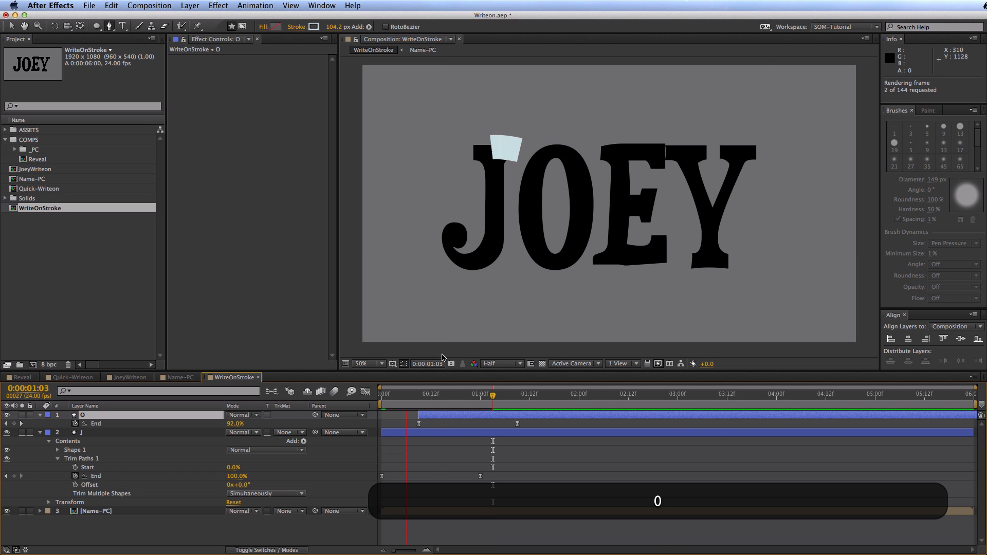
{"action": "key", "text": "space"}
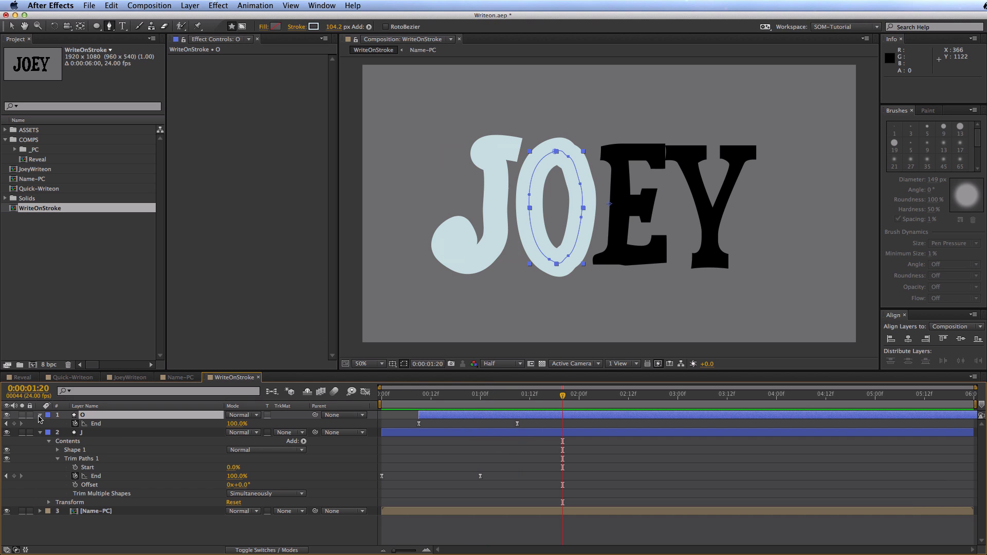
Collapse the J and O layers, set the work area's end at 1:20, and preview that range
{"action": "left_click", "coordinate": [39, 415]}
{"action": "left_click", "coordinate": [40, 423]}
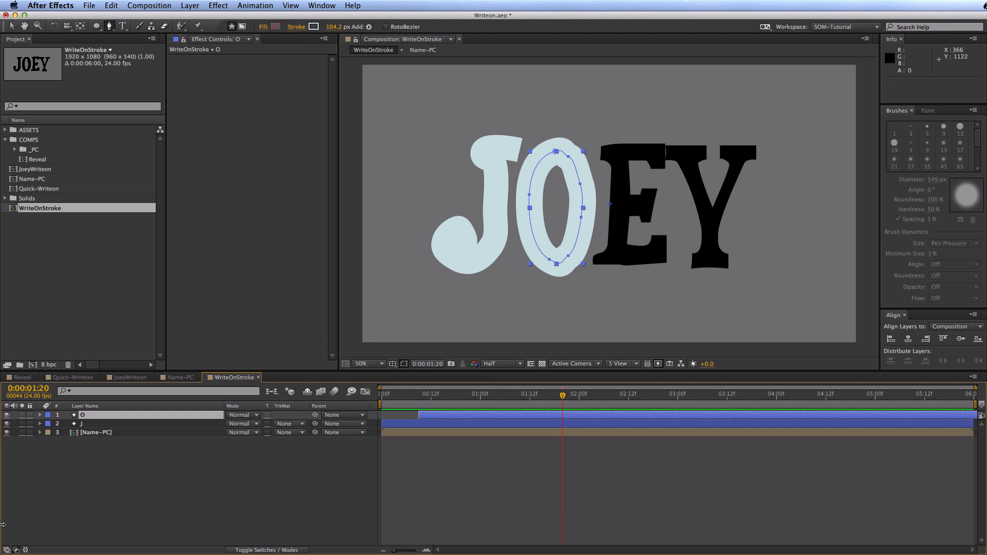
{"action": "key", "text": "n"}
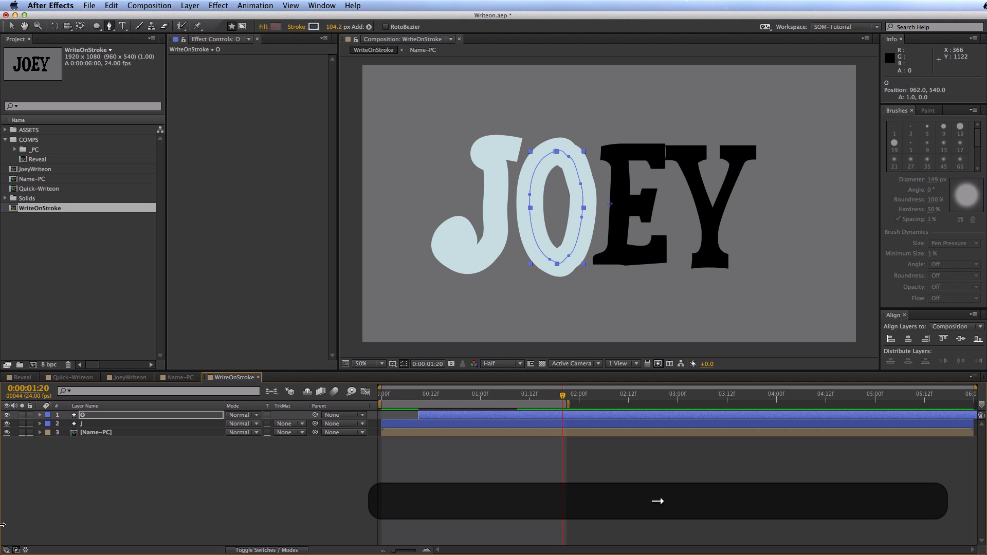
{"action": "key", "text": "KP_0"}
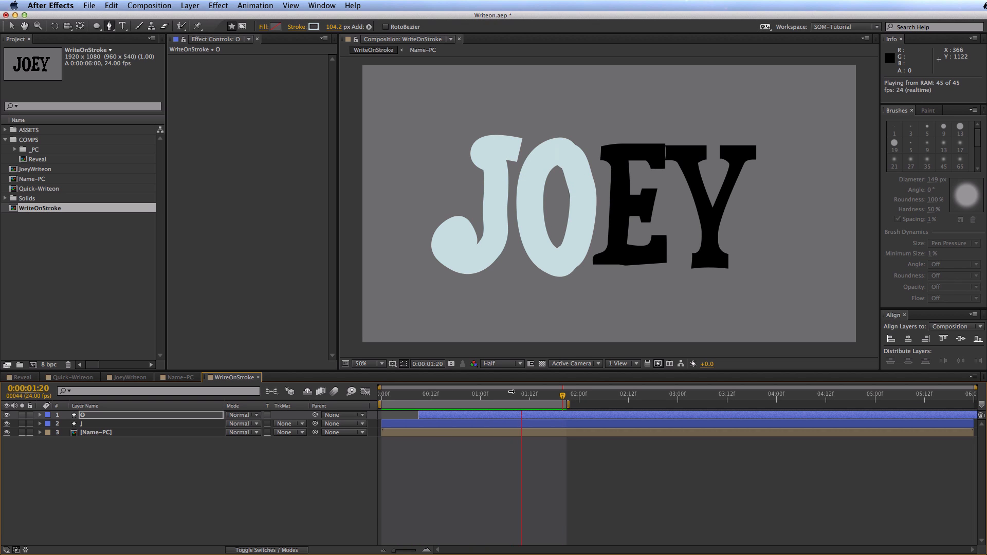
{"action": "key", "text": "space"}
Pre-compose the J and O layers into a new composition named MATTE
{"action": "key", "text": "v"}
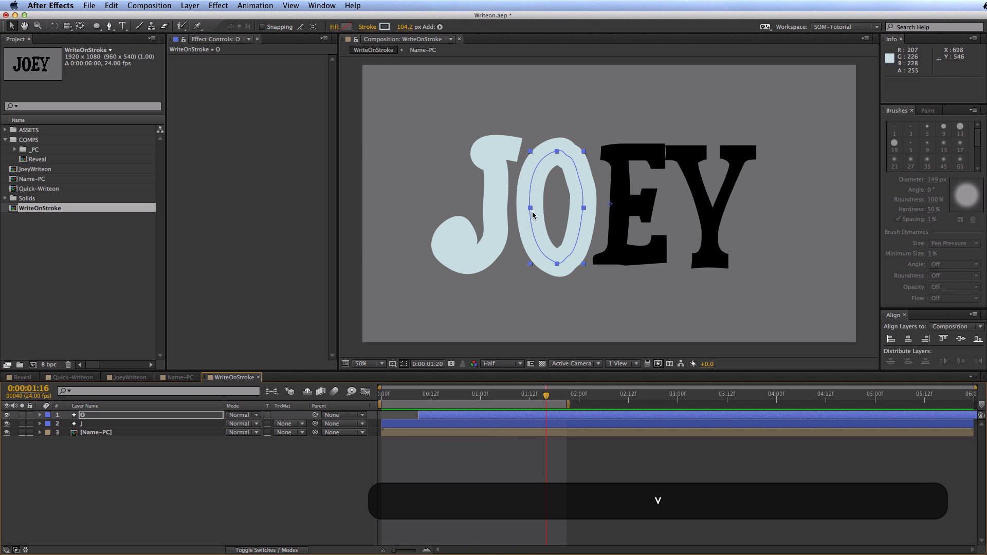
{"action": "left_click", "coordinate": [208, 537]}
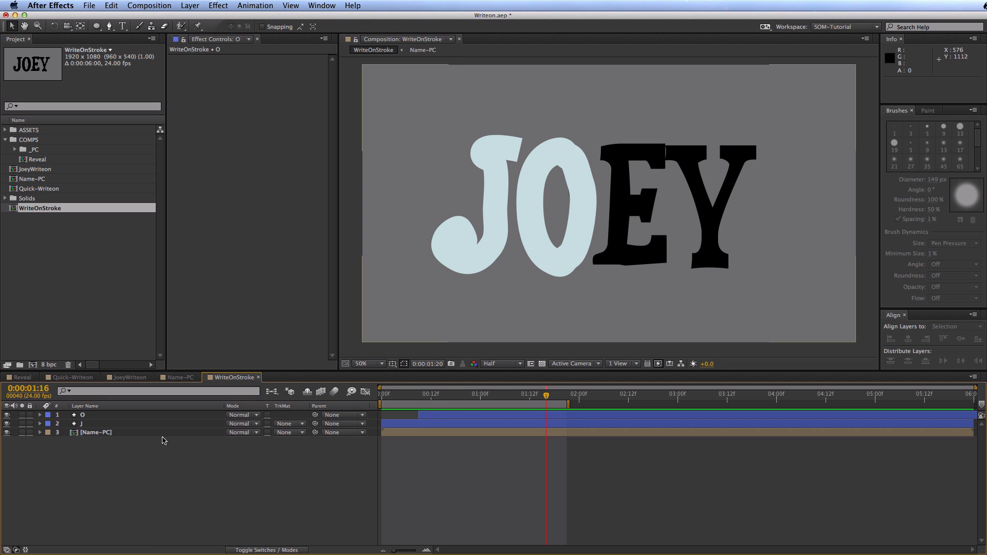
{"action": "left_click", "coordinate": [172, 423]}
{"action": "left_click", "coordinate": [172, 417], "text": "shift"}
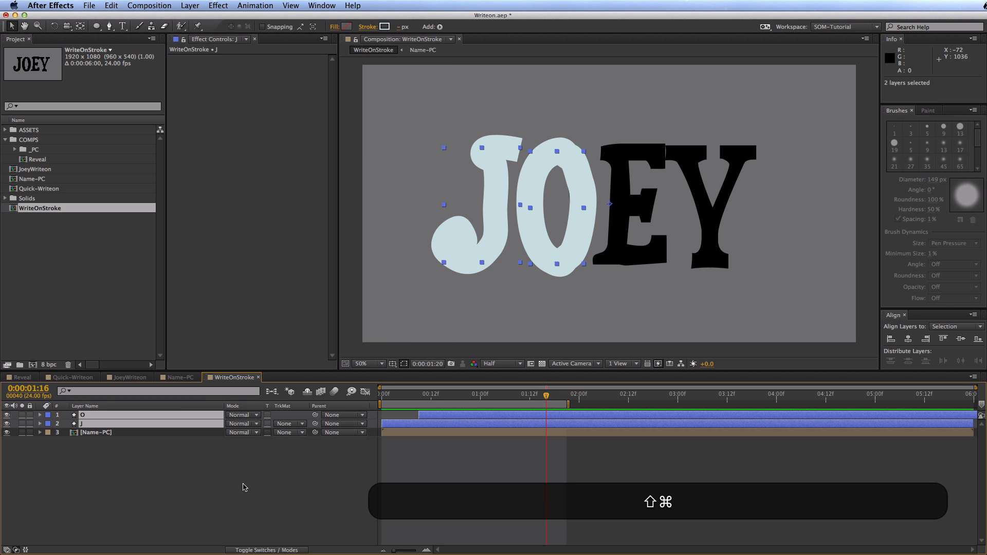
{"action": "key", "text": "super+shift+c"}
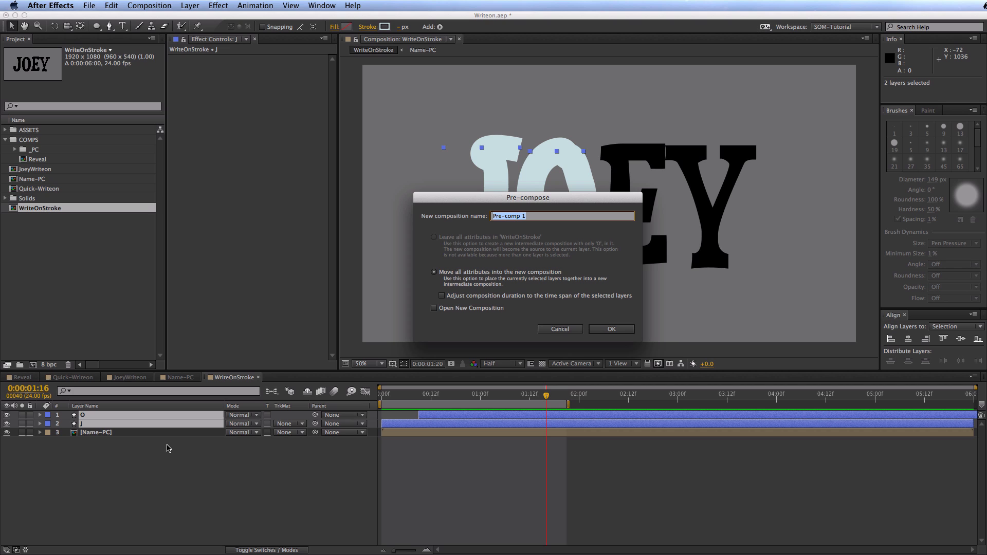
{"action": "type", "text": "MATTE"}
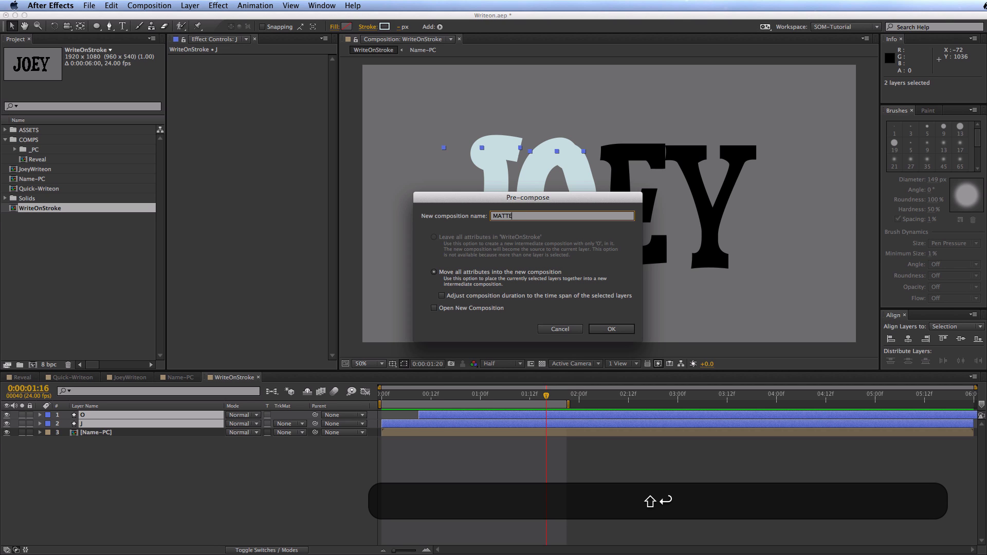
{"action": "key", "text": "shift+Return"}
Set the Name-PC layer's track matte to Alpha Matte using the MATTE layer and preview the reveal
{"action": "key", "text": "F4"}
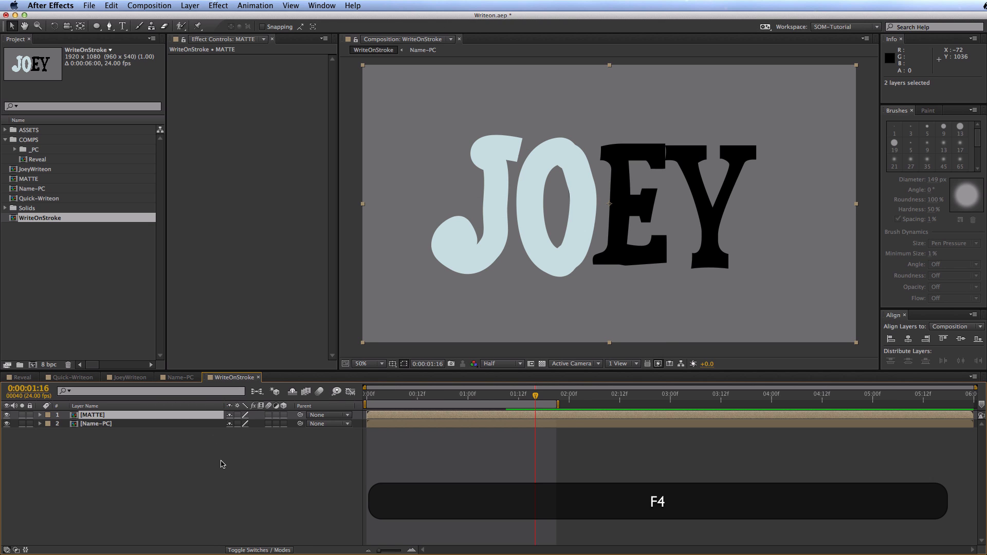
{"action": "left_click", "coordinate": [188, 450]}
{"action": "left_click", "coordinate": [153, 424]}
{"action": "key", "text": "F4"}
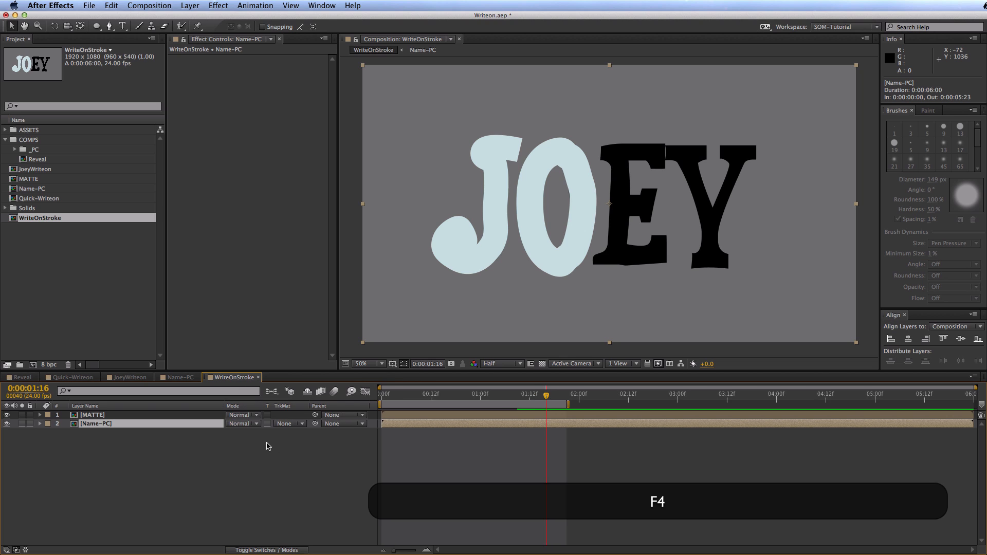
{"action": "left_click", "coordinate": [290, 424]}
{"action": "left_click", "coordinate": [303, 450]}
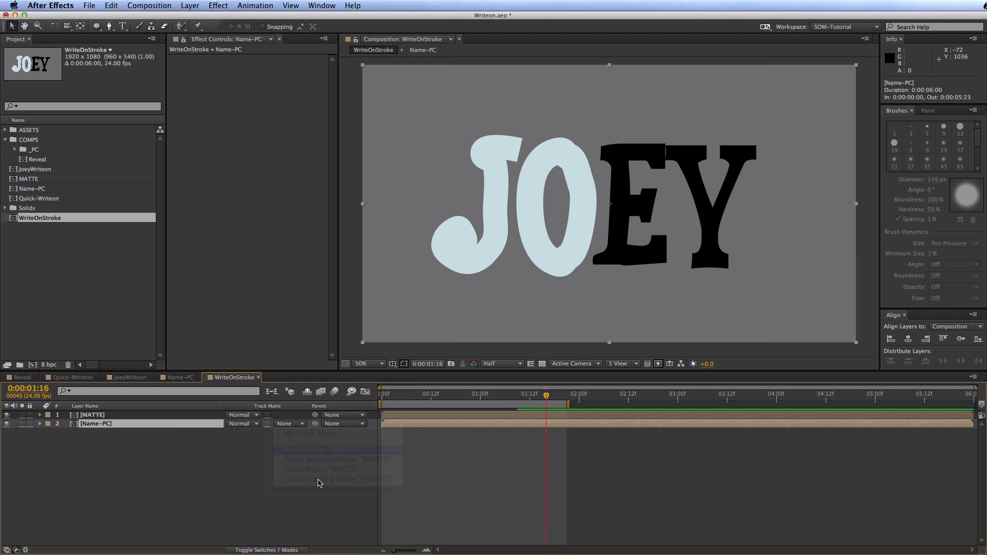
{"action": "key", "text": "KP_0"}
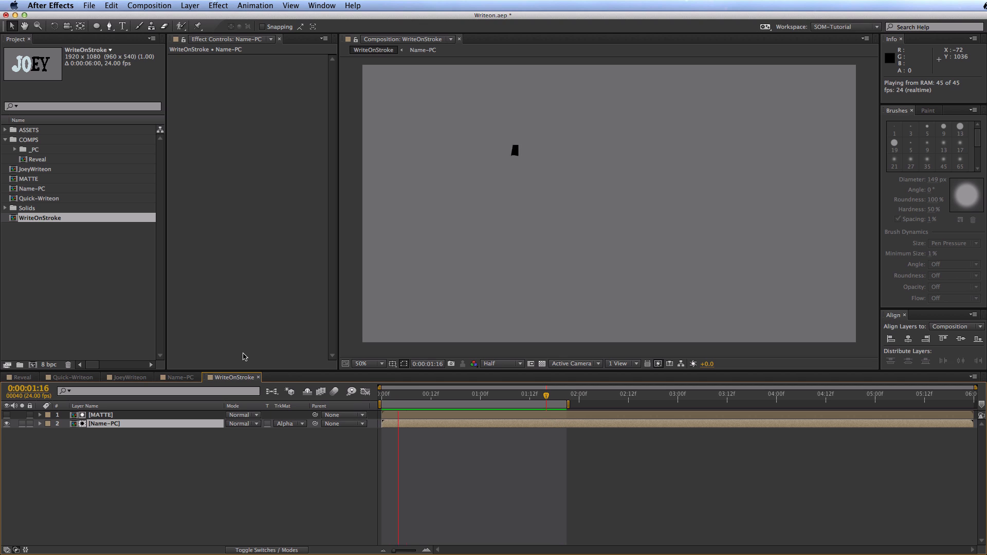
{"action": "key", "text": "space"}
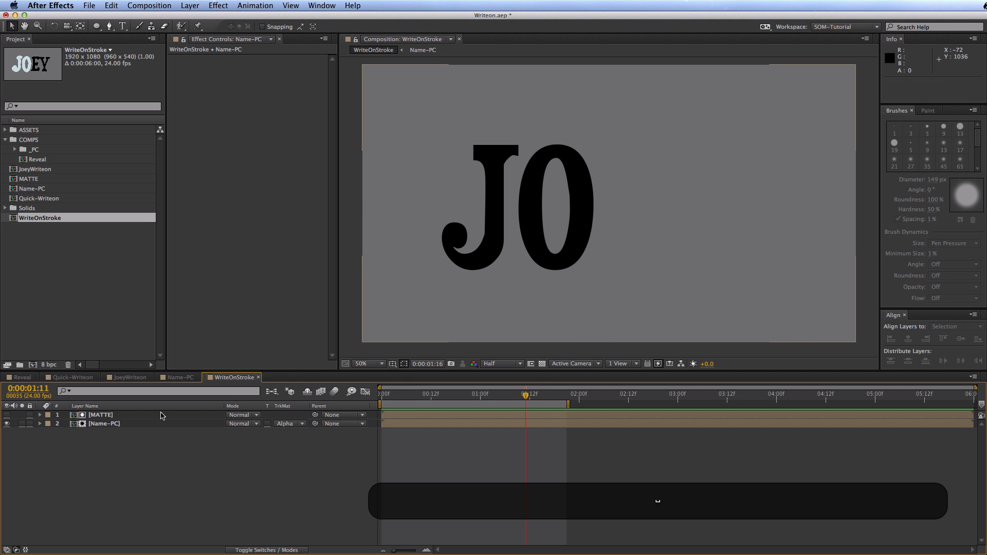
Apply Roughen Edges to the MATTE layer with Border set to 39.50, then inspect the matte's edges and preview the reveal
{"action": "left_click", "coordinate": [161, 415]}
{"action": "mouse_move", "coordinate": [403, 395]}
{"action": "left_mouse_down"}
{"action": "mouse_move", "coordinate": [391, 397]}
{"action": "mouse_move", "coordinate": [427, 394]}
{"action": "left_mouse_up"}
{"action": "left_click", "coordinate": [218, 5]}
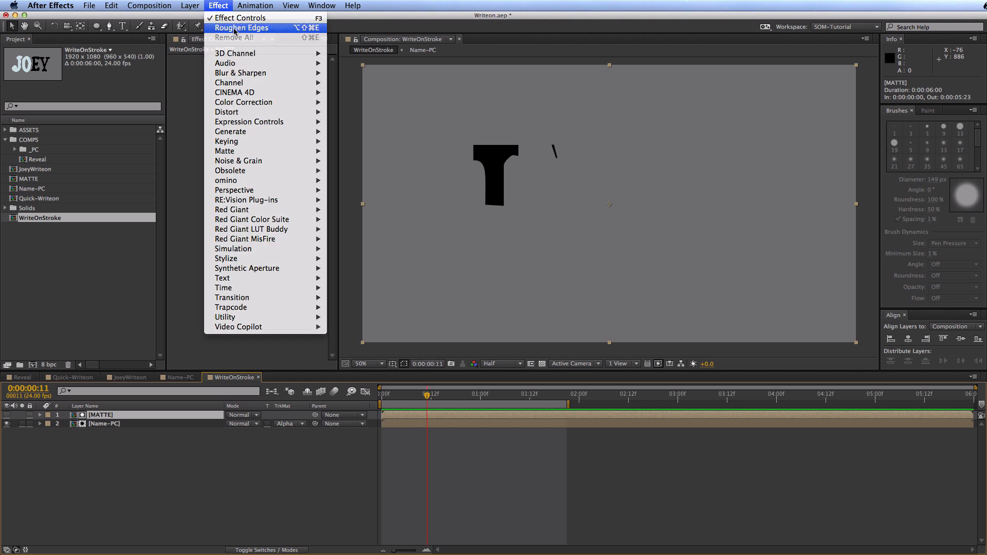
{"action": "left_click", "coordinate": [238, 29]}
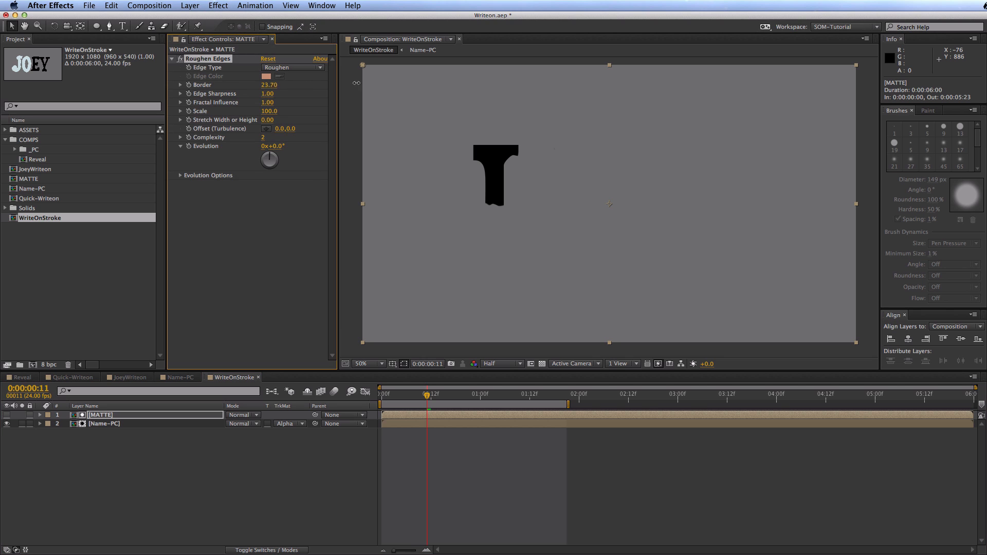
{"action": "key", "text": "space"}
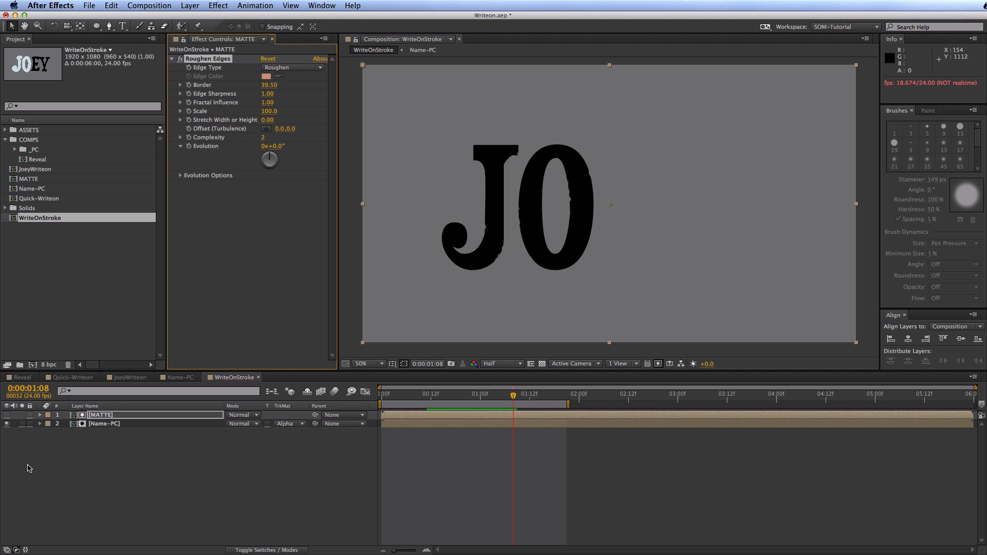
{"action": "left_click", "coordinate": [7, 415]}
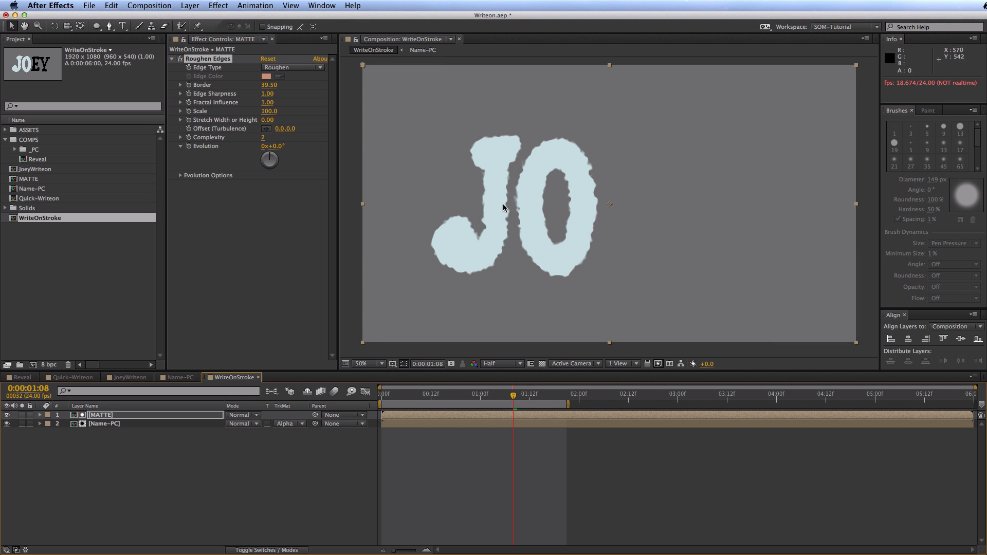
{"action": "left_click", "coordinate": [7, 415]}
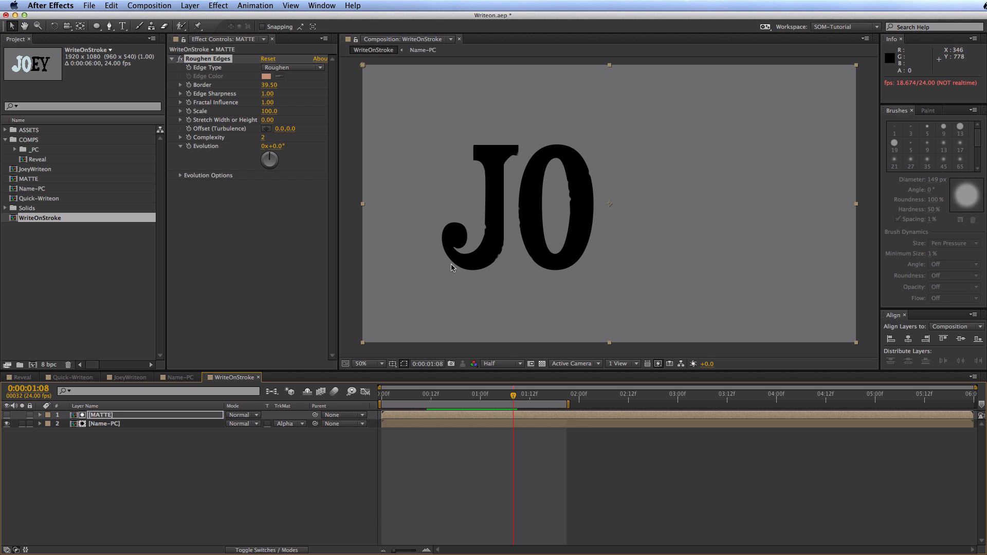
{"action": "key", "text": "space"}
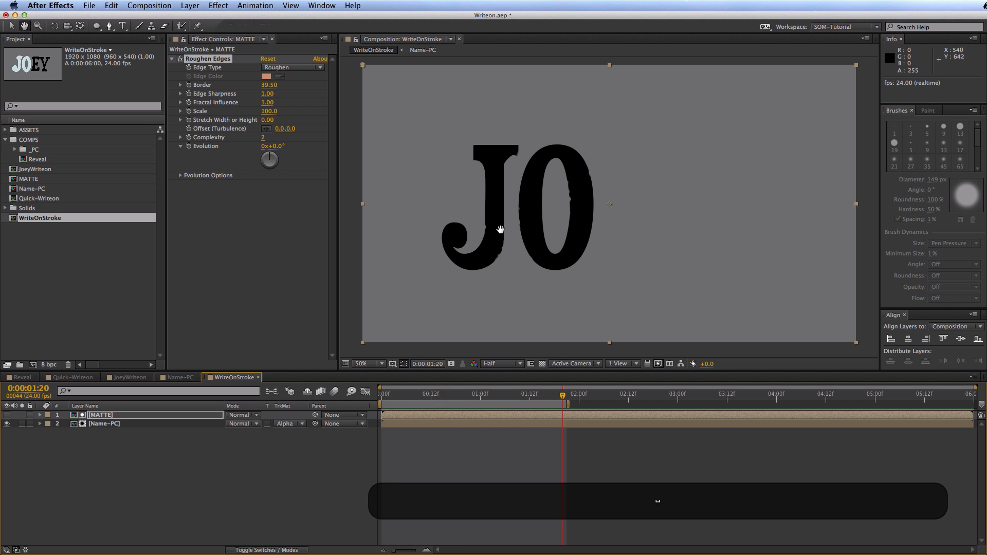
{"action": "key", "text": "space"}
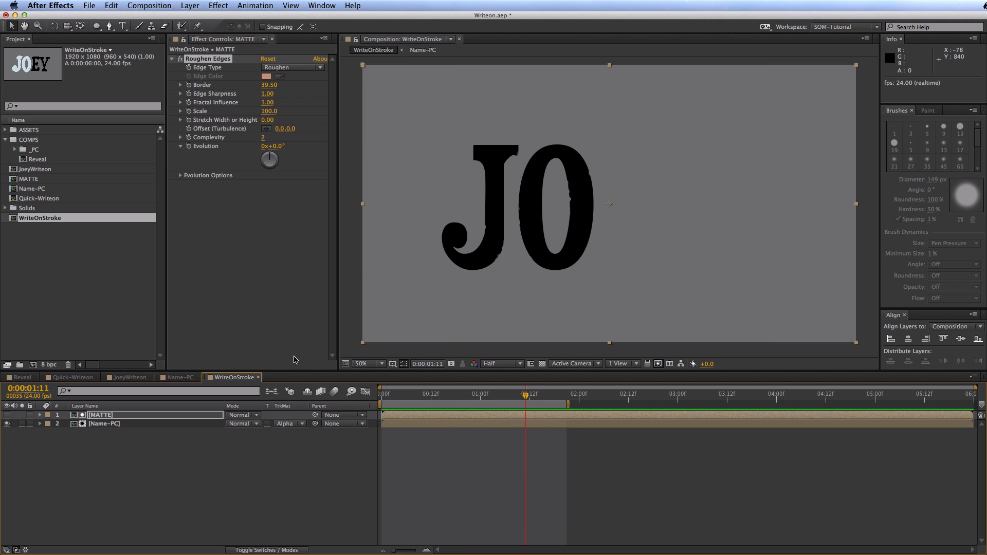
Add the Simple Choker effect to the MATTE layer and place it above Roughen Edges
{"action": "left_click", "coordinate": [190, 415]}
{"action": "left_click", "coordinate": [217, 5]}
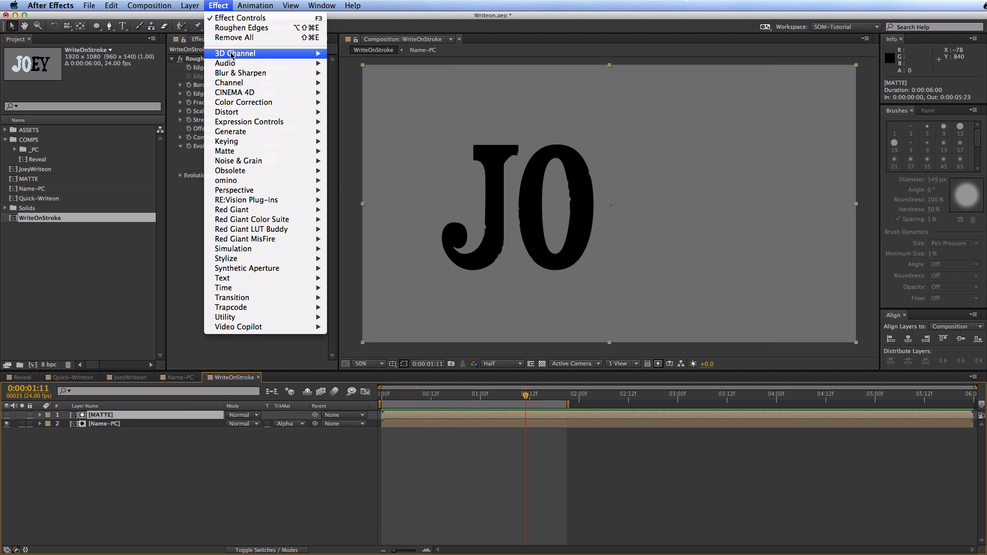
{"action": "mouse_move", "coordinate": [241, 150]}
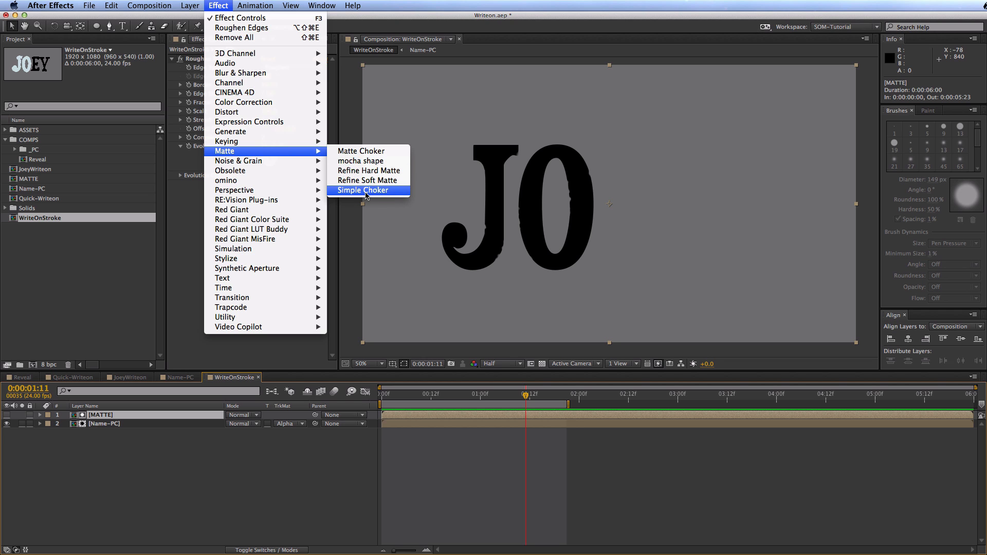
{"action": "left_click", "coordinate": [363, 191]}
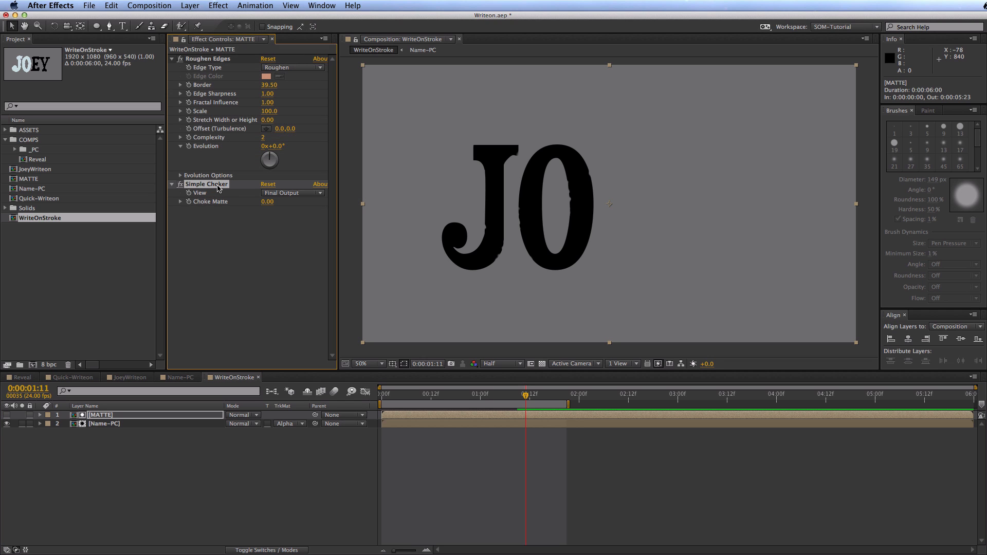
{"action": "left_click_drag", "start_coordinate": [218, 188], "coordinate": [216, 57]}
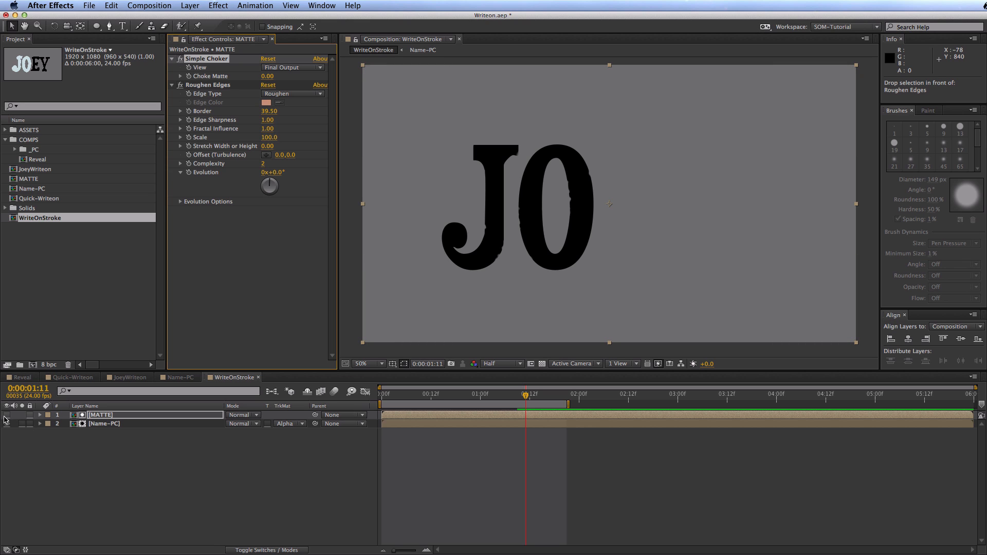
Show the MATTE layer and set Choke Matte to -31.40, with Roughen Edges temporarily disabled during the adjustment
{"action": "left_click", "coordinate": [5, 415]}
{"action": "left_click", "coordinate": [179, 85]}
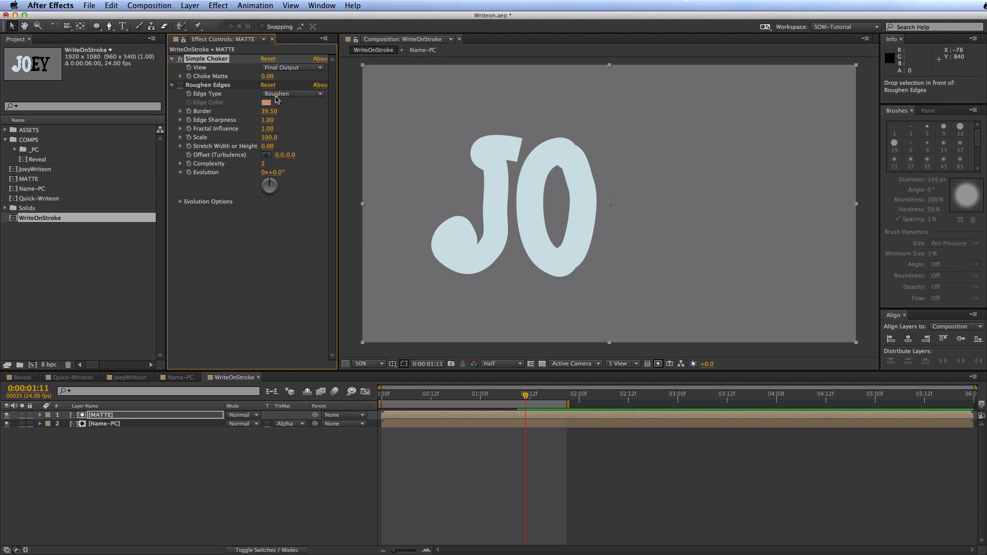
{"action": "left_click_drag", "start_coordinate": [273, 76], "coordinate": [161, 130]}
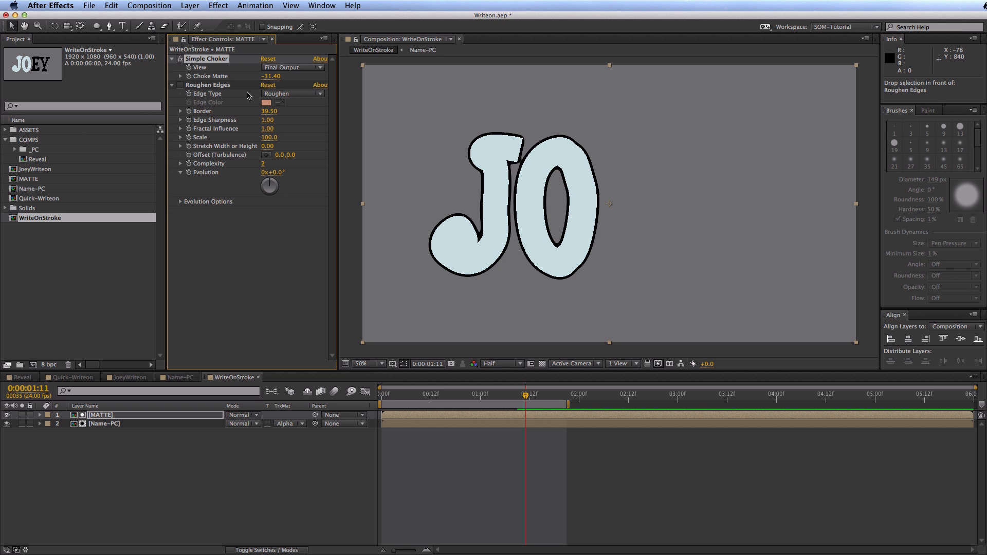
{"action": "left_click", "coordinate": [180, 85]}
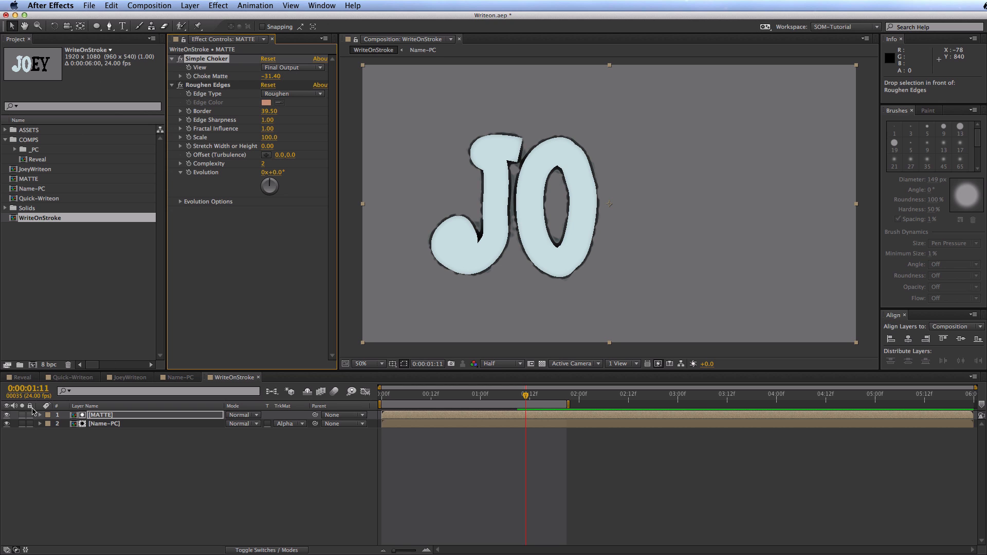
Hide the MATTE layer and preview the matted reveal of the Name-PC lettering
{"action": "left_click", "coordinate": [6, 415]}
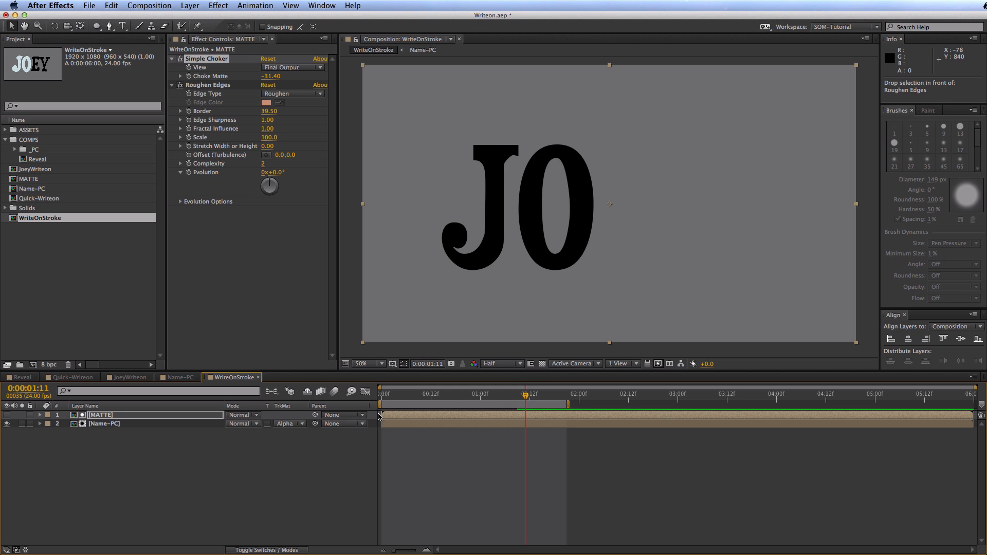
{"action": "left_click", "coordinate": [391, 395]}
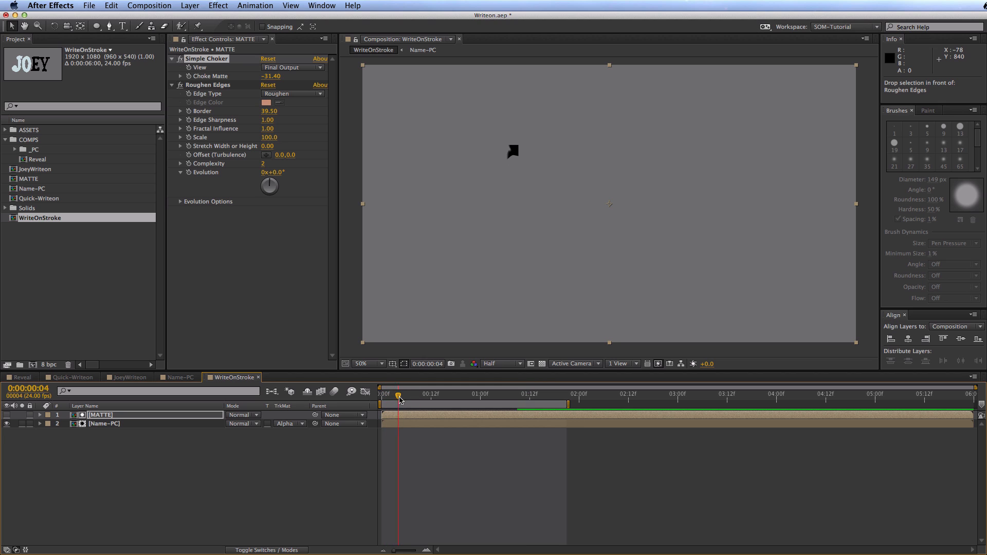
{"action": "left_click_drag", "start_coordinate": [400, 400], "coordinate": [507, 381]}
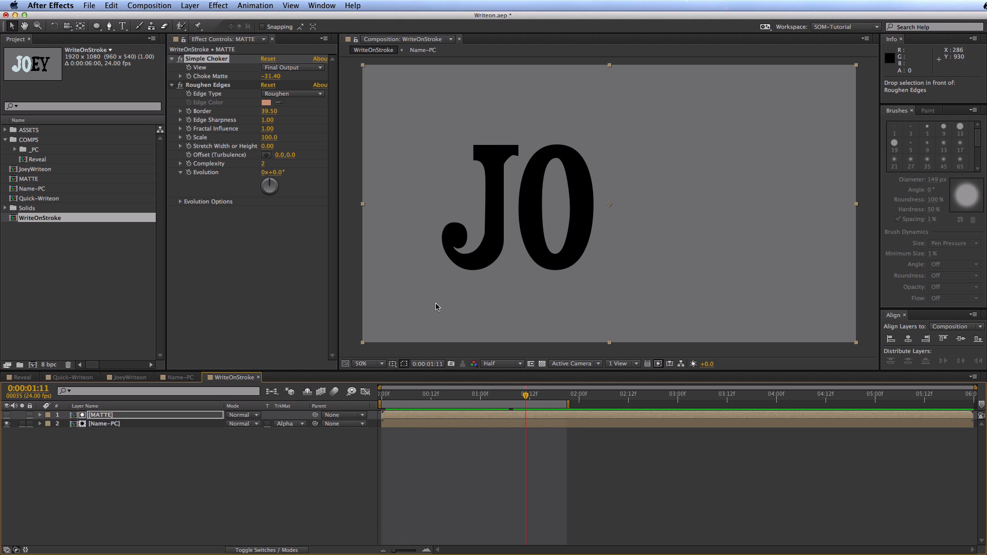
{"action": "key", "text": "KP_0"}
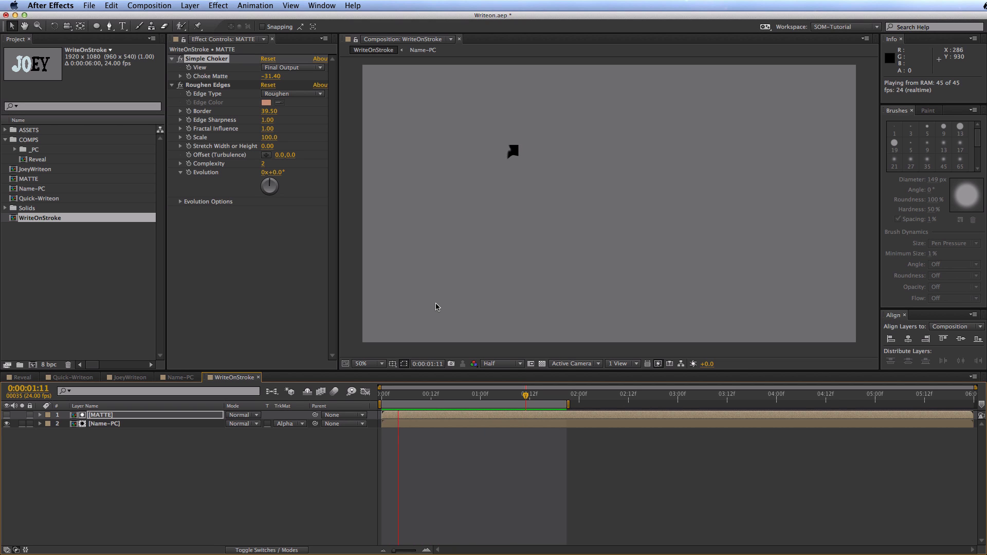
{"action": "key", "text": "space"}
{"action": "left_click", "coordinate": [491, 446]}
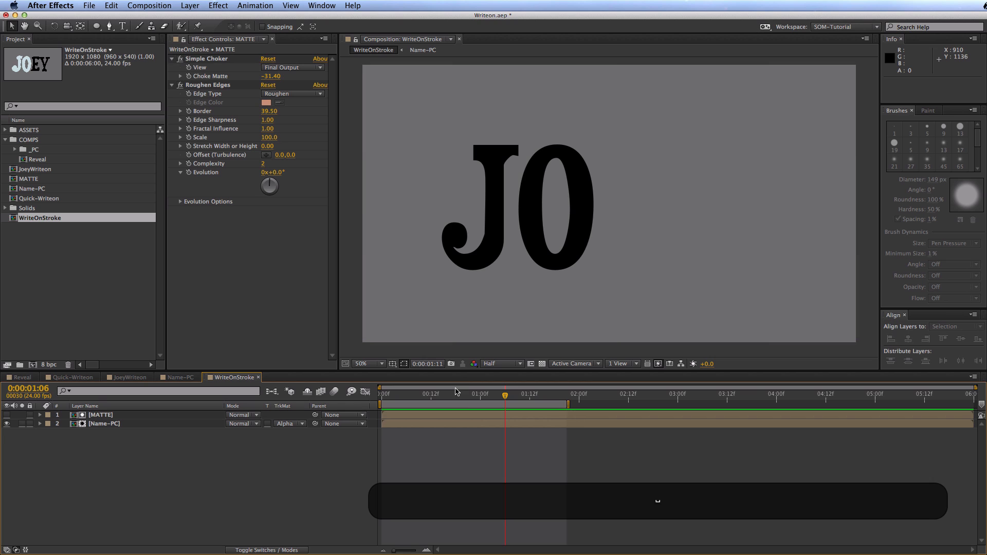
{"action": "left_click_drag", "start_coordinate": [455, 391], "coordinate": [509, 394]}
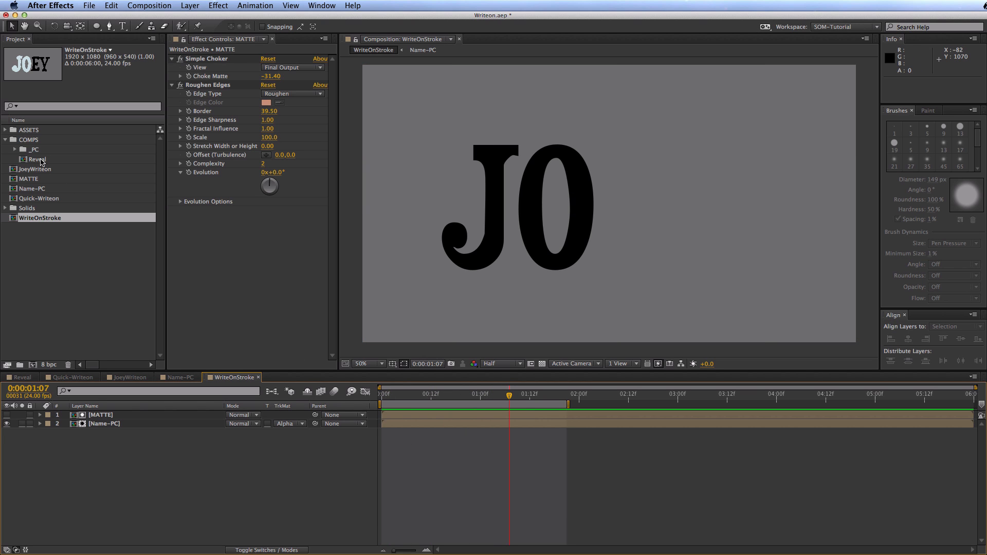
Add the watercolor_5_by_SadMonkeyDesign_res.jpg image from the PSD assets above the MATTE layer and scale it to 36%
{"action": "left_click", "coordinate": [5, 131]}
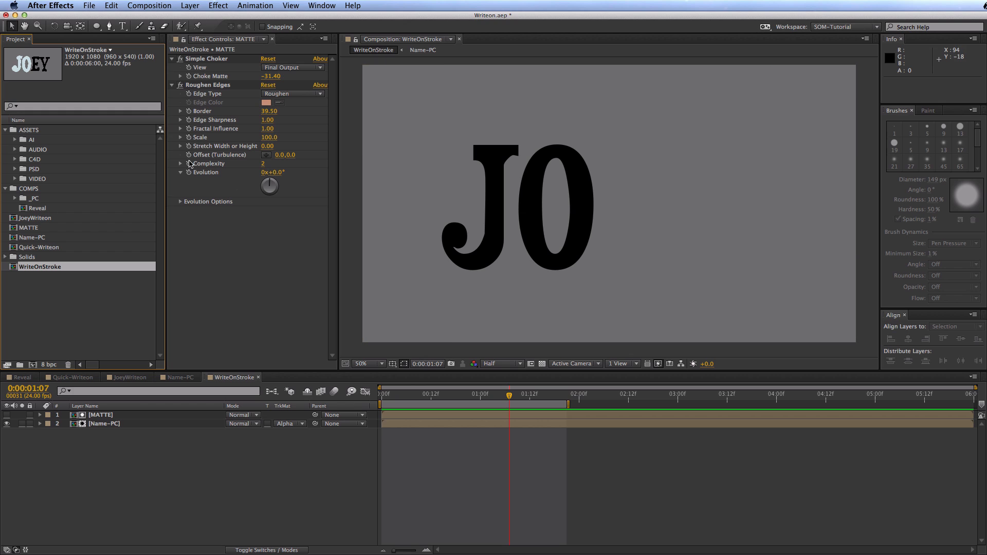
{"action": "left_click", "coordinate": [15, 168]}
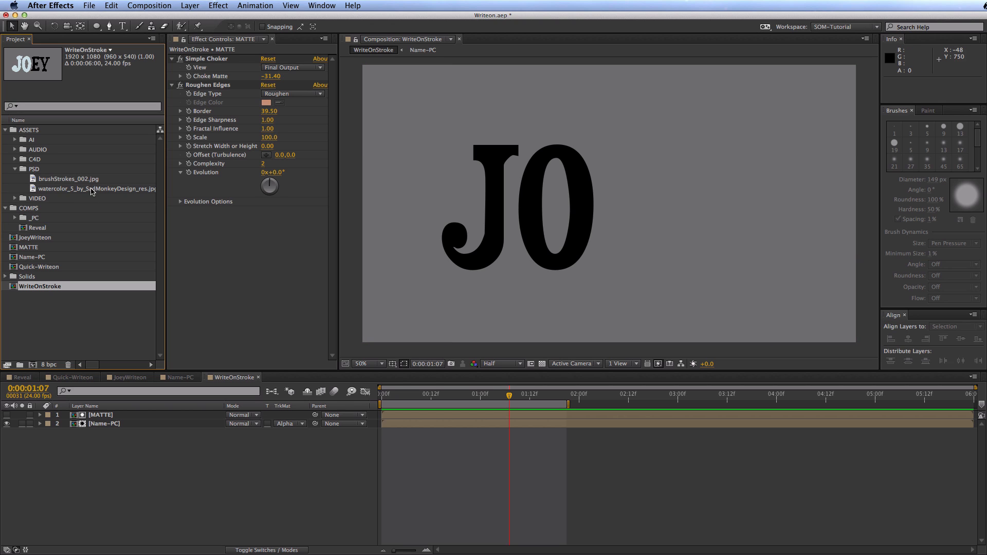
{"action": "left_click_drag", "start_coordinate": [100, 189], "coordinate": [100, 415]}
{"action": "key", "text": "w"}
{"action": "key", "text": "s"}
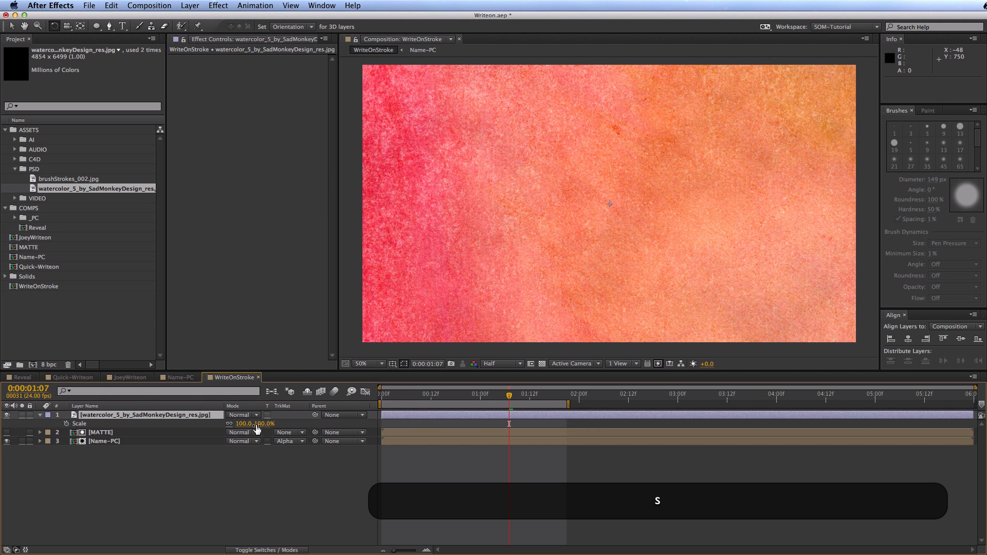
{"action": "left_click_drag", "start_coordinate": [257, 425], "coordinate": [221, 427]}
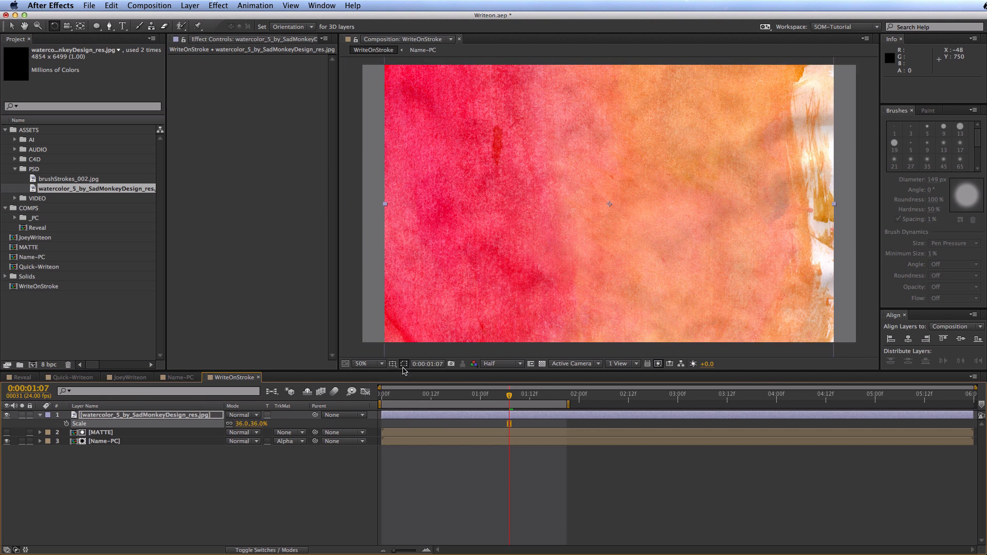
Enable Preserve Underlying Transparency on the watercolor layer and preview the textured write-on
{"action": "key", "text": "F4"}
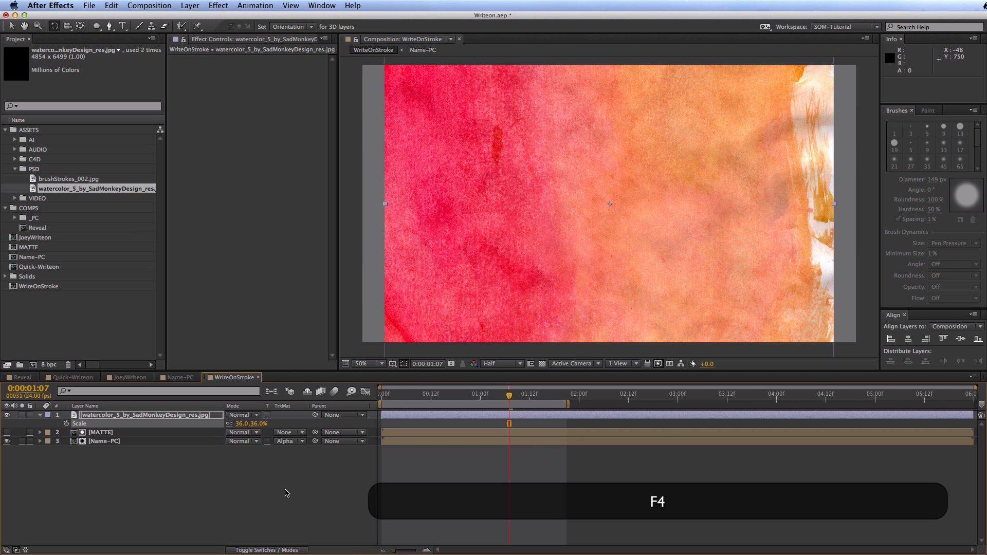
{"action": "key", "text": "F4"}
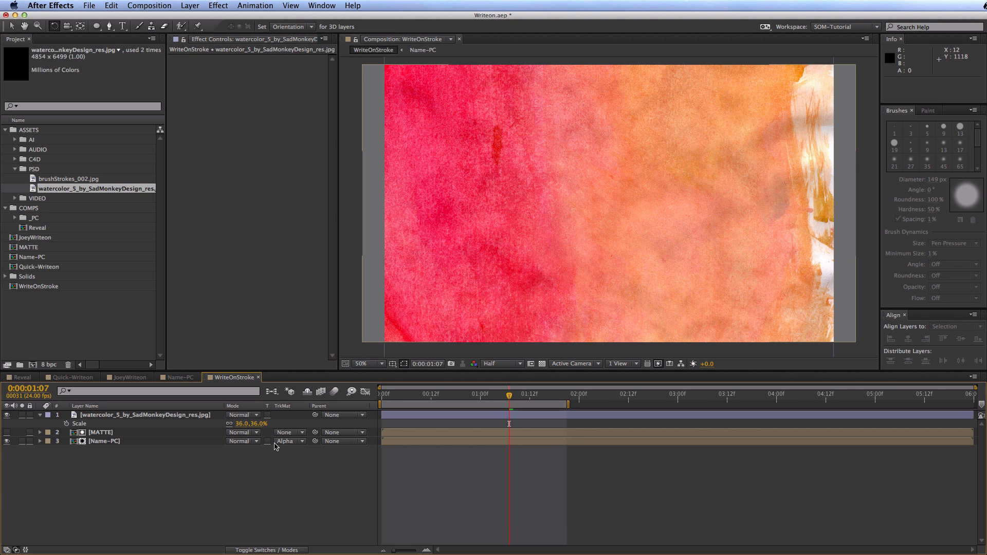
{"action": "left_click", "coordinate": [268, 415]}
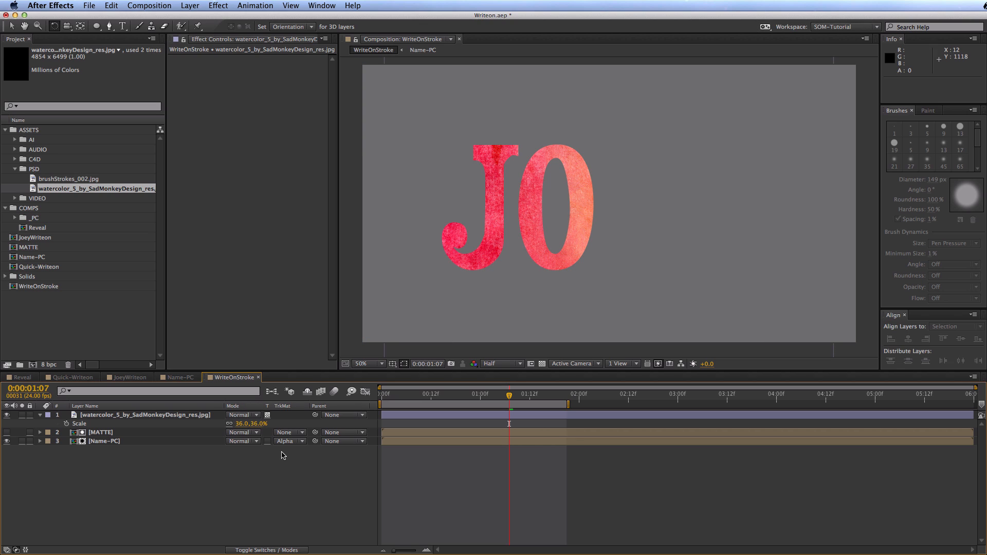
{"action": "key", "text": "KP_0"}
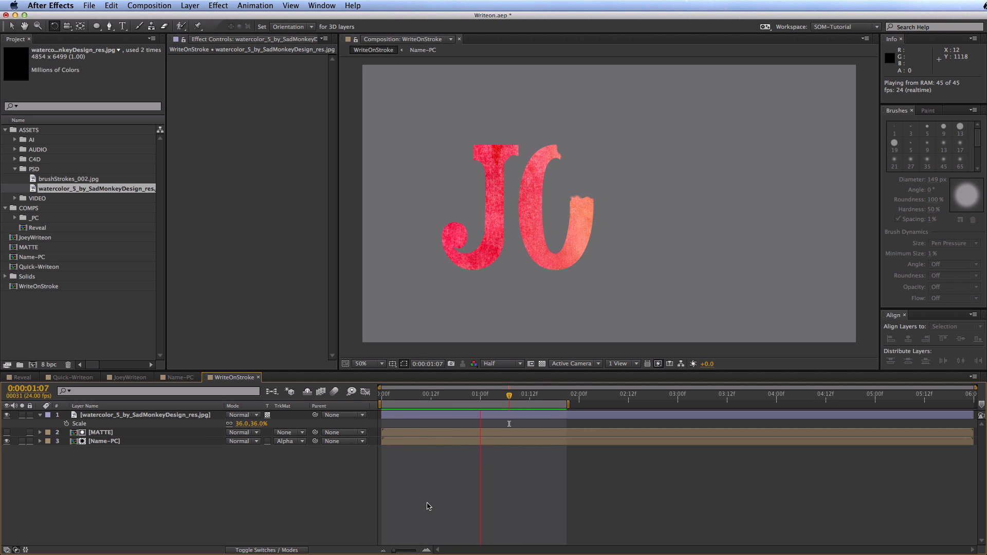
{"action": "key", "text": "space"}
{"action": "left_click_drag", "start_coordinate": [446, 400], "coordinate": [468, 394]}
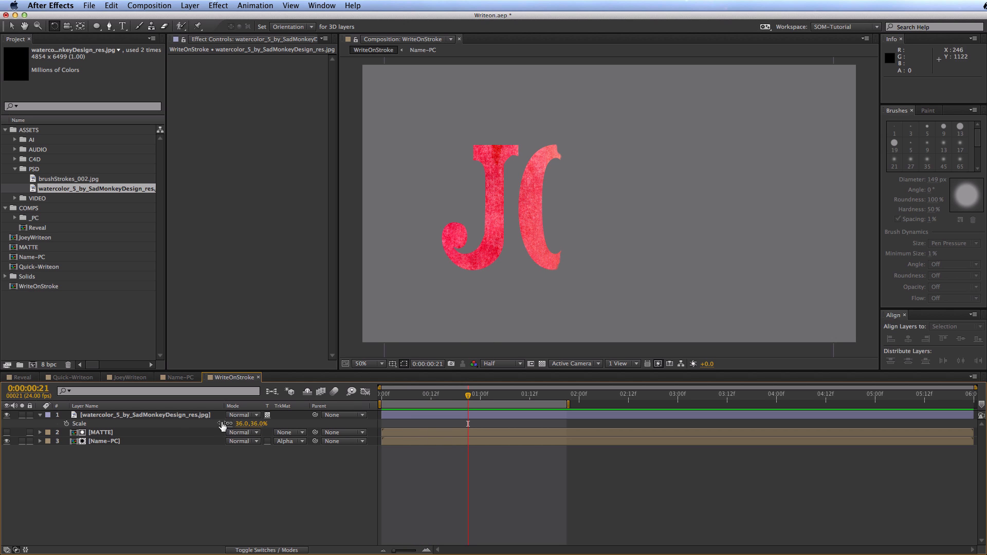
Apply Hue/Saturation to the watercolor layer with Master Hue -108°, Saturation -54 and Lightness -57, and preview the result
{"action": "left_click", "coordinate": [178, 416]}
{"action": "left_click", "coordinate": [218, 5]}
{"action": "mouse_move", "coordinate": [255, 103]}
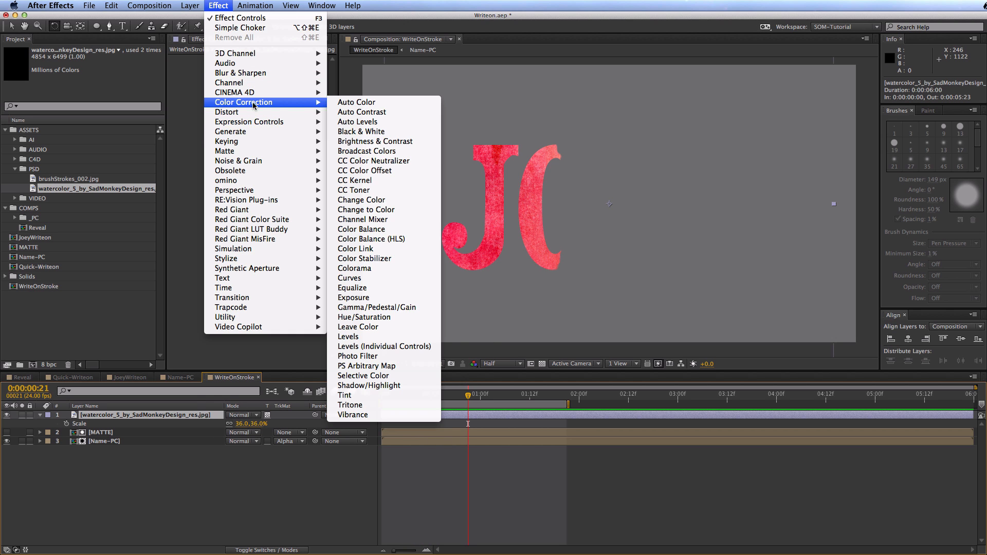
{"action": "left_click", "coordinate": [373, 317]}
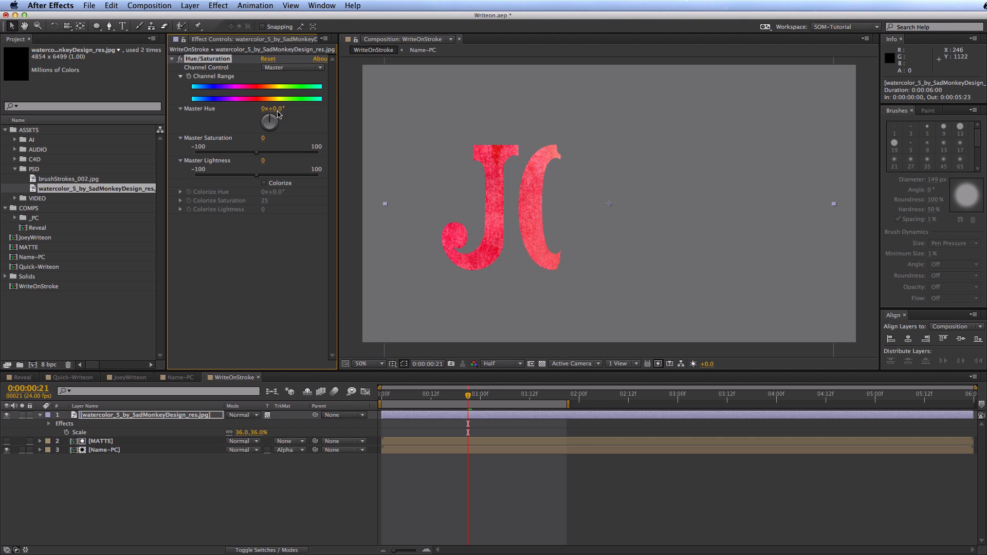
{"action": "left_click_drag", "start_coordinate": [281, 109], "coordinate": [237, 165]}
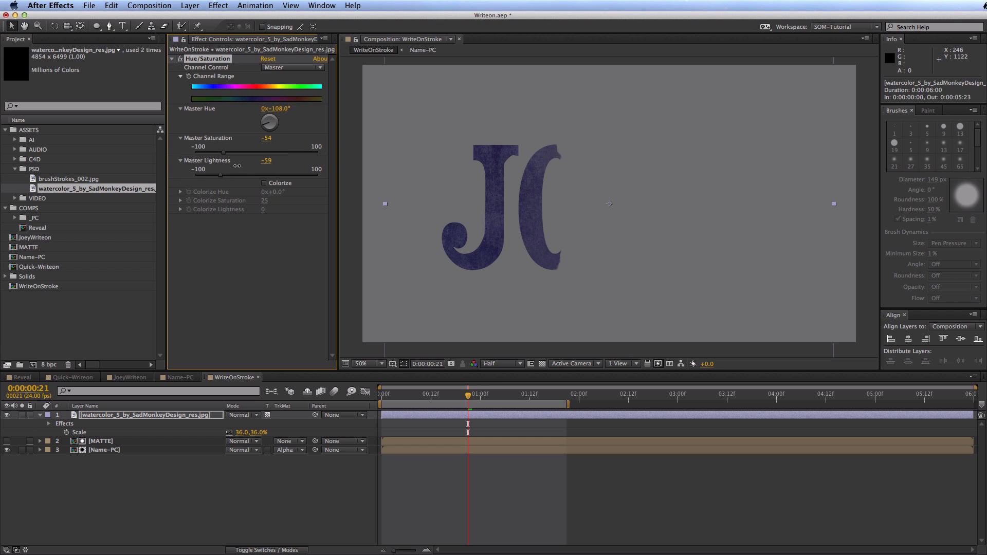
{"action": "key", "text": "KP_0"}
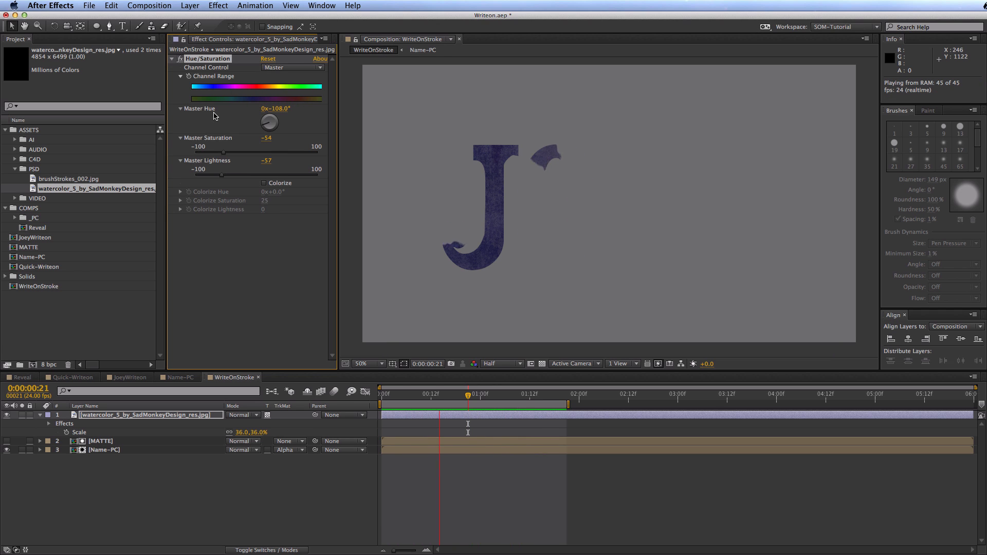
{"action": "left_click", "coordinate": [287, 501]}
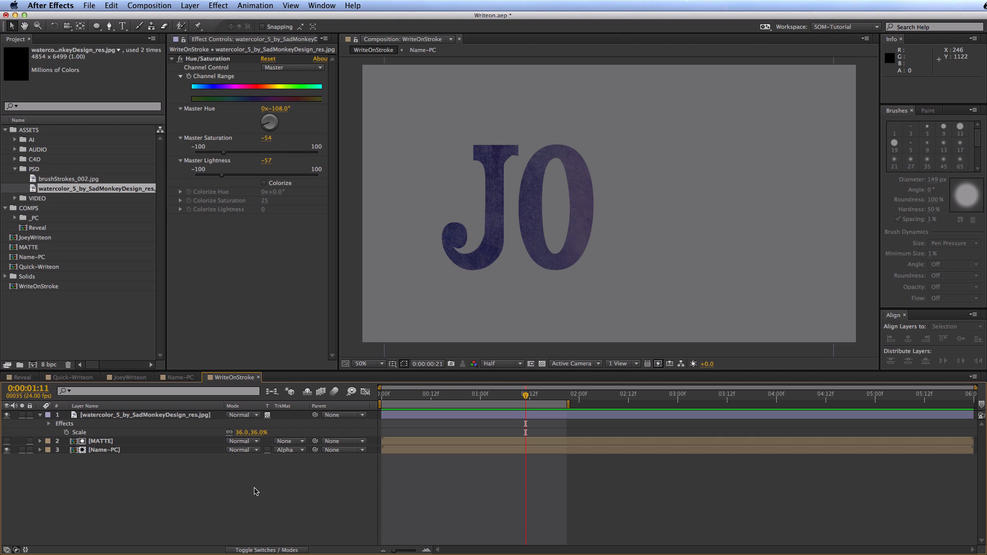
Close the WriteOnStroke, Name-PC, JoeyWriteon and Quick-Writeon compositions to return to the Reveal composition
{"action": "key", "text": "super+w"}
{"action": "key", "text": "super+w"}
{"action": "key", "text": "super+w"}
{"action": "key", "text": "super+w"}
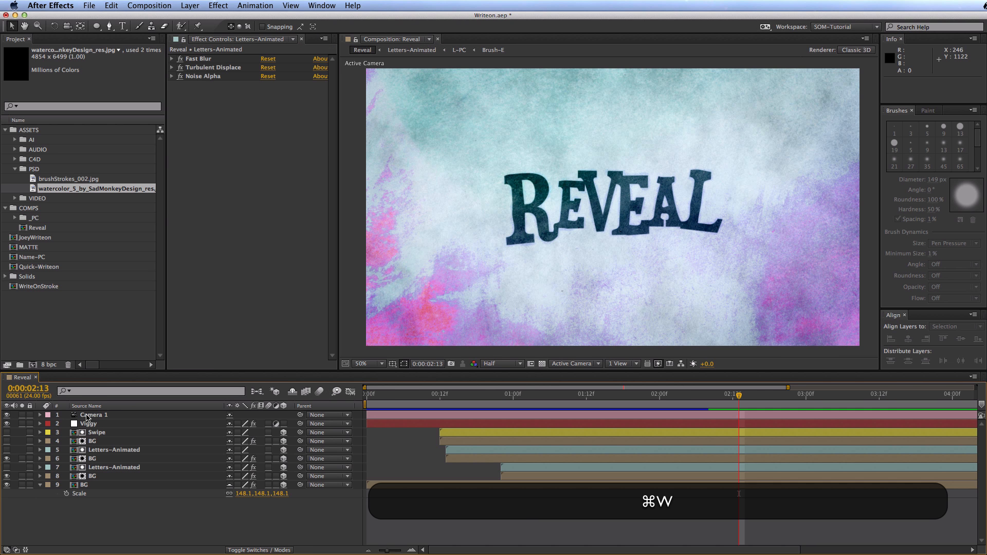
Play and scrub through the Reveal composition to examine how the brush strokes build up each letter
{"action": "key", "text": "super+0"}
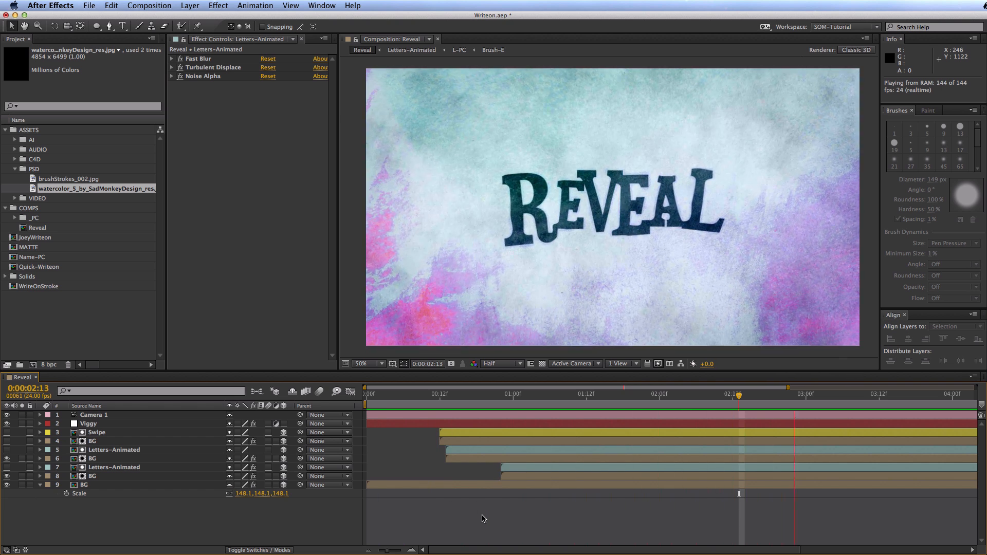
{"action": "key", "text": "space"}
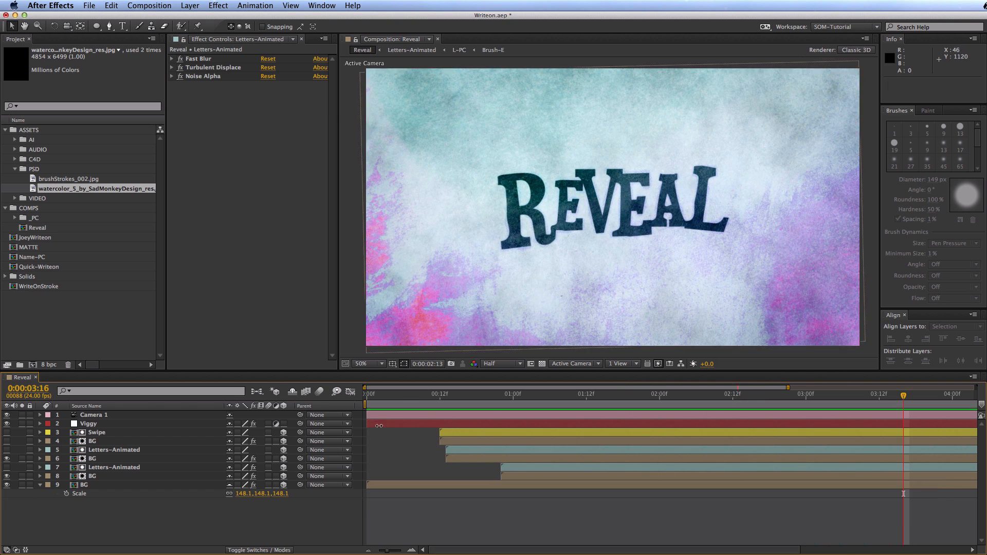
{"action": "mouse_move", "coordinate": [425, 400]}
{"action": "left_mouse_down"}
{"action": "mouse_move", "coordinate": [413, 398]}
{"action": "mouse_move", "coordinate": [536, 393]}
{"action": "mouse_move", "coordinate": [496, 390]}
{"action": "mouse_move", "coordinate": [513, 394]}
{"action": "left_mouse_up"}
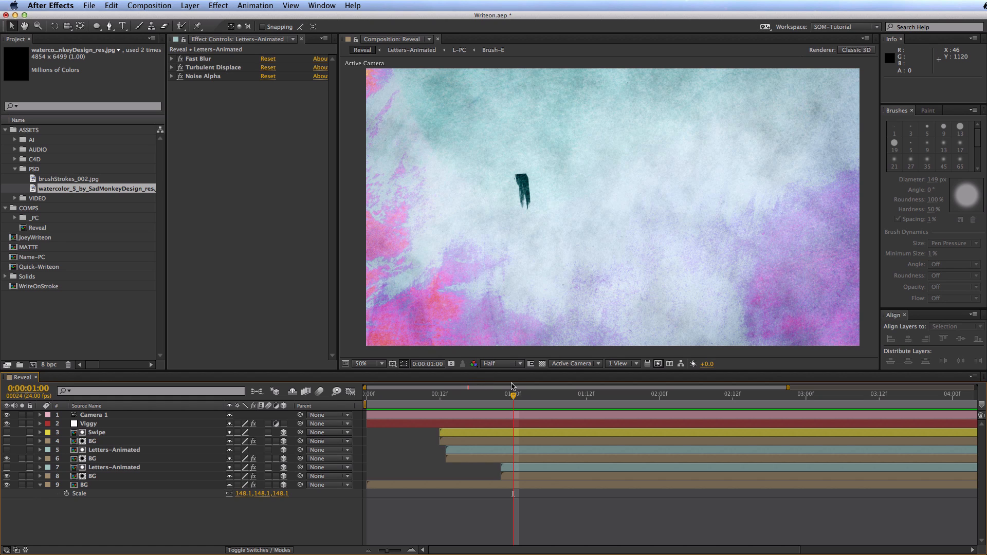
{"action": "left_click_drag", "start_coordinate": [513, 396], "coordinate": [641, 394]}
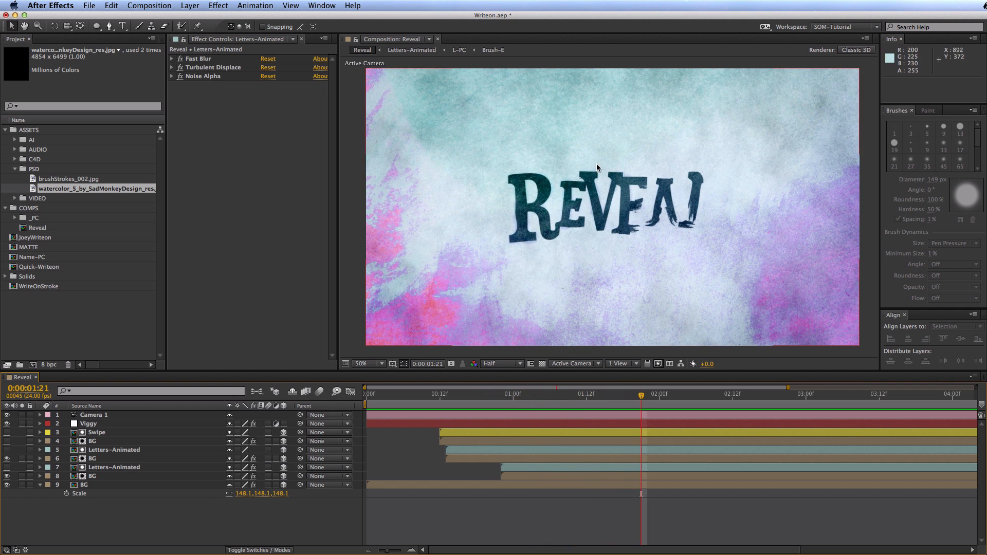
{"action": "mouse_move", "coordinate": [641, 395]}
{"action": "left_mouse_down"}
{"action": "mouse_move", "coordinate": [712, 396]}
{"action": "mouse_move", "coordinate": [545, 399]}
{"action": "mouse_move", "coordinate": [710, 378]}
{"action": "mouse_move", "coordinate": [703, 383]}
{"action": "left_mouse_up"}
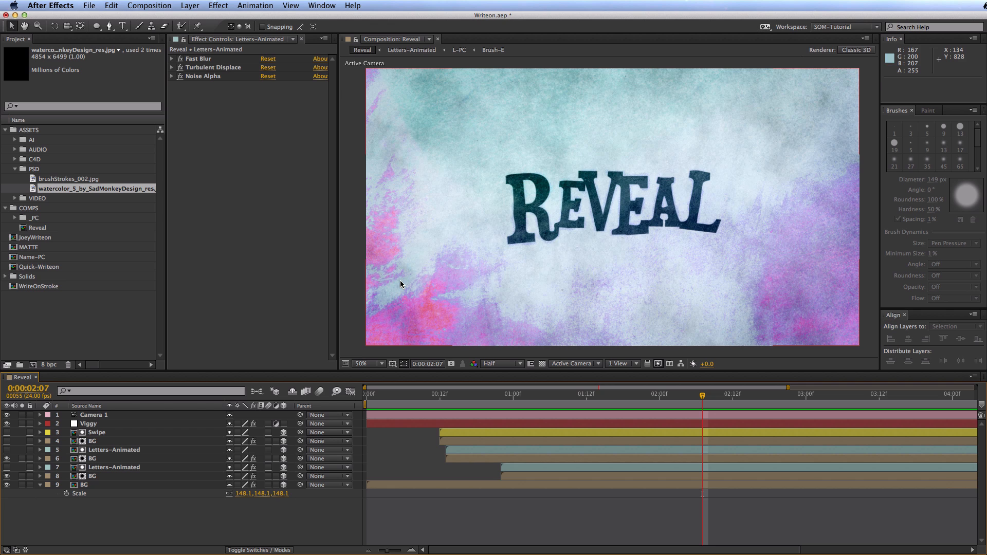
{"action": "key", "text": "0"}
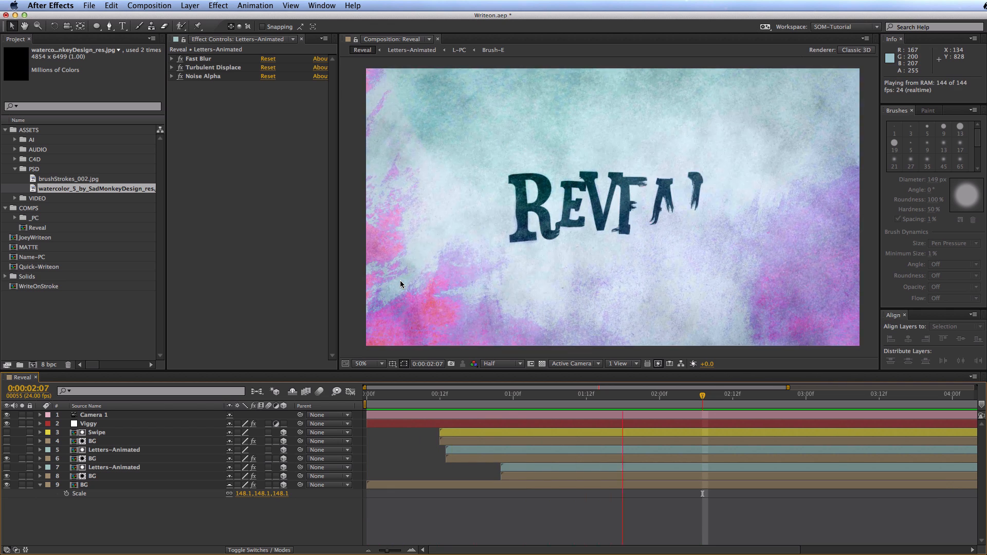
{"action": "key", "text": "space"}
Collapse the PSD folder, open the Letters composition from the AI assets and look over its letter layers
{"action": "left_click", "coordinate": [114, 306]}
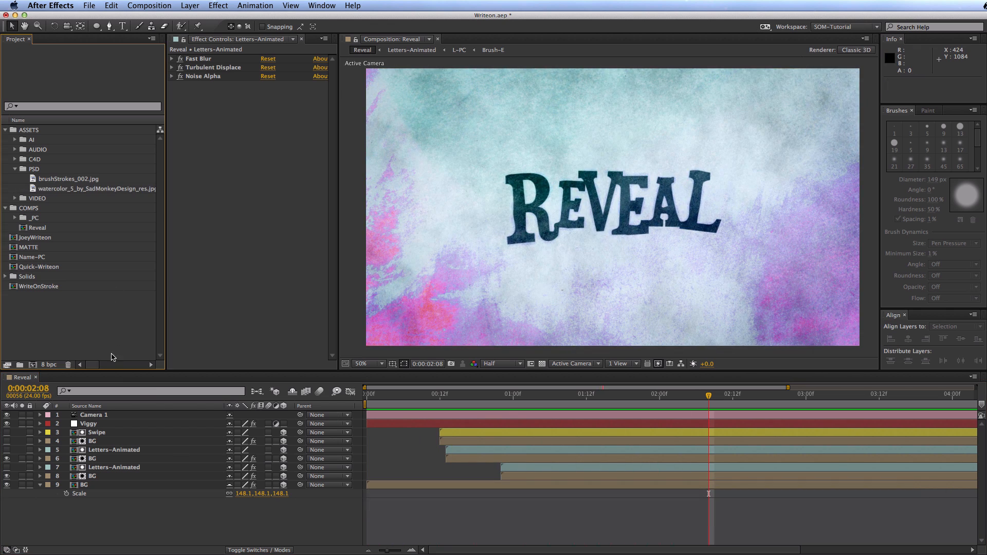
{"action": "left_click", "coordinate": [15, 168]}
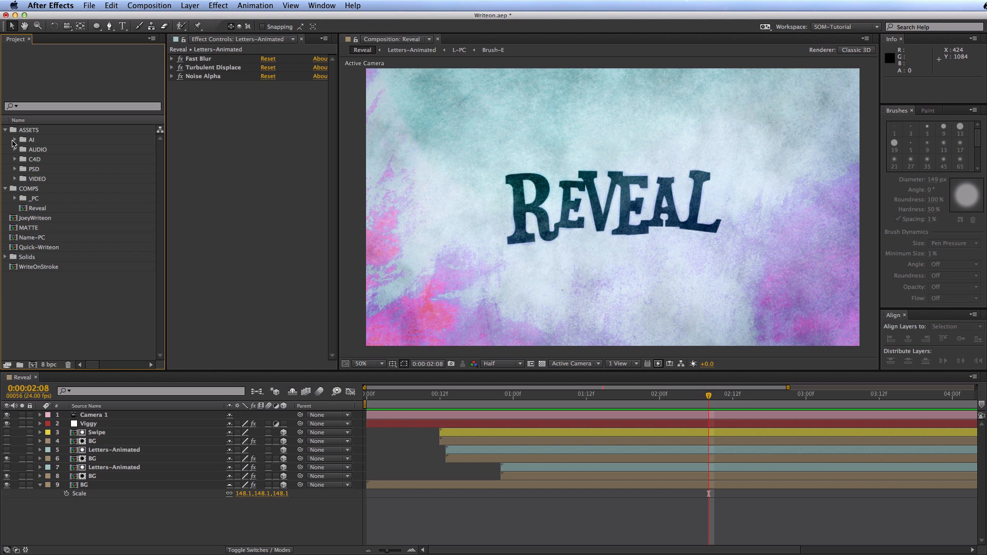
{"action": "left_click", "coordinate": [14, 139]}
{"action": "double_click", "coordinate": [43, 149]}
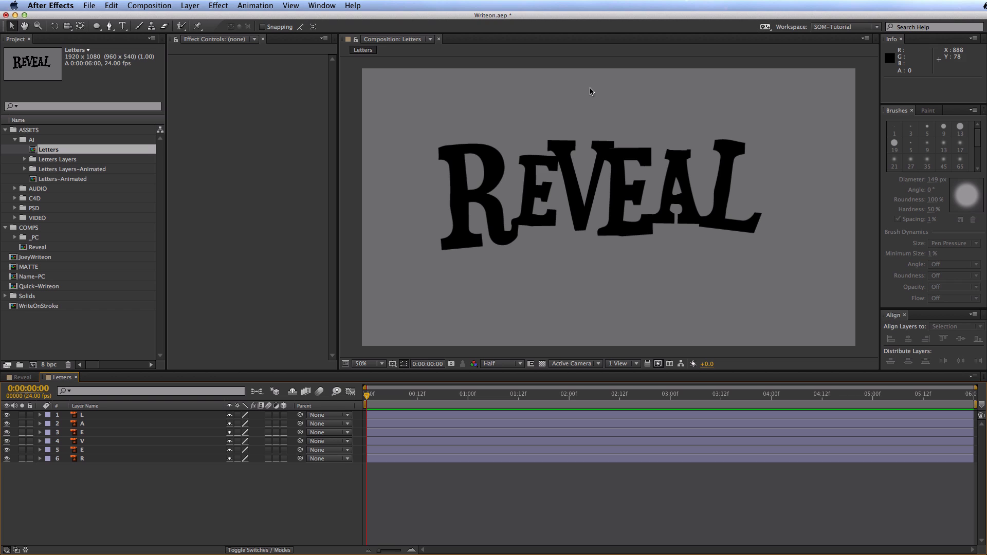
{"action": "key", "text": "super+a"}
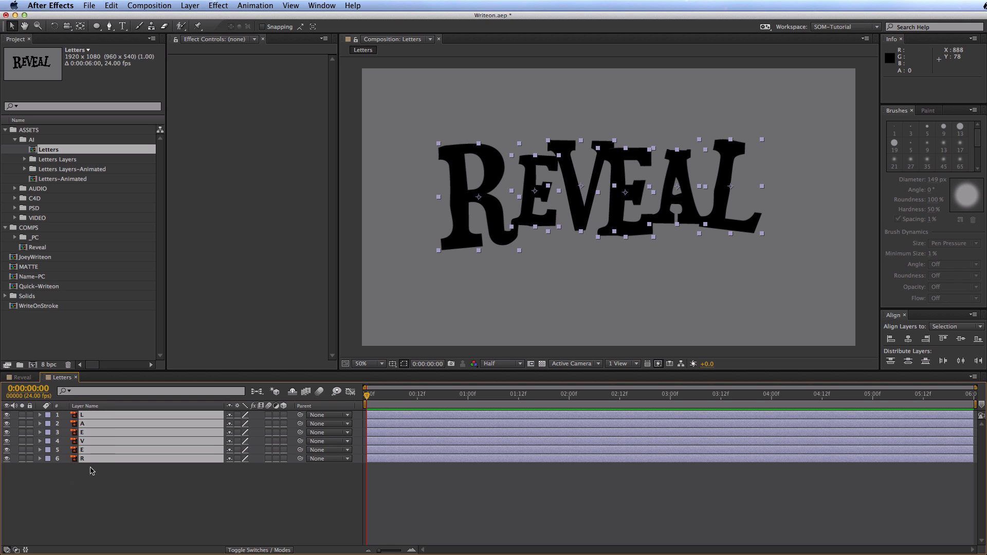
{"action": "left_click", "coordinate": [175, 509]}
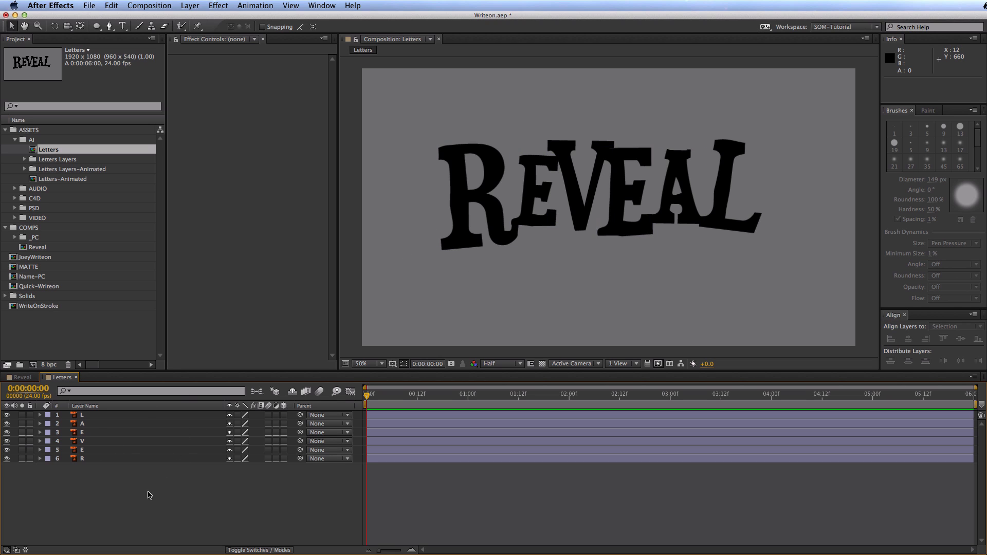
Pre-compose the R layer as R-PC with all attributes moved into it, and open the R-PC composition
{"action": "left_click", "coordinate": [140, 459]}
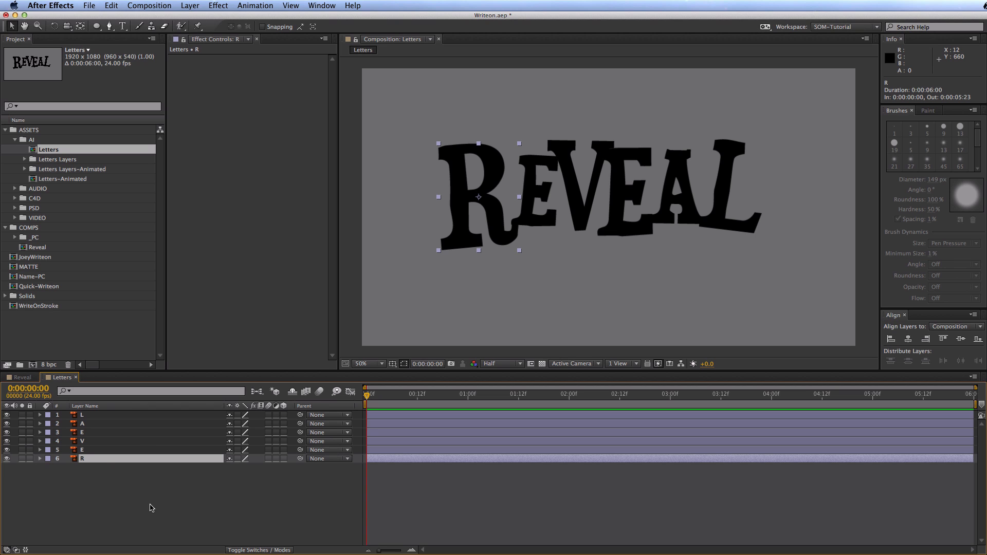
{"action": "key", "text": "shift+super+c"}
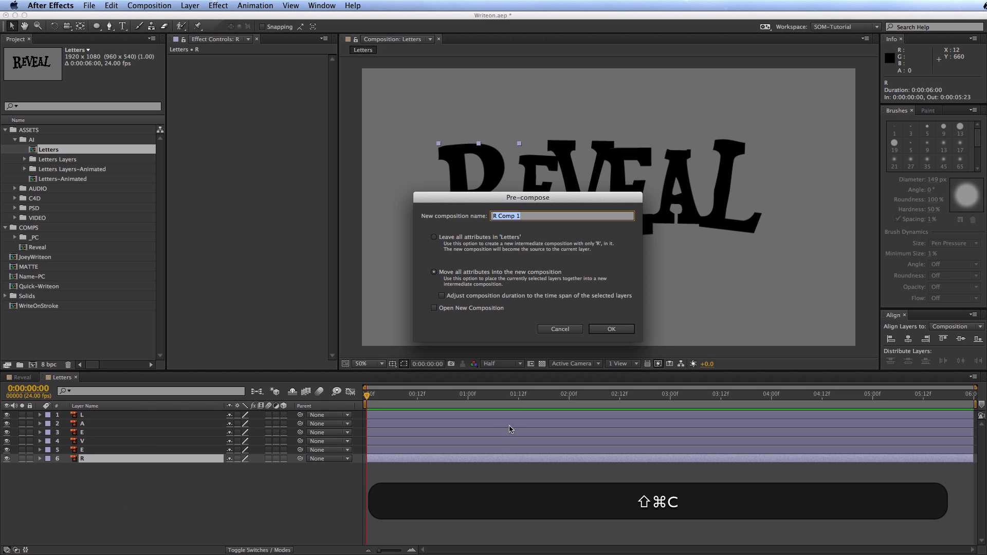
{"action": "type", "text": "R"}
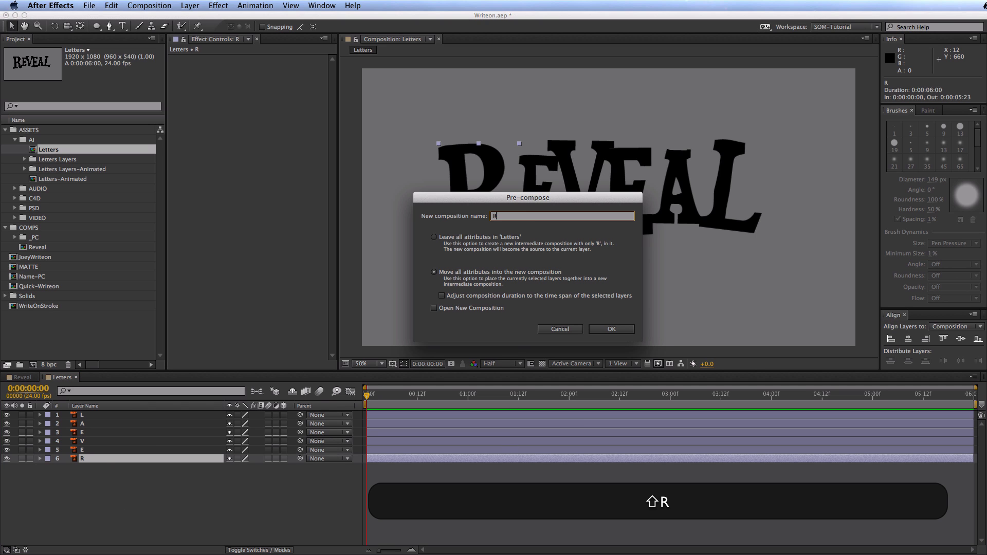
{"action": "type", "text": "-PC"}
{"action": "key", "text": "Return"}
{"action": "left_click", "coordinate": [157, 488]}
{"action": "left_click", "coordinate": [112, 462]}
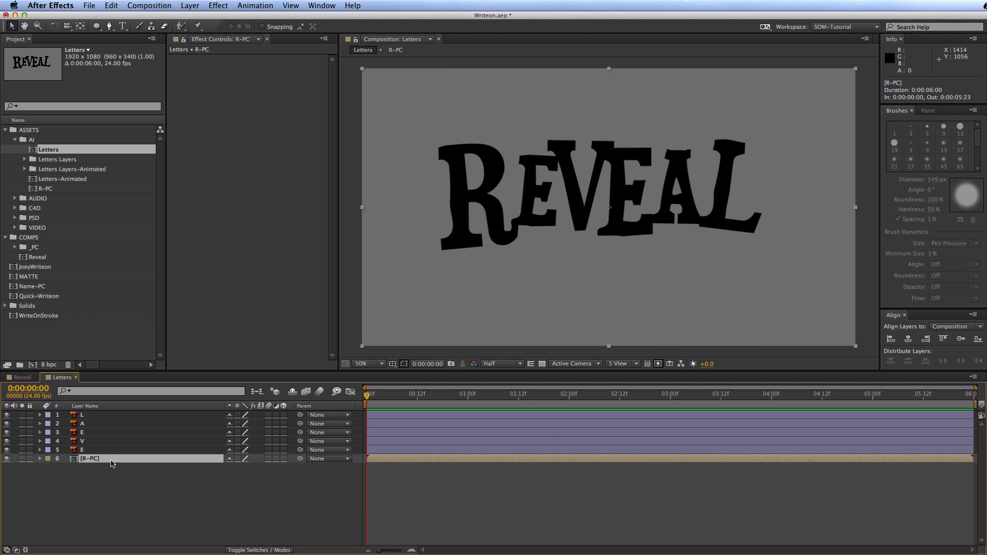
{"action": "double_click", "coordinate": [112, 463]}
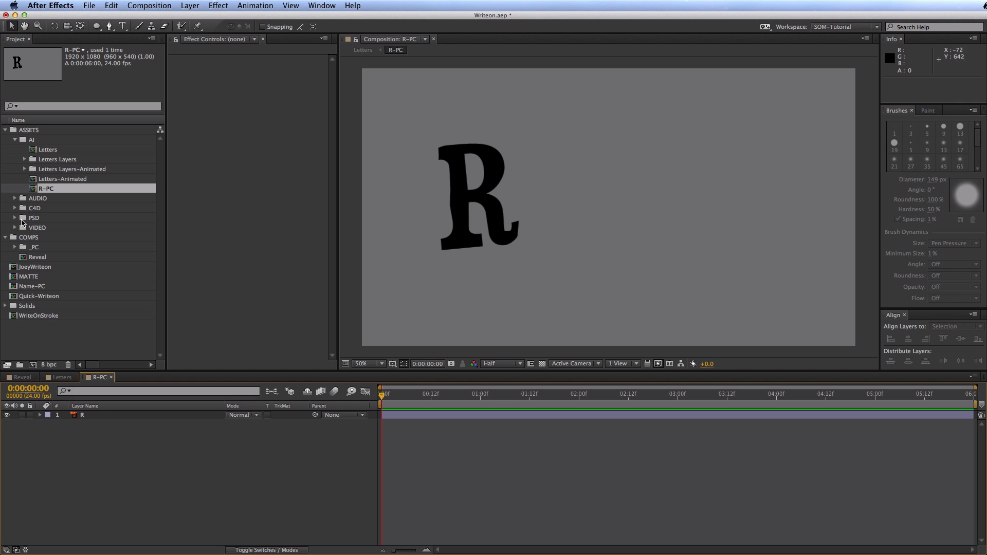
Add brushStrokes_002.jpg from the PSD assets above the R layer and move it to about position 966, 564
{"action": "left_click", "coordinate": [15, 218]}
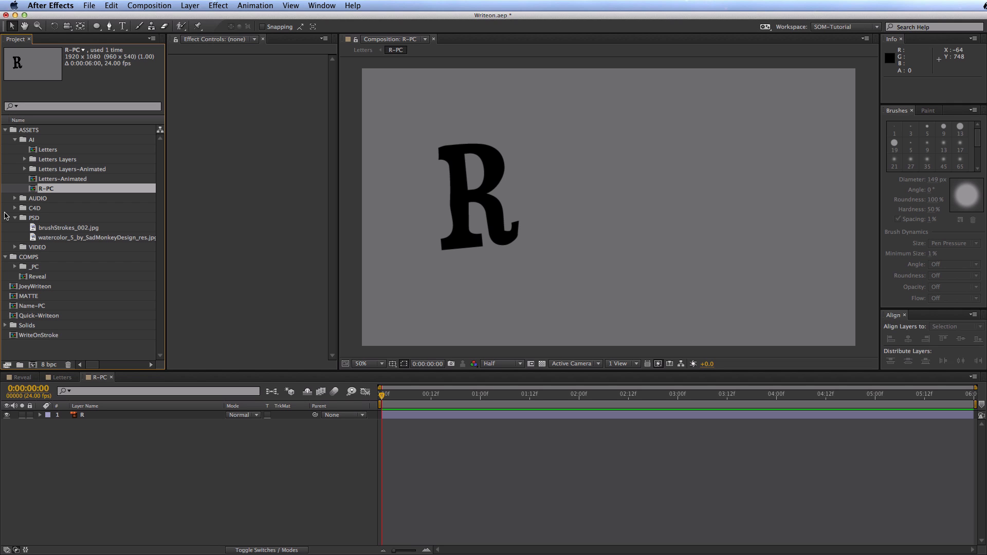
{"action": "mouse_move", "coordinate": [74, 233]}
{"action": "left_mouse_down"}
{"action": "mouse_move", "coordinate": [194, 192]}
{"action": "mouse_move", "coordinate": [656, 257]}
{"action": "left_mouse_up"}
{"action": "mouse_move", "coordinate": [575, 267]}
{"action": "left_mouse_down"}
{"action": "mouse_move", "coordinate": [591, 189]}
{"action": "mouse_move", "coordinate": [603, 195]}
{"action": "left_mouse_up"}
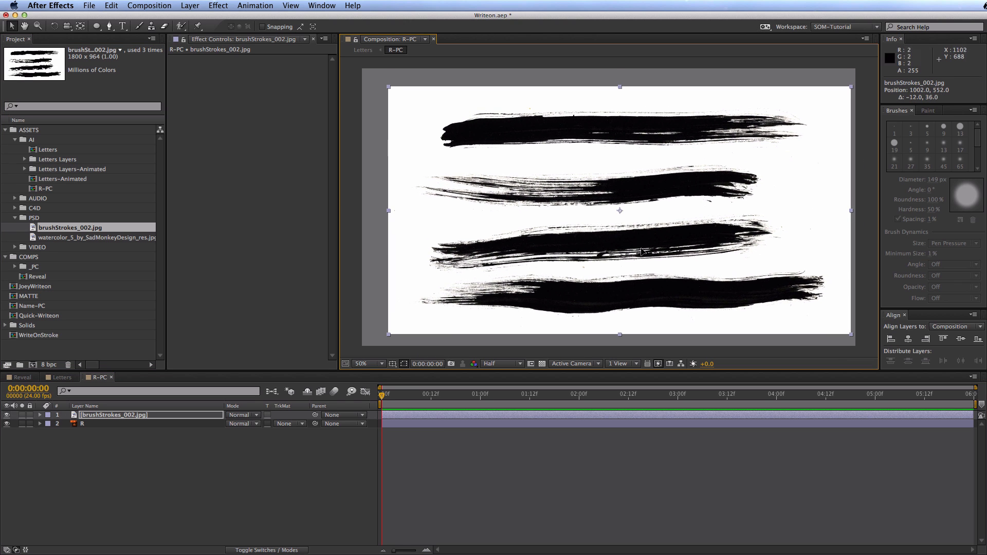
{"action": "left_click_drag", "start_coordinate": [641, 252], "coordinate": [624, 254]}
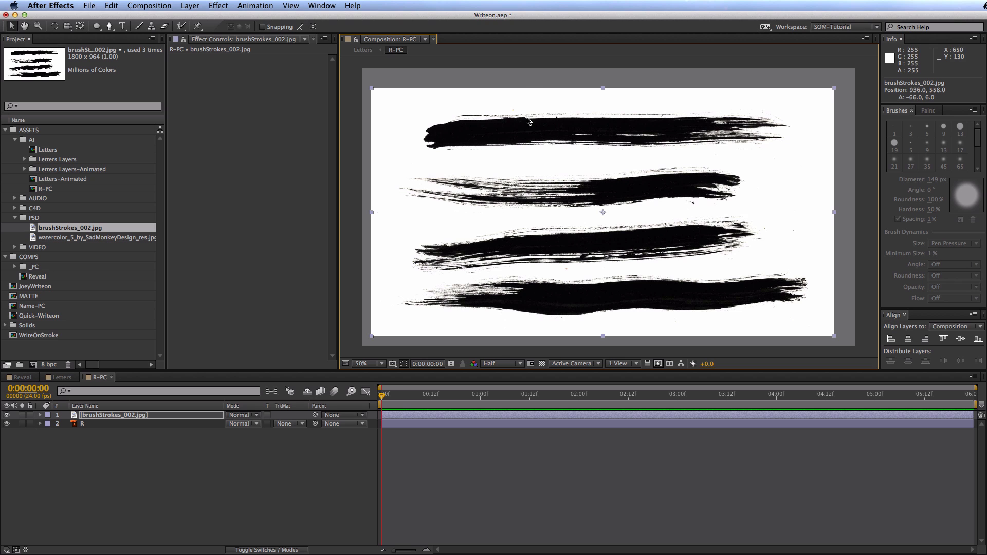
{"action": "left_click_drag", "start_coordinate": [488, 154], "coordinate": [502, 199]}
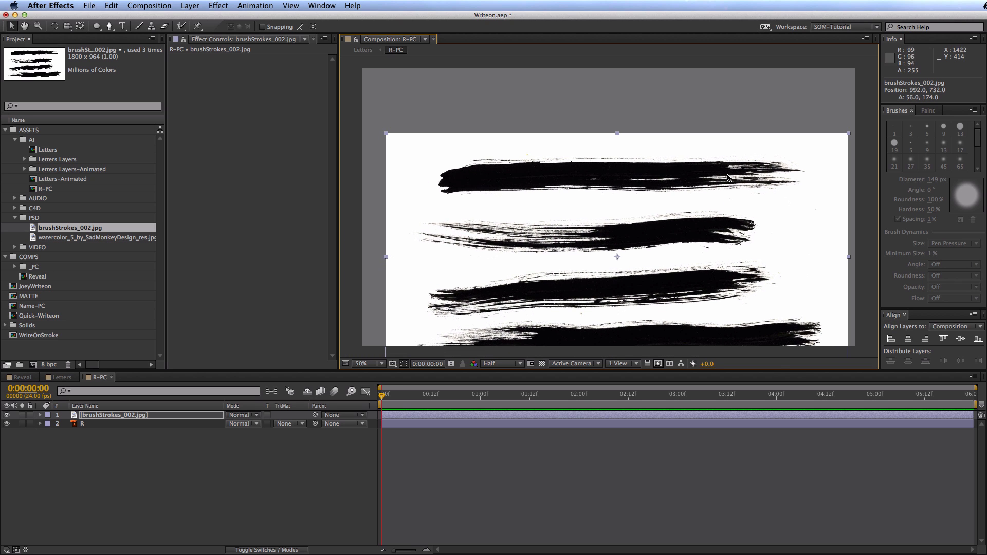
{"action": "mouse_move", "coordinate": [578, 181]}
{"action": "left_mouse_down"}
{"action": "mouse_move", "coordinate": [554, 327]}
{"action": "mouse_move", "coordinate": [553, 305]}
{"action": "left_mouse_up"}
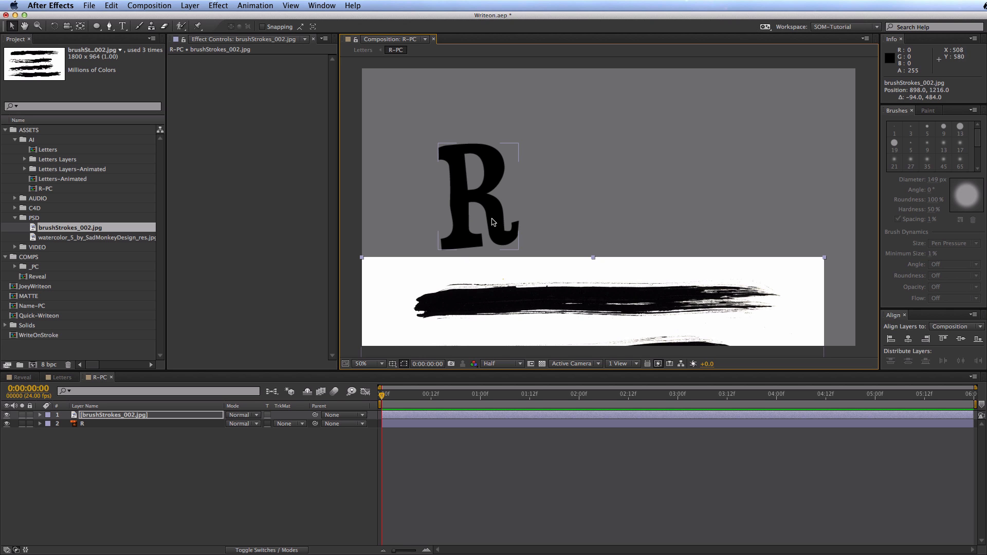
{"action": "mouse_move", "coordinate": [519, 326]}
{"action": "left_mouse_down"}
{"action": "mouse_move", "coordinate": [664, 173]}
{"action": "mouse_move", "coordinate": [713, 202]}
{"action": "mouse_move", "coordinate": [514, 216]}
{"action": "mouse_move", "coordinate": [529, 166]}
{"action": "left_mouse_up"}
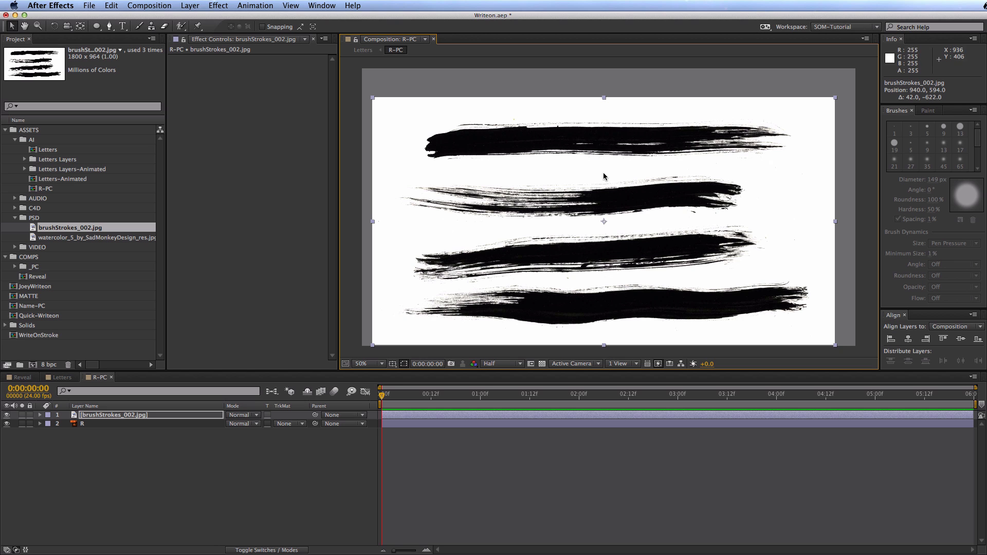
{"action": "mouse_move", "coordinate": [604, 176]}
{"action": "left_mouse_down"}
{"action": "mouse_move", "coordinate": [618, 149]}
{"action": "mouse_move", "coordinate": [576, 142]}
{"action": "left_mouse_up"}
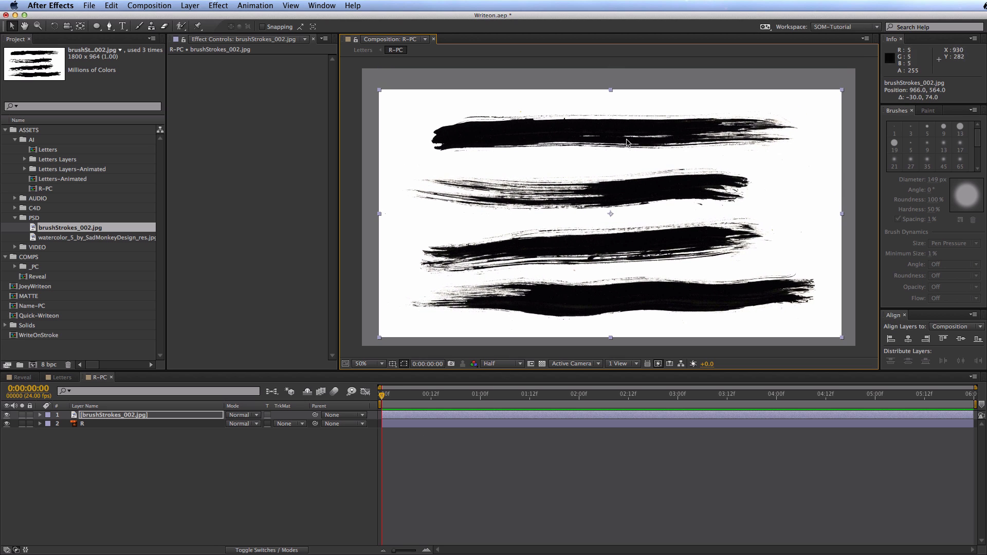
Try drawing an open four-point curved mask across the brush strokes layer with the Pen tool, and delete the mask
{"action": "left_click", "coordinate": [109, 26]}
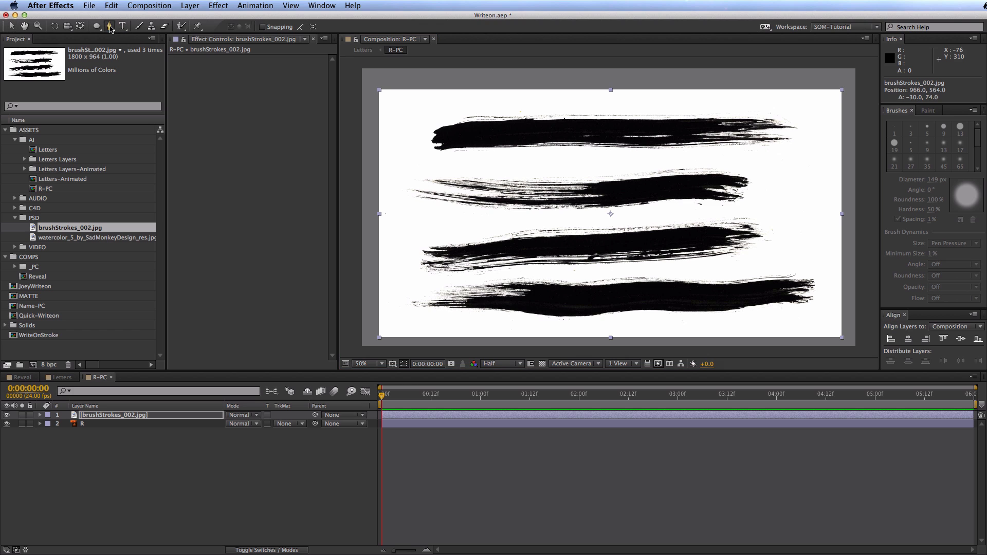
{"action": "left_click", "coordinate": [437, 196]}
{"action": "left_click_drag", "start_coordinate": [592, 145], "coordinate": [650, 198]}
{"action": "left_click_drag", "start_coordinate": [661, 238], "coordinate": [628, 278]}
{"action": "left_click_drag", "start_coordinate": [582, 296], "coordinate": [521, 284]}
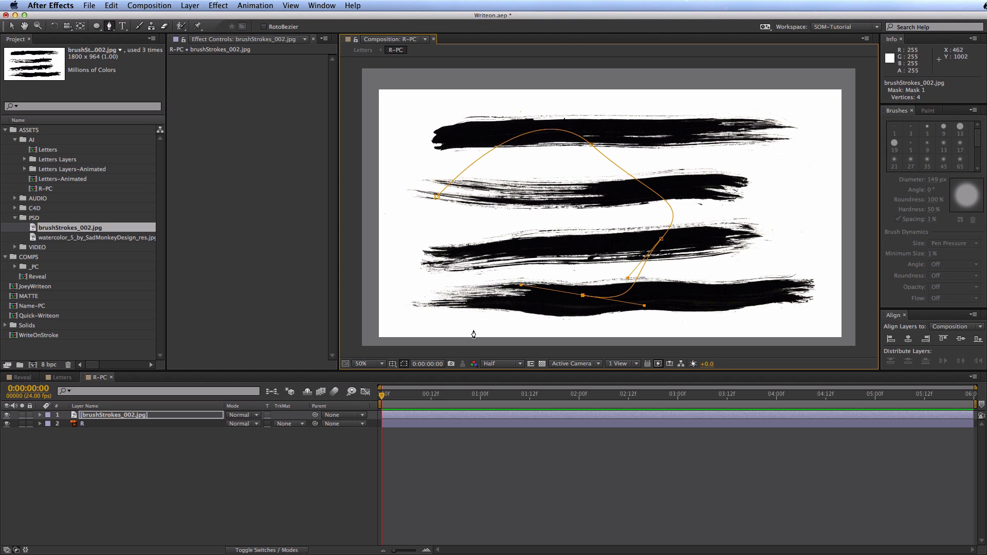
{"action": "left_click", "coordinate": [181, 415]}
{"action": "key", "text": "m"}
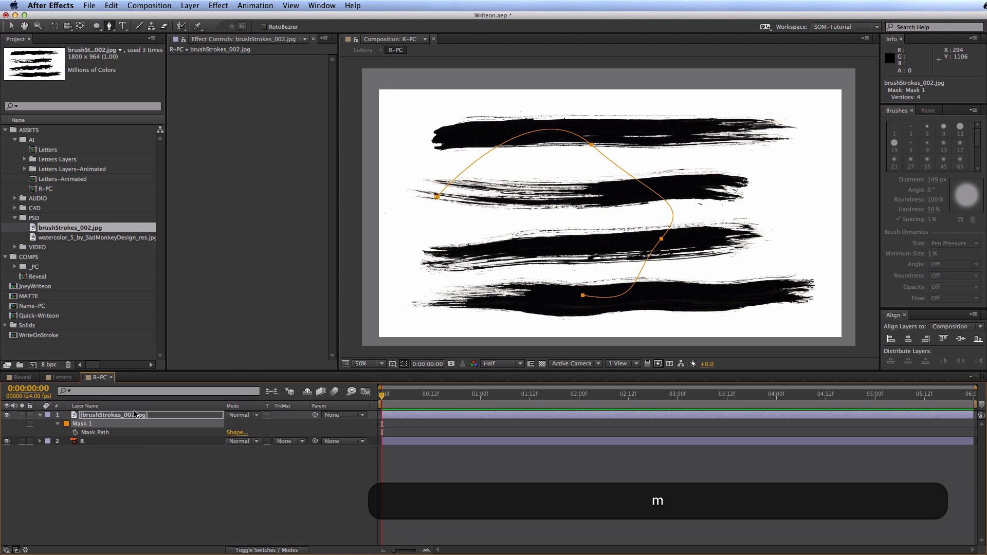
{"action": "key", "text": "BackSpace"}
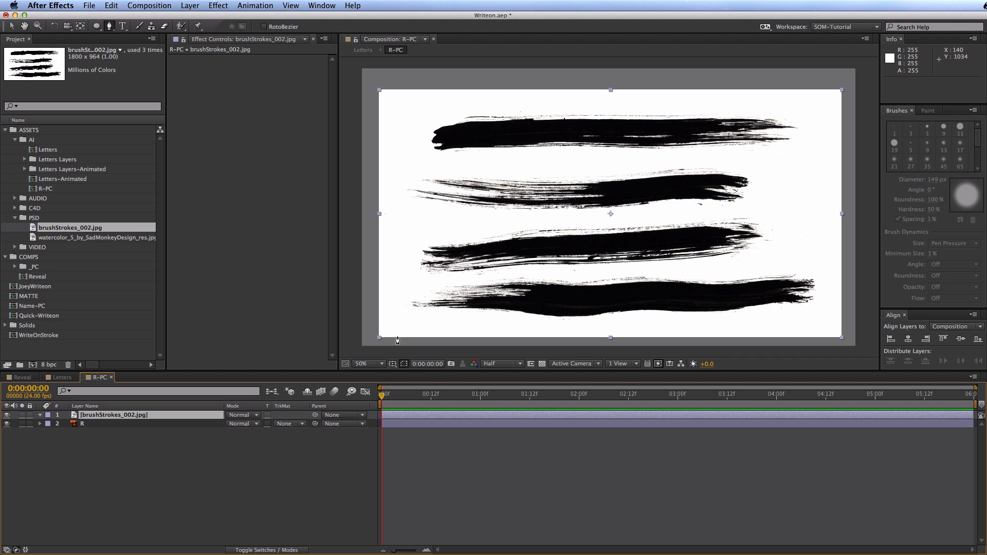
Pre-compose the brushStrokes_002.jpg layer as Brush-R, moving all attributes into it, and return to the Selection tool
{"action": "left_click", "coordinate": [174, 546]}
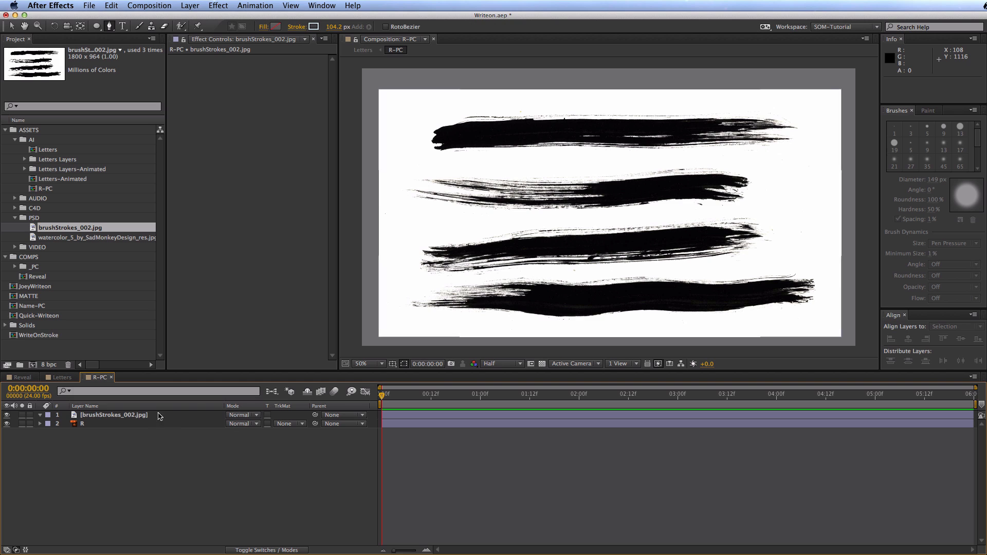
{"action": "left_click", "coordinate": [147, 414]}
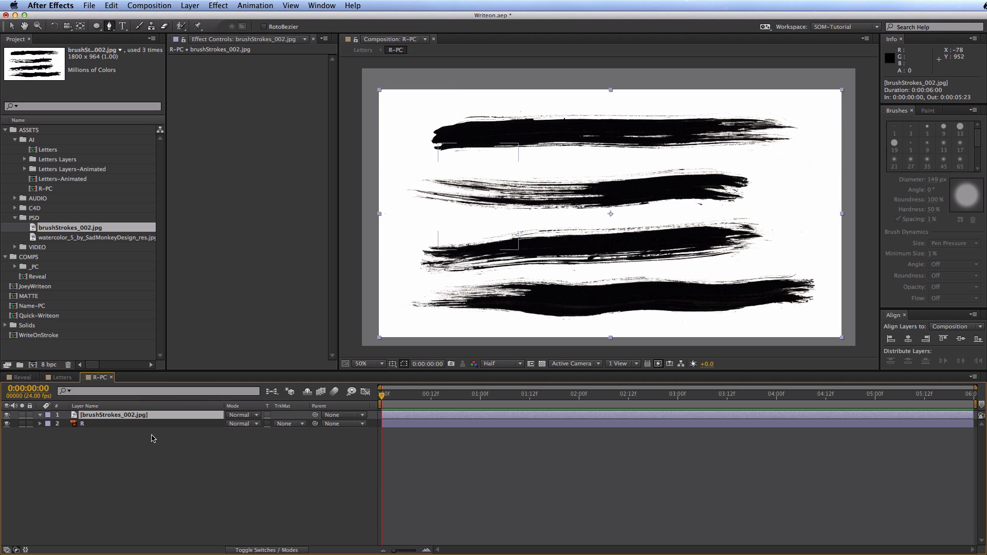
{"action": "key", "text": "super+shift+c"}
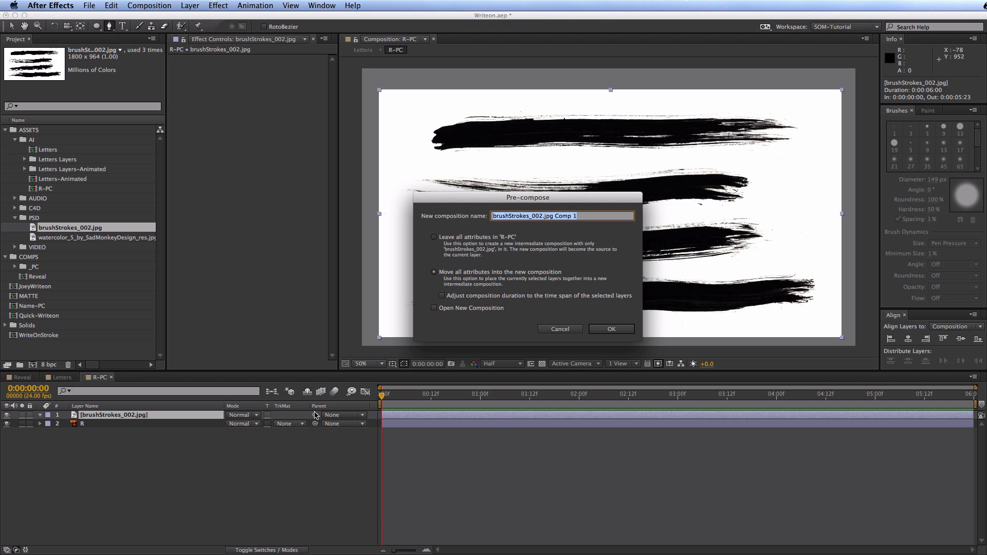
{"action": "type", "text": "v"}
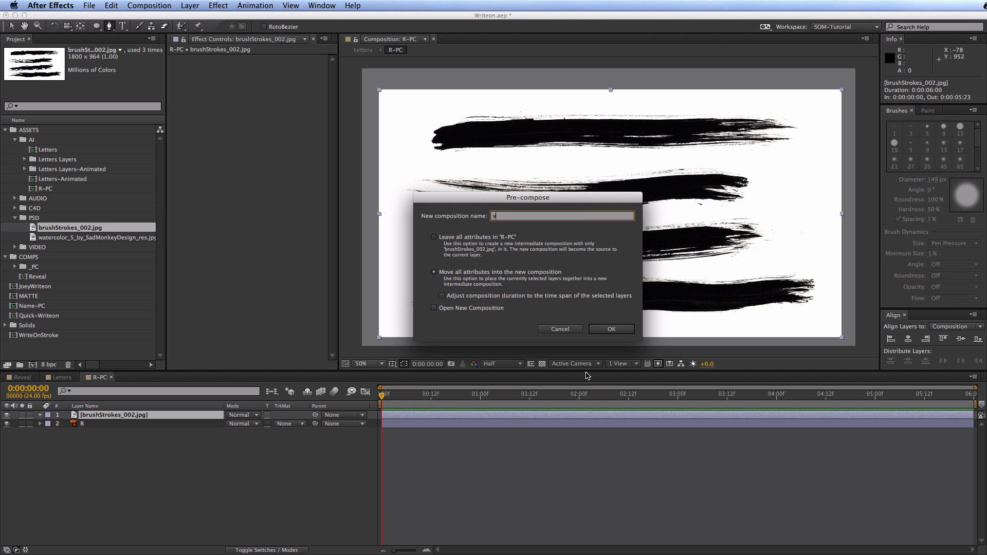
{"action": "key", "text": "BackSpace"}
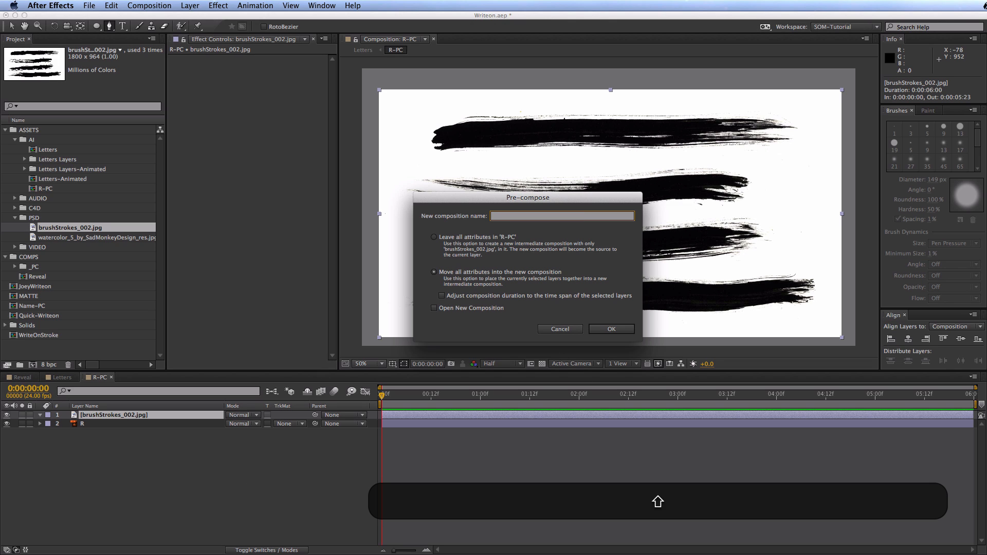
{"action": "type", "text": "Brush-R"}
{"action": "key", "text": "shift+Return"}
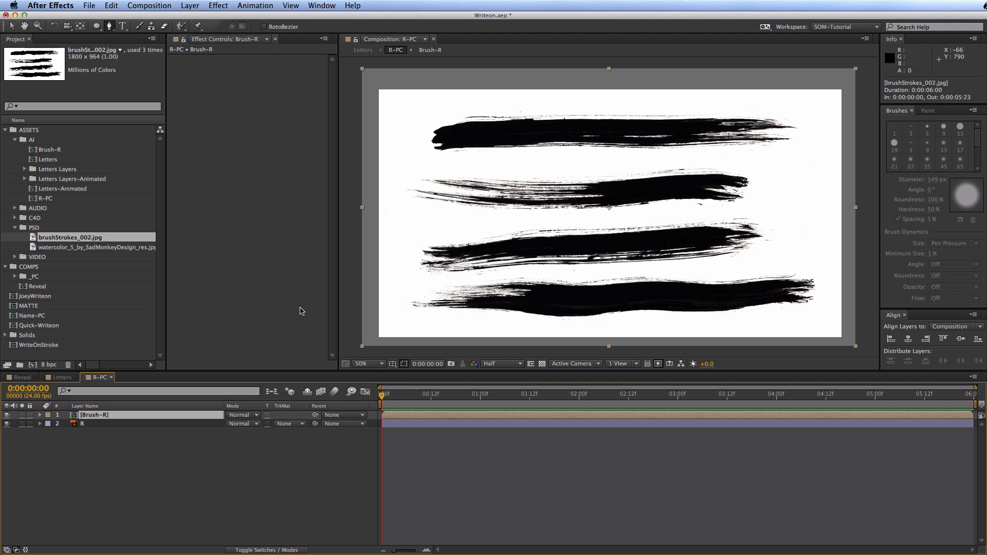
{"action": "key", "text": "v"}
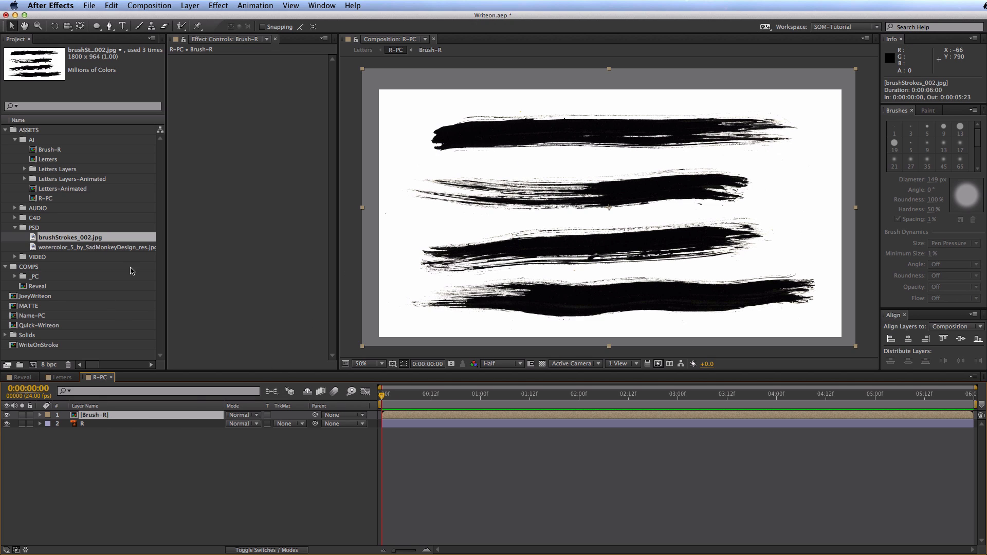
Collapse the PSD and AI asset folders and open the Brush-R composition
{"action": "left_click", "coordinate": [15, 228]}
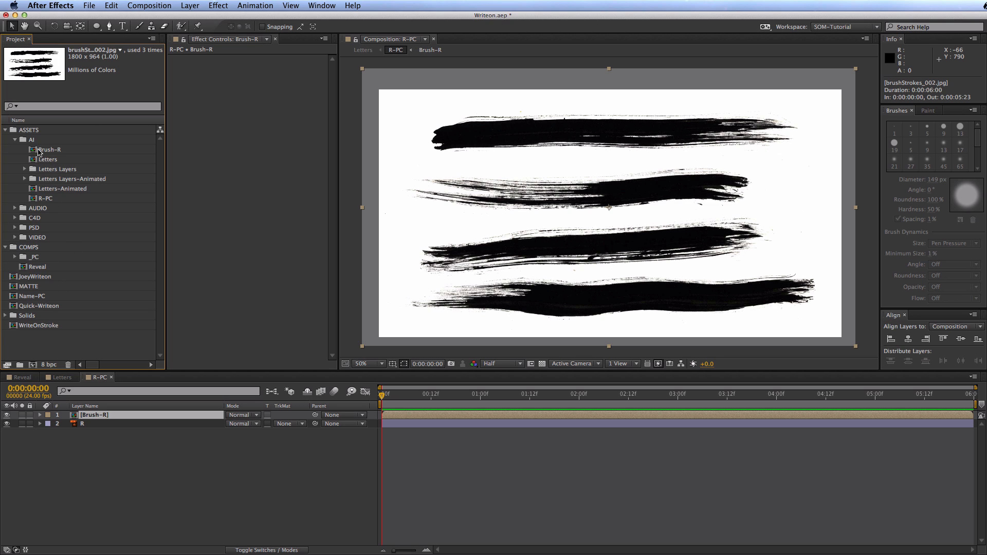
{"action": "left_click", "coordinate": [15, 139]}
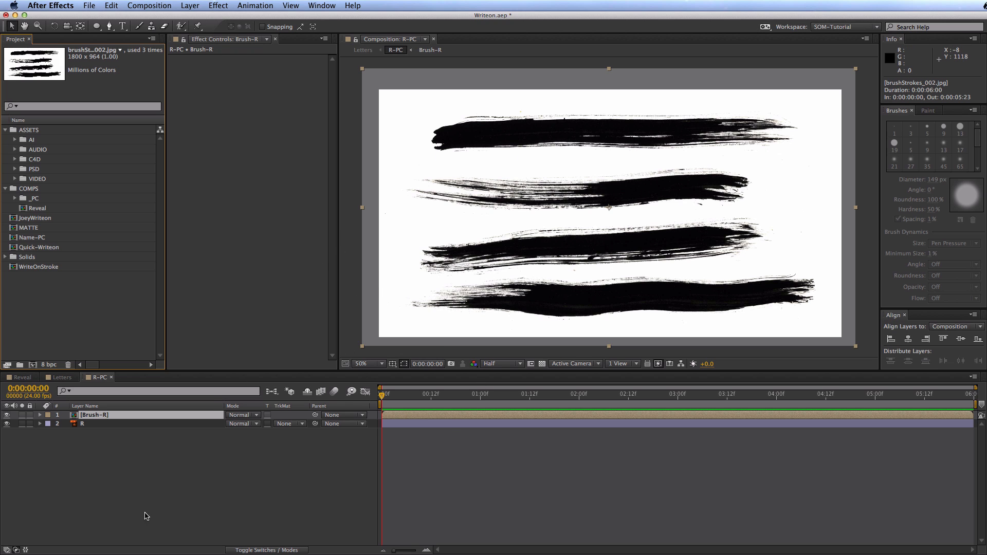
{"action": "double_click", "coordinate": [102, 415]}
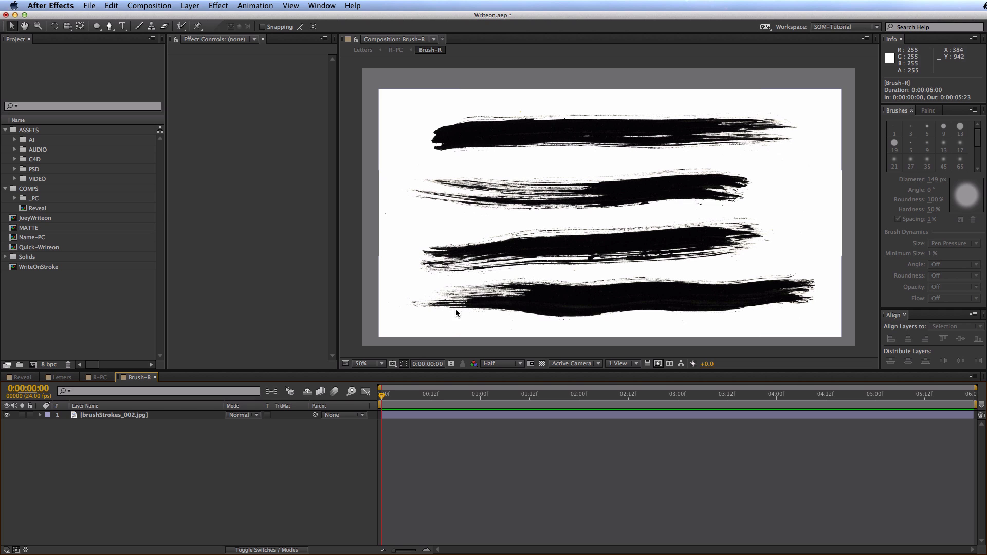
Draw a region of interest of about 1488 × 226 px around the uppermost brush stroke and crop the composition to it
{"action": "scroll", "coordinate": [585, 211], "scroll_direction": "down", "scroll_amount": 2}
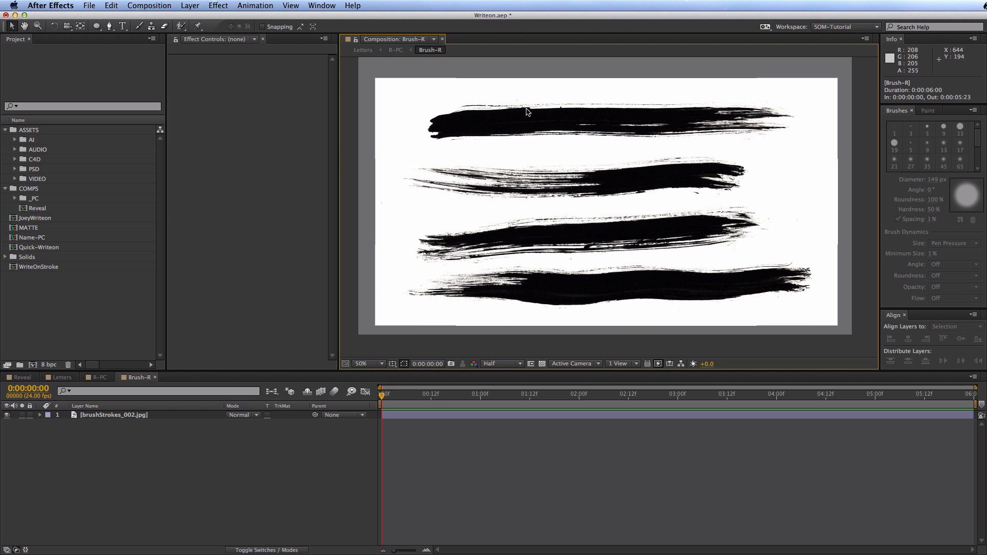
{"action": "left_click", "coordinate": [531, 364]}
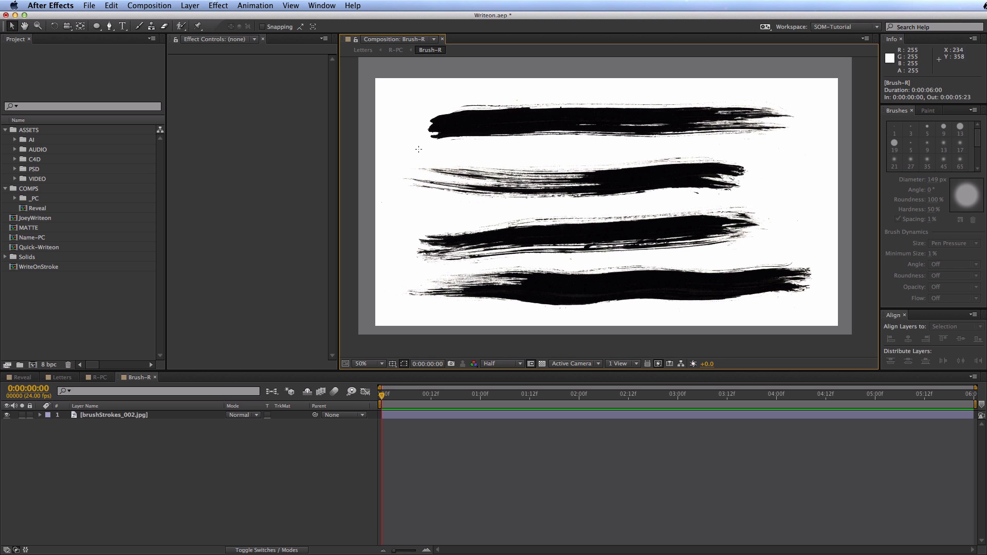
{"action": "mouse_move", "coordinate": [418, 149]}
{"action": "left_mouse_down"}
{"action": "mouse_move", "coordinate": [520, 103]}
{"action": "mouse_move", "coordinate": [745, 60]}
{"action": "mouse_move", "coordinate": [837, 106]}
{"action": "mouse_move", "coordinate": [794, 104]}
{"action": "mouse_move", "coordinate": [802, 102]}
{"action": "left_mouse_up"}
{"action": "key", "text": "'"}
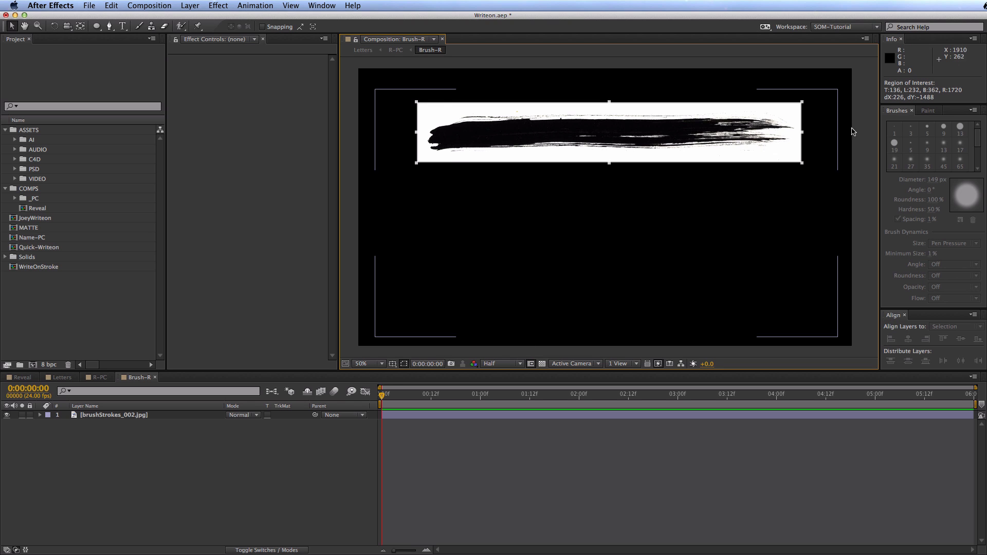
{"action": "left_click", "coordinate": [114, 6]}
{"action": "mouse_move", "coordinate": [150, 4]}
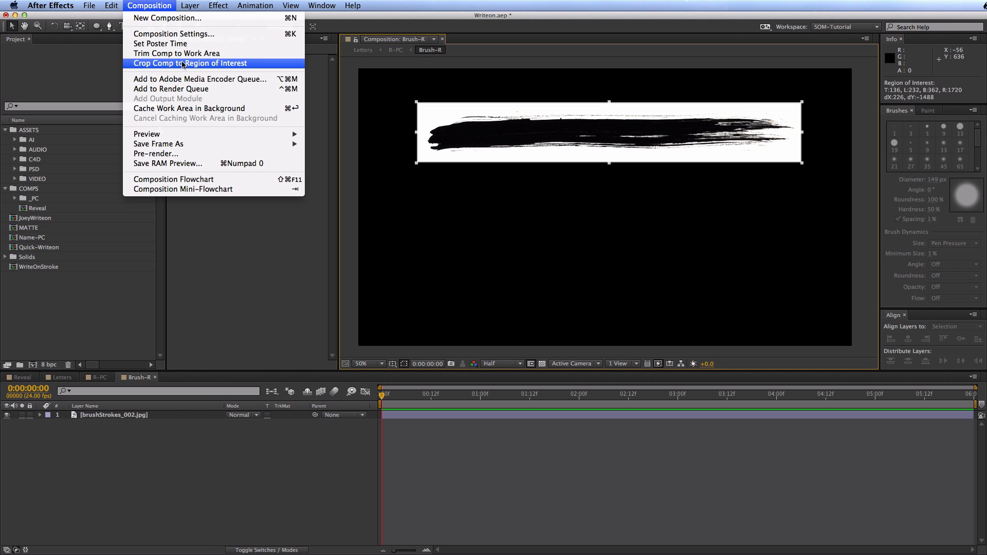
{"action": "left_click", "coordinate": [202, 66]}
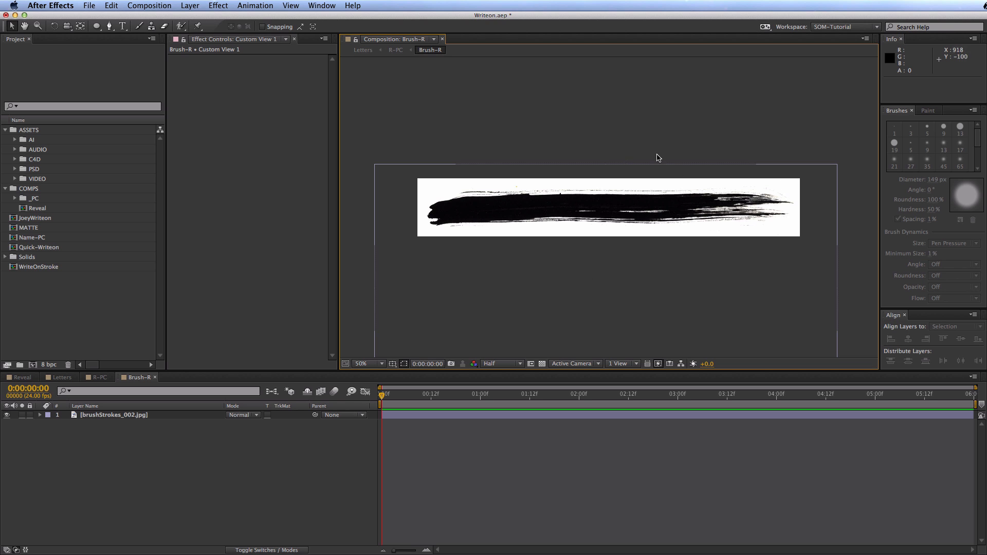
Return to the R-PC composition to view the brush image over the letter R, and reopen the Brush-R composition
{"action": "left_click", "coordinate": [257, 463]}
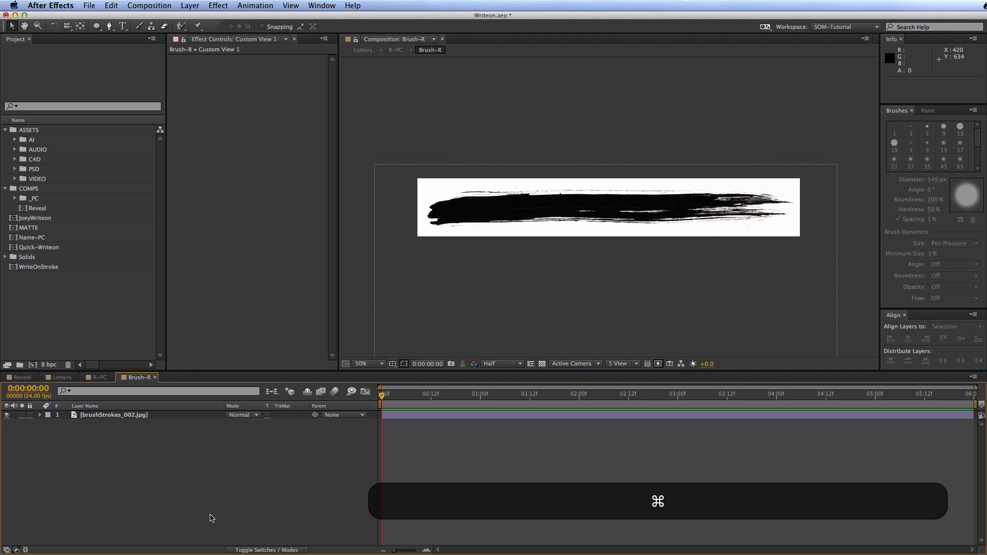
{"action": "key", "text": "super+w"}
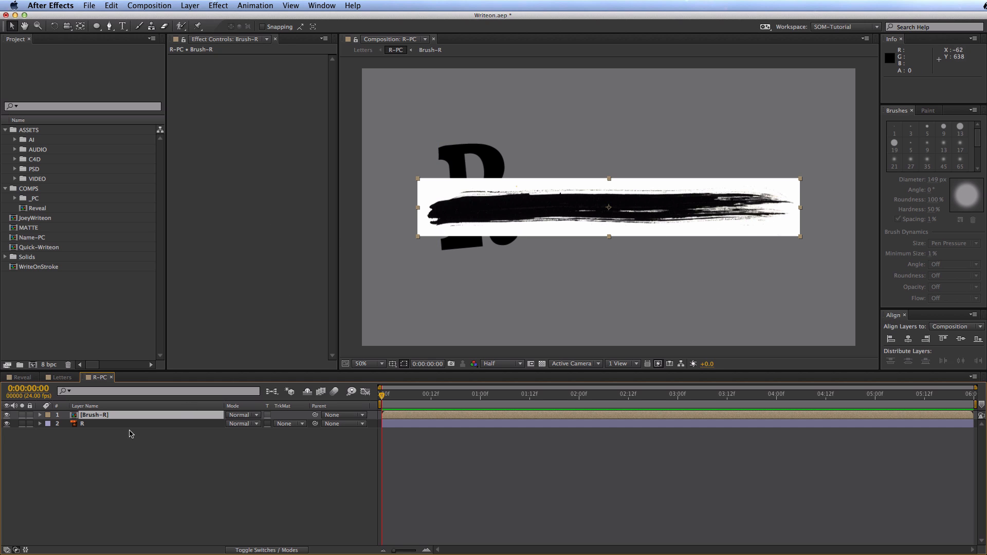
{"action": "double_click", "coordinate": [94, 416]}
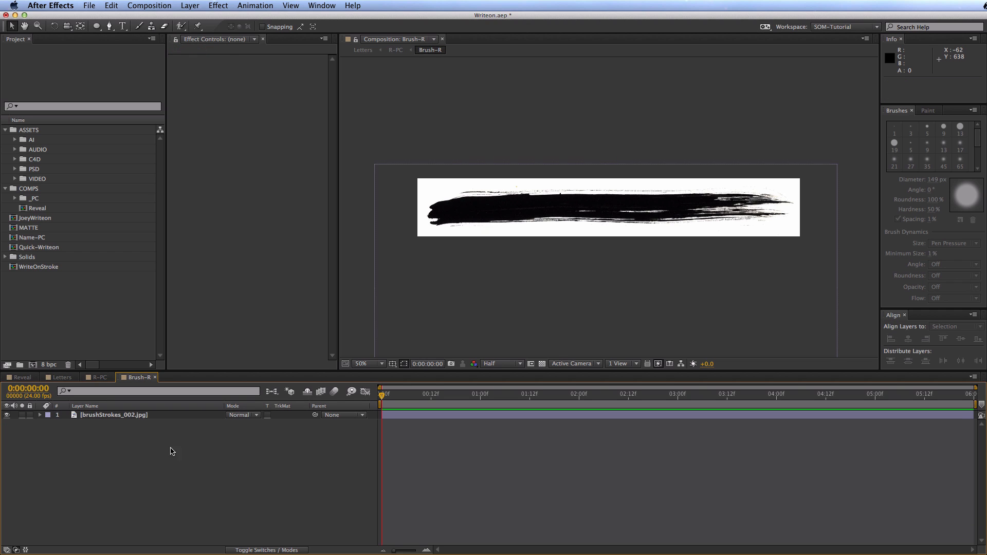
Add a comp-sized white solid of 1488 × 226 px to Brush-R and place it beneath the brushStrokes_002.jpg layer
{"action": "left_click", "coordinate": [132, 415]}
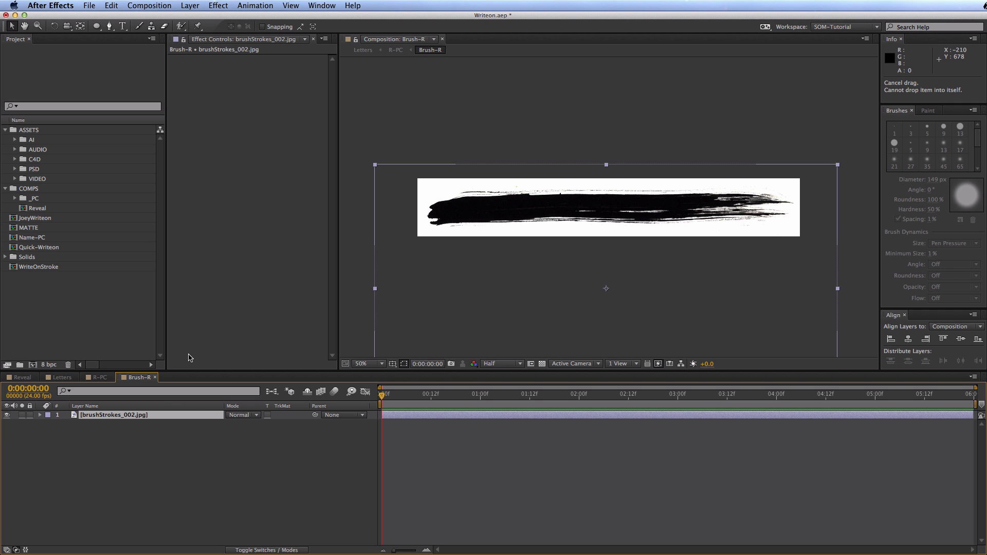
{"action": "key", "text": "super+y"}
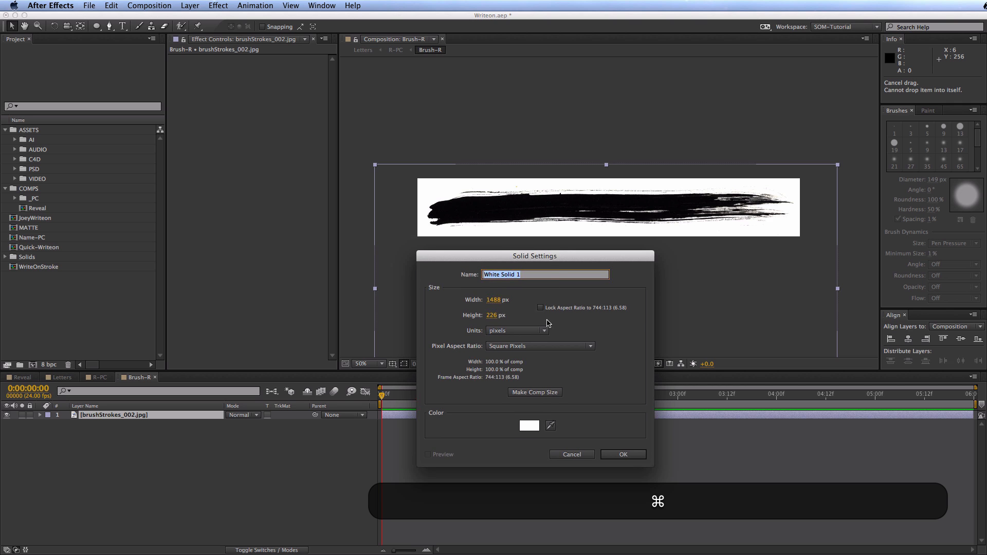
{"action": "left_click", "coordinate": [631, 455]}
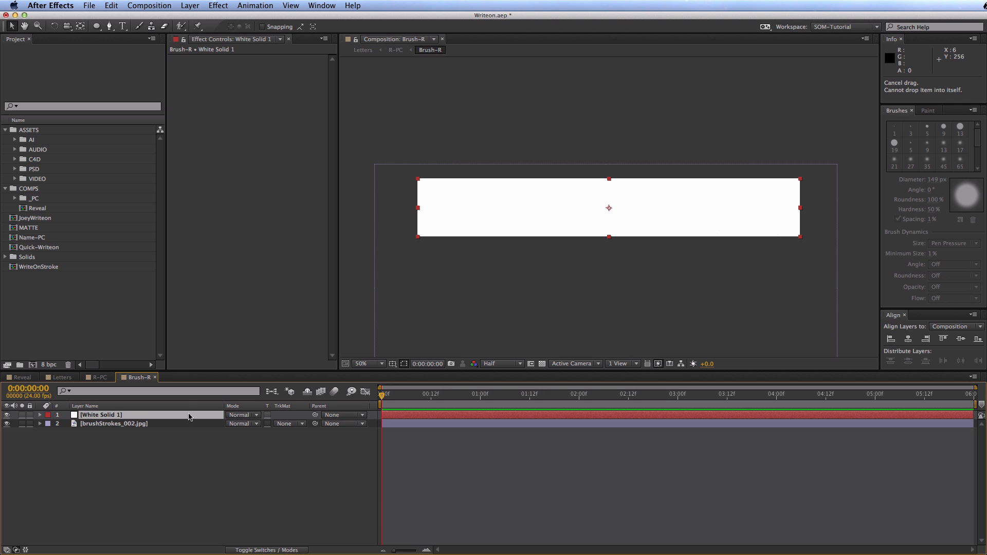
{"action": "mouse_move", "coordinate": [187, 416]}
{"action": "left_mouse_down"}
{"action": "mouse_move", "coordinate": [185, 436]}
{"action": "mouse_move", "coordinate": [119, 416]}
{"action": "left_mouse_up"}
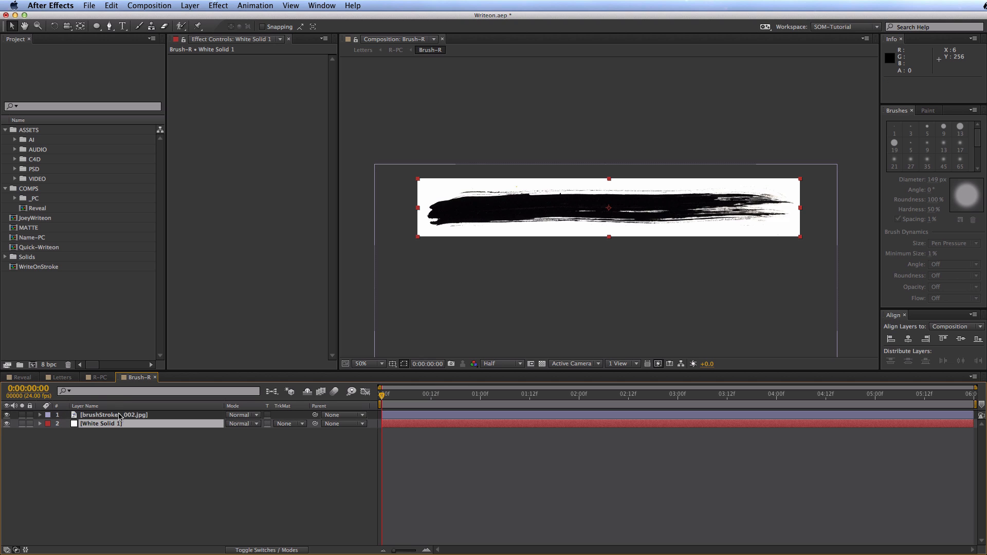
Set the white solid's track matte to Luma Inverted Matte from brushStrokes_002.jpg and check the transparency
{"action": "left_click", "coordinate": [290, 424]}
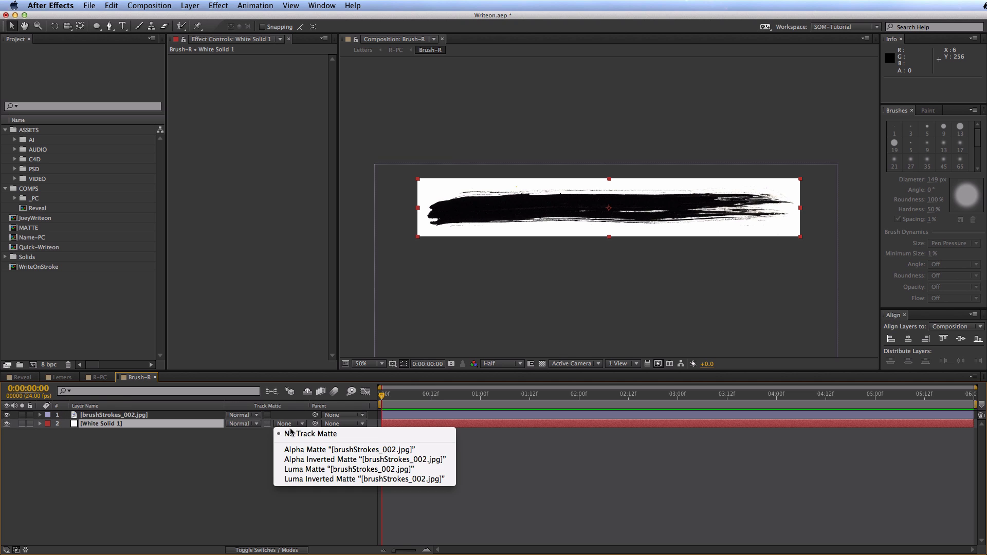
{"action": "left_click", "coordinate": [298, 479]}
{"action": "left_click", "coordinate": [319, 507]}
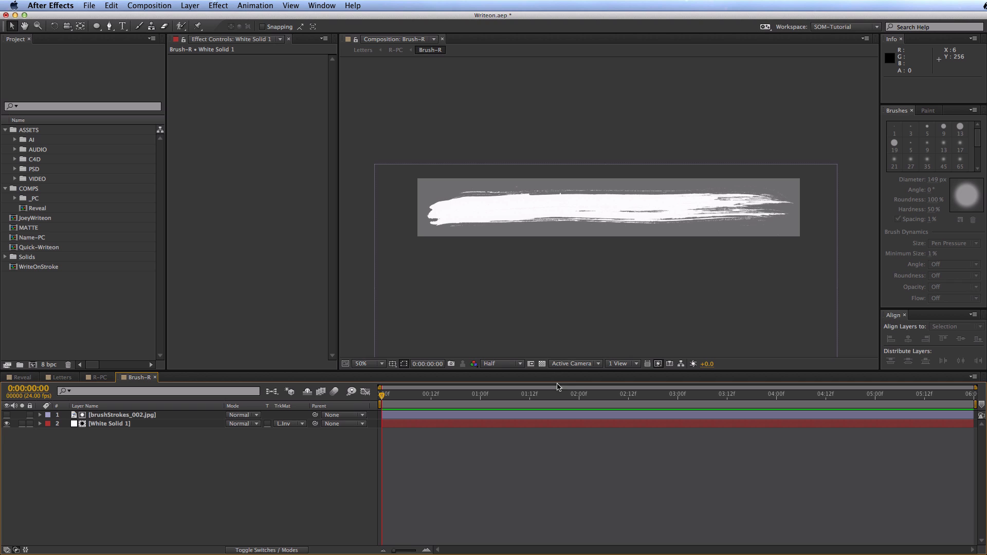
{"action": "left_click", "coordinate": [542, 363]}
{"action": "left_click", "coordinate": [542, 363]}
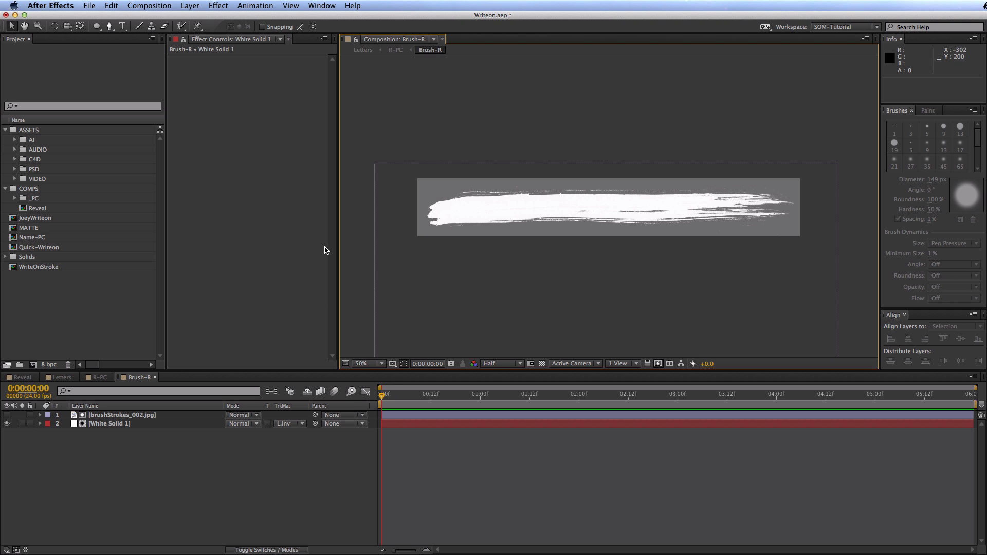
Scale the brushStrokes_002.jpg layer horizontally only, first down to 40% and back up to 84.8%, checking the matte's transparency
{"action": "left_click", "coordinate": [158, 416]}
{"action": "key", "text": "s"}
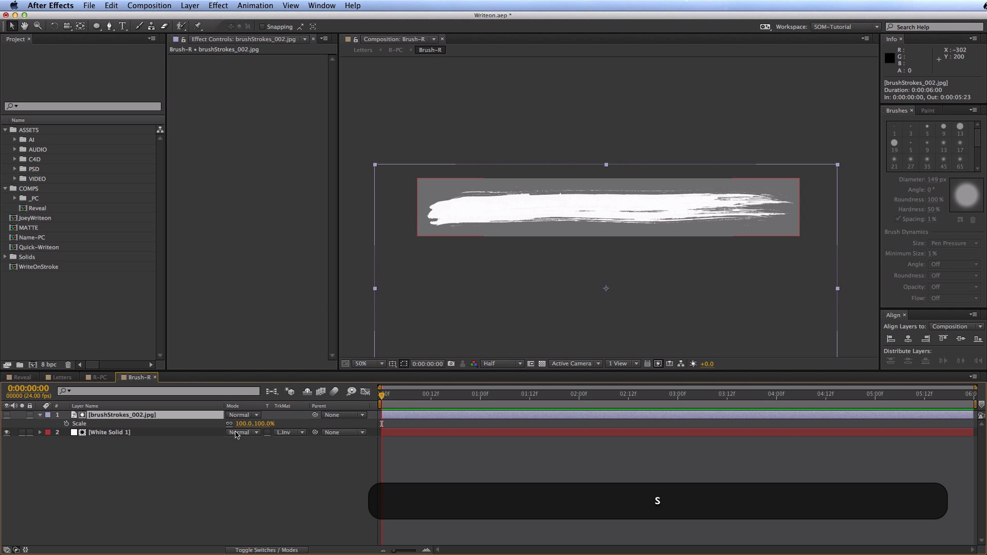
{"action": "left_click_drag", "start_coordinate": [241, 424], "coordinate": [212, 425]}
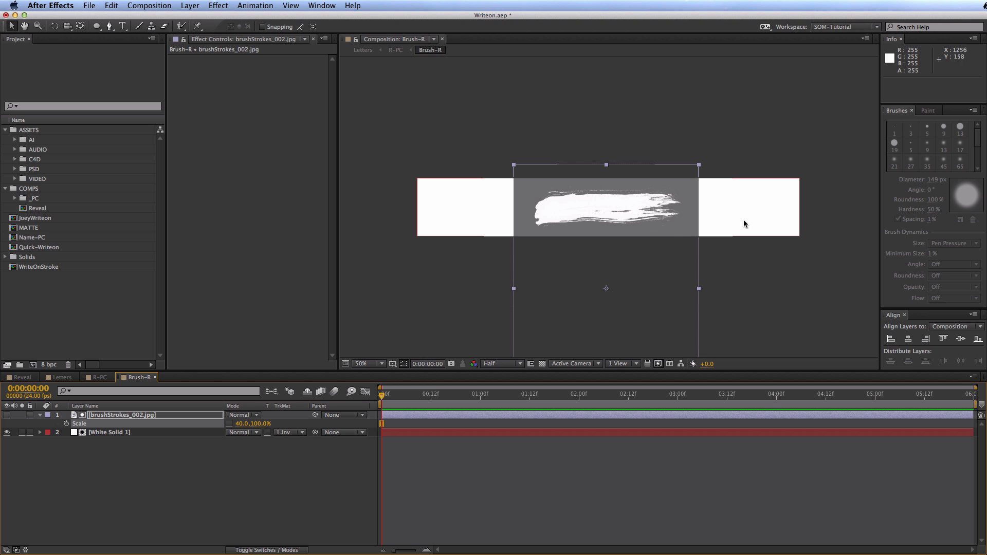
{"action": "left_click", "coordinate": [542, 363]}
{"action": "left_click", "coordinate": [541, 363]}
{"action": "left_click_drag", "start_coordinate": [242, 424], "coordinate": [304, 422]}
Remove the white solid's track matte and delete the solid from the Brush-R composition
{"action": "left_click", "coordinate": [165, 444]}
{"action": "left_click", "coordinate": [214, 433]}
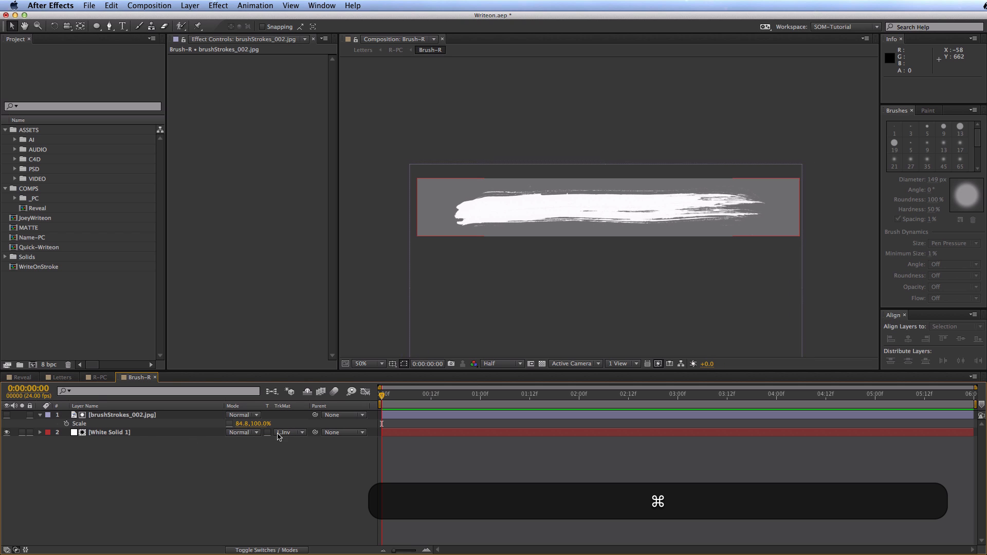
{"action": "left_click", "coordinate": [289, 432]}
{"action": "left_click", "coordinate": [301, 441]}
{"action": "key", "text": "BackSpace"}
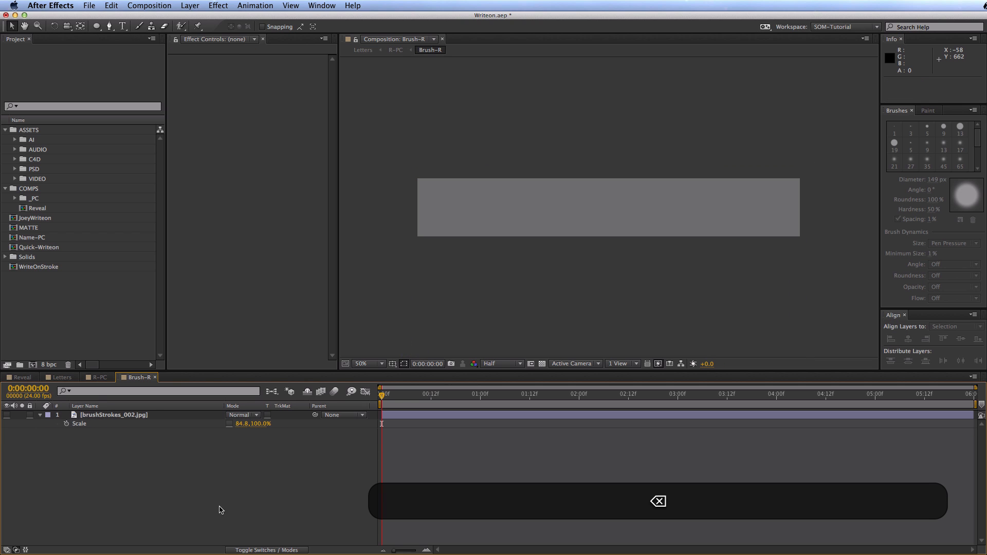
Set the horizontal scale of the brushStrokes_002.jpg layer back to 100%
{"action": "left_click", "coordinate": [131, 420]}
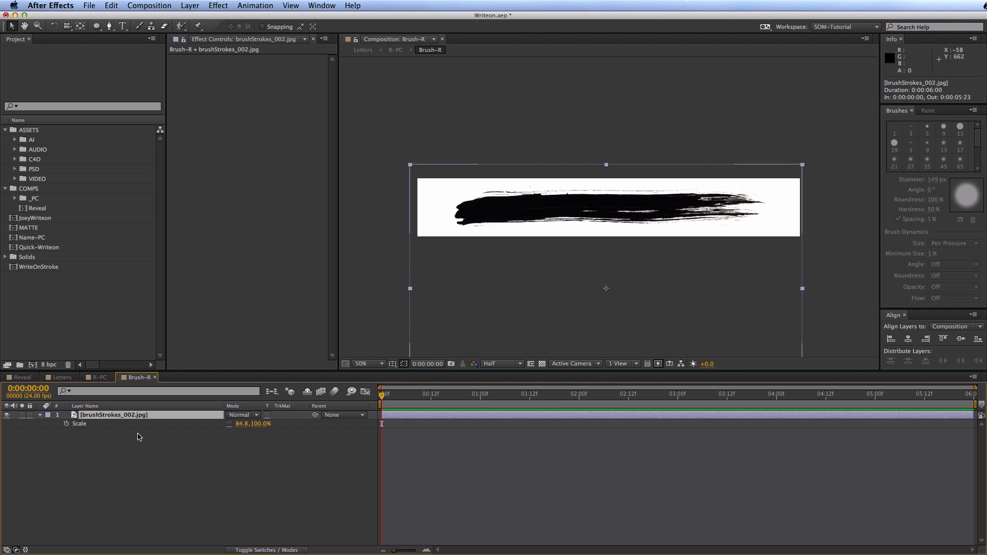
{"action": "left_click_drag", "start_coordinate": [249, 425], "coordinate": [287, 428]}
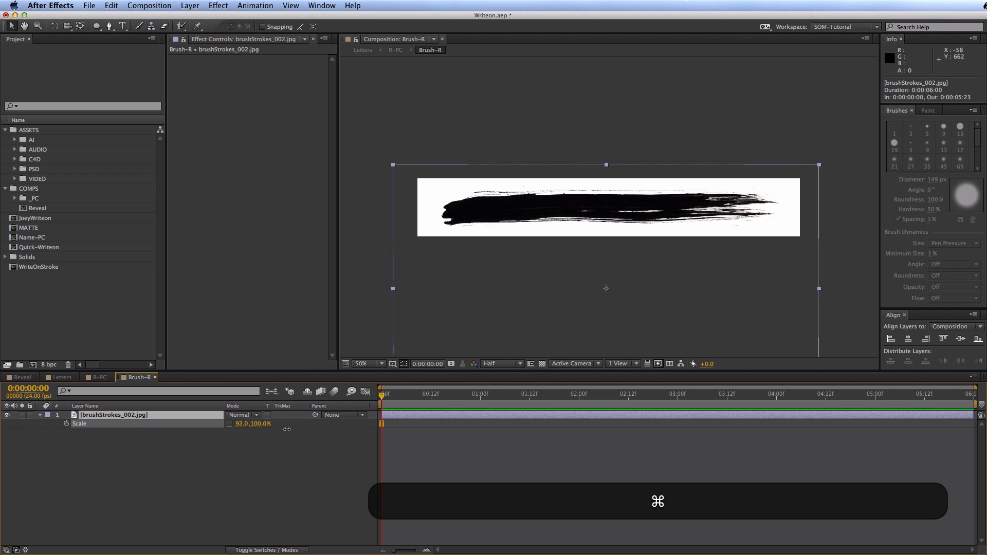
{"action": "left_click", "coordinate": [242, 424]}
{"action": "type", "text": "100"}
{"action": "key", "text": "Return"}
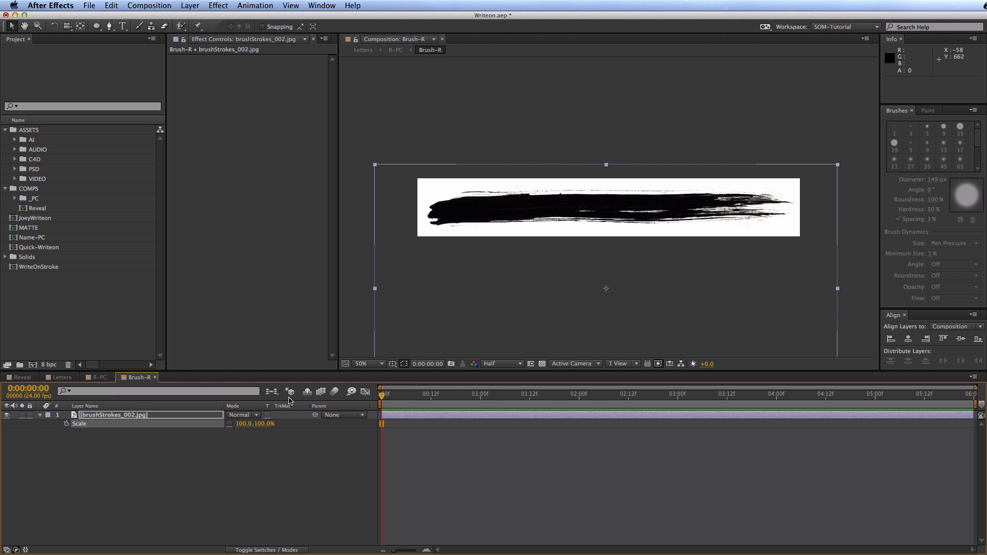
Apply the Set Matte effect from the Channel category to the brushStrokes_002.jpg layer
{"action": "left_click", "coordinate": [145, 418]}
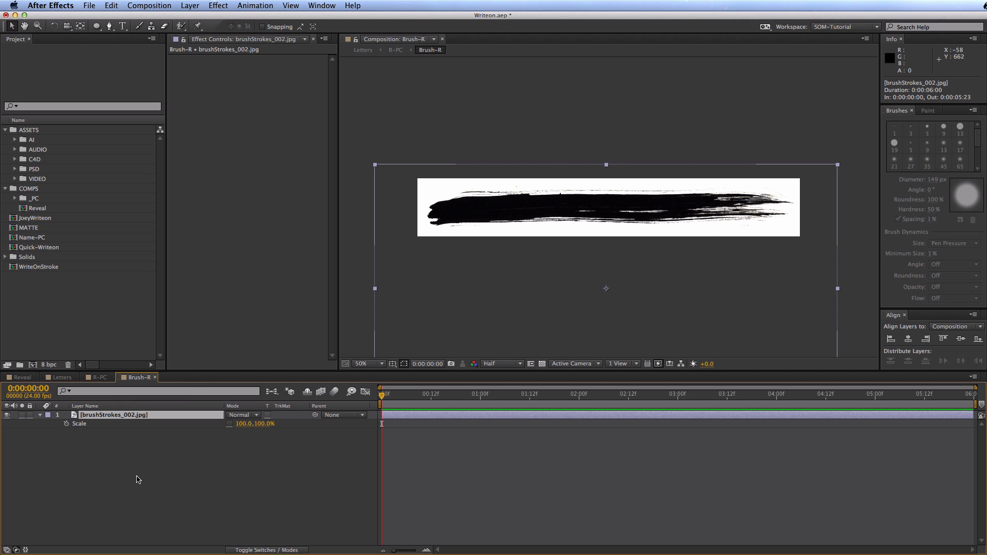
{"action": "left_click", "coordinate": [220, 6]}
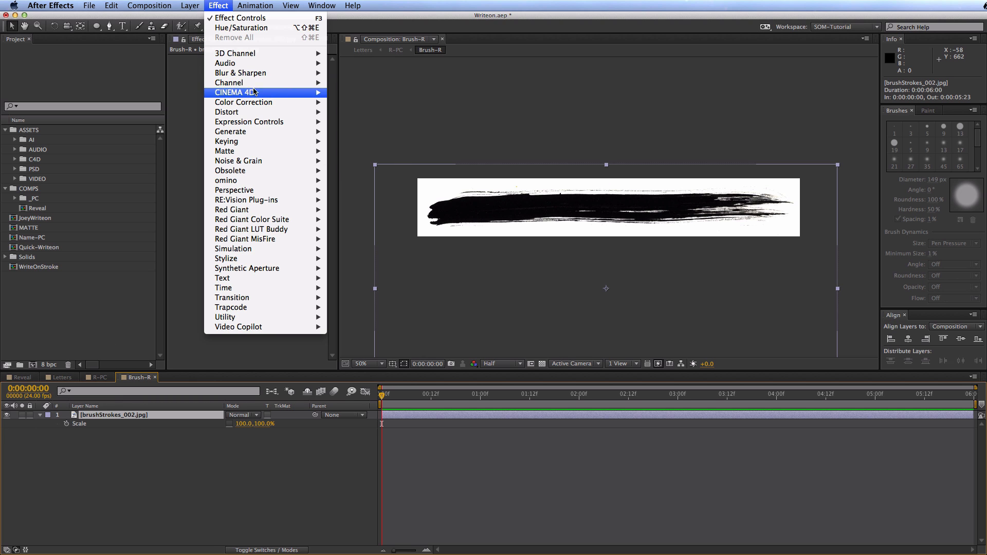
{"action": "mouse_move", "coordinate": [269, 84]}
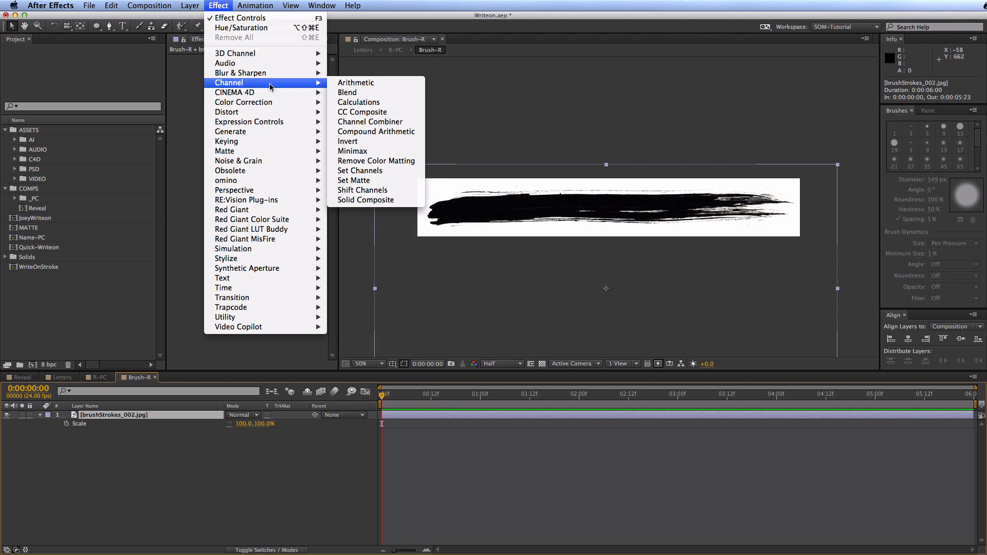
{"action": "left_click", "coordinate": [368, 180]}
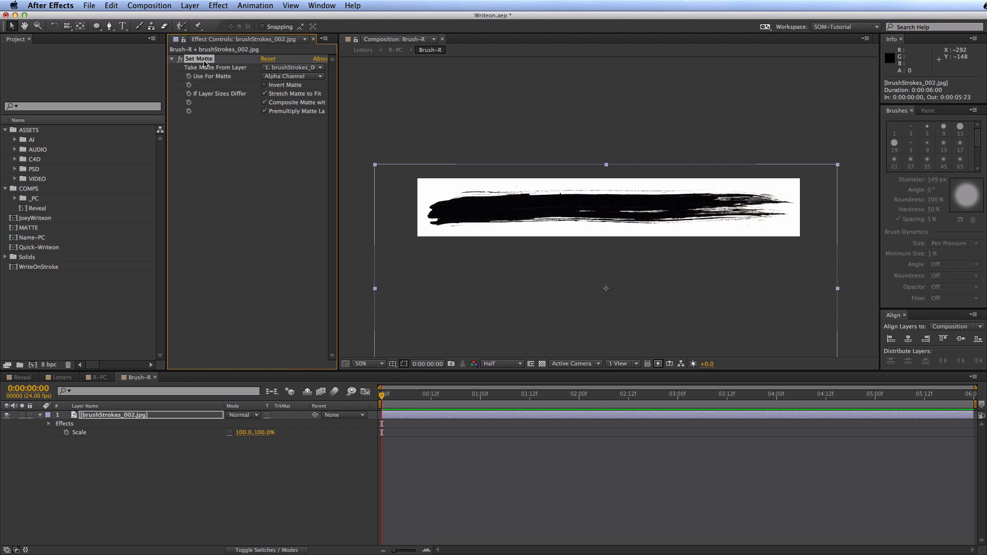
Set the Set Matte effect to use Luminance with the matte inverted, and show the composition's transparency grid
{"action": "left_click", "coordinate": [175, 416]}
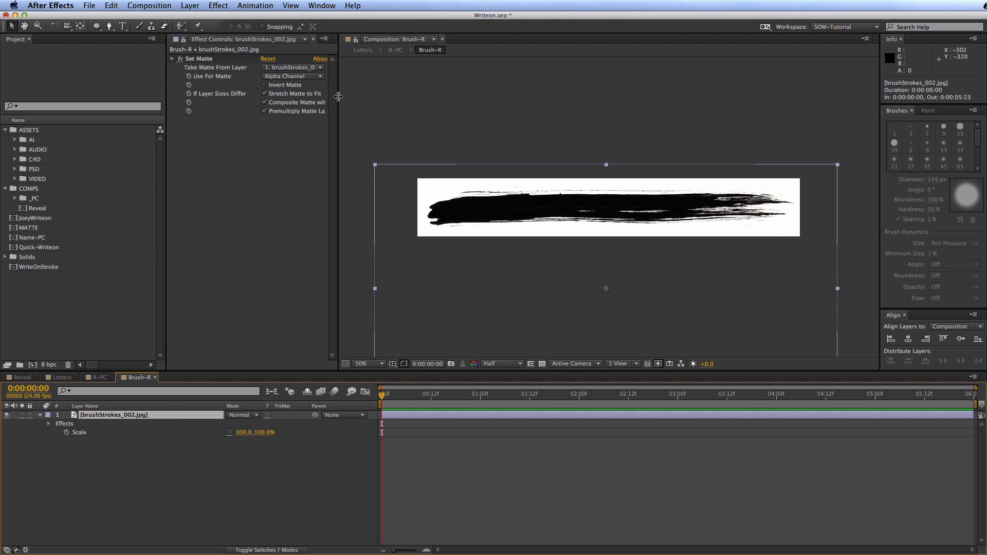
{"action": "left_click_drag", "start_coordinate": [339, 98], "coordinate": [353, 98]}
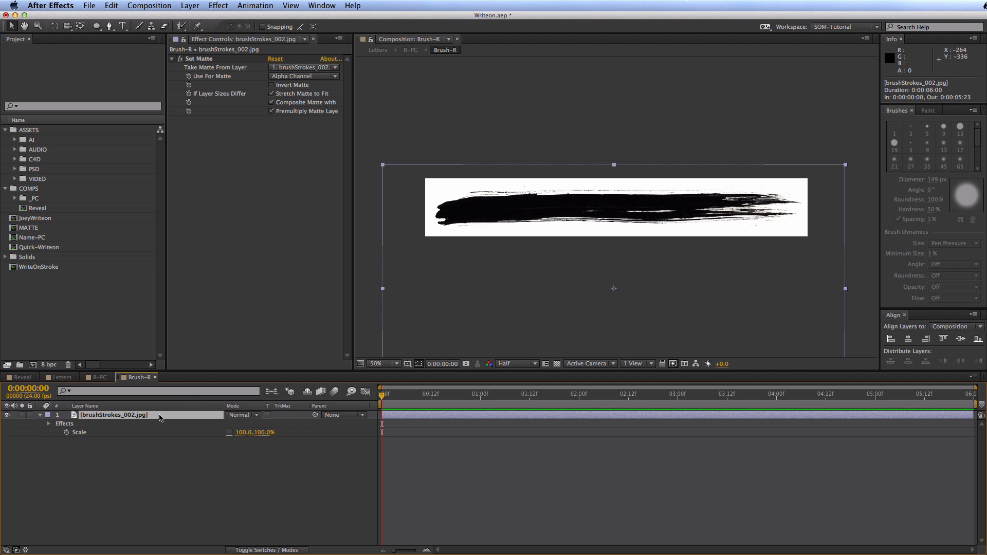
{"action": "left_click", "coordinate": [306, 77]}
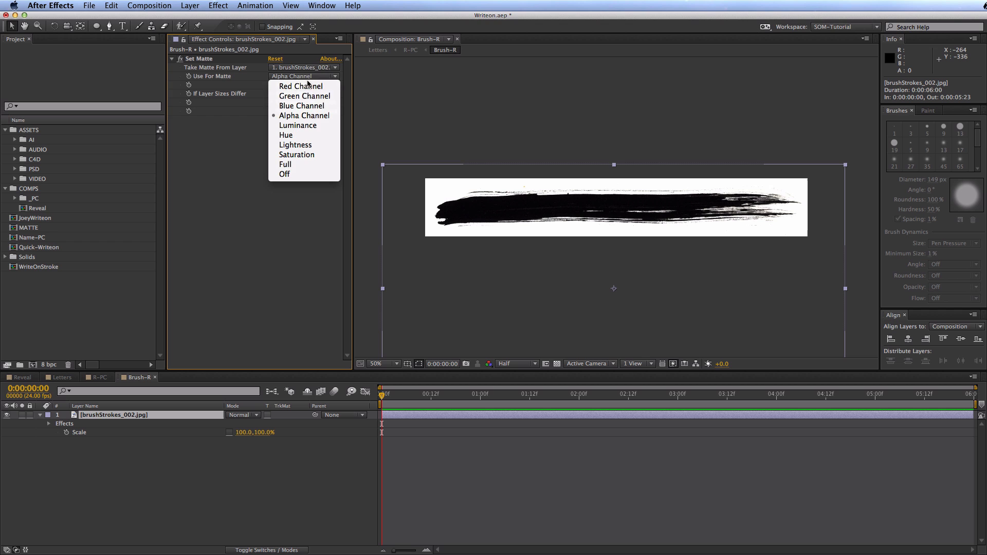
{"action": "left_click", "coordinate": [318, 126]}
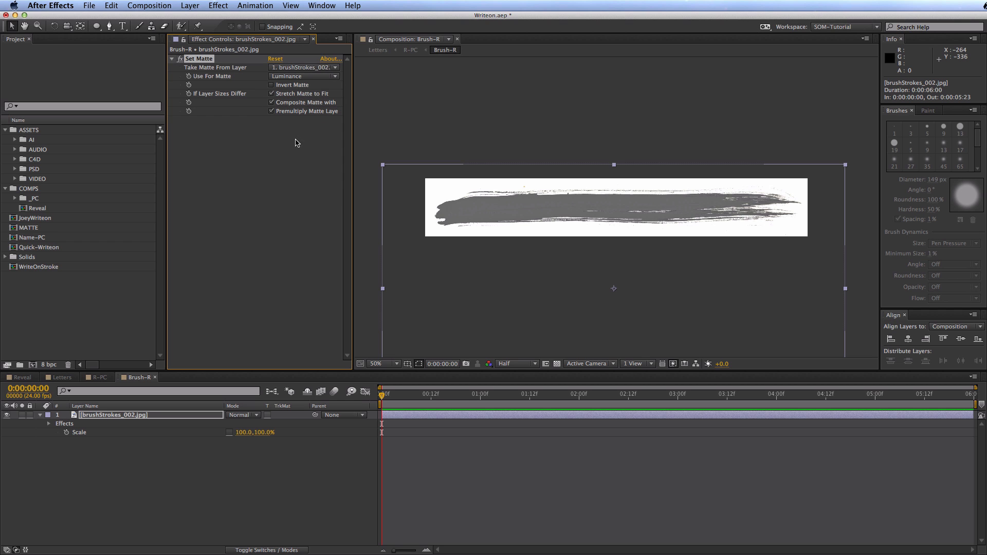
{"action": "left_click", "coordinate": [556, 364]}
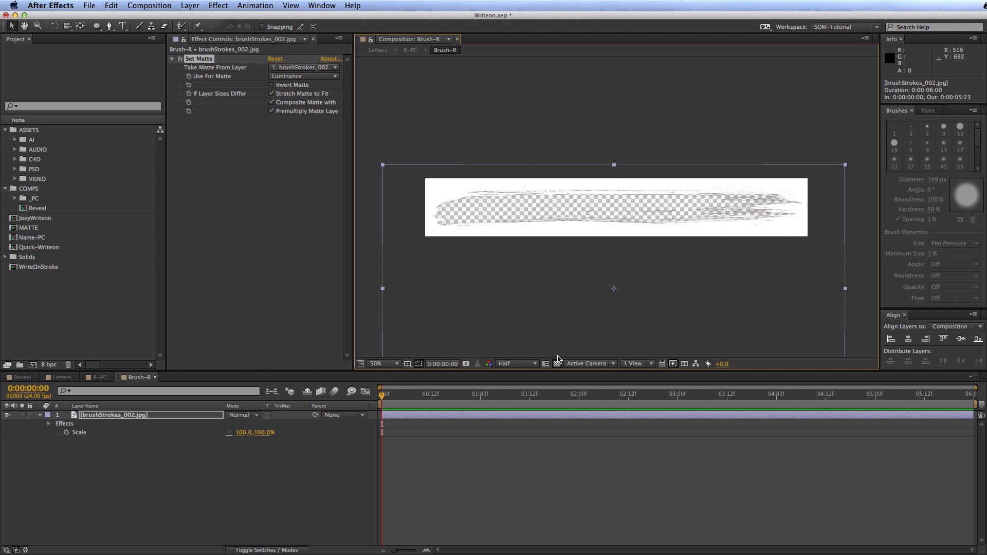
{"action": "left_click", "coordinate": [272, 84]}
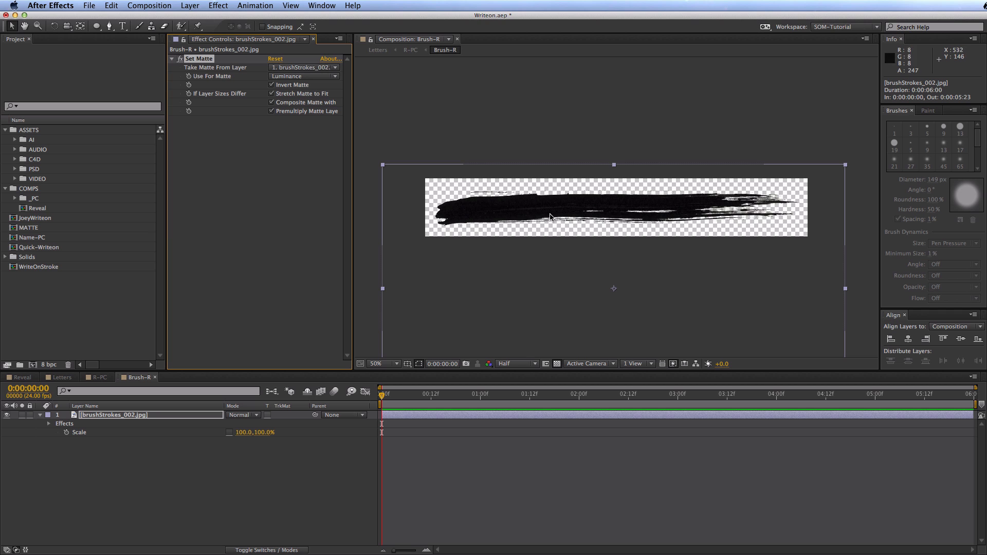
Apply the Fill effect from the Generate category to the brushStrokes_002.jpg layer and set its color to white
{"action": "left_click", "coordinate": [169, 405]}
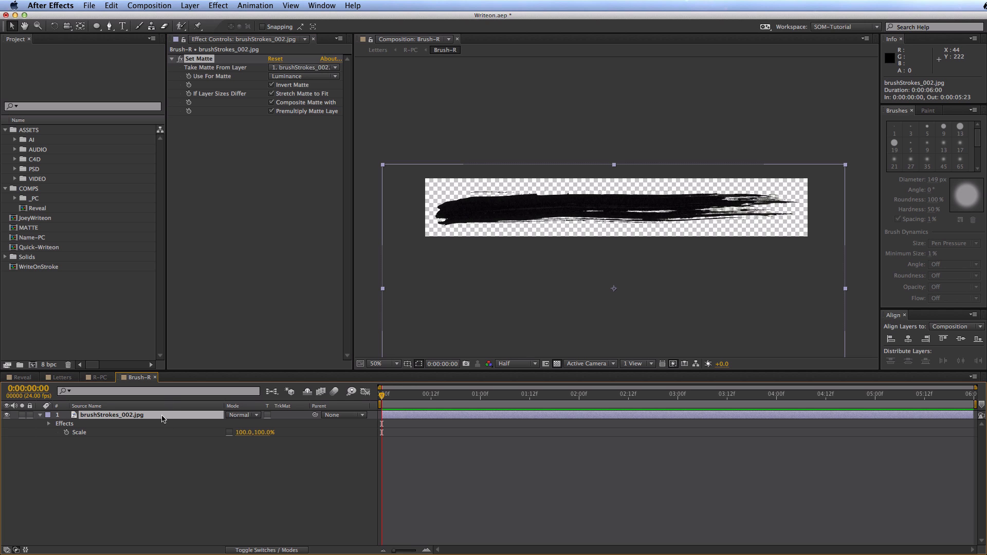
{"action": "left_click", "coordinate": [218, 6]}
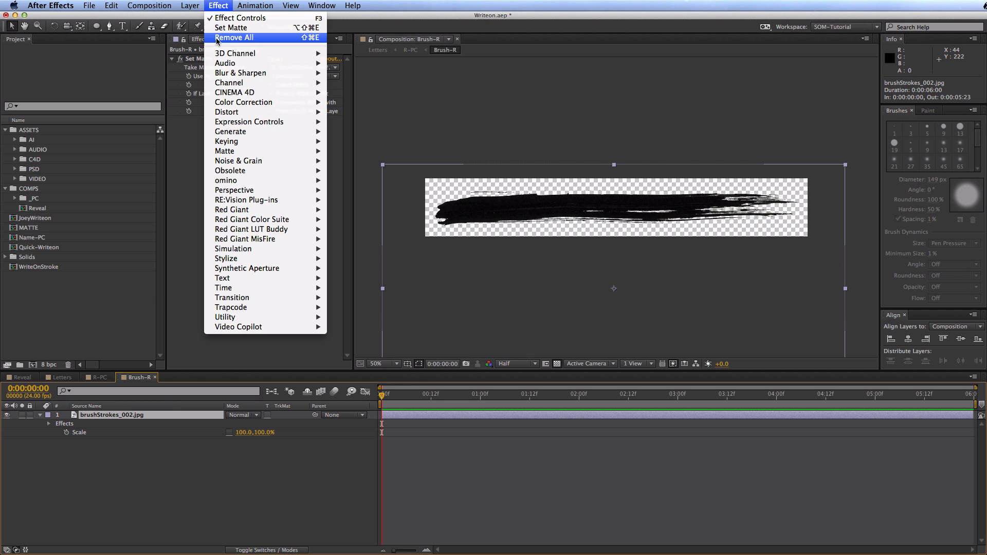
{"action": "mouse_move", "coordinate": [230, 135]}
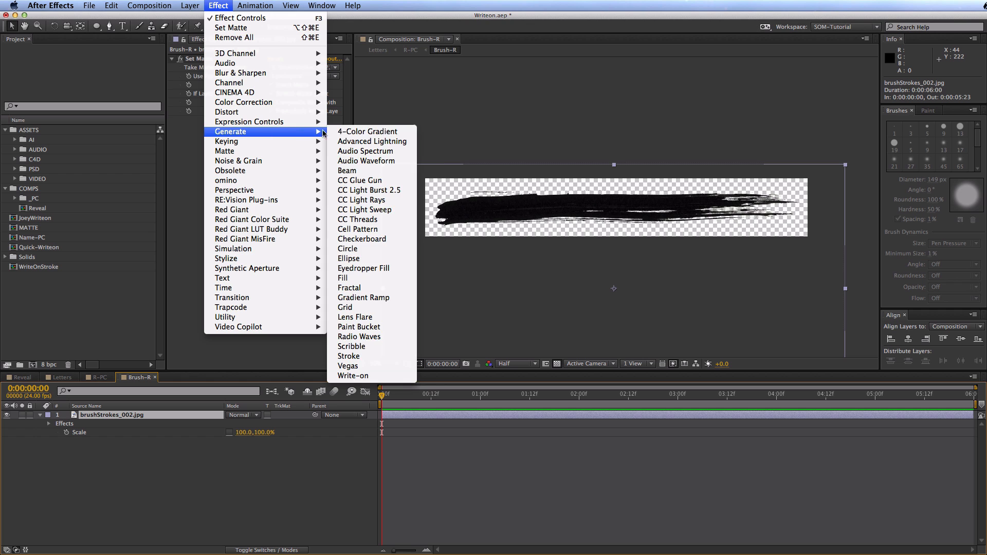
{"action": "left_click", "coordinate": [360, 279]}
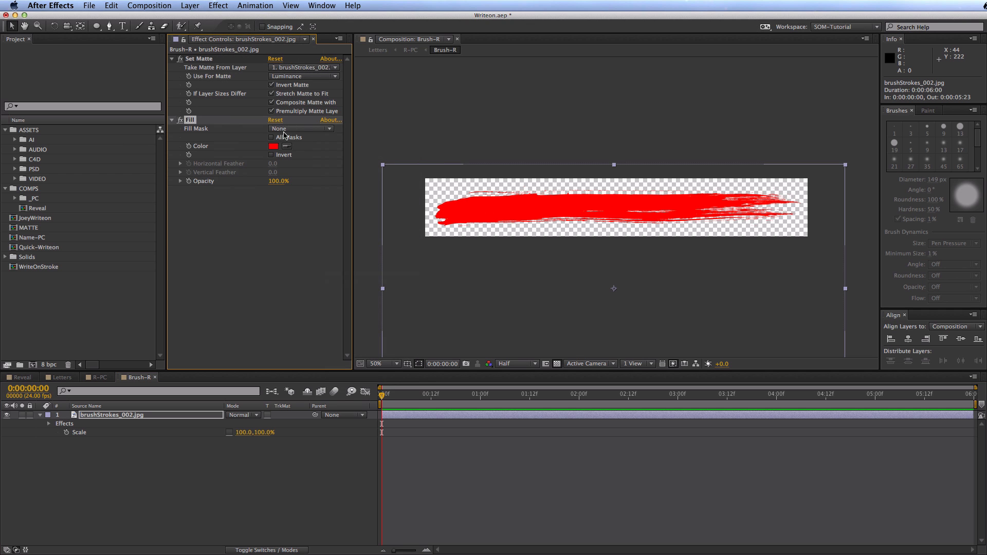
{"action": "left_click", "coordinate": [273, 146]}
{"action": "left_click", "coordinate": [333, 445]}
{"action": "left_click_drag", "start_coordinate": [332, 444], "coordinate": [273, 391]}
{"action": "left_click", "coordinate": [512, 397]}
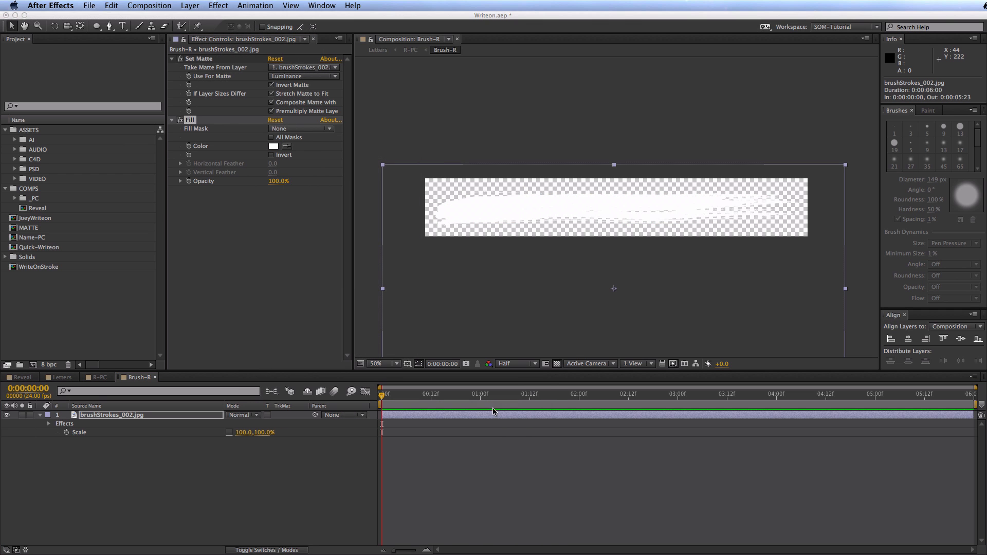
Try moving the Brush-R layer up to about 988, 426 in the R-PC composition, undo the move, and reopen Brush-R
{"action": "left_click", "coordinate": [153, 378]}
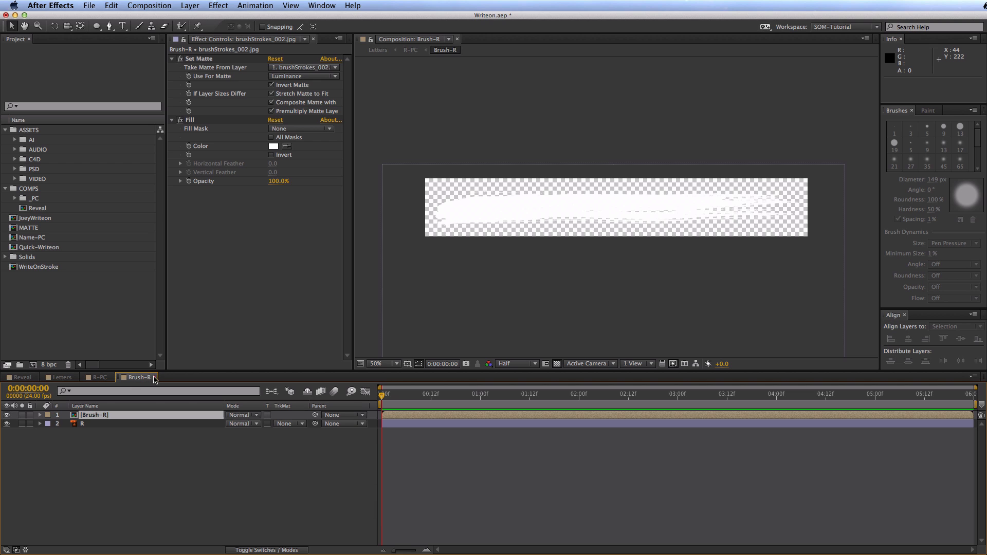
{"action": "left_click", "coordinate": [154, 378]}
{"action": "left_click_drag", "start_coordinate": [602, 193], "coordinate": [608, 164]}
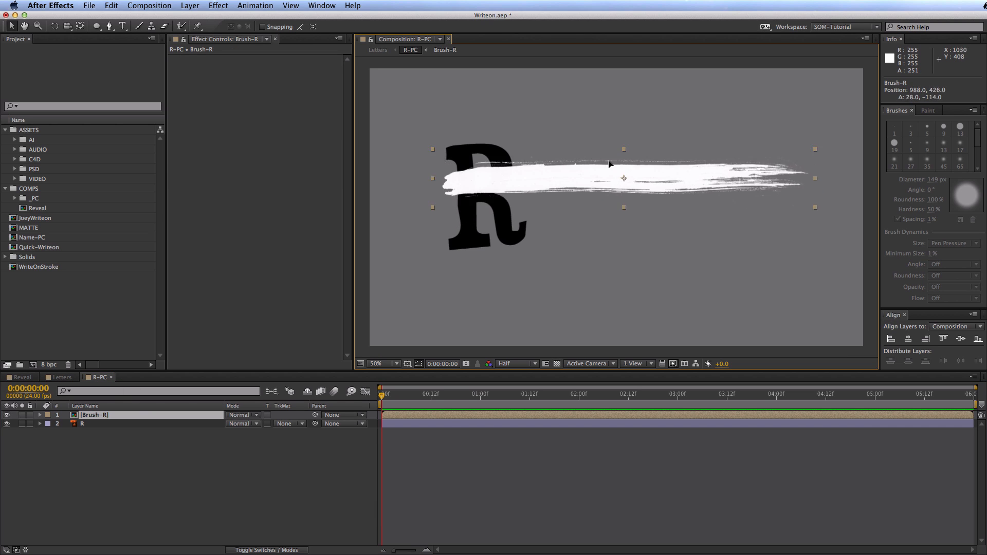
{"action": "key", "text": "super+z"}
{"action": "double_click", "coordinate": [176, 417]}
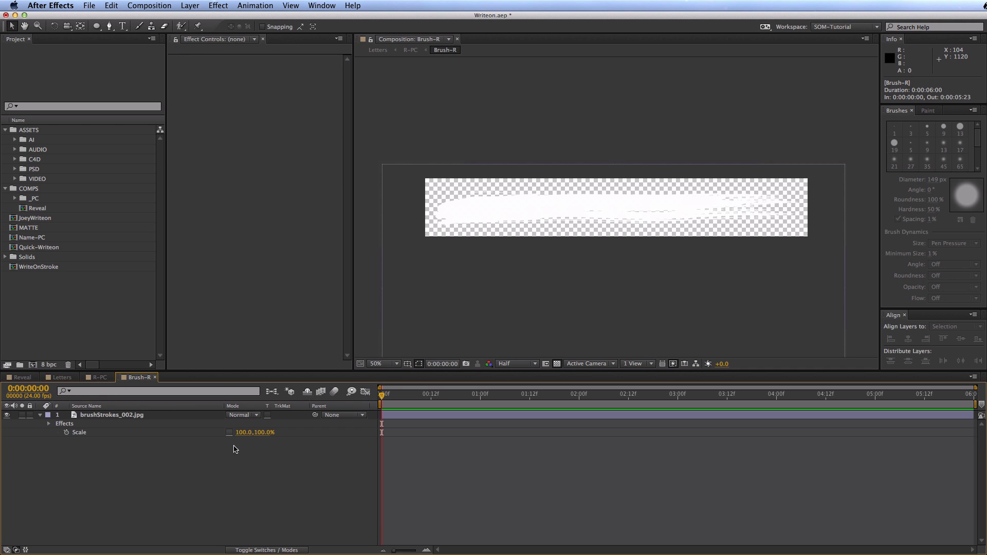
Hide the transparency grid, try reducing the scale of the brushStrokes_002.jpg layer, and undo the scale change
{"action": "left_click", "coordinate": [557, 363]}
{"action": "left_click_drag", "start_coordinate": [256, 437], "coordinate": [195, 452]}
{"action": "key", "text": "super+z"}
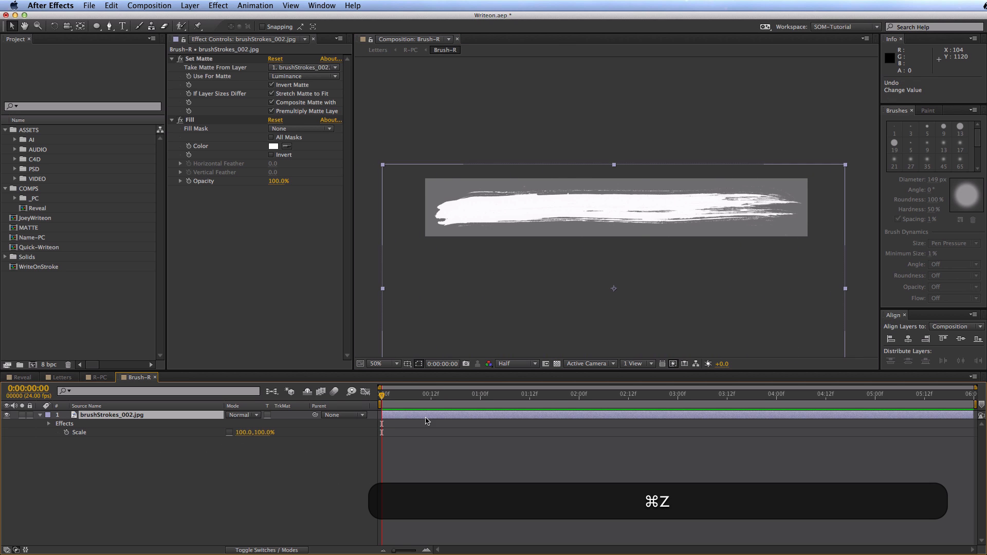
Close the Brush-R composition and move the Brush-R layer in R-PC clear of the letter to 1282, 350
{"action": "key", "text": "super+w"}
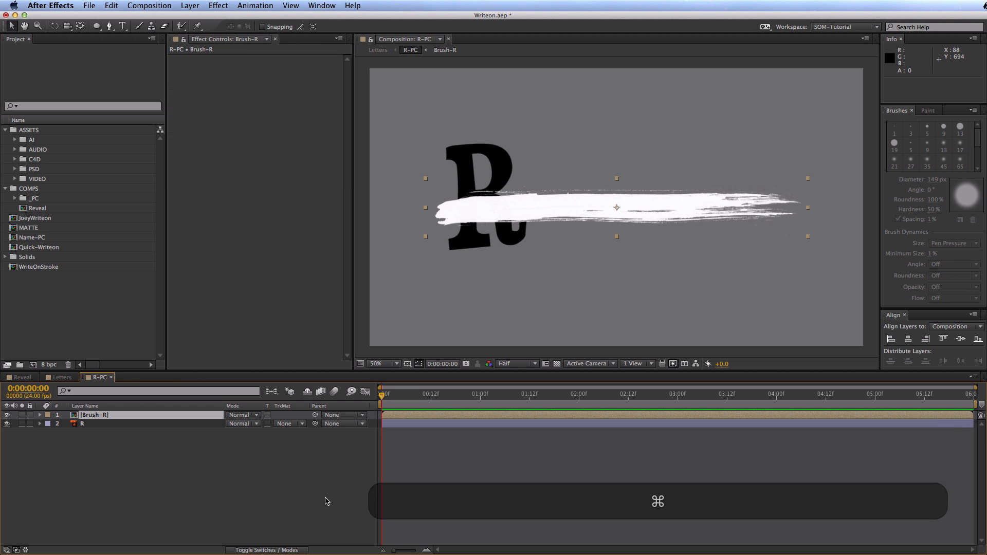
{"action": "mouse_move", "coordinate": [568, 216]}
{"action": "left_mouse_down"}
{"action": "mouse_move", "coordinate": [652, 177]}
{"action": "mouse_move", "coordinate": [651, 167]}
{"action": "left_mouse_up"}
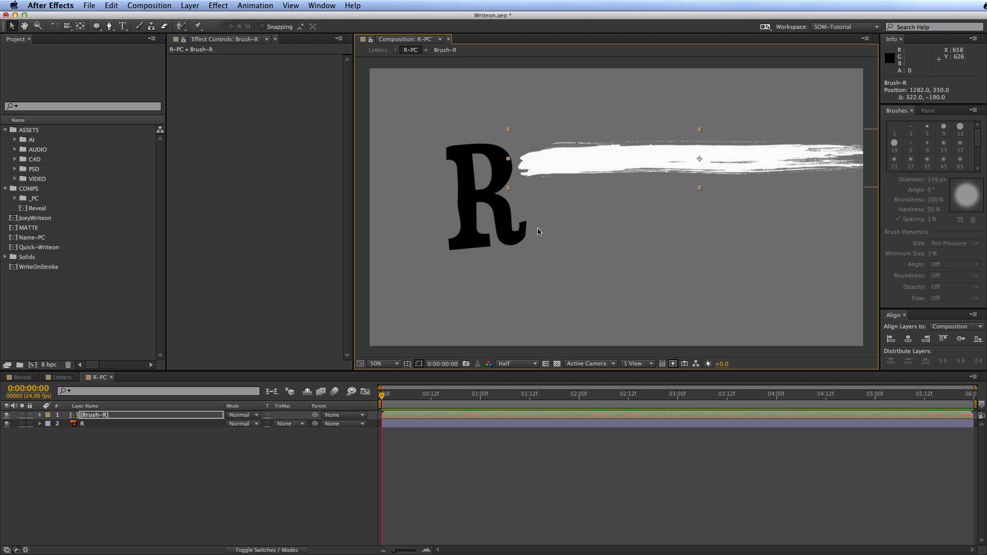
{"action": "left_click", "coordinate": [252, 494]}
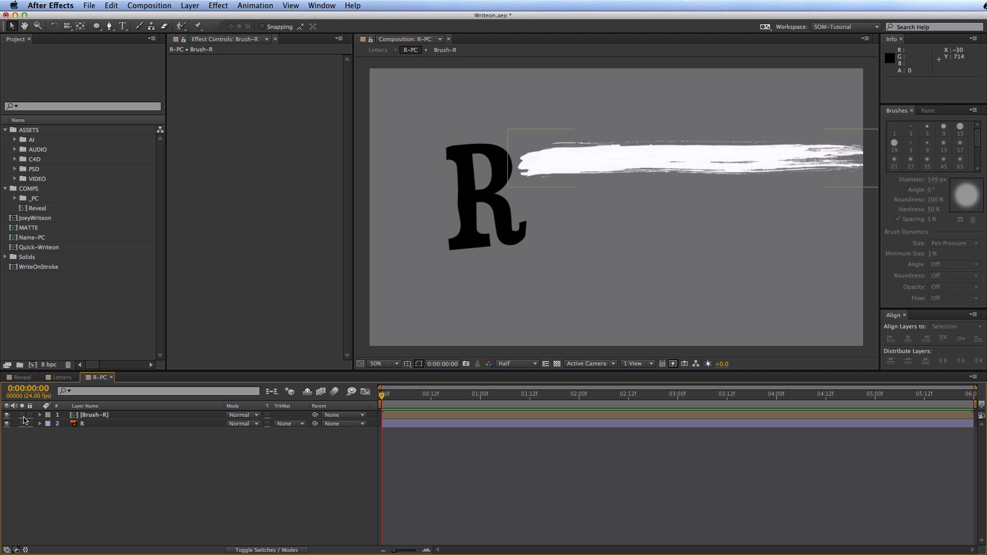
Hide the Brush-R layer and place it below the R layer in the layer stack
{"action": "left_click", "coordinate": [7, 415]}
{"action": "left_click_drag", "start_coordinate": [93, 414], "coordinate": [134, 475]}
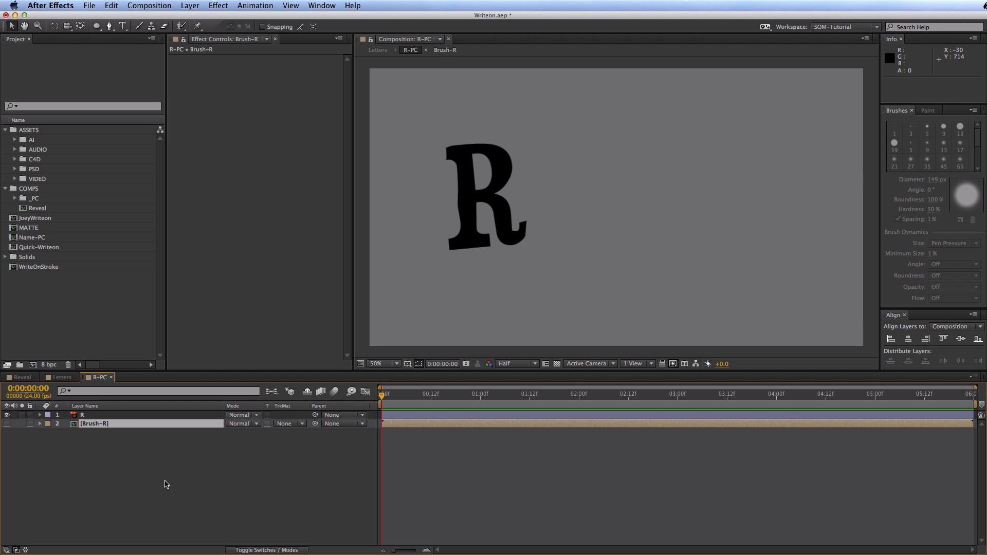
{"action": "left_click", "coordinate": [155, 488]}
Create a new 1920 x 1080 px solid named R-Matte-01 in the R-PC composition
{"action": "key", "text": "super+y"}
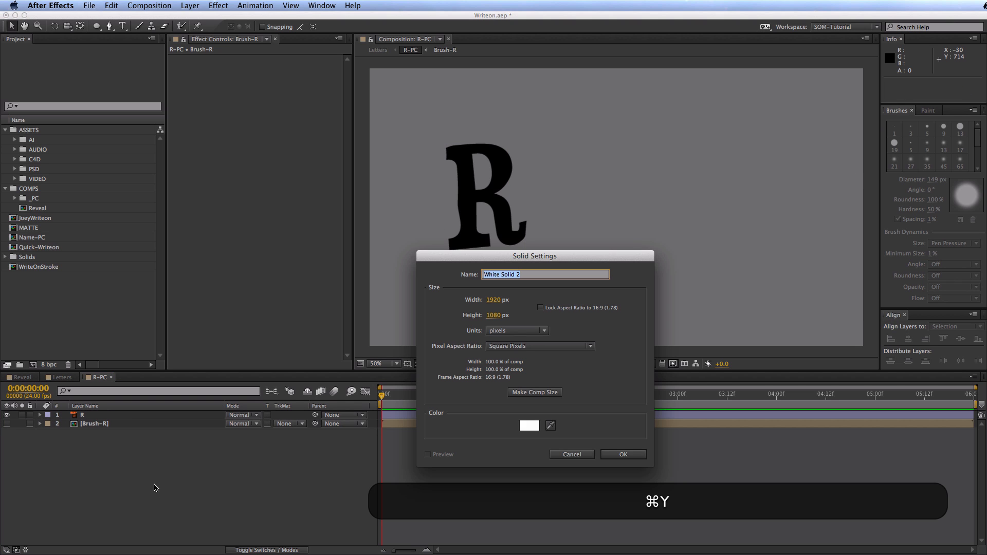
{"action": "key", "text": "shift"}
{"action": "type", "text": "R-Matte-01"}
{"action": "key", "text": "Return"}
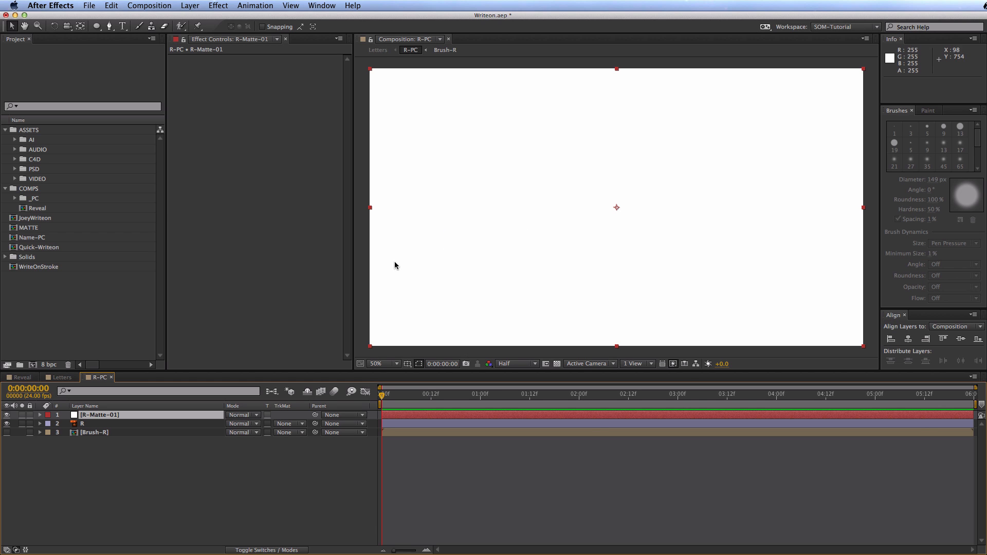
Change the color of the R-Matte-01 solid to a medium gray
{"action": "key", "text": "super+shift+y"}
{"action": "left_click", "coordinate": [794, 484]}
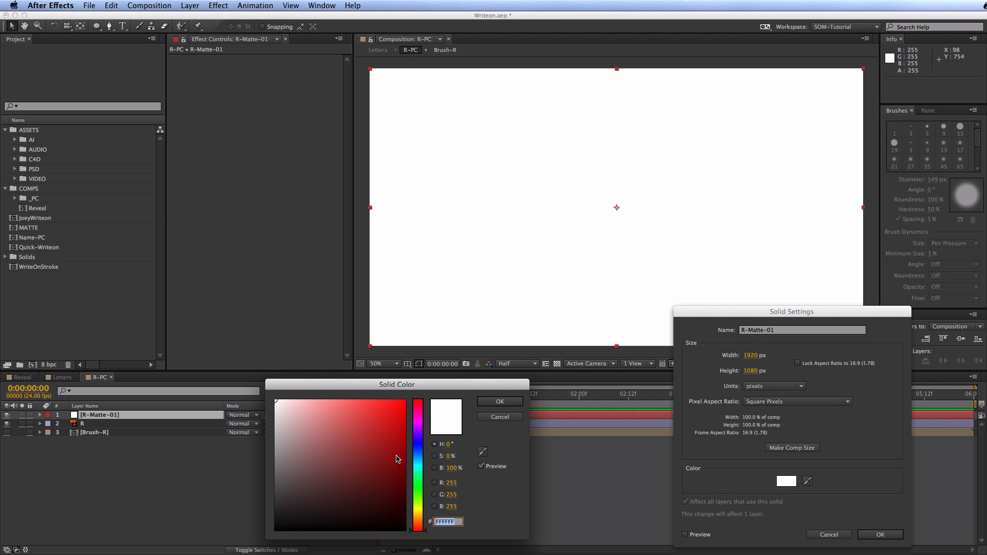
{"action": "left_click_drag", "start_coordinate": [303, 473], "coordinate": [275, 471]}
{"action": "left_click", "coordinate": [499, 402]}
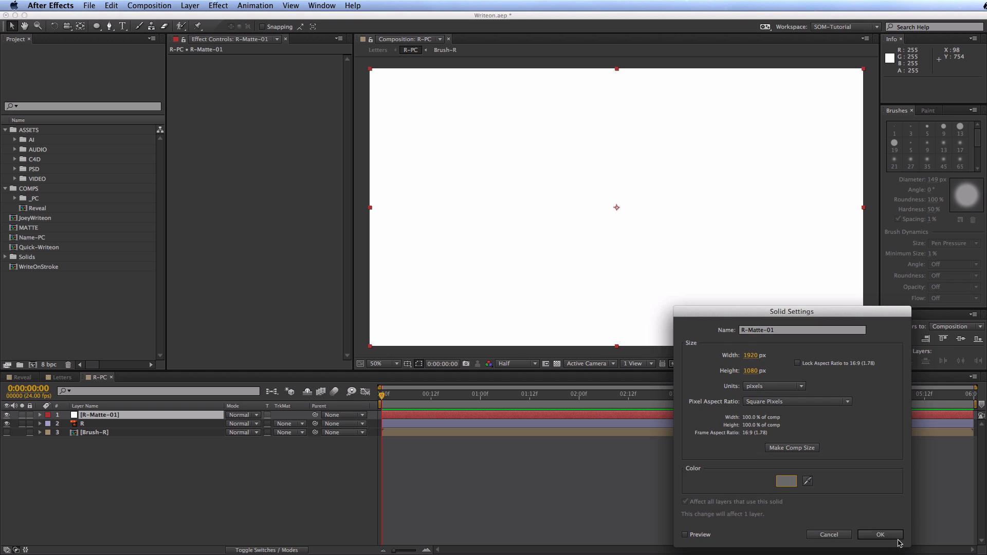
{"action": "left_click", "coordinate": [880, 535]}
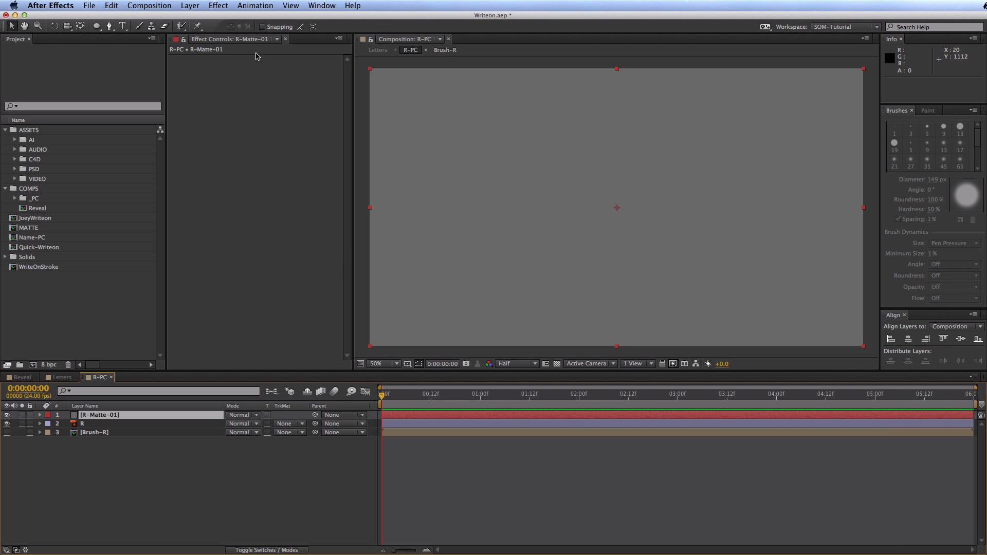
Apply the omino snake effect to the R-Matte-01 layer and set its source layer to Brush-R
{"action": "left_click", "coordinate": [218, 6]}
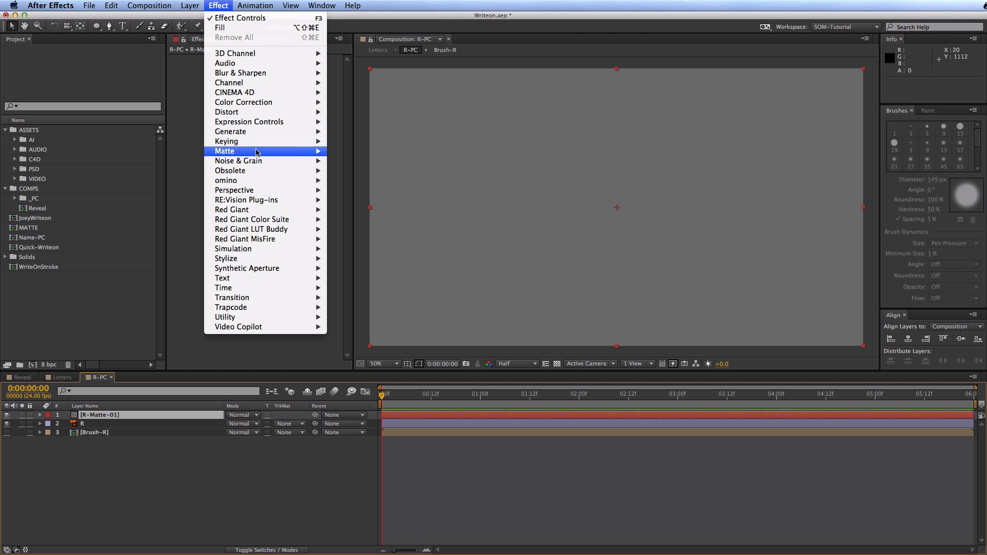
{"action": "mouse_move", "coordinate": [229, 183]}
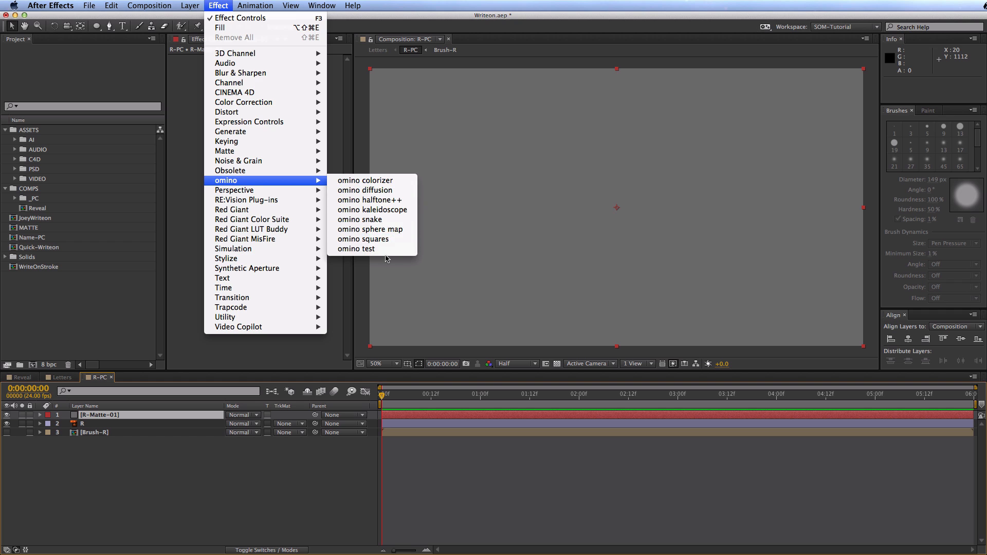
{"action": "left_click", "coordinate": [363, 220]}
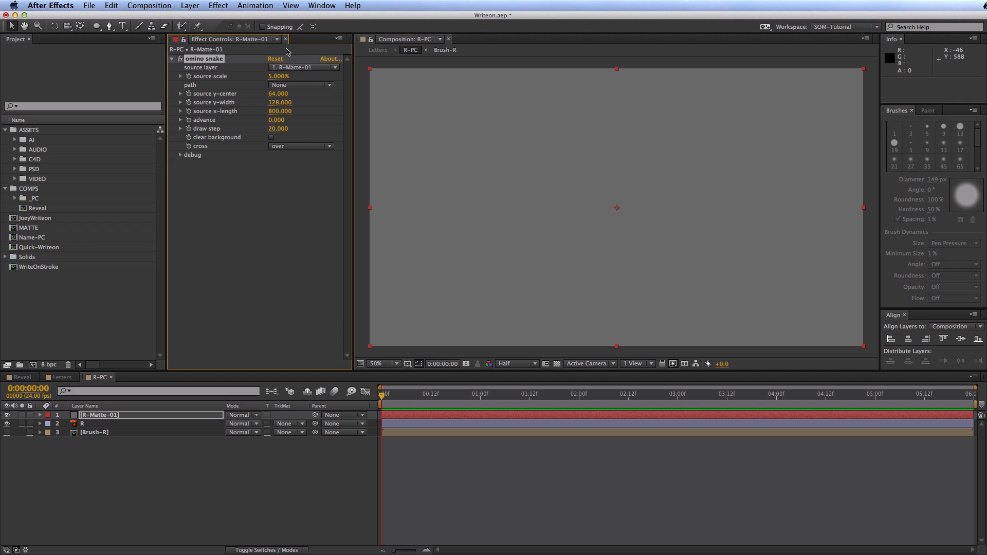
{"action": "left_click", "coordinate": [287, 67]}
{"action": "left_click", "coordinate": [300, 114]}
Make R-Matte-01 an adjustment layer to see the letter, and draw an open seven-point mask path down the R's vertical stem
{"action": "key", "text": "F4"}
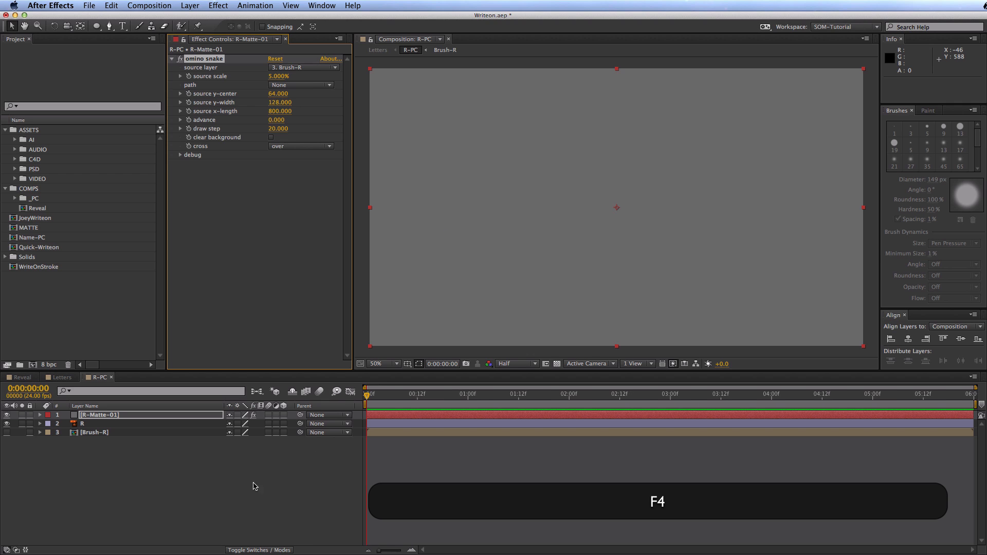
{"action": "left_click", "coordinate": [276, 414]}
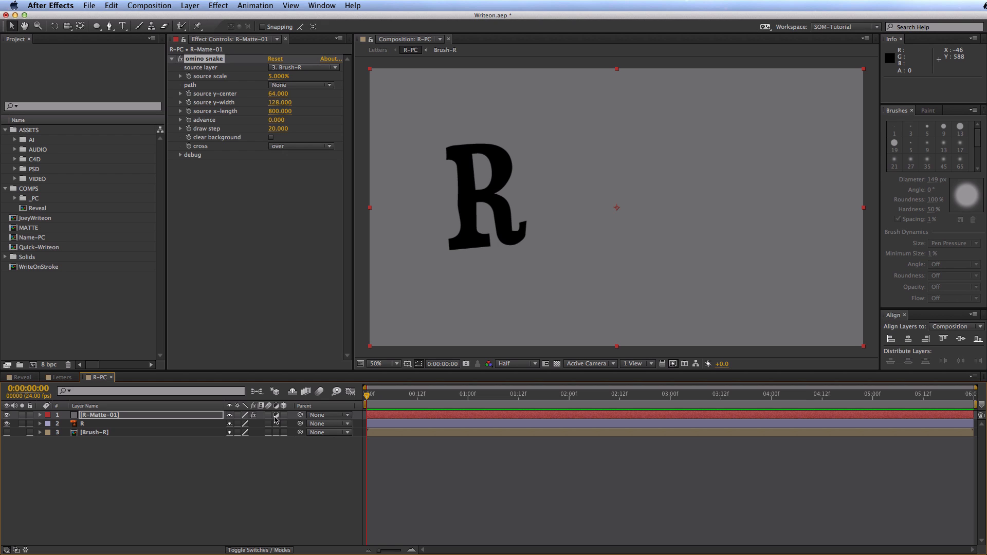
{"action": "left_click", "coordinate": [155, 416]}
{"action": "key", "text": "g"}
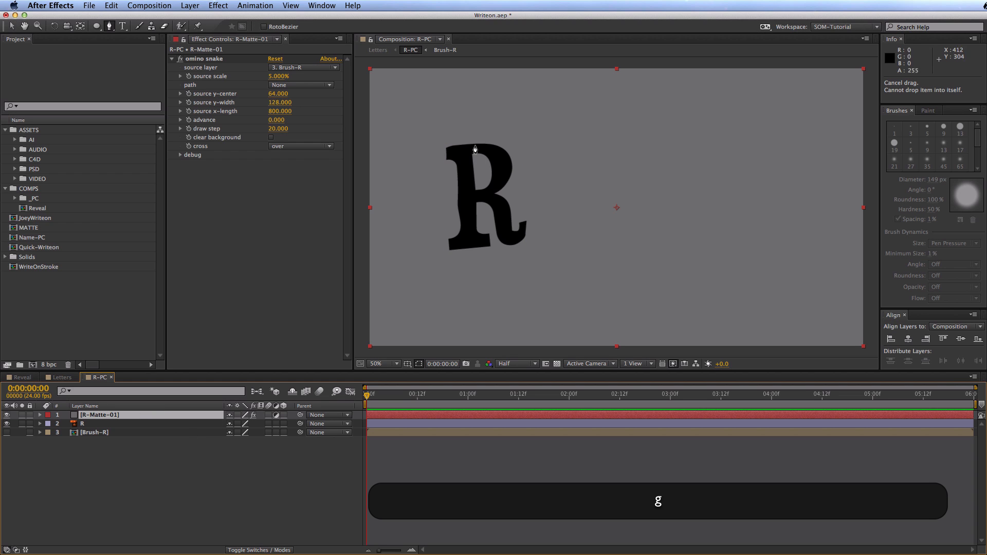
{"action": "left_click", "coordinate": [443, 124]}
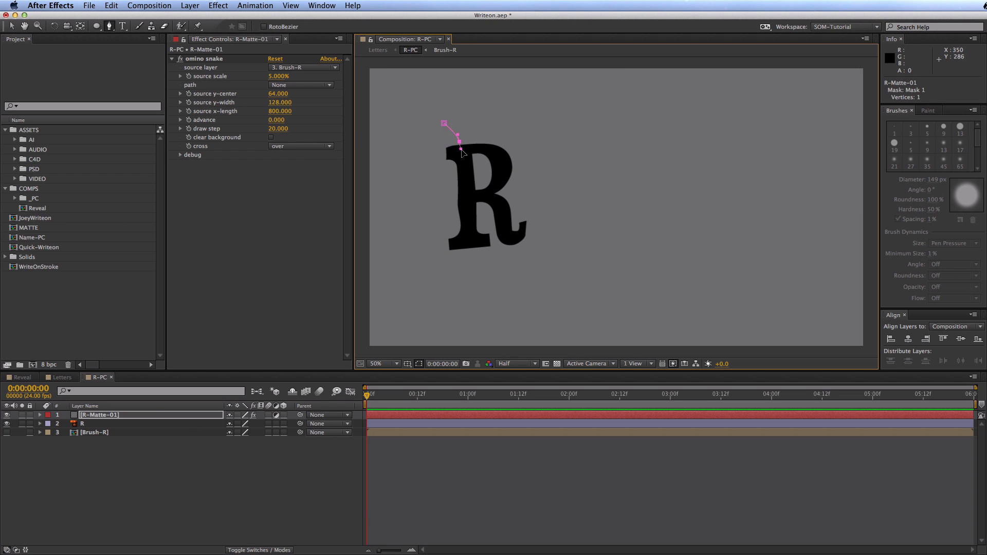
{"action": "left_click", "coordinate": [466, 168]}
{"action": "left_click", "coordinate": [468, 199]}
{"action": "left_click_drag", "start_coordinate": [470, 218], "coordinate": [468, 234]}
{"action": "left_click", "coordinate": [457, 263]}
Turn off the adjustment layer switch on R-Matte-01 and set the omino snake path to Mask 1
{"action": "left_click", "coordinate": [186, 416]}
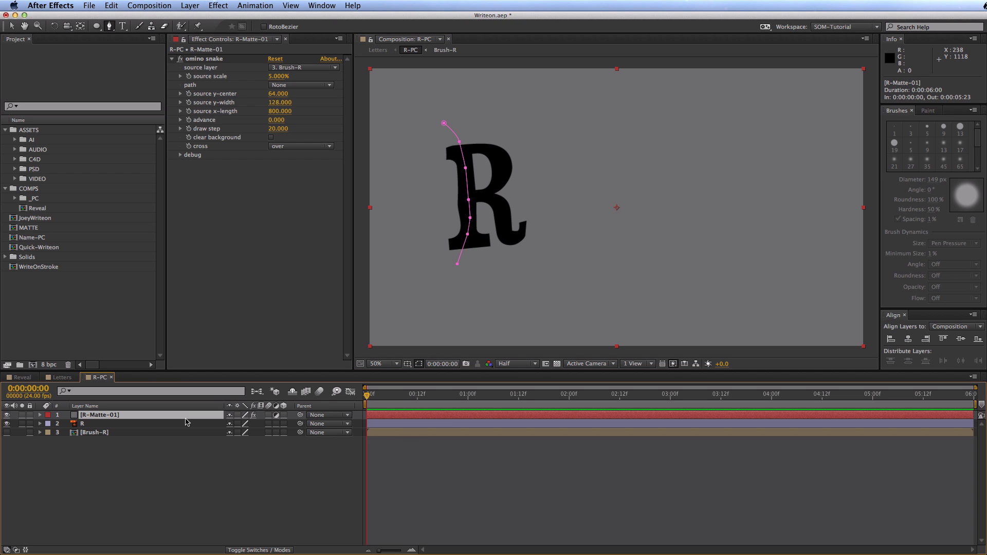
{"action": "left_click", "coordinate": [276, 415]}
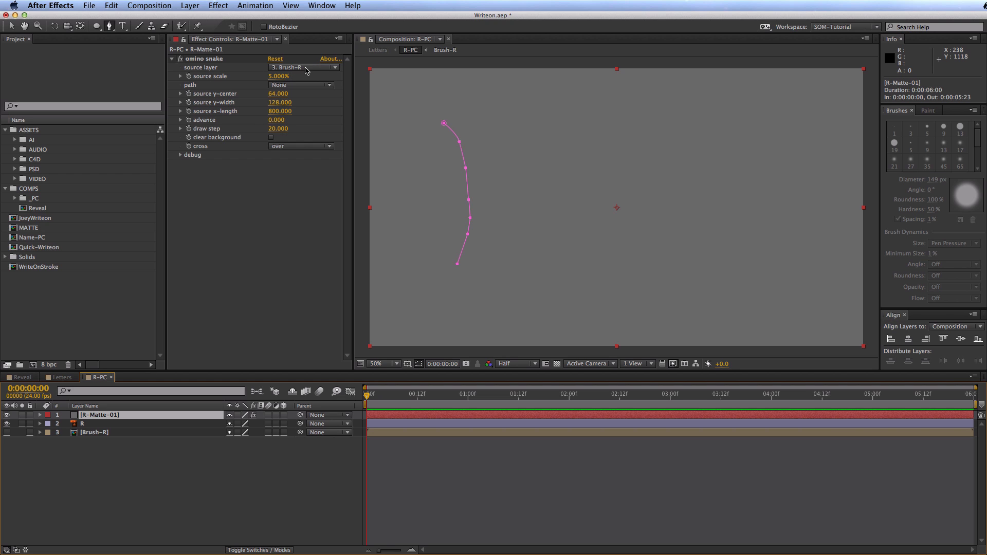
{"action": "left_click", "coordinate": [291, 85]}
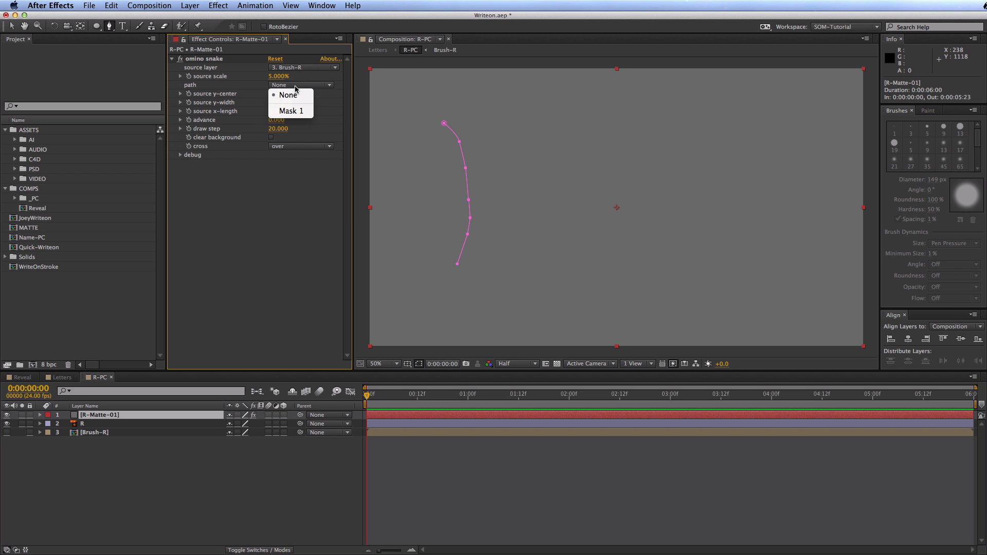
{"action": "left_click", "coordinate": [302, 112]}
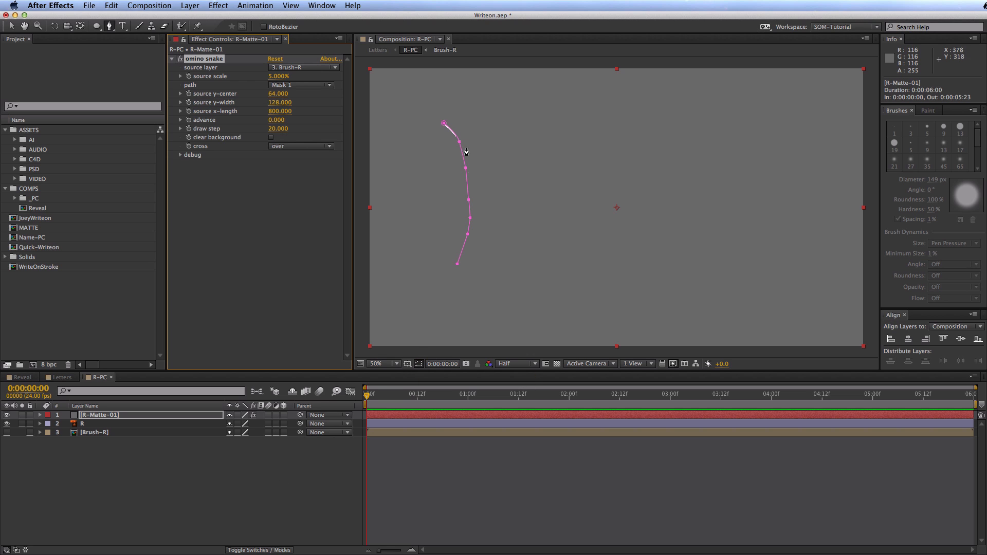
Hide the mask outline and set the omino snake source scale to 38.8%
{"action": "left_click", "coordinate": [419, 363]}
{"action": "key", "text": "v"}
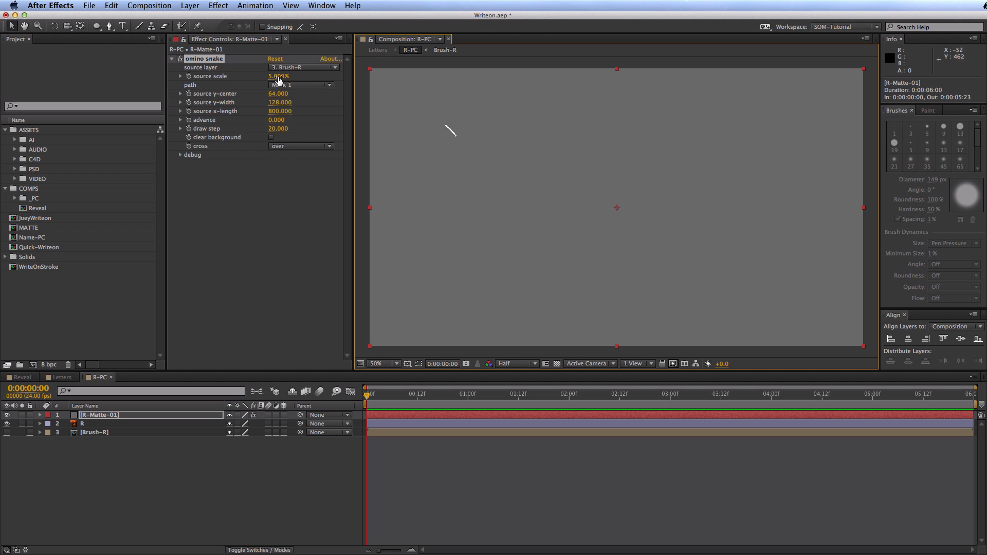
{"action": "mouse_move", "coordinate": [277, 82]}
{"action": "left_mouse_down"}
{"action": "mouse_move", "coordinate": [319, 69]}
{"action": "mouse_move", "coordinate": [251, 121]}
{"action": "mouse_move", "coordinate": [341, 93]}
{"action": "left_mouse_up"}
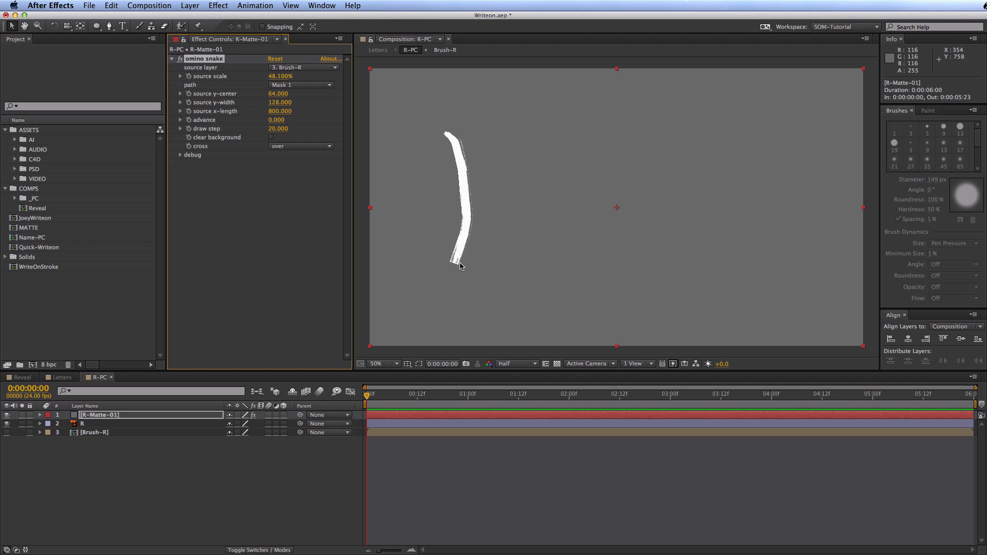
{"action": "left_click_drag", "start_coordinate": [282, 76], "coordinate": [245, 84]}
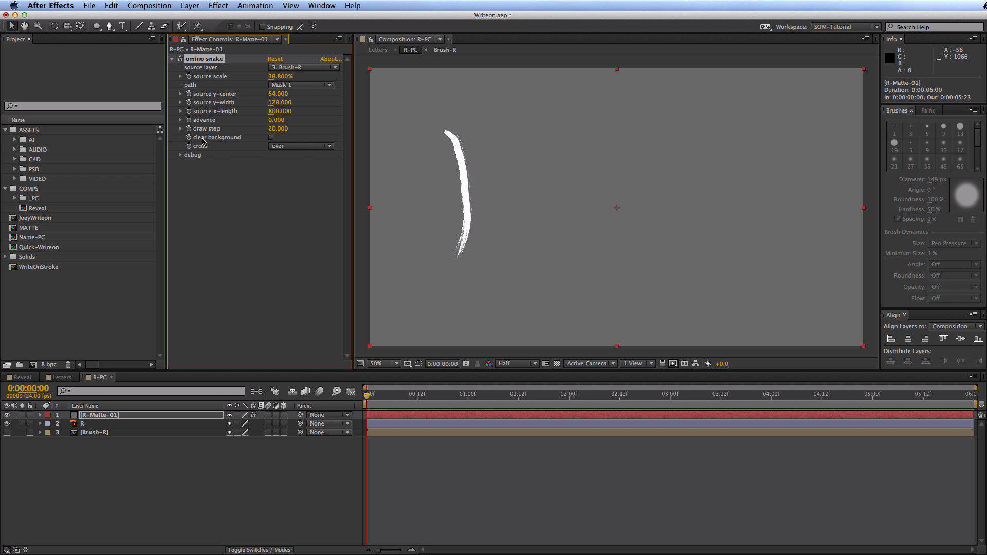
Enable clear background for omino snake and set the composition preview to full resolution
{"action": "left_click", "coordinate": [271, 137]}
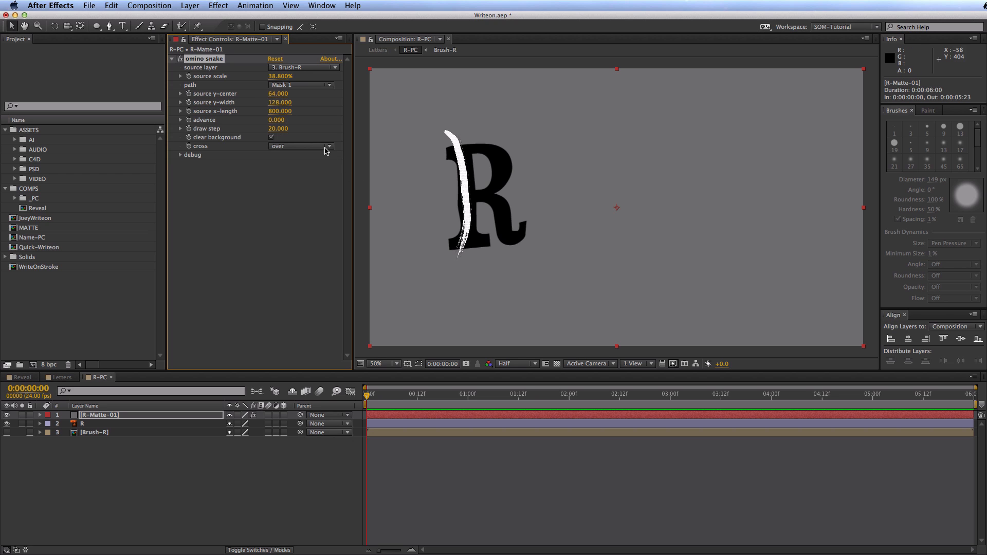
{"action": "key", "text": "period"}
{"action": "key", "text": "space"}
{"action": "left_click_drag", "start_coordinate": [566, 303], "coordinate": [607, 211]}
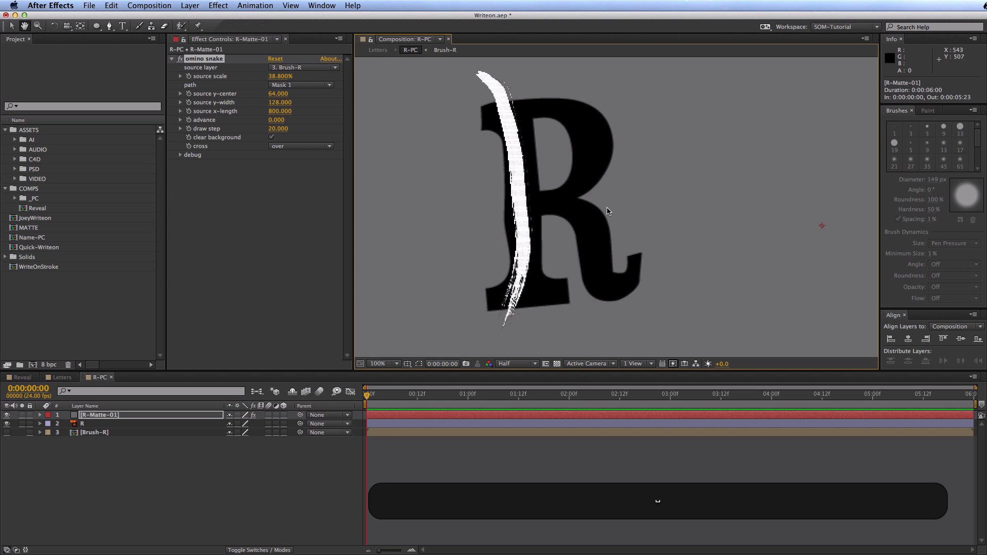
{"action": "key", "text": "super+j"}
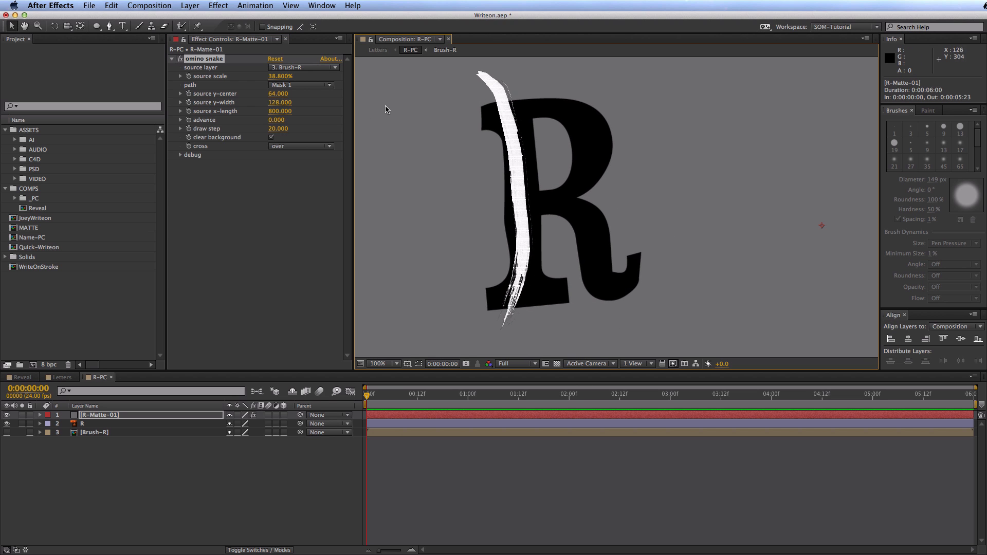
Show the mask outline and set the omino snake source y-center to 110 to center the stroke on the path
{"action": "mouse_move", "coordinate": [279, 98]}
{"action": "left_mouse_down"}
{"action": "mouse_move", "coordinate": [260, 99]}
{"action": "mouse_move", "coordinate": [306, 94]}
{"action": "left_mouse_up"}
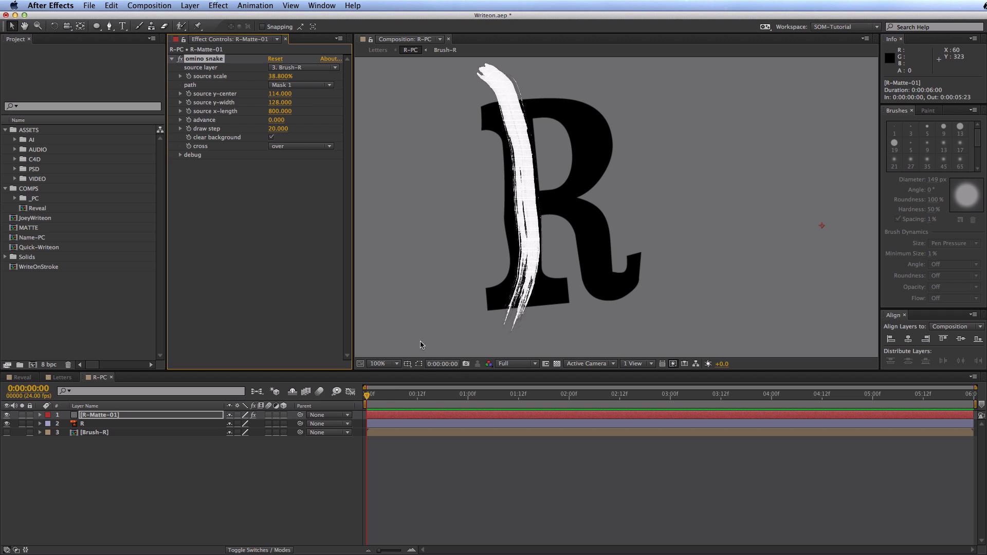
{"action": "left_click", "coordinate": [418, 364]}
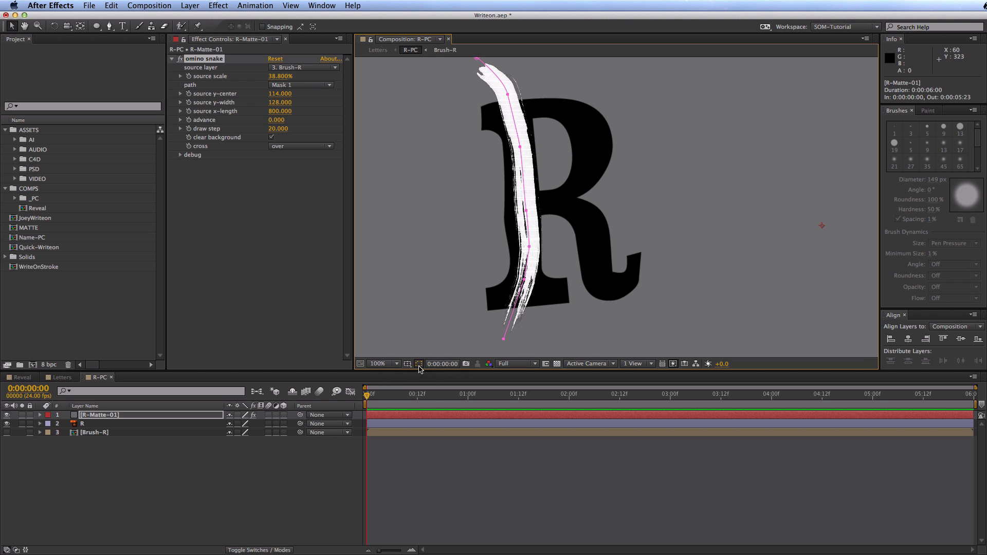
{"action": "mouse_move", "coordinate": [283, 94]}
{"action": "left_mouse_down"}
{"action": "mouse_move", "coordinate": [294, 92]}
{"action": "mouse_move", "coordinate": [278, 92]}
{"action": "left_mouse_up"}
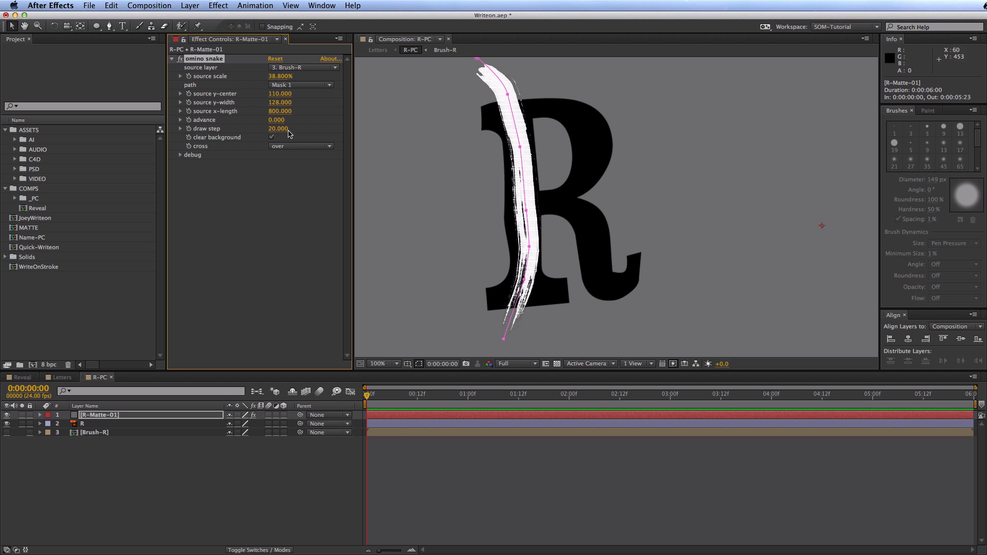
Set the omino snake source y-width to 201, keeping the source x-length at 800
{"action": "mouse_move", "coordinate": [278, 102]}
{"action": "left_mouse_down"}
{"action": "mouse_move", "coordinate": [242, 111]}
{"action": "mouse_move", "coordinate": [282, 107]}
{"action": "left_mouse_up"}
{"action": "left_click_drag", "start_coordinate": [276, 112], "coordinate": [291, 108]}
{"action": "mouse_move", "coordinate": [246, 109]}
{"action": "left_mouse_down"}
{"action": "mouse_move", "coordinate": [228, 108]}
{"action": "mouse_move", "coordinate": [247, 102]}
{"action": "left_mouse_up"}
{"action": "key", "text": "space"}
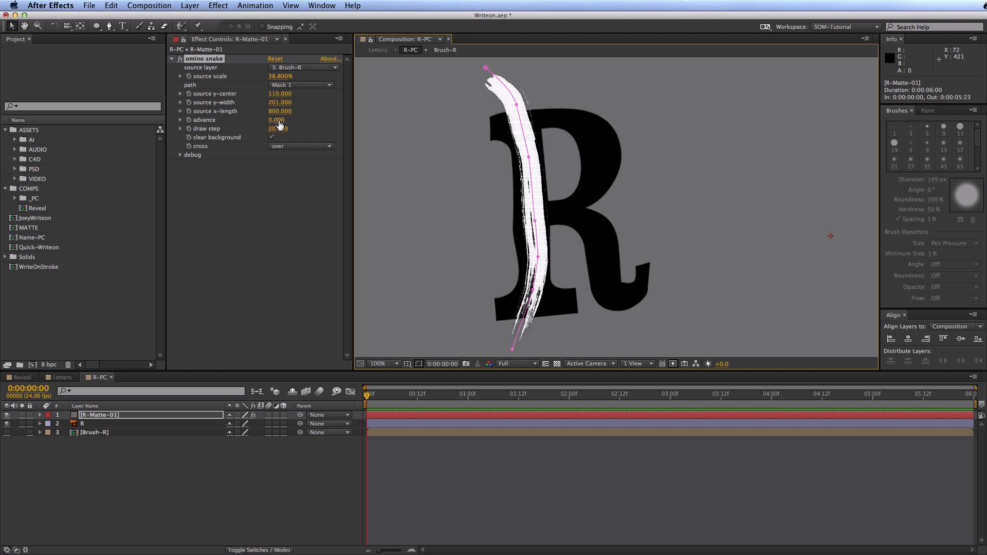
Set the omino snake advance to 10 and inspect the stroke over the R's stem at 100% magnification
{"action": "mouse_move", "coordinate": [279, 125]}
{"action": "left_mouse_down"}
{"action": "mouse_move", "coordinate": [252, 120]}
{"action": "mouse_move", "coordinate": [300, 113]}
{"action": "mouse_move", "coordinate": [253, 121]}
{"action": "mouse_move", "coordinate": [291, 104]}
{"action": "mouse_move", "coordinate": [252, 121]}
{"action": "mouse_move", "coordinate": [269, 111]}
{"action": "left_mouse_up"}
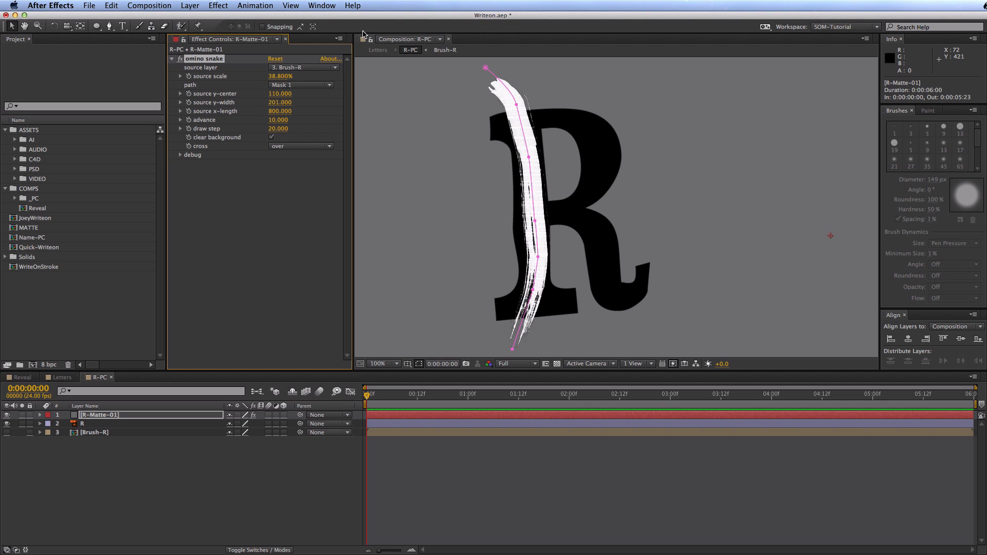
{"action": "key", "text": "comma"}
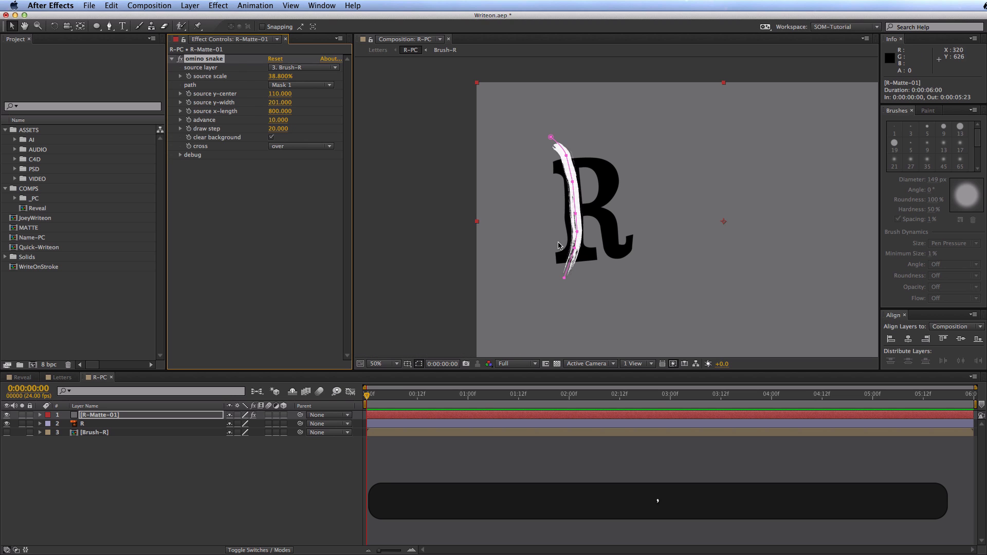
{"action": "key", "text": "period"}
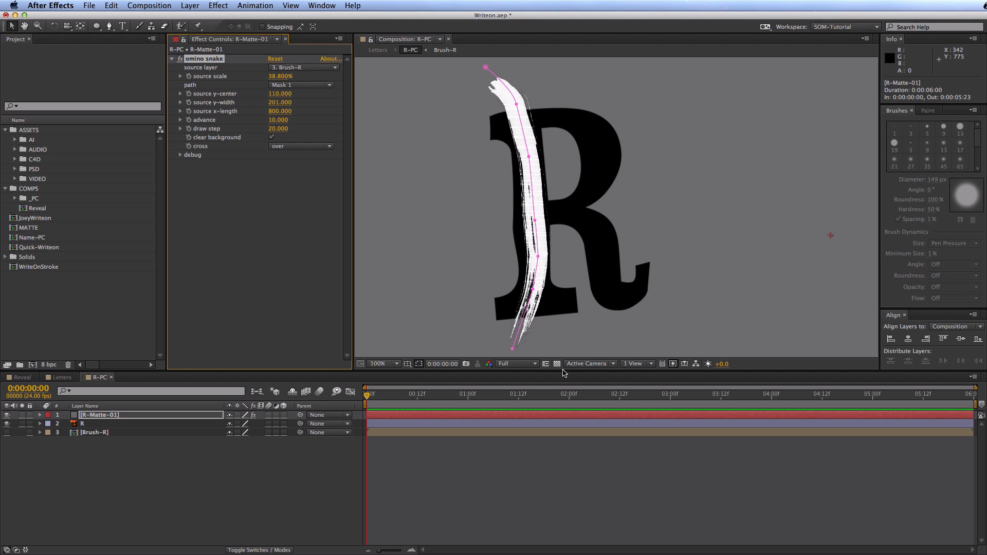
{"action": "left_click_drag", "start_coordinate": [564, 277], "coordinate": [575, 227]}
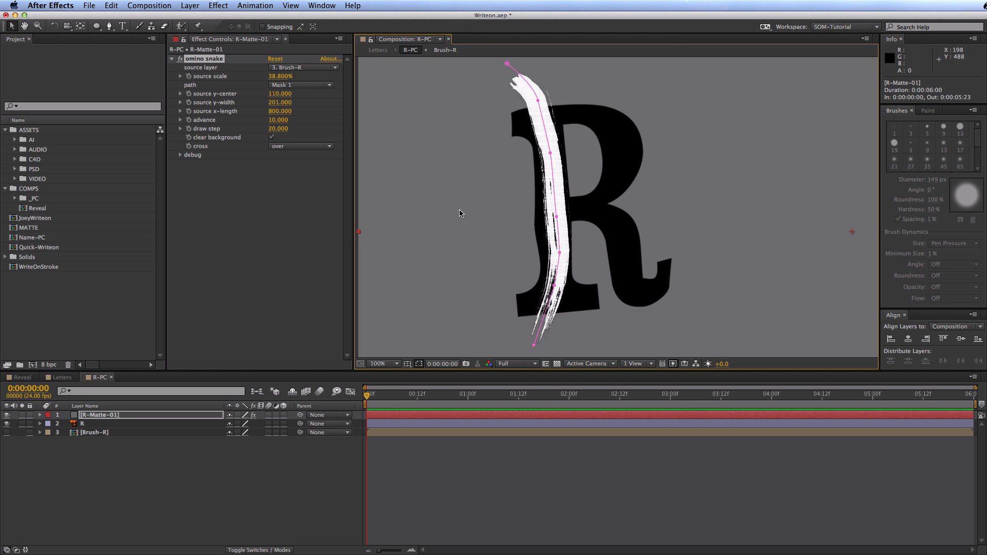
Check the Brush-R composition, return to R-PC and lock the R-PC composition viewer
{"action": "double_click", "coordinate": [113, 435]}
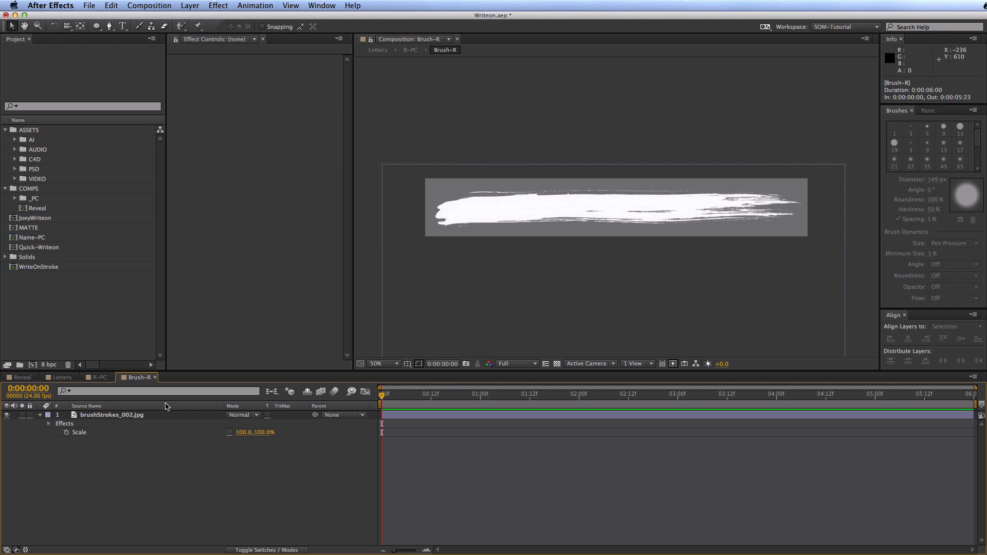
{"action": "left_click", "coordinate": [100, 377]}
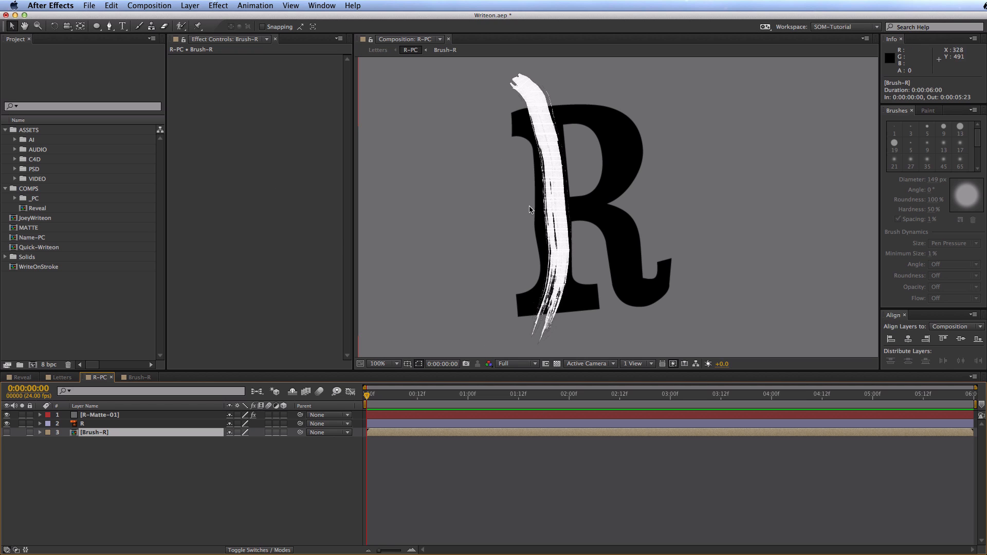
{"action": "left_click", "coordinate": [365, 41]}
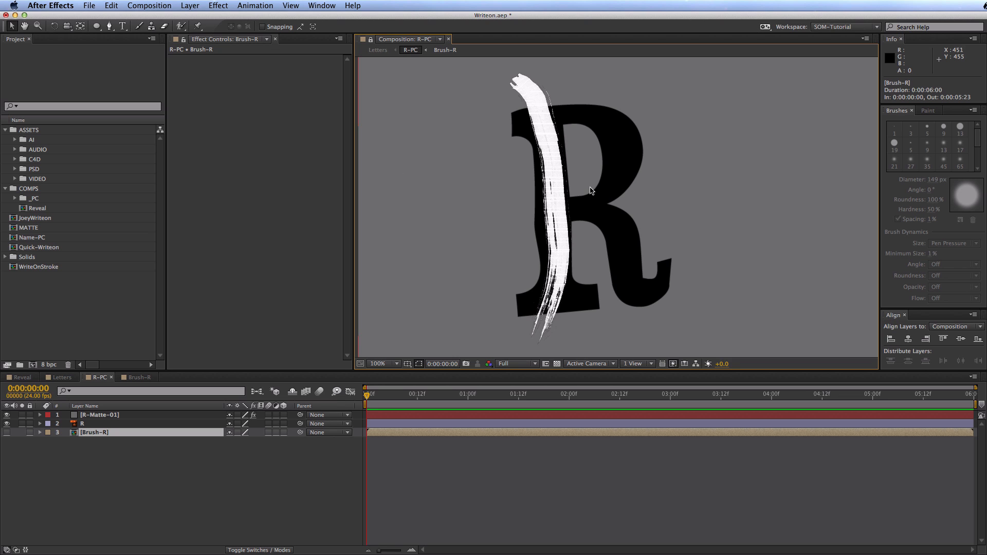
Open Brush-R in its own composition viewer and dock that viewer side by side with the R-PC viewer
{"action": "double_click", "coordinate": [95, 432]}
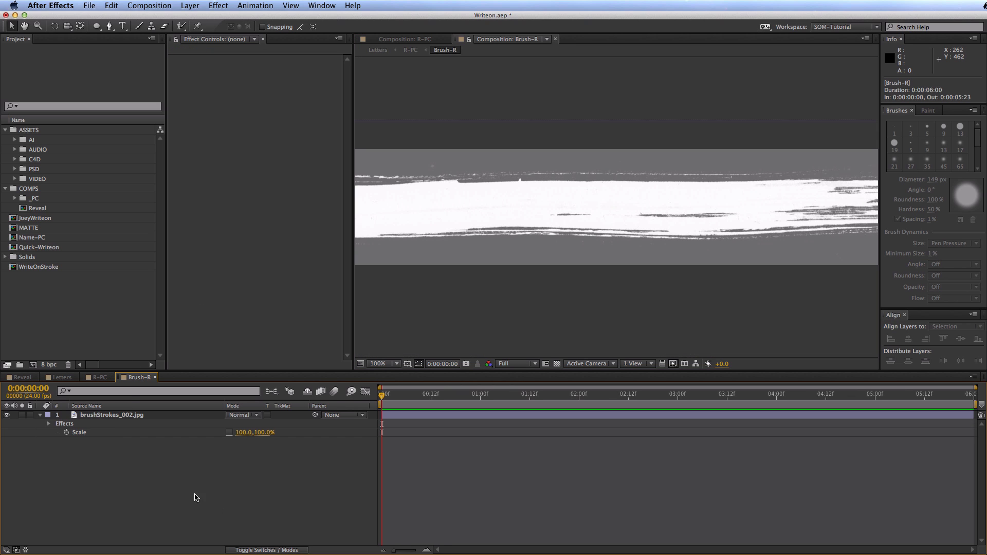
{"action": "left_click", "coordinate": [472, 46]}
{"action": "left_click", "coordinate": [427, 37]}
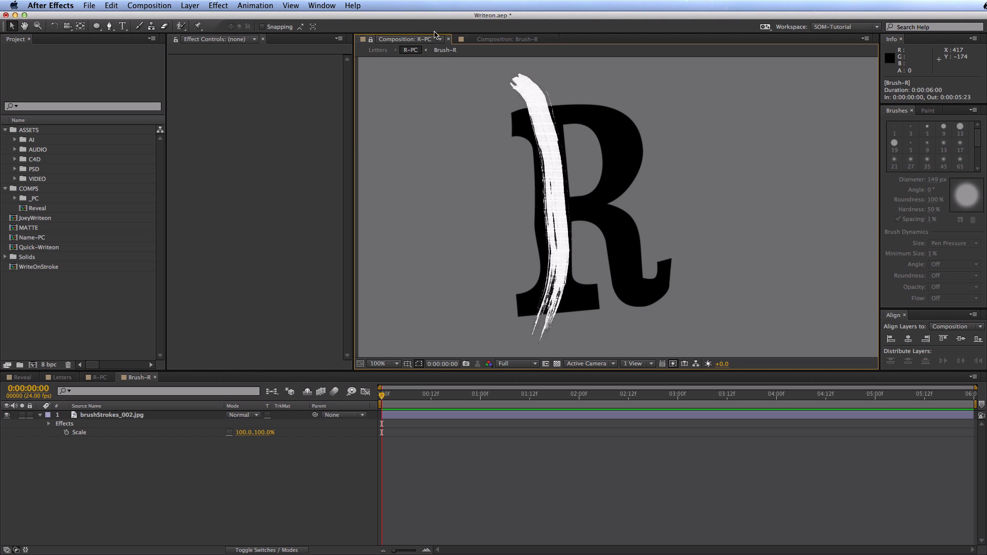
{"action": "left_click", "coordinate": [503, 40]}
{"action": "left_click_drag", "start_coordinate": [454, 41], "coordinate": [456, 39]}
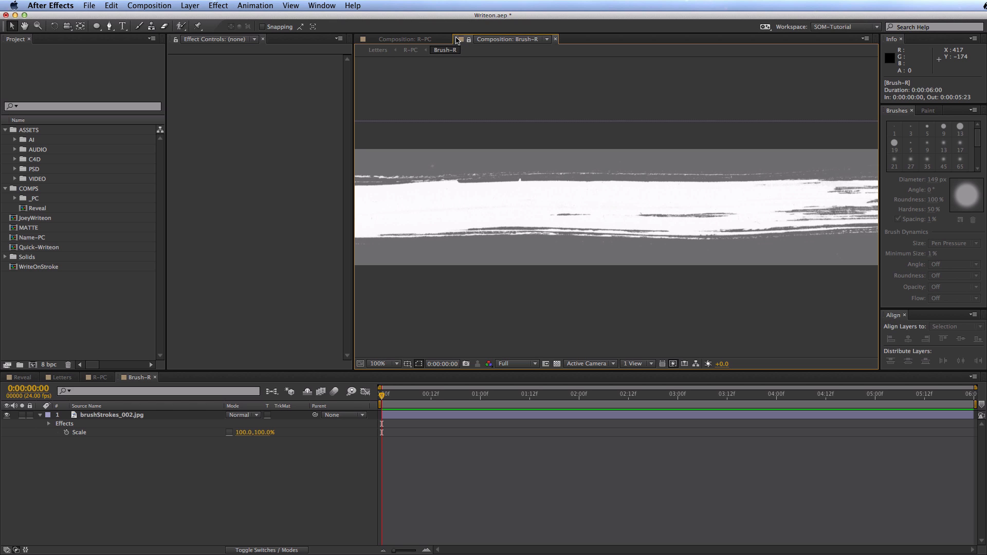
{"action": "left_click_drag", "start_coordinate": [457, 40], "coordinate": [365, 102]}
{"action": "left_click_drag", "start_coordinate": [369, 189], "coordinate": [364, 190]}
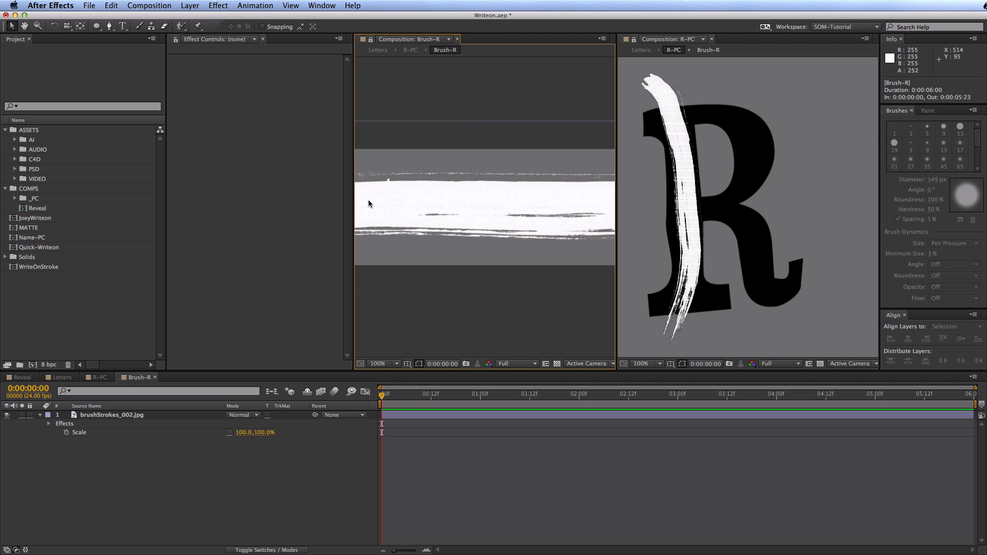
Move the anchor point of brushStrokes_002.jpg to the center of the brush stroke in Brush-R
{"action": "left_click", "coordinate": [468, 316]}
{"action": "scroll", "coordinate": [468, 316], "scroll_direction": "down", "scroll_amount": 4}
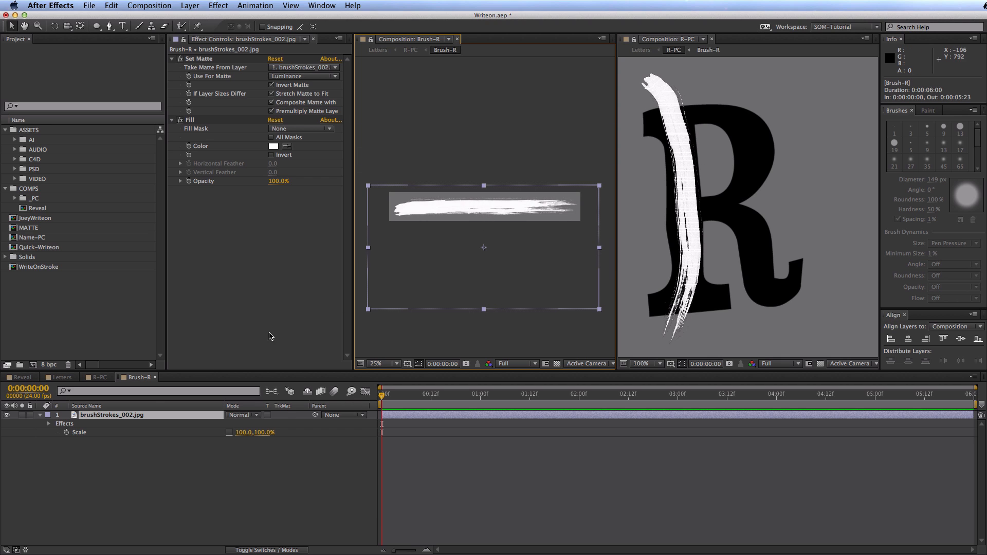
{"action": "left_click_drag", "start_coordinate": [98, 416], "coordinate": [512, 268]}
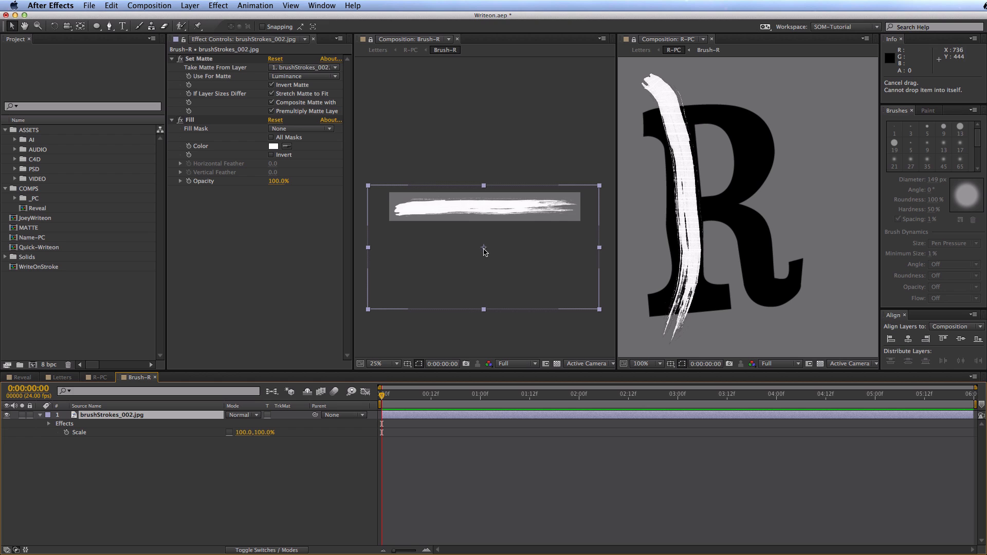
{"action": "key", "text": "y"}
{"action": "left_click_drag", "start_coordinate": [484, 248], "coordinate": [483, 207]}
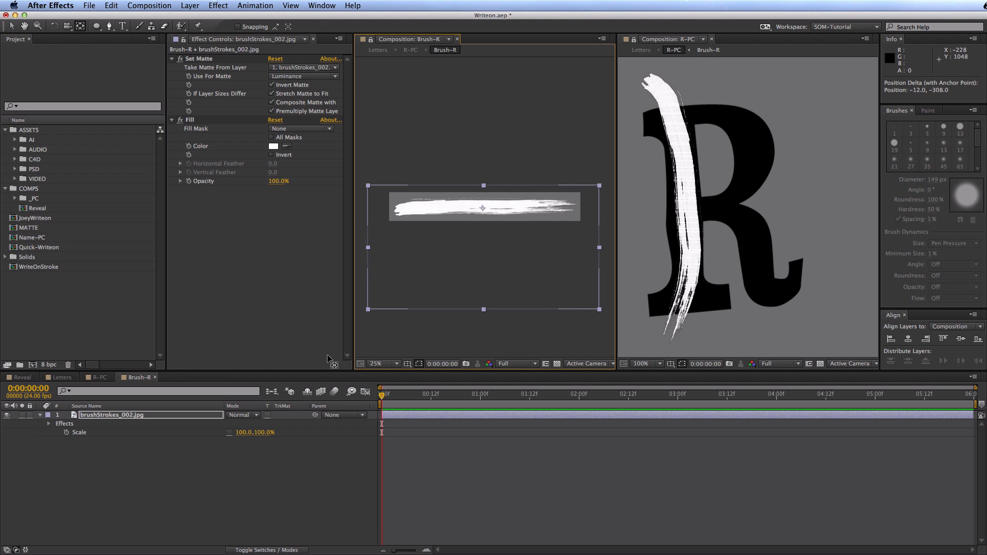
Thicken the brush stroke by setting the vertical scale of brushStrokes_002.jpg to 149%, leaving its horizontal scale at 100%
{"action": "left_click", "coordinate": [263, 433]}
{"action": "key", "text": "shift+Up"}
{"action": "key", "text": "shift+Up"}
{"action": "key", "text": "shift+Up"}
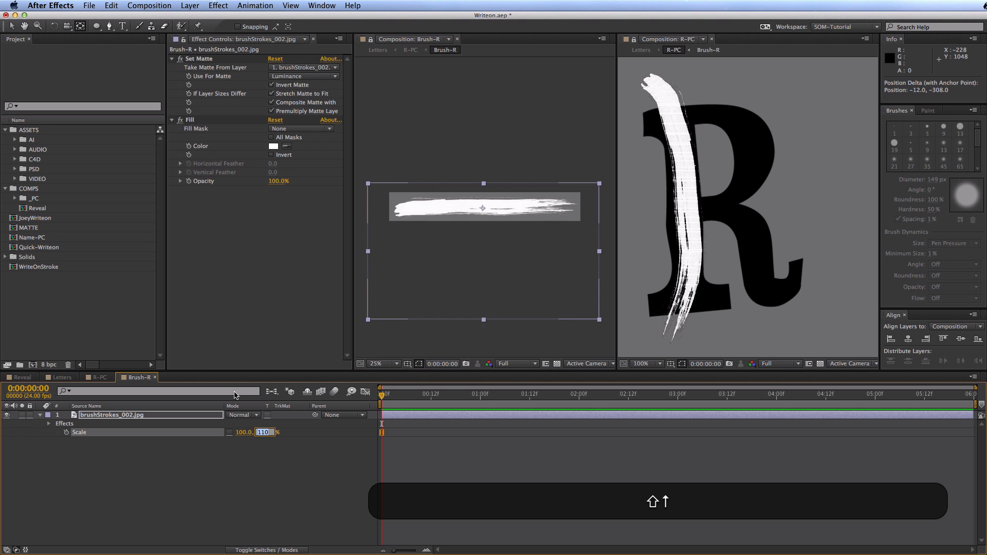
{"action": "key", "text": "shift+Up"}
{"action": "key", "text": "shift+Up"}
{"action": "key", "text": "shift+Up"}
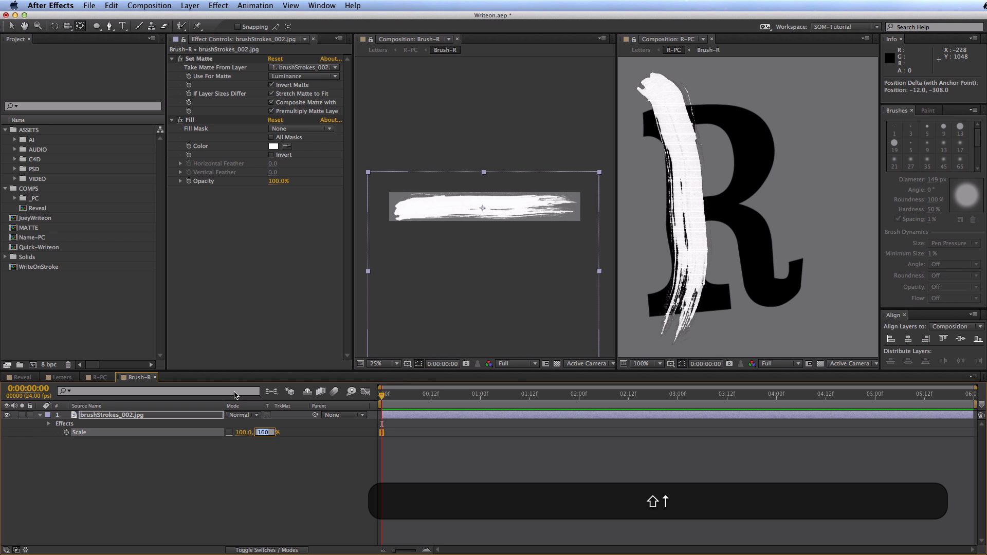
{"action": "key", "text": "shift+Down"}
{"action": "key", "text": "Down"}
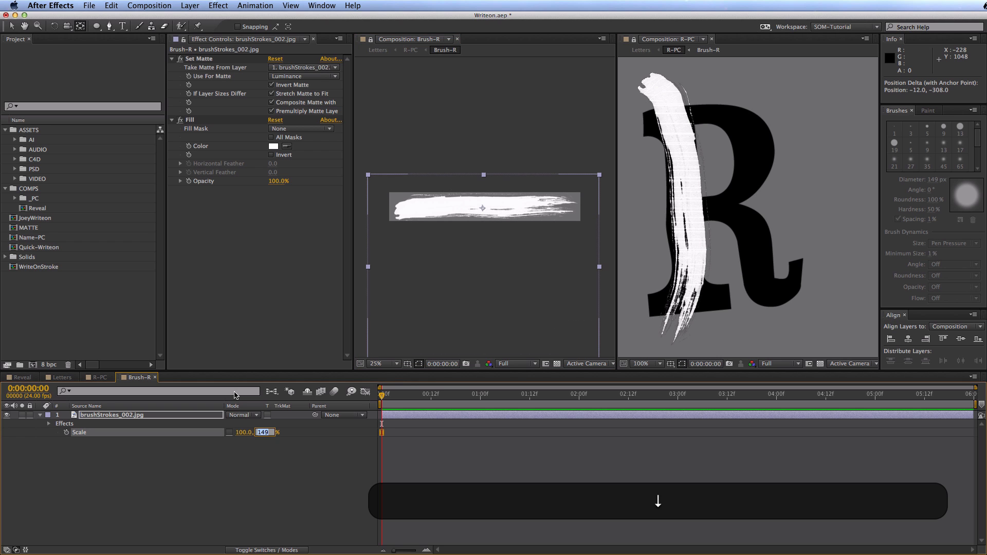
{"action": "left_click", "coordinate": [246, 495]}
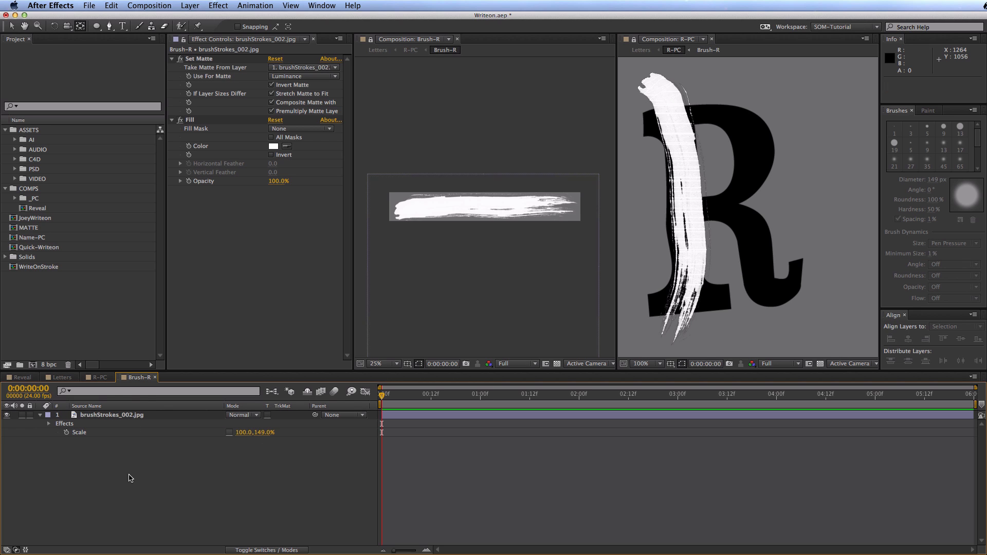
In R-PC, reshape R-Matte-01's mask by moving its middle and lower vertices so the stroke follows the R's stem
{"action": "left_click", "coordinate": [100, 377]}
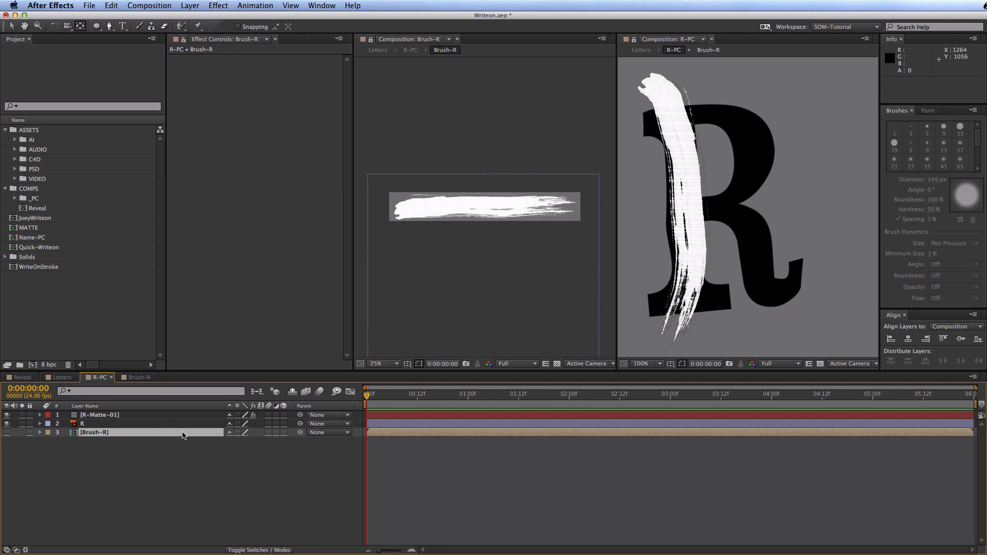
{"action": "key", "text": "super+Up"}
{"action": "key", "text": "super+Up"}
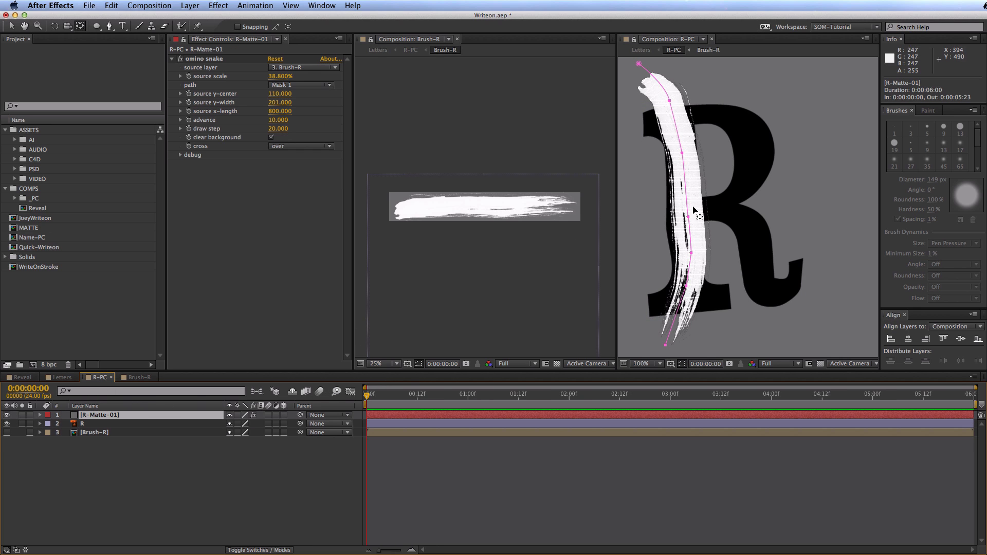
{"action": "key", "text": "v"}
{"action": "mouse_move", "coordinate": [691, 225]}
{"action": "left_mouse_down"}
{"action": "mouse_move", "coordinate": [684, 287]}
{"action": "mouse_move", "coordinate": [686, 254]}
{"action": "mouse_move", "coordinate": [682, 264]}
{"action": "left_mouse_up"}
{"action": "key", "text": "super+z"}
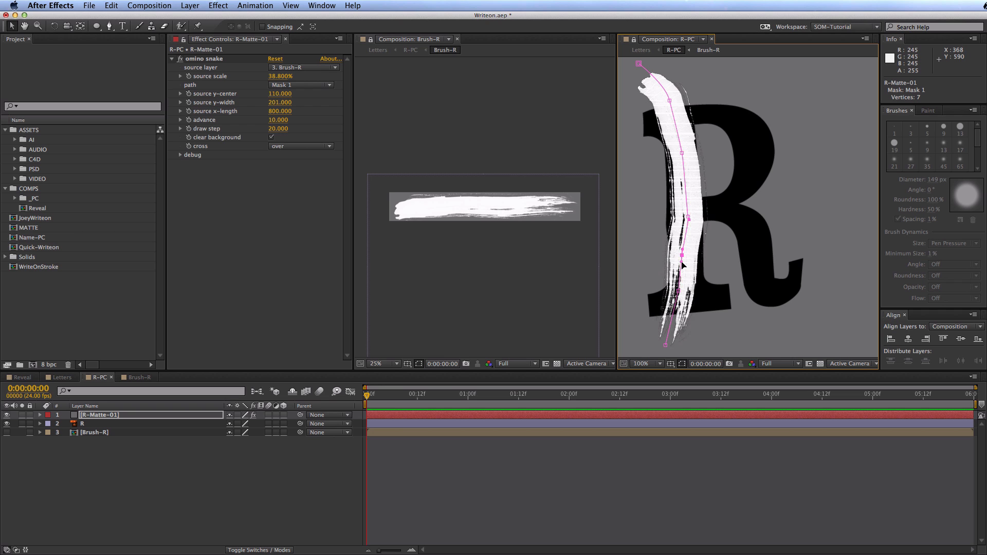
{"action": "left_click_drag", "start_coordinate": [688, 218], "coordinate": [690, 225]}
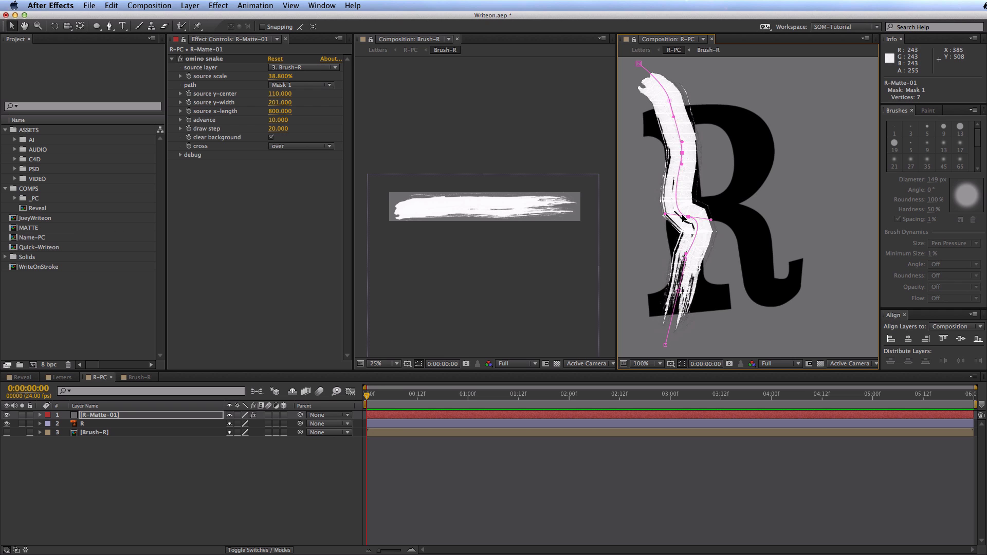
{"action": "key", "text": "super+z"}
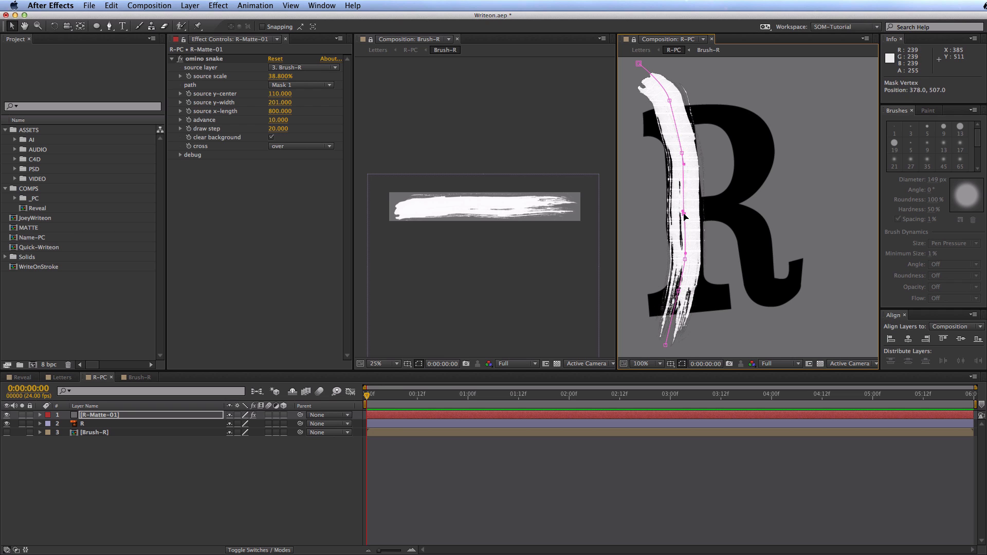
{"action": "left_click_drag", "start_coordinate": [682, 152], "coordinate": [681, 161]}
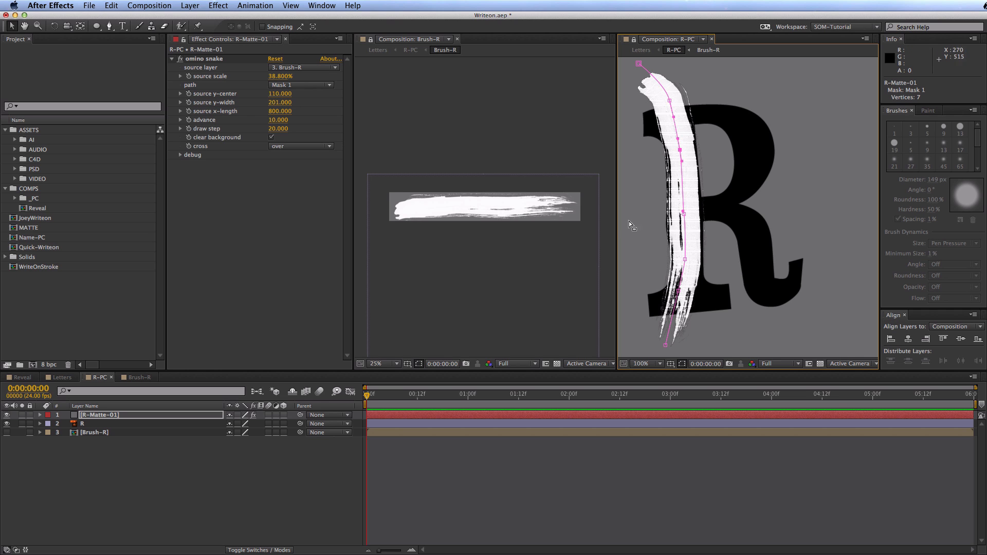
Free-transform R-Matte-01's whole mask path, rotating it about -0.4°, and apply the rotation
{"action": "double_click", "coordinate": [670, 101]}
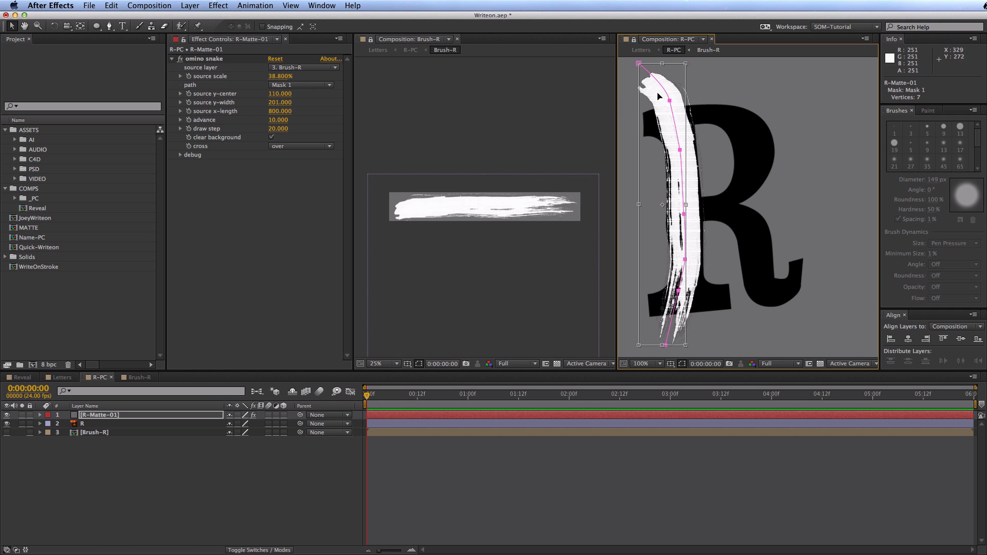
{"action": "key", "text": "grave"}
{"action": "key", "text": "grave"}
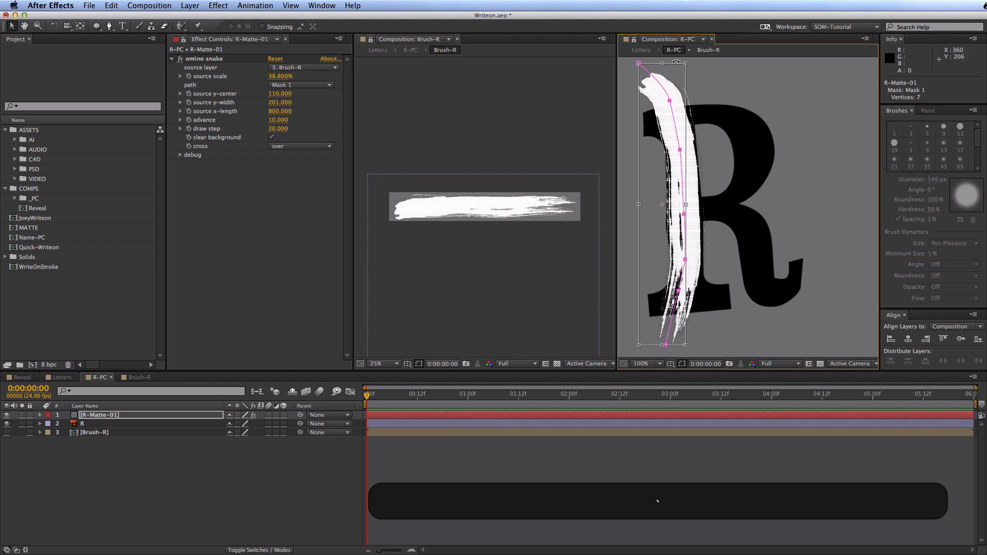
{"action": "mouse_move", "coordinate": [676, 62]}
{"action": "left_mouse_down"}
{"action": "mouse_move", "coordinate": [718, 83]}
{"action": "mouse_move", "coordinate": [697, 72]}
{"action": "left_mouse_up"}
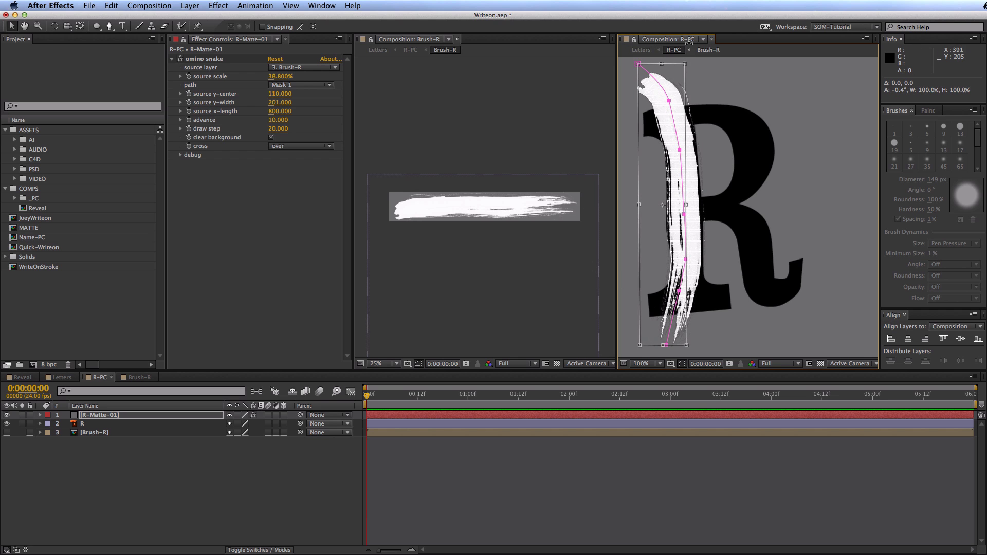
{"action": "key", "text": "Return"}
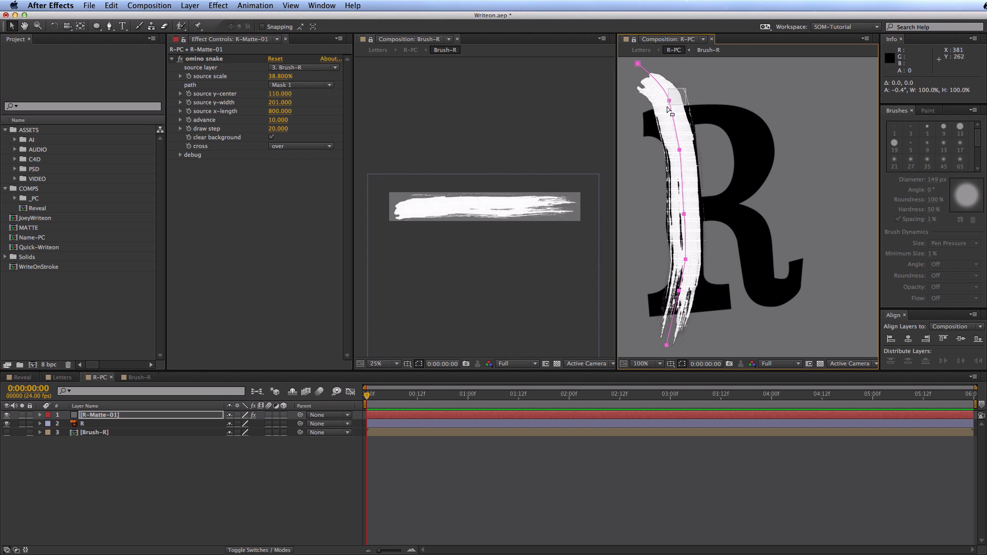
Move the mask's start vertex beside the R's upper serif and its end vertex beyond the lower-left foot serif
{"action": "mouse_move", "coordinate": [638, 63]}
{"action": "left_mouse_down"}
{"action": "mouse_move", "coordinate": [631, 95]}
{"action": "mouse_move", "coordinate": [613, 101]}
{"action": "mouse_move", "coordinate": [642, 102]}
{"action": "left_mouse_up"}
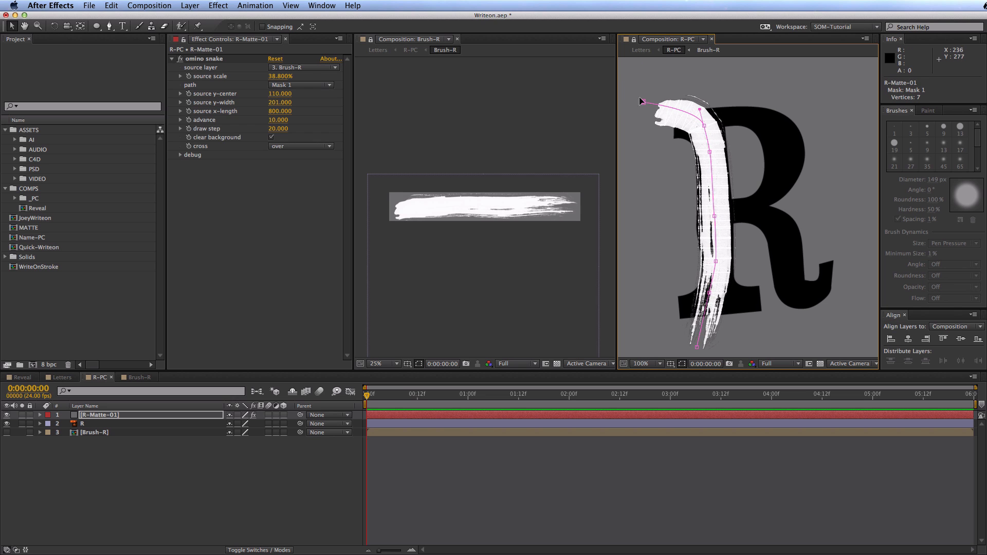
{"action": "mouse_move", "coordinate": [697, 347]}
{"action": "left_mouse_down"}
{"action": "mouse_move", "coordinate": [686, 319]}
{"action": "mouse_move", "coordinate": [663, 327]}
{"action": "left_mouse_up"}
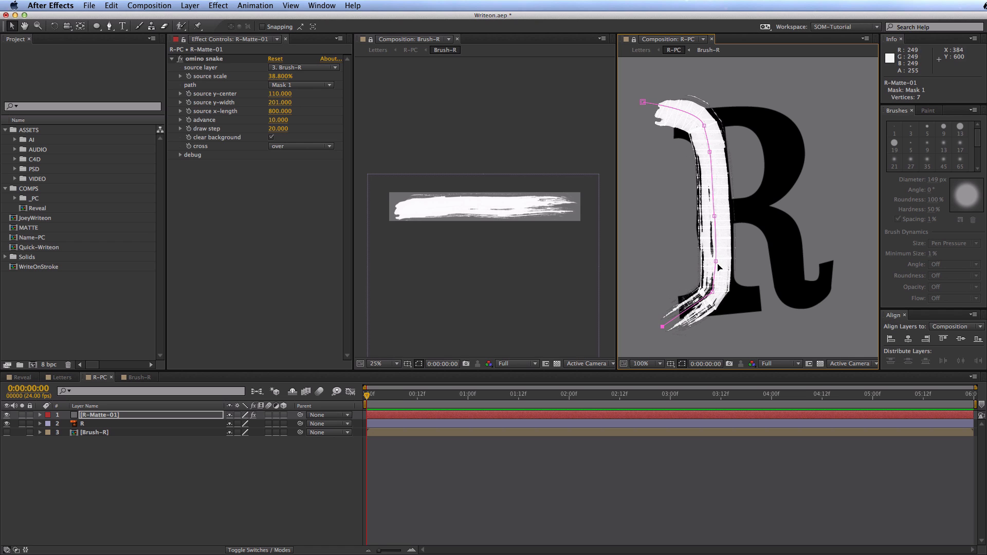
{"action": "left_click_drag", "start_coordinate": [716, 261], "coordinate": [716, 261]}
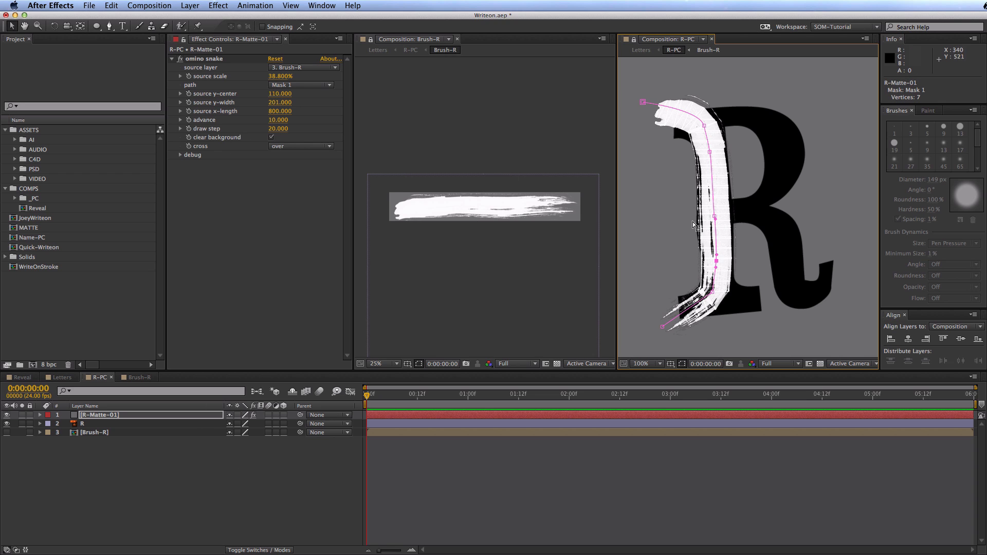
Inspect the stroke at 200%, then shift the mask vertex at the stem's lower bend inward and curve its handles to smooth the corner
{"action": "key", "text": "period"}
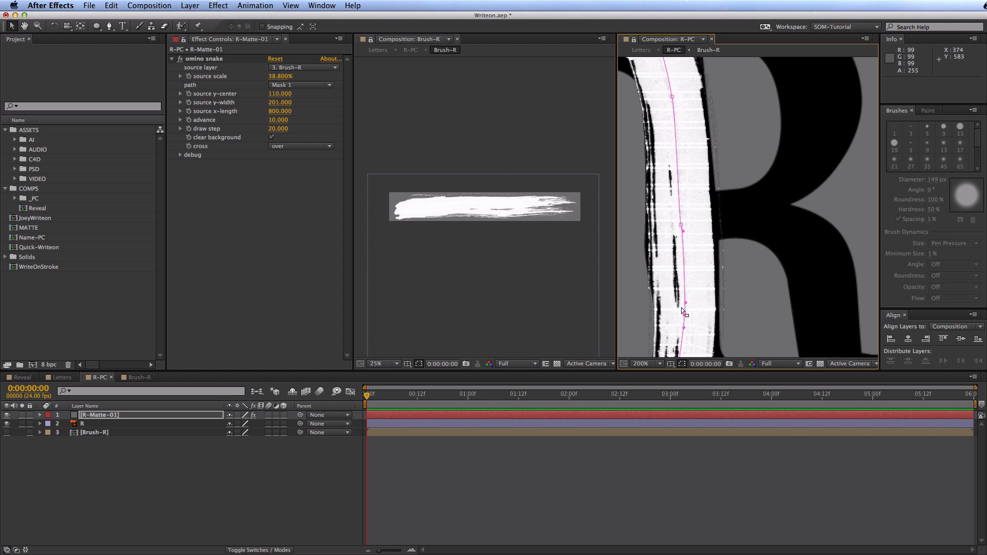
{"action": "left_click_drag", "start_coordinate": [727, 275], "coordinate": [755, 175]}
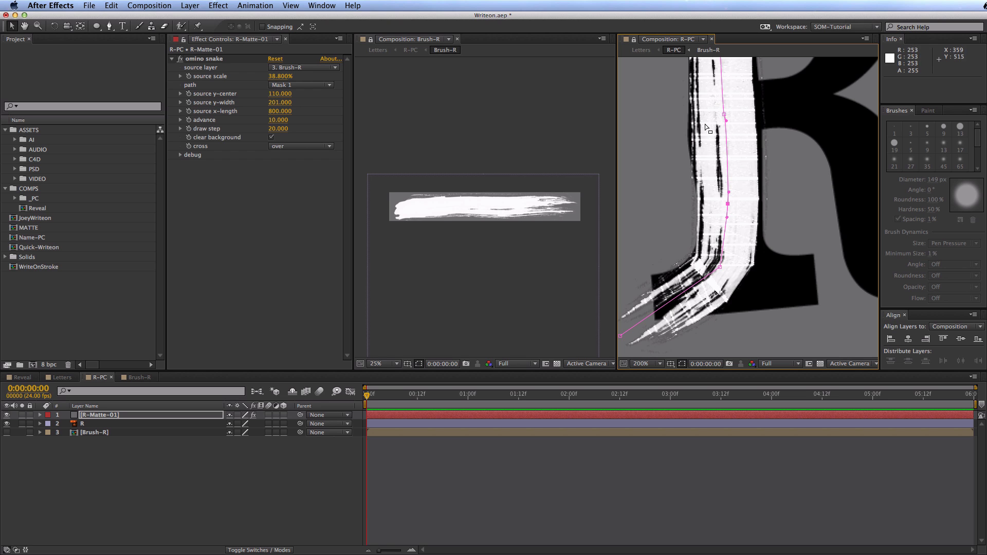
{"action": "key", "text": "comma"}
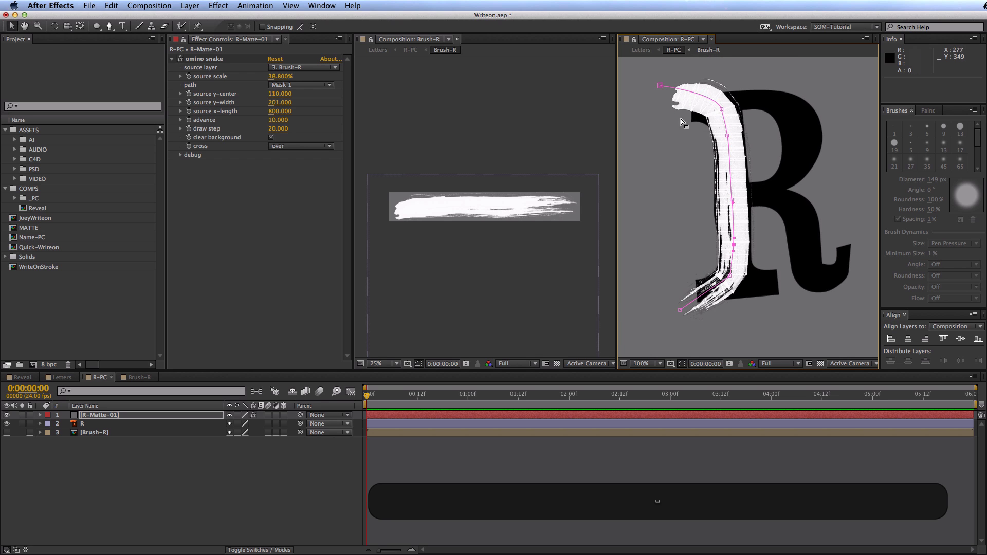
{"action": "key", "text": "period"}
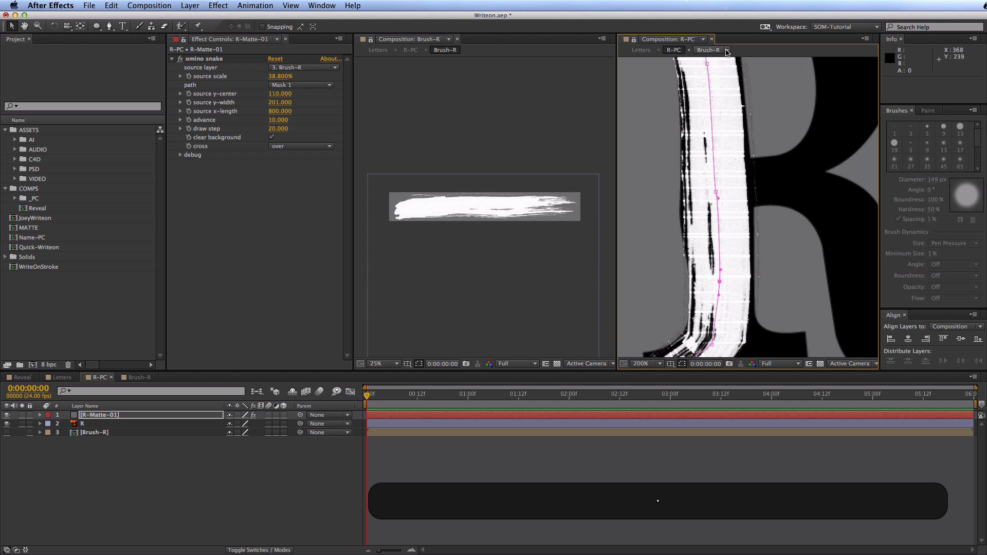
{"action": "left_click_drag", "start_coordinate": [706, 153], "coordinate": [714, 168]}
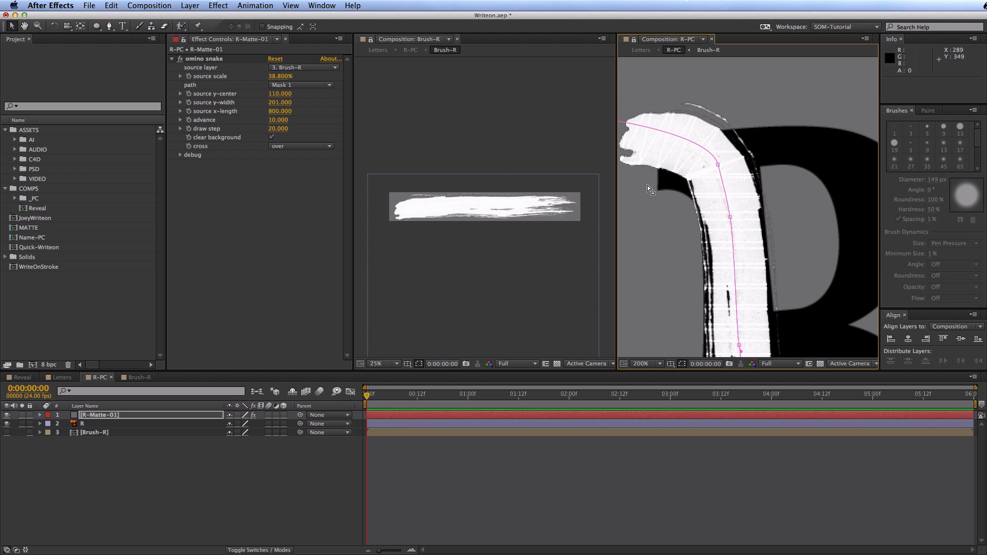
{"action": "left_click_drag", "start_coordinate": [715, 261], "coordinate": [740, 148]}
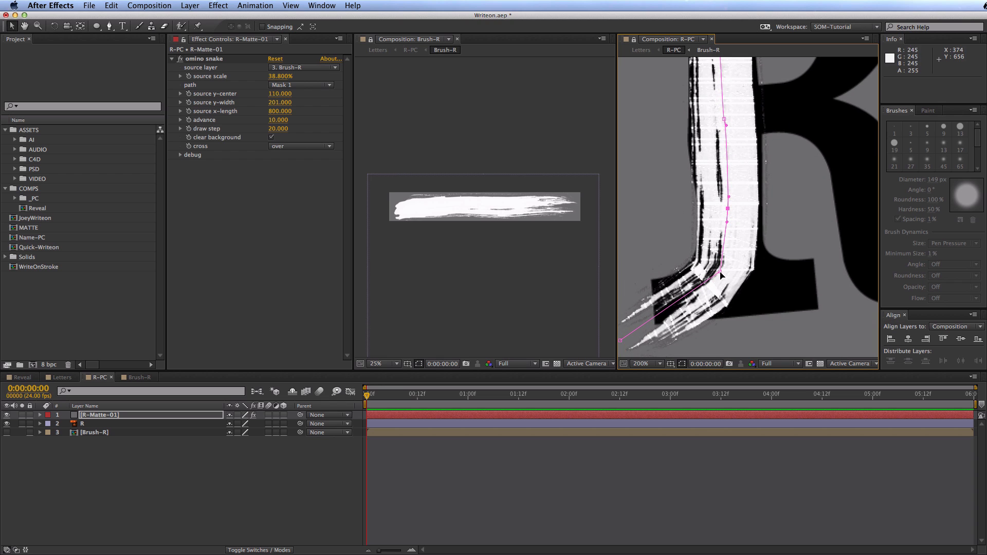
{"action": "mouse_move", "coordinate": [719, 270]}
{"action": "left_mouse_down"}
{"action": "mouse_move", "coordinate": [704, 293]}
{"action": "mouse_move", "coordinate": [711, 275]}
{"action": "left_mouse_up"}
{"action": "key", "text": "alt+g"}
{"action": "key", "text": "v"}
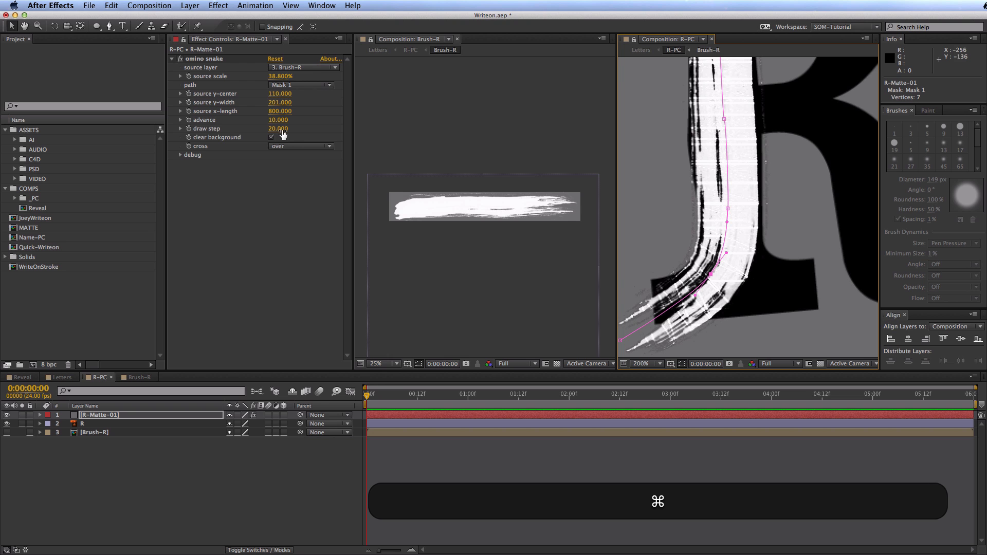
Set the omino snake draw step to 1 to smooth the stroke's rendering
{"action": "left_click_drag", "start_coordinate": [280, 128], "coordinate": [197, 156]}
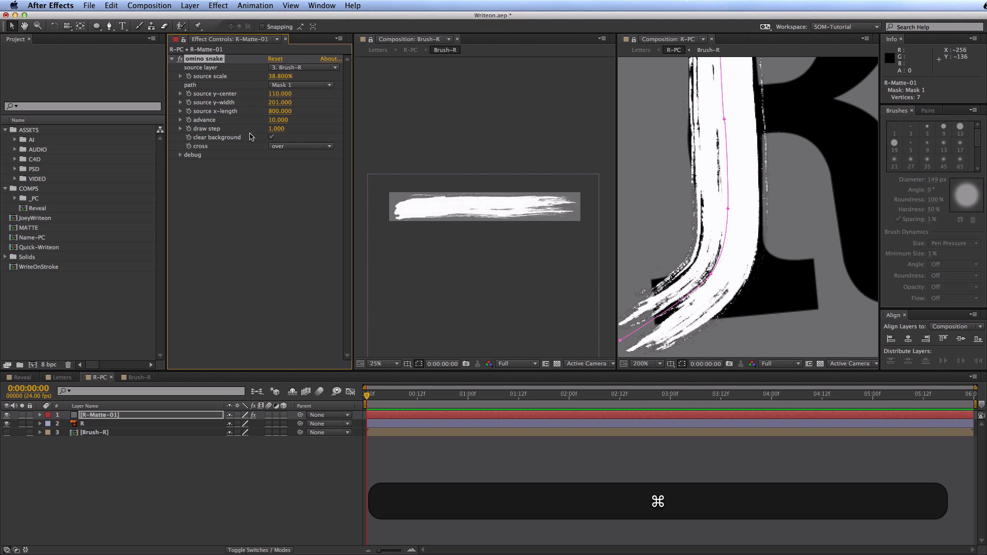
Retract the omino snake stroke to the path's beginning, then lower the mask's start vertex at the R's upper serif and smooth the adjacent bend
{"action": "key", "text": "comma"}
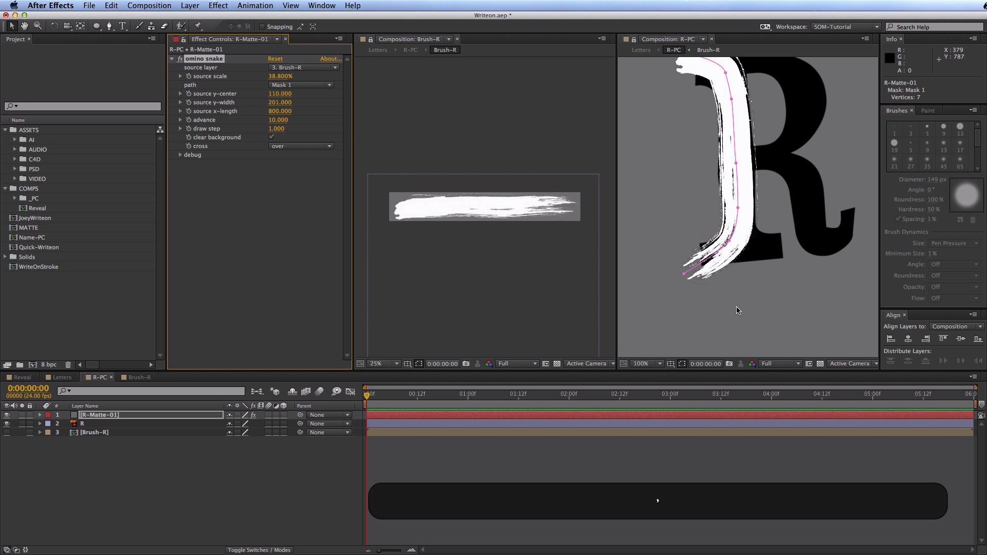
{"action": "left_click_drag", "start_coordinate": [736, 310], "coordinate": [730, 354]}
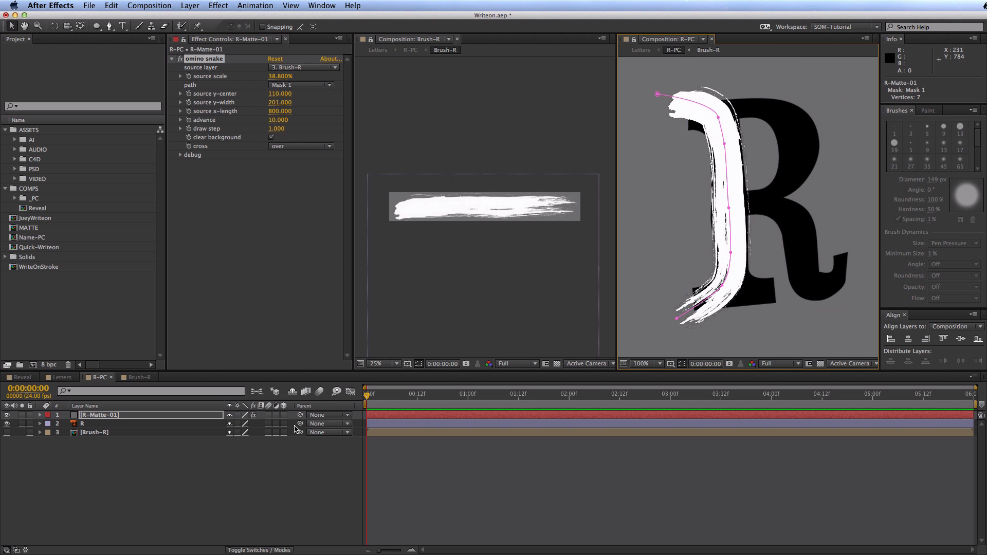
{"action": "left_click", "coordinate": [174, 400]}
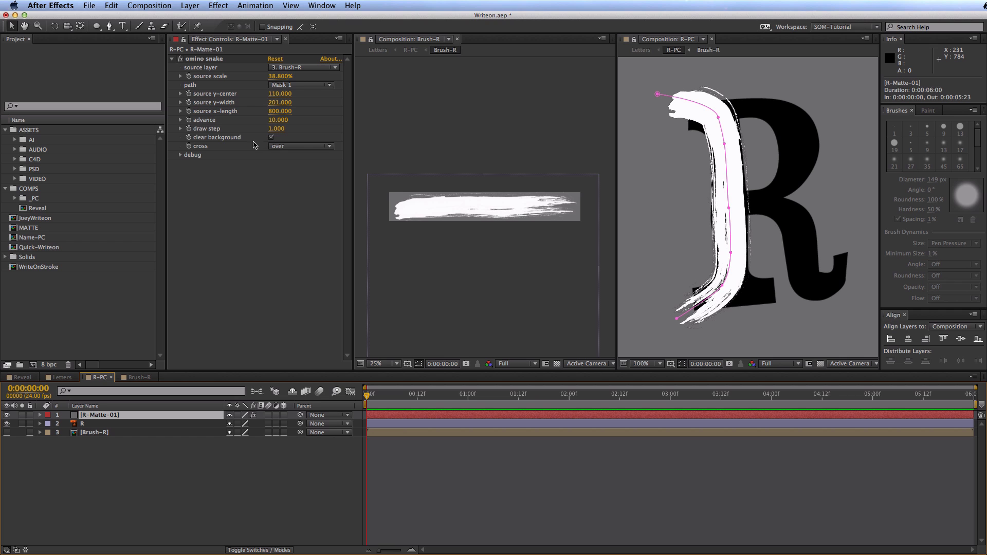
{"action": "mouse_move", "coordinate": [277, 120]}
{"action": "left_mouse_down"}
{"action": "mouse_move", "coordinate": [221, 133]}
{"action": "mouse_move", "coordinate": [337, 145]}
{"action": "mouse_move", "coordinate": [230, 167]}
{"action": "mouse_move", "coordinate": [291, 163]}
{"action": "mouse_move", "coordinate": [263, 163]}
{"action": "mouse_move", "coordinate": [271, 163]}
{"action": "left_mouse_up"}
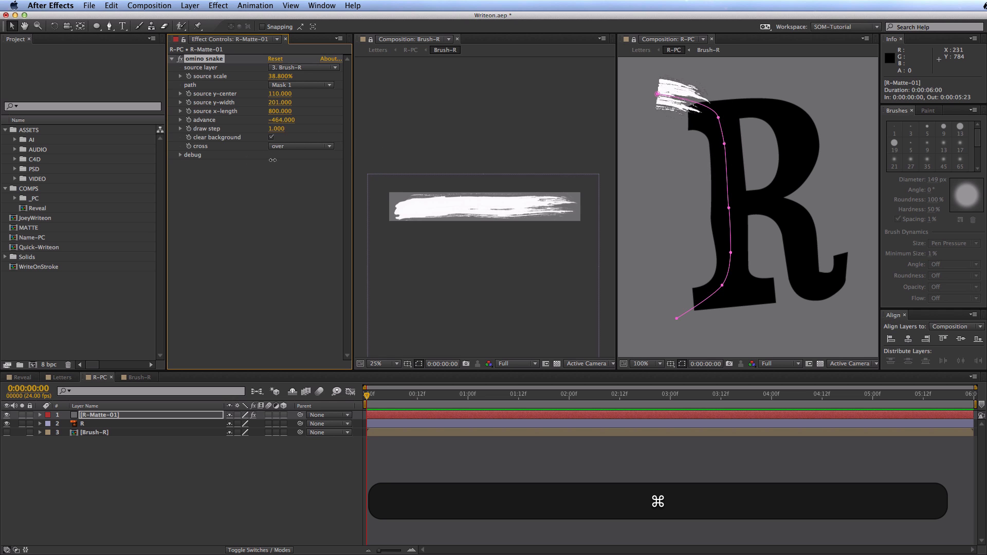
{"action": "left_click", "coordinate": [655, 99]}
{"action": "left_click_drag", "start_coordinate": [654, 99], "coordinate": [662, 124]}
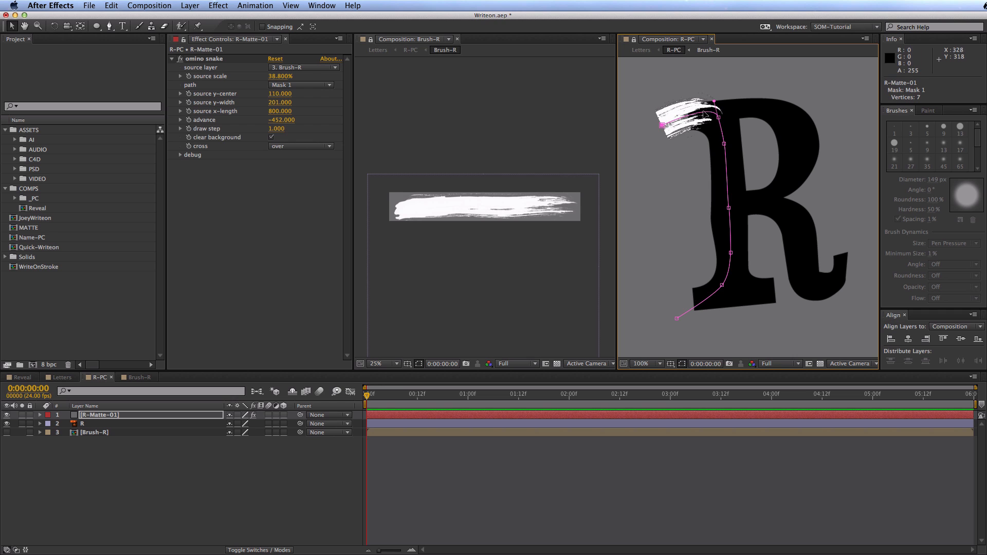
{"action": "left_click_drag", "start_coordinate": [715, 103], "coordinate": [714, 106]}
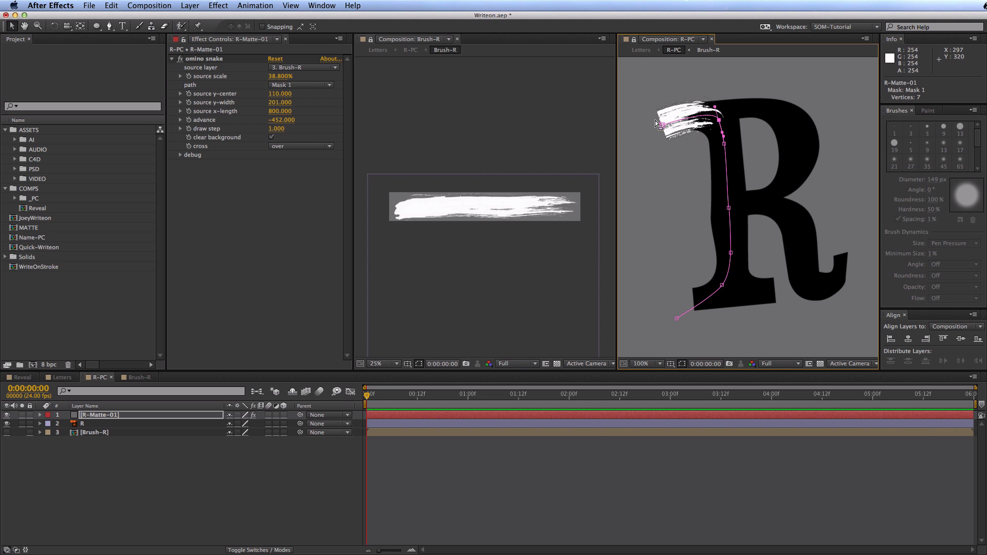
Keyframe the omino snake advance at -518 on the first frame and -14 at 0:00:01:00
{"action": "mouse_move", "coordinate": [282, 120]}
{"action": "left_mouse_down"}
{"action": "mouse_move", "coordinate": [327, 114]}
{"action": "mouse_move", "coordinate": [304, 116]}
{"action": "left_mouse_up"}
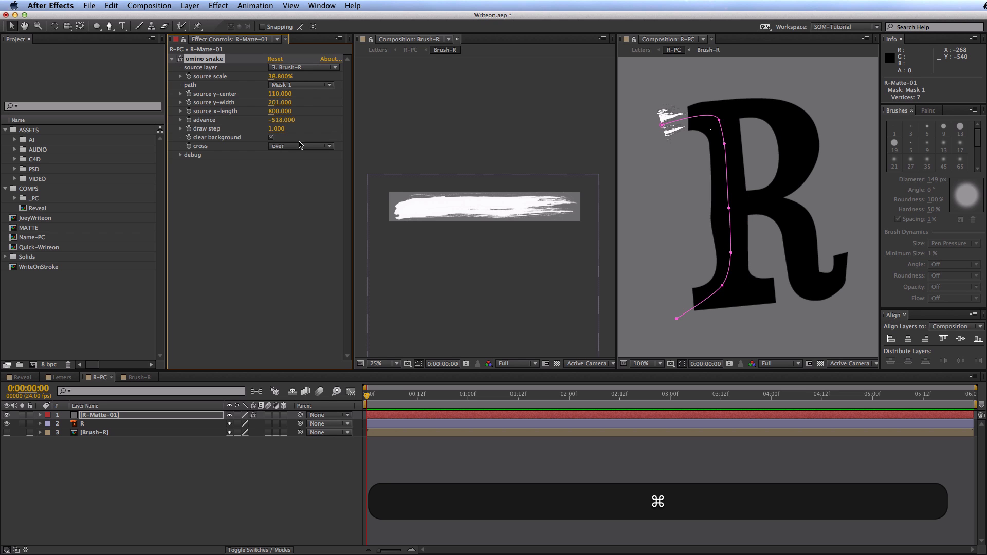
{"action": "left_click", "coordinate": [189, 120]}
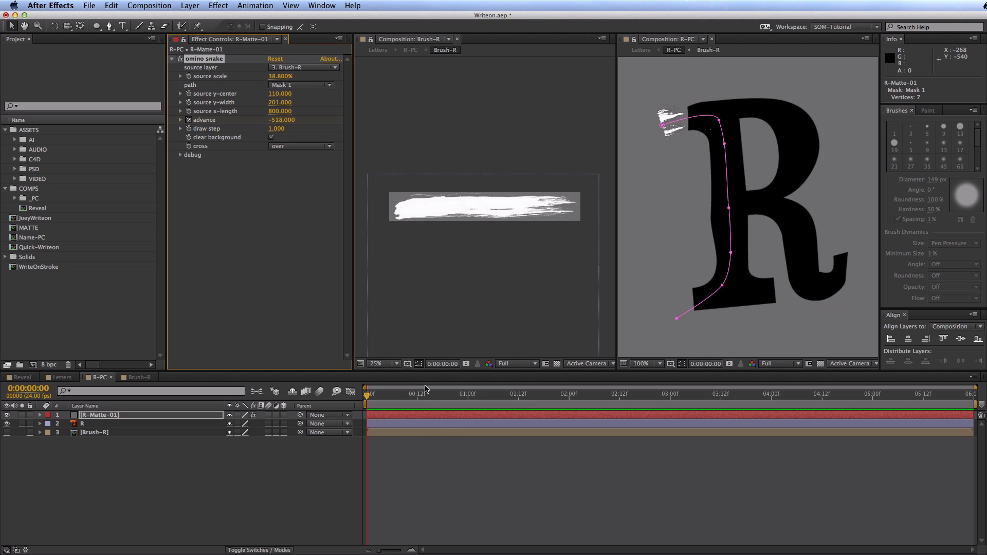
{"action": "key", "text": "shift"}
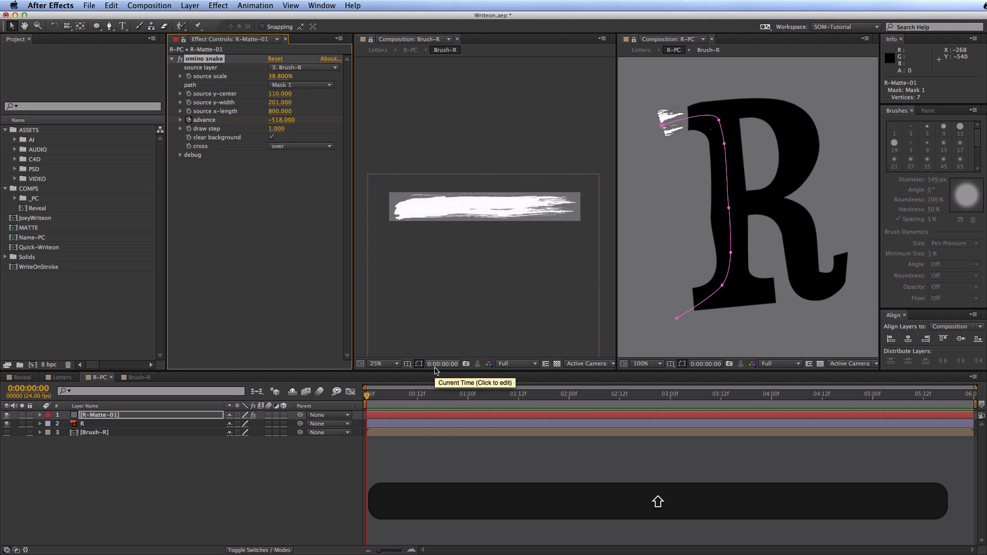
{"action": "key", "text": "shift+Page_Down"}
{"action": "key", "text": "shift+Page_Down"}
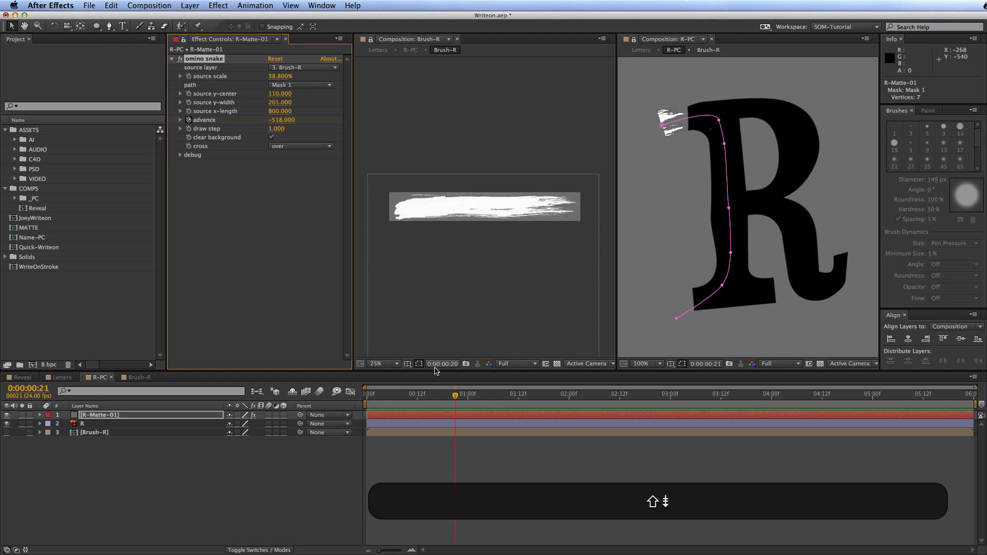
{"action": "key", "text": "Page_Down"}
{"action": "key", "text": "Page_Down"}
{"action": "key", "text": "Page_Down"}
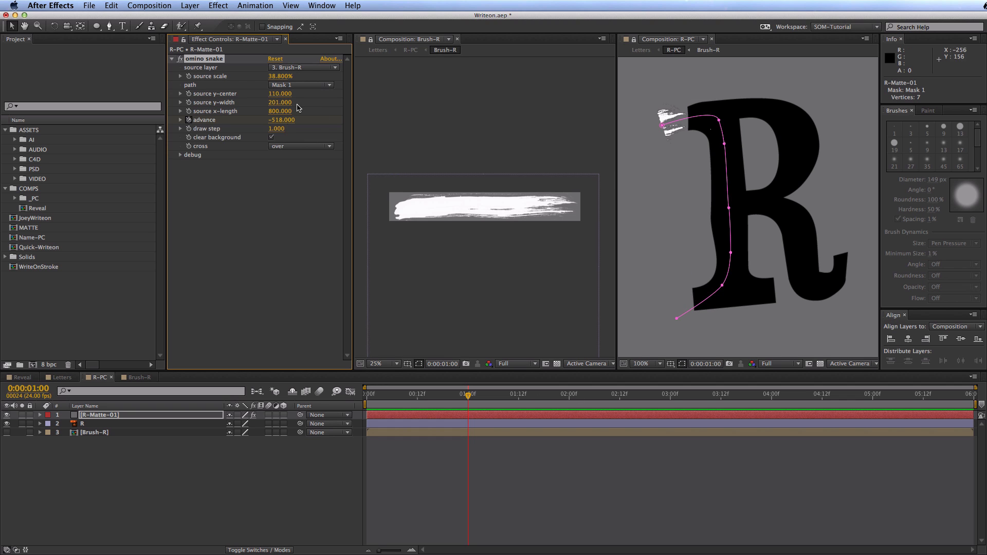
{"action": "mouse_move", "coordinate": [281, 120]}
{"action": "left_mouse_down"}
{"action": "mouse_move", "coordinate": [541, 116]}
{"action": "mouse_move", "coordinate": [574, 405]}
{"action": "left_mouse_up"}
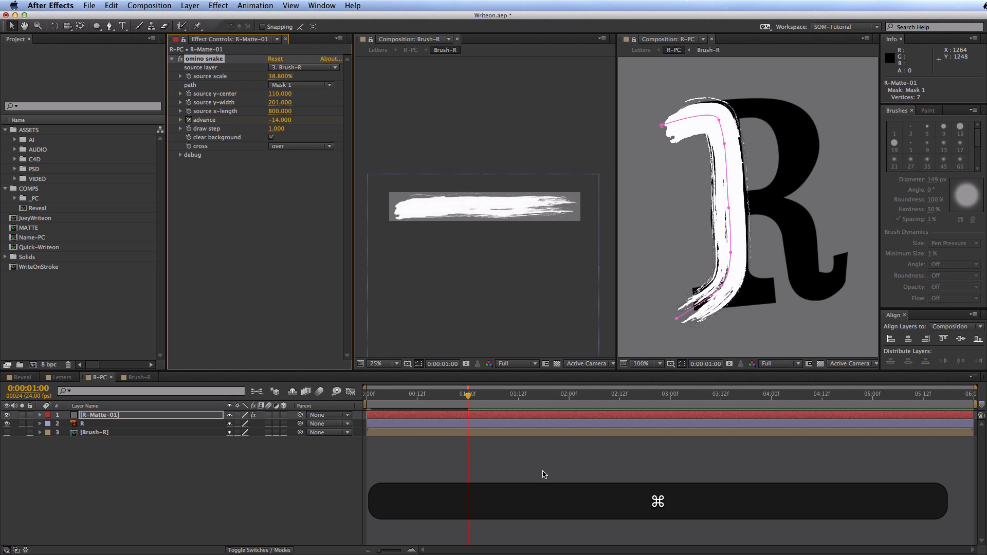
Reveal R-Matte-01's animated properties and apply Easy Ease to both advance keyframes
{"action": "left_click", "coordinate": [124, 414]}
{"action": "key", "text": "u"}
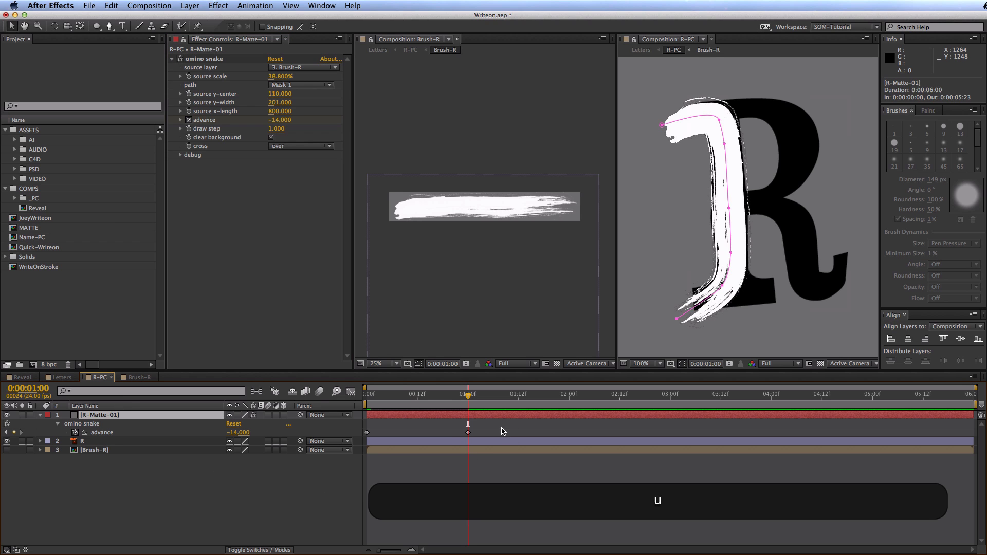
{"action": "left_click_drag", "start_coordinate": [502, 427], "coordinate": [360, 485]}
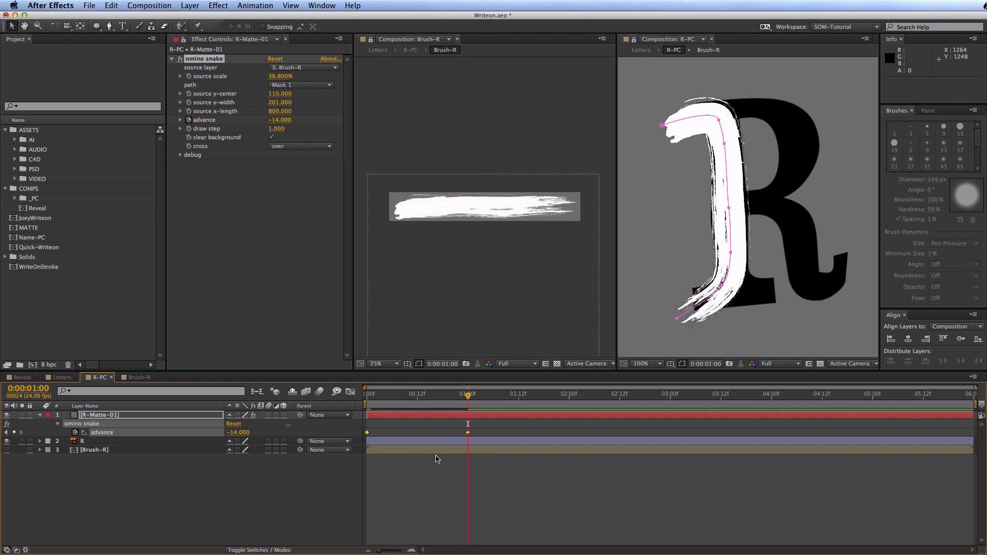
{"action": "key", "text": "F9"}
Lengthen both keyframes' influence handles on the advance curve in the graph editor to steepen its middle
{"action": "left_click", "coordinate": [350, 392]}
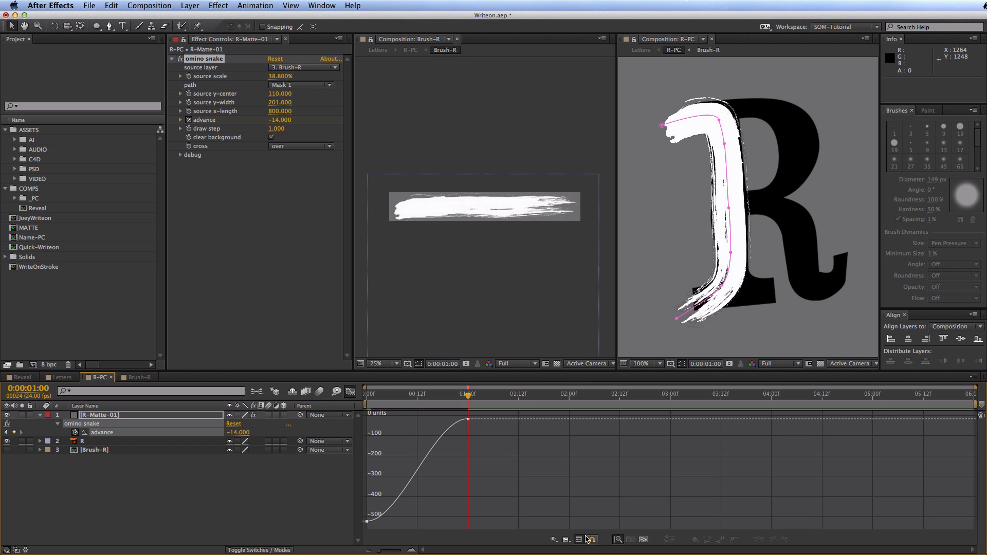
{"action": "left_click", "coordinate": [647, 540]}
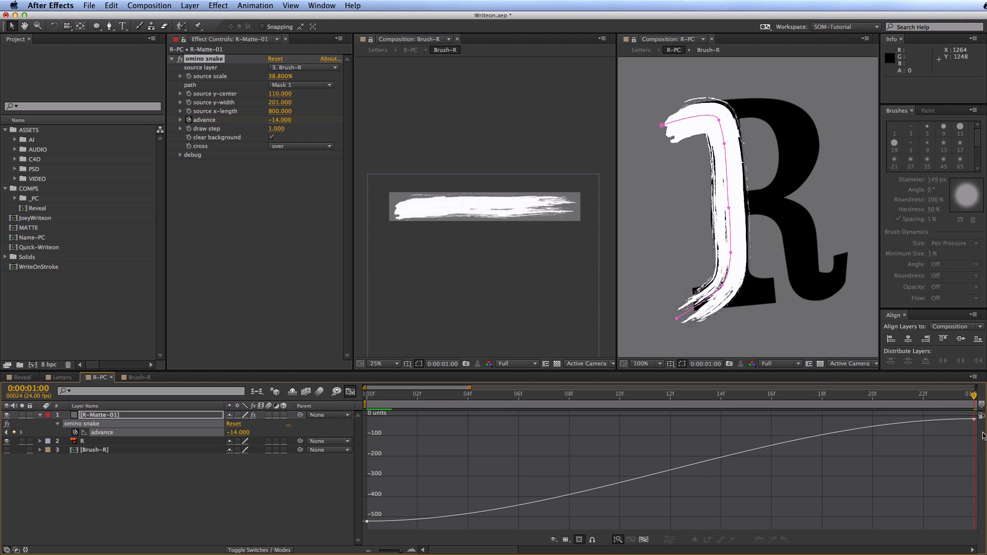
{"action": "left_click", "coordinate": [951, 420]}
{"action": "key", "text": "shift"}
{"action": "left_click_drag", "start_coordinate": [739, 418], "coordinate": [570, 458]}
{"action": "left_click_drag", "start_coordinate": [559, 523], "coordinate": [707, 522]}
Preview the stem's write-on animation, then leave the graph editor, collapse R-Matte-01 and replay it from the first frame
{"action": "key", "text": "shift+0"}
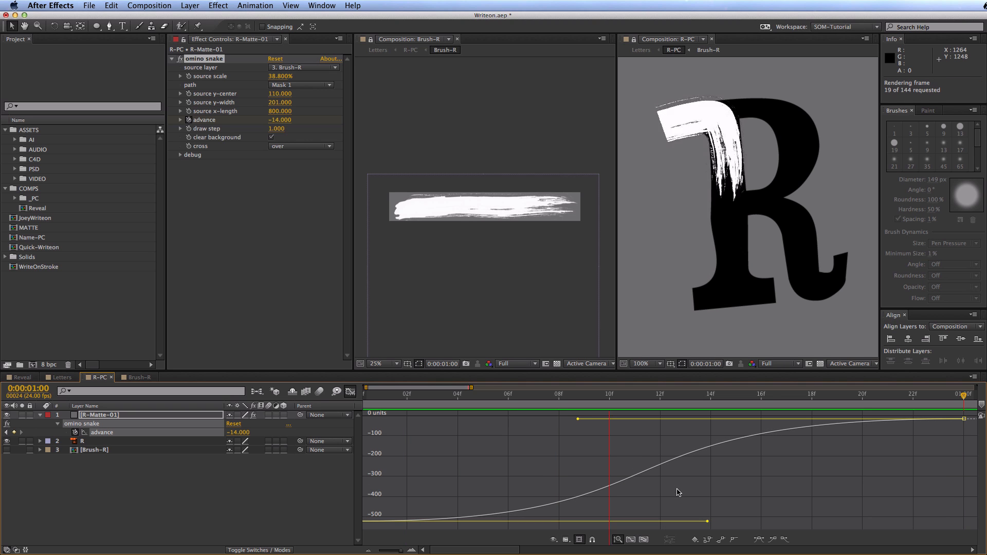
{"action": "key", "text": "minus"}
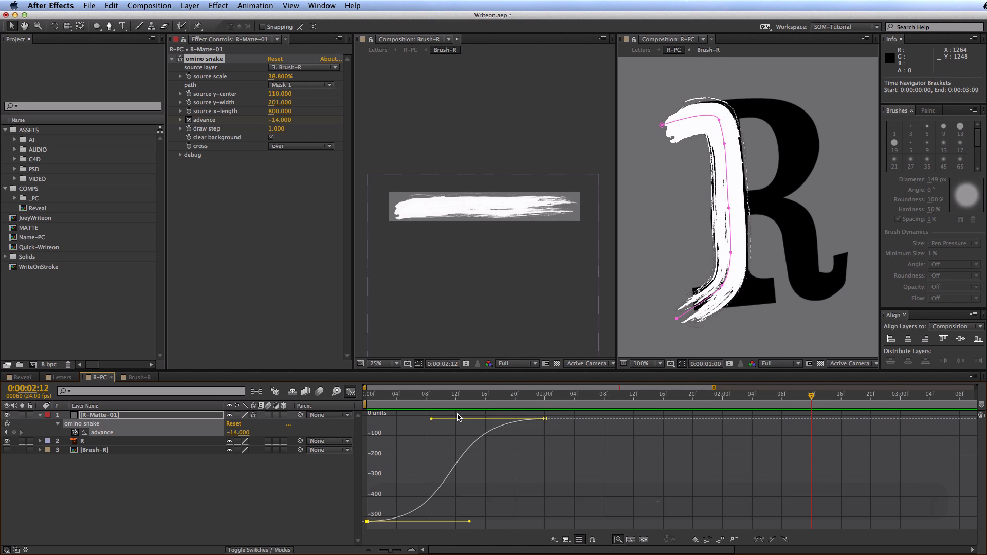
{"action": "left_click", "coordinate": [350, 392]}
{"action": "left_click", "coordinate": [175, 484]}
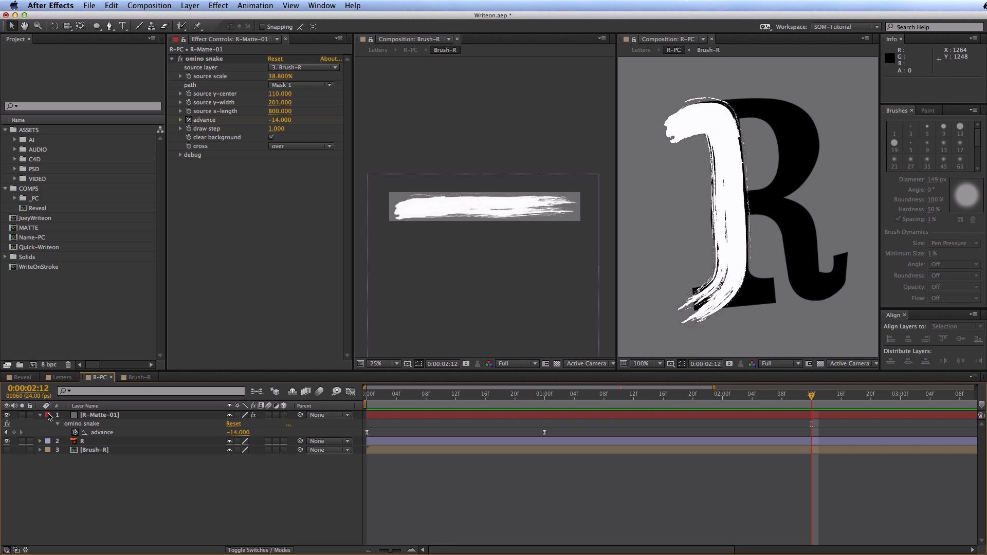
{"action": "left_click", "coordinate": [40, 415]}
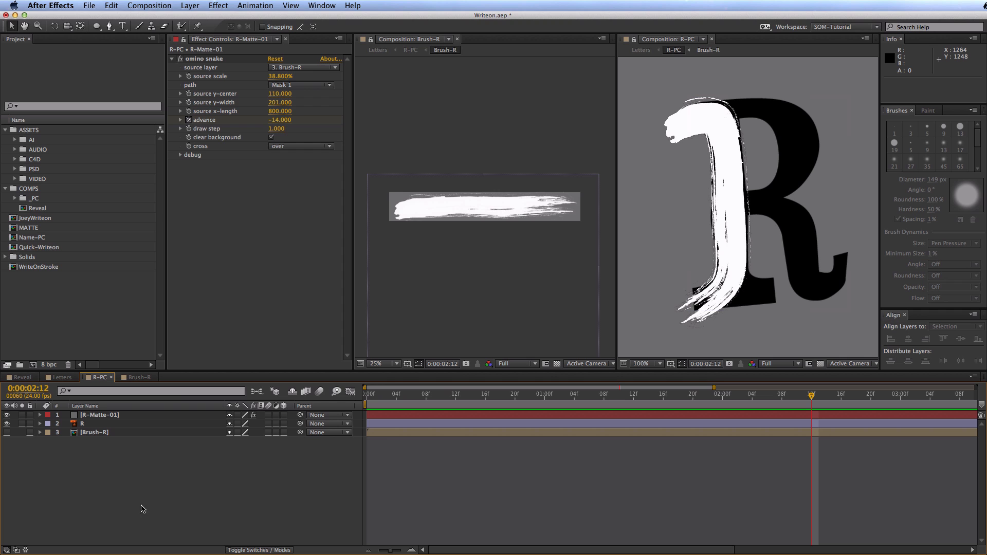
{"action": "left_click", "coordinate": [364, 394]}
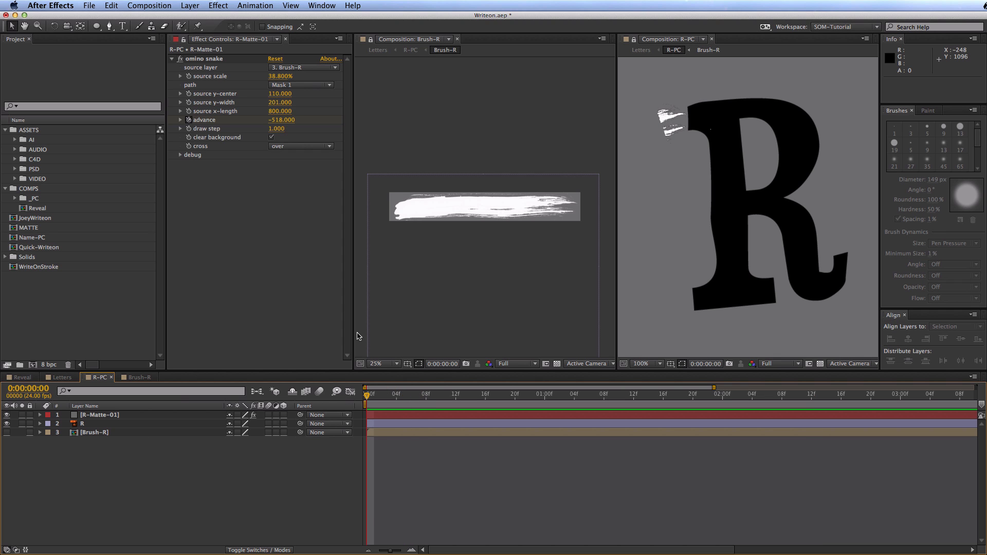
{"action": "key", "text": "KP_0"}
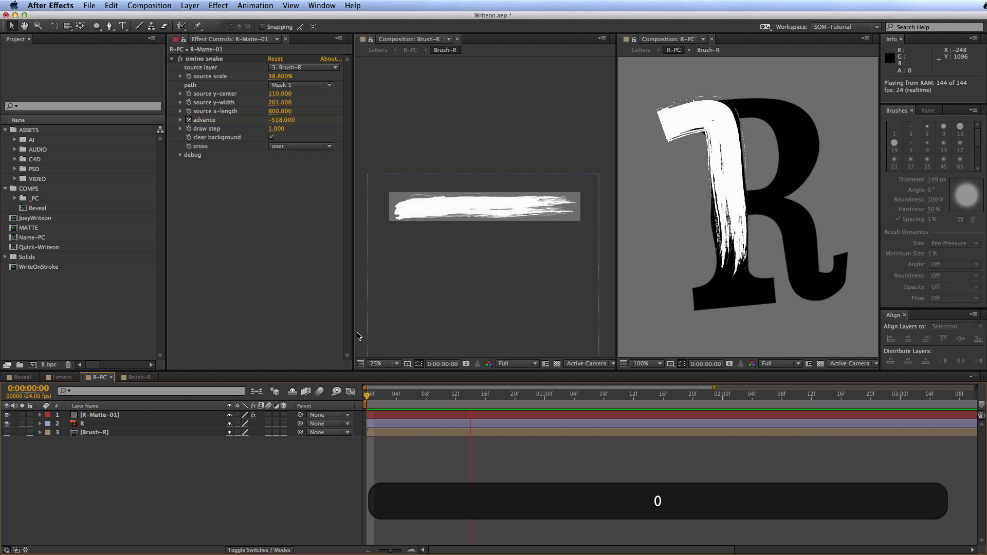
{"action": "key", "text": "space"}
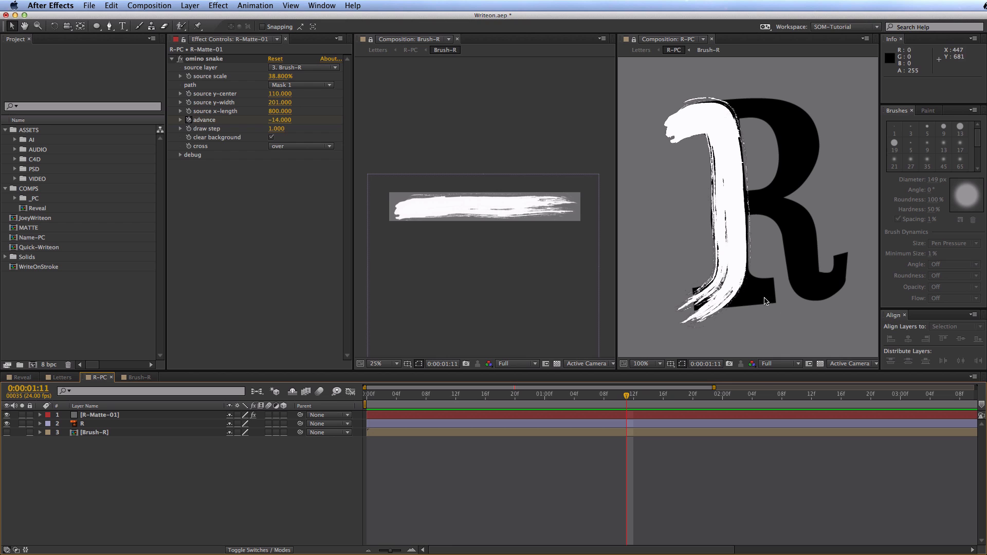
Duplicate the R-Matte-01 layer and disable omino snake on the copy
{"action": "left_click", "coordinate": [115, 414]}
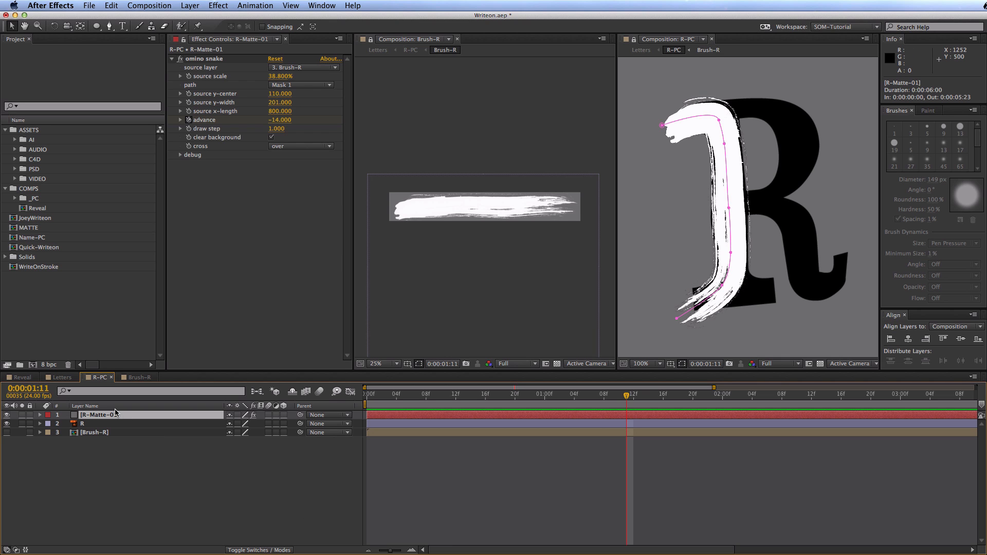
{"action": "key", "text": "super+d"}
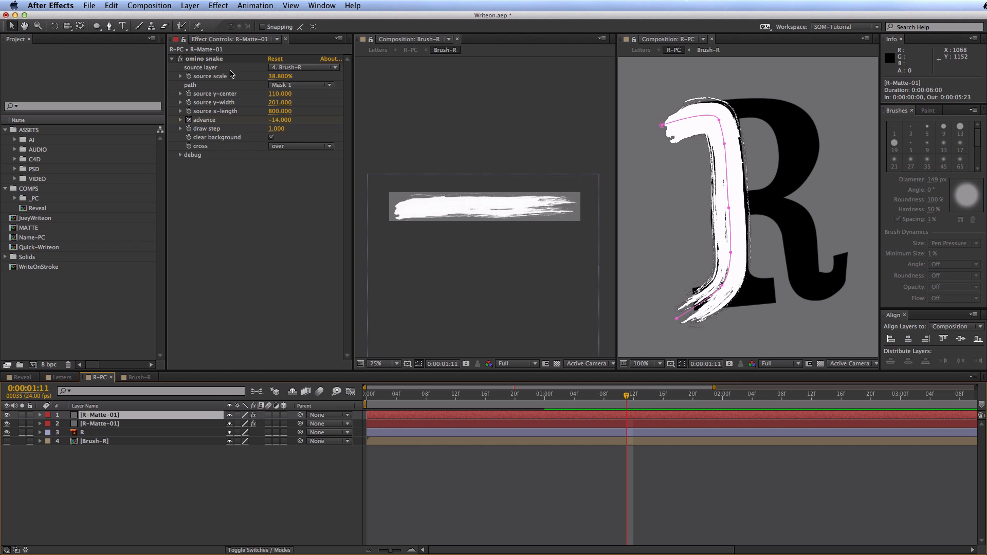
{"action": "left_click", "coordinate": [180, 60]}
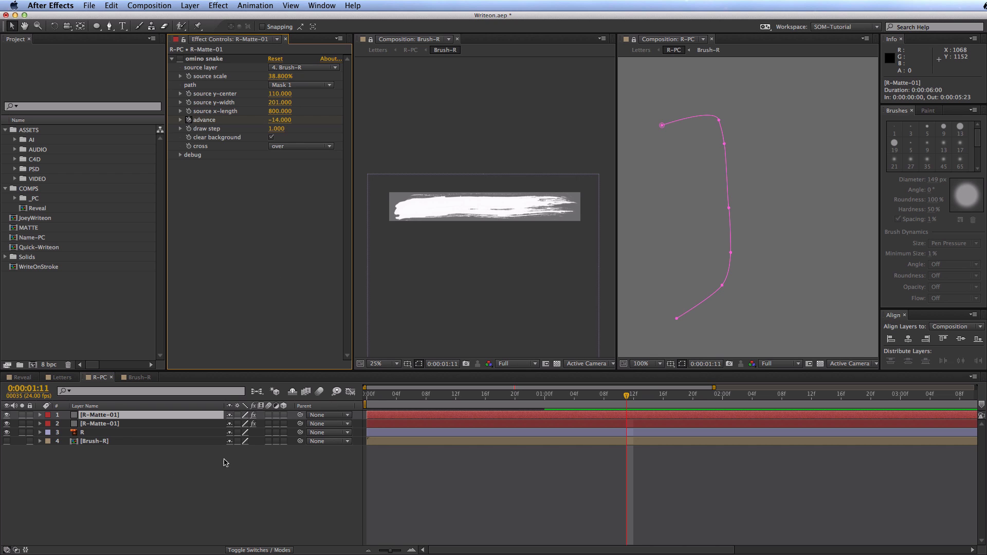
Delete Mask 1 from the upper R-Matte-01 copy and make the copy an adjustment layer
{"action": "key", "text": "m"}
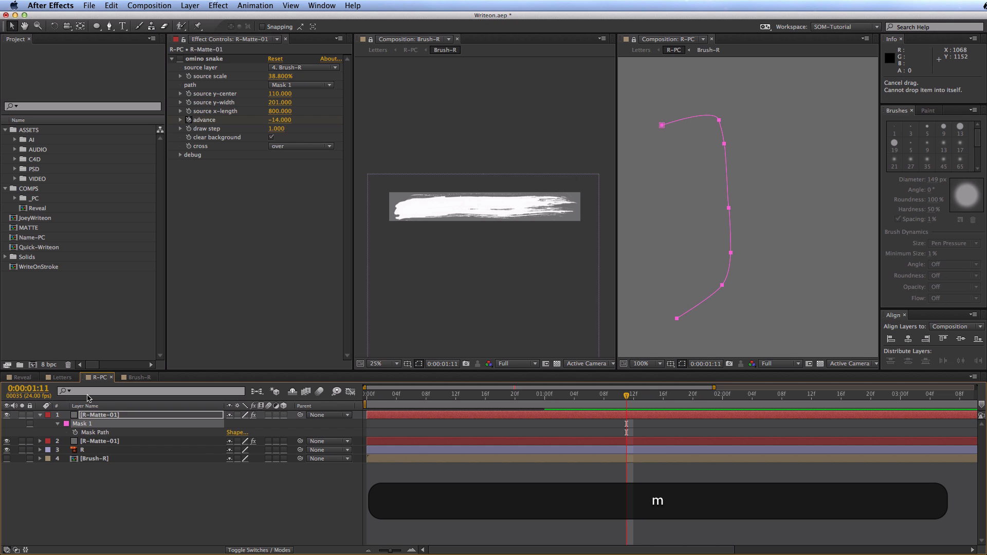
{"action": "key", "text": "BackSpace"}
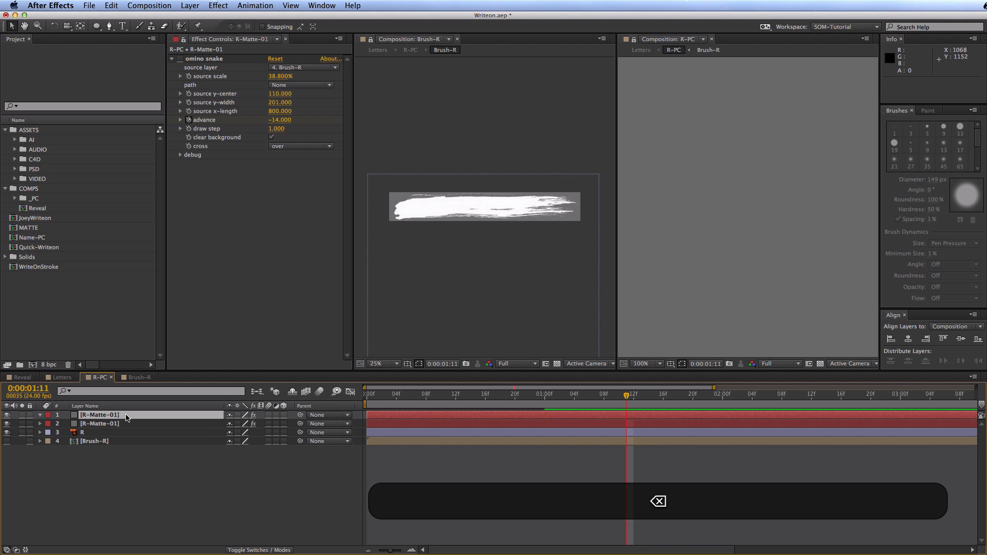
{"action": "left_click", "coordinate": [276, 415]}
Draw an open mask with the Pen tool from the stem's top around the R's bowl to the stem, then along the leg past its tail
{"action": "key", "text": "g"}
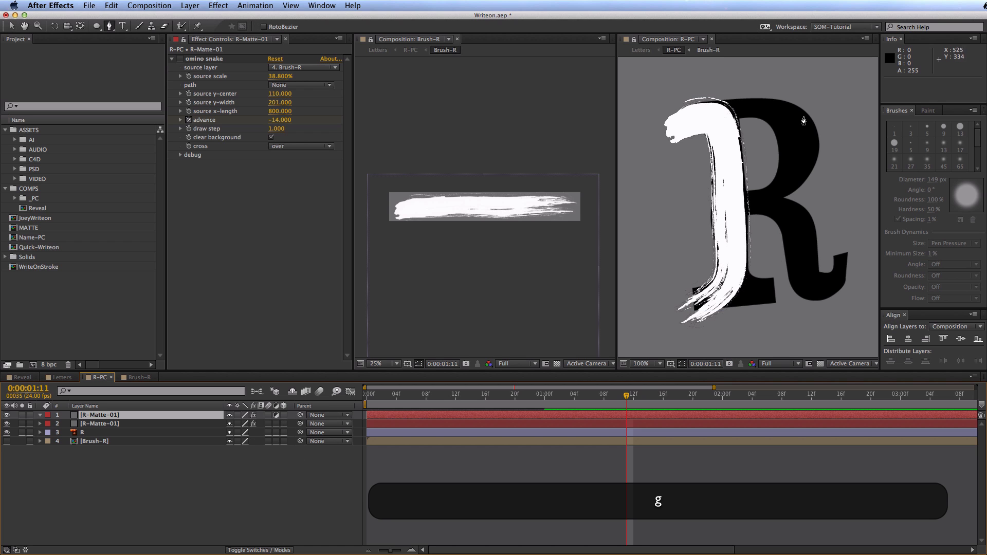
{"action": "left_click", "coordinate": [708, 112]}
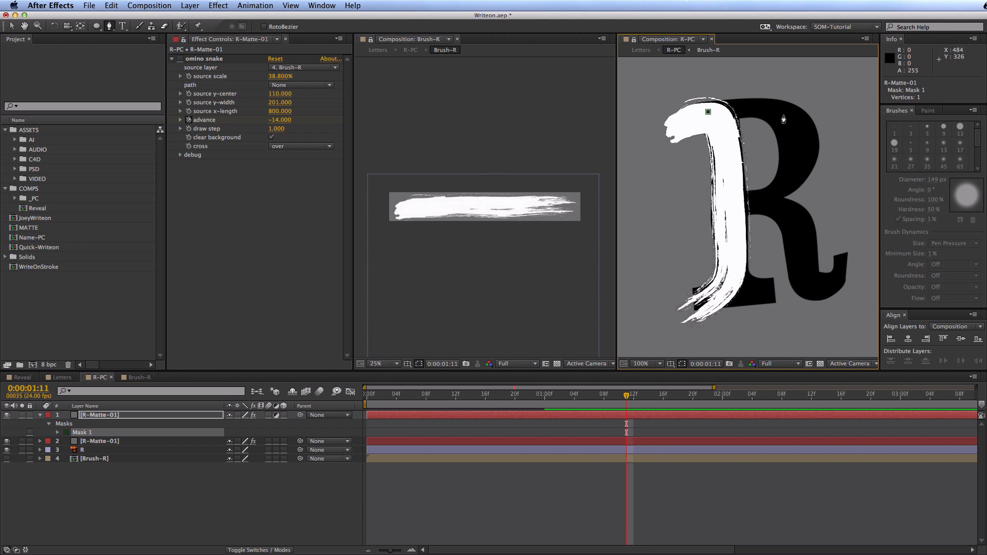
{"action": "left_click_drag", "start_coordinate": [785, 115], "coordinate": [718, 207]}
{"action": "left_click", "coordinate": [774, 203]}
{"action": "left_click", "coordinate": [800, 221]}
{"action": "left_click", "coordinate": [802, 254]}
{"action": "left_click", "coordinate": [806, 280]}
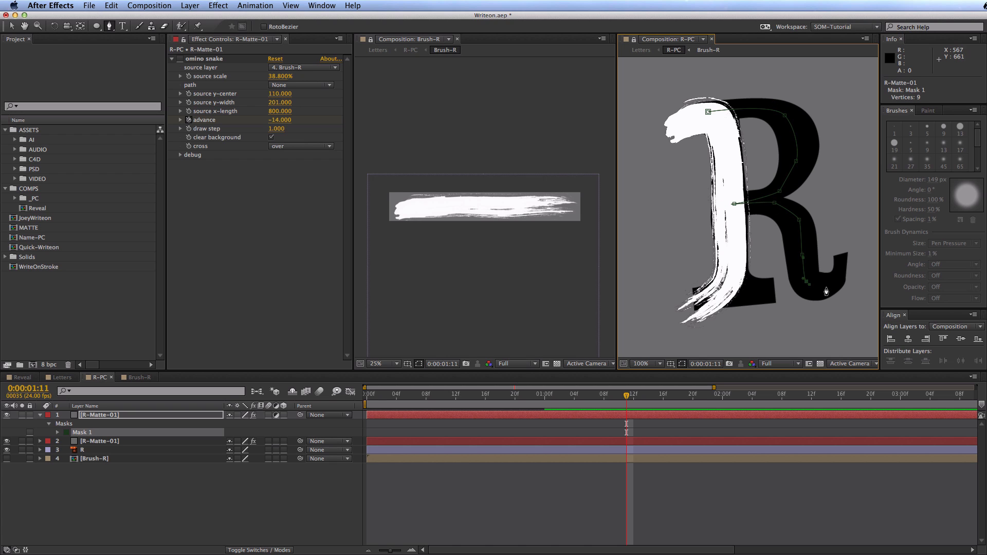
{"action": "left_click", "coordinate": [825, 287]}
{"action": "left_click", "coordinate": [838, 275]}
{"action": "left_click", "coordinate": [842, 239]}
Rename the duplicated layer R-Matte-02
{"action": "type", "text": "R-Matte-02"}
{"action": "key", "text": "Return"}
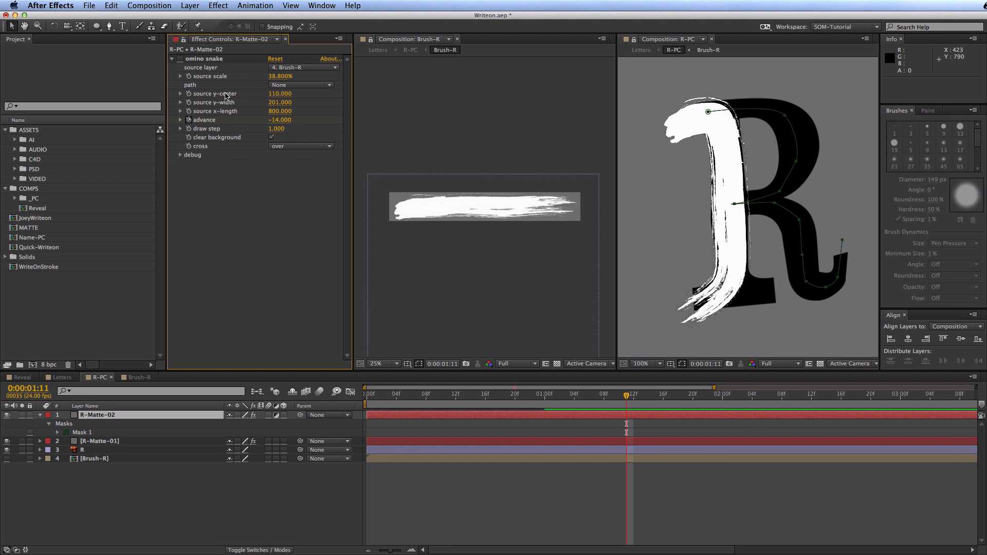
Re-enable omino snake on R-Matte-02 with Mask 1 as its path and clear background turned off
{"action": "left_click", "coordinate": [307, 85]}
{"action": "left_click", "coordinate": [302, 111]}
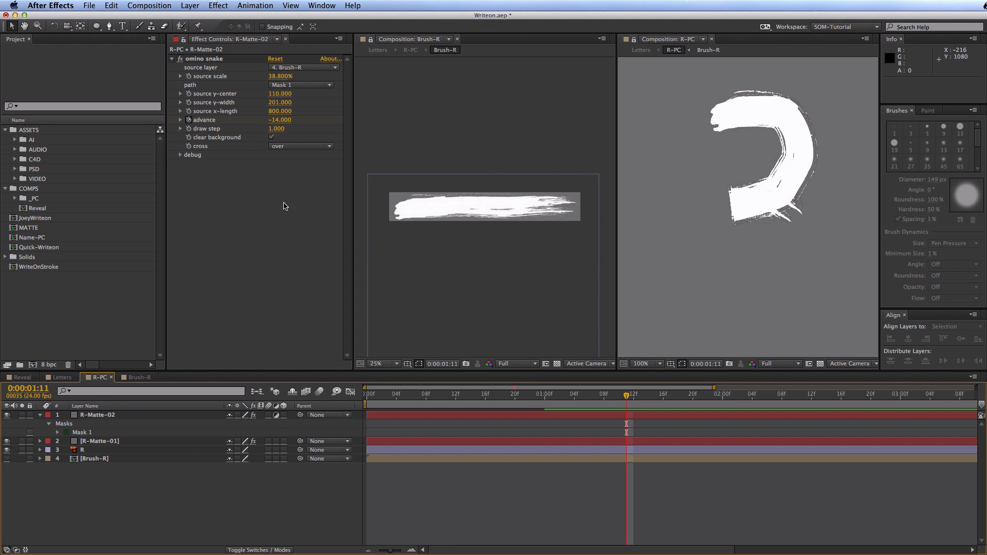
{"action": "left_click", "coordinate": [271, 137]}
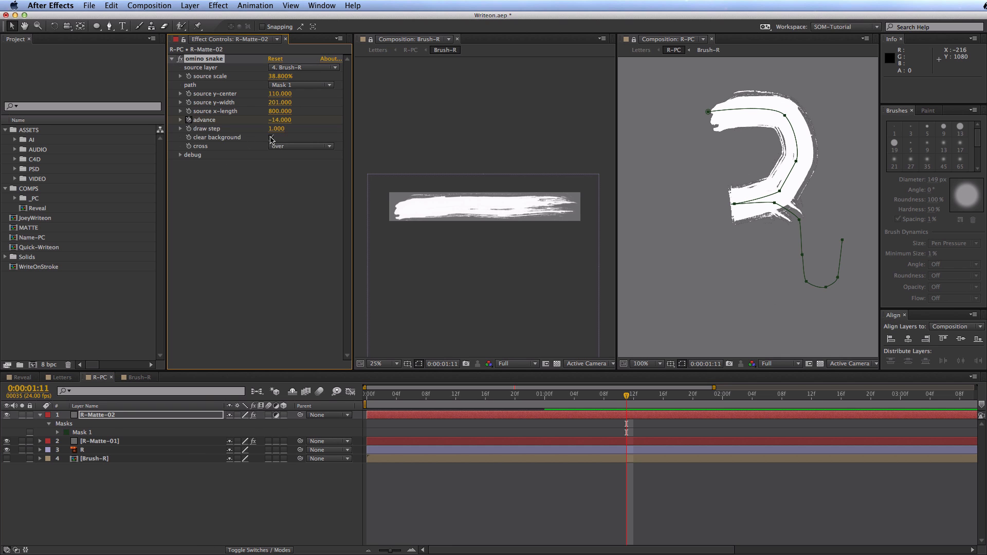
{"action": "left_click", "coordinate": [496, 530]}
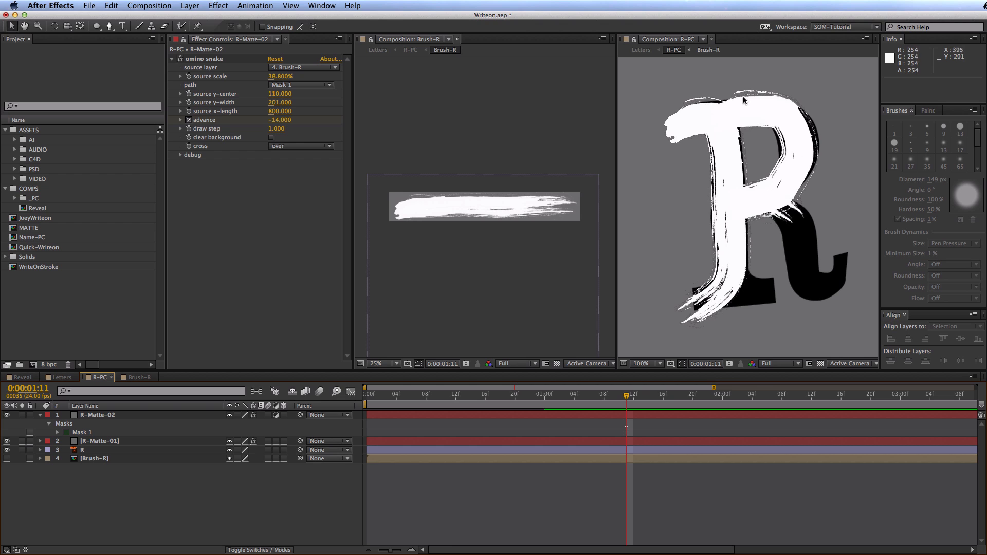
Save the project
{"action": "key", "text": "super"}
{"action": "key", "text": "super+s"}
Compare R-Matte-02 with omino snake's clear background on and off, and check the strokes at different frames
{"action": "left_click", "coordinate": [272, 141]}
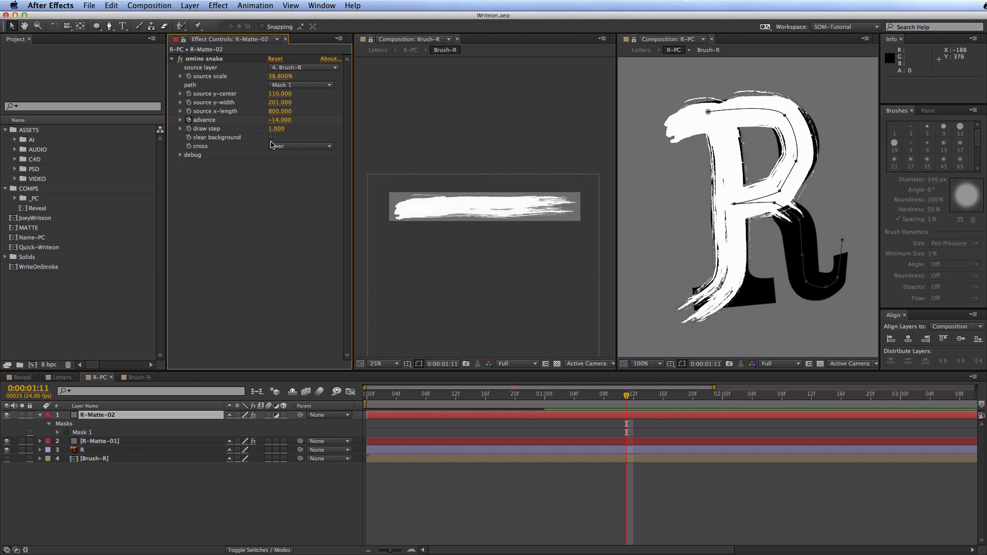
{"action": "left_click", "coordinate": [271, 138]}
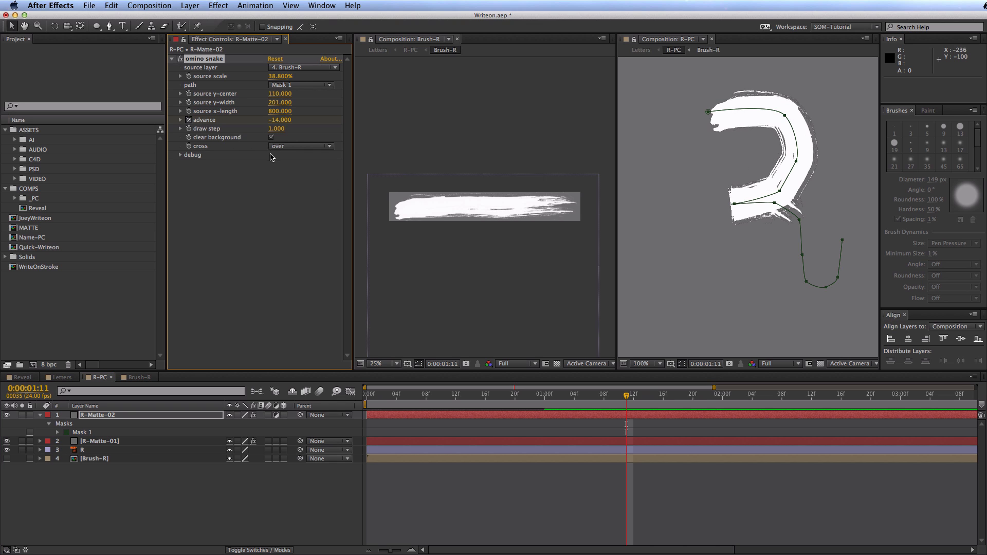
{"action": "left_click", "coordinate": [271, 138]}
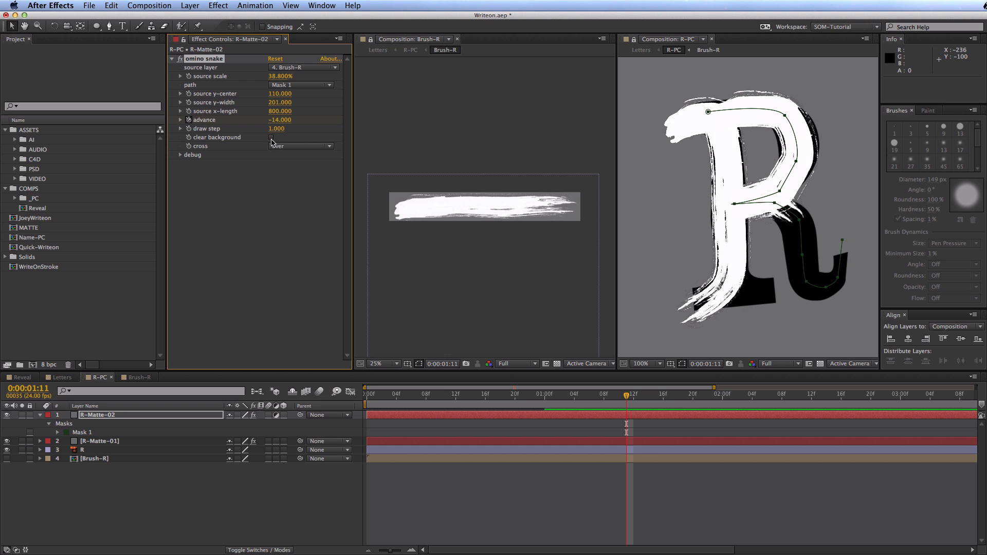
{"action": "left_click", "coordinate": [271, 138]}
{"action": "left_click", "coordinate": [271, 138]}
{"action": "left_click", "coordinate": [309, 479]}
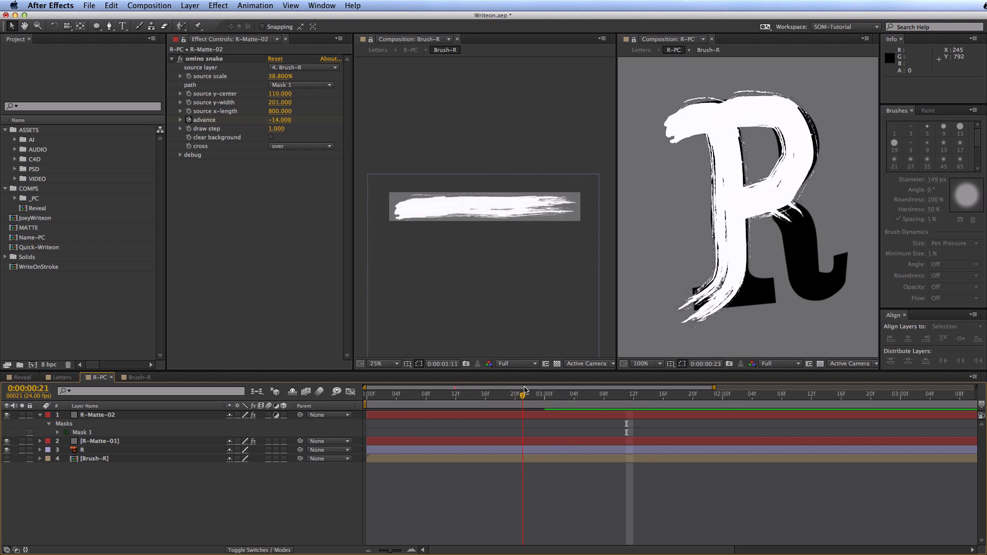
{"action": "left_click", "coordinate": [641, 395]}
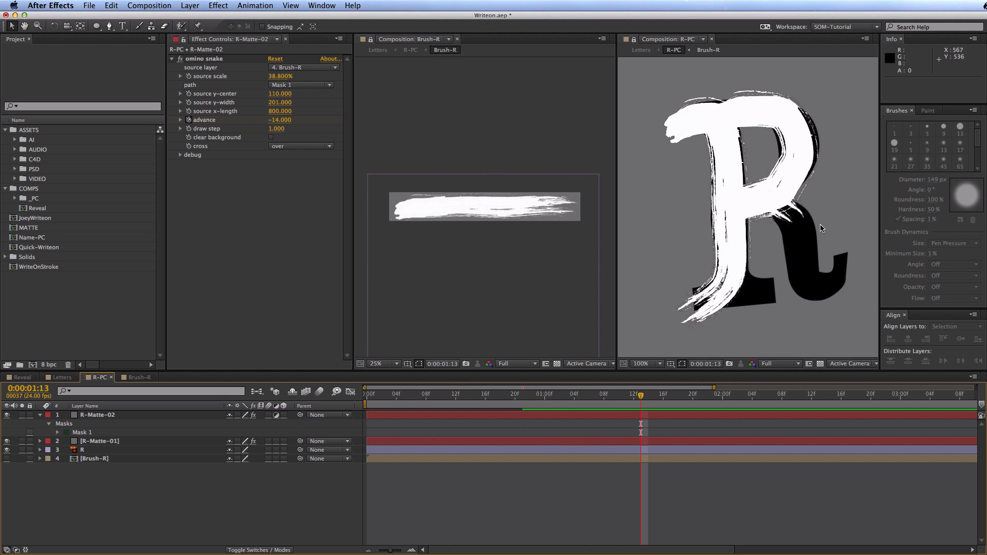
At 0:00:01:00, set omino snake on R-Matte-02 to source scale 55.7%, source x-length 1077 and advance -1
{"action": "left_click", "coordinate": [107, 417]}
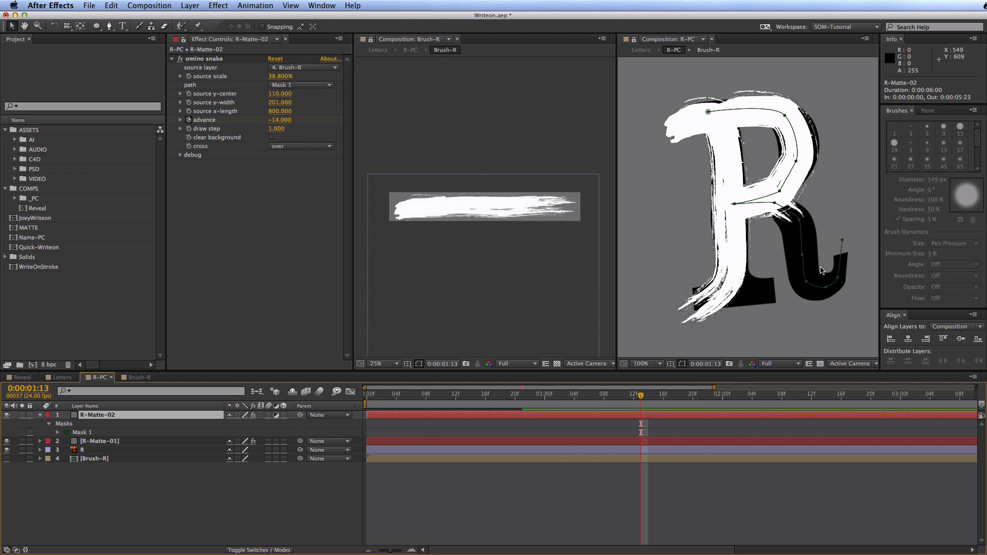
{"action": "key", "text": "u"}
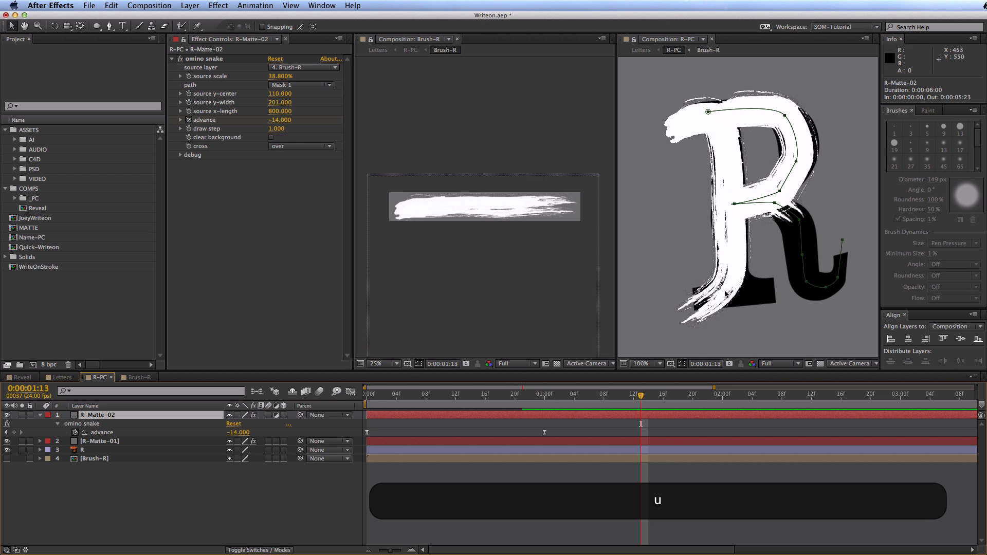
{"action": "left_click_drag", "start_coordinate": [640, 394], "coordinate": [544, 395]}
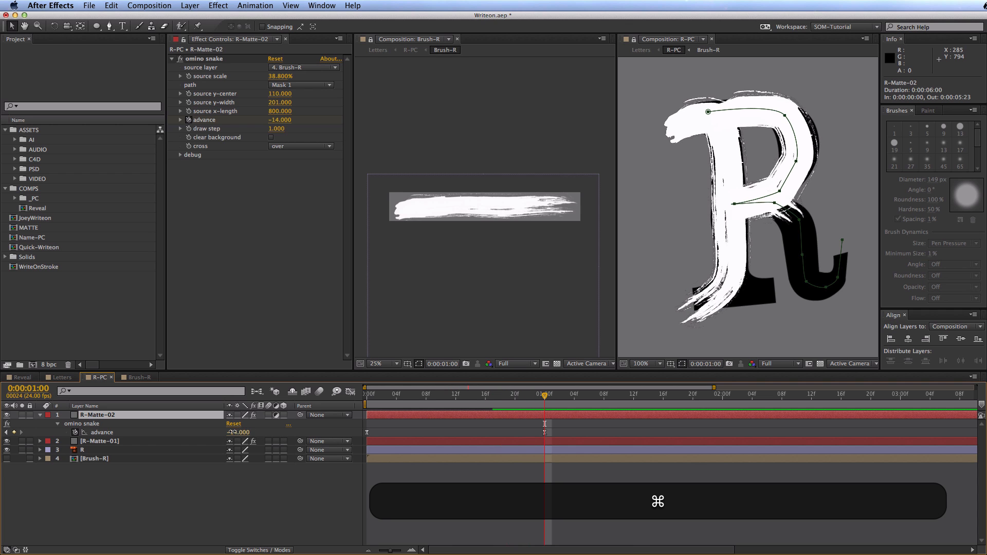
{"action": "mouse_move", "coordinate": [233, 432]}
{"action": "left_mouse_down"}
{"action": "mouse_move", "coordinate": [357, 415]}
{"action": "mouse_move", "coordinate": [251, 430]}
{"action": "mouse_move", "coordinate": [345, 415]}
{"action": "left_mouse_up"}
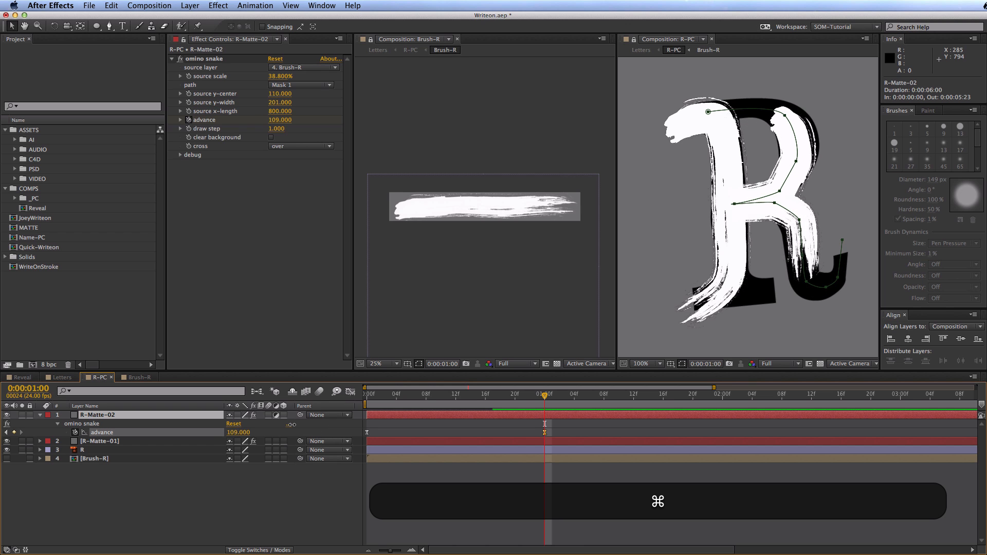
{"action": "left_click_drag", "start_coordinate": [291, 425], "coordinate": [292, 425]}
{"action": "left_click_drag", "start_coordinate": [276, 80], "coordinate": [280, 77]}
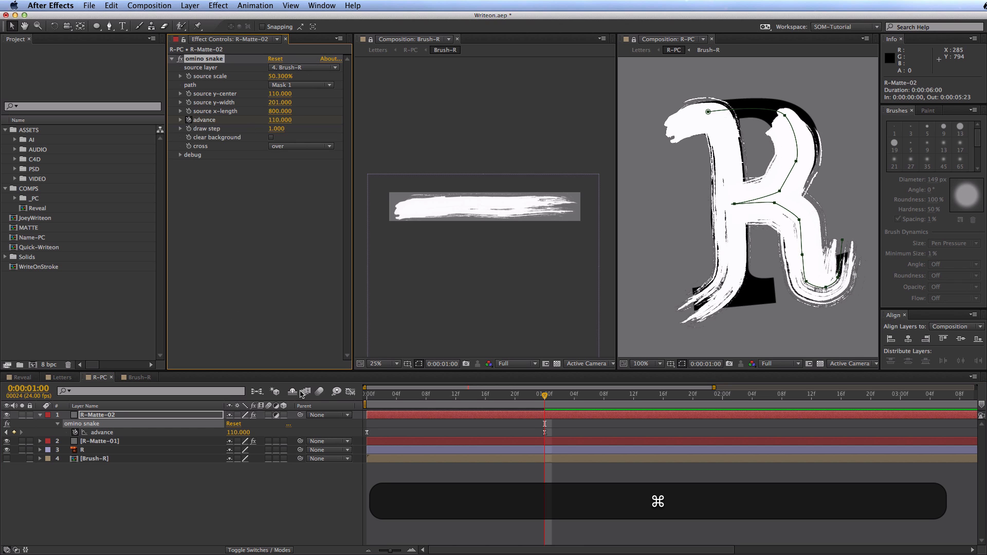
{"action": "left_click_drag", "start_coordinate": [239, 432], "coordinate": [170, 432]}
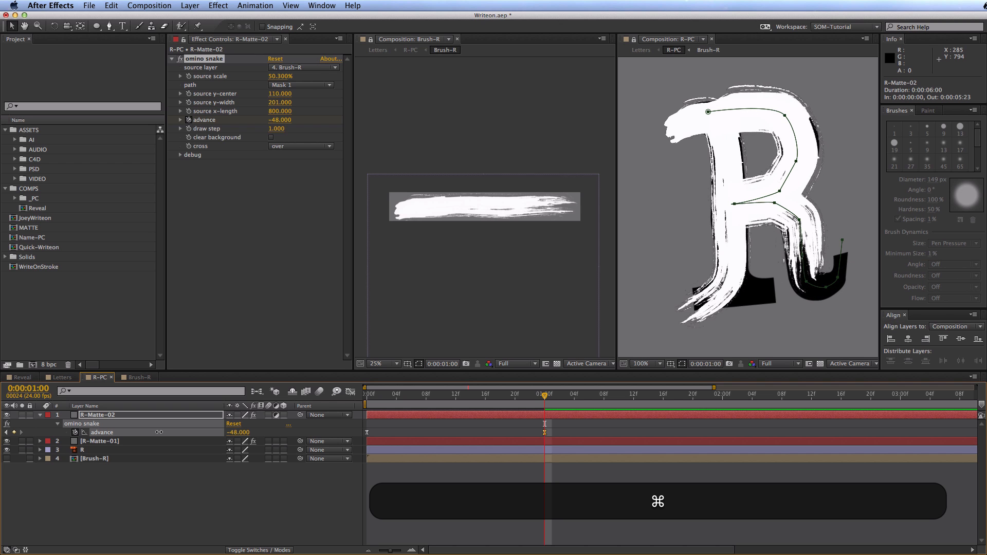
{"action": "mouse_move", "coordinate": [275, 81]}
{"action": "left_mouse_down"}
{"action": "mouse_move", "coordinate": [315, 69]}
{"action": "mouse_move", "coordinate": [307, 86]}
{"action": "left_mouse_up"}
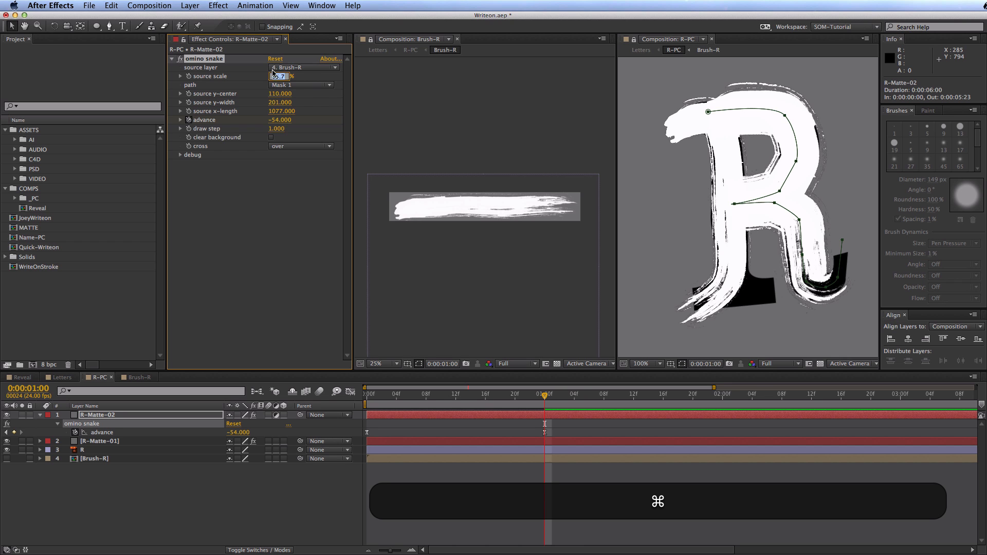
{"action": "key", "text": "super+z"}
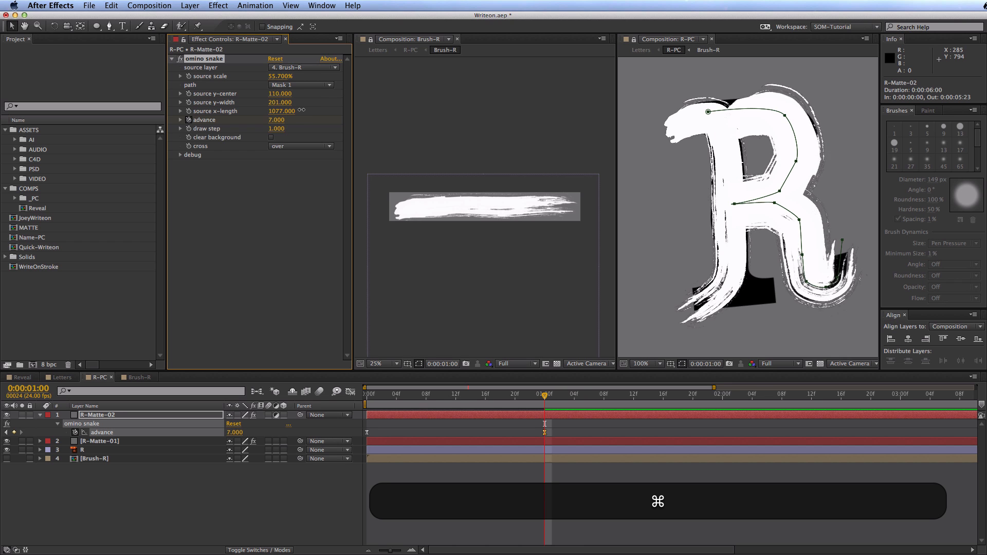
{"action": "key", "text": "super+z"}
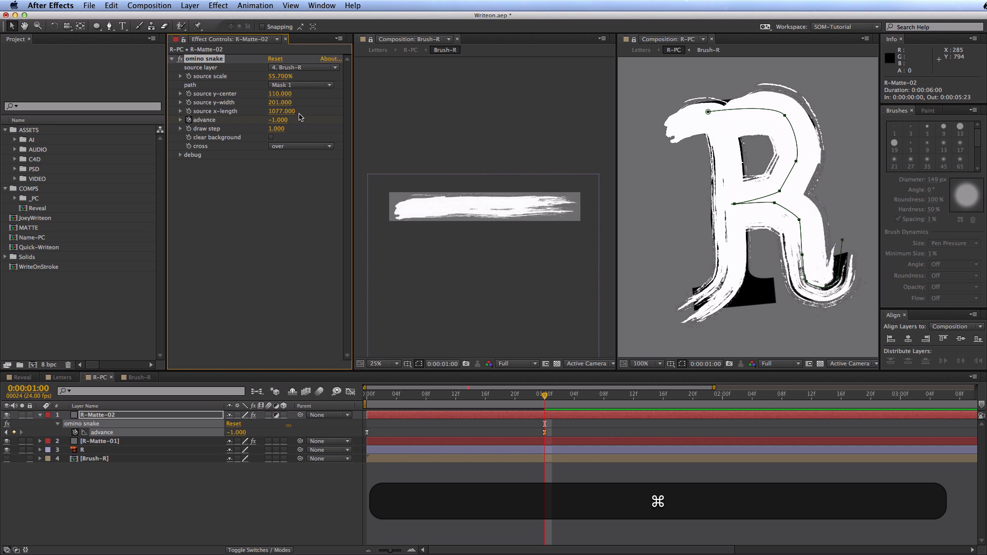
Move the first point of R-Matte-02's mask outward onto the flag at the top of the R's stem
{"action": "left_click", "coordinate": [449, 394]}
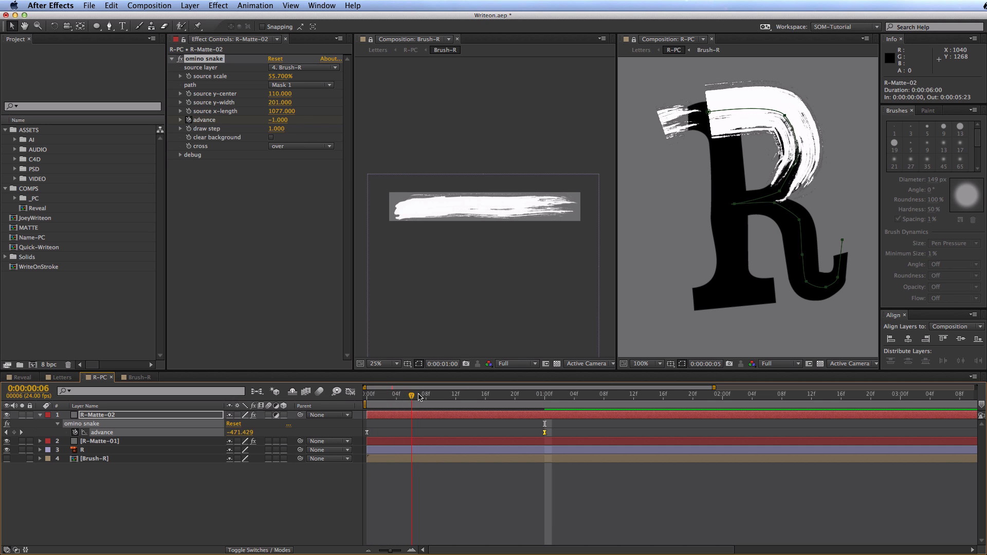
{"action": "mouse_move", "coordinate": [449, 394]}
{"action": "left_mouse_down"}
{"action": "mouse_move", "coordinate": [519, 394]}
{"action": "mouse_move", "coordinate": [368, 394]}
{"action": "mouse_move", "coordinate": [516, 385]}
{"action": "mouse_move", "coordinate": [336, 399]}
{"action": "left_mouse_up"}
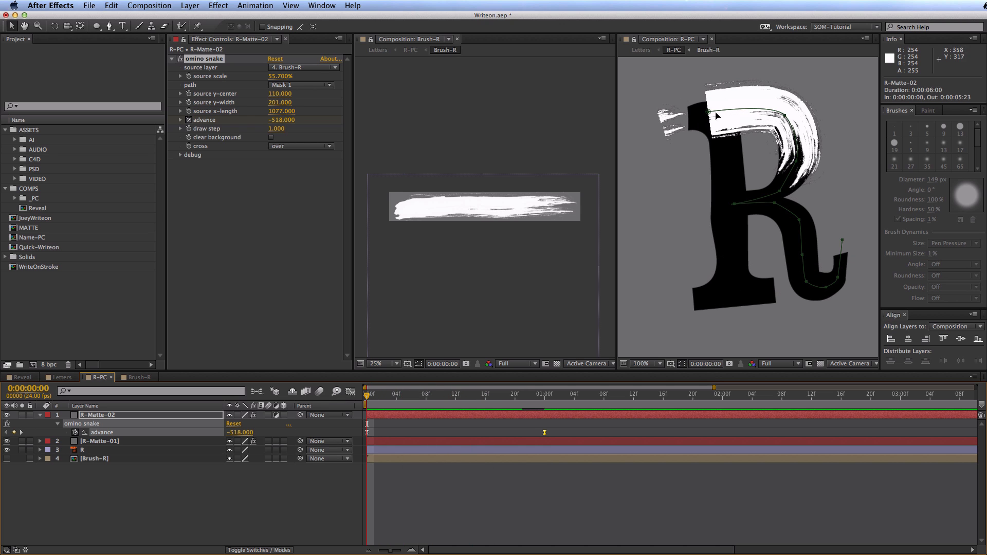
{"action": "left_click", "coordinate": [709, 112]}
{"action": "left_click_drag", "start_coordinate": [709, 113], "coordinate": [684, 123]}
{"action": "left_click_drag", "start_coordinate": [368, 395], "coordinate": [574, 380]}
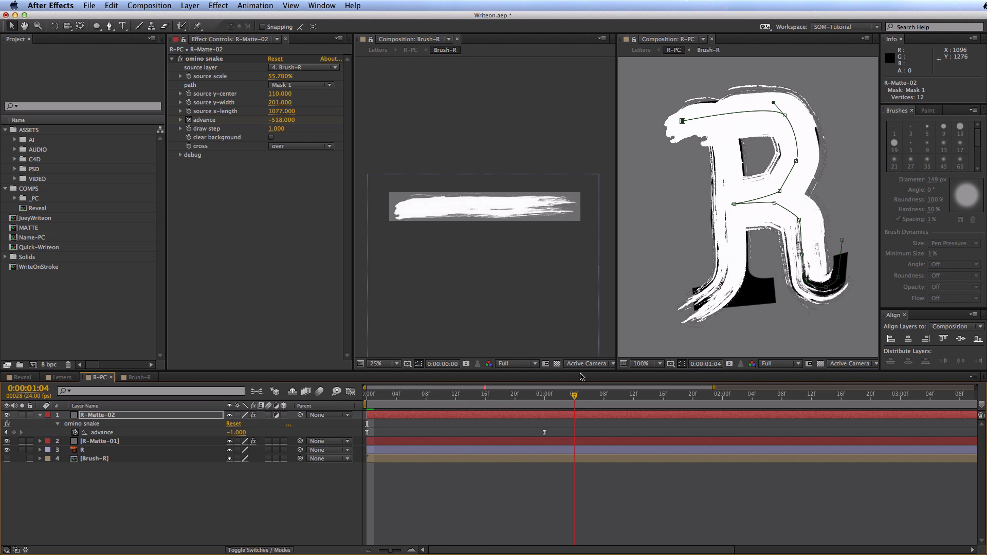
{"action": "left_click", "coordinate": [193, 482]}
Shift R-Matte-02 to start at 0:00:00:11 and adjust the advance value of its first keyframe
{"action": "left_click", "coordinate": [89, 417]}
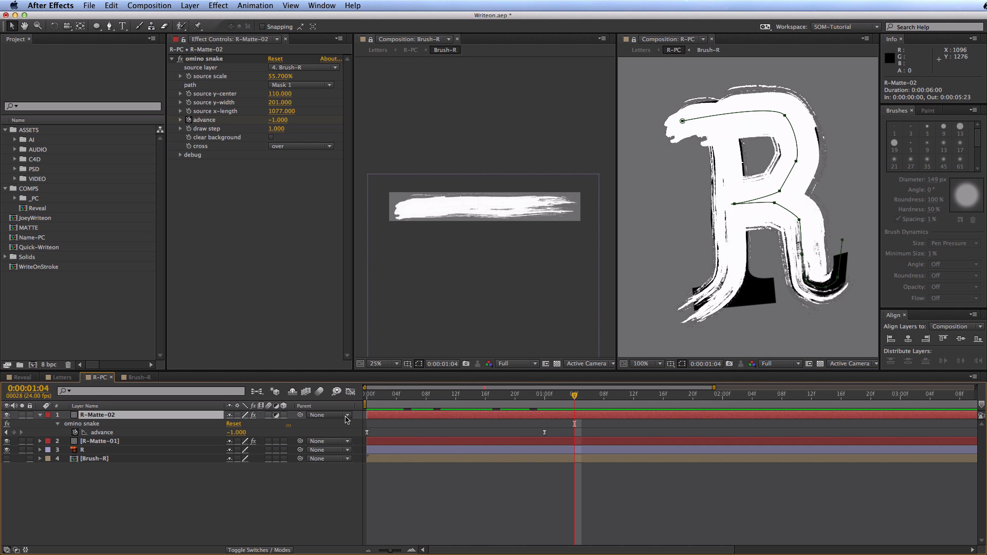
{"action": "left_click_drag", "start_coordinate": [392, 416], "coordinate": [473, 416]}
{"action": "left_click", "coordinate": [406, 395]}
{"action": "left_click_drag", "start_coordinate": [406, 395], "coordinate": [449, 398]}
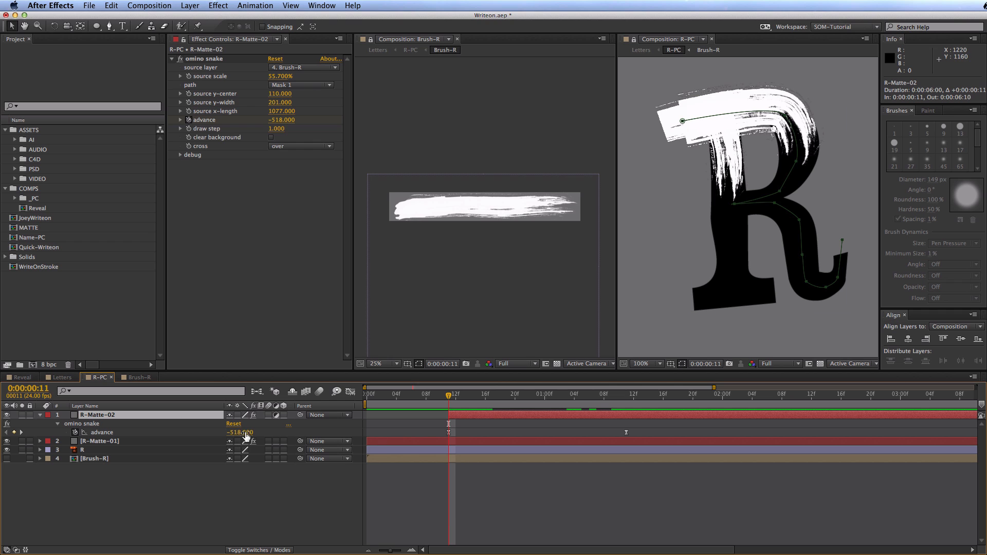
{"action": "left_click_drag", "start_coordinate": [239, 432], "coordinate": [270, 432]}
{"action": "mouse_move", "coordinate": [396, 397]}
{"action": "left_mouse_down"}
{"action": "mouse_move", "coordinate": [381, 397]}
{"action": "mouse_move", "coordinate": [686, 394]}
{"action": "left_mouse_up"}
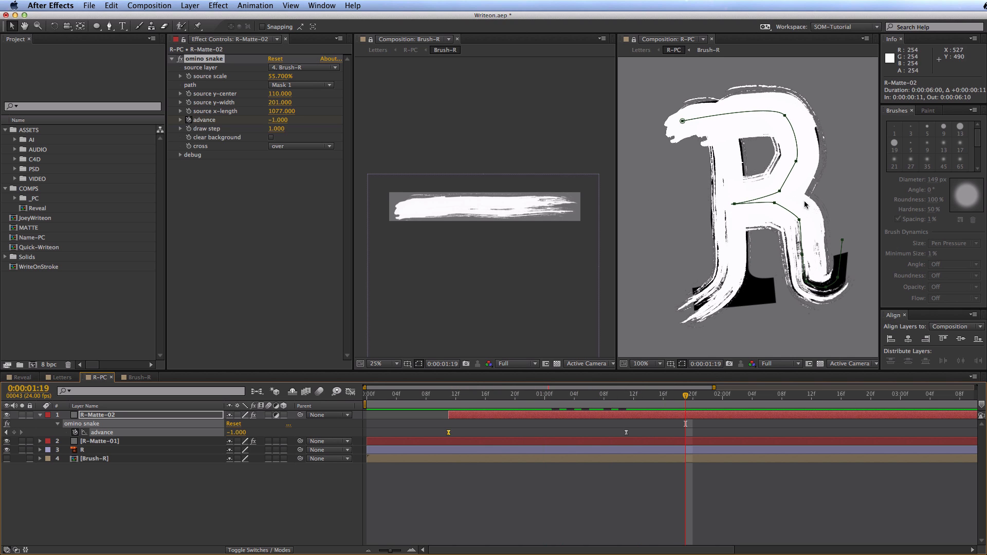
Set R-Matte-02's source scale to 61.1% and pull the last points of its mask outward past the leg's tail
{"action": "key", "text": "j"}
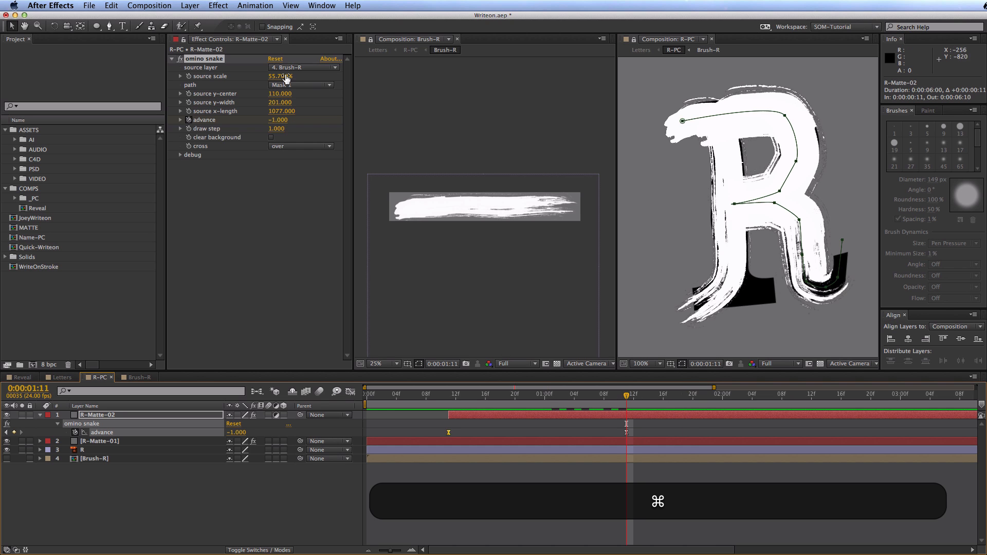
{"action": "left_click_drag", "start_coordinate": [282, 76], "coordinate": [308, 77]}
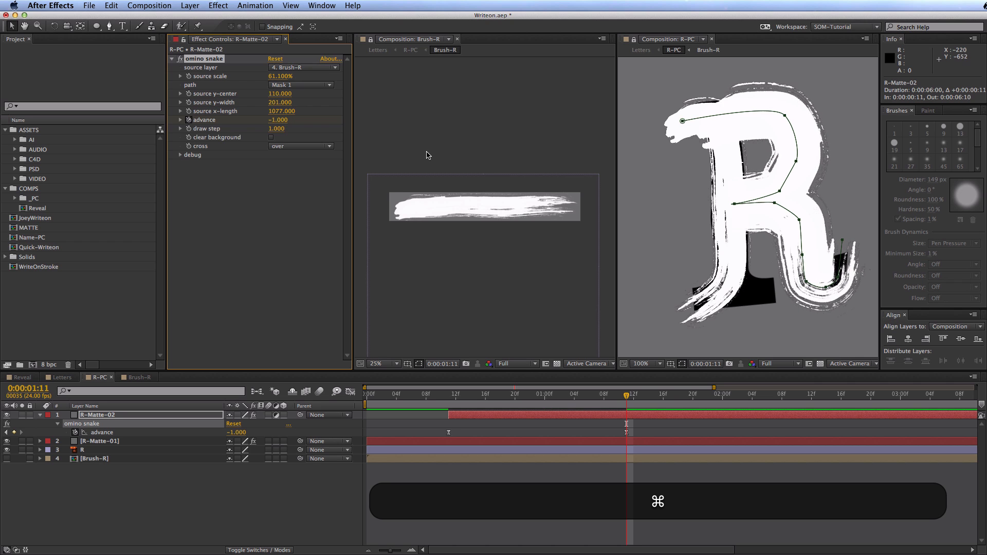
{"action": "left_click", "coordinate": [845, 248]}
{"action": "left_click_drag", "start_coordinate": [843, 240], "coordinate": [856, 236]}
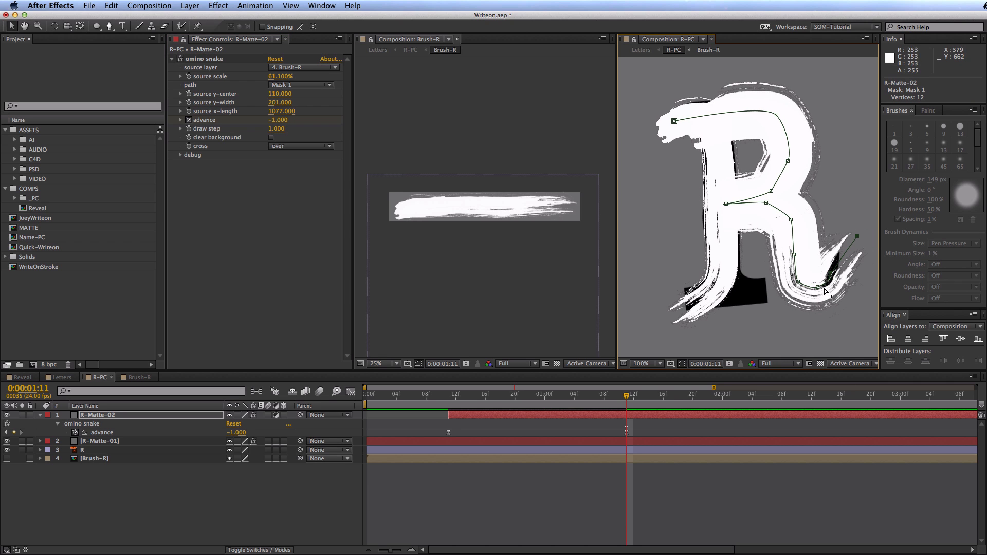
{"action": "left_click_drag", "start_coordinate": [828, 295], "coordinate": [855, 253]}
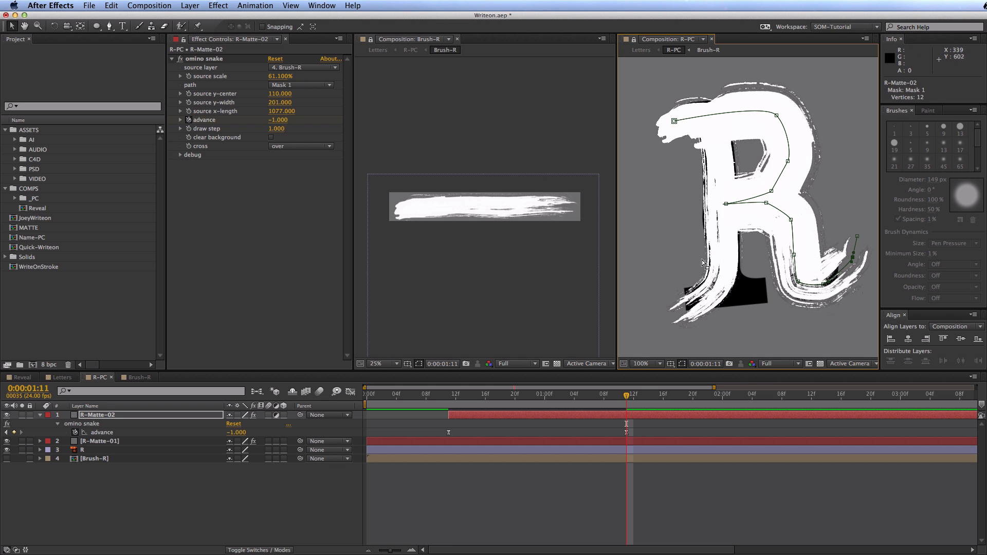
{"action": "left_click", "coordinate": [139, 466]}
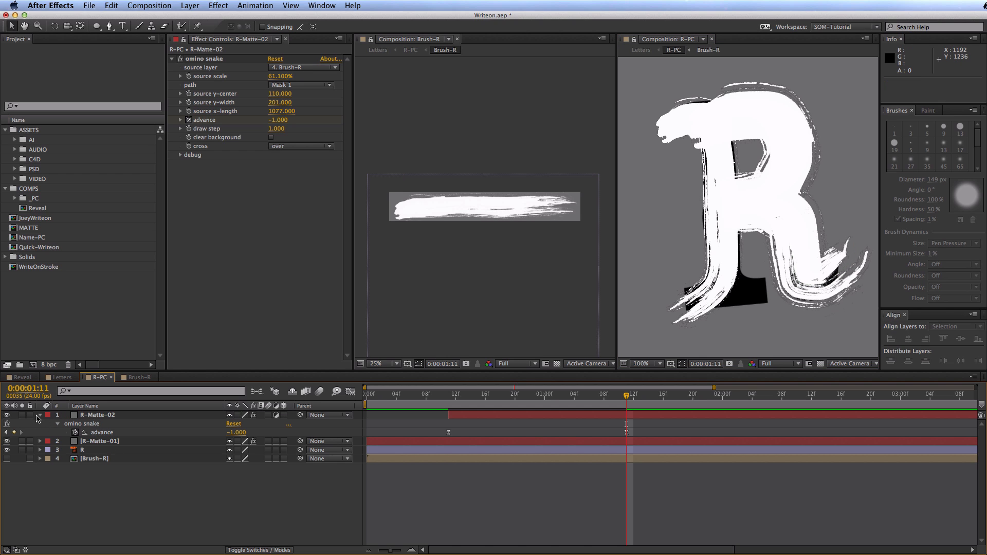
{"action": "left_click", "coordinate": [39, 415]}
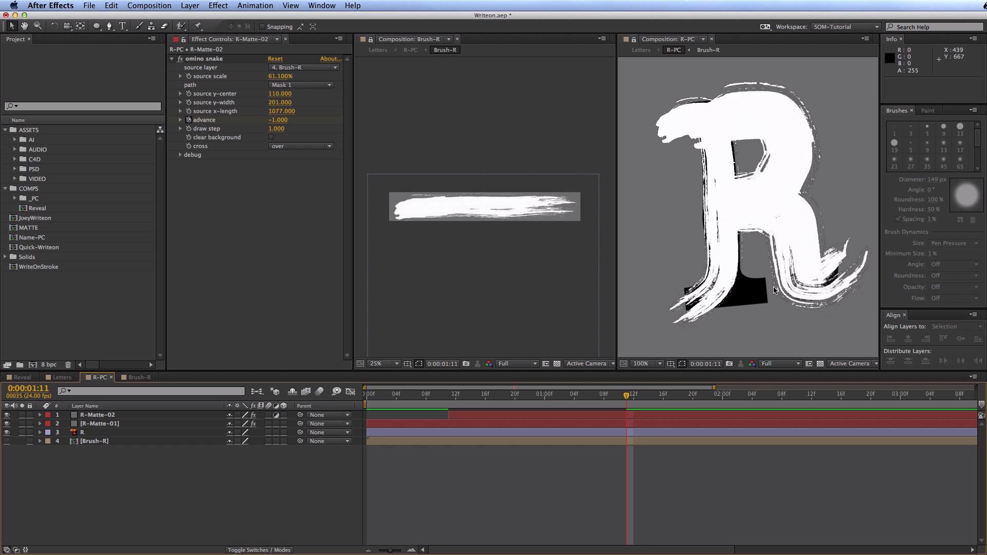
Duplicate R-Matte-01 as R-Matte-03 at the top of the layer stack, starting at 0:00:00:20
{"action": "left_click", "coordinate": [148, 424]}
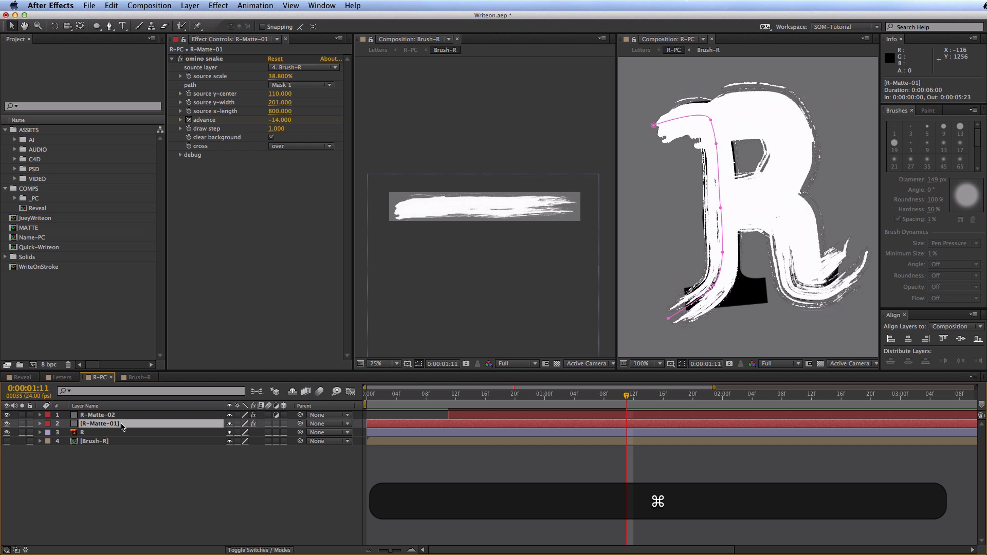
{"action": "key", "text": "super+d"}
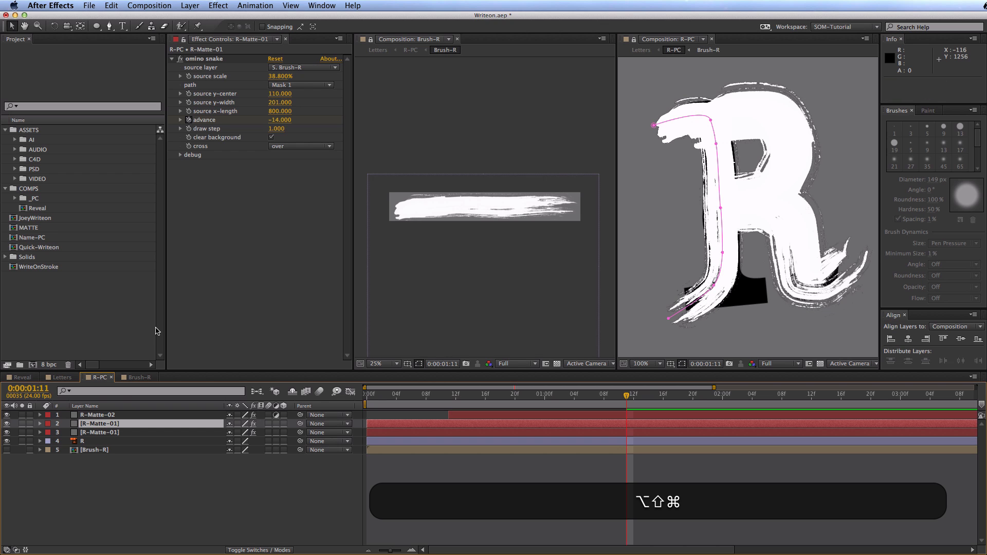
{"action": "key", "text": "super+shift+bracketright"}
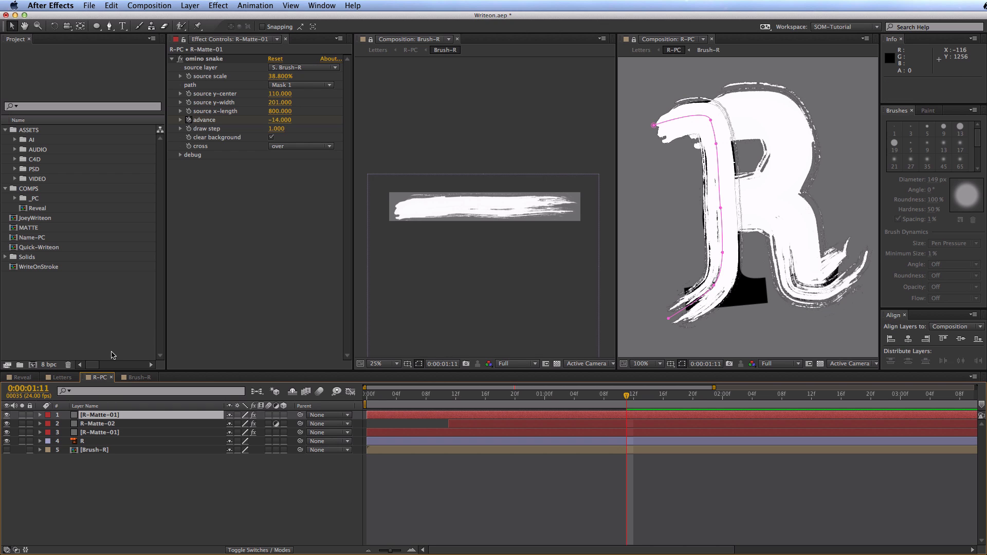
{"action": "key", "text": "Return"}
{"action": "key", "text": "Right"}
{"action": "type", "text": "3"}
{"action": "key", "text": "Return"}
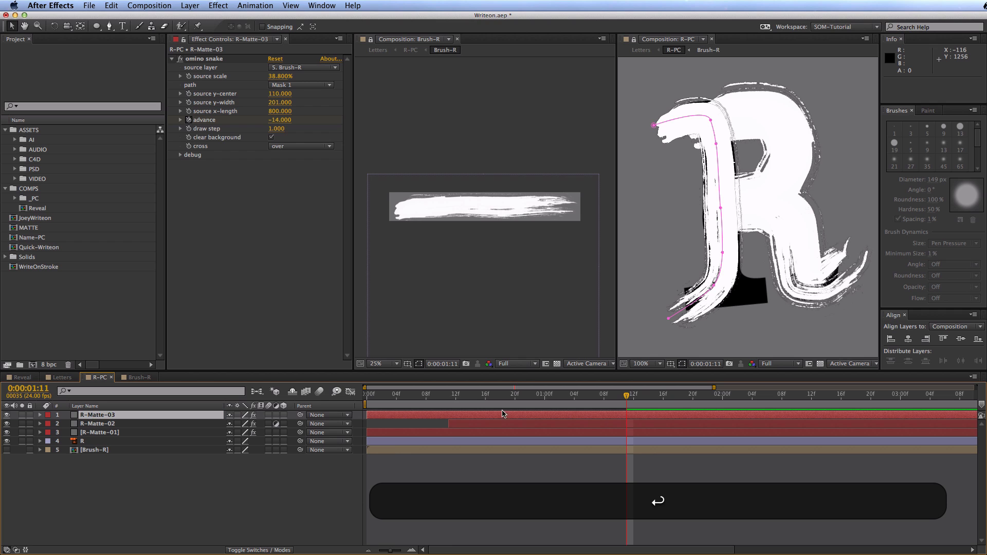
{"action": "left_click_drag", "start_coordinate": [382, 414], "coordinate": [531, 414]}
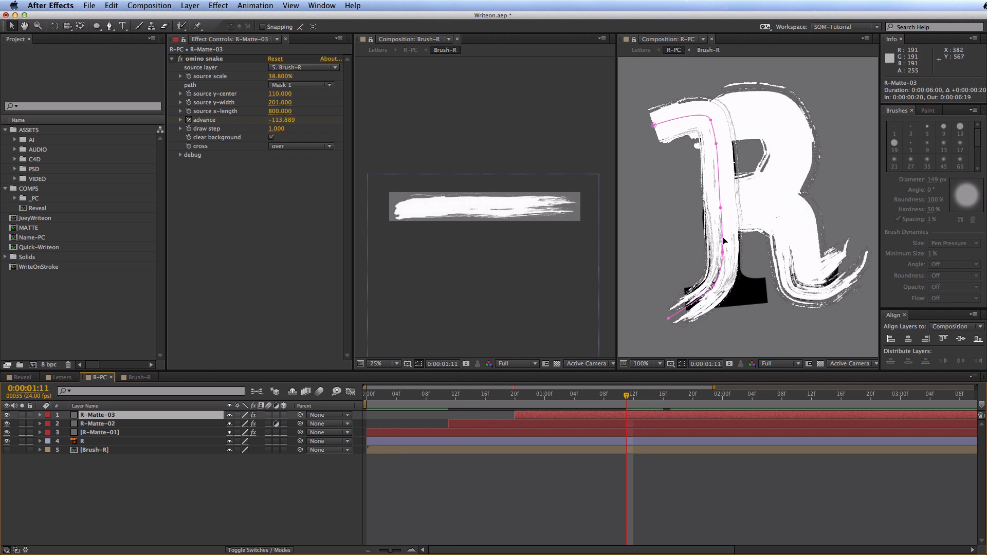
Delete the mask points of R-Matte-03 down the stem, keeping only two points
{"action": "left_click", "coordinate": [654, 125]}
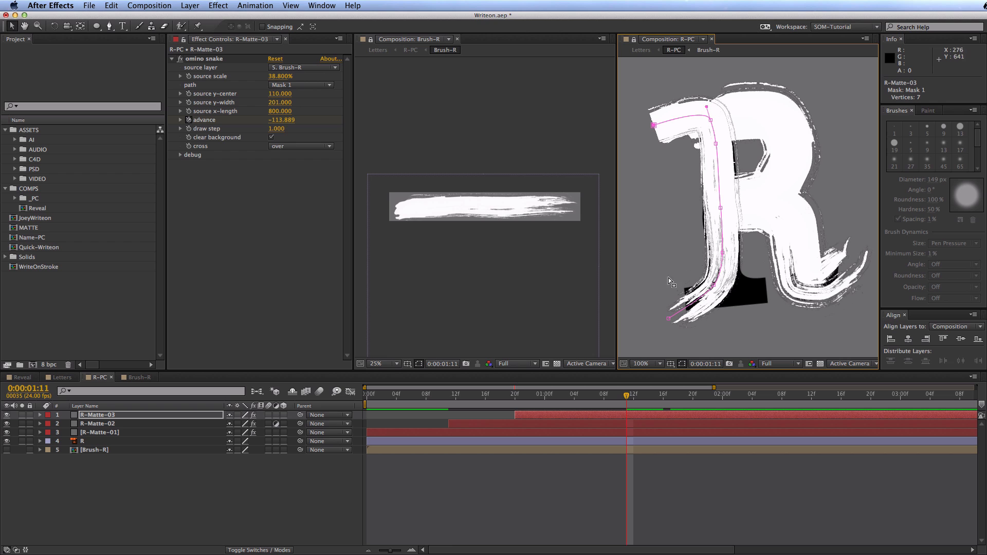
{"action": "key", "text": "BackSpace"}
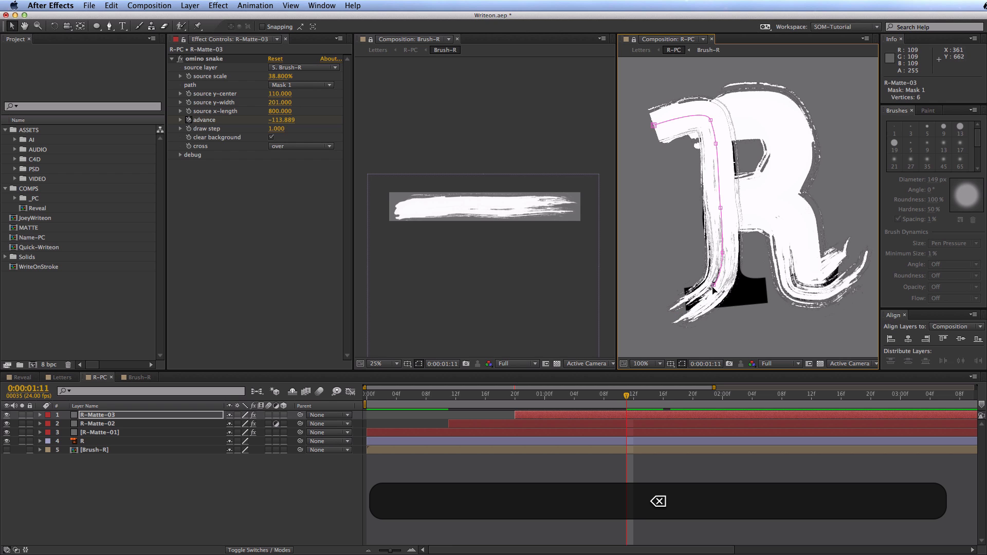
{"action": "key", "text": "BackSpace"}
{"action": "key", "text": "BackSpace"}
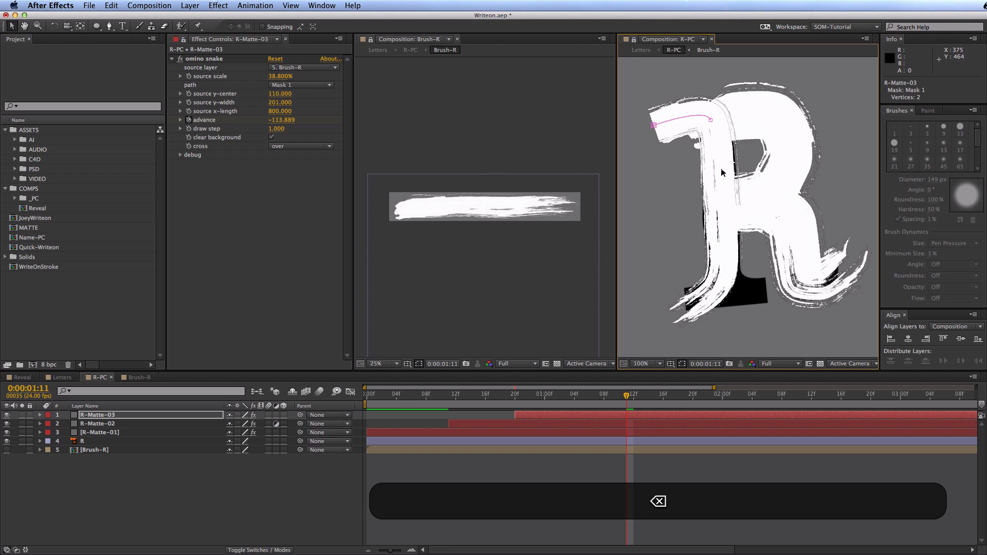
Move R-Matte-03's two remaining mask points to opposite ends of the foot serif at the base of the R's stem
{"action": "mouse_move", "coordinate": [720, 146]}
{"action": "left_mouse_down"}
{"action": "mouse_move", "coordinate": [766, 291]}
{"action": "mouse_move", "coordinate": [781, 305]}
{"action": "left_mouse_up"}
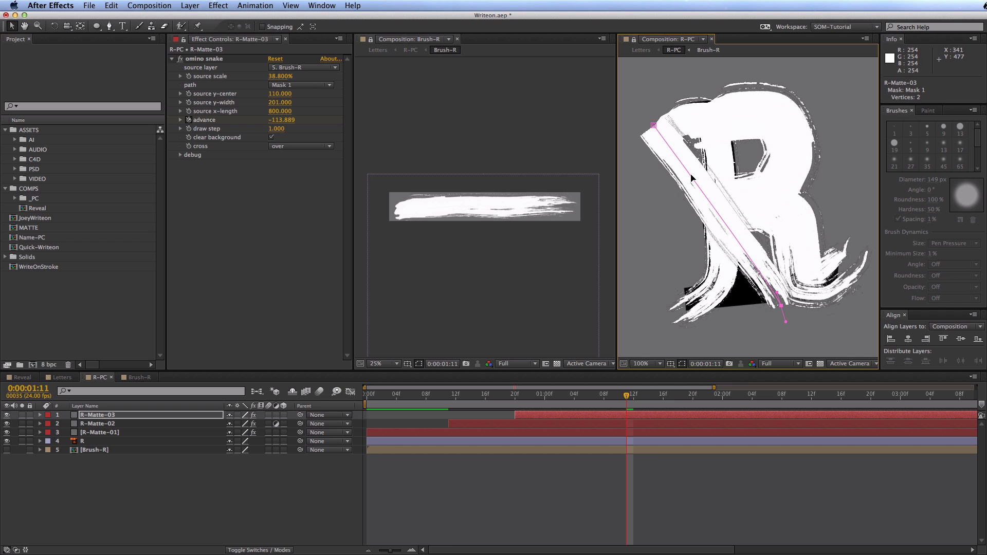
{"action": "left_click_drag", "start_coordinate": [653, 125], "coordinate": [637, 241]}
{"action": "left_click_drag", "start_coordinate": [648, 291], "coordinate": [671, 300]}
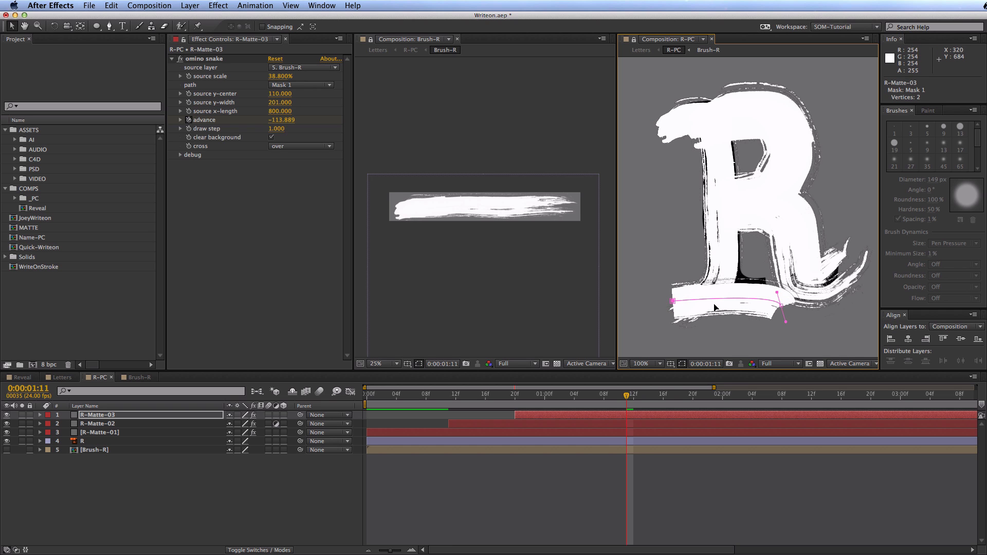
{"action": "left_click_drag", "start_coordinate": [776, 298], "coordinate": [774, 282]}
Set R-Matte-03's source scale to 32.9% and adjust both mask endpoints so the stroke follows the slanted foot serif
{"action": "mouse_move", "coordinate": [286, 76]}
{"action": "left_mouse_down"}
{"action": "mouse_move", "coordinate": [268, 76]}
{"action": "mouse_move", "coordinate": [393, 68]}
{"action": "left_mouse_up"}
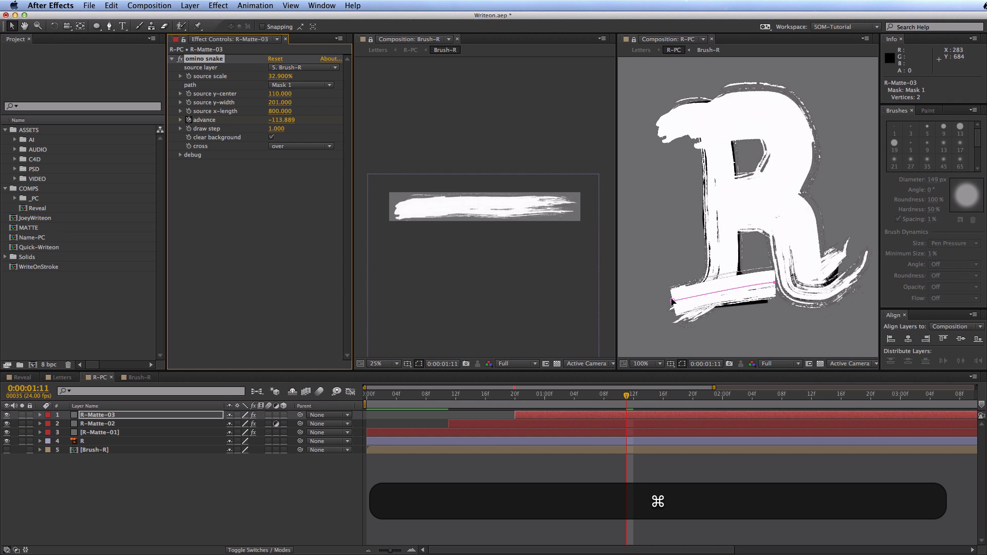
{"action": "left_click_drag", "start_coordinate": [672, 301], "coordinate": [660, 307]}
{"action": "left_click_drag", "start_coordinate": [774, 283], "coordinate": [792, 288]}
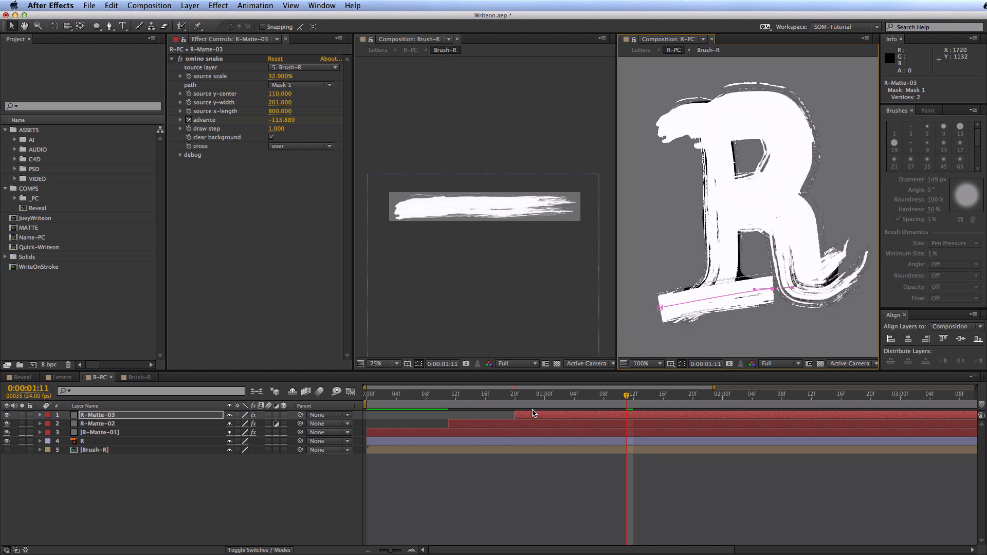
Set R-Matte-03's last advance keyframe to -202 and move that keyframe to 0:00:01:08
{"action": "key", "text": "u"}
{"action": "key", "text": "j"}
{"action": "key", "text": "k"}
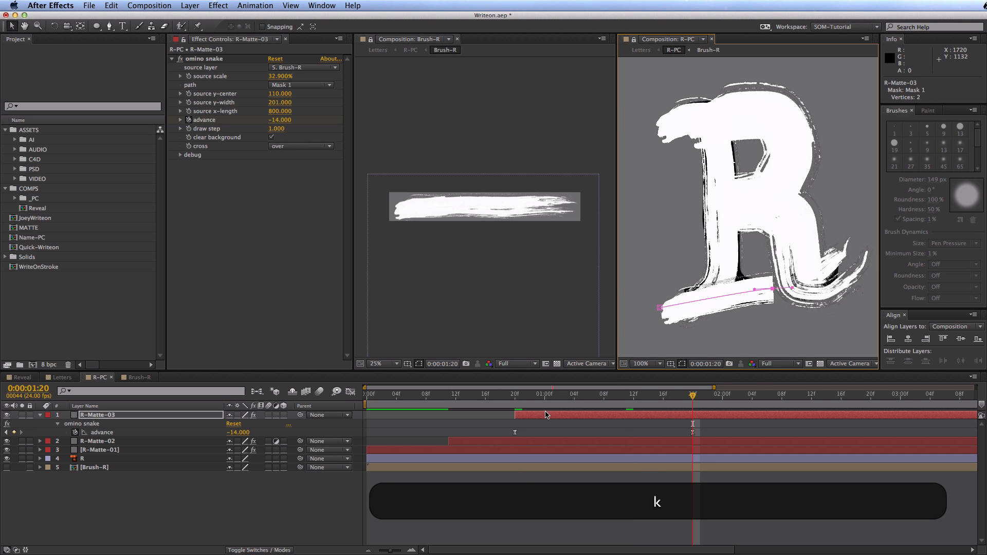
{"action": "left_click", "coordinate": [229, 431]}
{"action": "left_click_drag", "start_coordinate": [230, 431], "coordinate": [406, 450]}
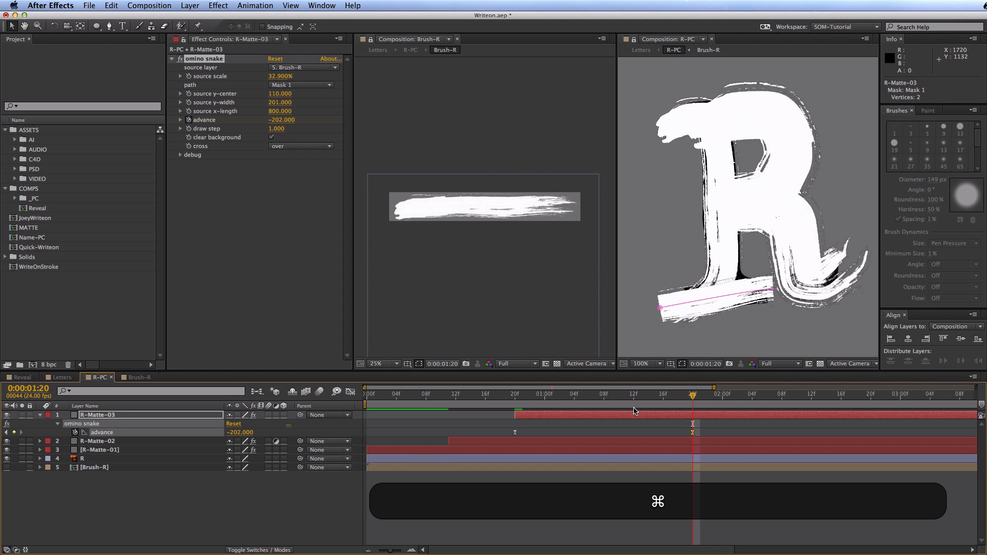
{"action": "left_click", "coordinate": [530, 394]}
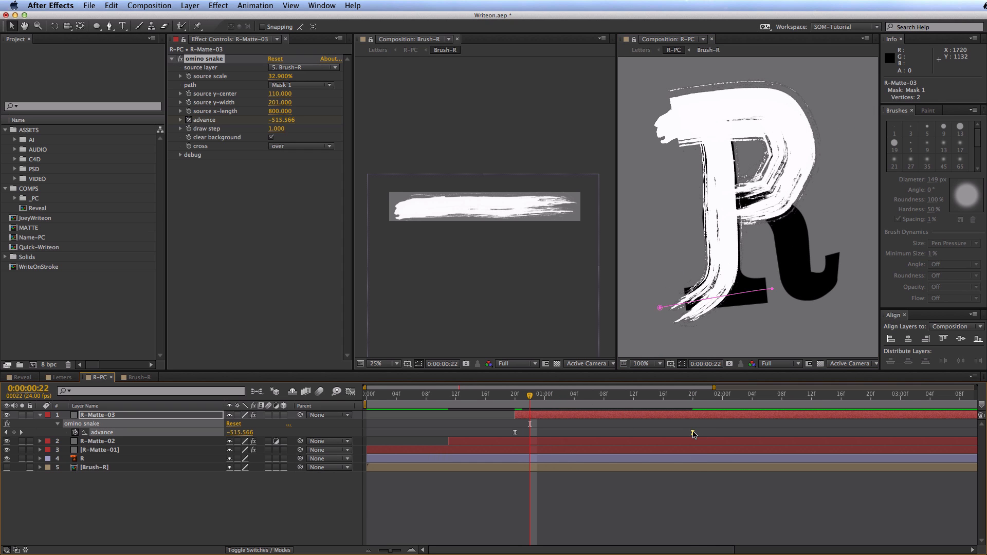
{"action": "left_click_drag", "start_coordinate": [694, 434], "coordinate": [603, 433]}
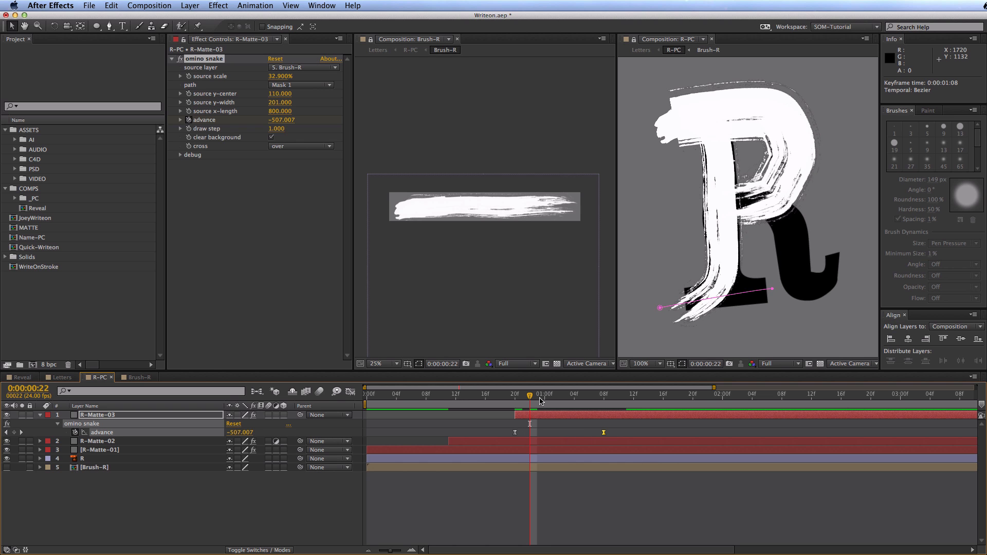
Preview the three-stroke animation and extend the work area to end at 0:00:02:13
{"action": "left_click_drag", "start_coordinate": [541, 401], "coordinate": [670, 392]}
{"action": "key", "text": "0"}
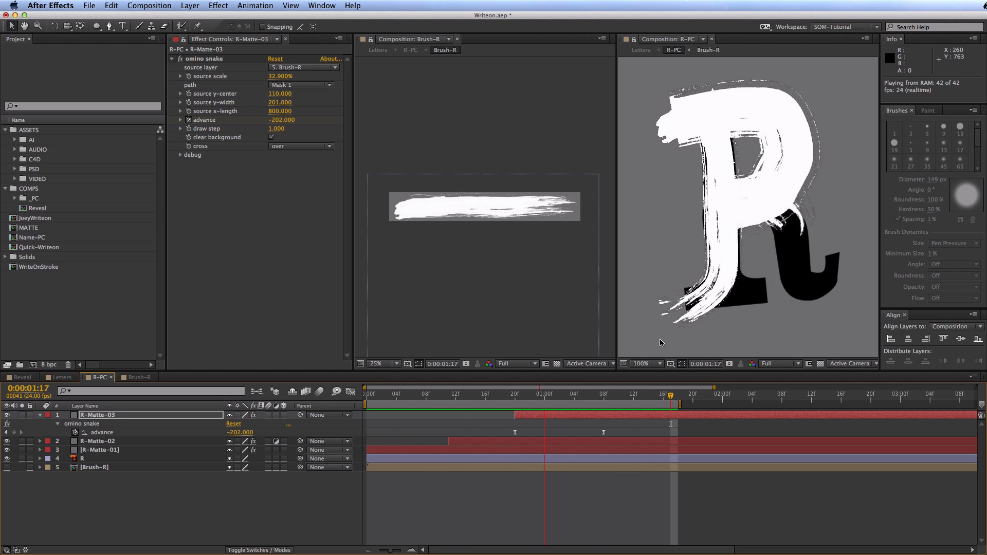
{"action": "key", "text": "space"}
{"action": "key", "text": "super+shift+grave"}
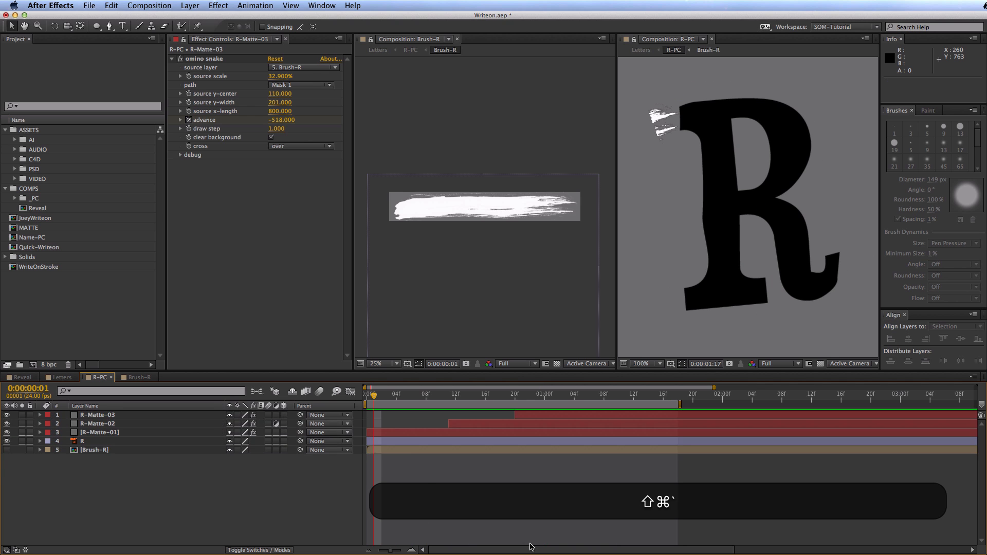
{"action": "left_click_drag", "start_coordinate": [545, 394], "coordinate": [664, 394]}
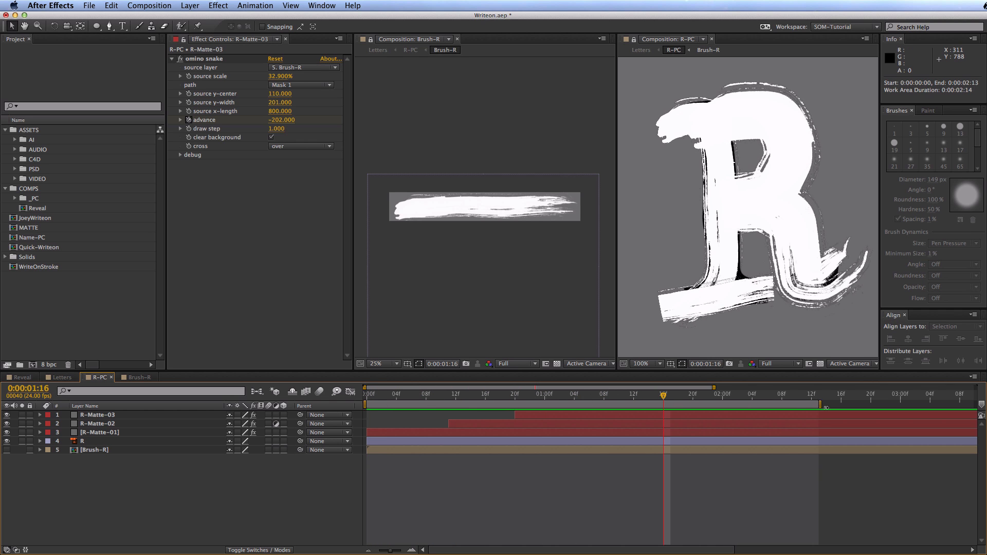
Move the R layer above the mattes, set its blending mode to Stencil Alpha, and preview the clipped reveal
{"action": "left_click", "coordinate": [120, 440]}
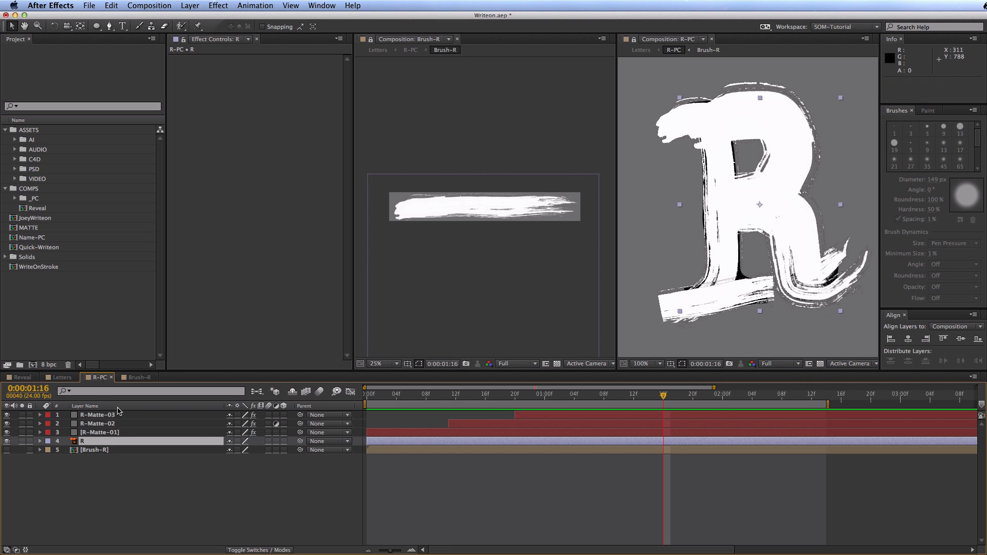
{"action": "left_click_drag", "start_coordinate": [117, 442], "coordinate": [126, 414]}
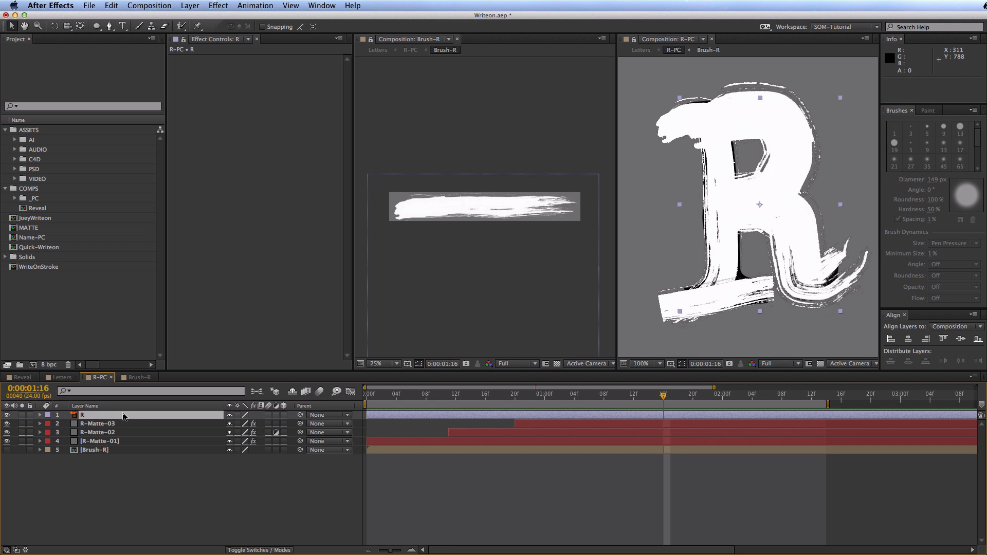
{"action": "key", "text": "F4"}
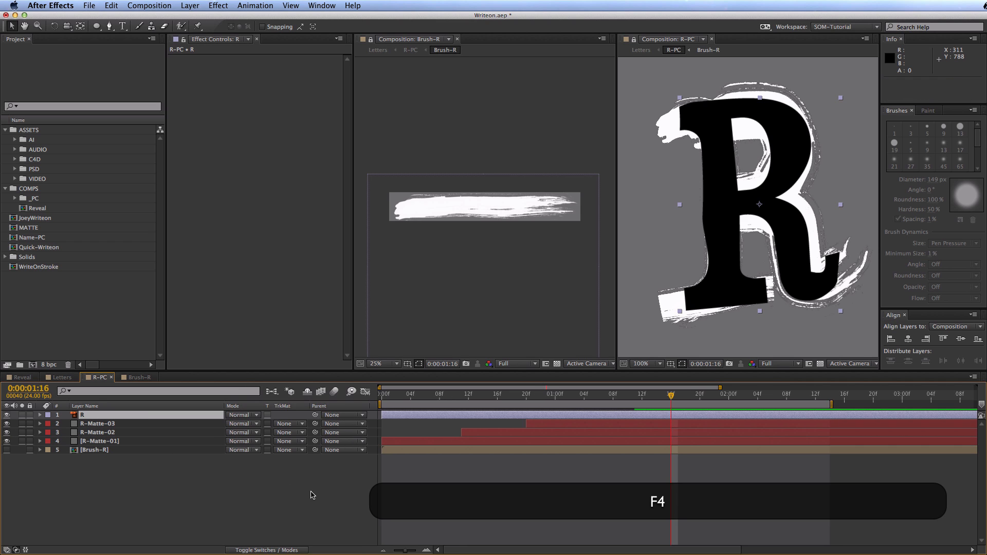
{"action": "left_click", "coordinate": [247, 423]}
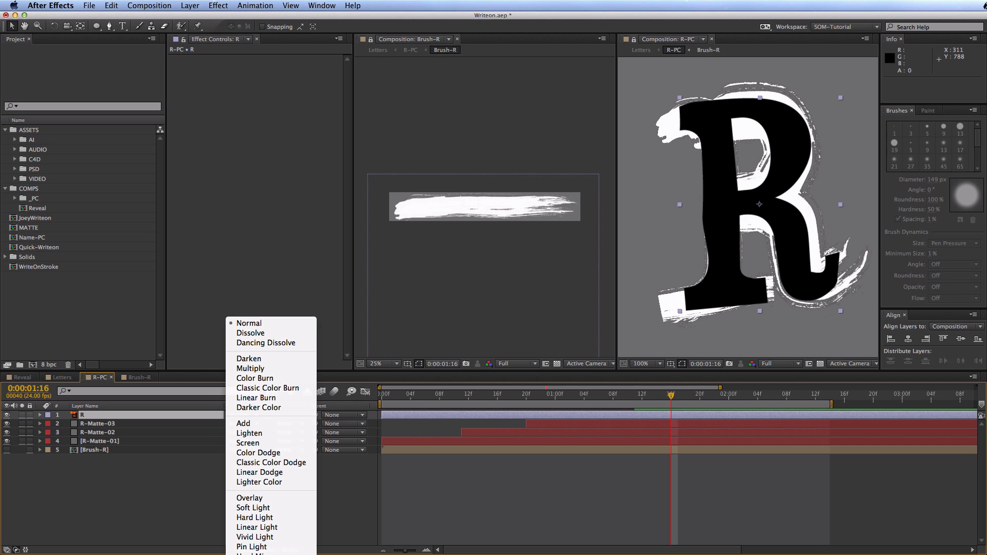
{"action": "left_click", "coordinate": [277, 488]}
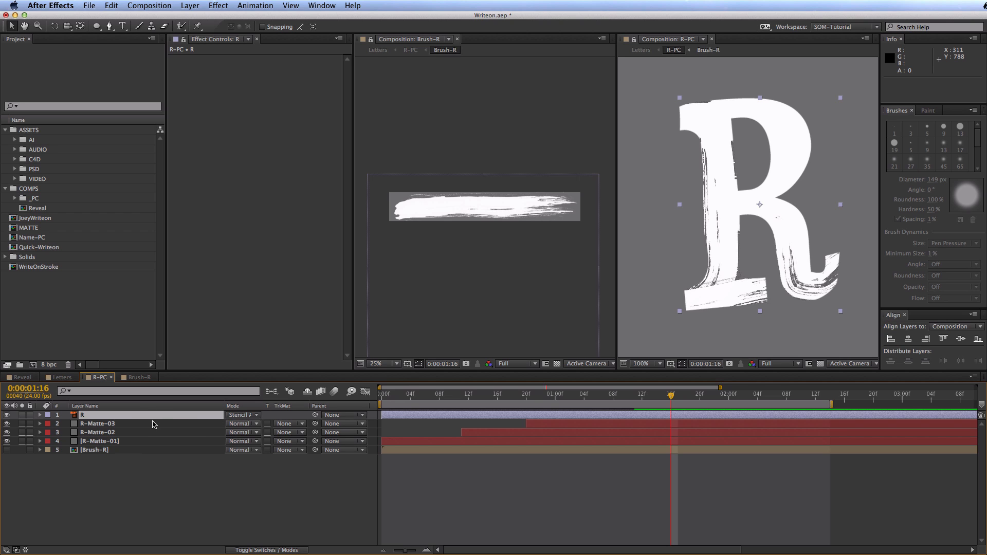
{"action": "key", "text": "KP_0"}
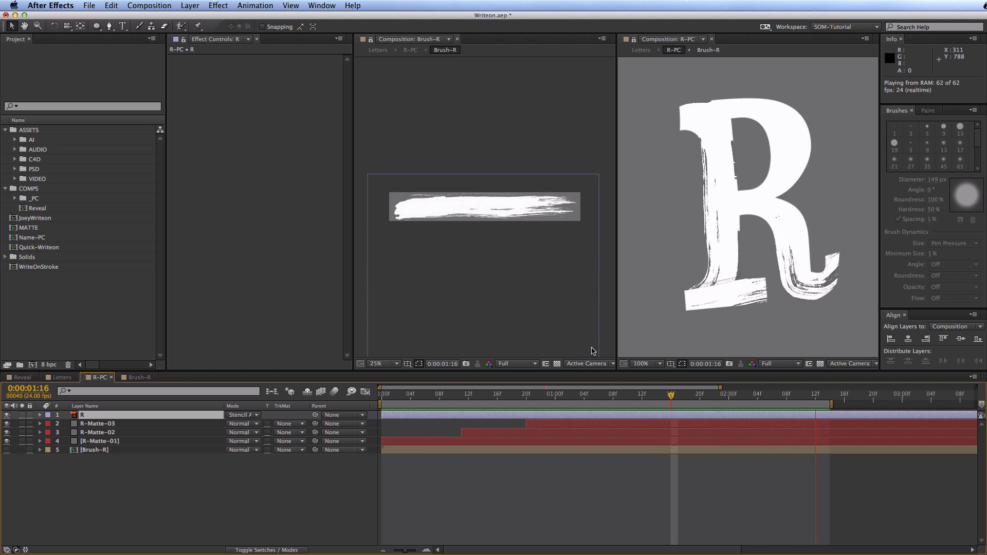
{"action": "key", "text": "space"}
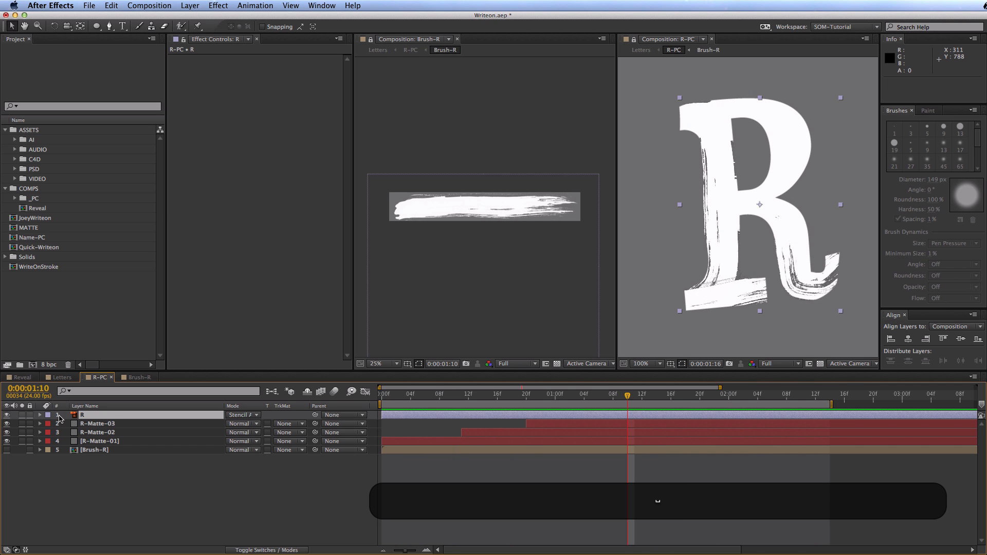
Duplicate the R layer, set the copy's blending mode to Normal, and place it directly below R-Matte-01
{"action": "left_click", "coordinate": [91, 415]}
{"action": "key", "text": "super+d"}
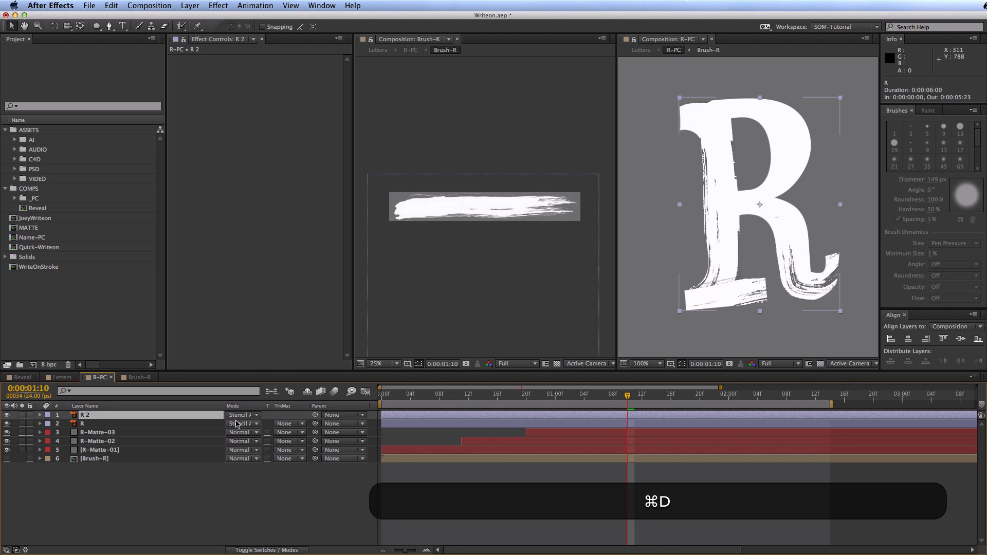
{"action": "left_click", "coordinate": [240, 414]}
{"action": "left_click", "coordinate": [236, 320]}
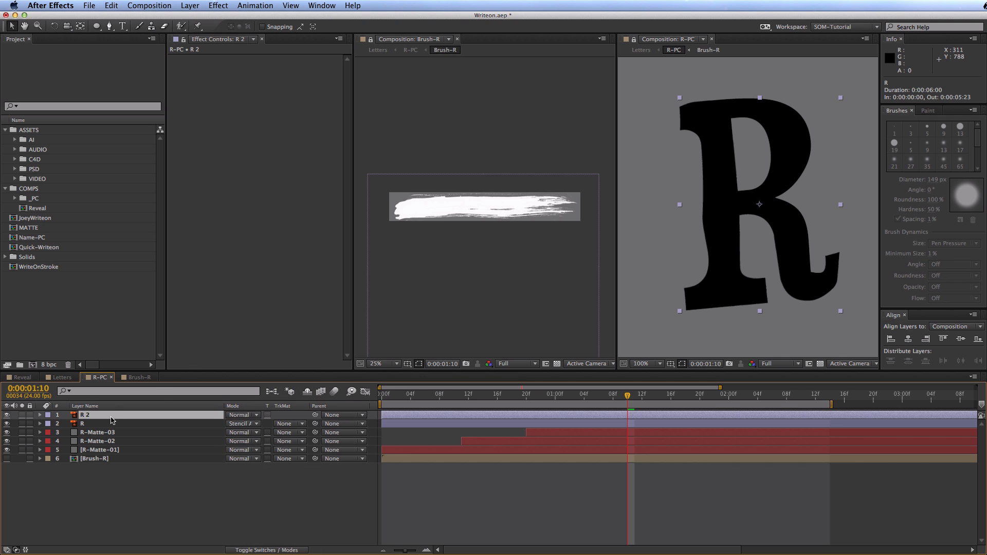
{"action": "left_click_drag", "start_coordinate": [112, 420], "coordinate": [111, 455]}
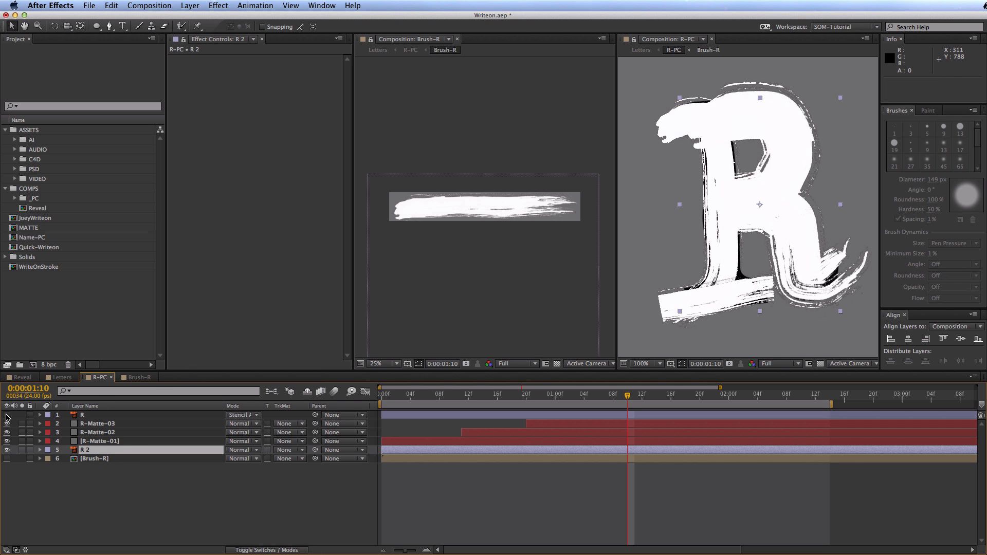
Hide the stencil R layer and preview the unclipped brush strokes over the R 2 reference
{"action": "left_click", "coordinate": [6, 414]}
{"action": "key", "text": "KP_0"}
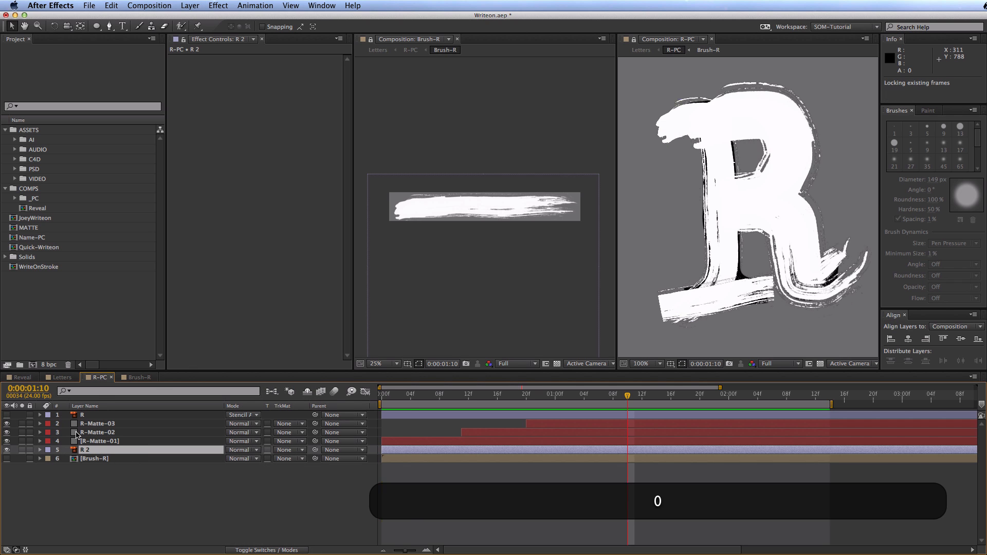
{"action": "key", "text": "space"}
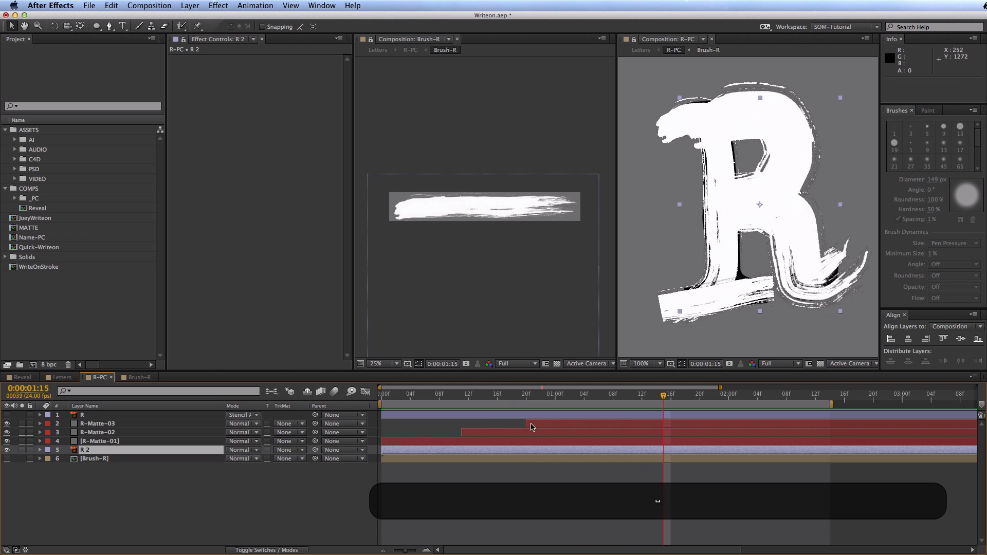
Preview the letter reveal from the start with the stencil R layer visible and R 2 hidden
{"action": "mouse_move", "coordinate": [498, 401]}
{"action": "left_mouse_down"}
{"action": "mouse_move", "coordinate": [383, 395]}
{"action": "mouse_move", "coordinate": [524, 390]}
{"action": "mouse_move", "coordinate": [443, 366]}
{"action": "mouse_move", "coordinate": [383, 395]}
{"action": "left_mouse_up"}
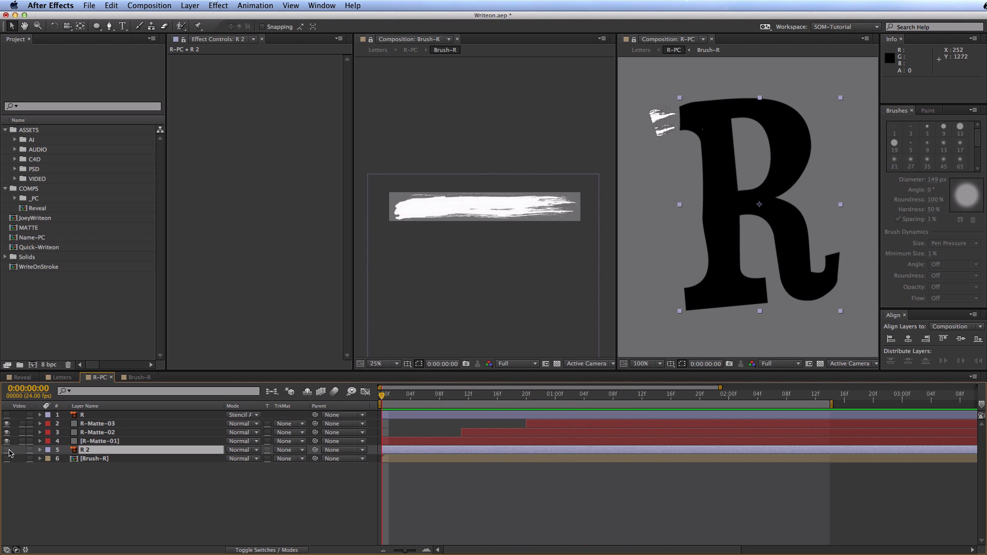
{"action": "left_click", "coordinate": [6, 415]}
{"action": "key", "text": "KP_0"}
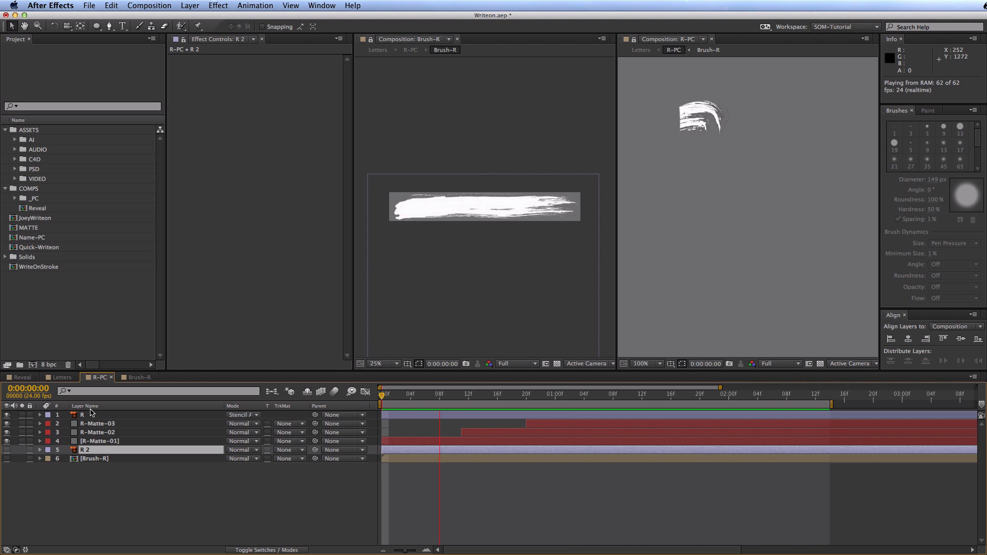
{"action": "key", "text": "space"}
{"action": "key", "text": "F2"}
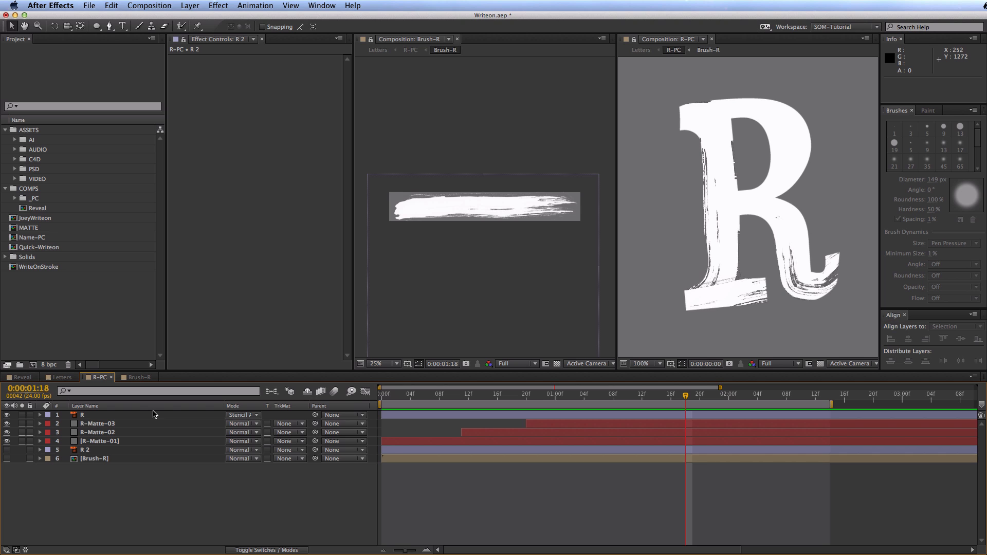
Show R 2 again, hide the stencil R, R-Matte-02 and R-Matte-03, and go to 0:00:01:06
{"action": "left_click", "coordinate": [6, 450]}
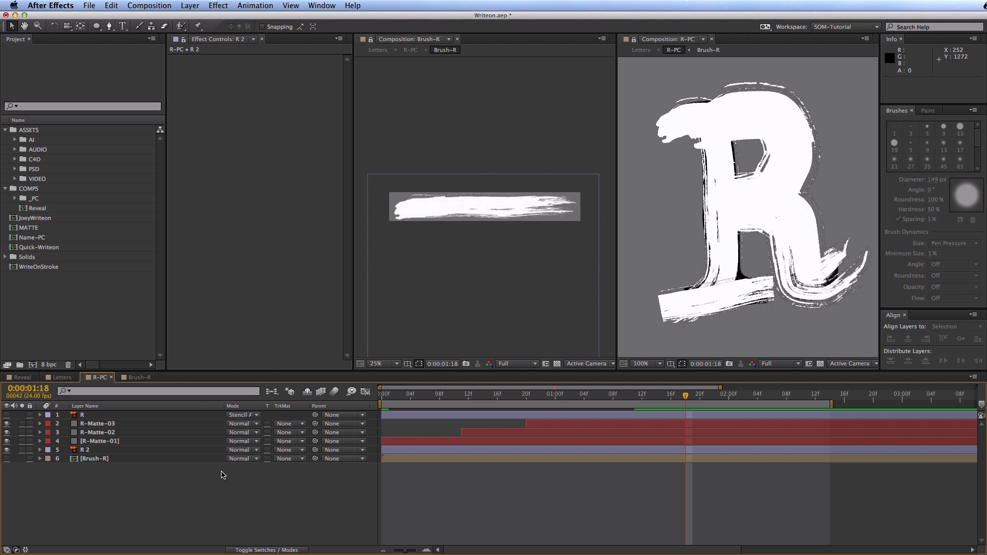
{"action": "key", "text": "KP_0"}
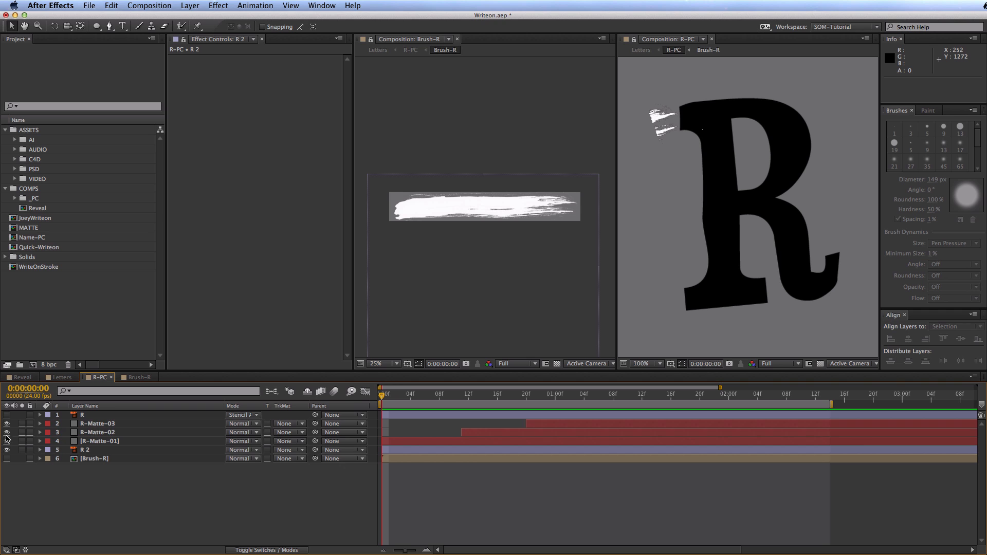
{"action": "left_click_drag", "start_coordinate": [7, 438], "coordinate": [10, 431]}
{"action": "left_click", "coordinate": [34, 441]}
{"action": "left_click", "coordinate": [6, 424]}
{"action": "left_click_drag", "start_coordinate": [406, 396], "coordinate": [600, 410]}
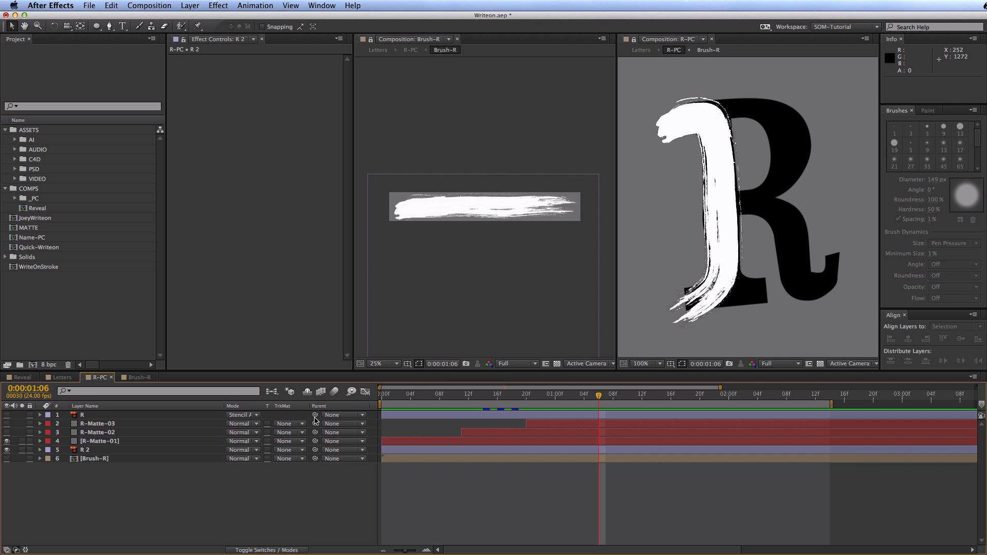
Duplicate the R-Matte-01 layer and reveal the advance keyframes on both the original and the copy
{"action": "left_click", "coordinate": [132, 441]}
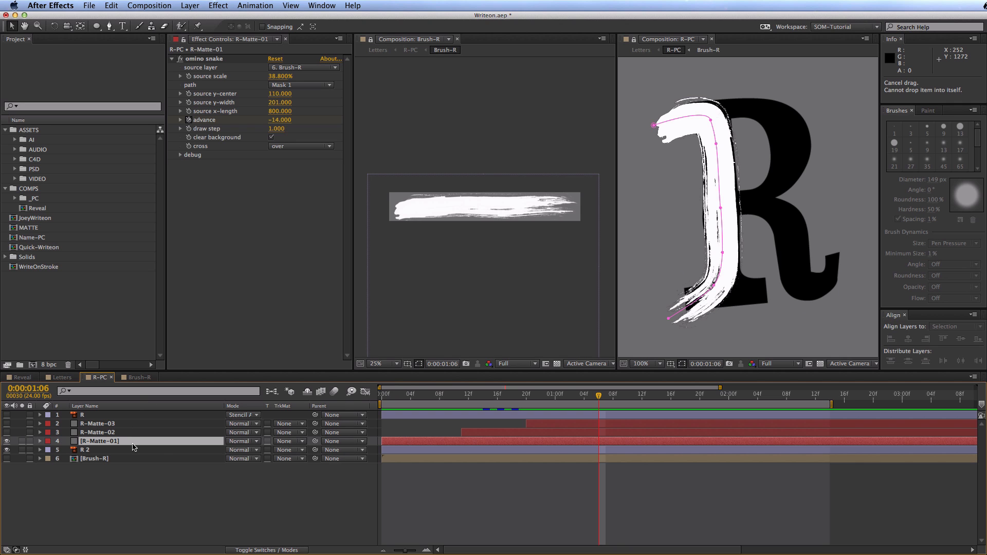
{"action": "key", "text": "super+d"}
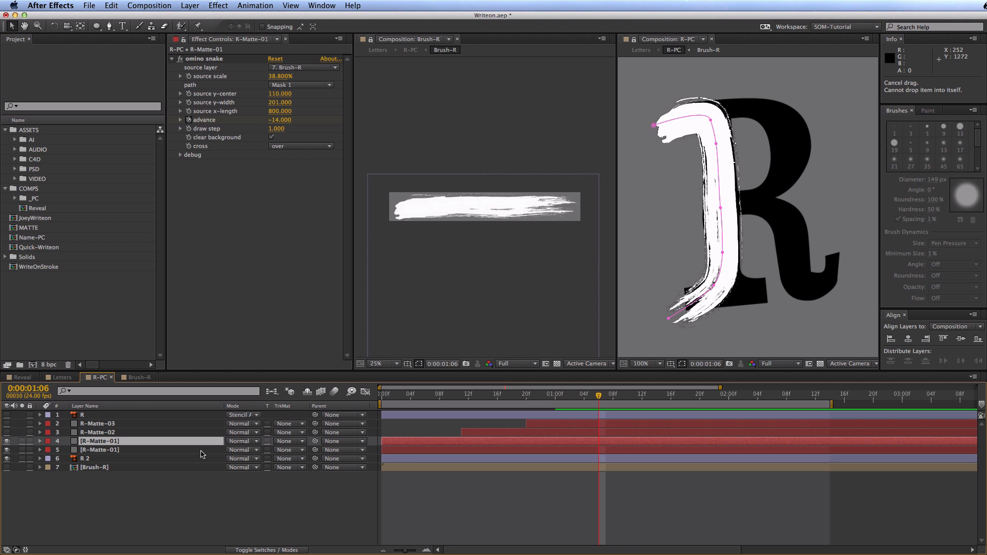
{"action": "key", "text": "u"}
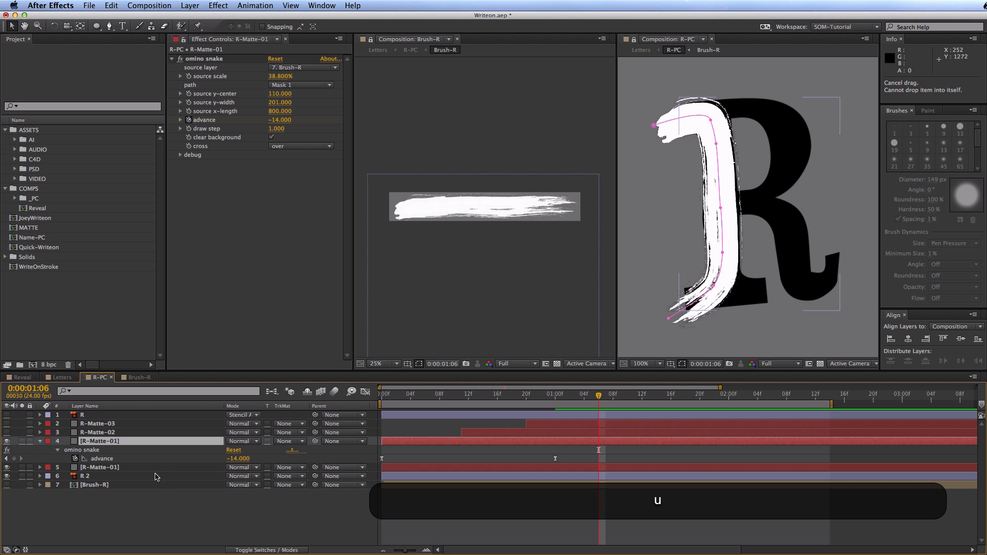
{"action": "left_click", "coordinate": [156, 469]}
{"action": "key", "text": "u"}
{"action": "left_click", "coordinate": [188, 510]}
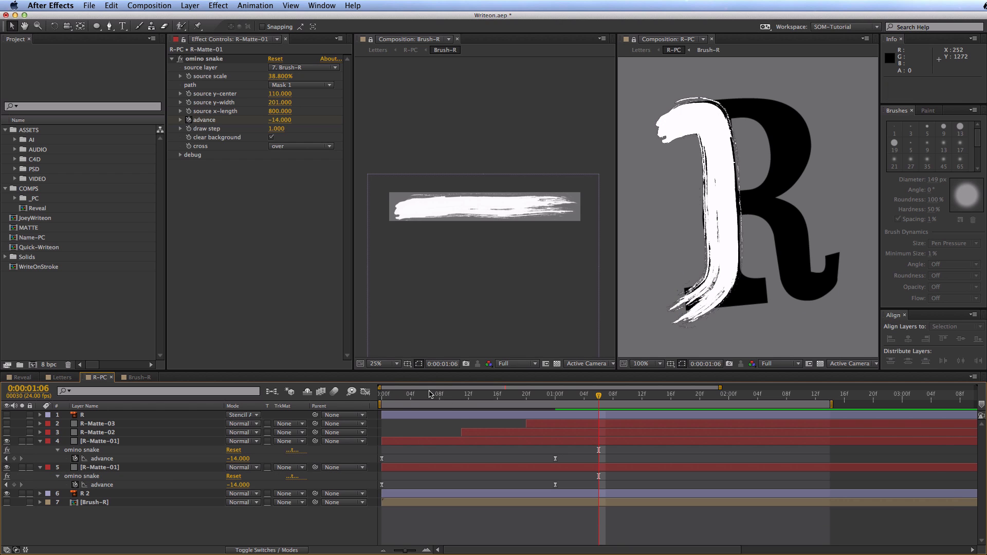
Give the upper R-Matte-01 copy a purple label and preview the stroke from the first frame
{"action": "key", "text": "Home"}
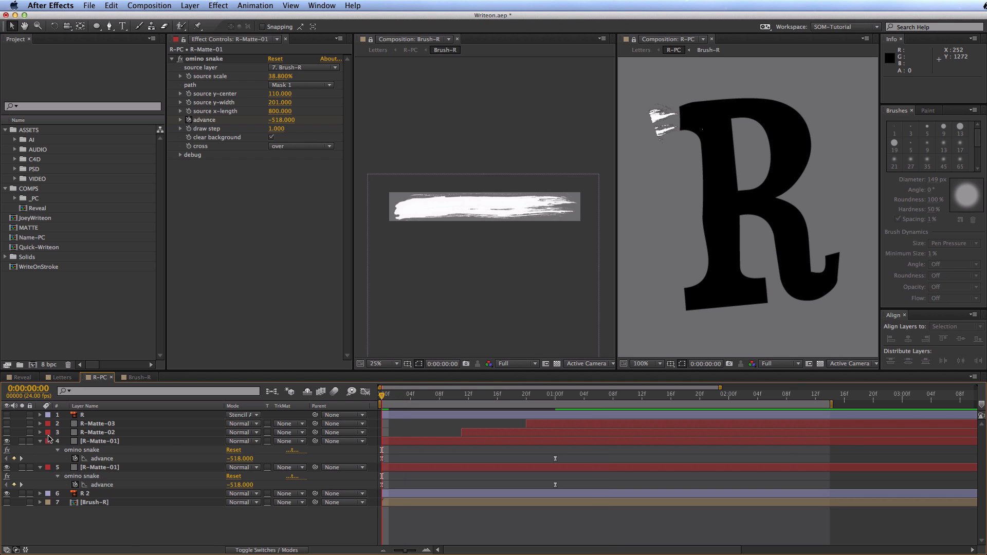
{"action": "left_click", "coordinate": [48, 441]}
{"action": "left_click", "coordinate": [65, 552]}
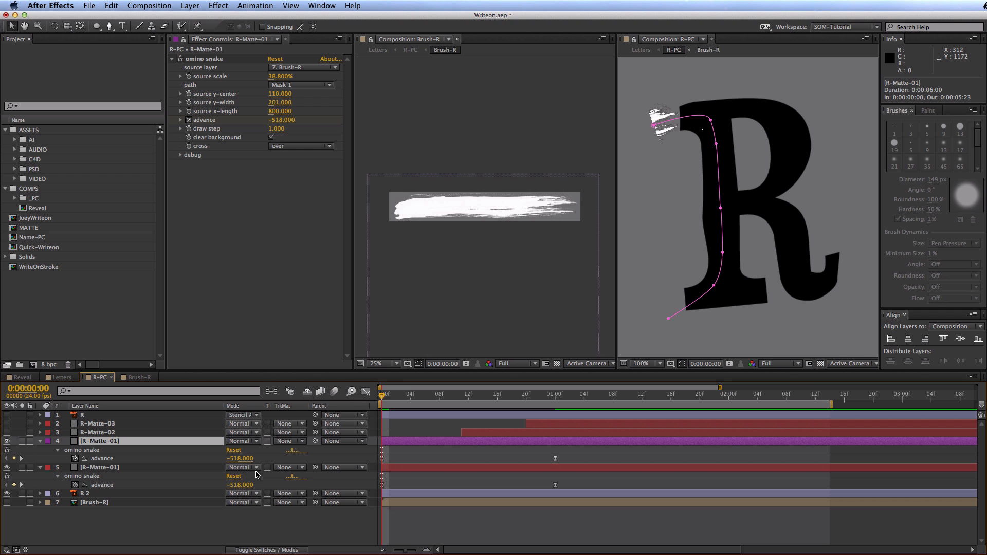
{"action": "left_click_drag", "start_coordinate": [384, 395], "coordinate": [558, 406]}
{"action": "key", "text": "Home"}
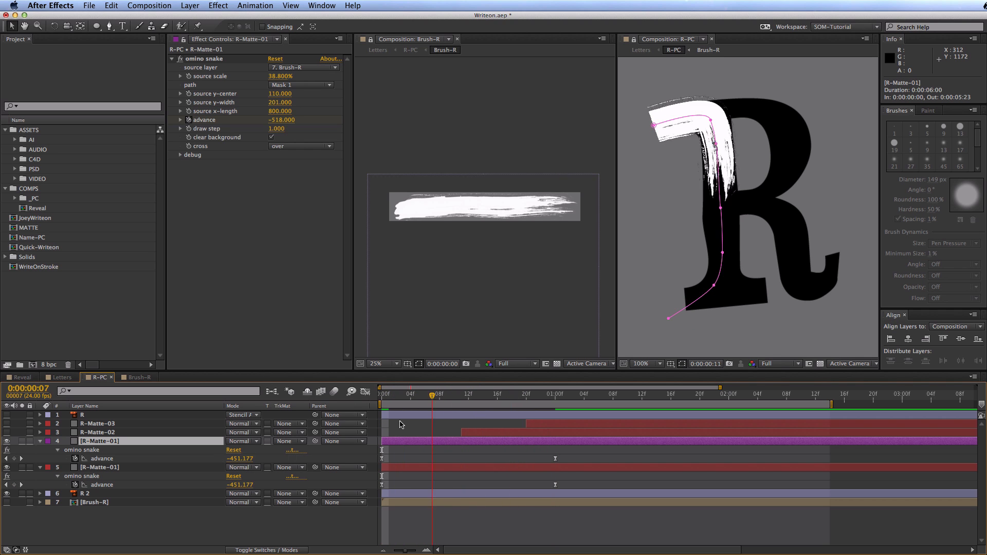
Set the purple R-Matte-01 copy's advance value to -67 at the first frame
{"action": "left_click", "coordinate": [241, 460]}
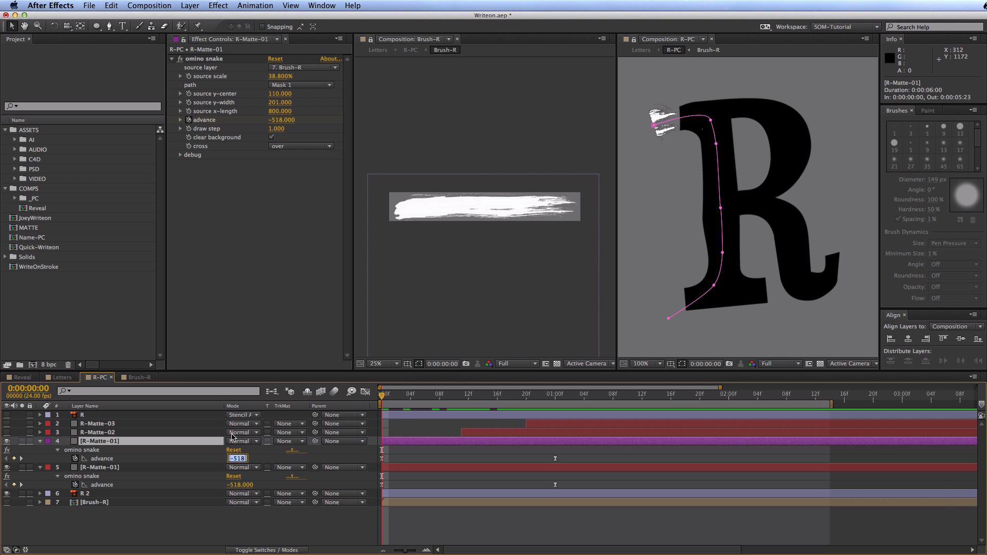
{"action": "type", "text": "0"}
{"action": "key", "text": "Return"}
{"action": "mouse_move", "coordinate": [382, 395]}
{"action": "left_mouse_down"}
{"action": "mouse_move", "coordinate": [557, 399]}
{"action": "mouse_move", "coordinate": [367, 406]}
{"action": "mouse_move", "coordinate": [555, 395]}
{"action": "mouse_move", "coordinate": [381, 395]}
{"action": "left_mouse_up"}
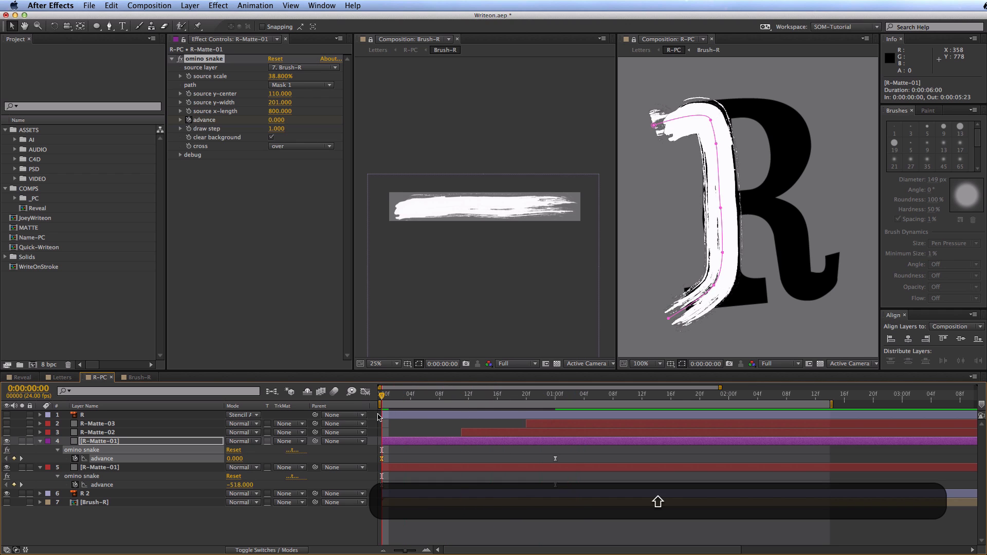
{"action": "left_click_drag", "start_coordinate": [238, 461], "coordinate": [196, 461]}
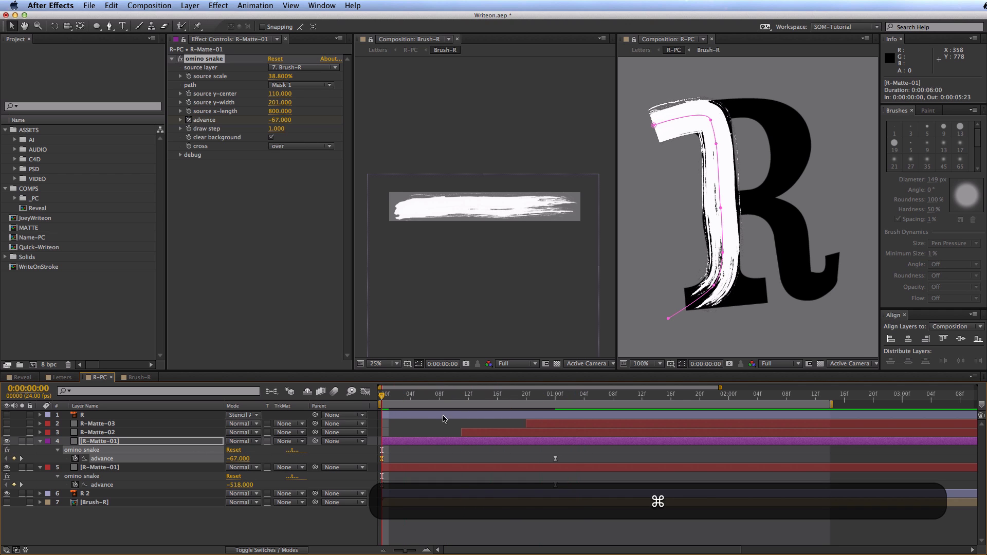
{"action": "mouse_move", "coordinate": [384, 399]}
{"action": "left_mouse_down"}
{"action": "mouse_move", "coordinate": [462, 397]}
{"action": "mouse_move", "coordinate": [378, 411]}
{"action": "mouse_move", "coordinate": [326, 435]}
{"action": "left_mouse_up"}
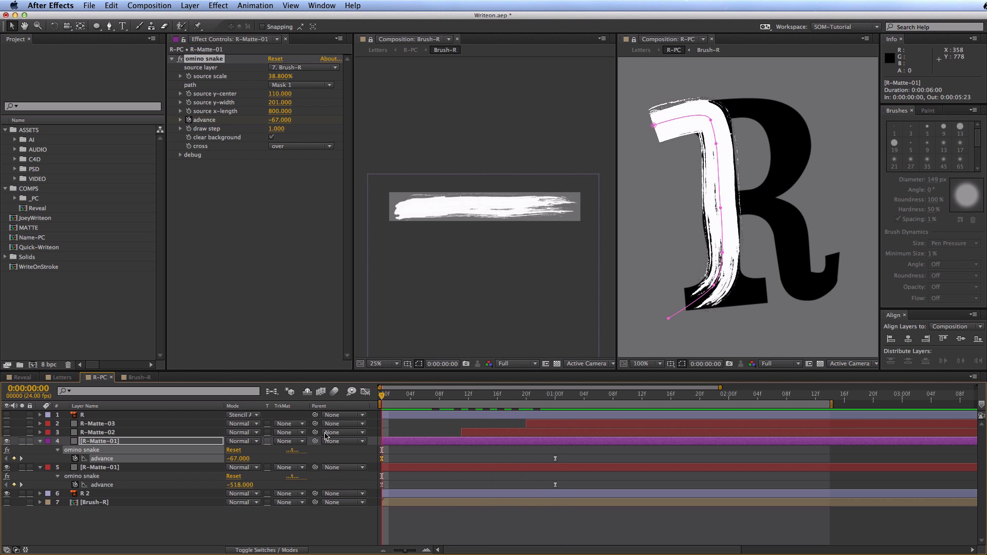
Set the lower R-Matte-01 layer to use the copy above as its alpha matte and preview the stroke
{"action": "left_click", "coordinate": [187, 469]}
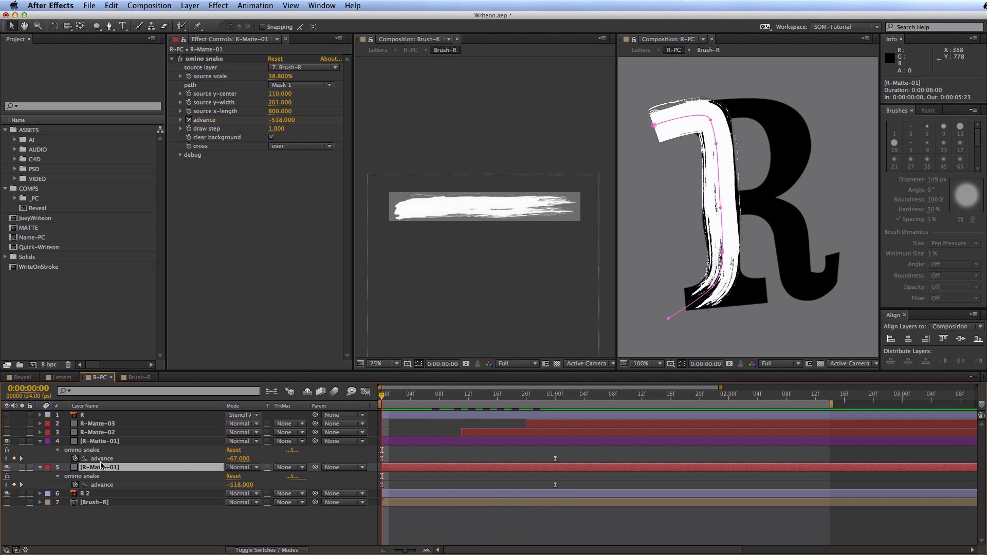
{"action": "left_click", "coordinate": [298, 469]}
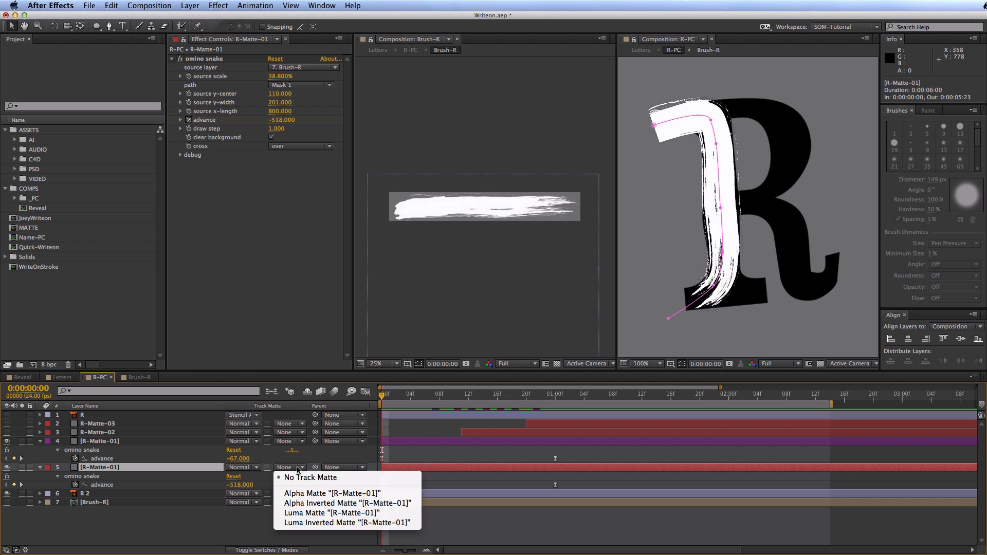
{"action": "left_click", "coordinate": [305, 494]}
{"action": "key", "text": "space"}
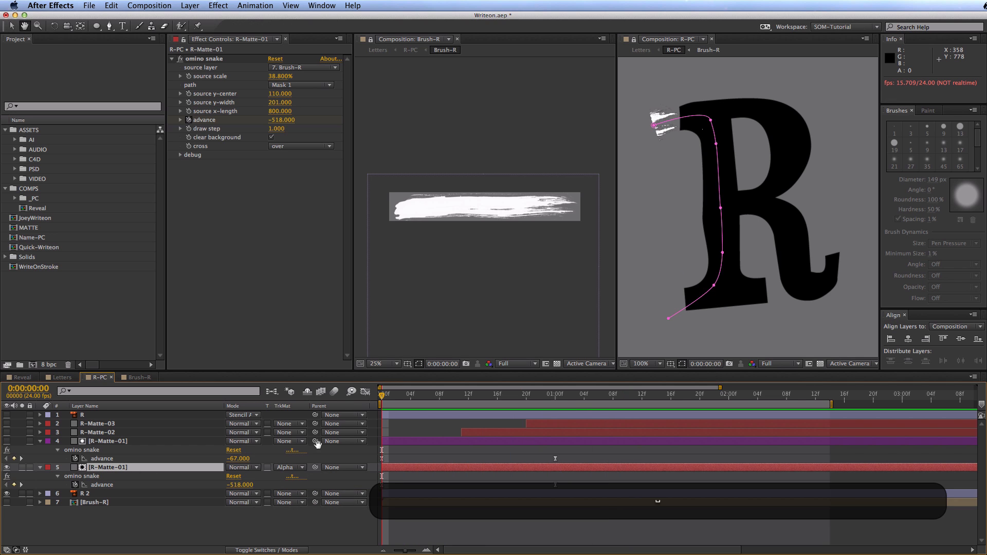
Collapse all layer properties and scrub through the opening frames to check the matted stroke
{"action": "key", "text": "super+a"}
{"action": "key", "text": "ctrl+grave"}
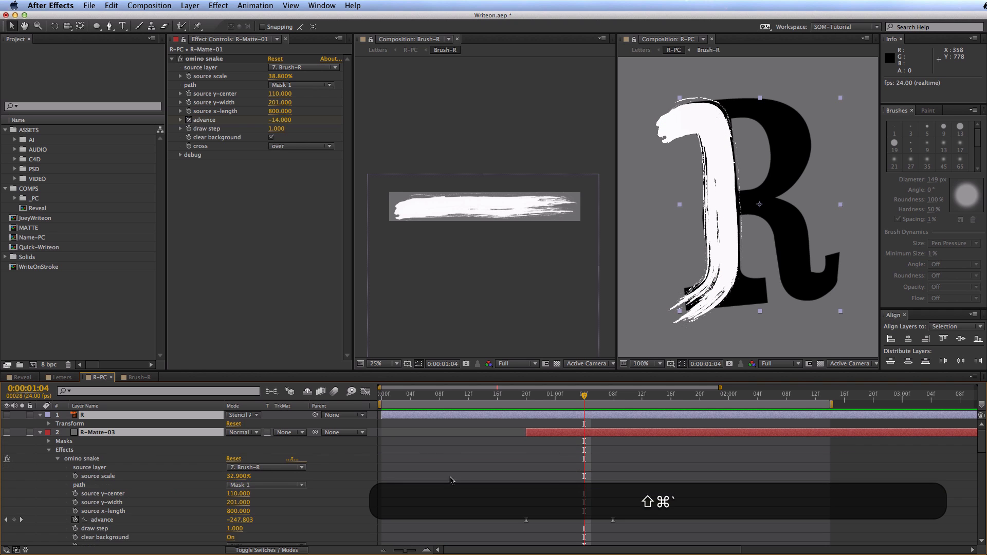
{"action": "key", "text": "ctrl+grave"}
{"action": "left_click", "coordinate": [462, 520]}
{"action": "mouse_move", "coordinate": [437, 400]}
{"action": "left_mouse_down"}
{"action": "mouse_move", "coordinate": [383, 396]}
{"action": "mouse_move", "coordinate": [454, 396]}
{"action": "left_mouse_up"}
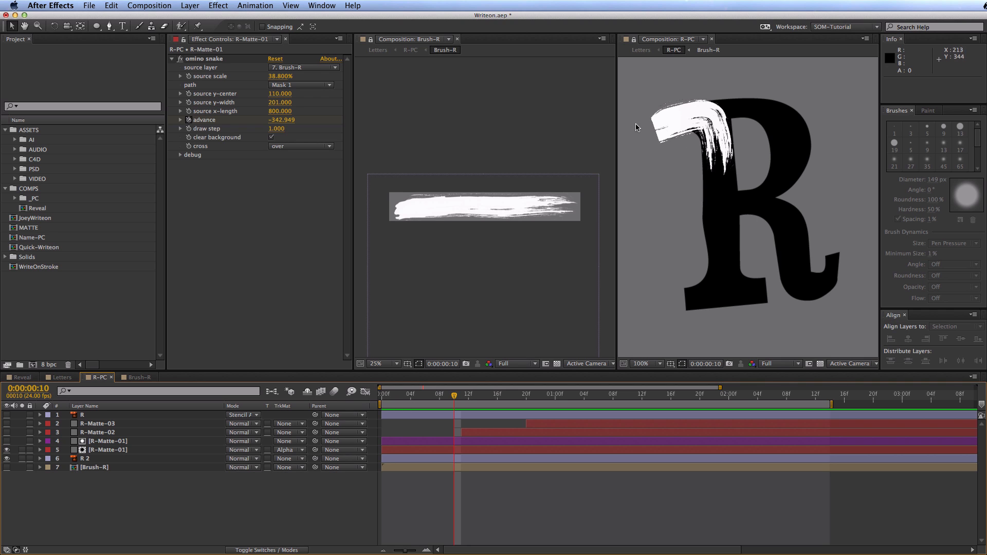
Set the purple matte copy's advance value to -12 at the first frame and preview the stroke
{"action": "mouse_move", "coordinate": [455, 396]}
{"action": "left_mouse_down"}
{"action": "mouse_move", "coordinate": [489, 393]}
{"action": "mouse_move", "coordinate": [383, 396]}
{"action": "left_mouse_up"}
{"action": "left_click", "coordinate": [180, 442]}
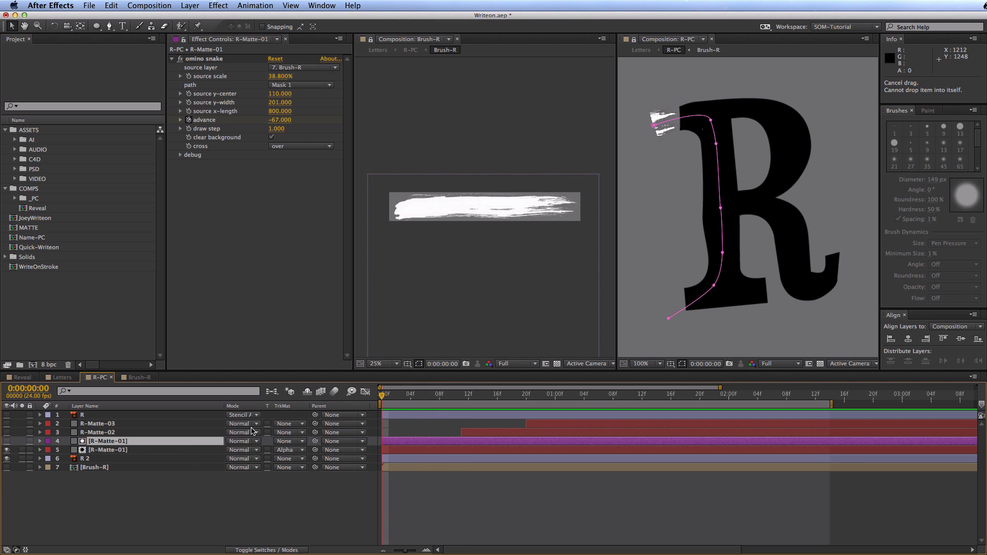
{"action": "key", "text": "super+u"}
{"action": "left_click_drag", "start_coordinate": [239, 462], "coordinate": [300, 494]}
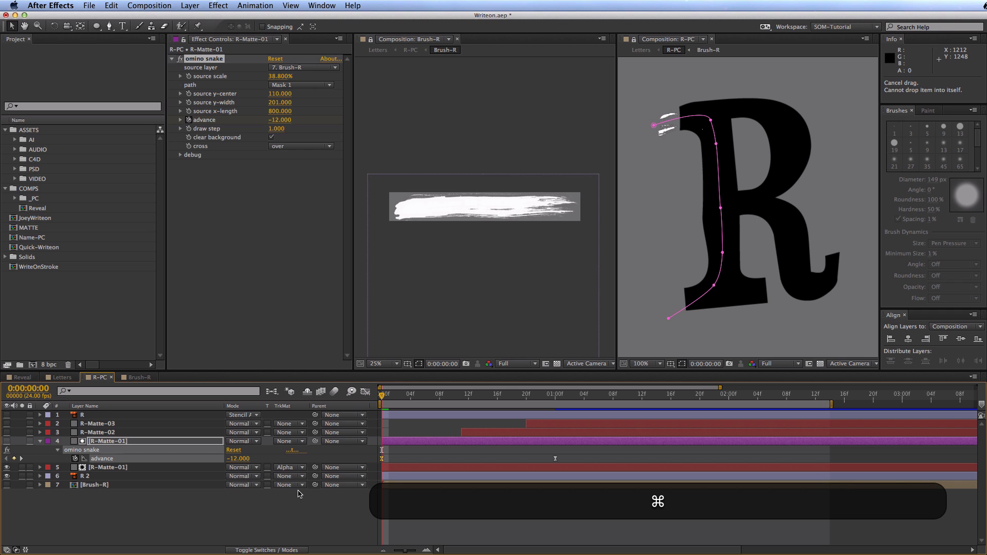
{"action": "key", "text": "space"}
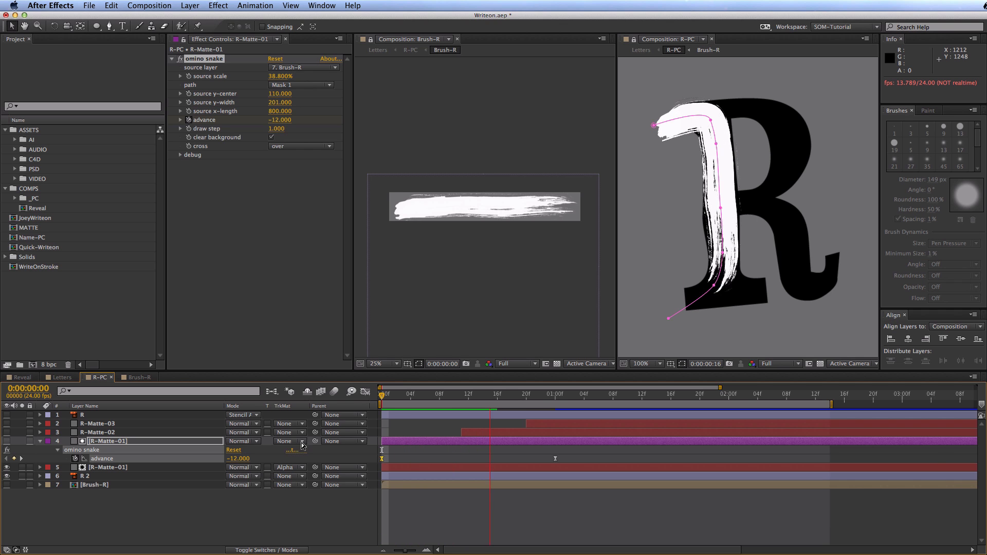
Replay the matted R-Matte-01 stroke over the R 2 reference to examine its start and end edges
{"action": "left_click", "coordinate": [641, 166]}
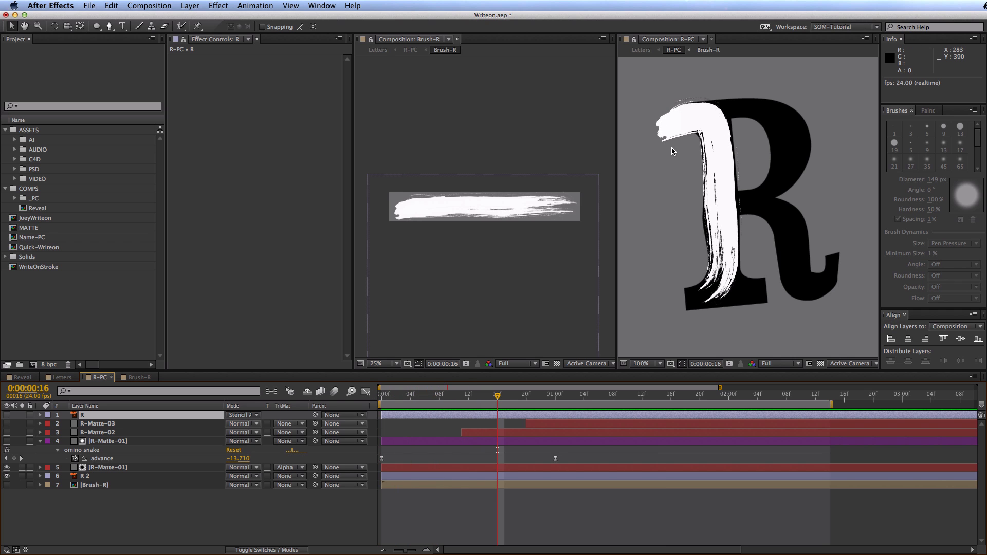
{"action": "key", "text": "space"}
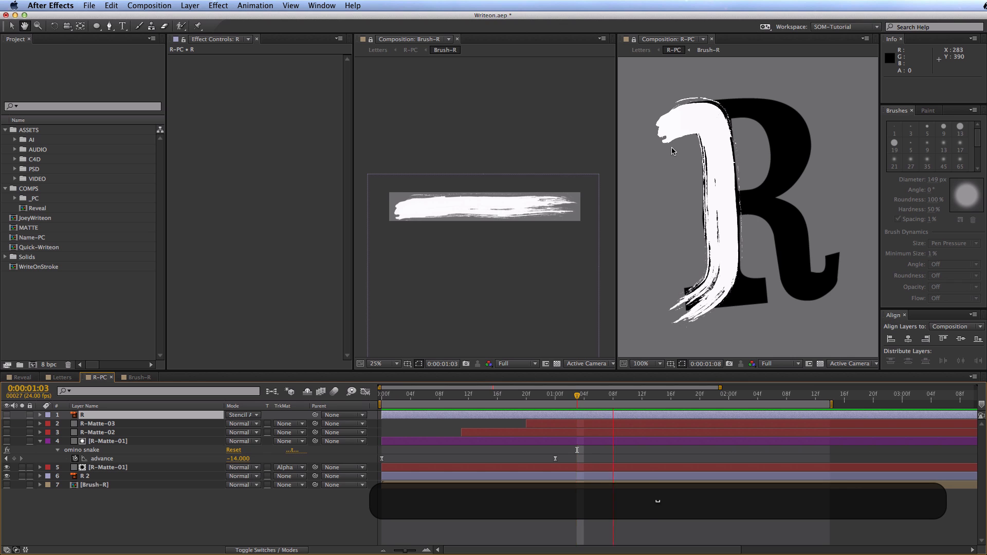
{"action": "key", "text": "F14"}
{"action": "key", "text": "F14"}
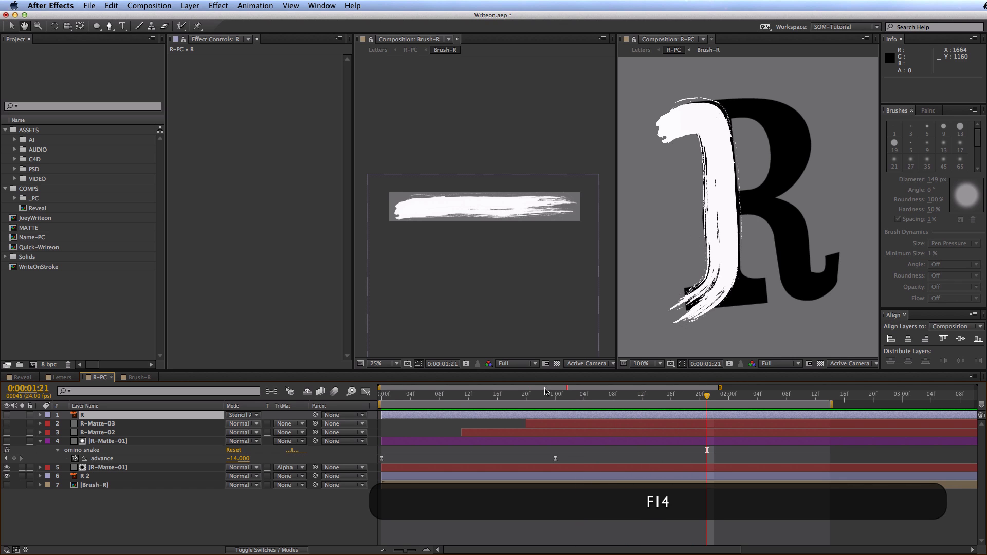
{"action": "key", "text": "F14"}
{"action": "key", "text": "space"}
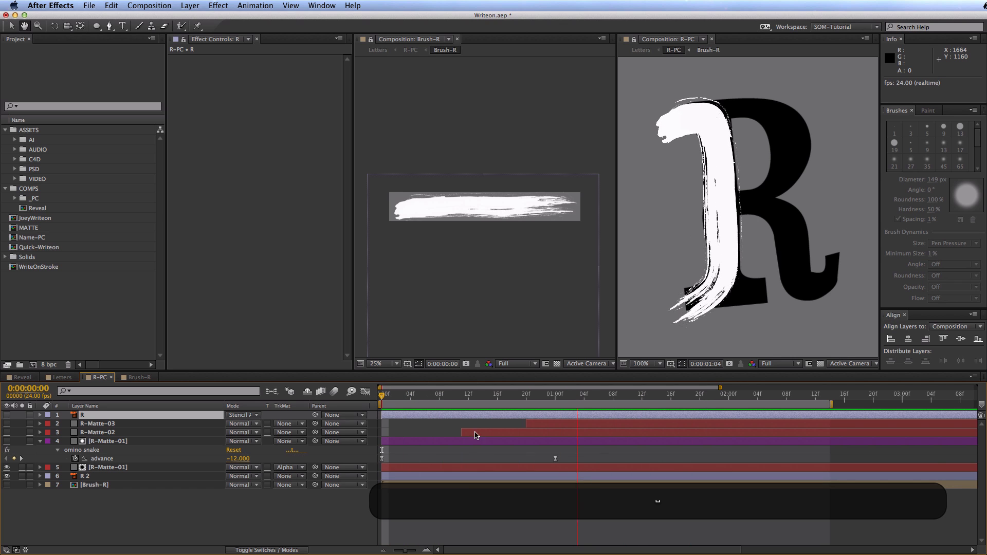
Collapse all layer properties, then remove the alpha matte from R-Matte-01 and delete its purple copy
{"action": "key", "text": "shift+super+Down"}
{"action": "key", "text": "v"}
{"action": "key", "text": "shift+super+grave"}
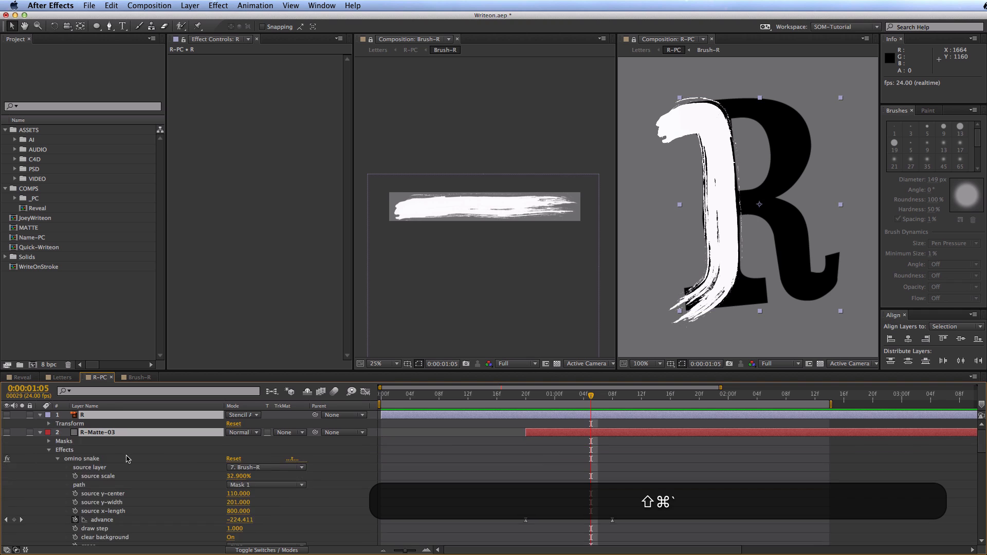
{"action": "key", "text": "shift+super+grave"}
{"action": "key", "text": "shift+super+a"}
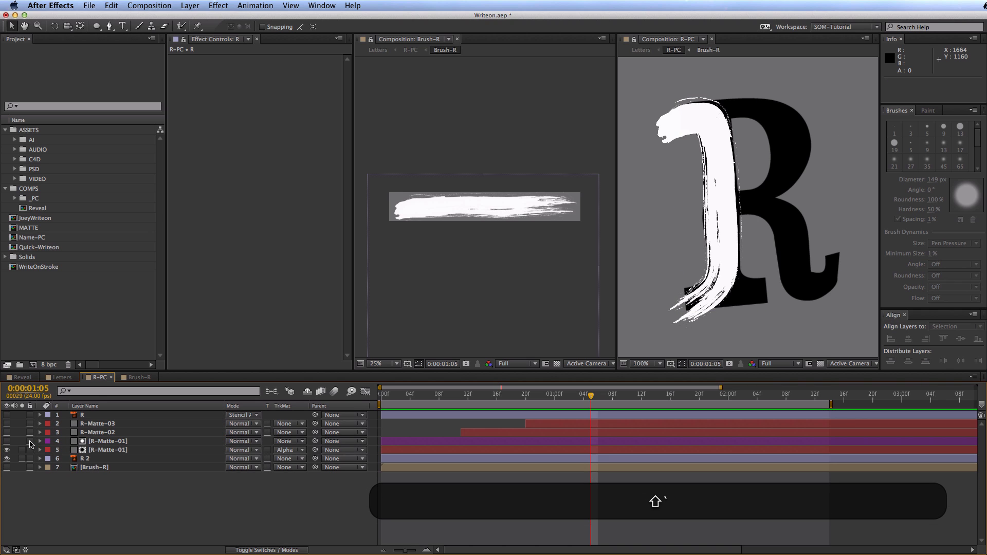
{"action": "left_click", "coordinate": [117, 443]}
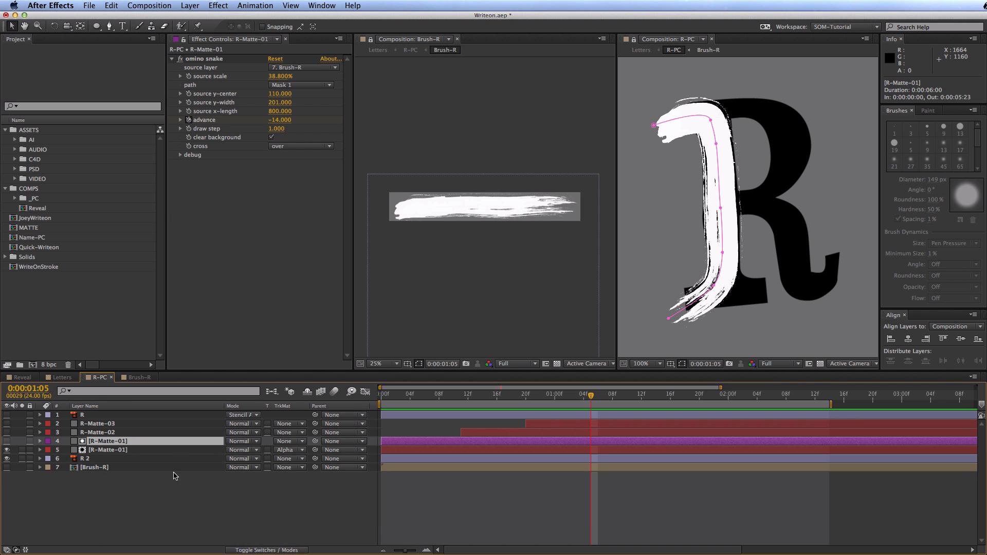
{"action": "left_click", "coordinate": [288, 450]}
{"action": "left_click", "coordinate": [295, 458]}
{"action": "key", "text": "BackSpace"}
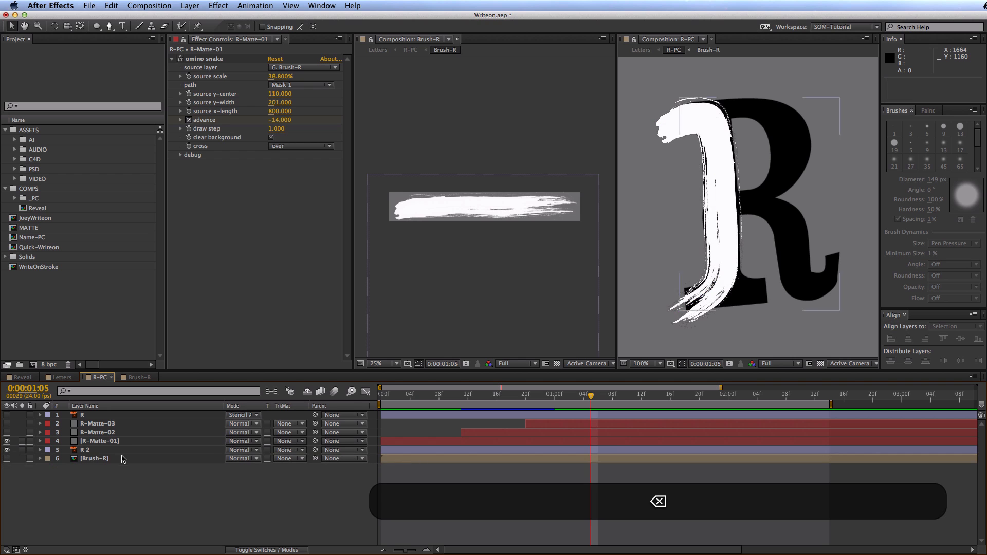
Show R-Matte-02 and R-Matte-03, and duplicate all three R-Matte layers with blue labels on the copies
{"action": "left_click_drag", "start_coordinate": [7, 432], "coordinate": [7, 423]}
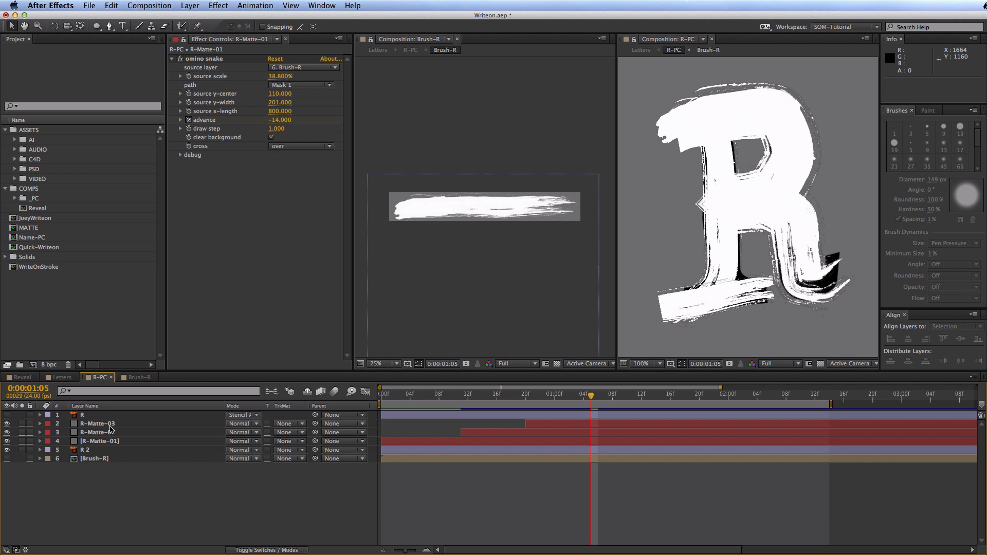
{"action": "left_click", "coordinate": [97, 424], "text": "shift"}
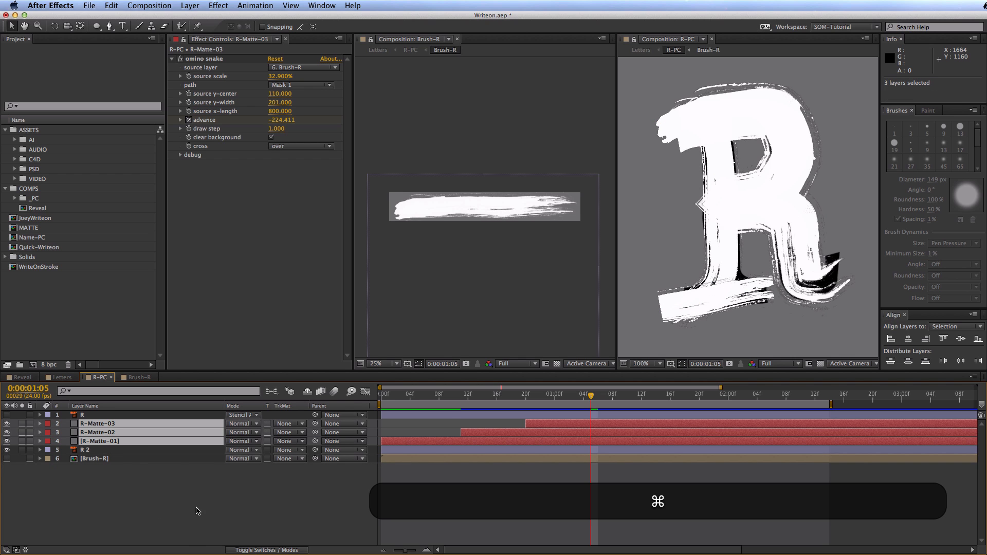
{"action": "key", "text": "super+d"}
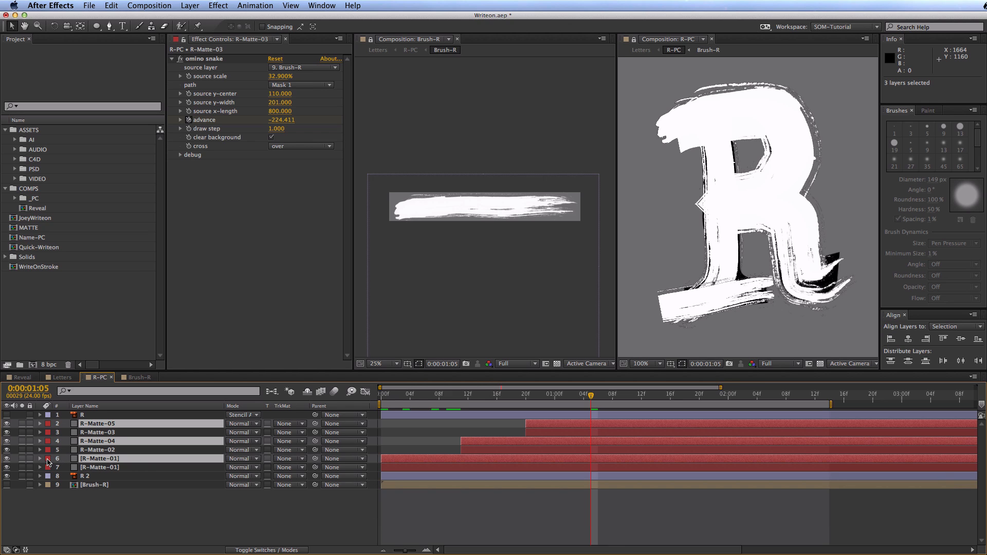
{"action": "left_click", "coordinate": [47, 459]}
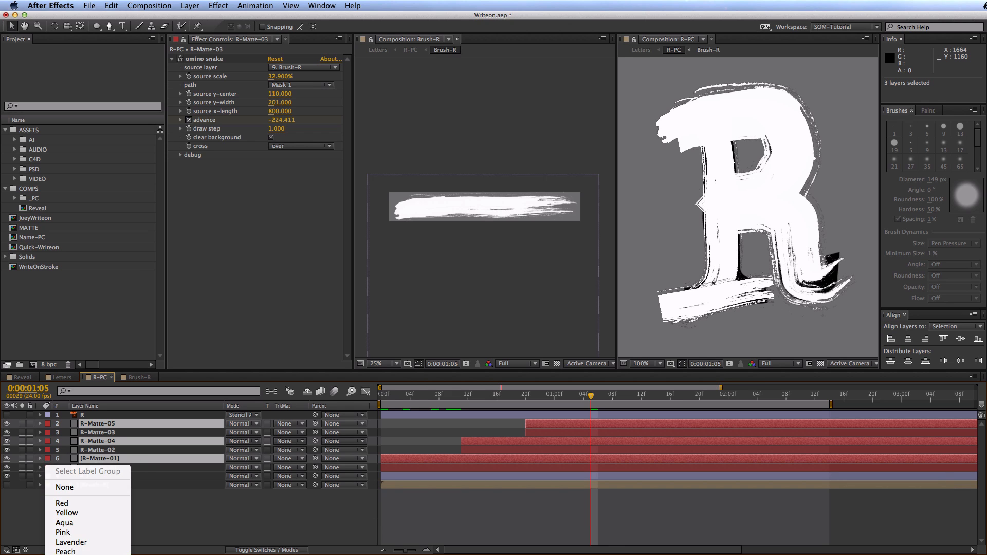
{"action": "left_click", "coordinate": [67, 551]}
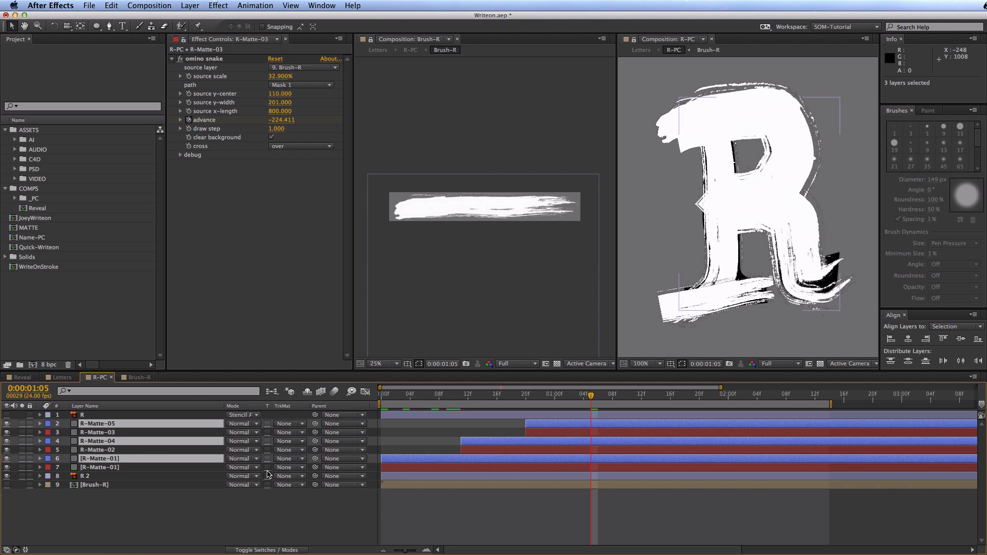
Reveal the advance keyframes on the three blue R-Matte copies, select their starting keyframes, and preview how the strokes advance
{"action": "key", "text": "u"}
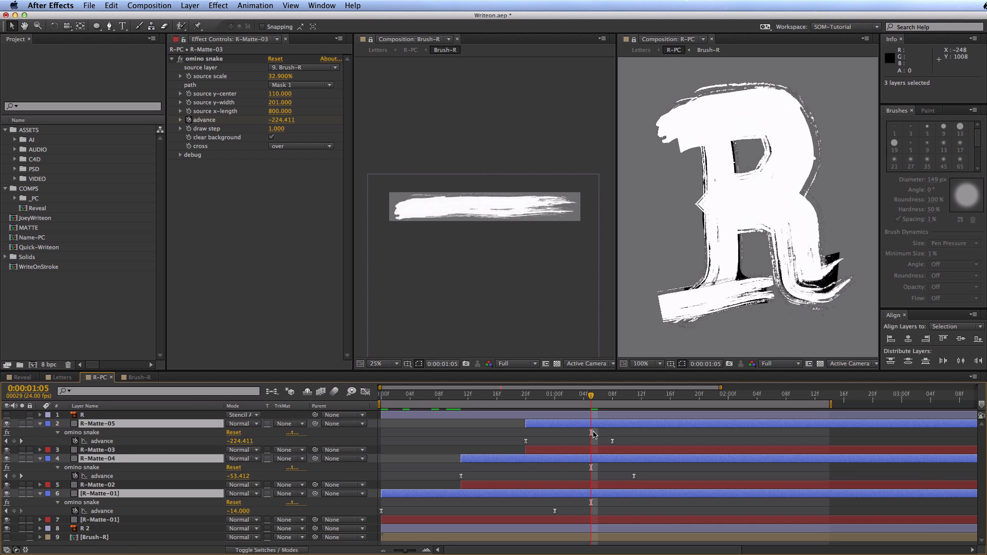
{"action": "left_click_drag", "start_coordinate": [550, 437], "coordinate": [378, 518]}
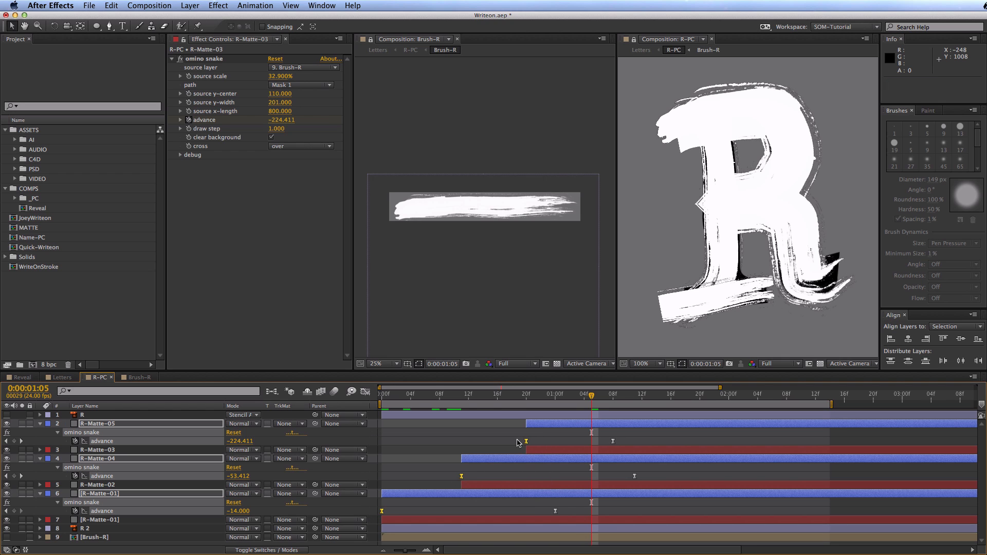
{"action": "double_click", "coordinate": [461, 477]}
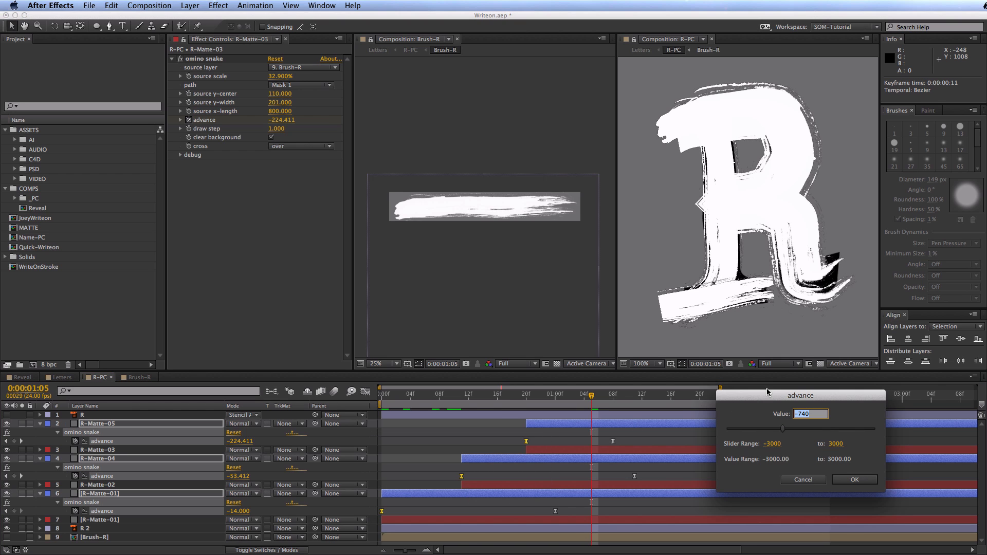
{"action": "mouse_move", "coordinate": [767, 392]}
{"action": "left_mouse_down"}
{"action": "mouse_move", "coordinate": [675, 404]}
{"action": "mouse_move", "coordinate": [455, 244]}
{"action": "left_mouse_up"}
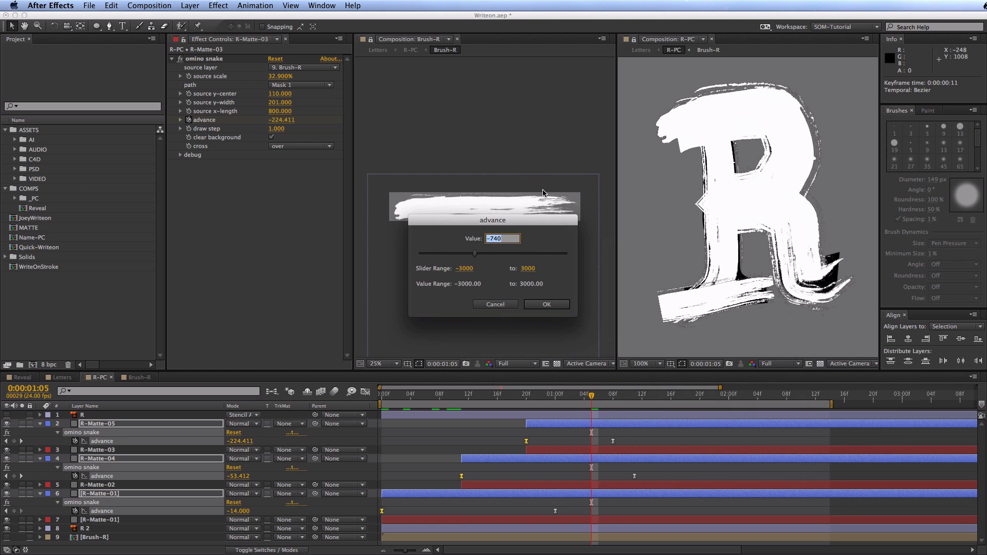
{"action": "key", "text": "Return"}
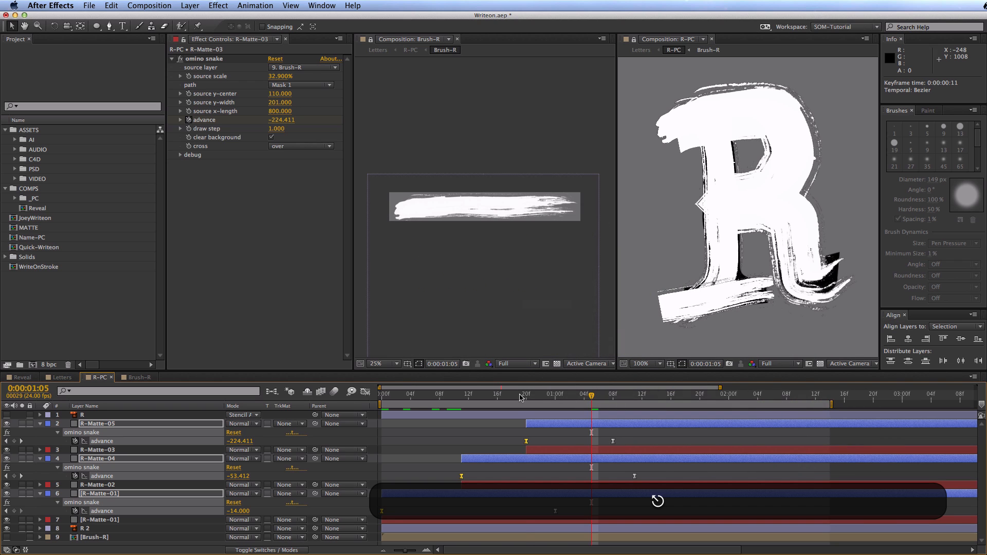
{"action": "key", "text": "j"}
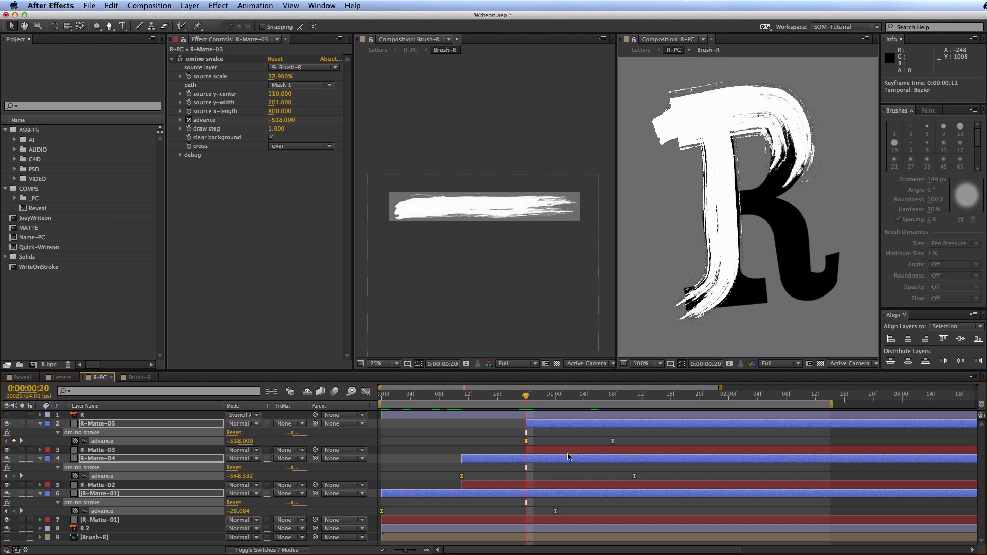
{"action": "left_click_drag", "start_coordinate": [612, 400], "coordinate": [650, 402]}
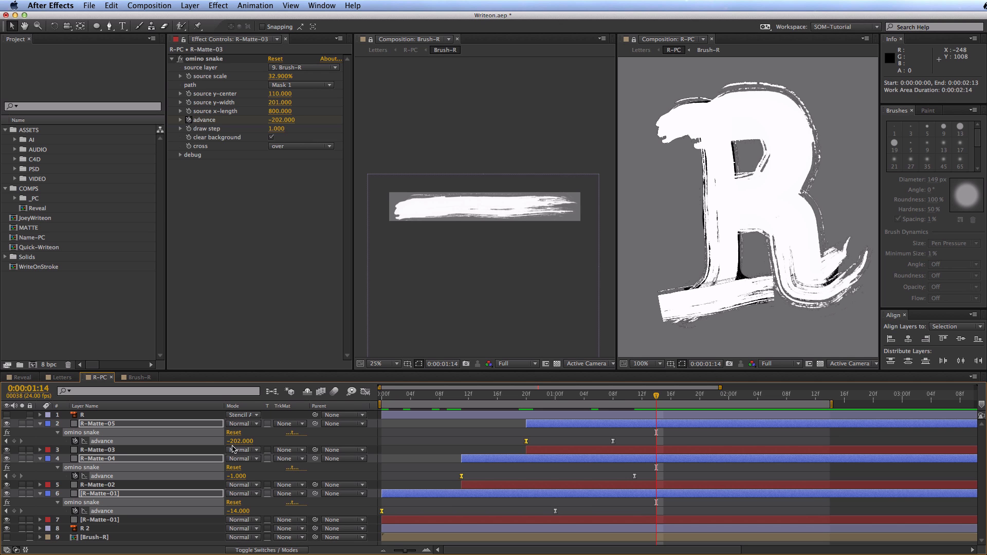
{"action": "key", "text": "KP_0"}
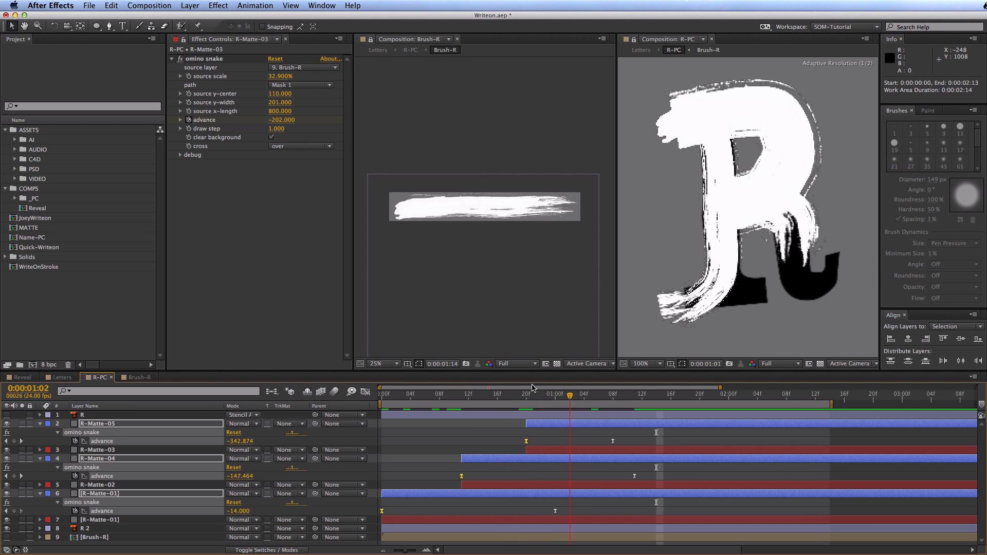
{"action": "left_click", "coordinate": [430, 394]}
{"action": "mouse_move", "coordinate": [430, 394]}
{"action": "left_mouse_down"}
{"action": "mouse_move", "coordinate": [617, 394]}
{"action": "mouse_move", "coordinate": [382, 395]}
{"action": "left_mouse_up"}
{"action": "key", "text": "KP_0"}
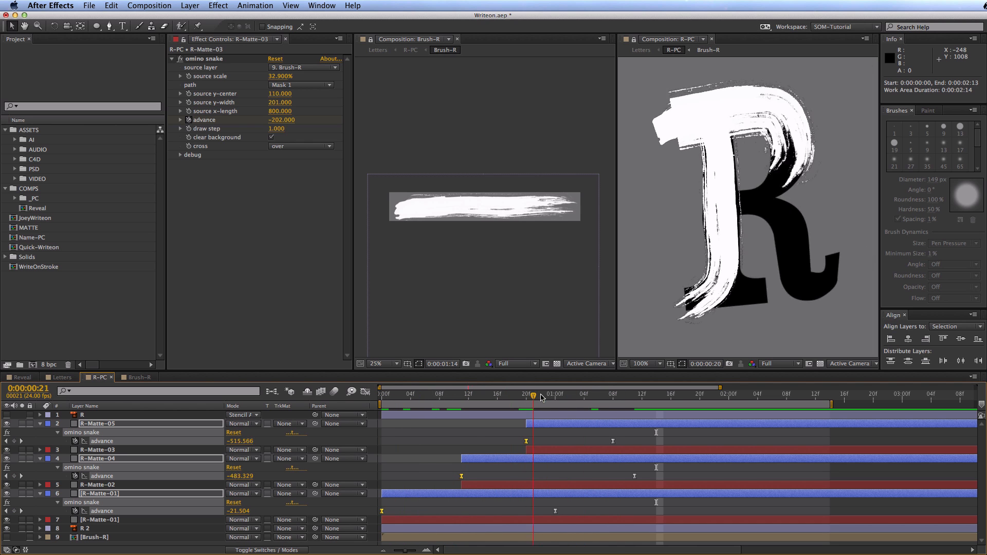
Set the starting advance keyframes of all three blue R-Matte copies to 0 and collapse the layer properties
{"action": "double_click", "coordinate": [526, 441]}
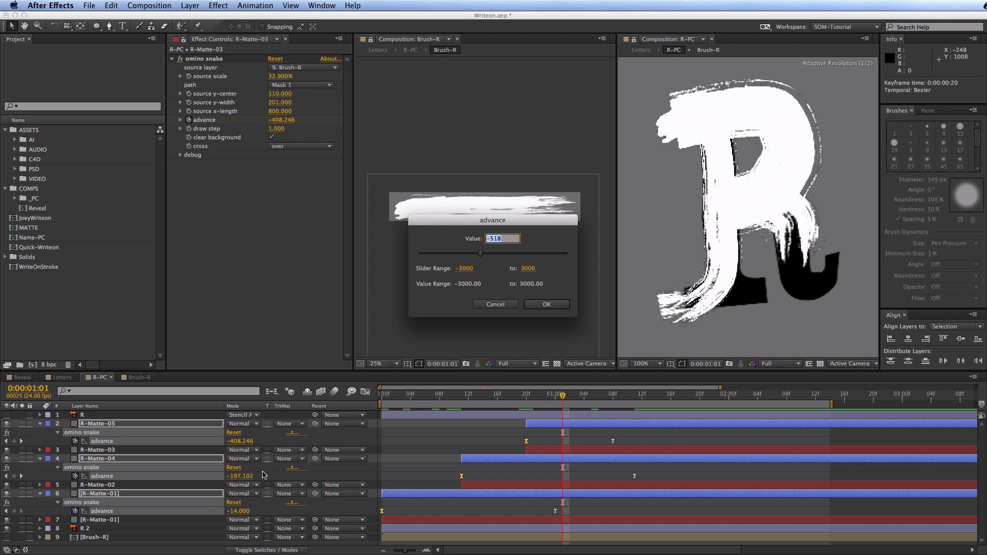
{"action": "type", "text": "0"}
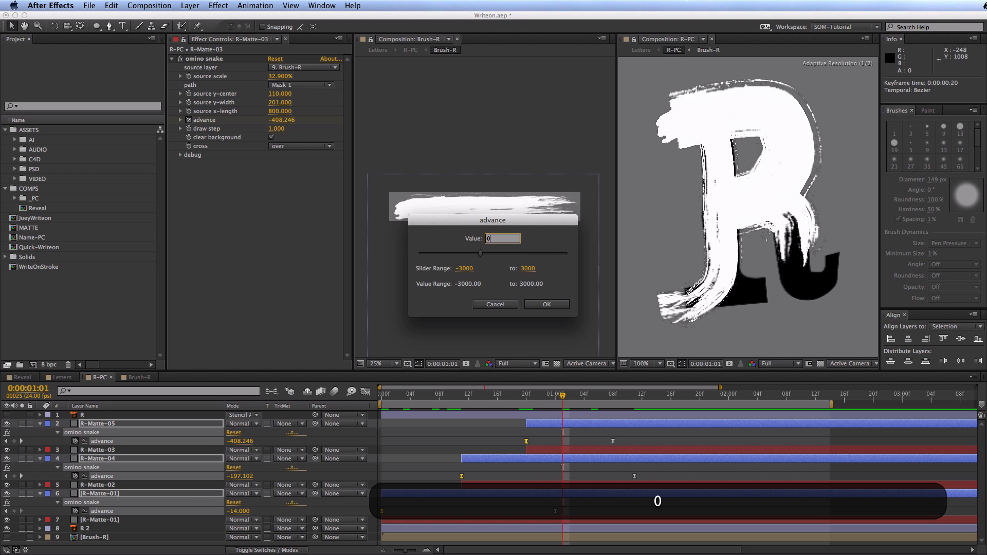
{"action": "key", "text": "Return"}
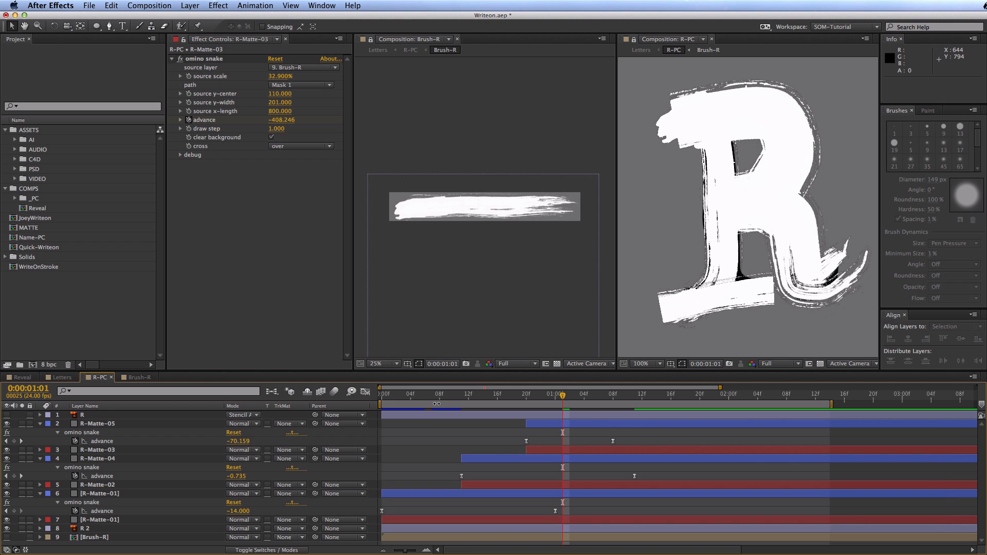
{"action": "key", "text": "u"}
{"action": "key", "text": "u"}
{"action": "key", "text": "u"}
{"action": "key", "text": "u"}
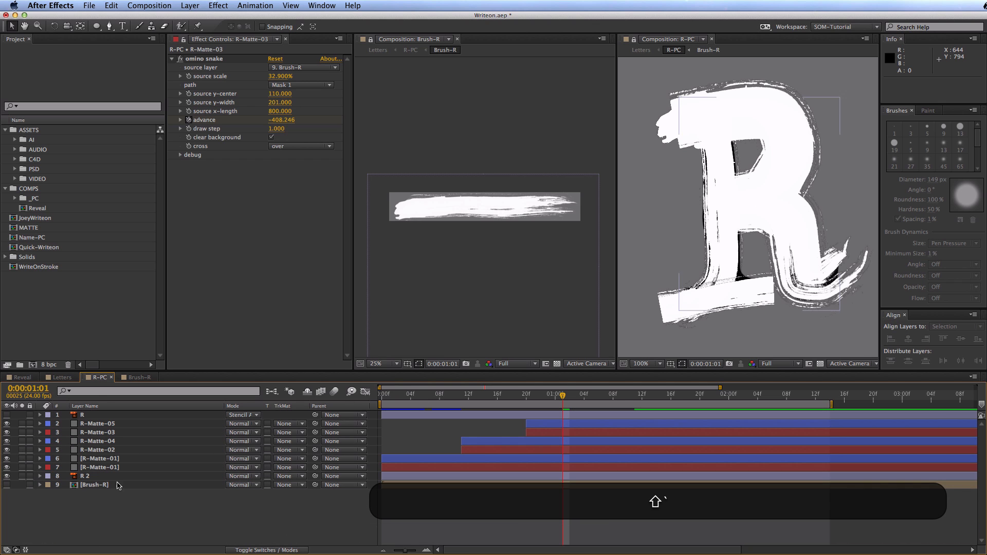
Apply an alpha track matte to the red R-Matte-01, R-Matte-02 and R-Matte-03 layers from the blue copies above them, and preview the strokes
{"action": "left_click", "coordinate": [136, 467]}
{"action": "left_click", "coordinate": [136, 450], "text": "super"}
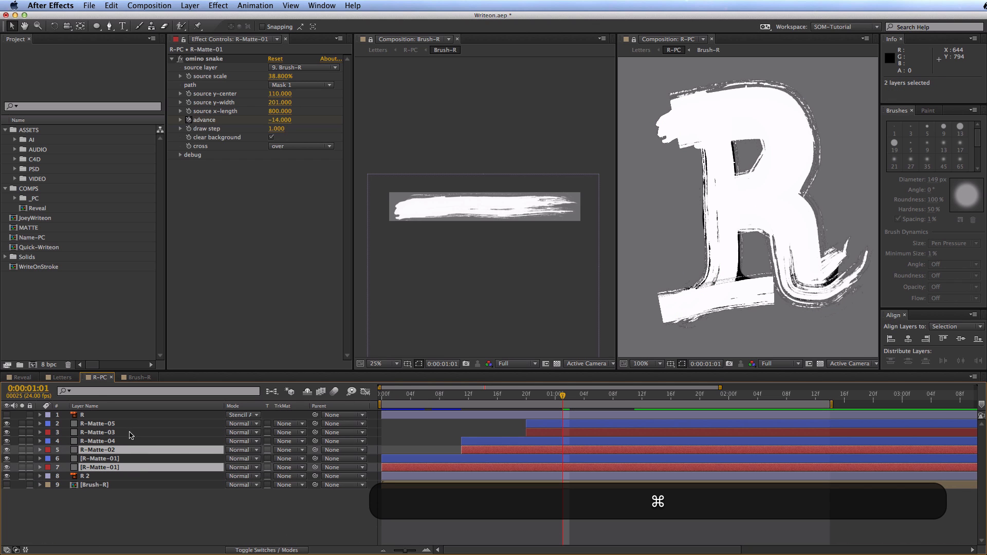
{"action": "left_click", "coordinate": [131, 432], "text": "super"}
{"action": "left_click", "coordinate": [293, 435]}
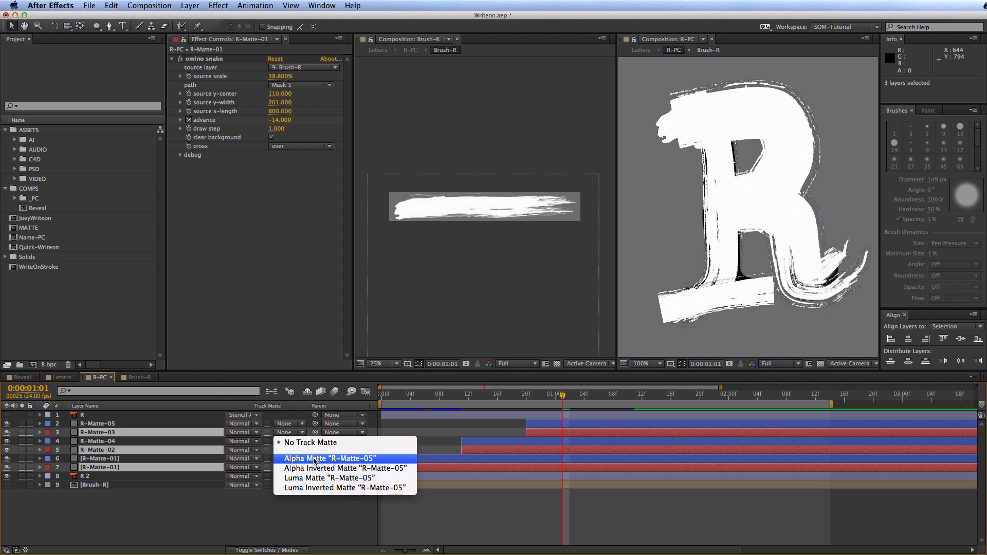
{"action": "left_click", "coordinate": [311, 459]}
{"action": "left_click", "coordinate": [357, 509]}
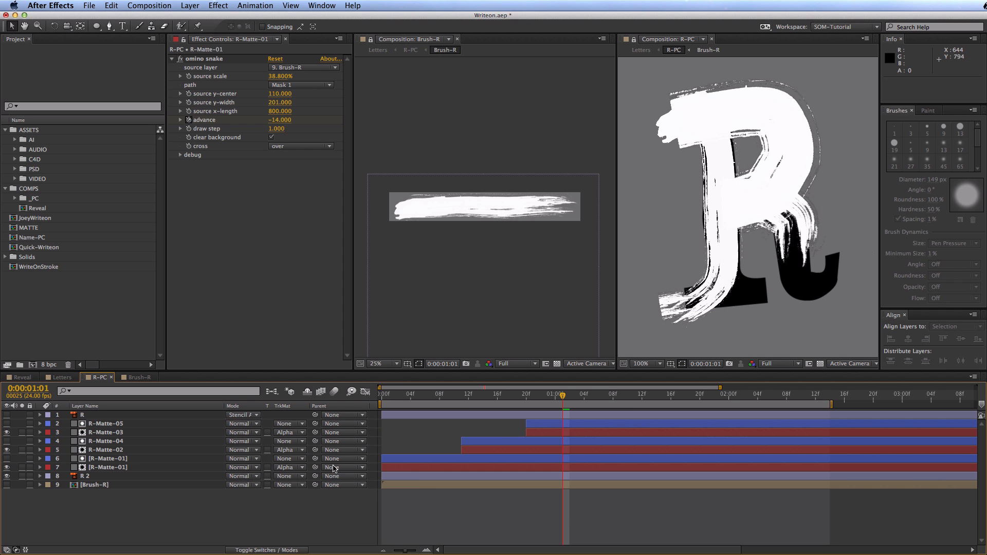
{"action": "key", "text": "KP_0"}
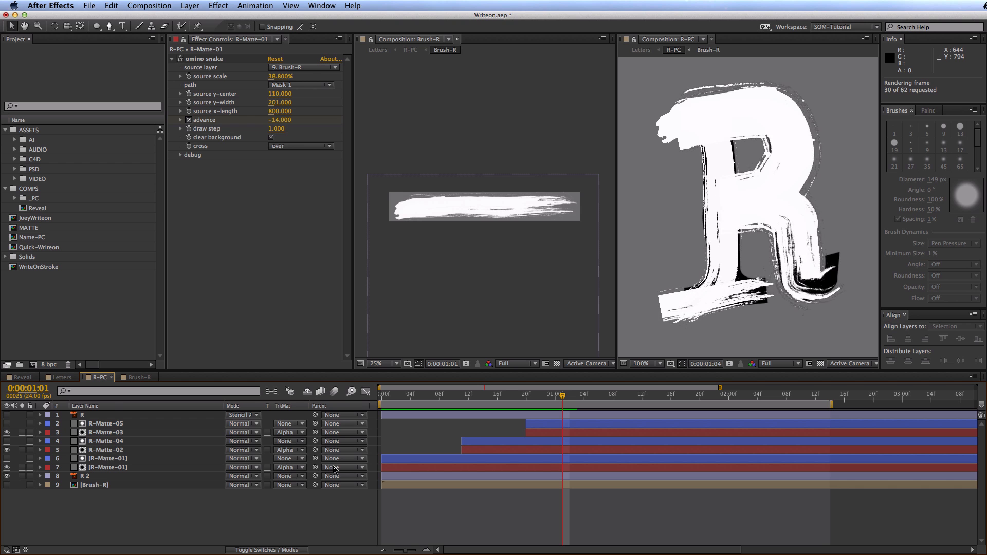
{"action": "key", "text": "space"}
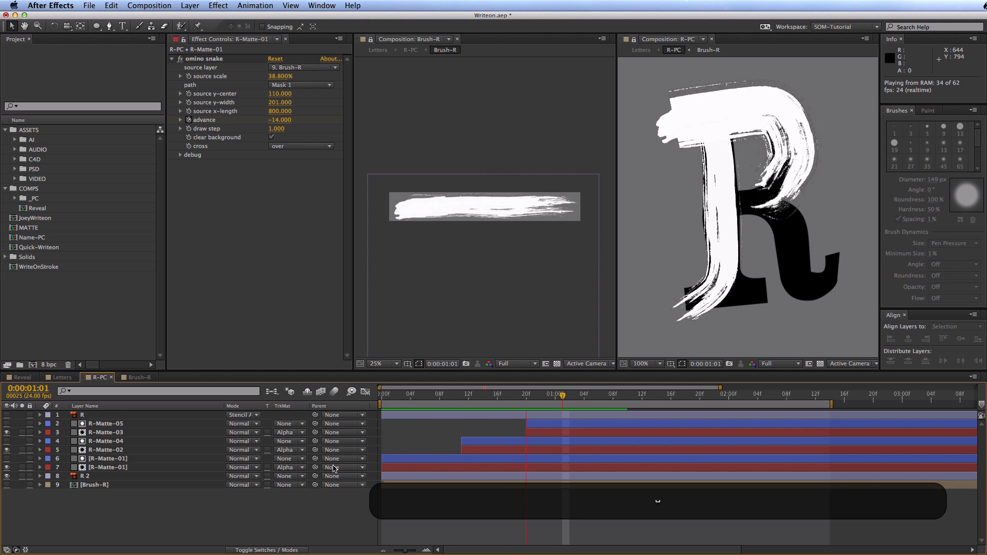
{"action": "key", "text": "space"}
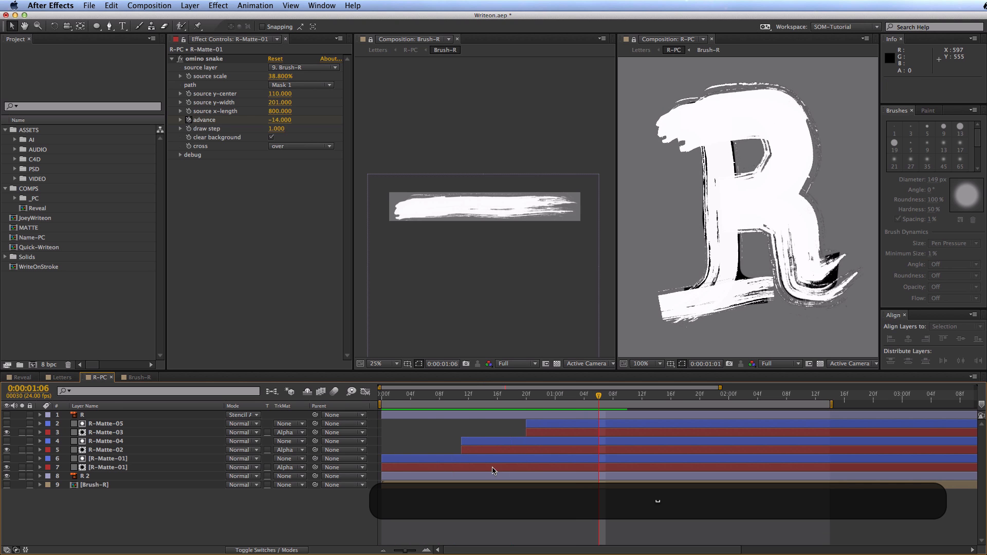
Hide the R 2 reference, turn on the R stencil layer, and preview the write-on inside the letter shape
{"action": "left_click", "coordinate": [87, 476]}
{"action": "left_click", "coordinate": [6, 476]}
{"action": "left_click", "coordinate": [72, 493]}
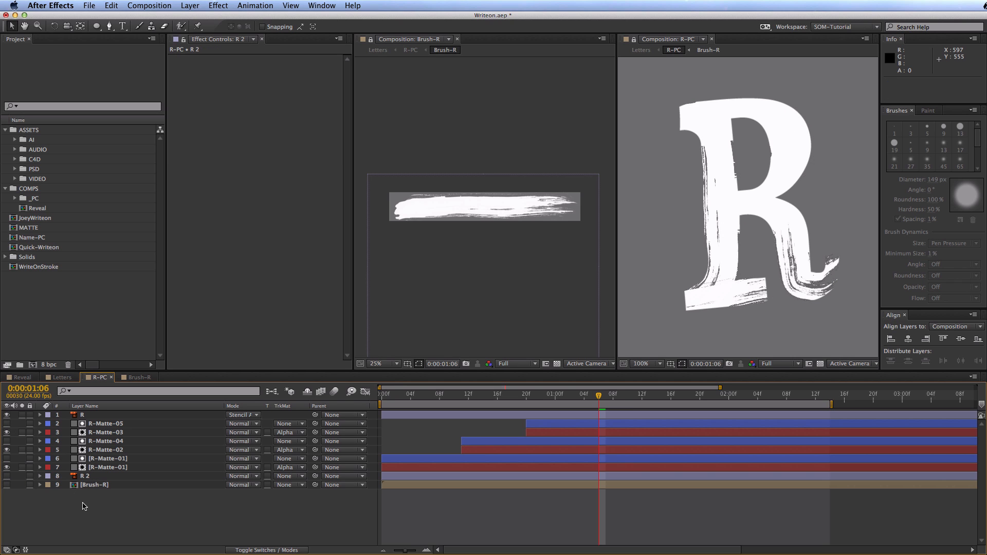
{"action": "key", "text": "KP_0"}
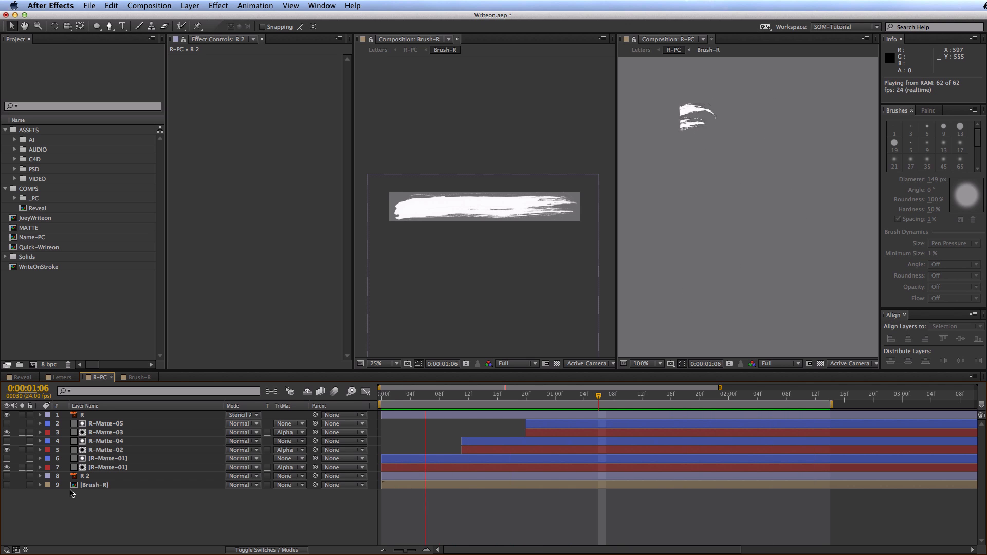
{"action": "key", "text": "space"}
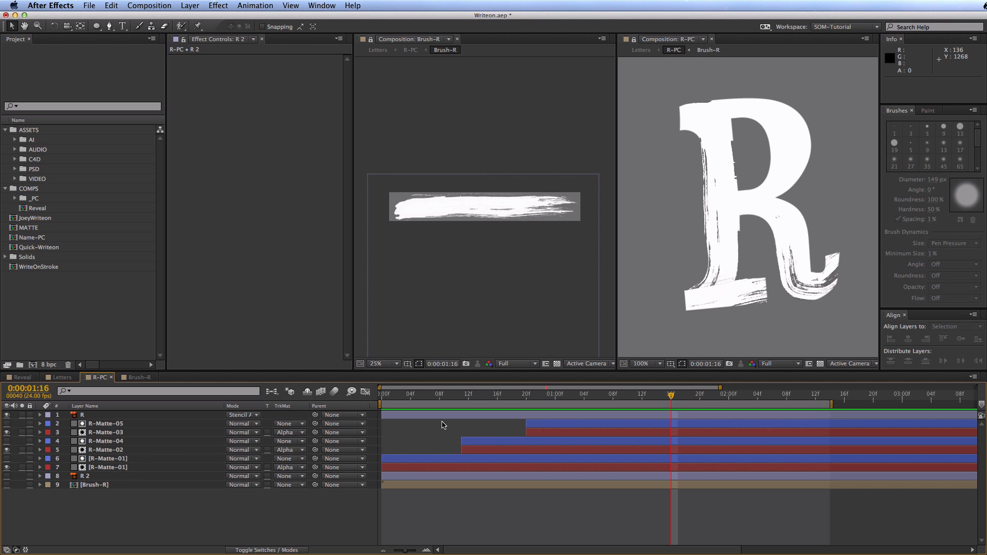
Duplicate the R-Matte-01 stroke together with its blue matte and nudge the position of the copied pair slightly off the original
{"action": "left_click", "coordinate": [123, 468]}
{"action": "left_click", "coordinate": [124, 458], "text": "shift"}
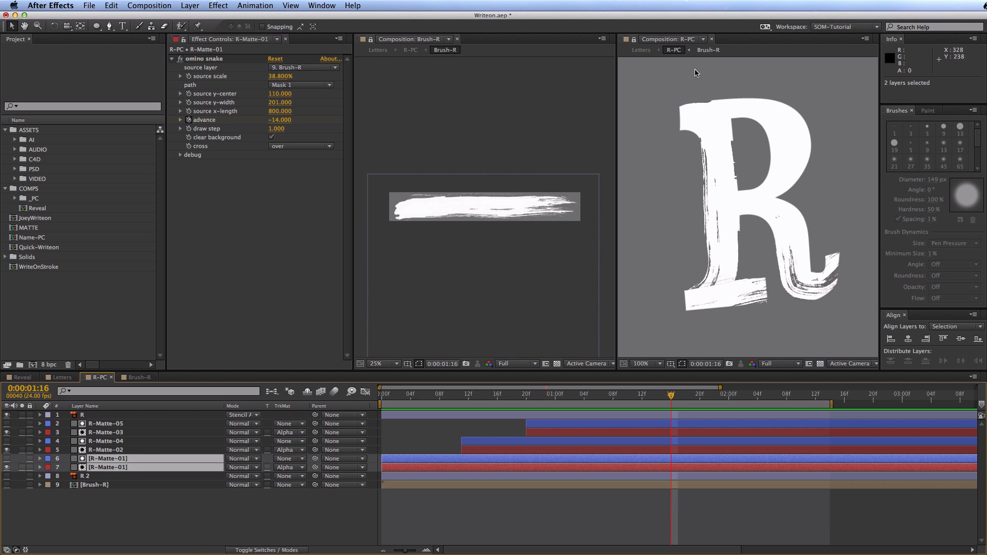
{"action": "key", "text": "super"}
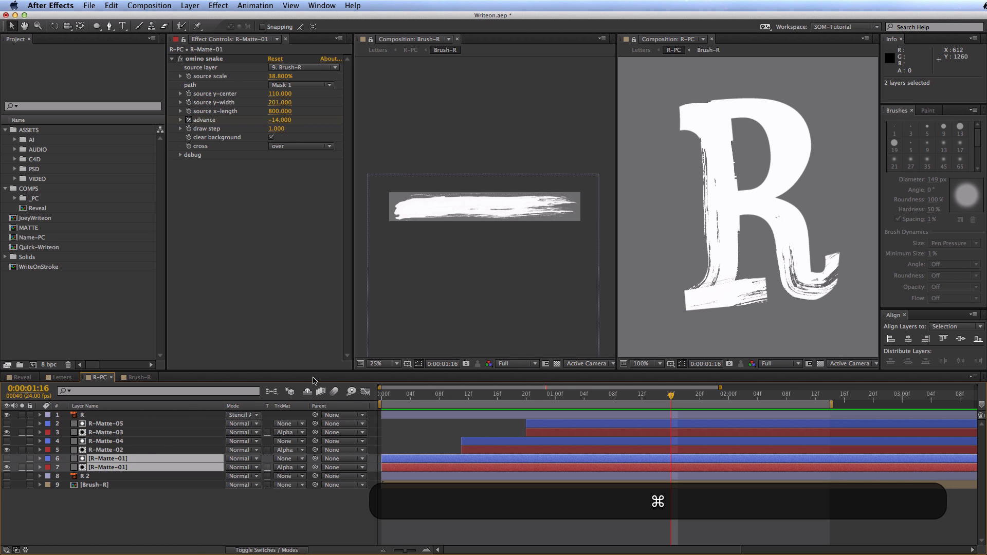
{"action": "key", "text": "super+d"}
{"action": "key", "text": "shift"}
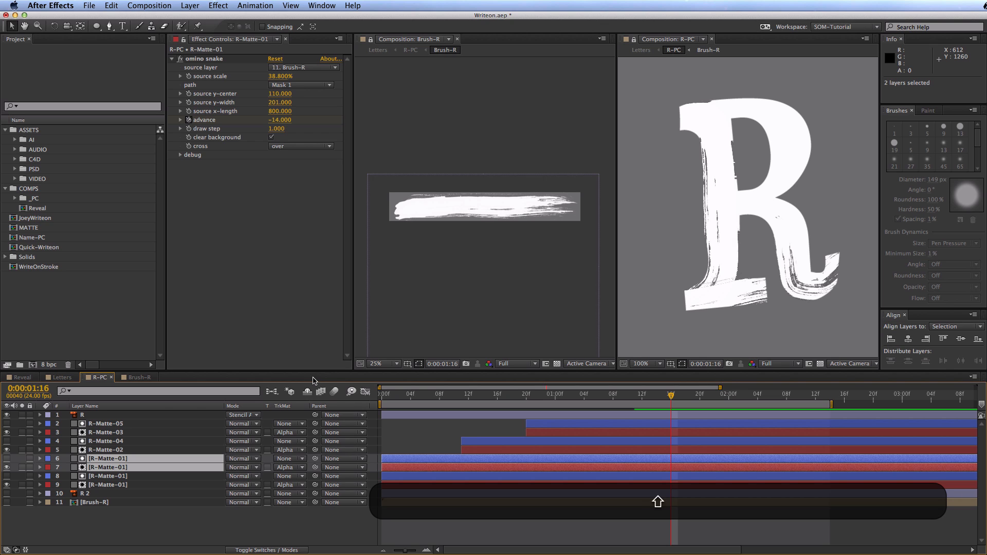
{"action": "key", "text": "shift+Left"}
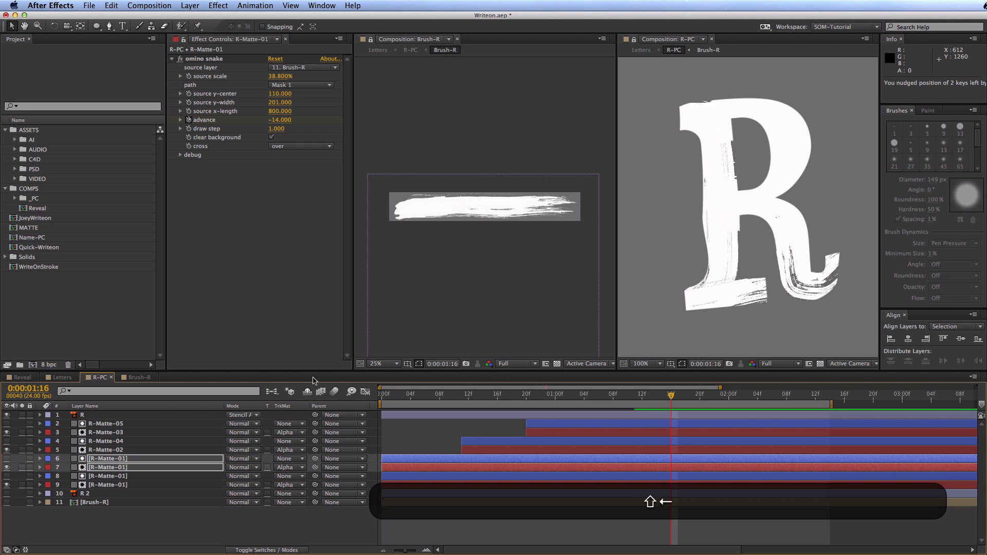
{"action": "key", "text": "shift+Up"}
{"action": "key", "text": "shift+Left"}
{"action": "key", "text": "shift+Right"}
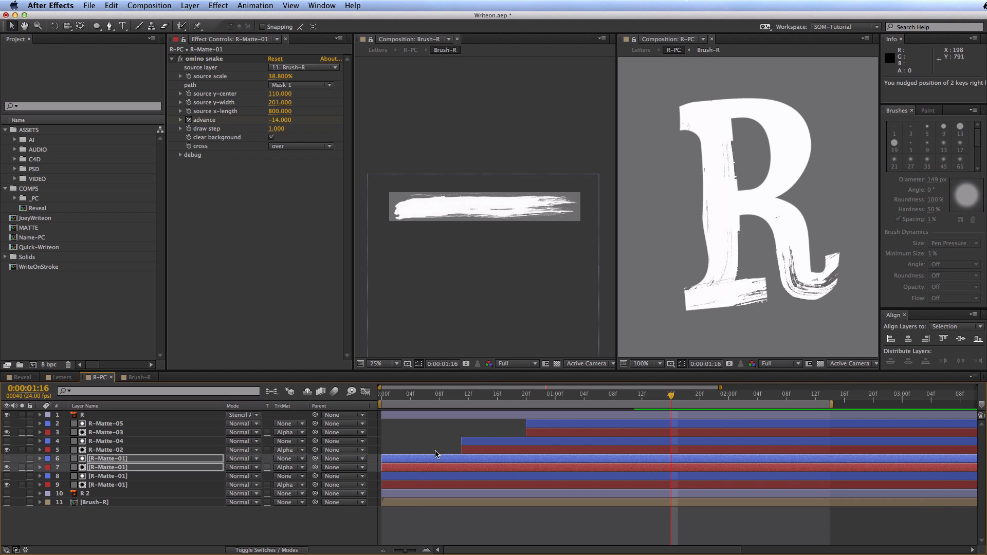
Shift the duplicated R-Matte-01 pair two frames later and play the animation from the first frame
{"action": "key", "text": "alt"}
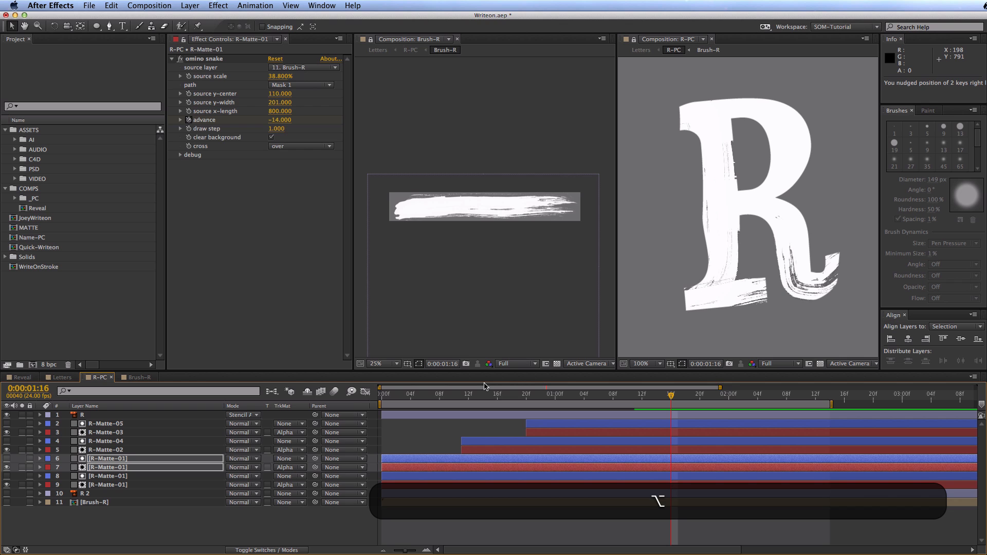
{"action": "key", "text": "alt+Page_Down"}
{"action": "key", "text": "alt+Page_Down"}
{"action": "key", "text": "Home"}
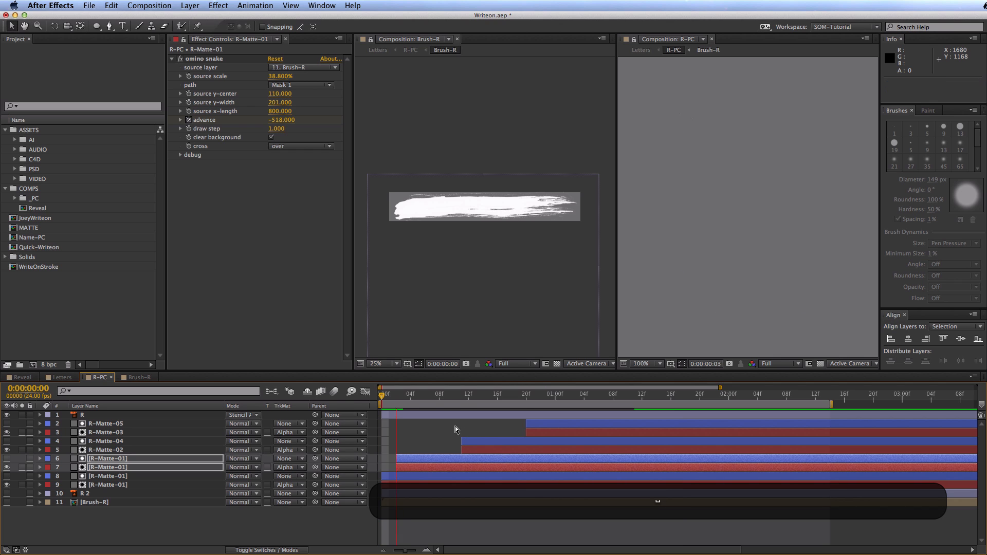
{"action": "key", "text": "space"}
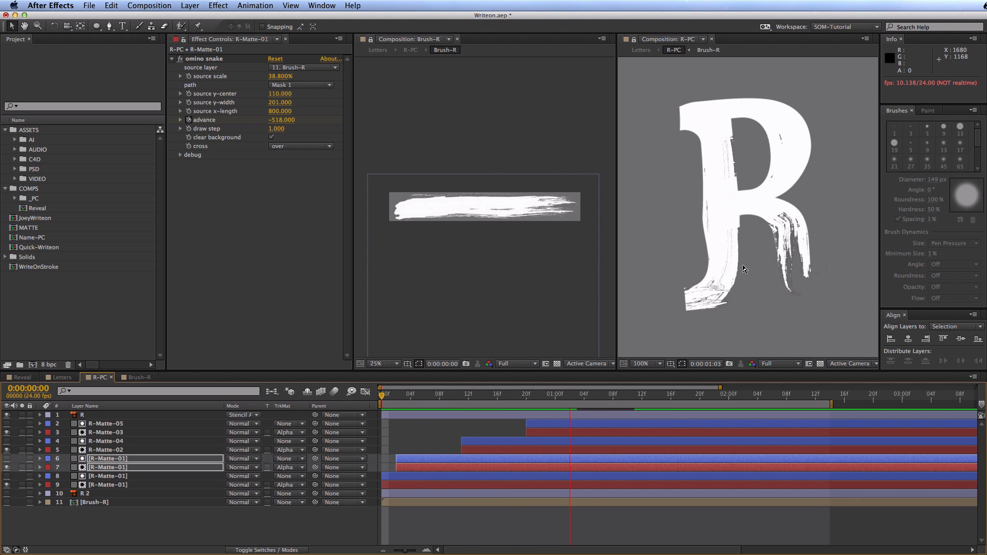
{"action": "key", "text": "space"}
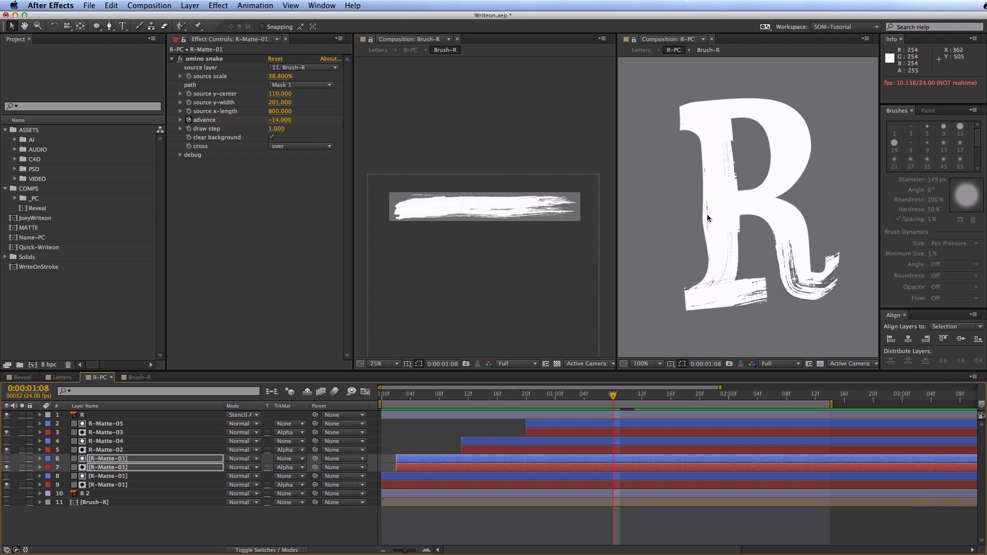
Duplicate the R-Matte-02 stroke with its R-Matte-04 matte, shift the copies two frames later, and nudge them upward
{"action": "left_click", "coordinate": [121, 451]}
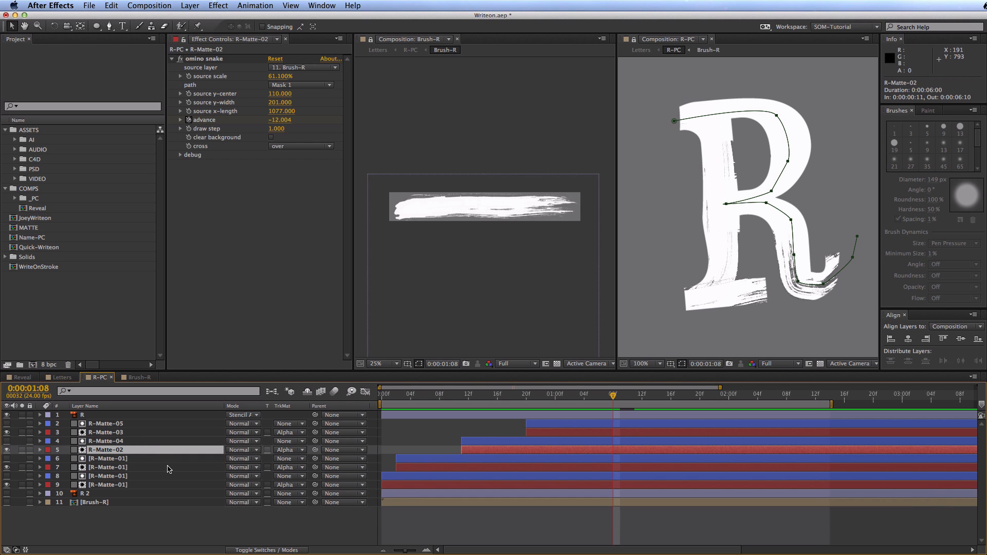
{"action": "left_click", "coordinate": [109, 441]}
{"action": "left_click", "coordinate": [122, 451], "text": "shift"}
{"action": "key", "text": "super+shift+d"}
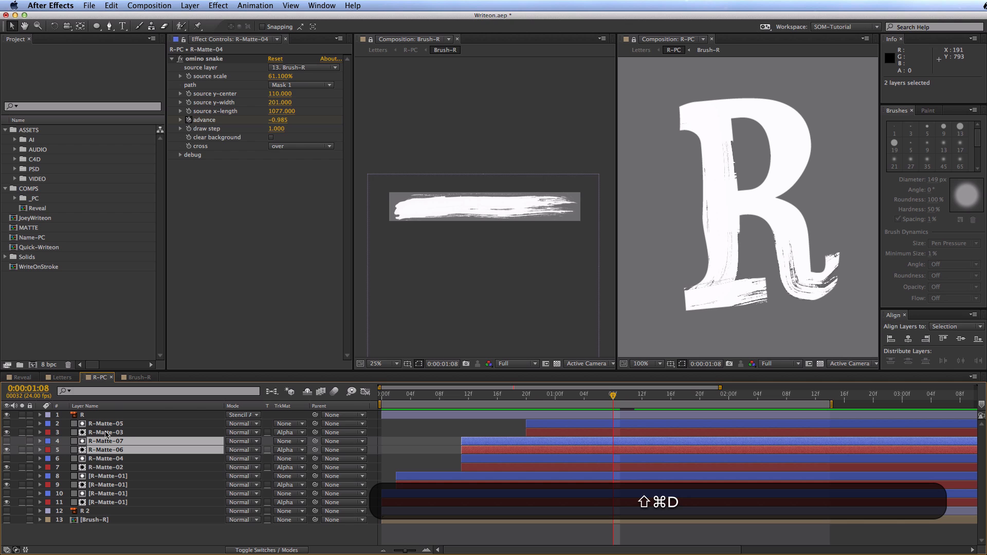
{"action": "key", "text": "alt+Page_Down"}
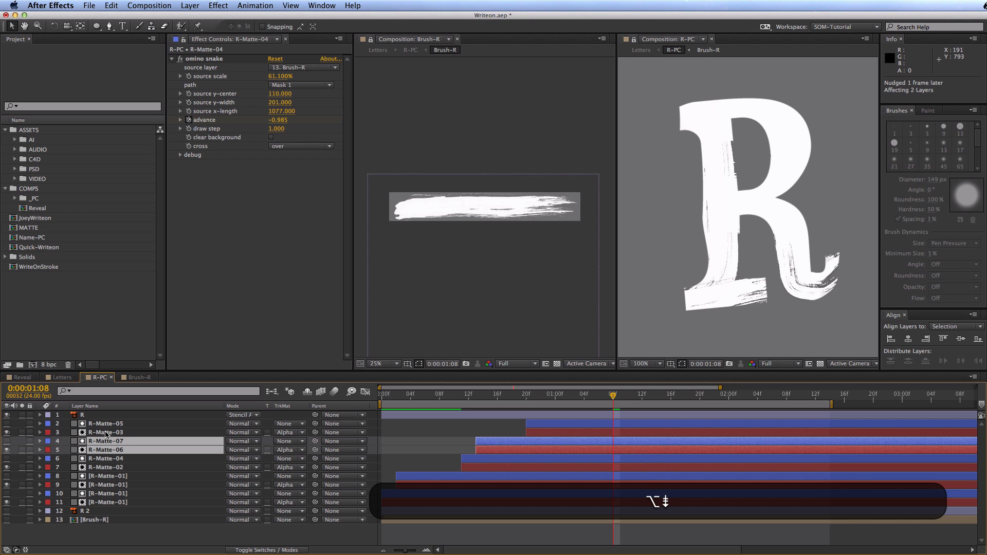
{"action": "key", "text": "alt+Up"}
{"action": "key", "text": "shift+Up"}
{"action": "key", "text": "shift+Up"}
{"action": "key", "text": "shift+Up"}
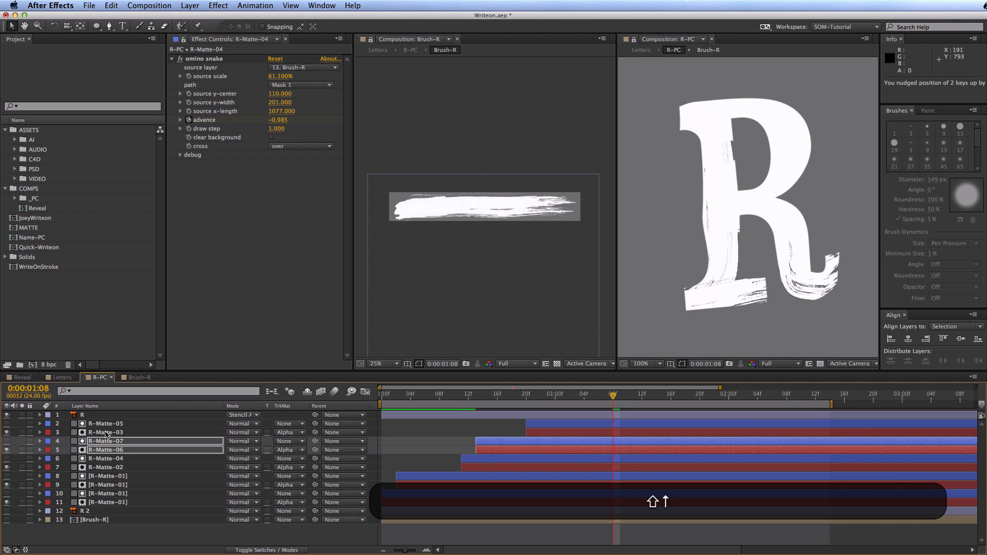
Nudge the duplicated R-Matte-06 and R-Matte-07 pair right, up and down to fine-tune its offset from the original stroke
{"action": "key", "text": "shift+Right"}
{"action": "key", "text": "shift+Right"}
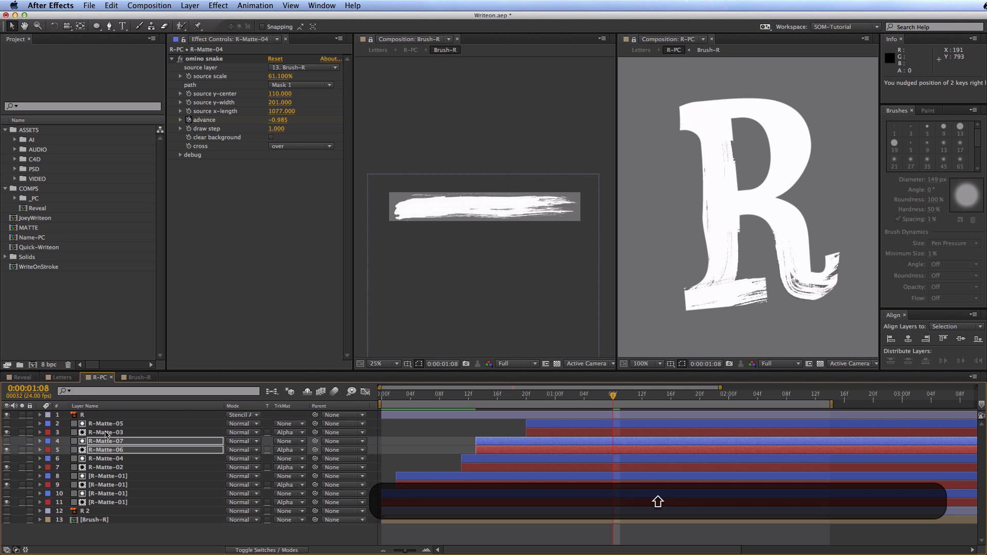
{"action": "key", "text": "shift+Up"}
{"action": "key", "text": "shift+Down"}
{"action": "key", "text": "shift+Up"}
{"action": "key", "text": "Up"}
{"action": "key", "text": "shift+Left"}
{"action": "key", "text": "shift+Down"}
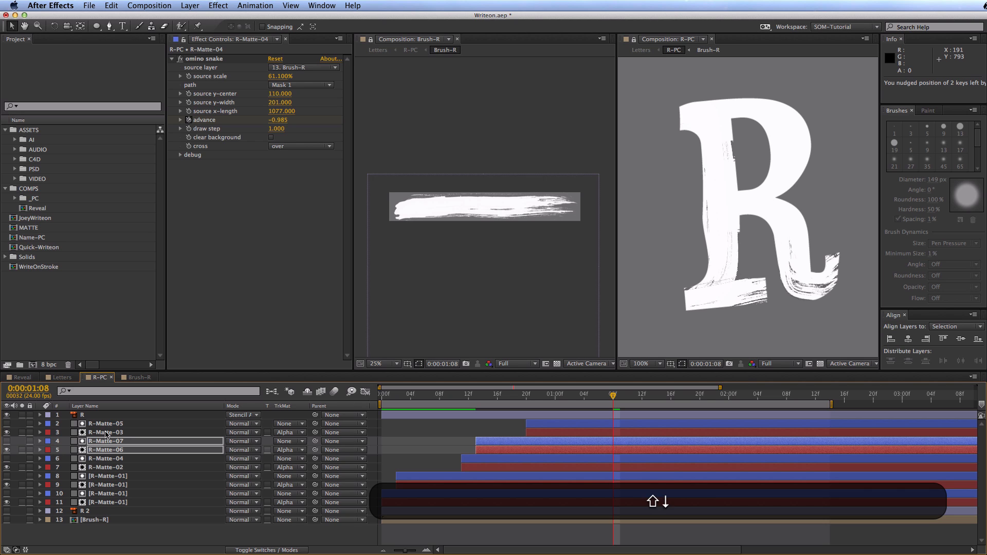
{"action": "key", "text": "Down"}
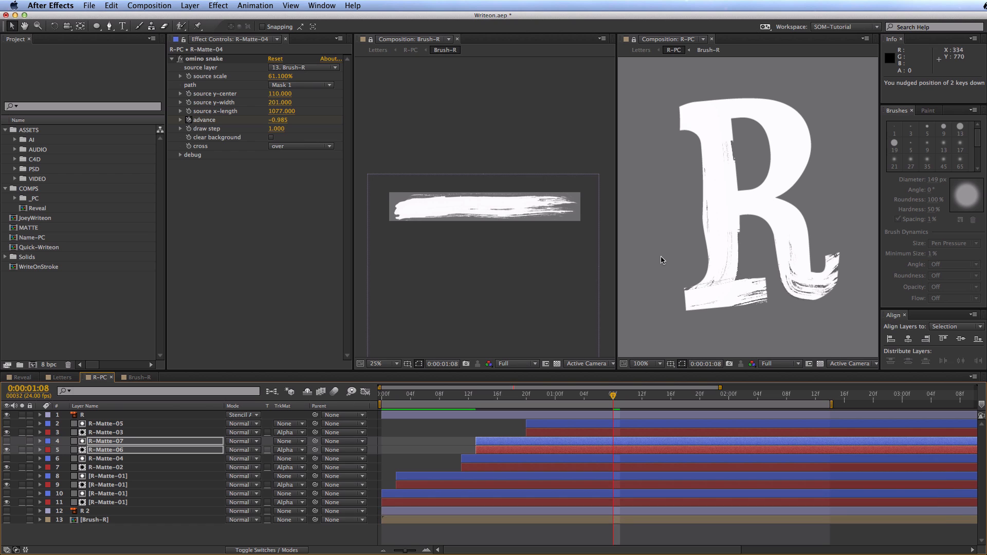
Duplicate the R-Matte-03 stroke together with its R-Matte-05 matte and shift the copies two frames later
{"action": "left_click", "coordinate": [137, 433]}
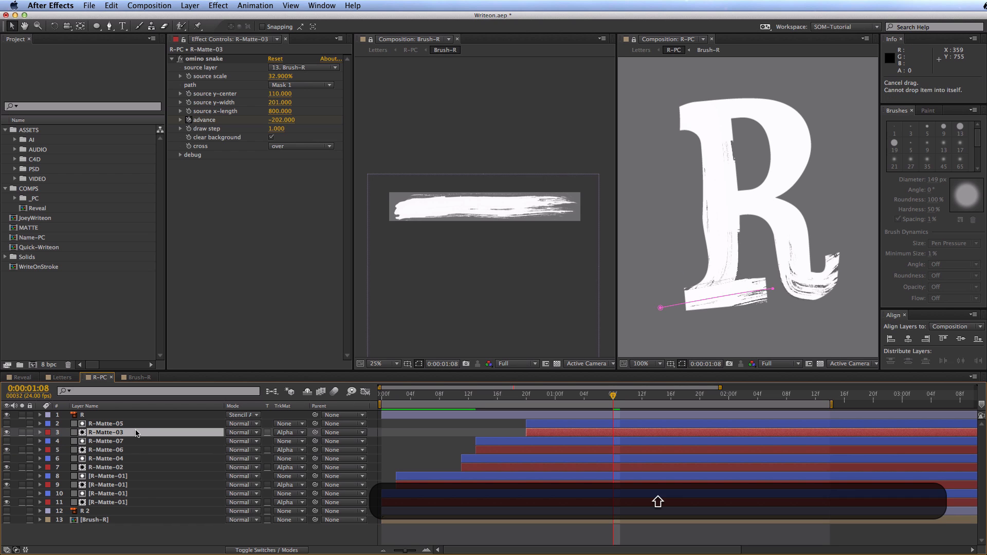
{"action": "left_click", "coordinate": [125, 423], "text": "shift"}
{"action": "key", "text": "super+shift+d"}
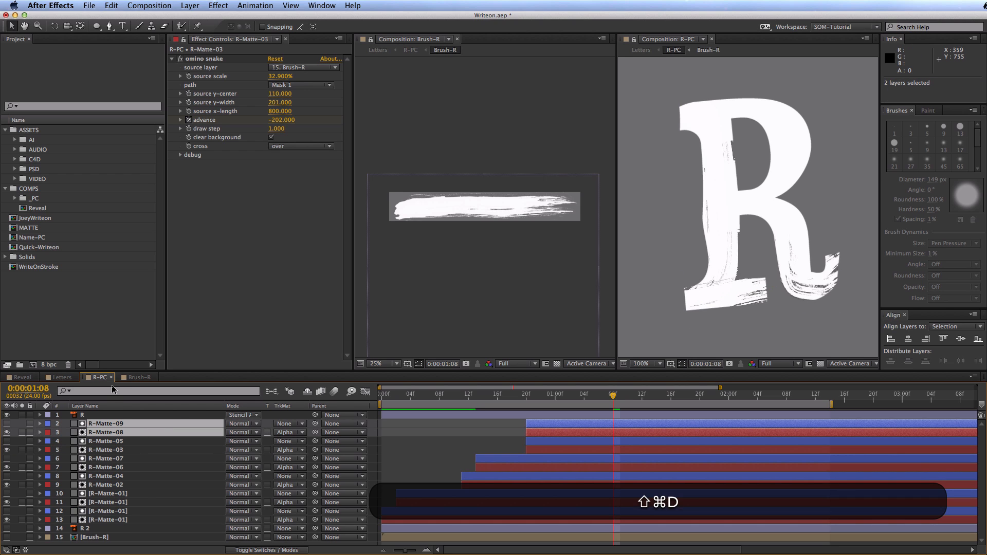
{"action": "key", "text": "alt+Page_Down"}
{"action": "key", "text": "alt+Page_Down"}
Nudge the duplicated R-Matte-08 and R-Matte-09 pair down and to the right of the original foot stroke
{"action": "key", "text": "shift+Up"}
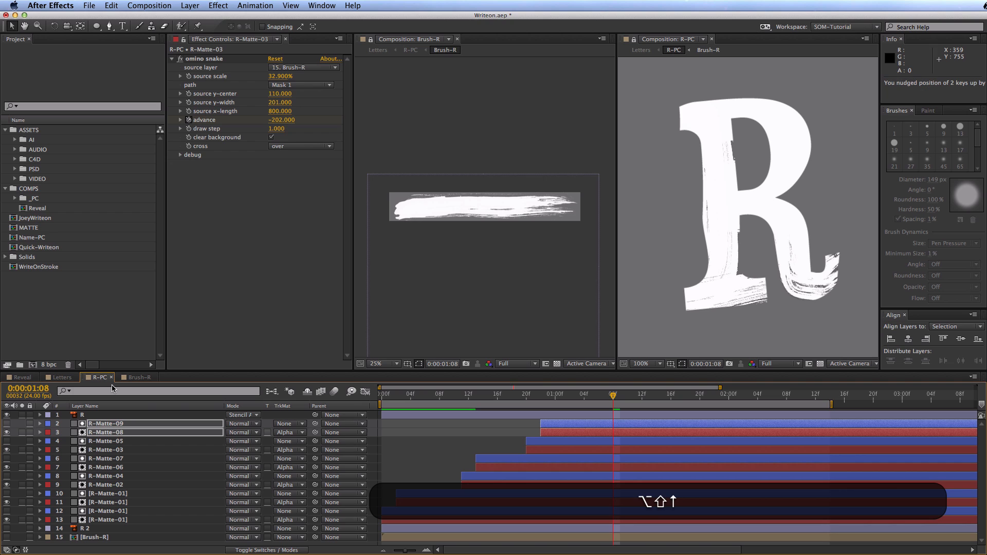
{"action": "key", "text": "shift+Down"}
{"action": "key", "text": "shift+Down"}
{"action": "key", "text": "shift+Right"}
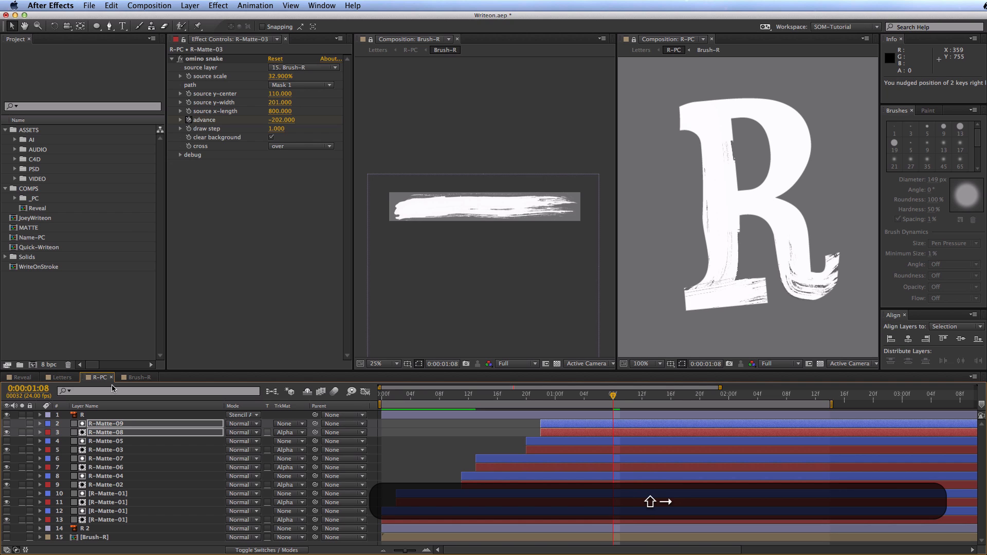
{"action": "key", "text": "shift+Up"}
{"action": "key", "text": "shift+Down"}
{"action": "key", "text": "Down"}
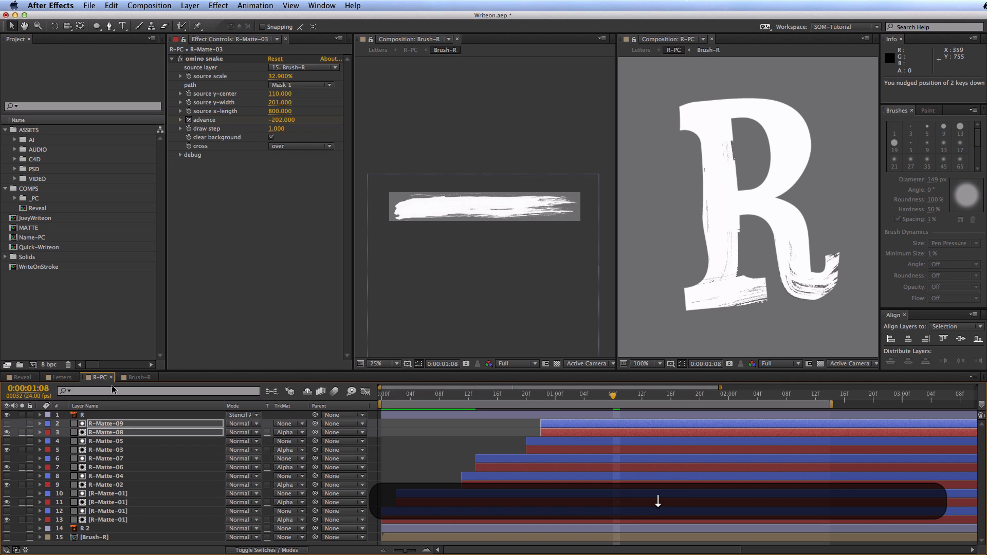
Preview the whole write-on animation with all the duplicated strokes
{"action": "key", "text": "KP_1"}
{"action": "key", "text": "KP_0"}
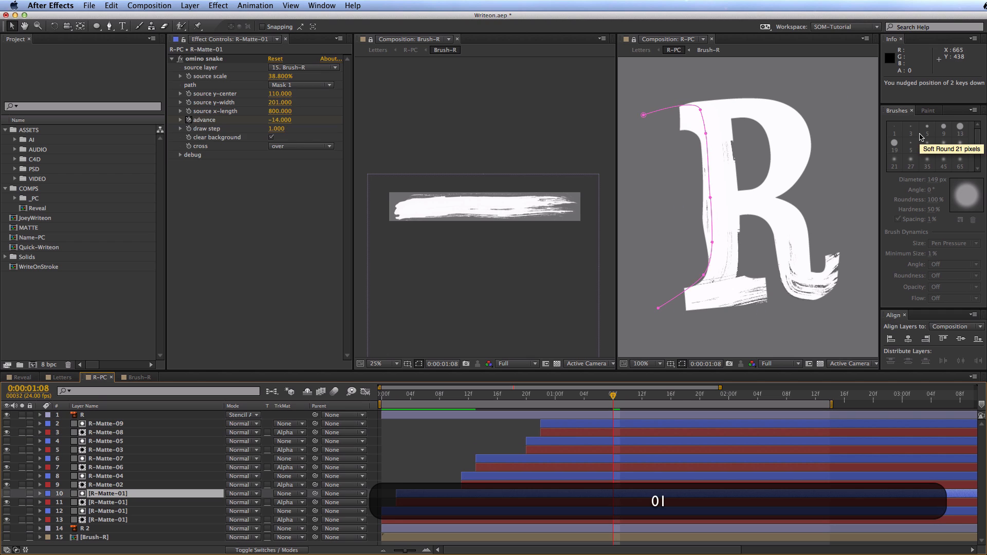
{"action": "key", "text": "KP_0"}
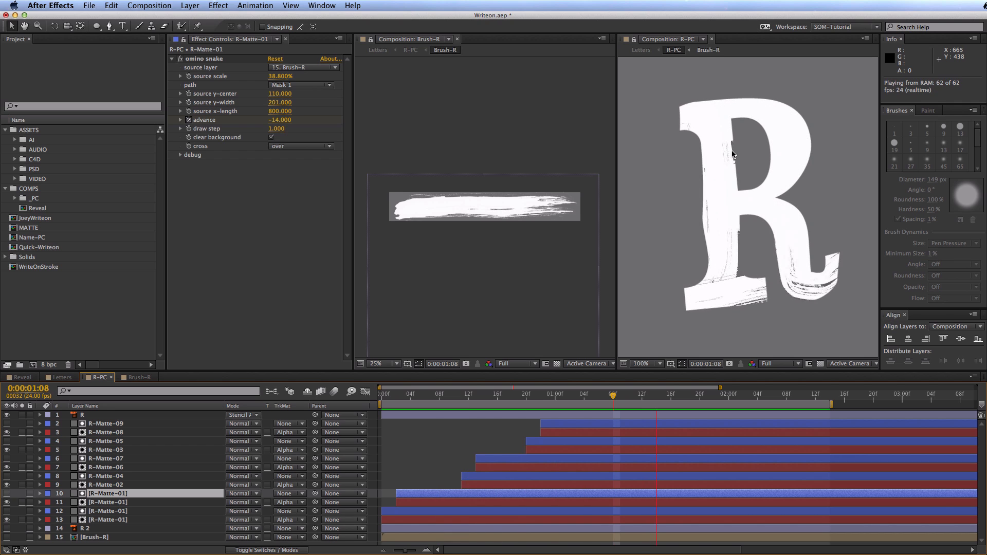
{"action": "key", "text": "space"}
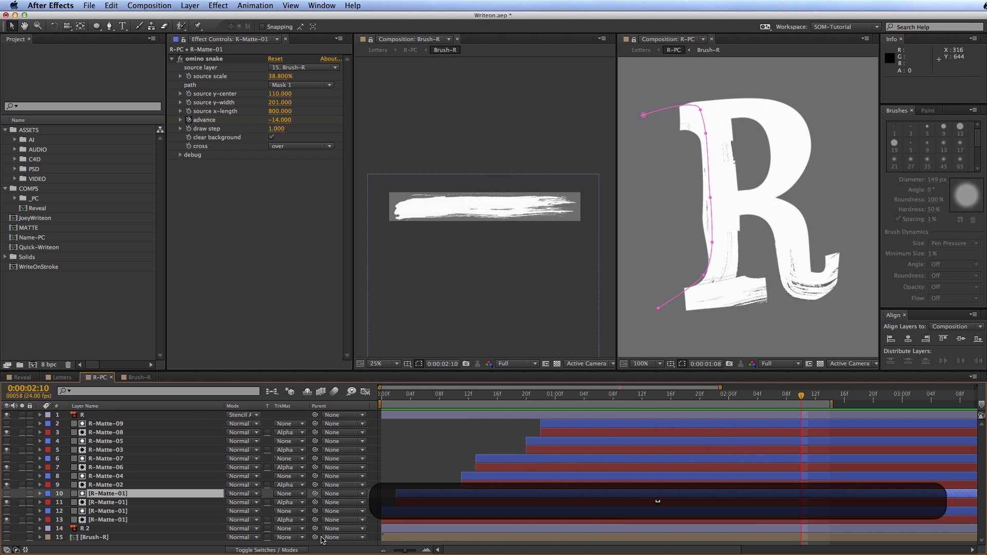
Duplicate the delayed R-Matte-01 stroke and its matte, nudge the copies to the right, and preview the animation
{"action": "left_click", "coordinate": [132, 520]}
{"action": "left_click", "coordinate": [145, 494]}
{"action": "left_click", "coordinate": [150, 504], "text": "shift"}
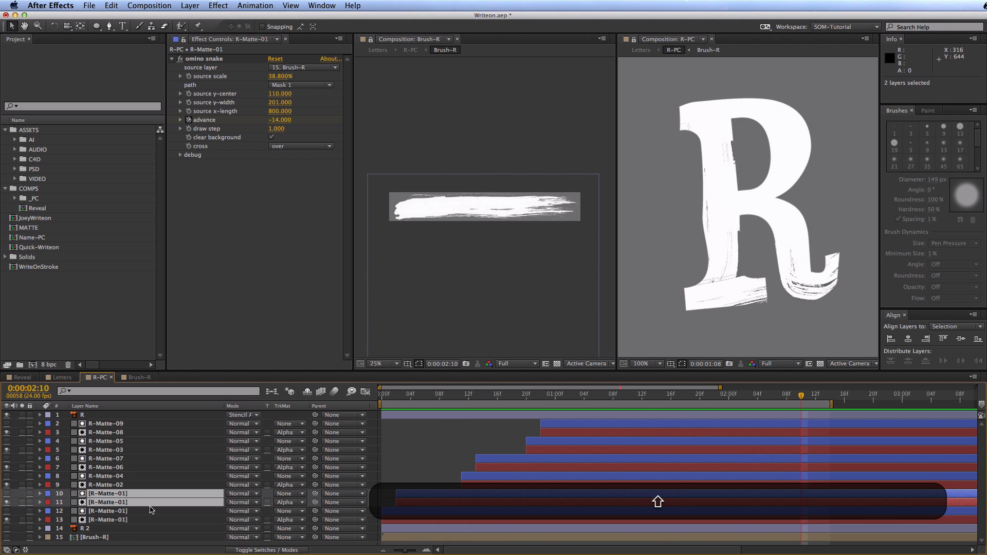
{"action": "key", "text": "super+d"}
{"action": "key", "text": "shift+super+Right"}
{"action": "key", "text": "shift+Right"}
{"action": "key", "text": "shift+Right"}
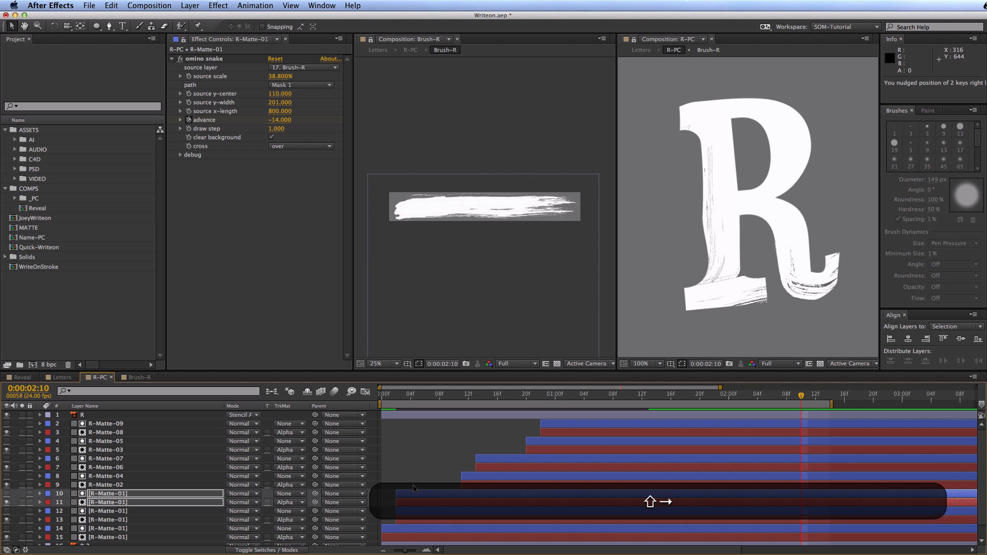
{"action": "key", "text": "shift+KP_0"}
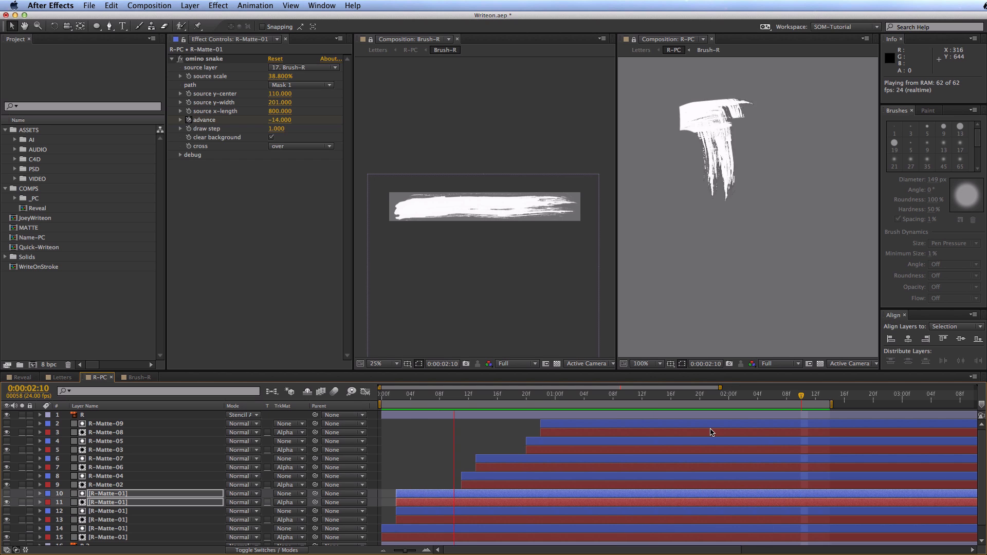
{"action": "key", "text": "space"}
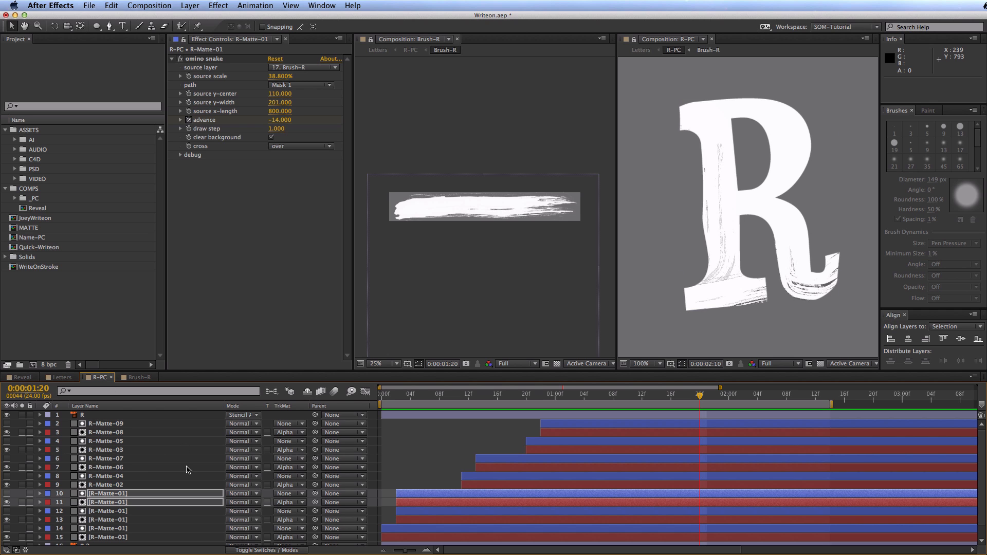
Add an adjustment layer, place it directly below the R stencil layer, and name it Dilate
{"action": "left_click", "coordinate": [190, 5]}
{"action": "mouse_move", "coordinate": [198, 21]}
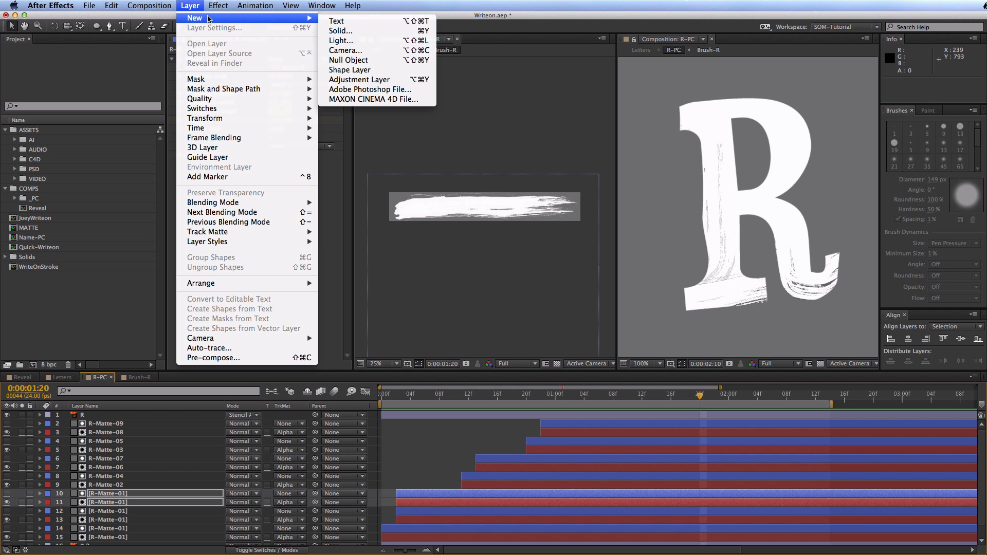
{"action": "left_click", "coordinate": [368, 79]}
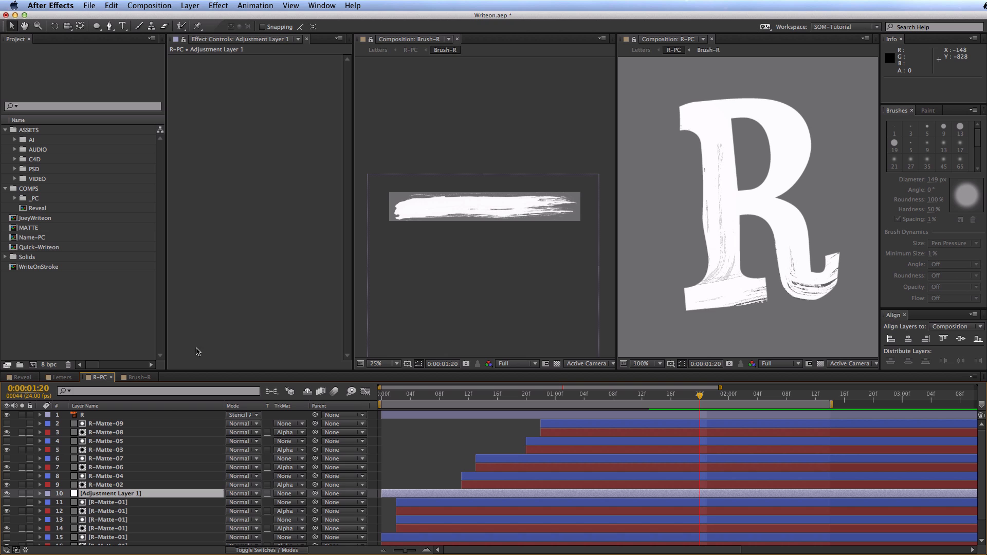
{"action": "left_click_drag", "start_coordinate": [140, 490], "coordinate": [81, 431]}
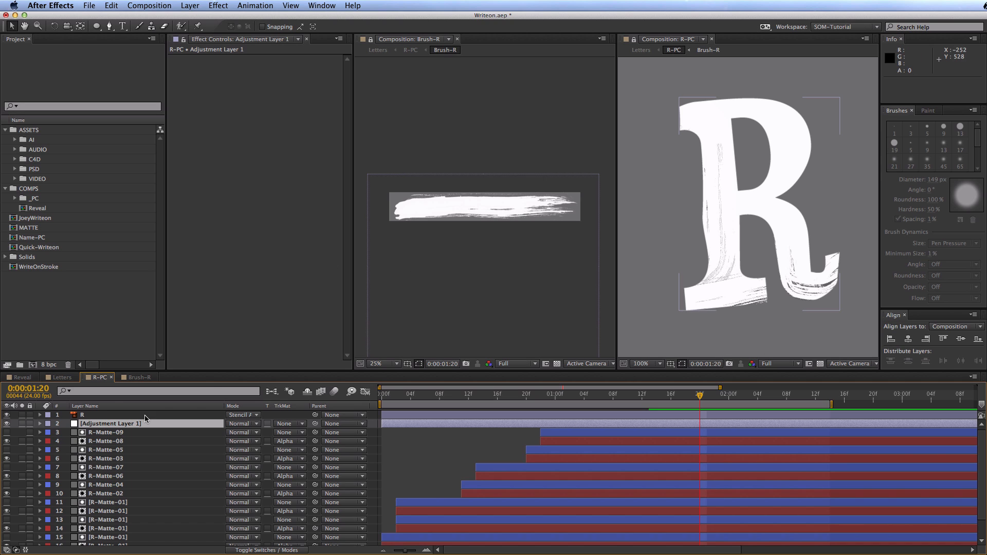
{"action": "key", "text": "shift+Return"}
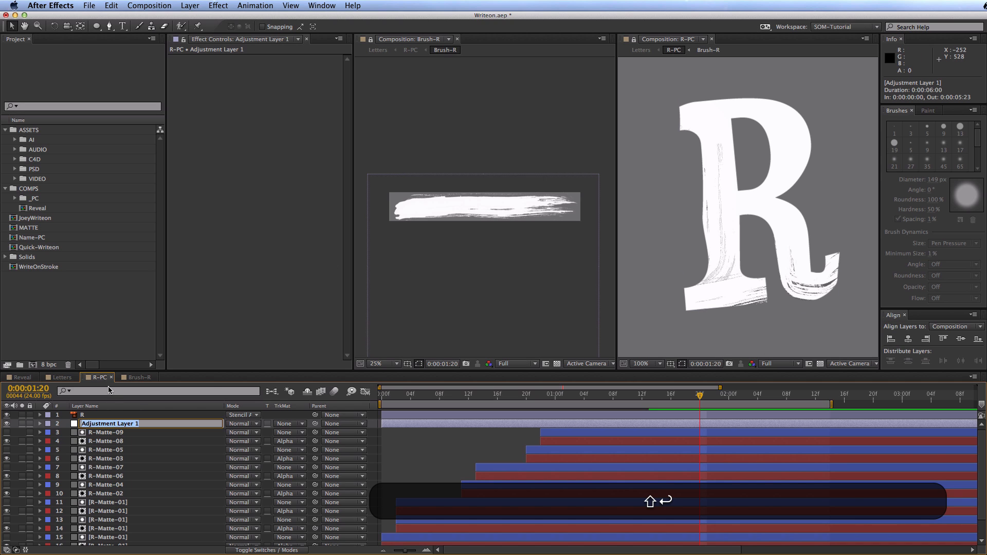
{"action": "type", "text": "Dilate"}
{"action": "key", "text": "Return"}
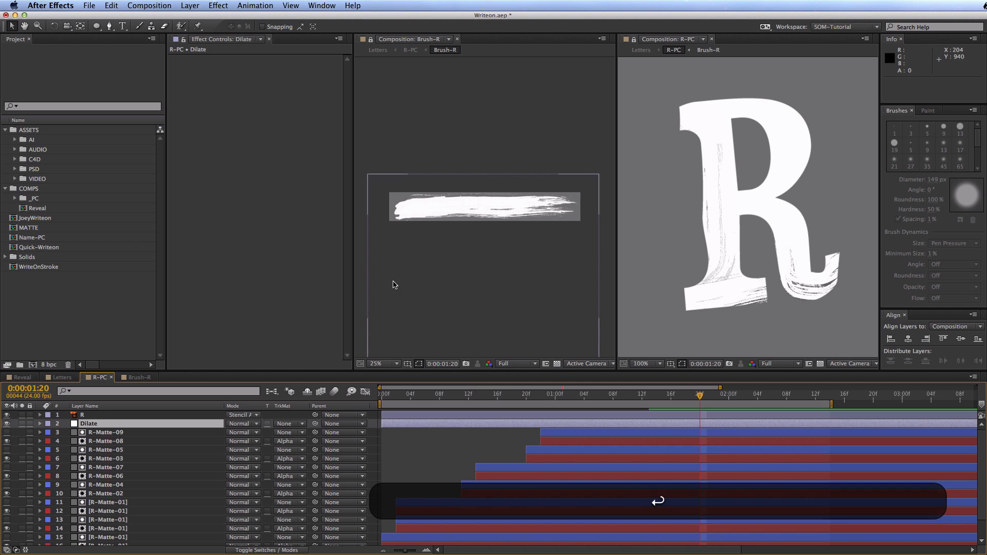
Apply the Minimax effect to the Dilate adjustment layer
{"action": "left_click", "coordinate": [230, 5]}
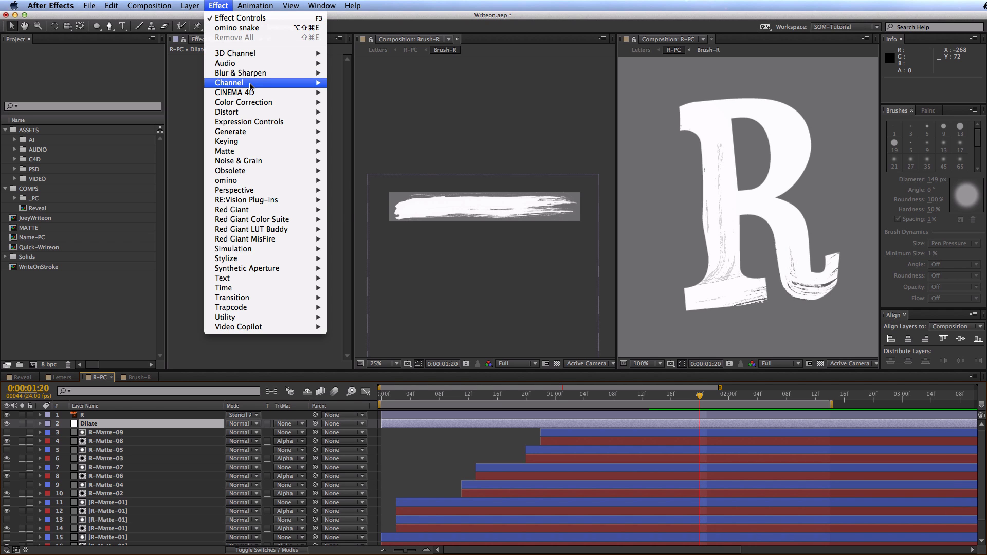
{"action": "mouse_move", "coordinate": [249, 83]}
{"action": "left_click", "coordinate": [377, 151]}
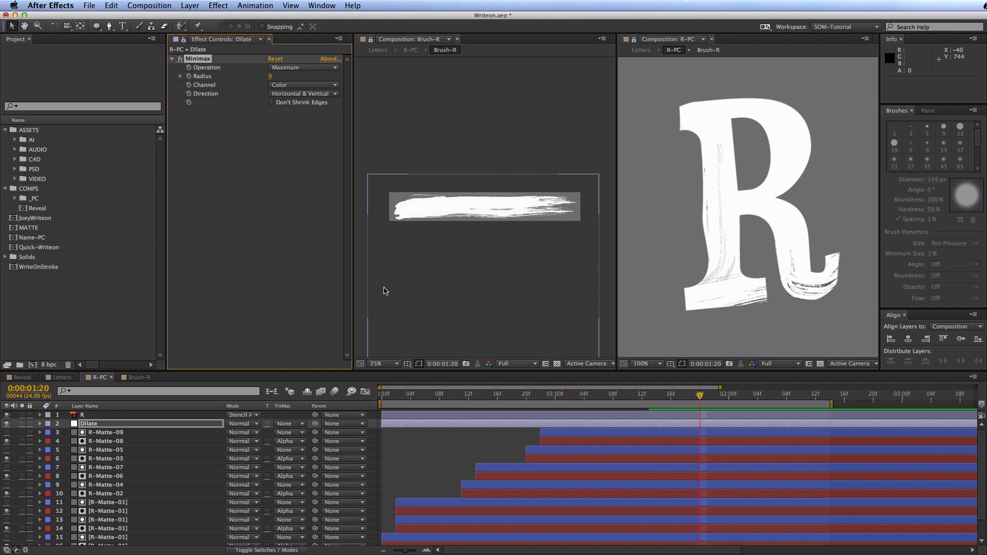
Hide the R stencil layer and try a Minimax radius of 2 on the Dilate layer
{"action": "left_click", "coordinate": [7, 415]}
{"action": "left_click", "coordinate": [194, 415]}
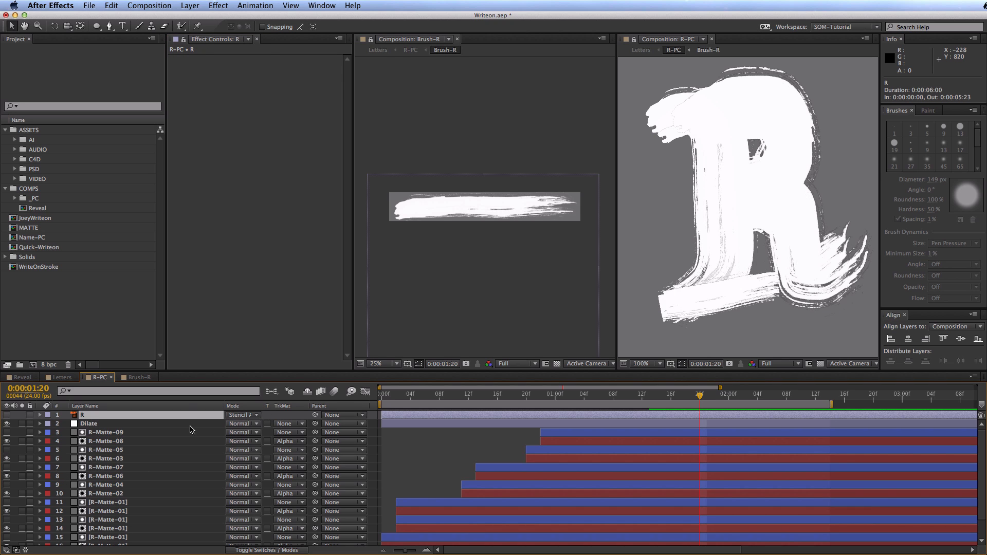
{"action": "left_click", "coordinate": [136, 424]}
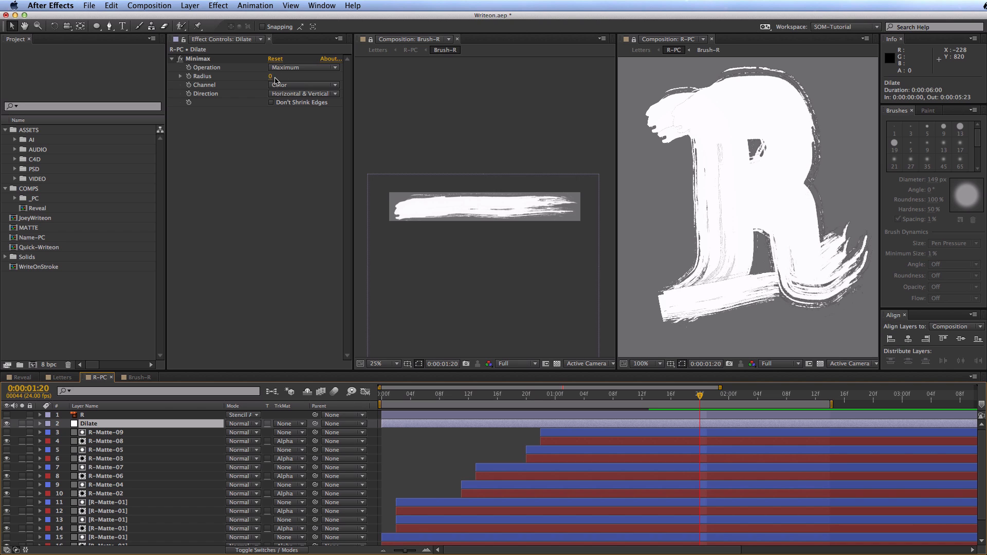
{"action": "mouse_move", "coordinate": [270, 76]}
{"action": "left_mouse_down"}
{"action": "mouse_move", "coordinate": [288, 75]}
{"action": "mouse_move", "coordinate": [267, 77]}
{"action": "left_mouse_up"}
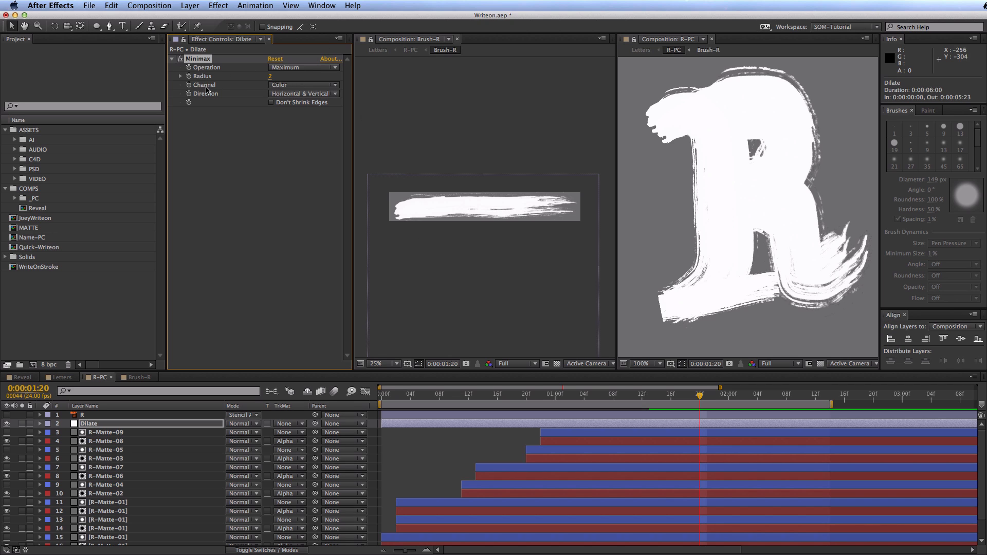
Set the Minimax channel to Alpha and Color and return the radius to 0
{"action": "left_click", "coordinate": [279, 85]}
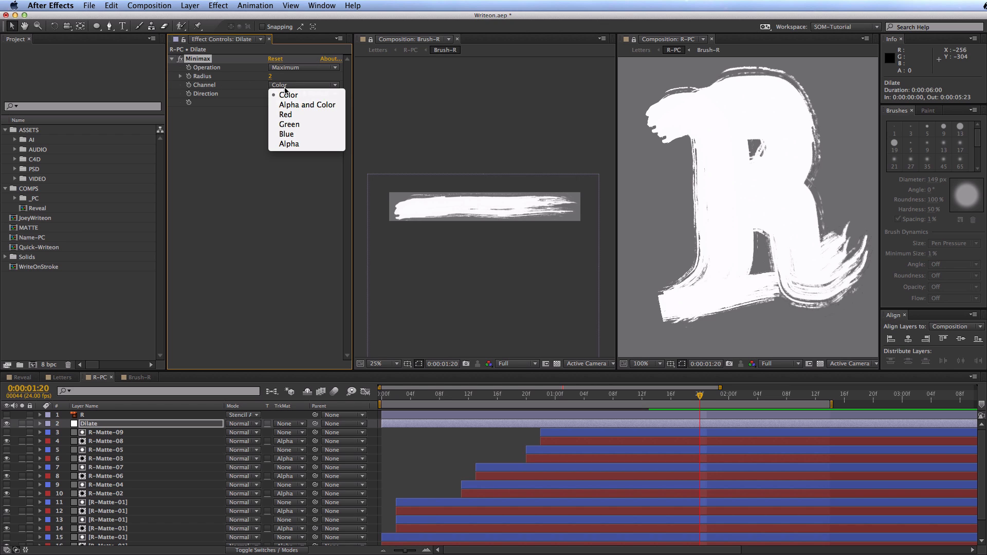
{"action": "left_click", "coordinate": [305, 106]}
{"action": "mouse_move", "coordinate": [269, 76]}
{"action": "left_mouse_down"}
{"action": "mouse_move", "coordinate": [293, 76]}
{"action": "mouse_move", "coordinate": [263, 76]}
{"action": "left_mouse_up"}
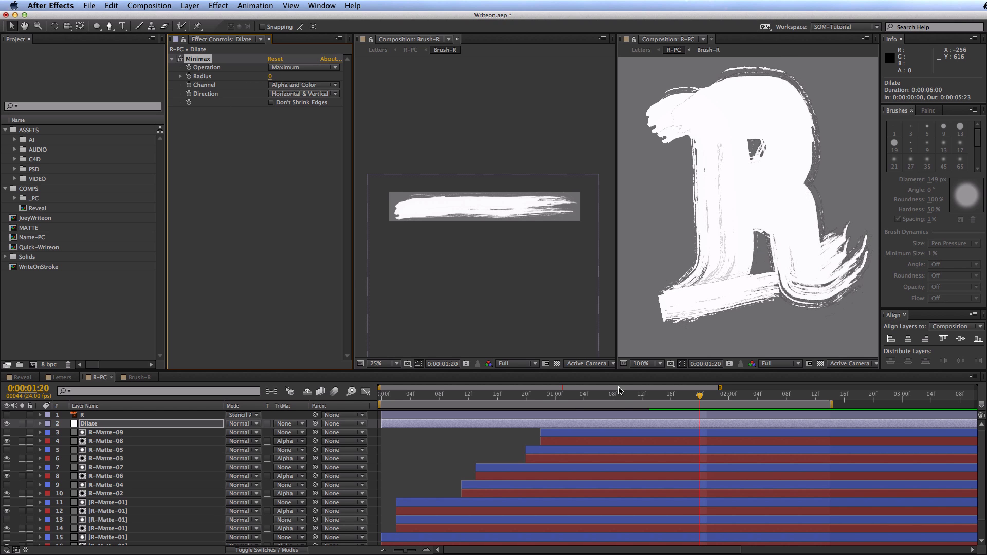
Keyframe the Minimax radius at 0 at 0:00:01:03 and set it to 3 twelve frames later, at 0:00:01:15
{"action": "left_click_drag", "start_coordinate": [530, 400], "coordinate": [576, 396]}
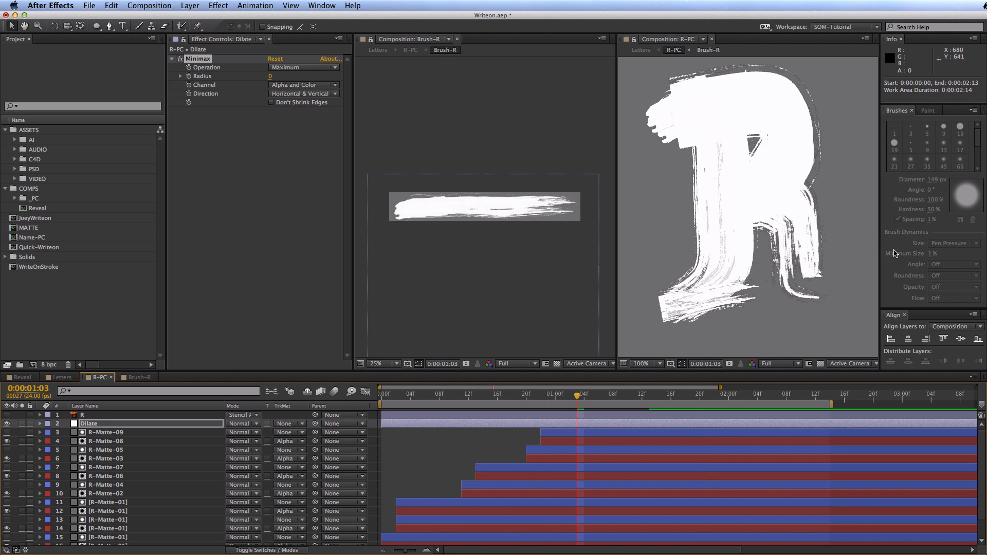
{"action": "left_click", "coordinate": [189, 77]}
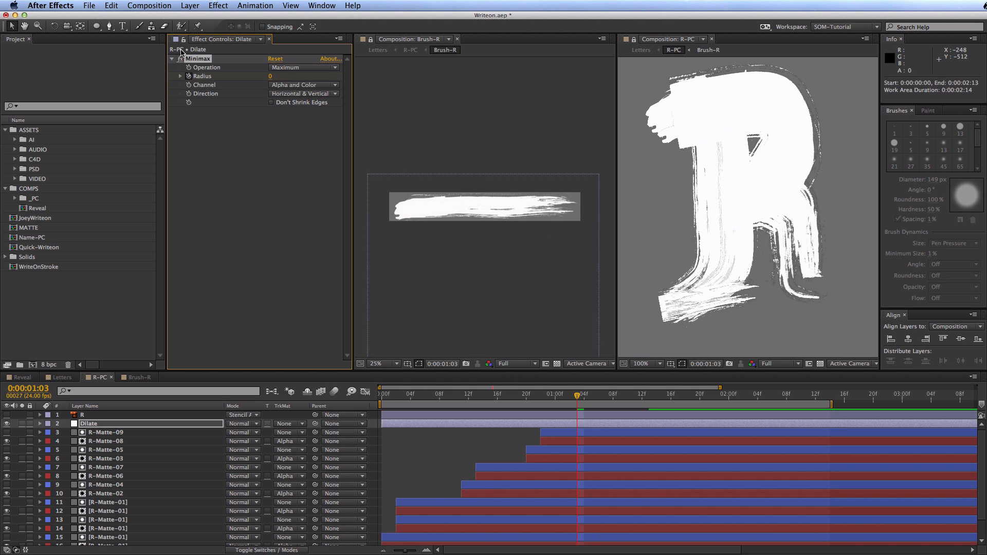
{"action": "key", "text": "shift"}
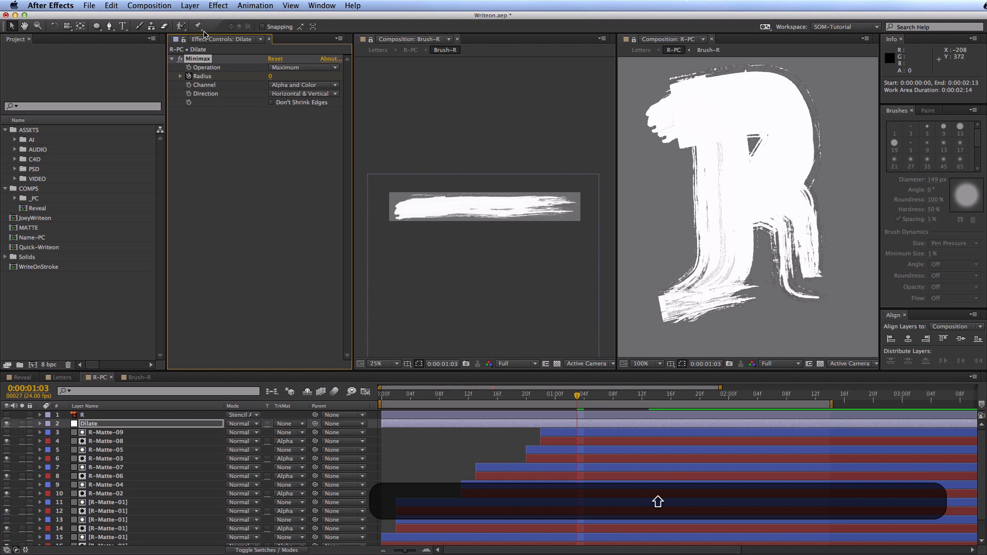
{"action": "key", "text": "shift+Page_Down"}
{"action": "key", "text": "Page_Down"}
{"action": "key", "text": "Page_Down"}
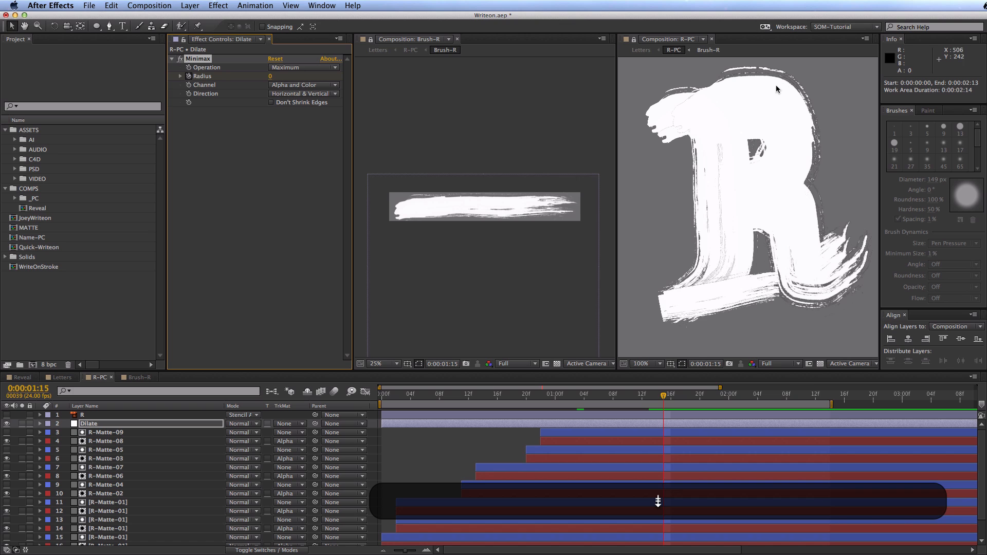
{"action": "key", "text": "super"}
{"action": "left_click_drag", "start_coordinate": [272, 76], "coordinate": [306, 114]}
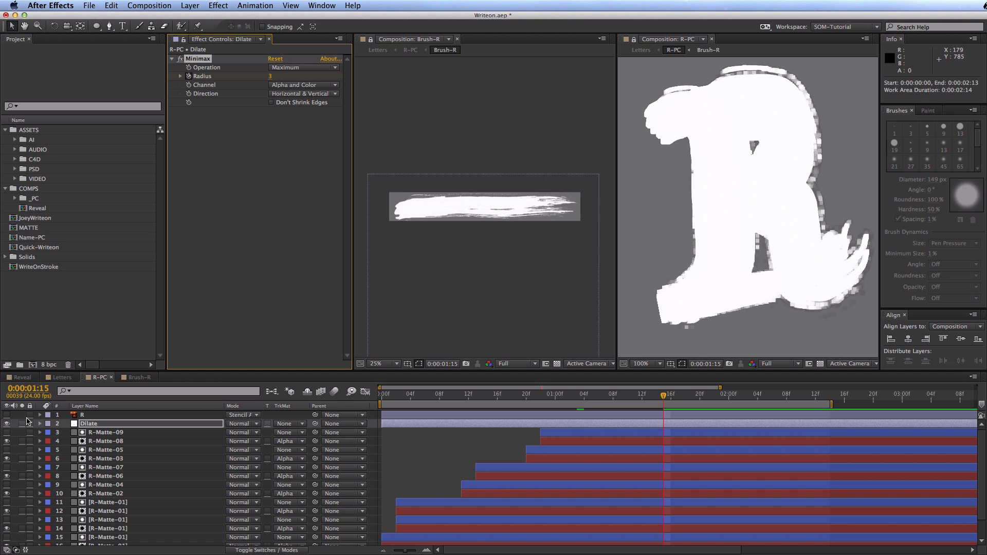
Show the R stencil layer again and compare the Dilate layer's Minimax radius at 0 and at 3 at 0:00:01:15
{"action": "left_click", "coordinate": [6, 415]}
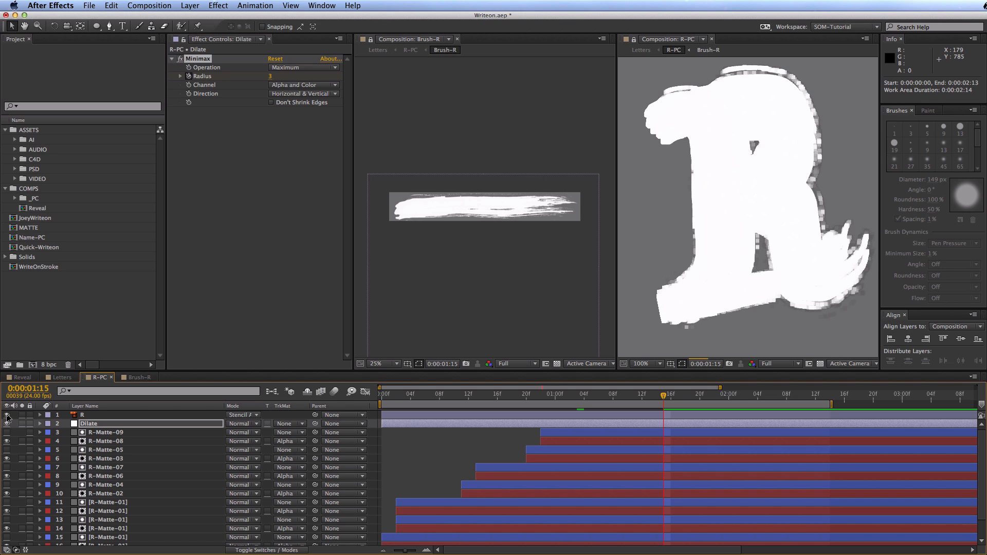
{"action": "left_click", "coordinate": [273, 76]}
{"action": "type", "text": "0"}
{"action": "key", "text": "Return"}
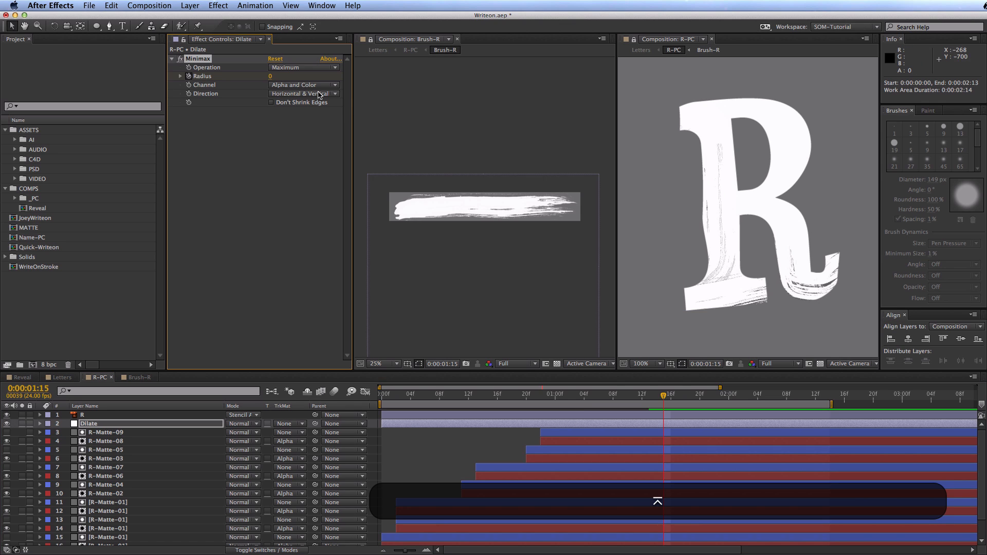
{"action": "left_click", "coordinate": [270, 75]}
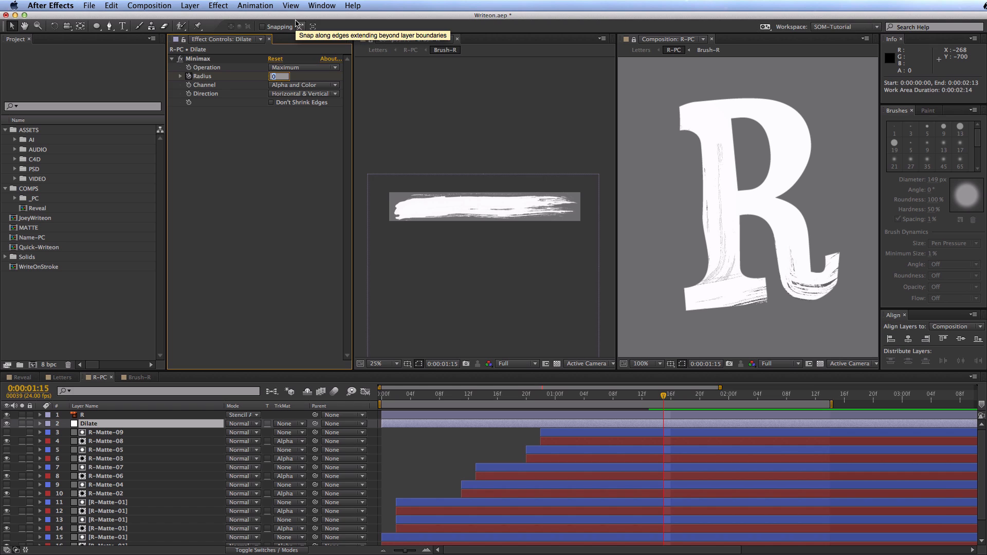
{"action": "key", "text": "super+Up"}
{"action": "key", "text": "Up"}
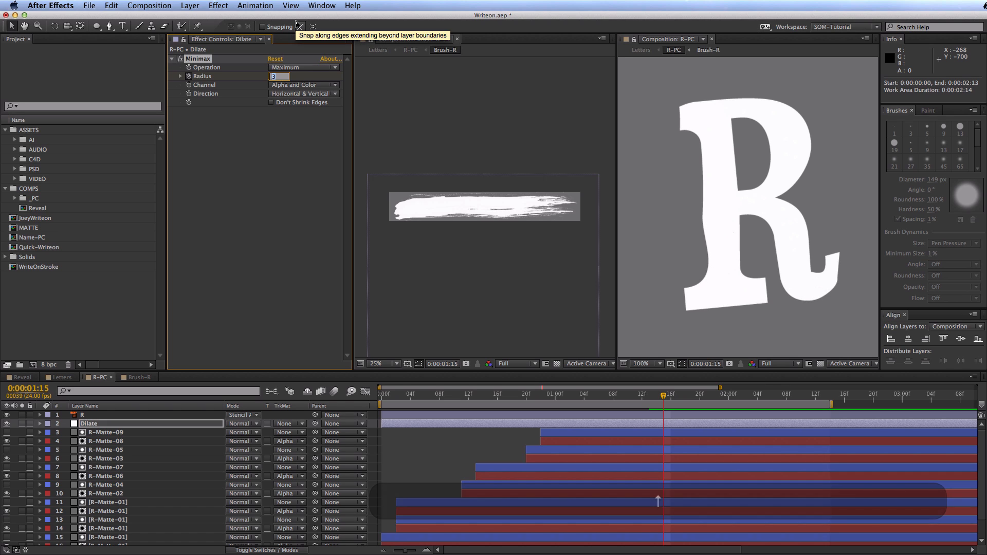
{"action": "key", "text": "Return"}
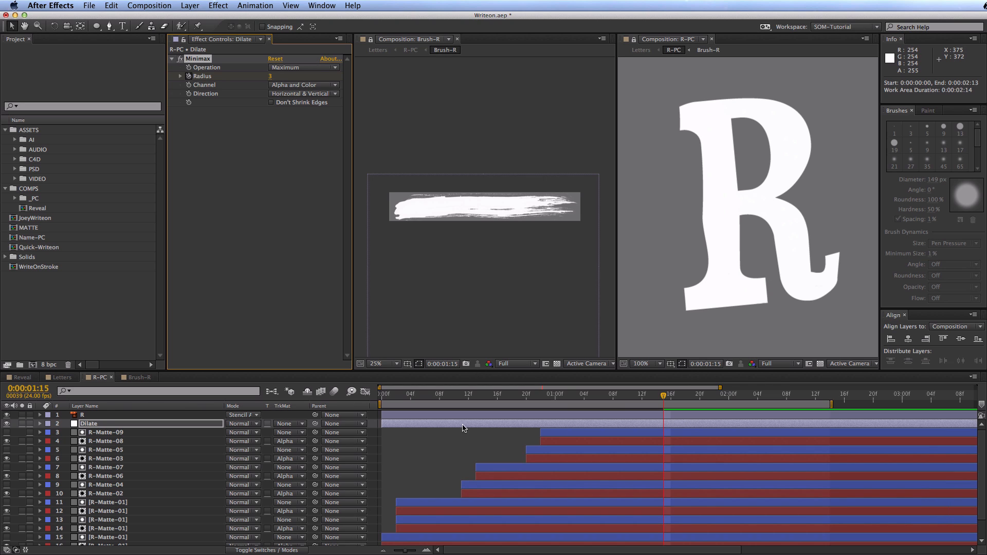
Apply Easy Ease to both Minimax radius keyframes on the Dilate layer and preview the write-on
{"action": "left_click", "coordinate": [95, 425]}
{"action": "key", "text": "u"}
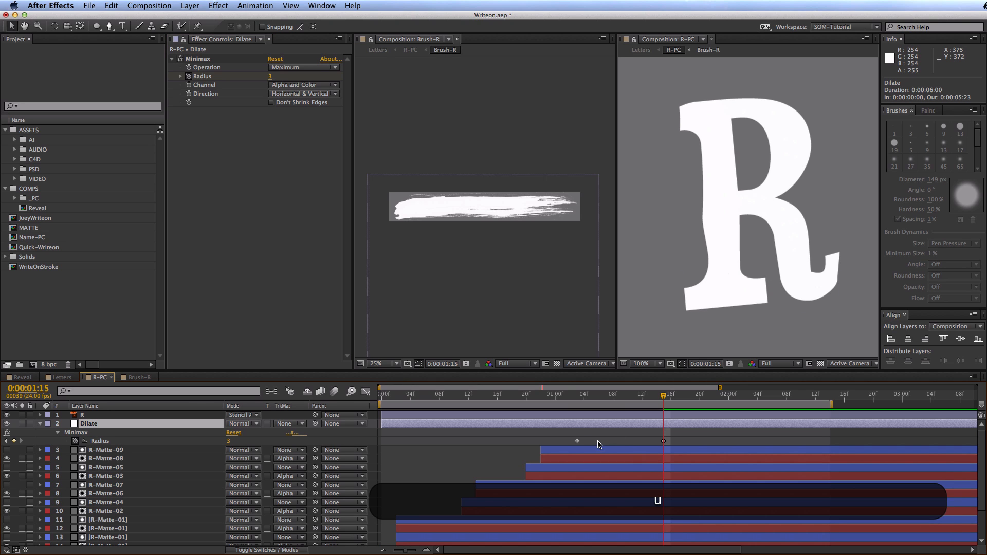
{"action": "left_click_drag", "start_coordinate": [566, 438], "coordinate": [674, 454]}
{"action": "key", "text": "F9"}
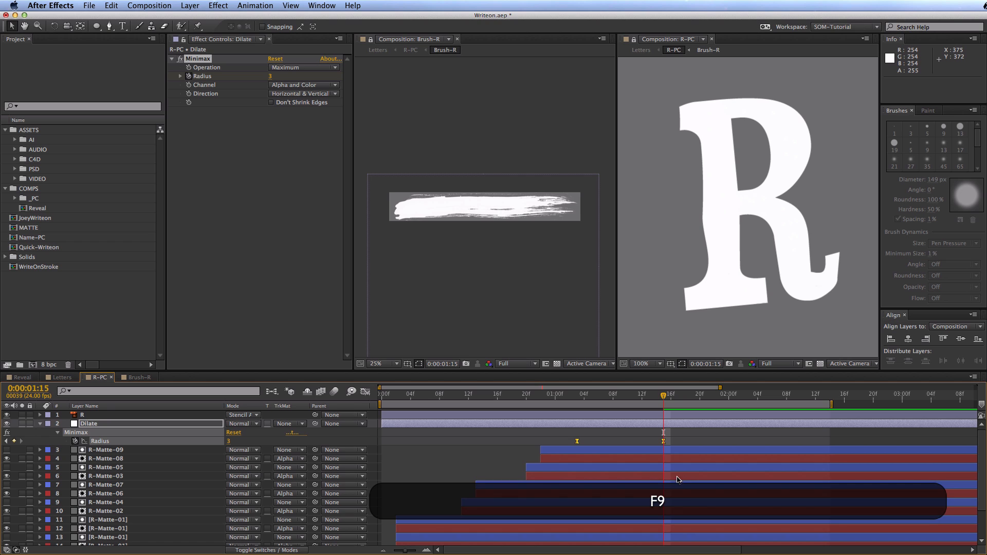
{"action": "left_click", "coordinate": [712, 443]}
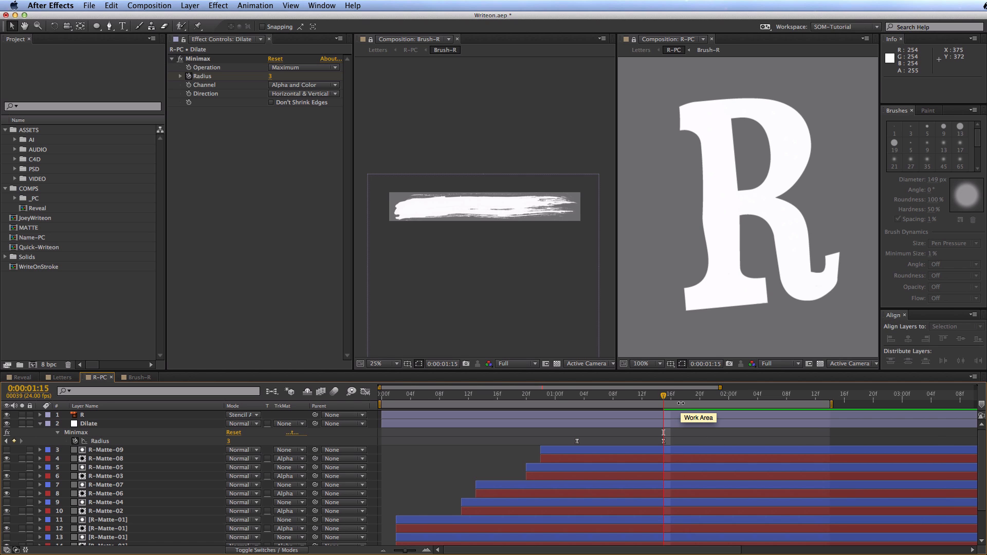
{"action": "key", "text": "KP_0"}
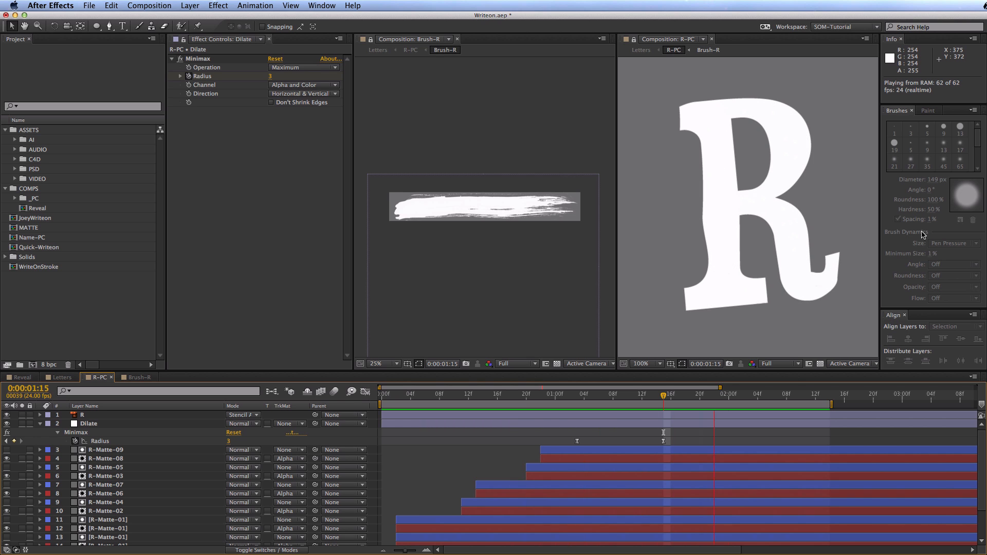
At 0:00:01:05, duplicate the uppermost R-Matte-01 stroke and matte pair, offset the copy two frames later and nudge its position down
{"action": "mouse_move", "coordinate": [406, 395]}
{"action": "left_mouse_down"}
{"action": "mouse_move", "coordinate": [614, 383]}
{"action": "mouse_move", "coordinate": [591, 383]}
{"action": "left_mouse_up"}
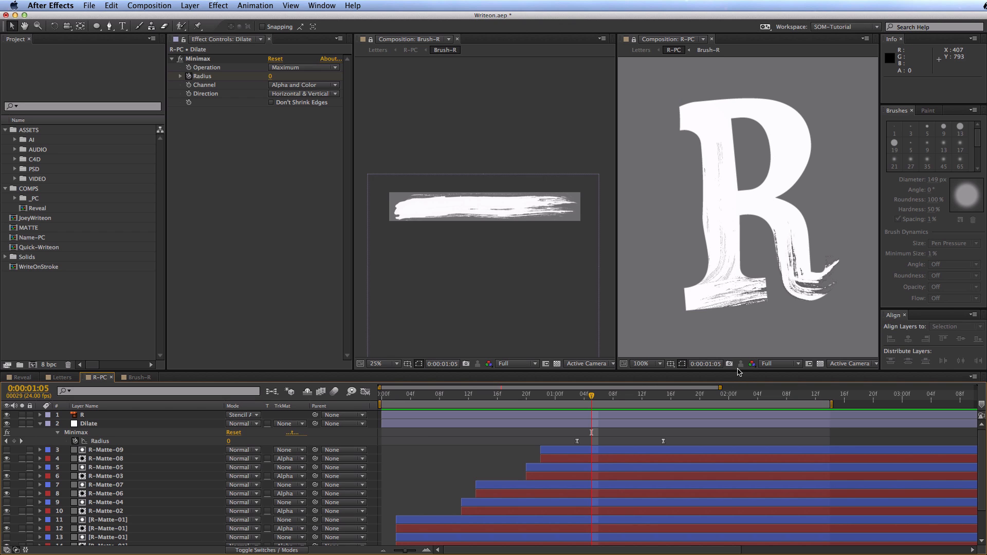
{"action": "left_click_drag", "start_coordinate": [739, 370], "coordinate": [739, 323]}
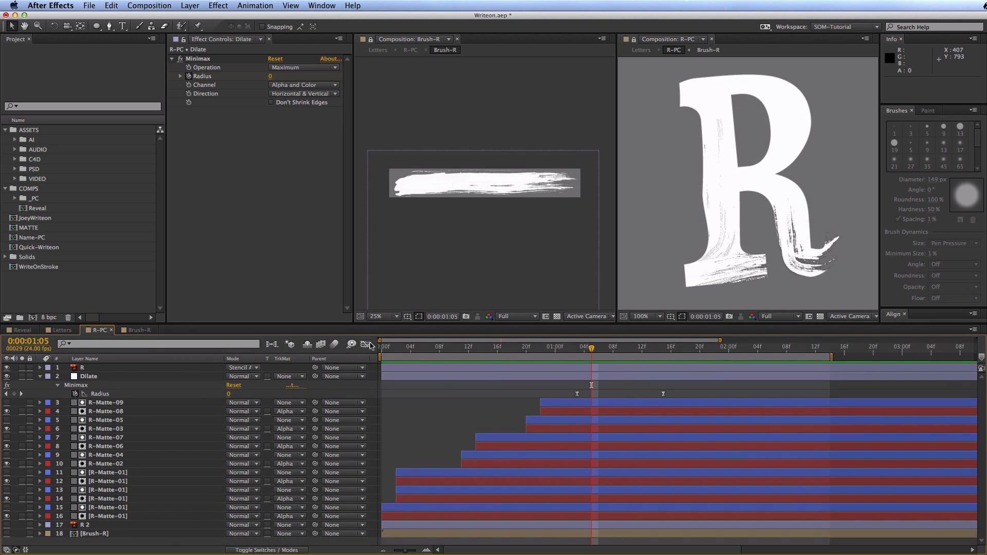
{"action": "left_click", "coordinate": [190, 472]}
{"action": "left_click", "coordinate": [190, 482], "text": "shift"}
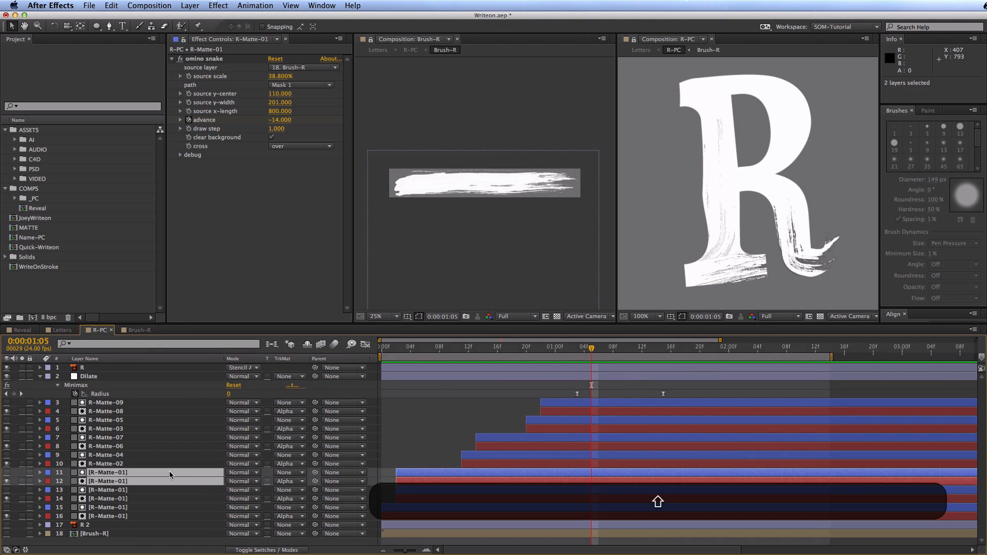
{"action": "key", "text": "super+shift+d"}
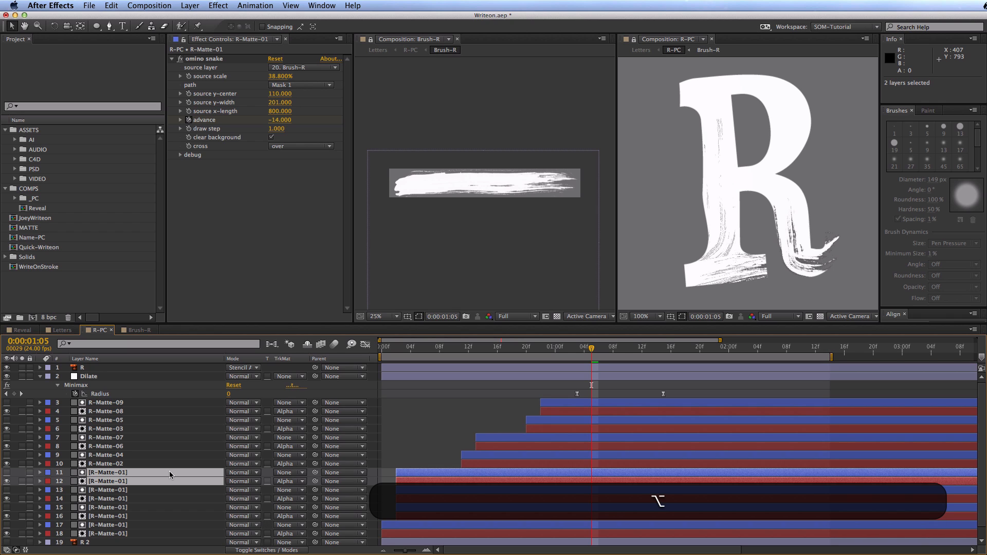
{"action": "key", "text": "alt+Page_Down"}
{"action": "key", "text": "alt+Page_Down"}
{"action": "key", "text": "alt+shift+Left"}
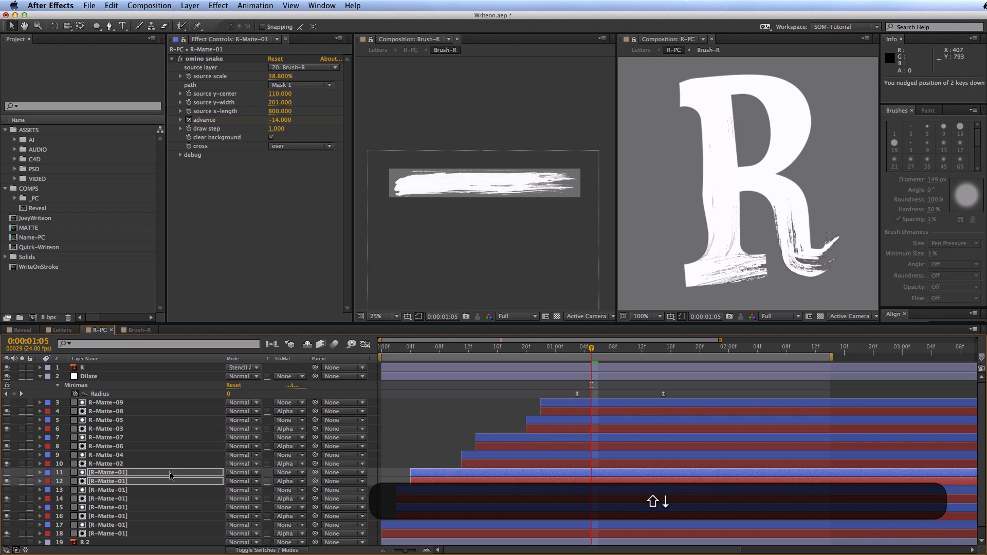
Preview the R write-on with the extra offset stroke and collapse the Dilate layer's properties
{"action": "key", "text": "KP_0"}
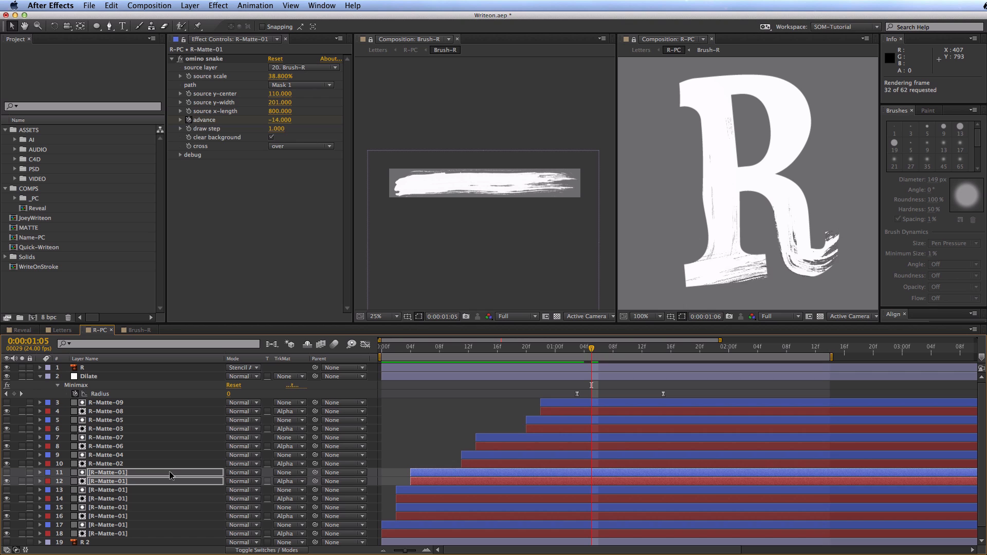
{"action": "key", "text": "space"}
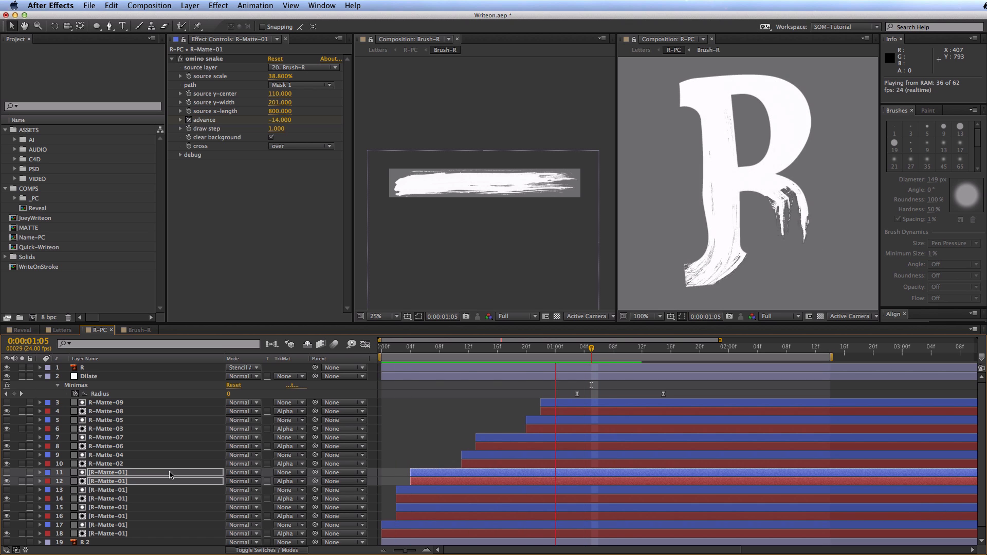
{"action": "key", "text": "space"}
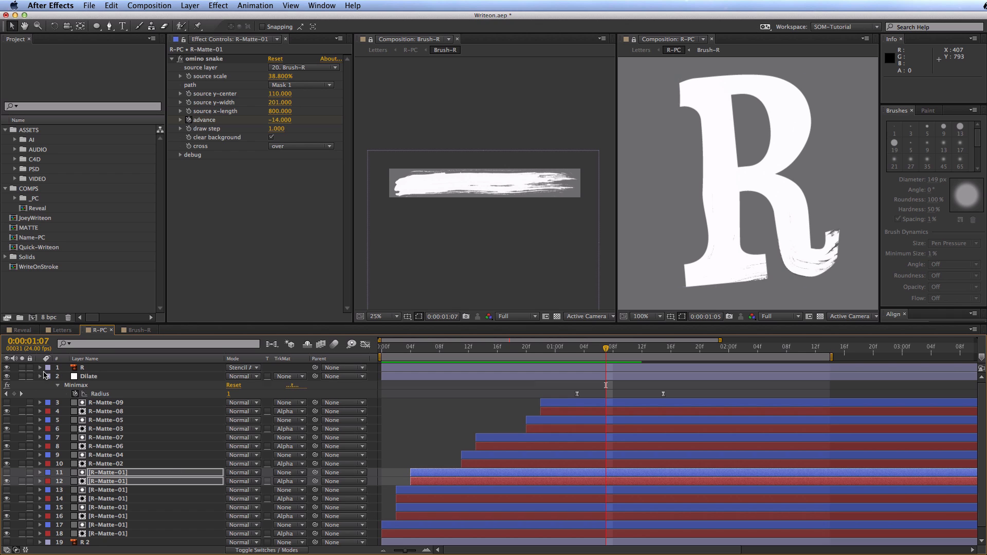
{"action": "left_click", "coordinate": [40, 376]}
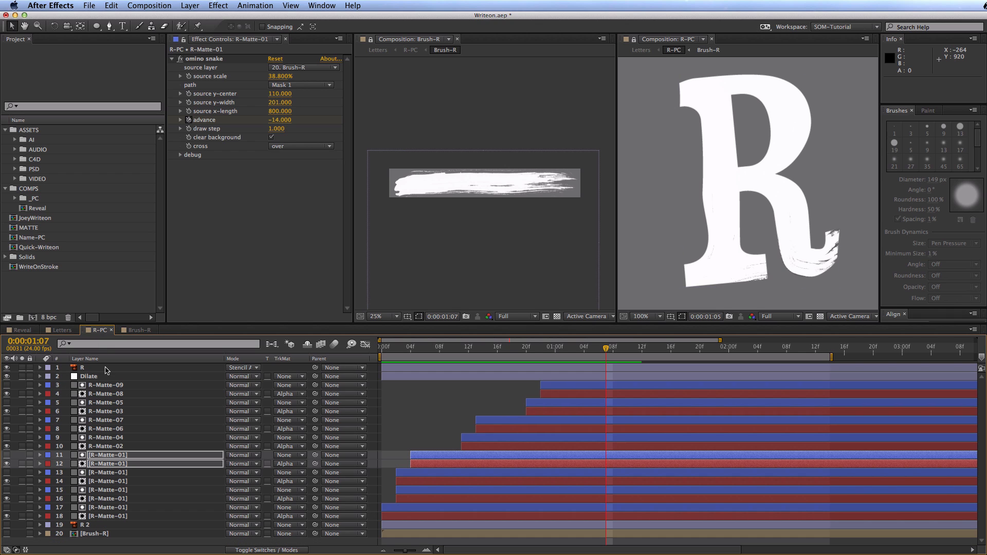
Switch to the Letters composition's timeline, close the separate Brush-R viewer and enlarge the remaining viewer at 50% zoom
{"action": "left_click", "coordinate": [62, 330]}
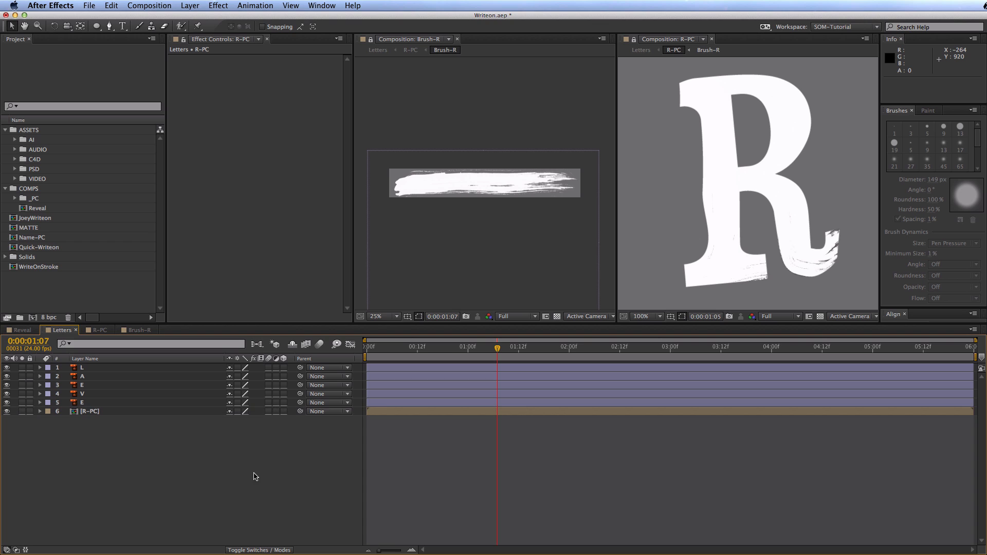
{"action": "key", "text": "space"}
{"action": "scroll", "coordinate": [722, 226], "scroll_direction": "down", "scroll_amount": 4}
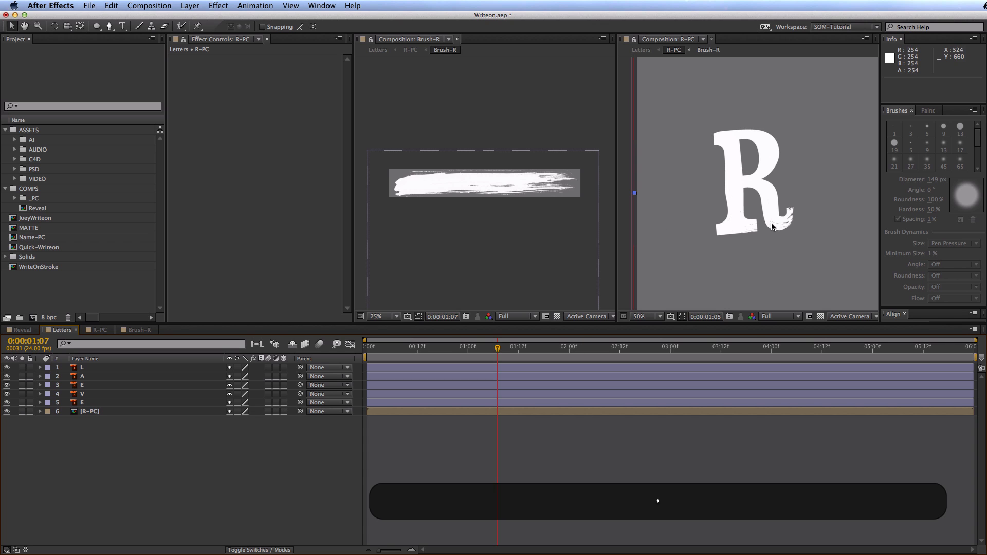
{"action": "left_click_drag", "start_coordinate": [691, 209], "coordinate": [702, 208]}
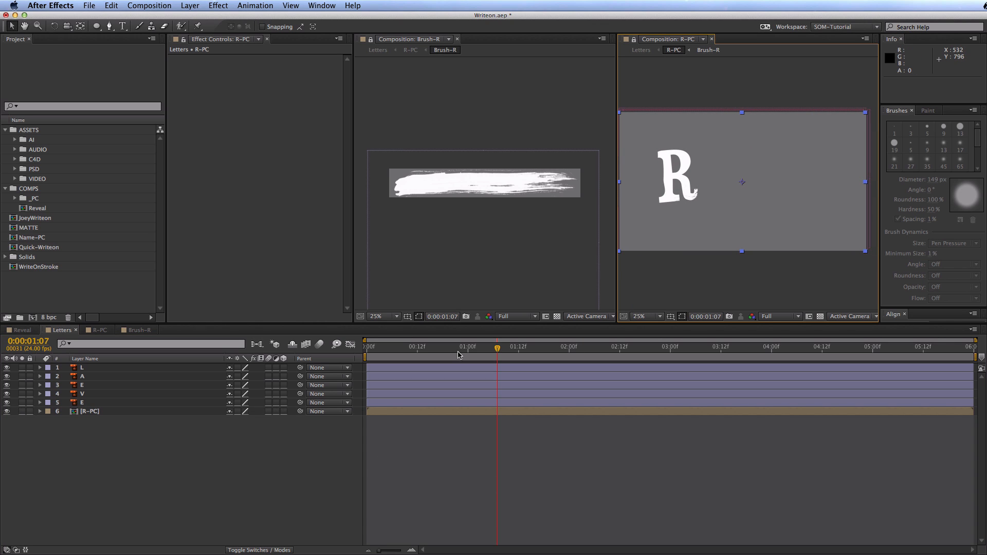
{"action": "left_click", "coordinate": [457, 39]}
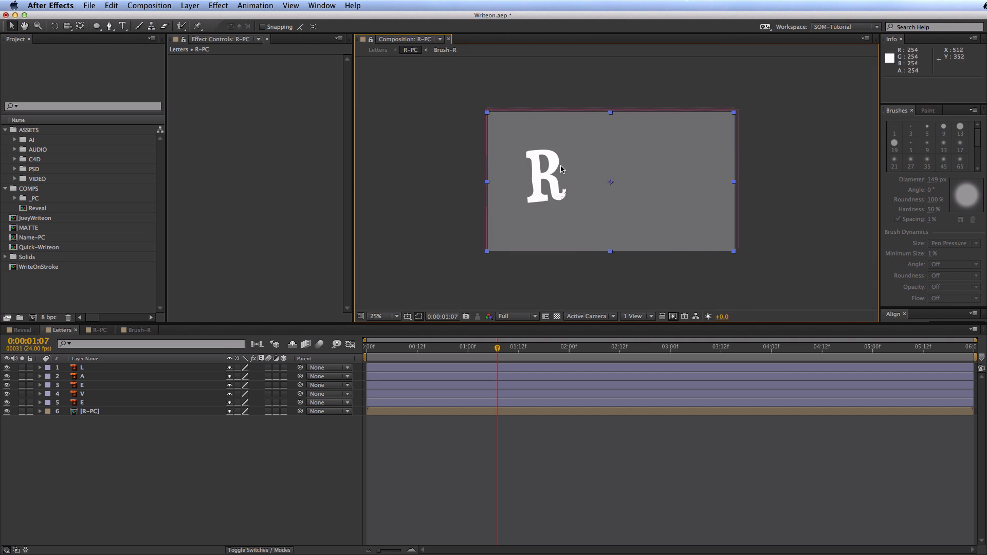
{"action": "key", "text": "period"}
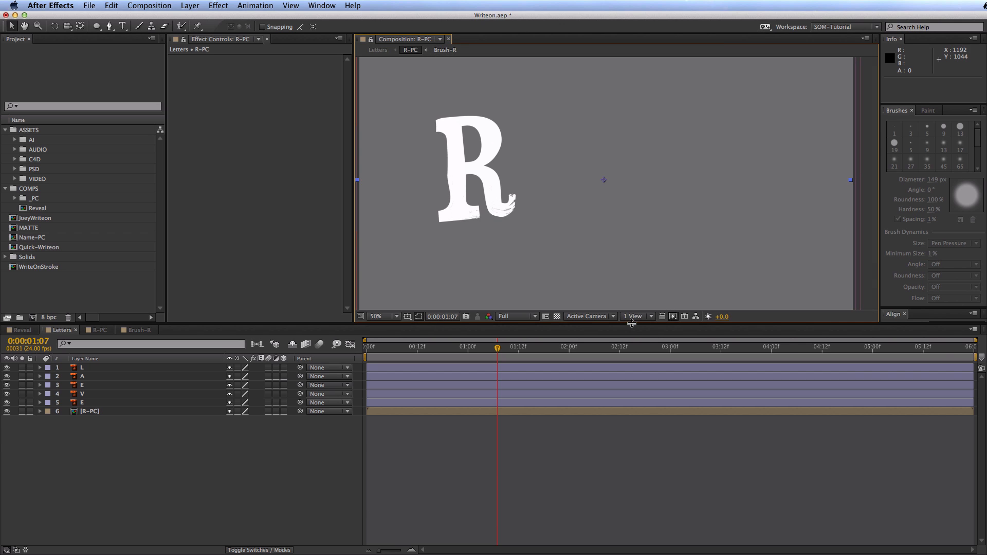
{"action": "left_click_drag", "start_coordinate": [632, 327], "coordinate": [631, 356]}
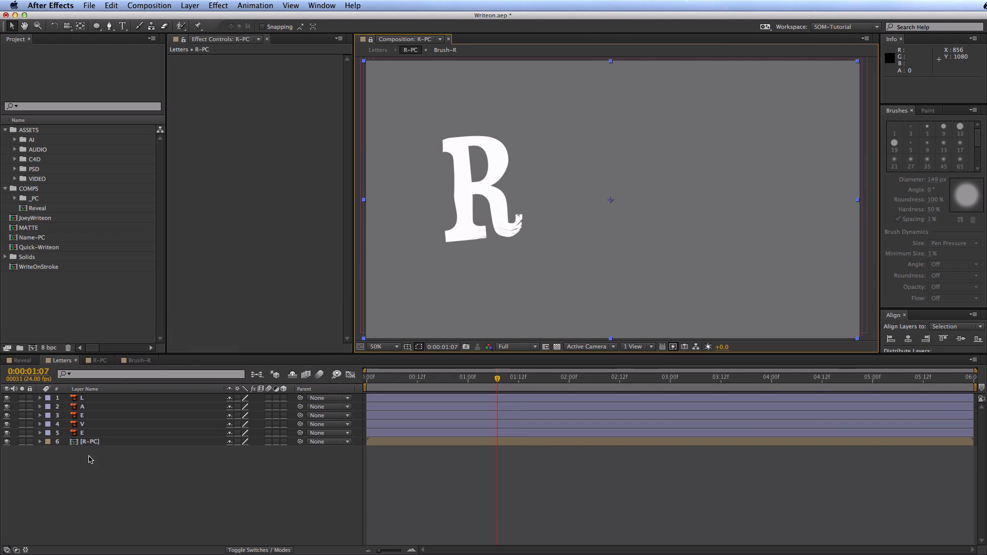
Show the Letters composition in the viewer and preview the R write-on beside the other letters
{"action": "left_click_drag", "start_coordinate": [547, 381], "coordinate": [390, 386]}
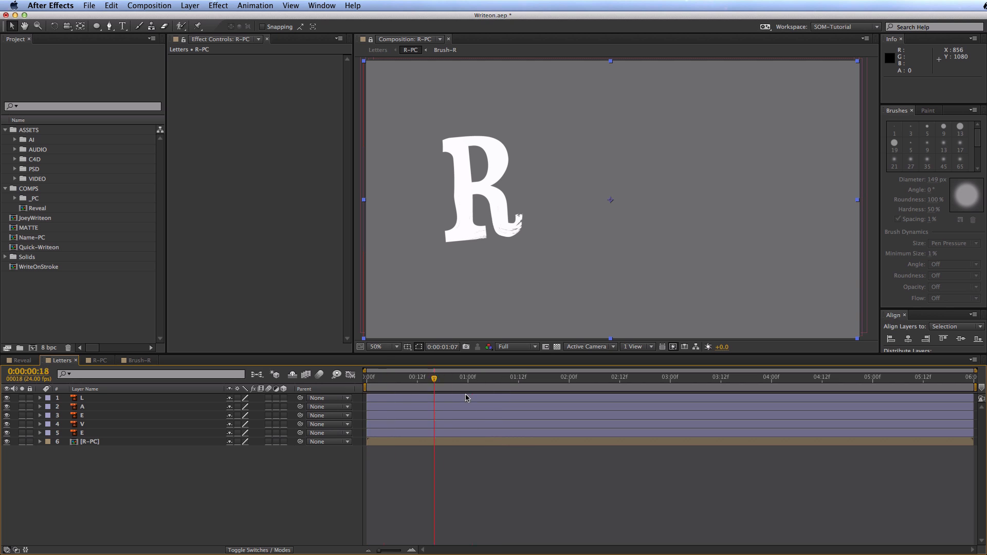
{"action": "key", "text": "space"}
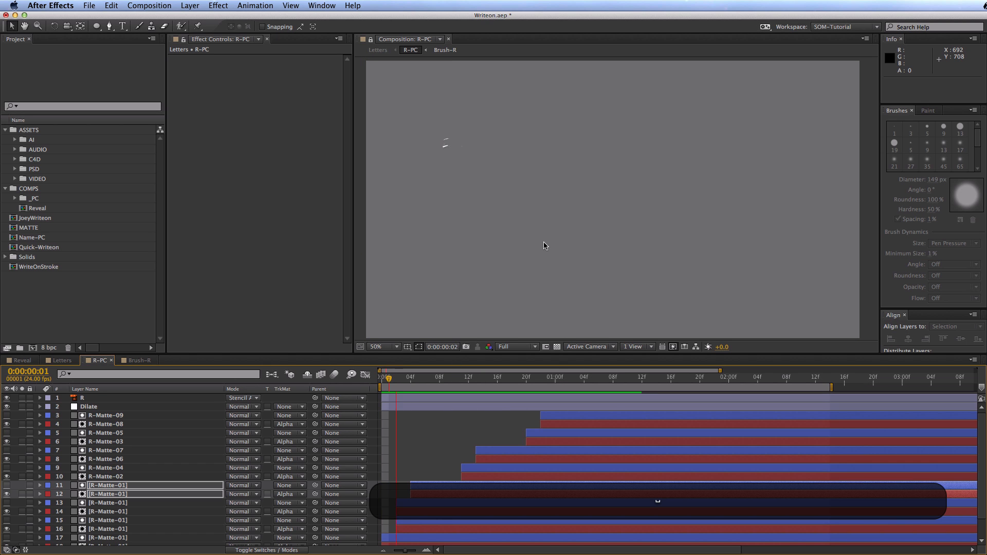
{"action": "key", "text": "space"}
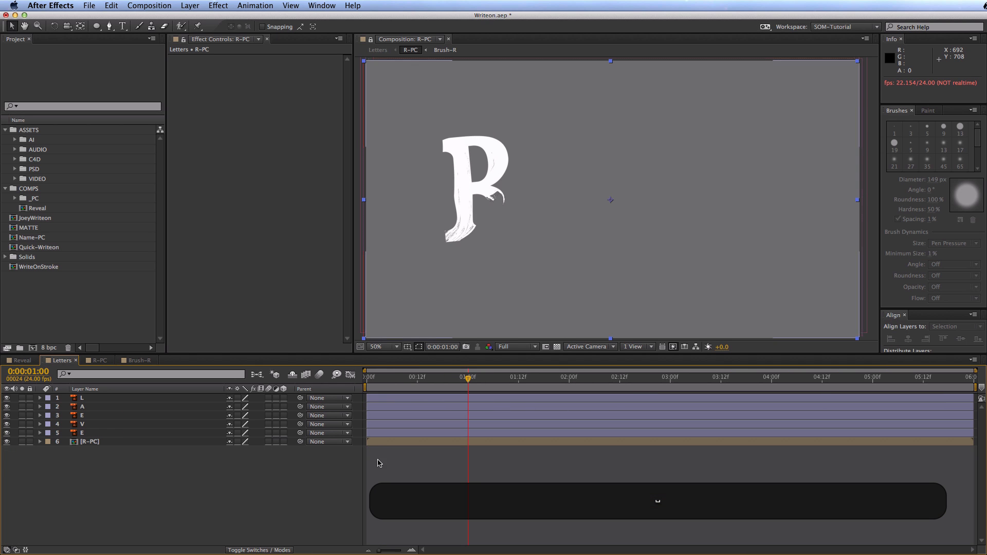
{"action": "left_click", "coordinate": [378, 50]}
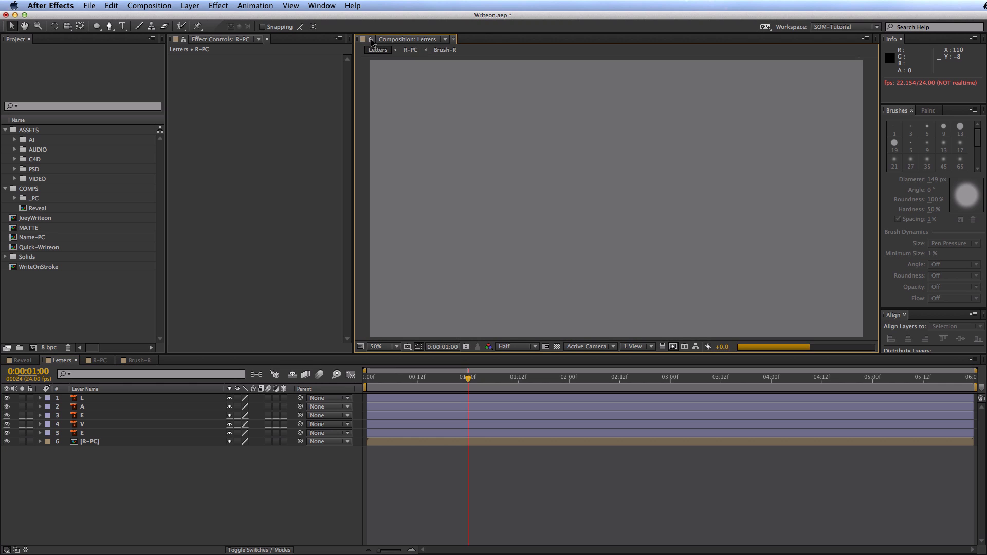
{"action": "key", "text": "KP_0"}
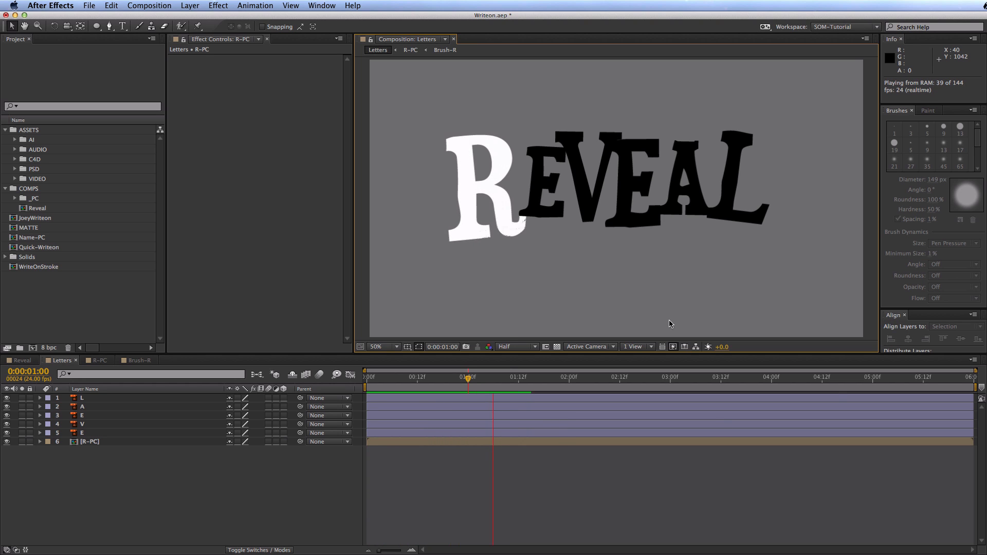
{"action": "key", "text": "space"}
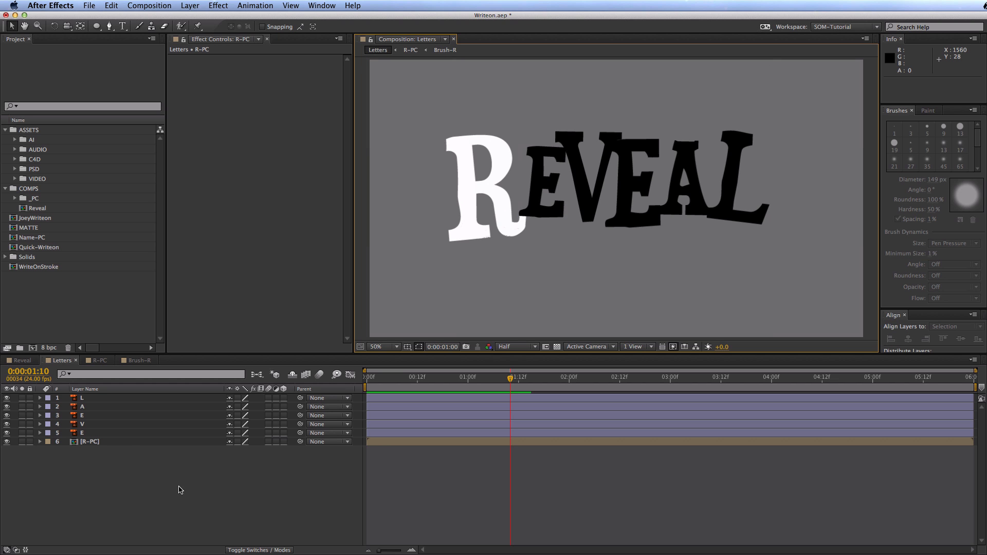
Open the Reveal composition, go into its nested Letters-Animated composition and preview the full word's write-on
{"action": "left_click", "coordinate": [178, 468]}
{"action": "double_click", "coordinate": [37, 207]}
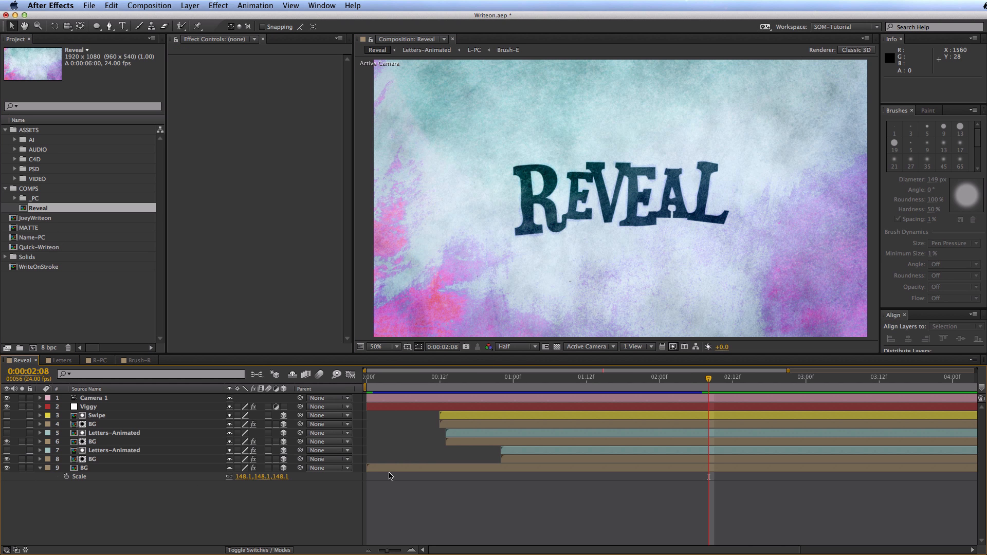
{"action": "double_click", "coordinate": [108, 433]}
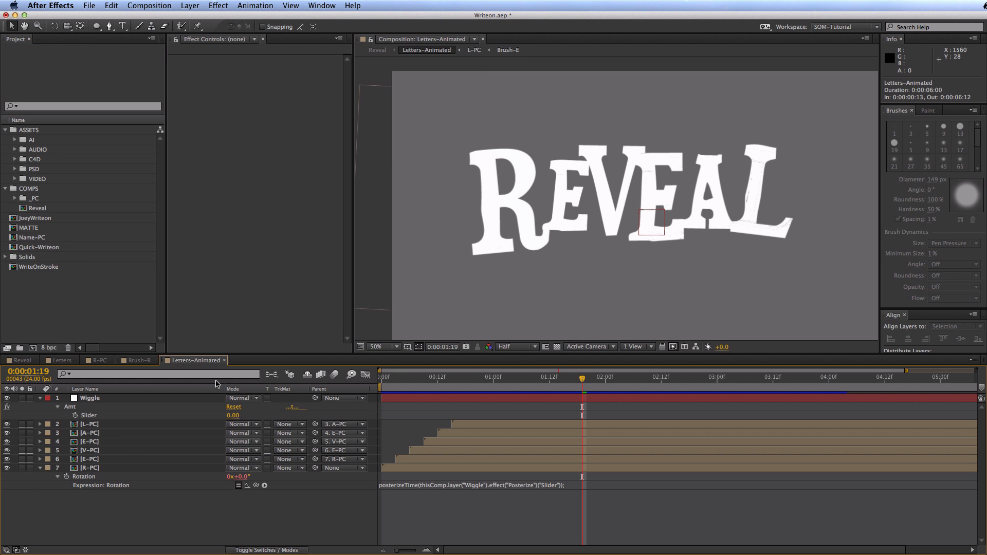
{"action": "key", "text": "KP_0"}
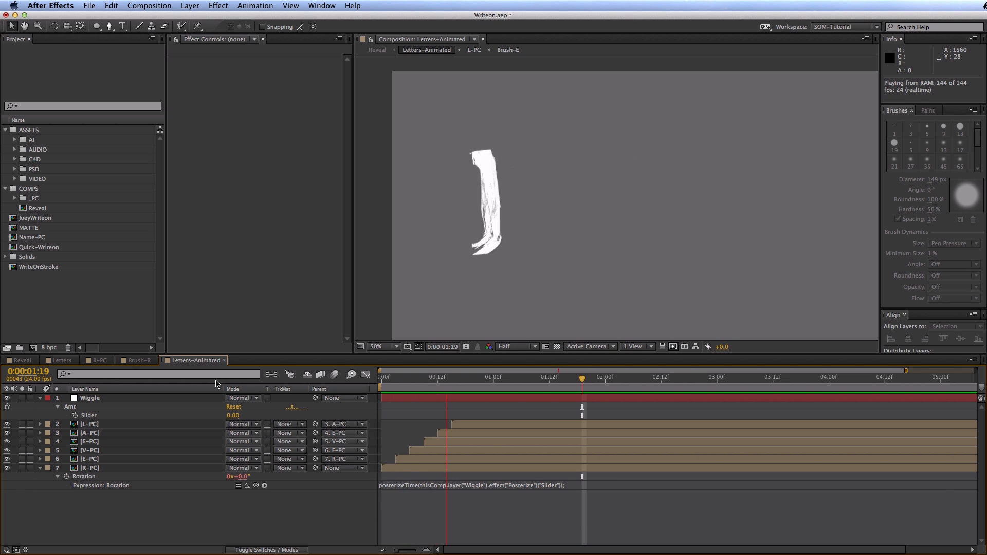
{"action": "key", "text": "space"}
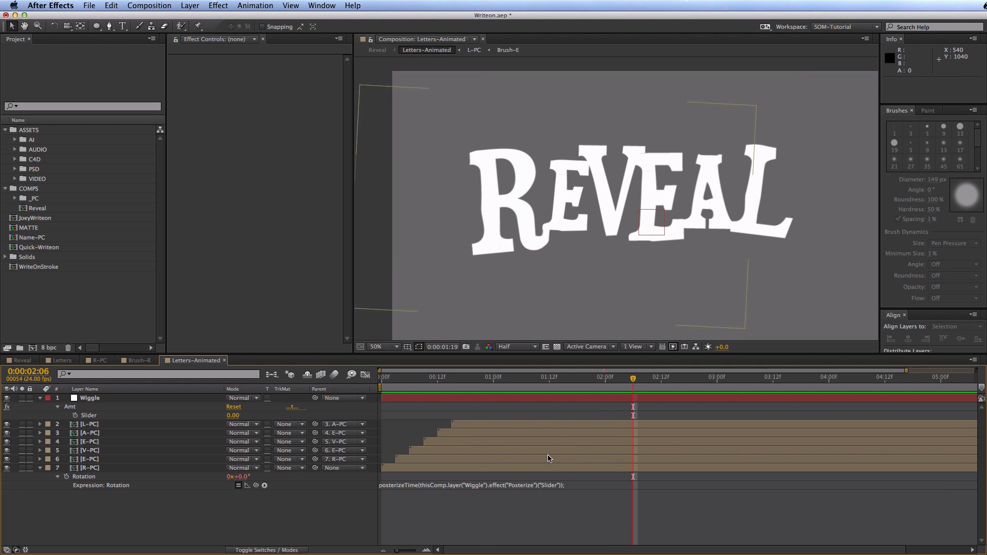
{"action": "key", "text": "KP_0"}
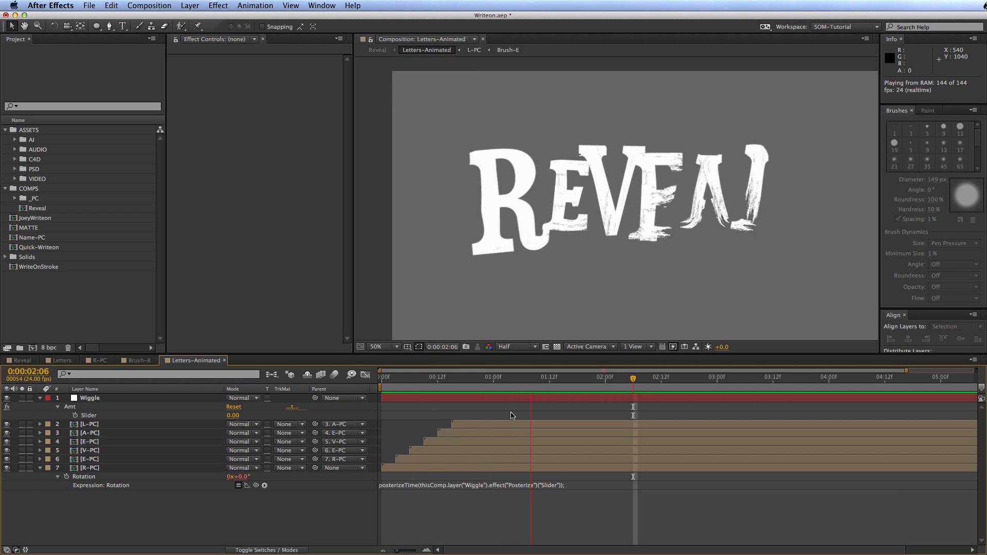
Close the Letters-Animated, Brush-R, R-PC and Letters timelines and preview the write-on in the Reveal composition
{"action": "key", "text": "super+w"}
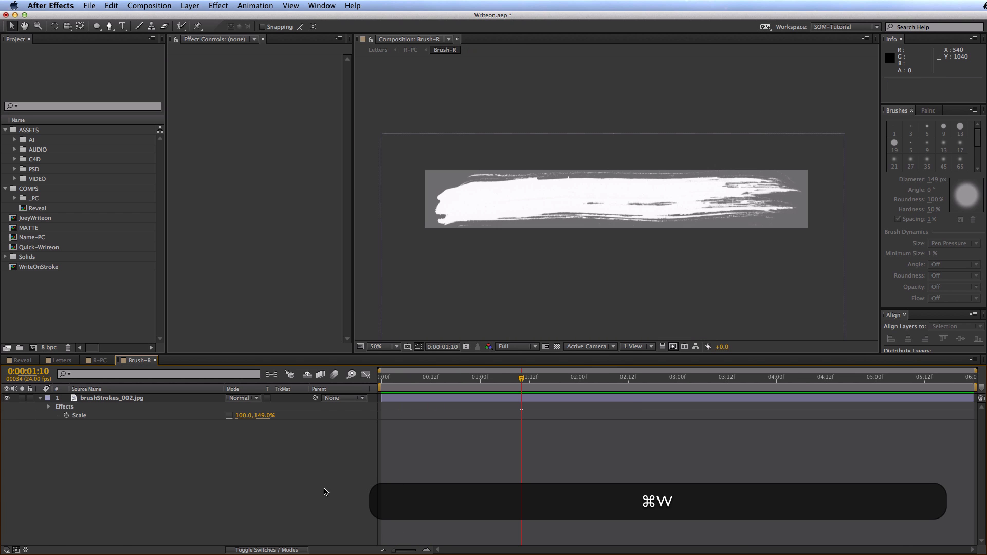
{"action": "key", "text": "super+w"}
{"action": "key", "text": "super+w"}
{"action": "key", "text": "super+w"}
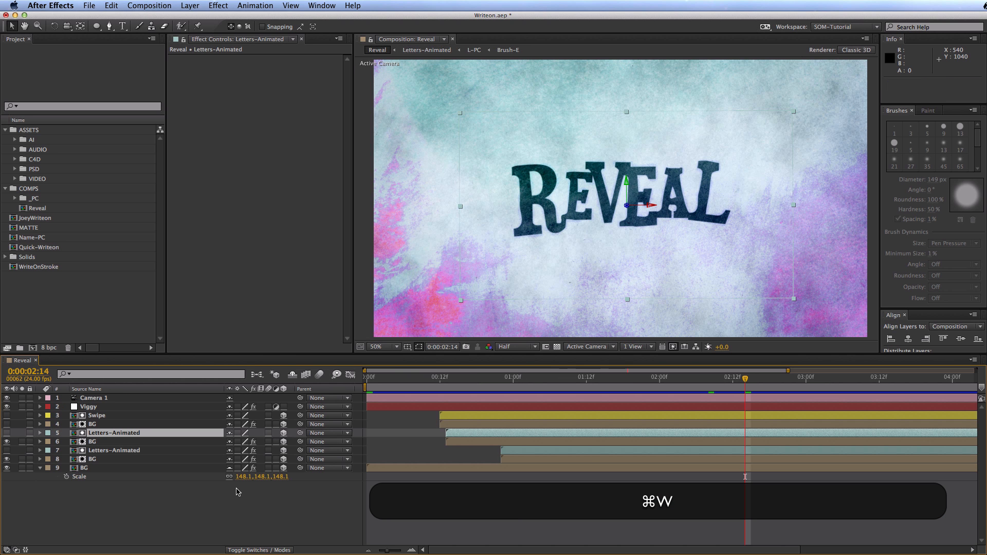
{"action": "key", "text": "KP_0"}
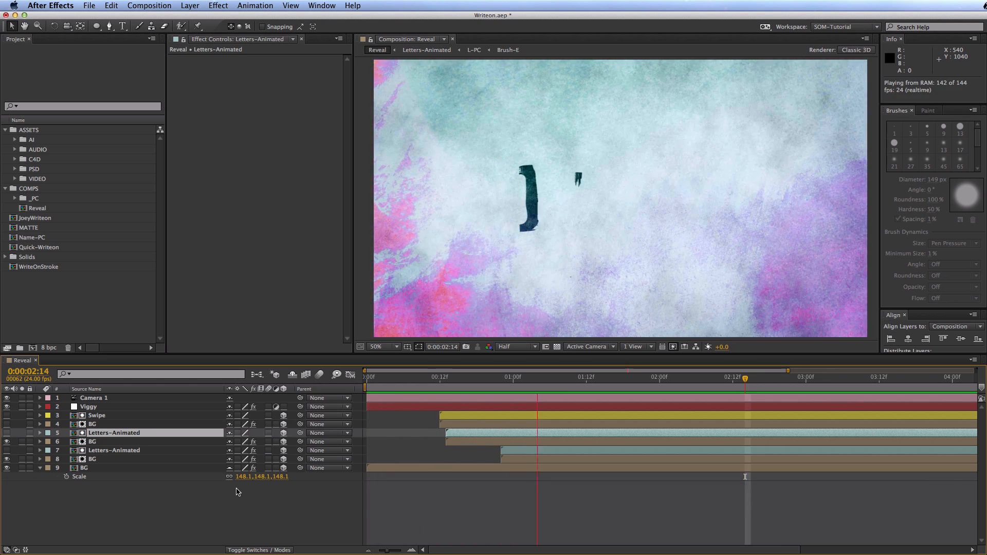
{"action": "key", "text": "space"}
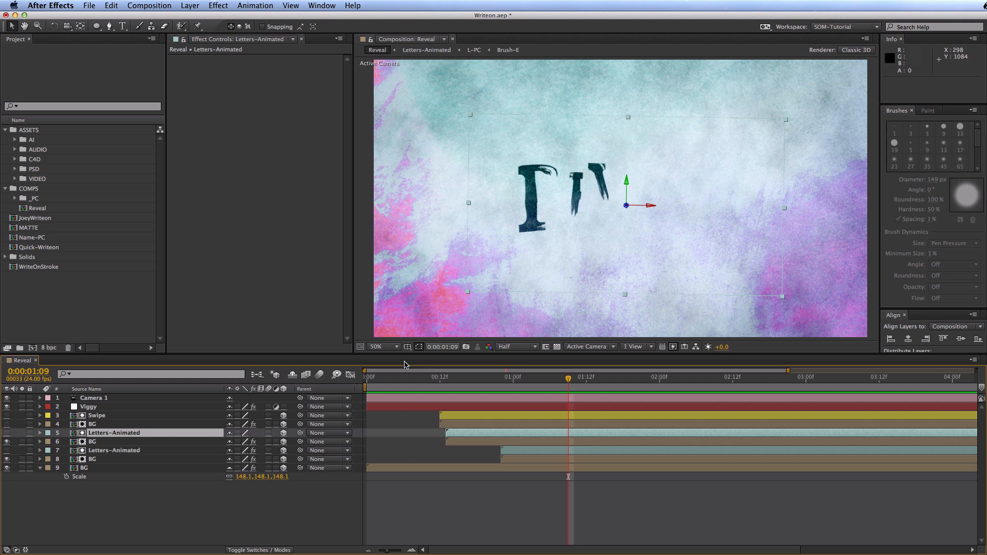
Open the nested Letters-Animated composition from Reveal and precompose all of its layers together
{"action": "double_click", "coordinate": [121, 451]}
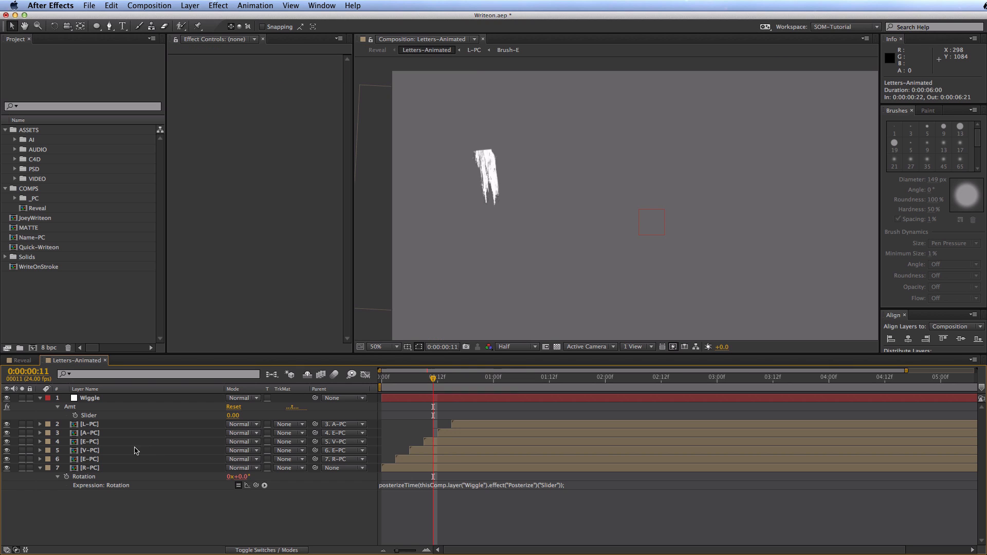
{"action": "left_click_drag", "start_coordinate": [412, 378], "coordinate": [352, 374]}
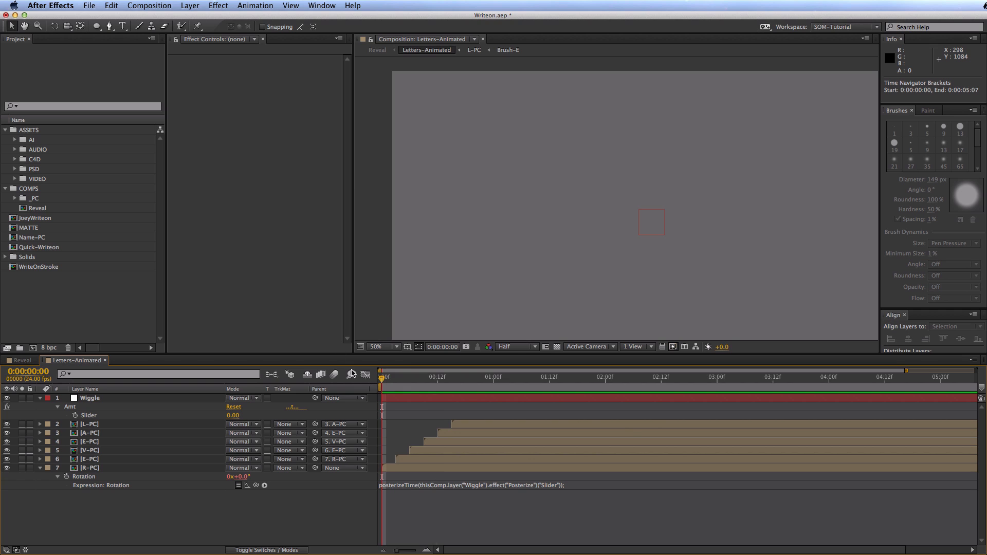
{"action": "left_click", "coordinate": [15, 198]}
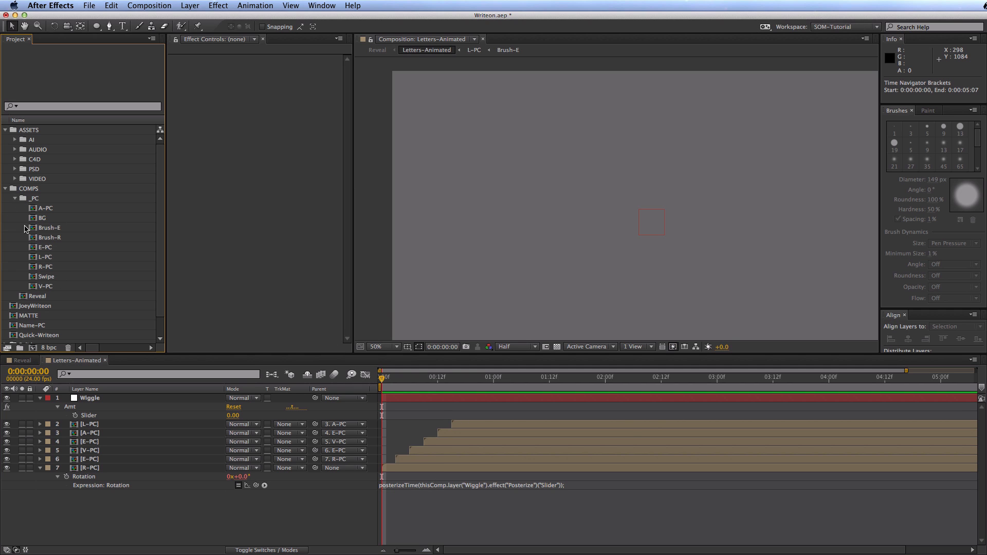
{"action": "left_click", "coordinate": [14, 198]}
{"action": "left_click", "coordinate": [222, 514]}
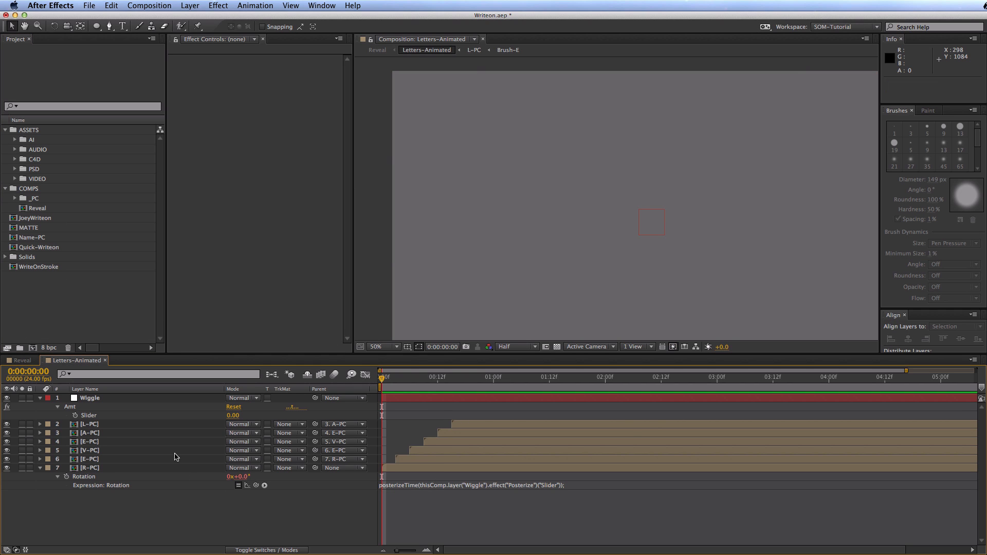
{"action": "left_click", "coordinate": [41, 397]}
{"action": "key", "text": "super+a"}
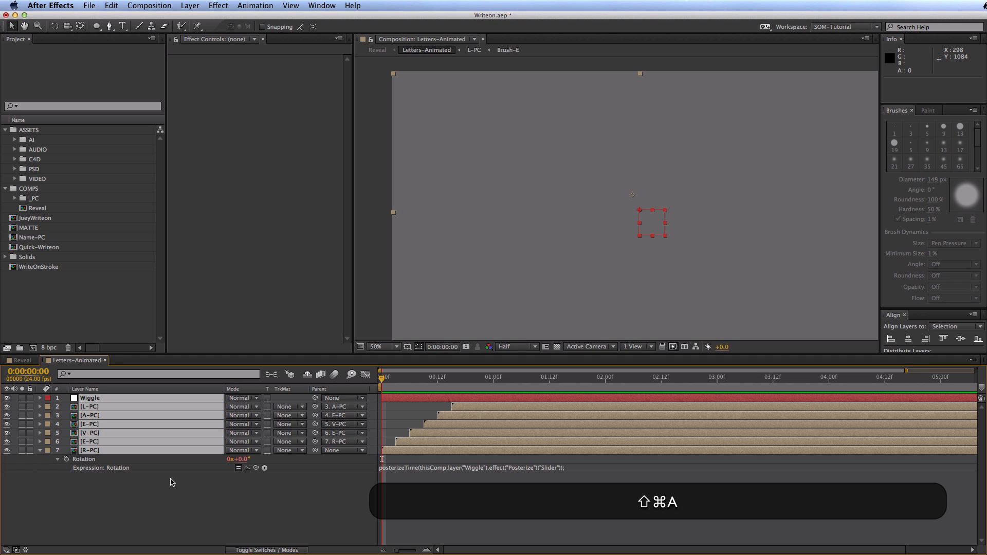
{"action": "key", "text": "shift+super+c"}
{"action": "key", "text": "Return"}
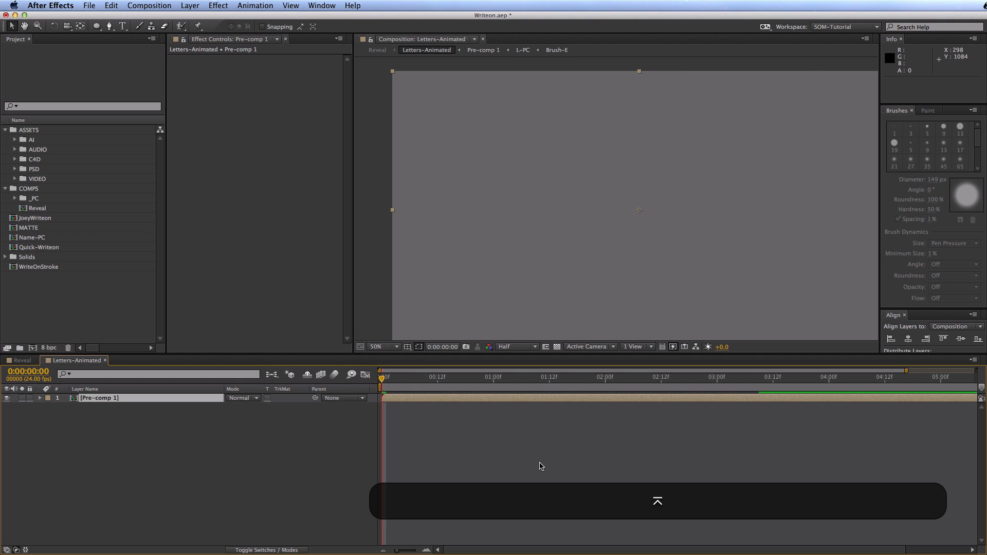
Park the playhead at 0:00:01:04, duplicate the letters pre-comp and offset the copy one frame later
{"action": "left_click", "coordinate": [456, 378]}
{"action": "left_click_drag", "start_coordinate": [465, 379], "coordinate": [504, 381]}
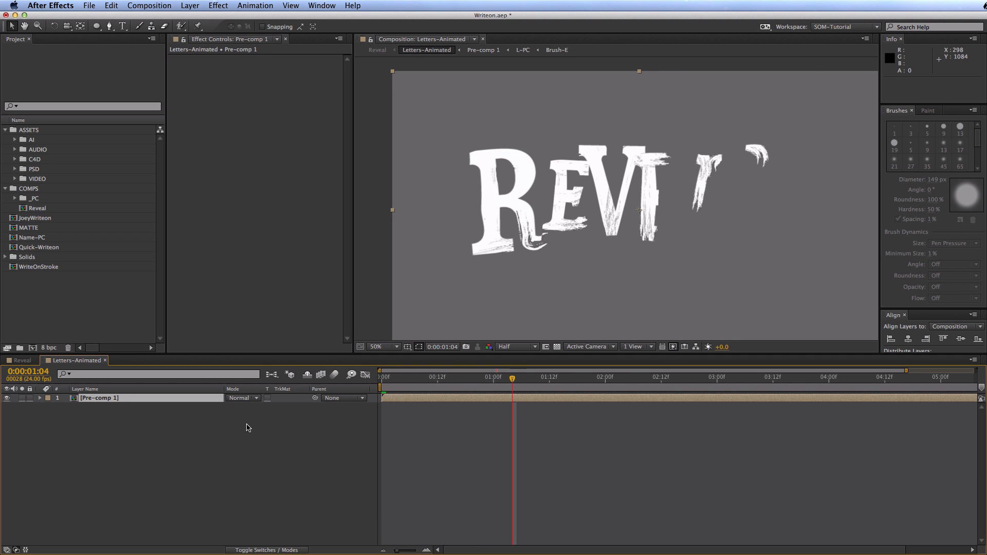
{"action": "key", "text": "super+d"}
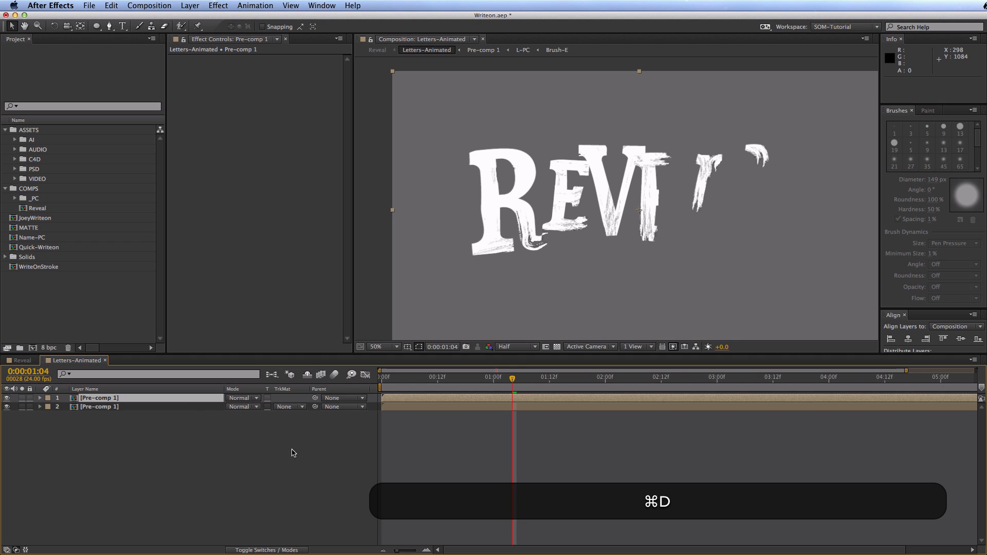
{"action": "key", "text": "alt"}
{"action": "key", "text": "alt+Page_Down"}
Set the lower pre-comp's track matte to Alpha Inverted using the offset copy, and preview the write-on
{"action": "left_click", "coordinate": [185, 406]}
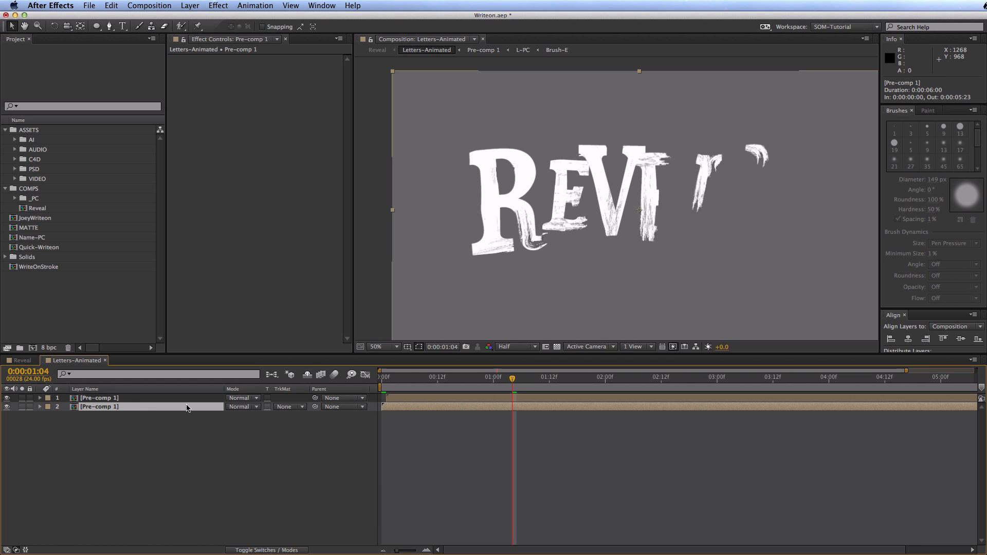
{"action": "left_click", "coordinate": [288, 407]}
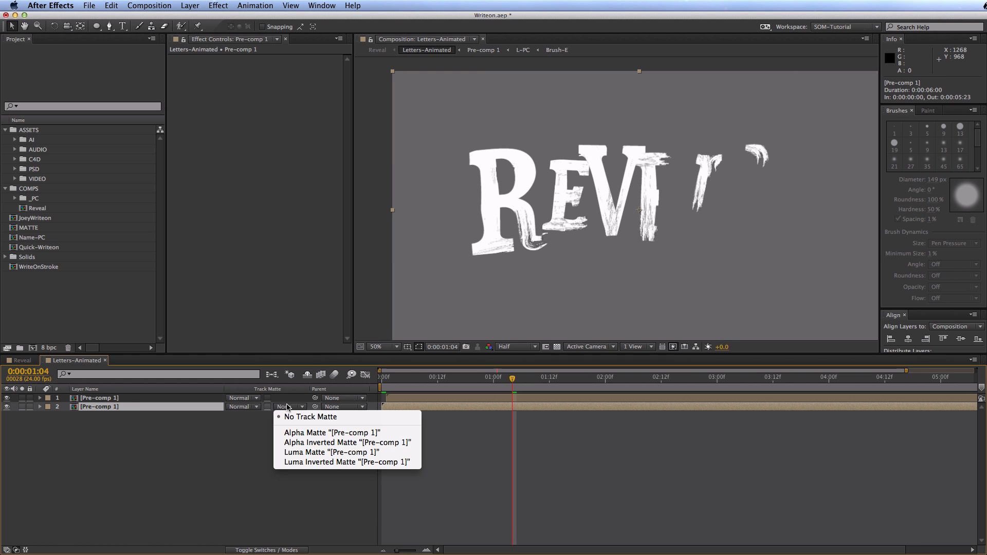
{"action": "left_click", "coordinate": [314, 444]}
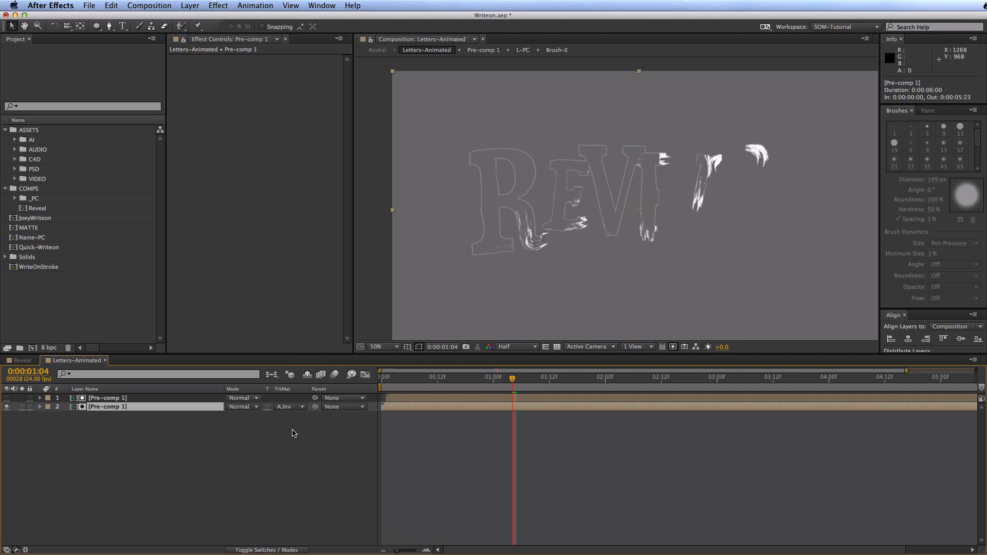
{"action": "key", "text": "KP_0"}
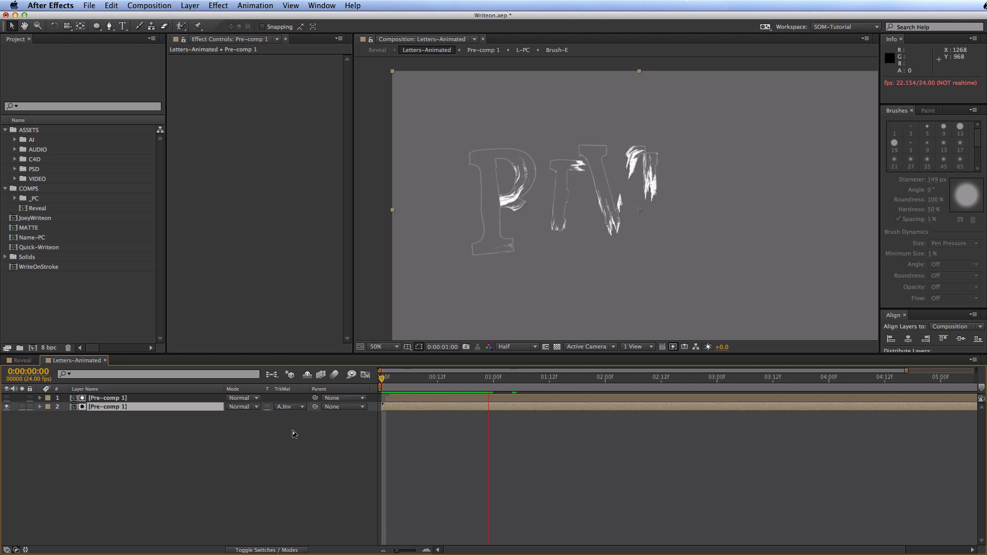
{"action": "key", "text": "Home"}
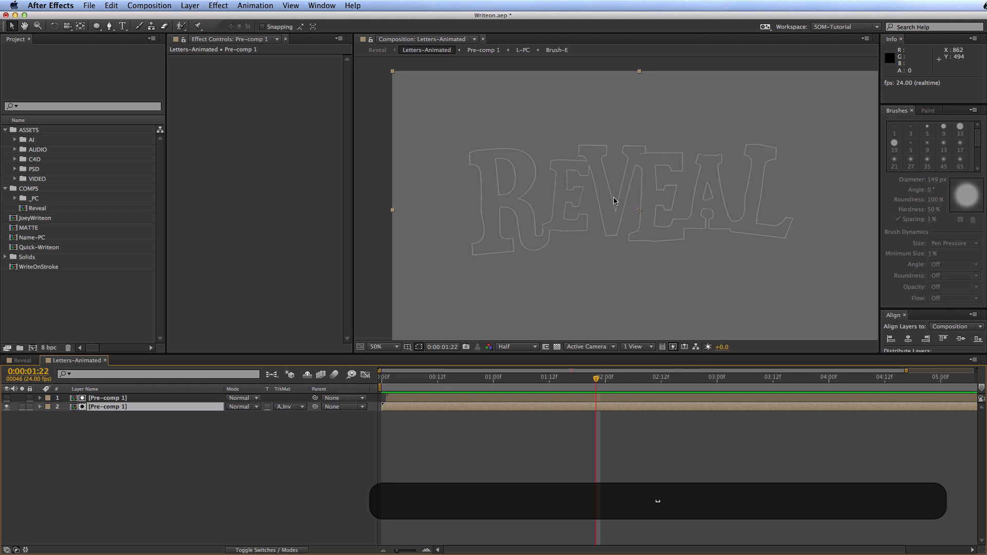
{"action": "key", "text": "Home"}
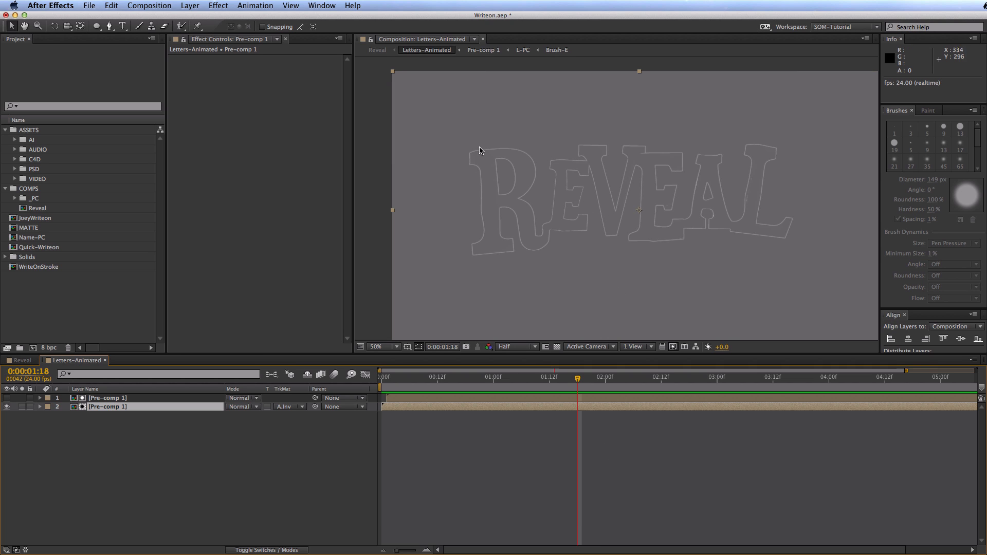
Apply the Simple Choker effect to the upper matte copy of the pre-comp
{"action": "key", "text": "period"}
{"action": "key", "text": "super+j"}
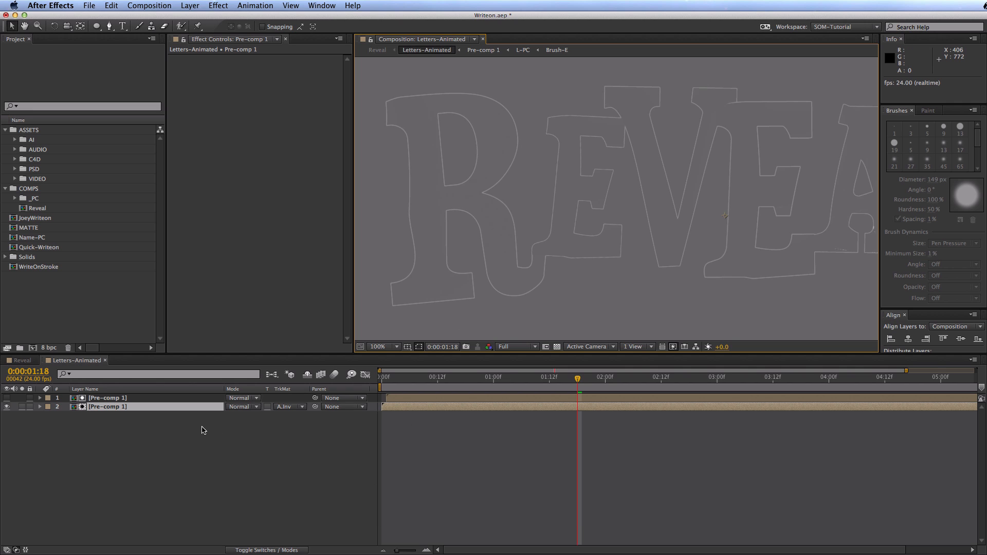
{"action": "key", "text": "super+Up"}
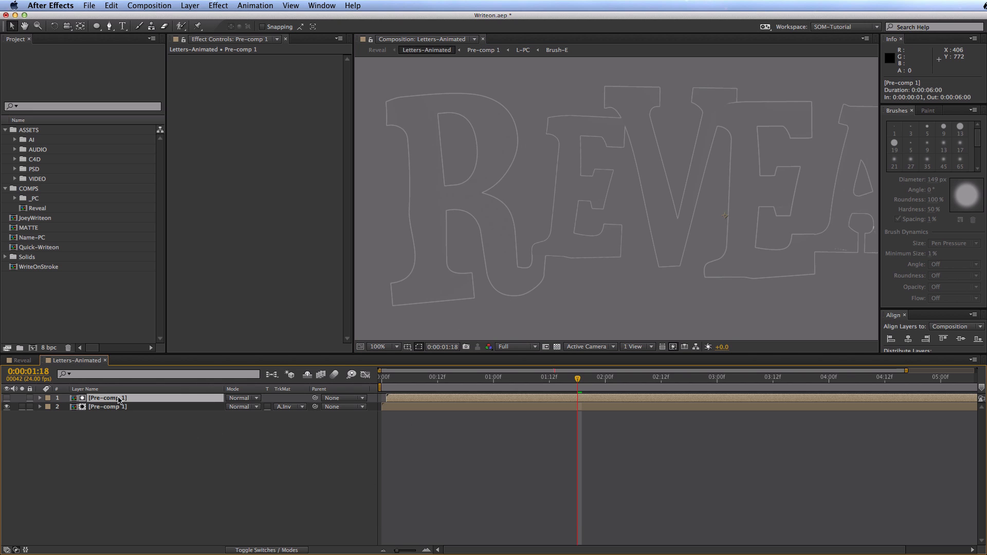
{"action": "left_click", "coordinate": [219, 5]}
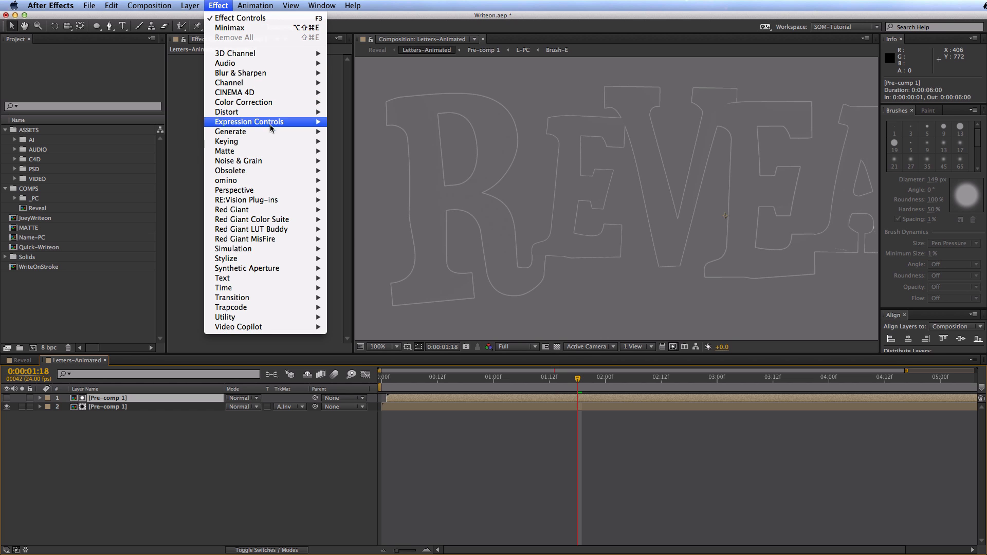
{"action": "mouse_move", "coordinate": [277, 150]}
{"action": "left_click", "coordinate": [363, 190]}
Set the Simple Choker's Choke Matte to -2.90 to remove the thin outline around the letters
{"action": "left_click", "coordinate": [278, 76]}
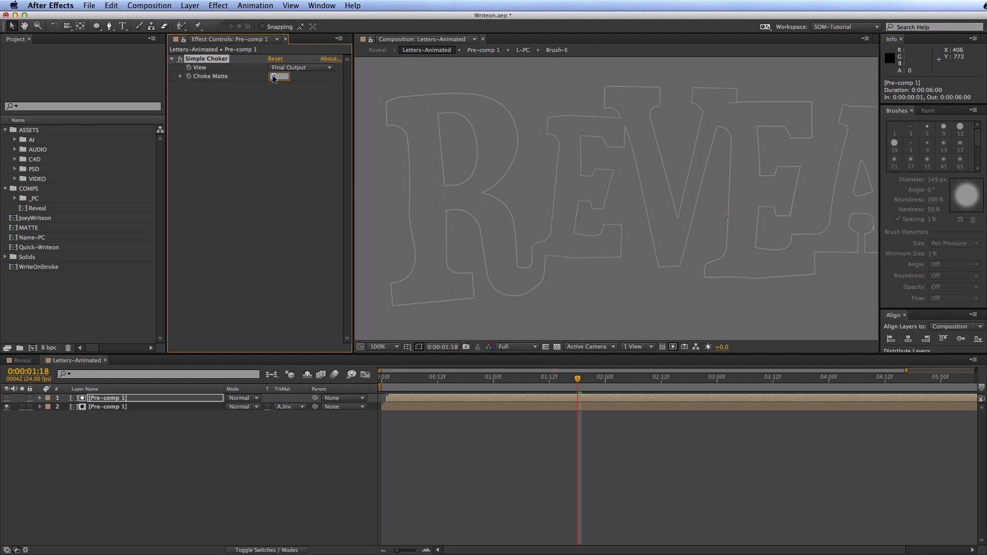
{"action": "key", "text": "shift+Up"}
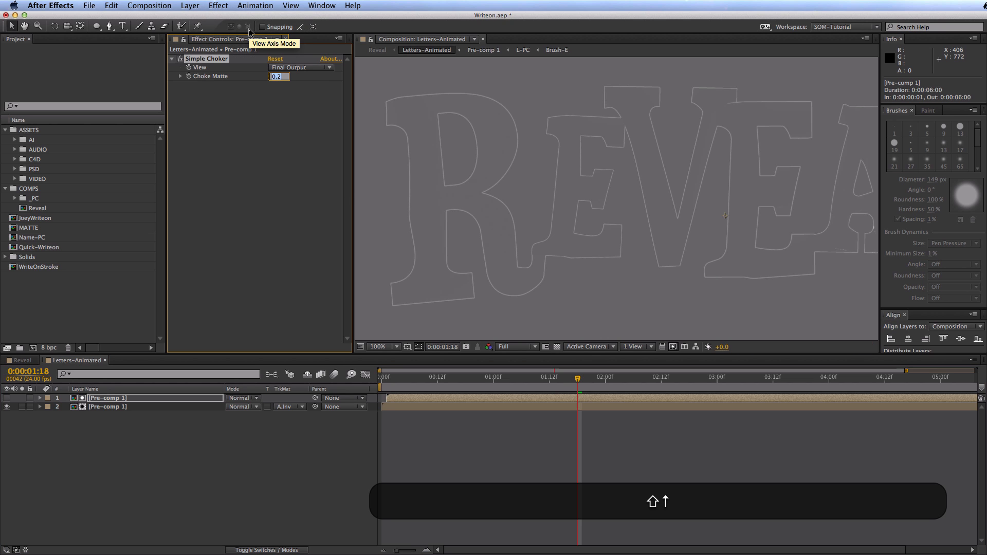
{"action": "key", "text": "shift+Up"}
{"action": "key", "text": "shift+Down"}
{"action": "key", "text": "shift+Down"}
{"action": "key", "text": "shift+Down"}
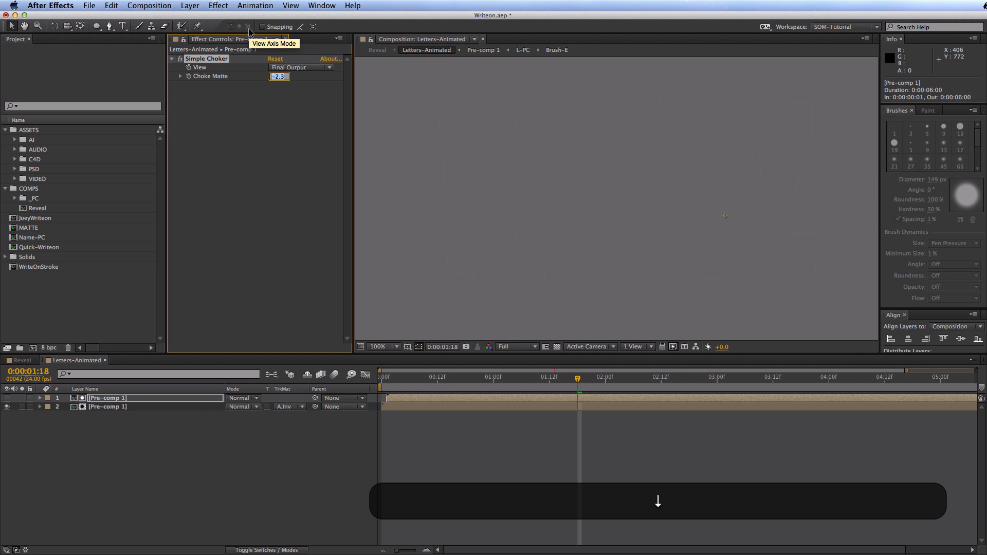
{"action": "key", "text": "Down"}
{"action": "key", "text": "Down"}
{"action": "key", "text": "Down"}
{"action": "key", "text": "Down"}
{"action": "key", "text": "Return"}
{"action": "left_click", "coordinate": [645, 176]}
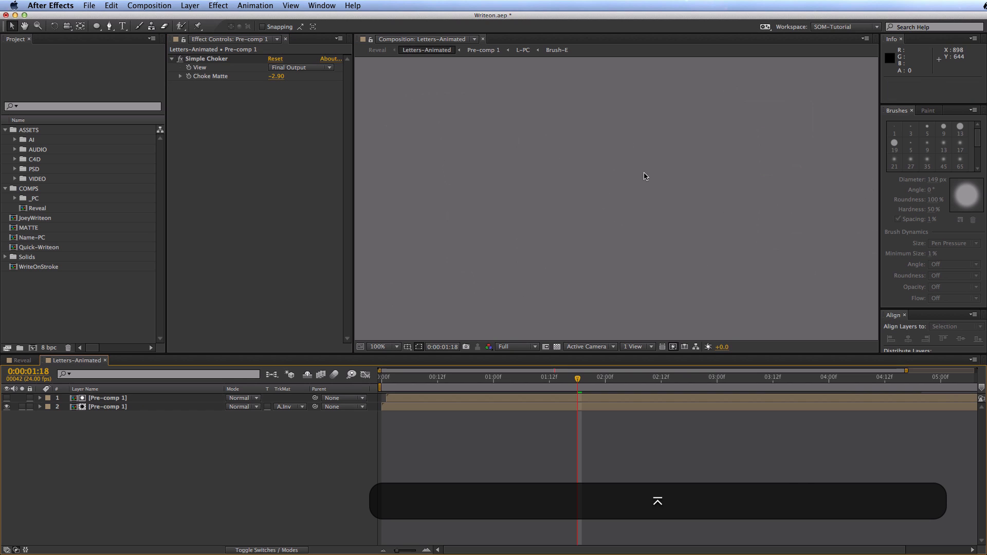
Preview the choked, matted brush edges in the full viewer at 50% zoom
{"action": "key", "text": "comma"}
{"action": "key", "text": "KP_0"}
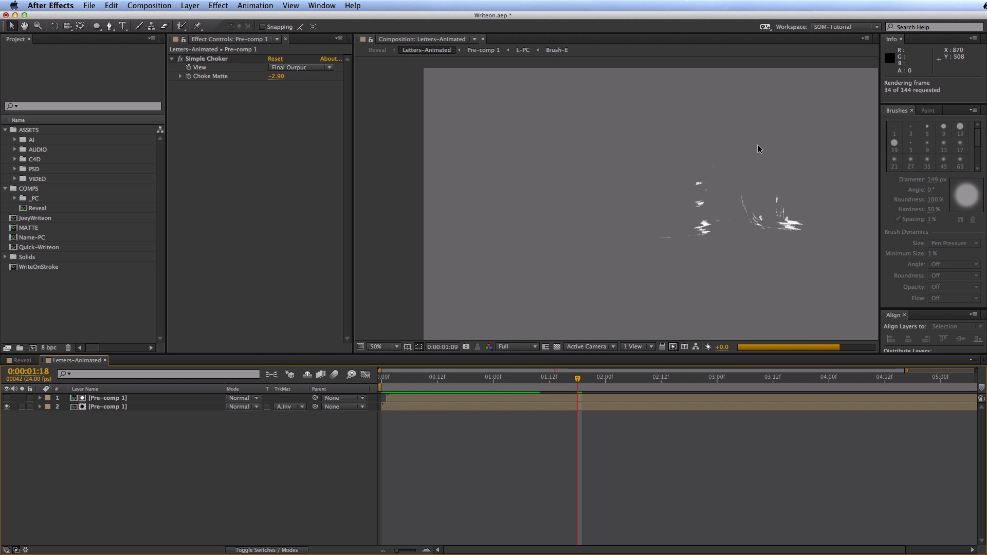
{"action": "key", "text": "space"}
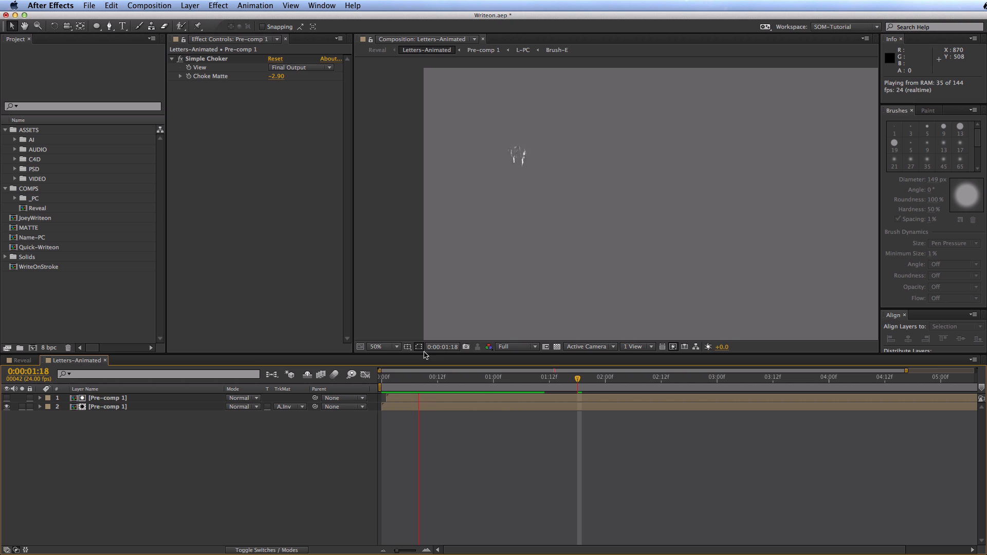
{"action": "key", "text": "space"}
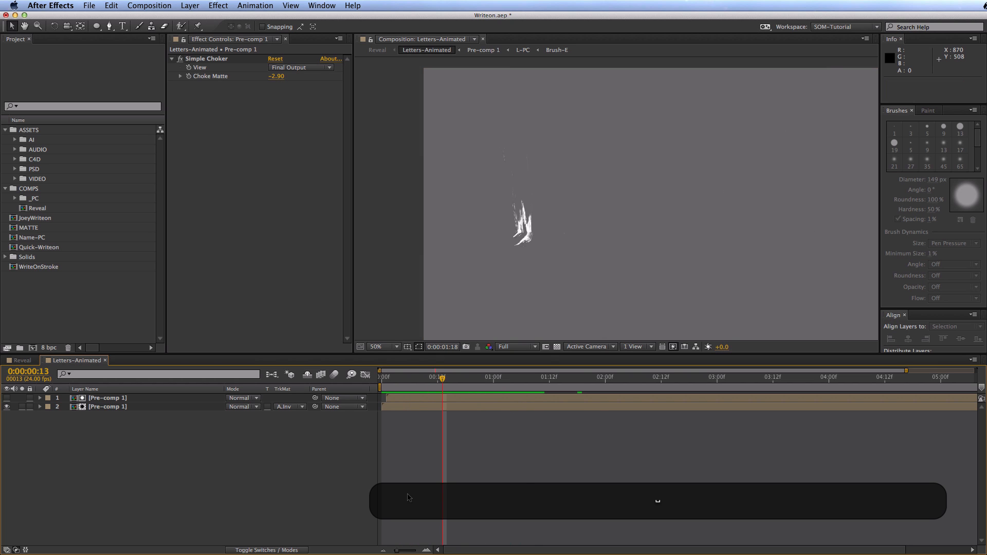
Remove the lower pre-comp's track matte and delete the duplicated matte layer
{"action": "left_click", "coordinate": [289, 407]}
{"action": "left_click", "coordinate": [303, 417]}
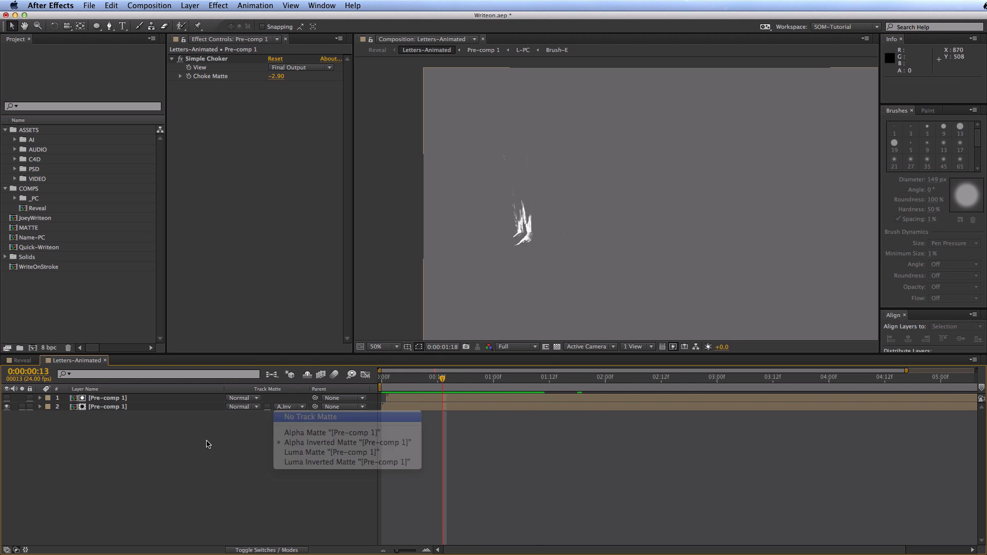
{"action": "left_click", "coordinate": [154, 398]}
{"action": "key", "text": "BackSpace"}
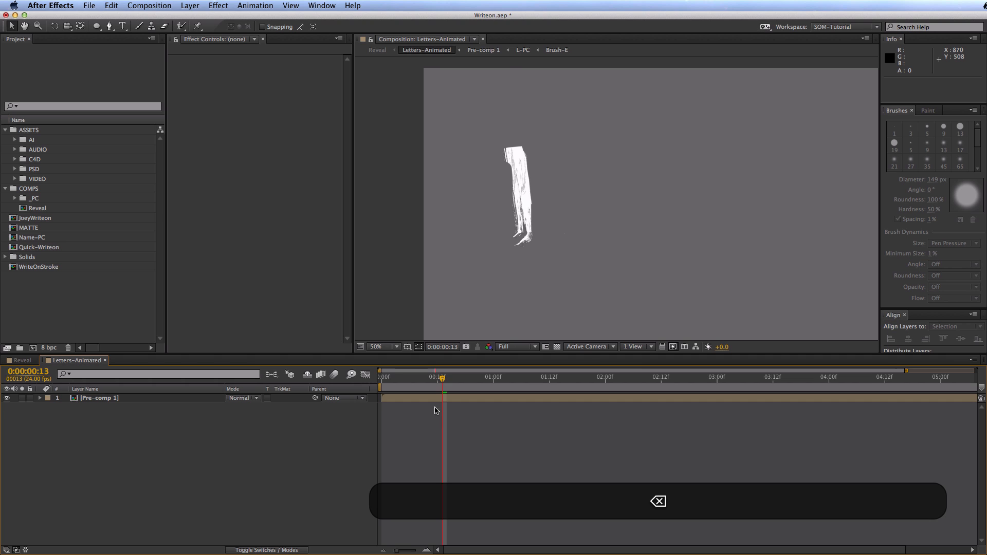
Return to the Reveal composition and inspect how its Letters-Animated and Swipe matte layers are stacked above the BG layers
{"action": "key", "text": "space"}
{"action": "key", "text": "super+w"}
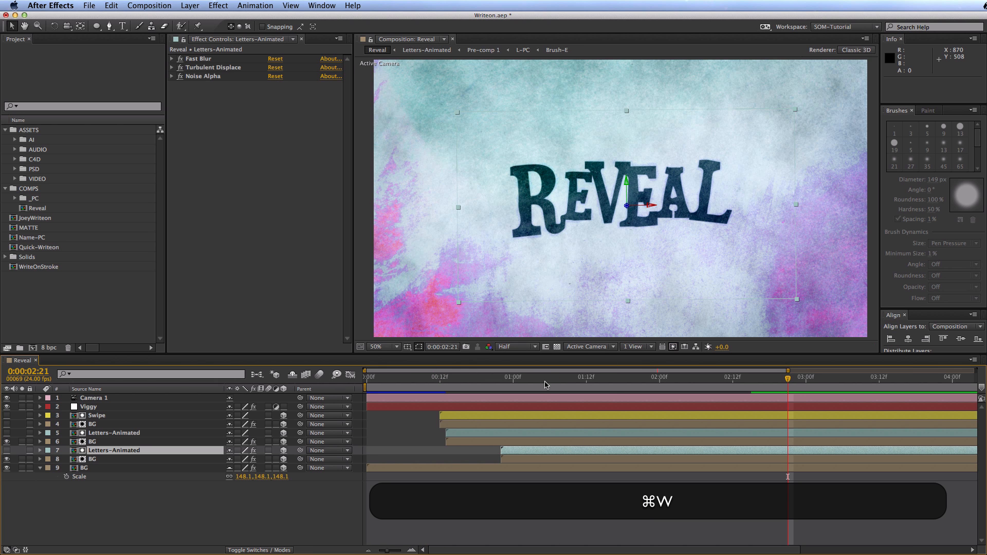
{"action": "key", "text": "space"}
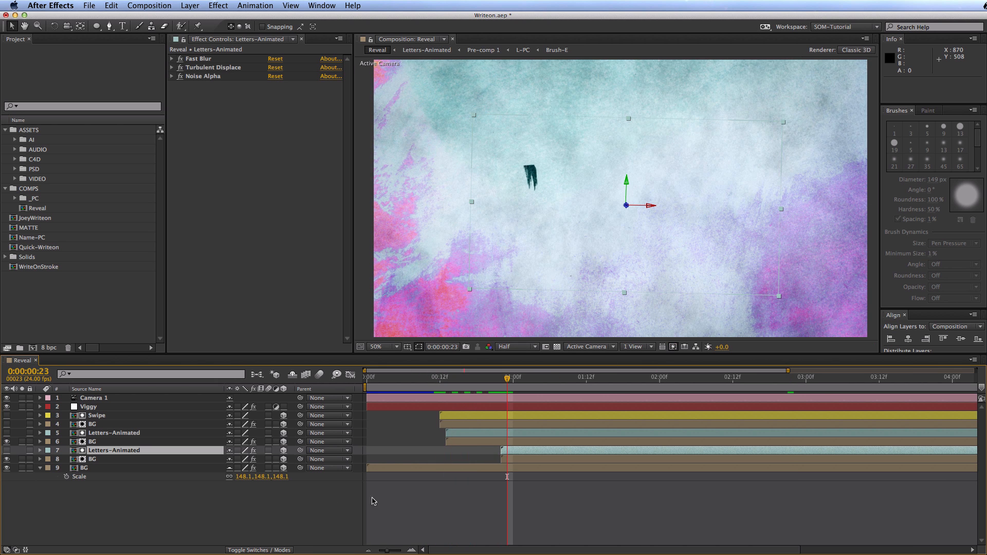
{"action": "left_click", "coordinate": [132, 434]}
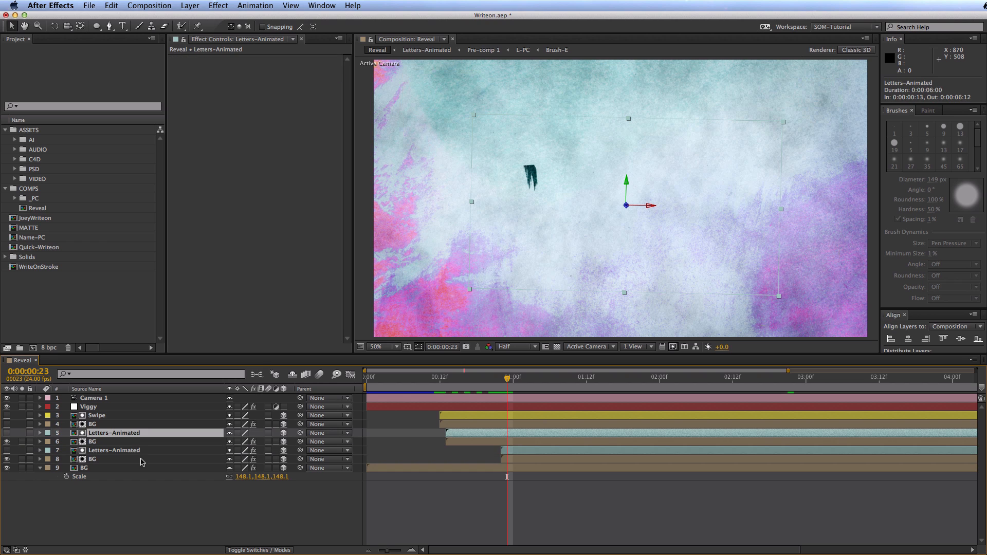
{"action": "left_click", "coordinate": [105, 416]}
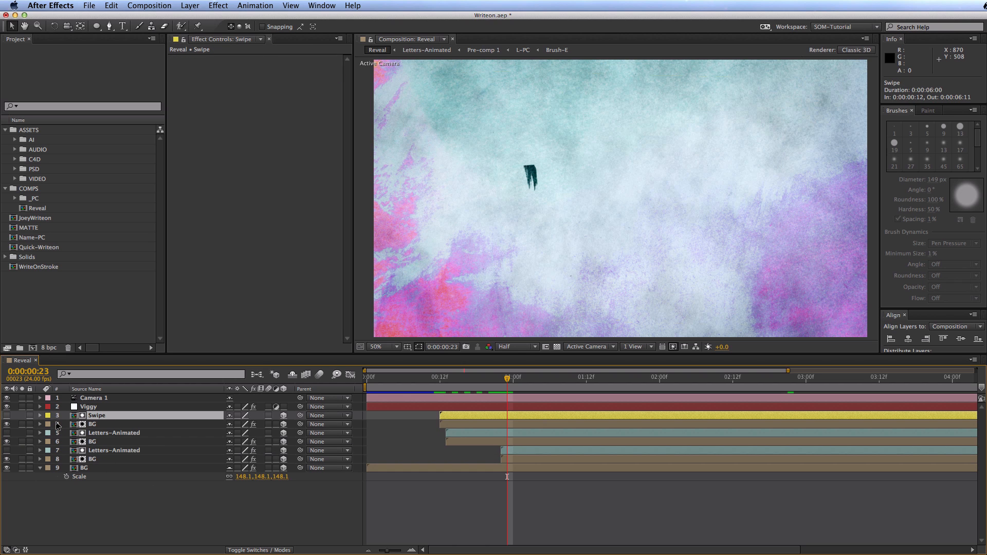
Preview the complete Reveal animation with its textured background
{"action": "key", "text": "space"}
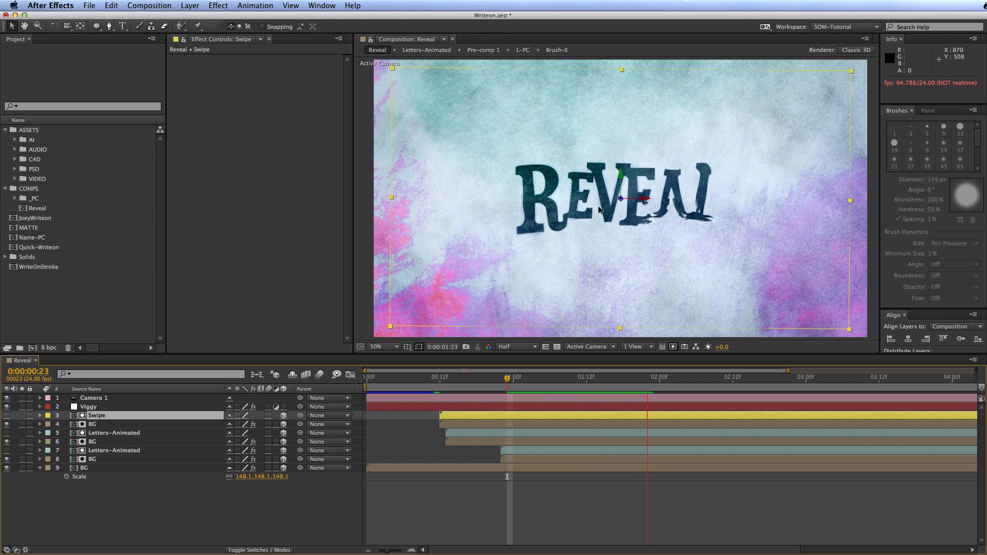
{"action": "key", "text": "KP_0"}
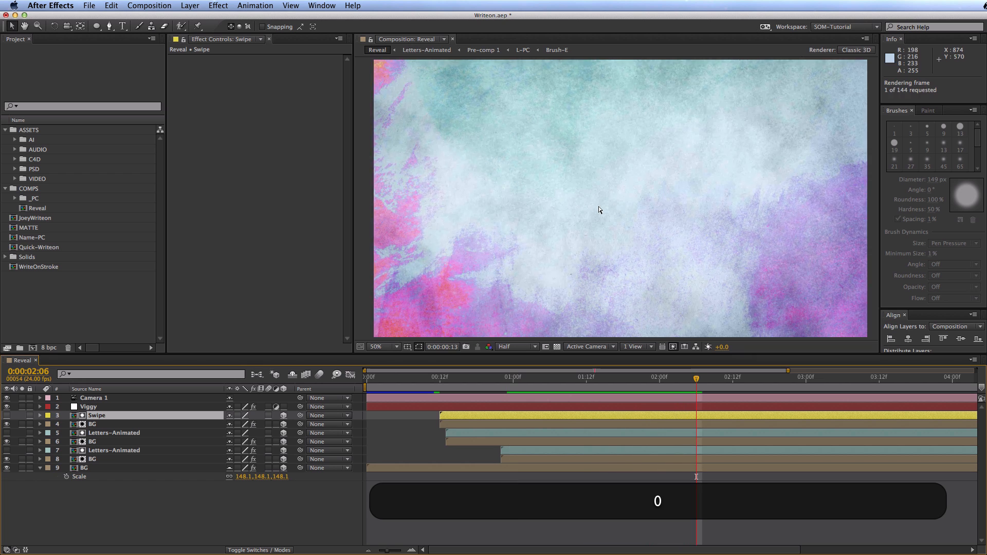
{"action": "key", "text": "KP_0"}
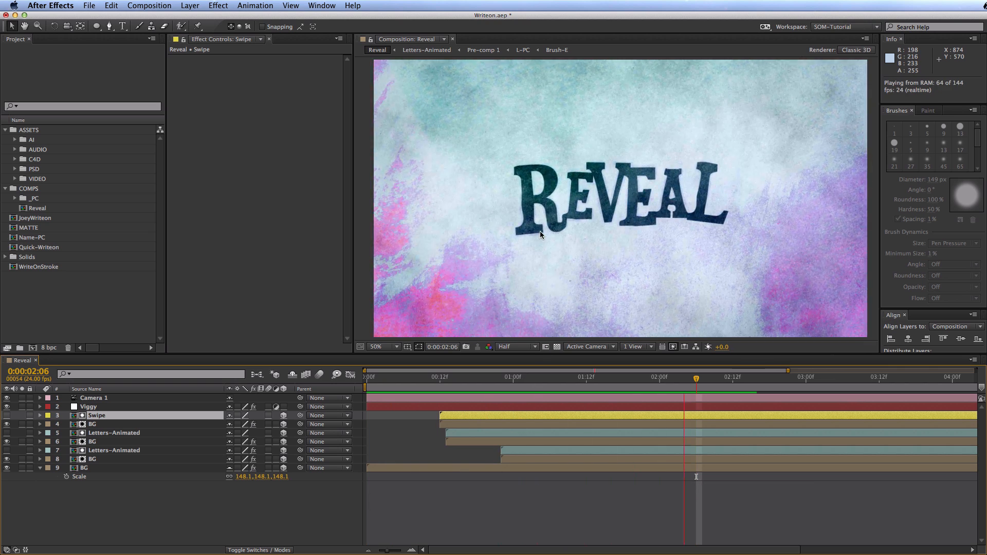
{"action": "key", "text": "KP_0"}
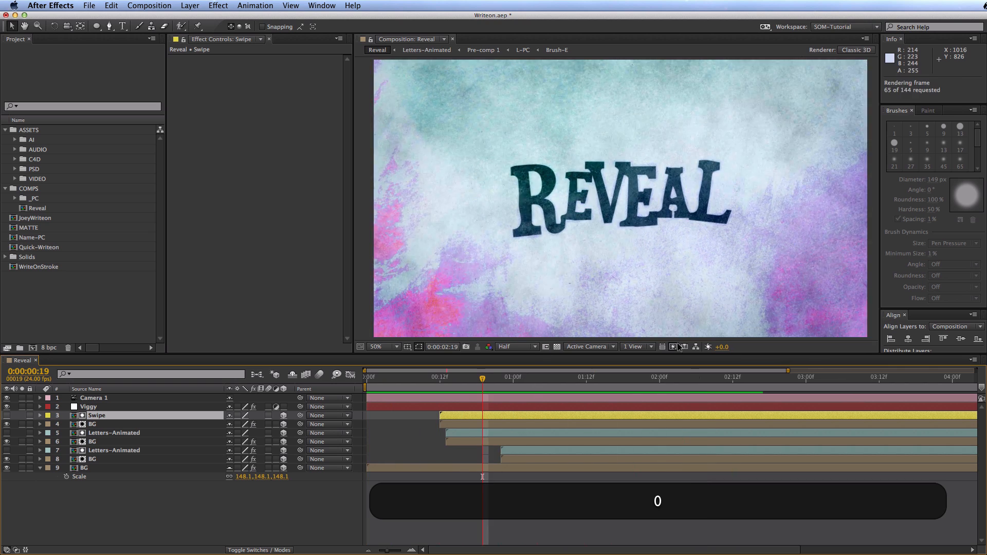